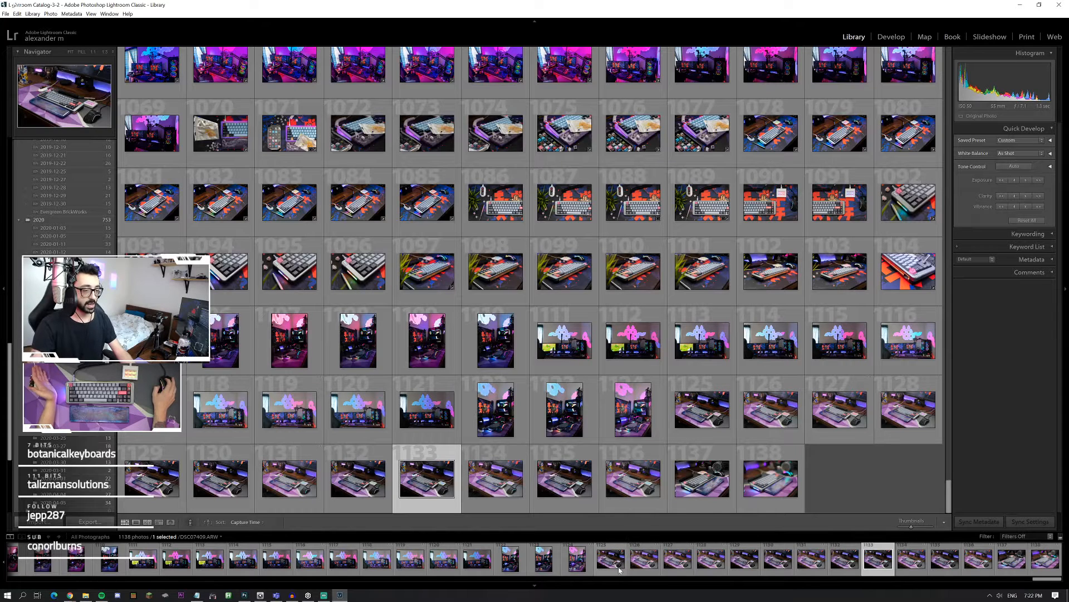
Step: Open DSC07376.ARW in single-photo view and examine the keyboard's side light bar and pink artisan keycap at full zoom
left_click(606, 565)
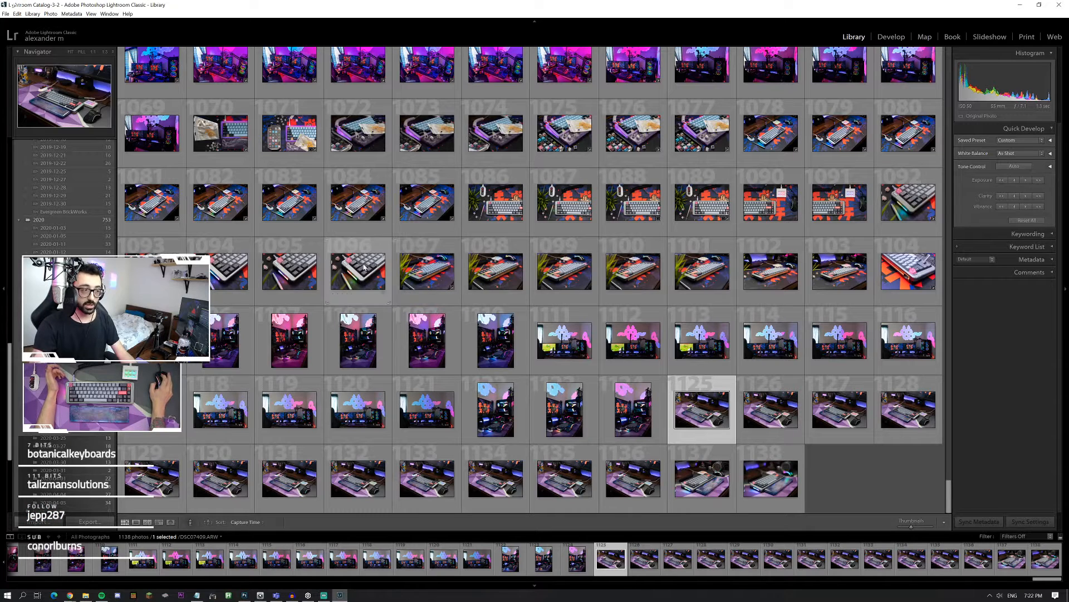
double_click(161, 272)
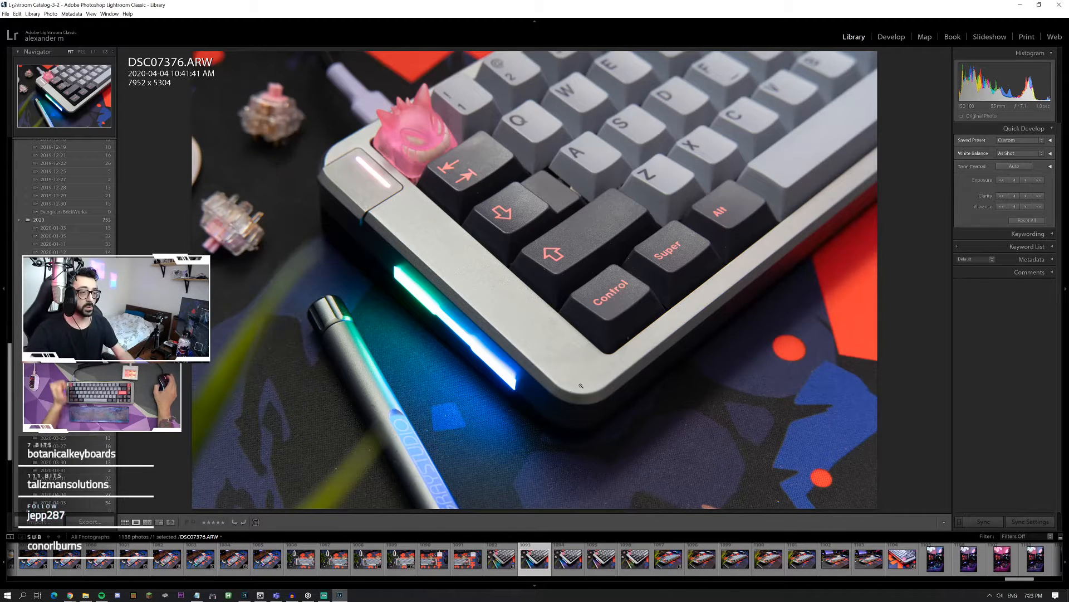
left_click(466, 280)
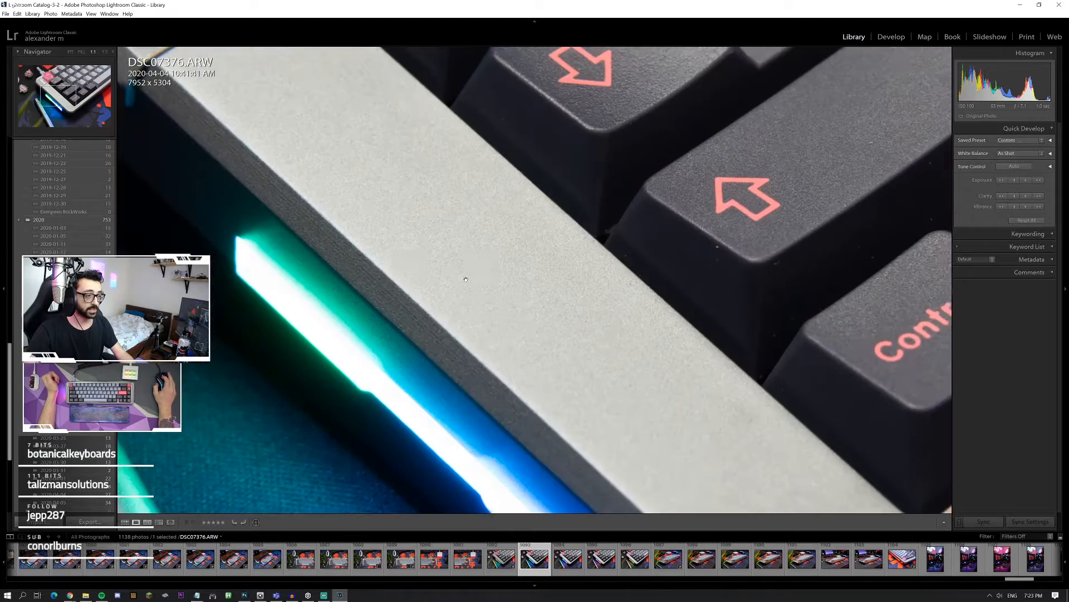
scroll(255, 181, "up", 5)
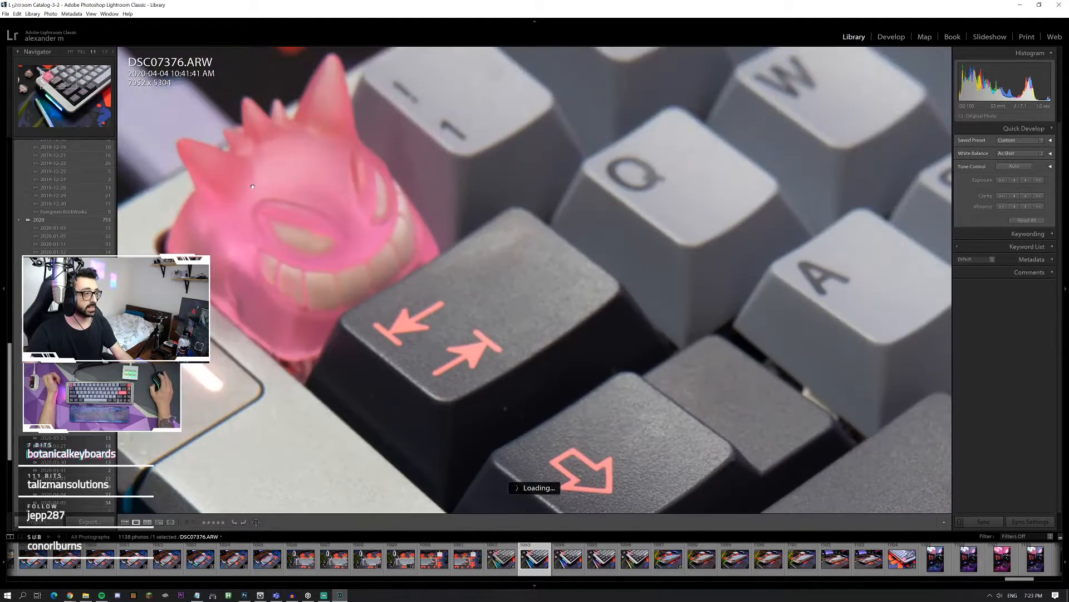
scroll(252, 189, "down", 5)
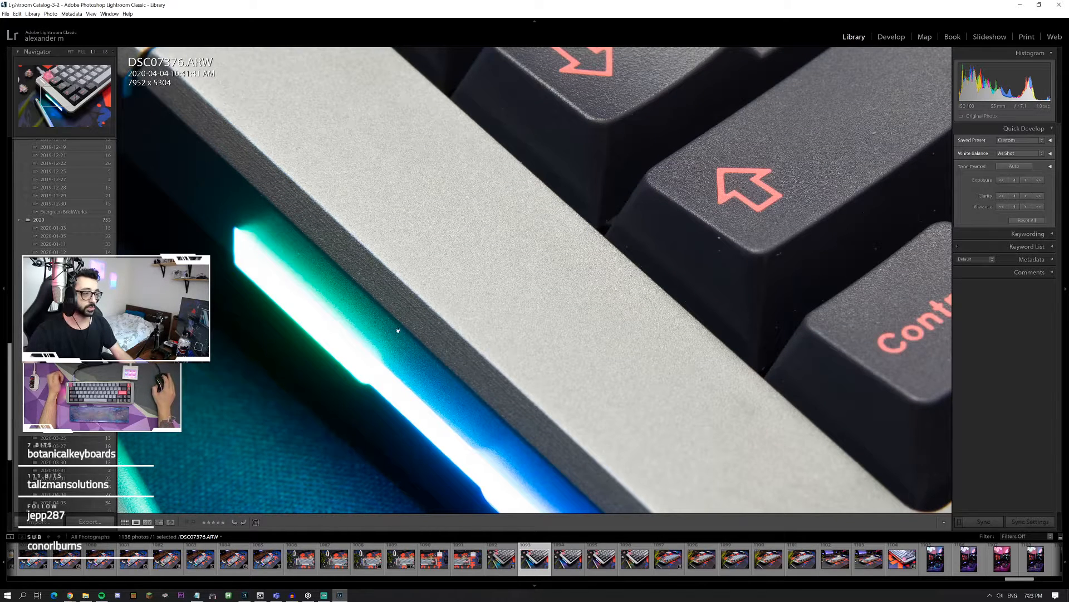
left_click(393, 273)
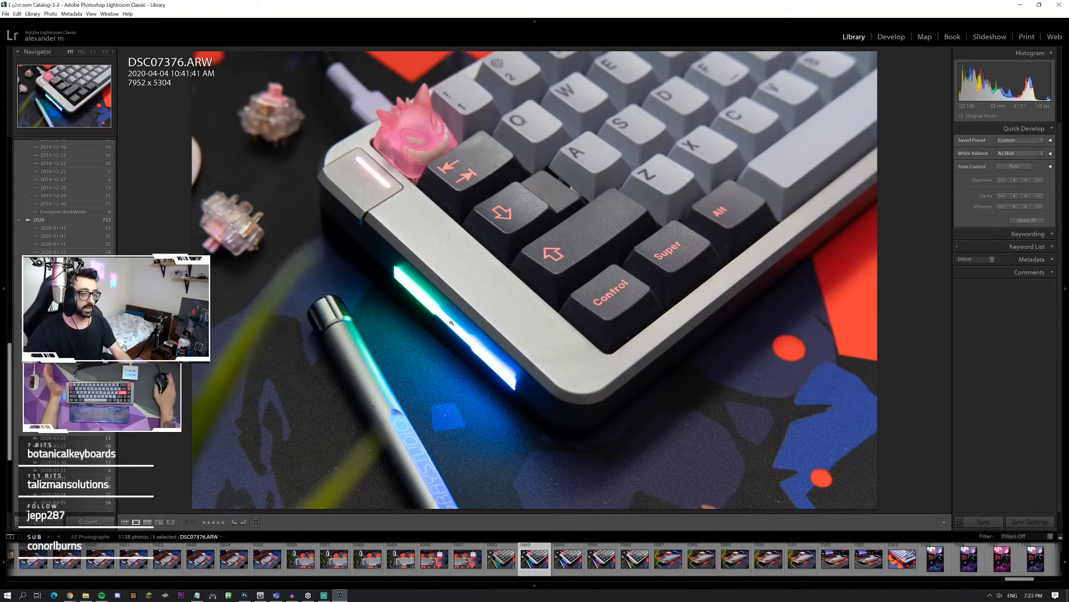
Step: Open DSC07380.ARW and examine the engraved brass side strip and the gold-flecked artisan keycap at full zoom
left_click(670, 564)
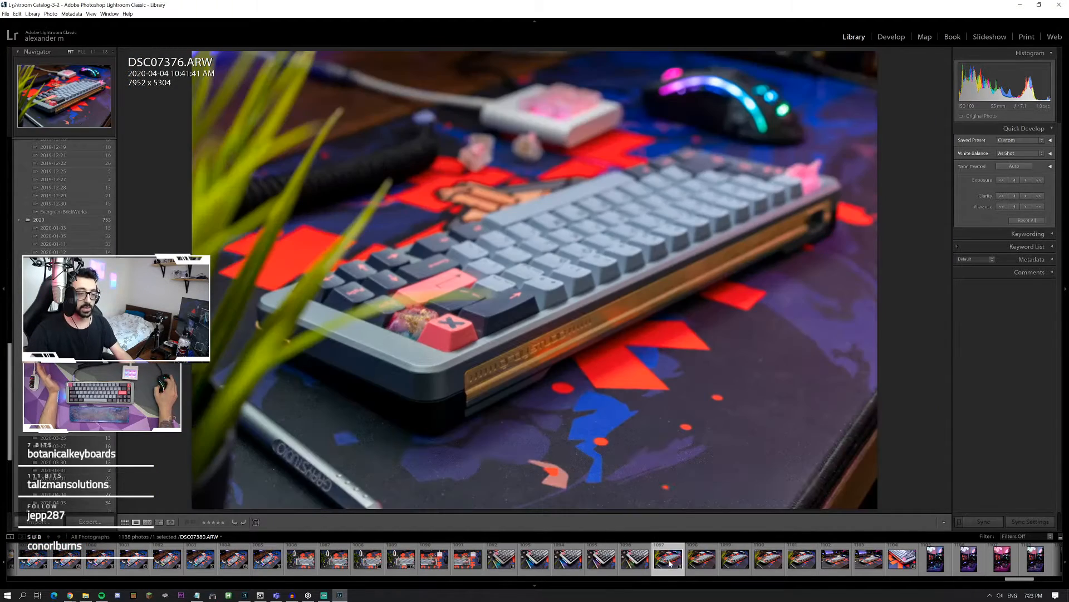
left_click(514, 374)
left_click(525, 363)
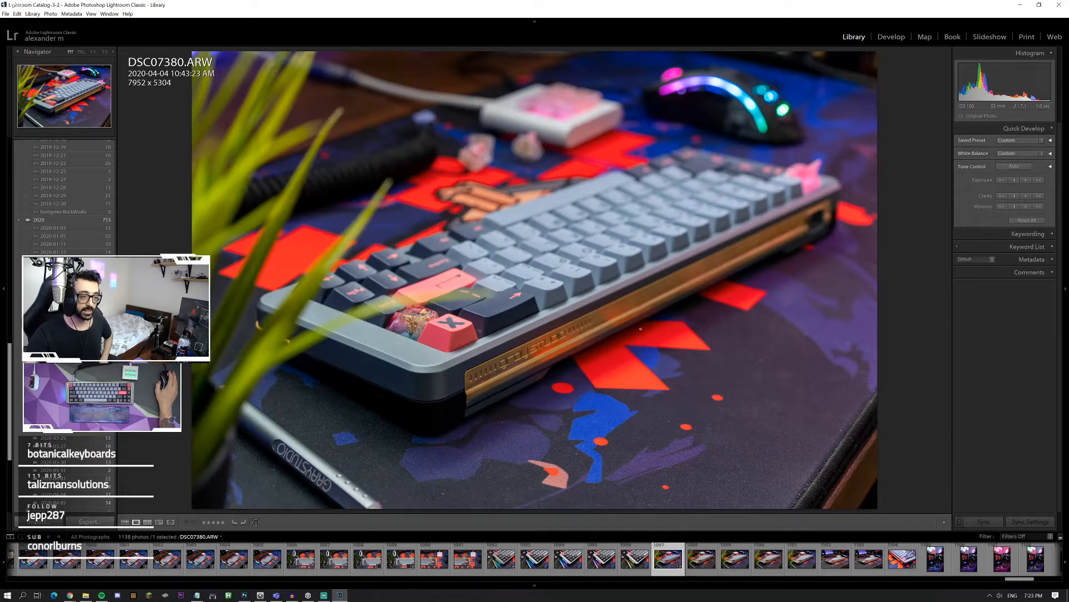
left_click(528, 346)
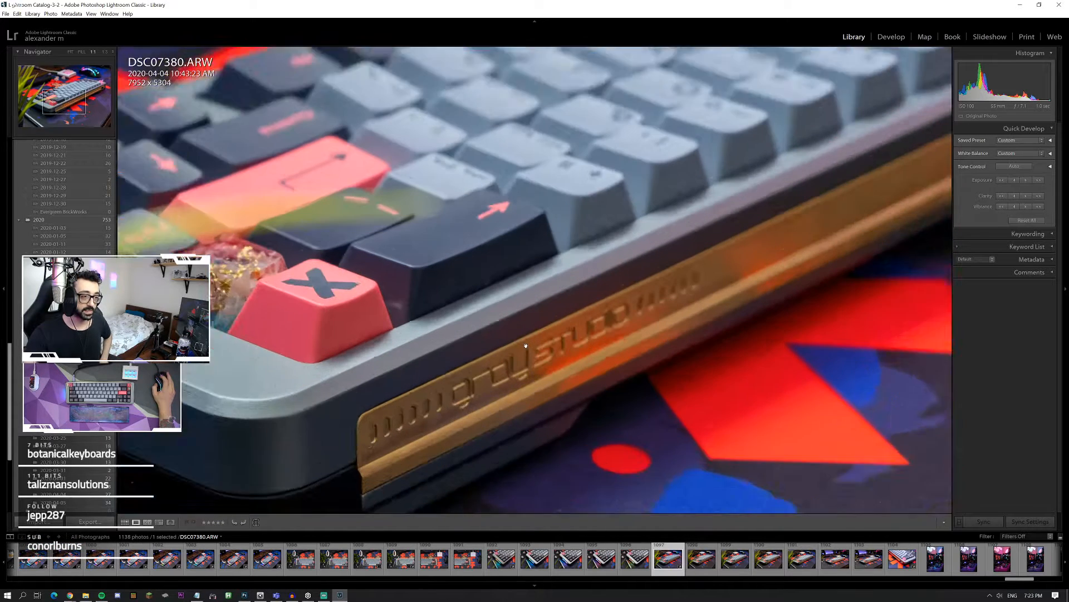
scroll(519, 341, "down", 3)
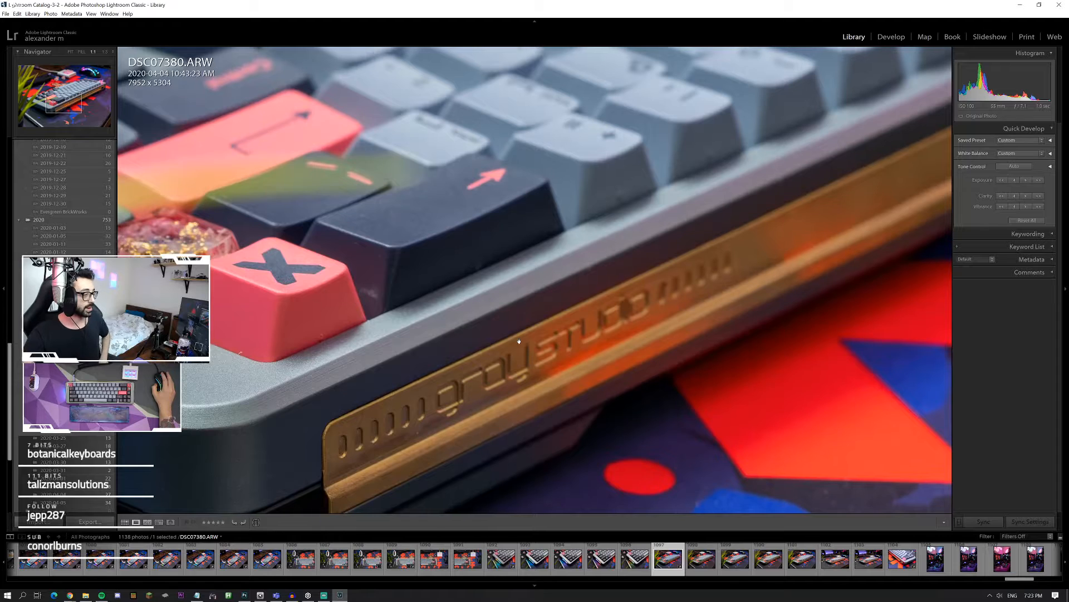
scroll(519, 340, "up", 3)
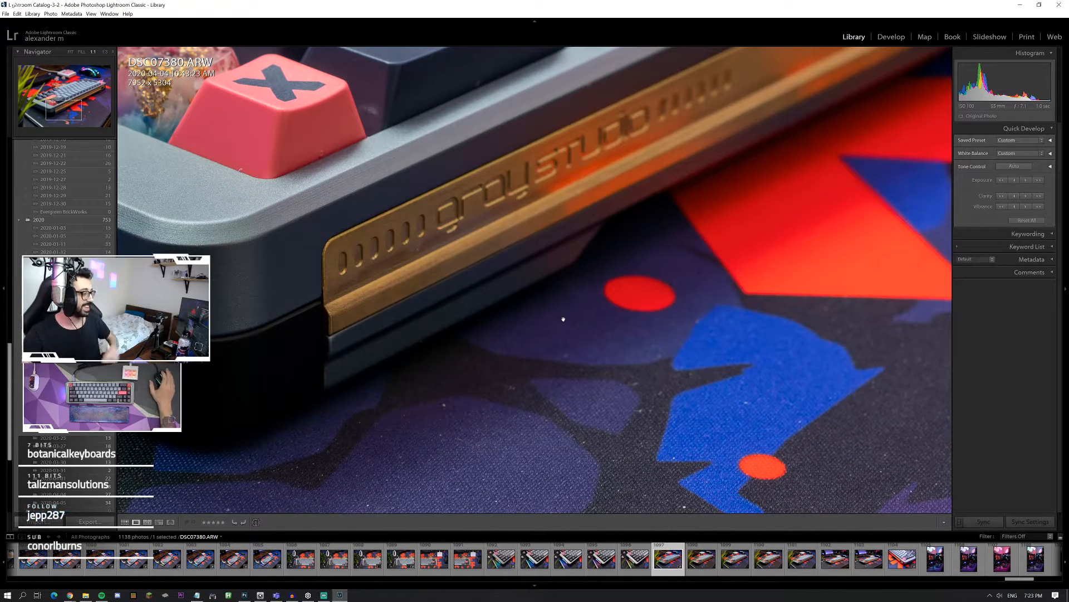
scroll(511, 299, "up", 5)
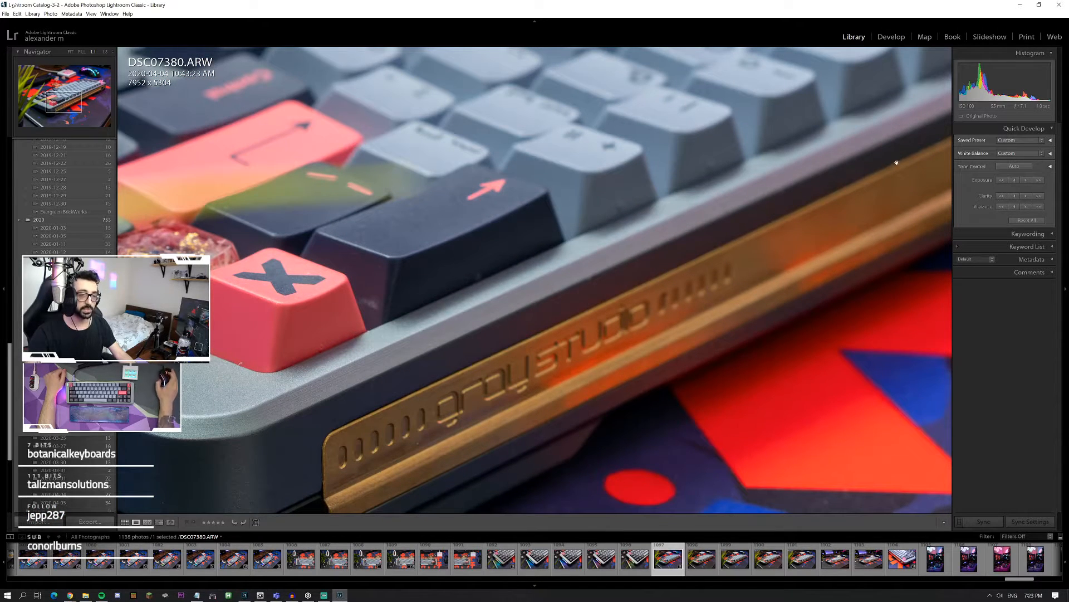
left_click(486, 307)
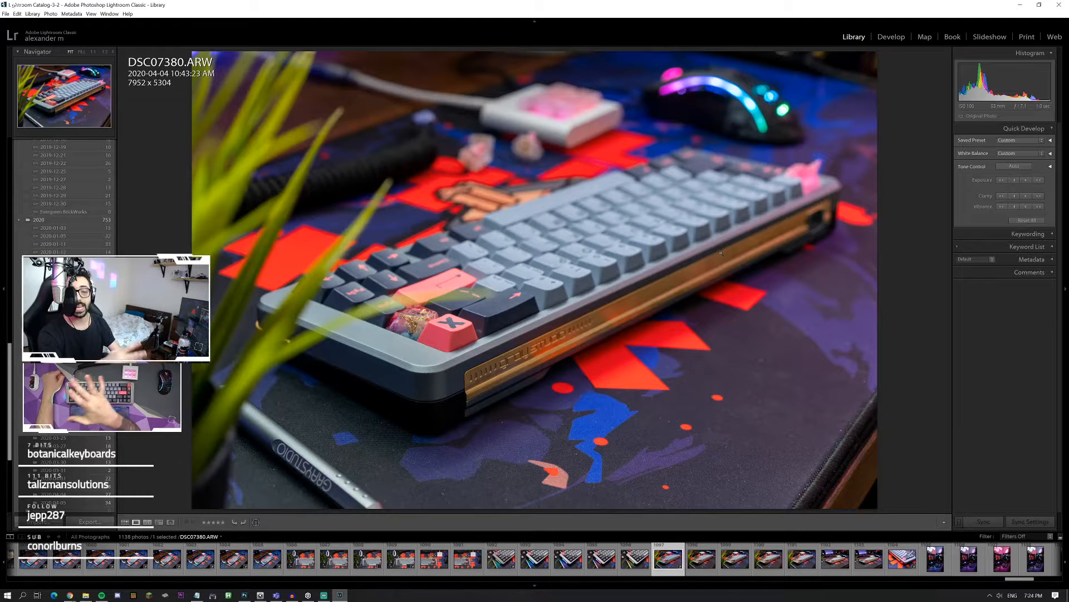
left_click(448, 303)
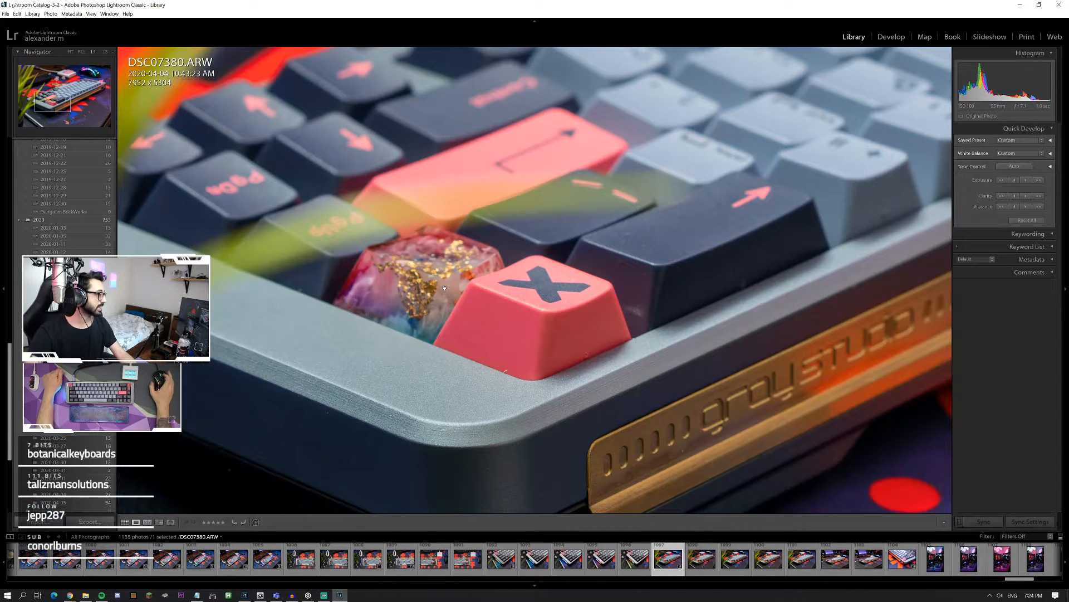
left_click(446, 287)
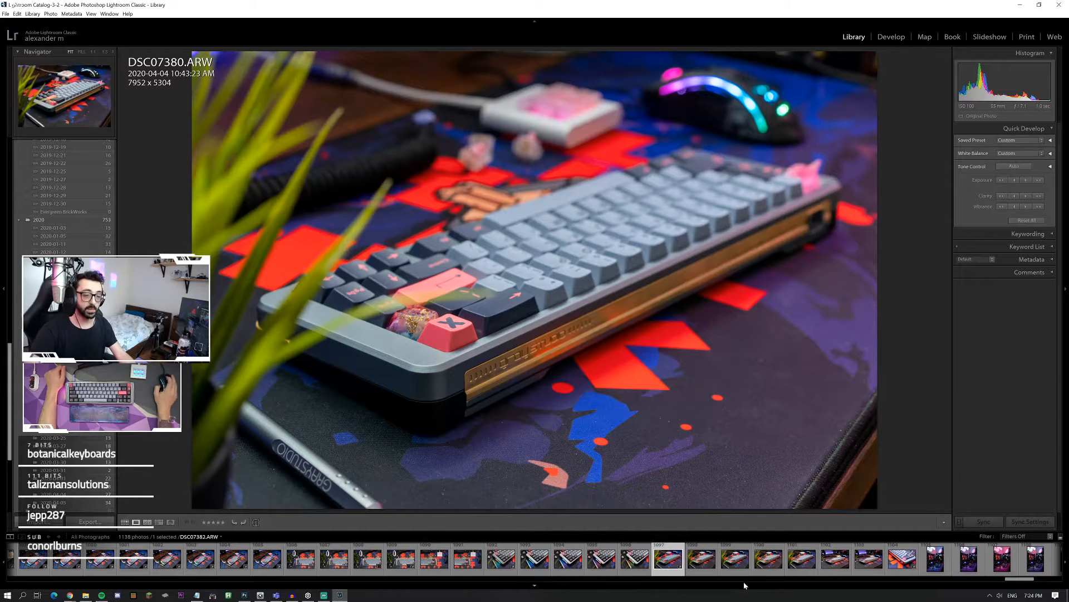
Step: Compare DSC07385.ARW with DSC07380.ARW, finishing on DSC07385.ARW
left_click(835, 559)
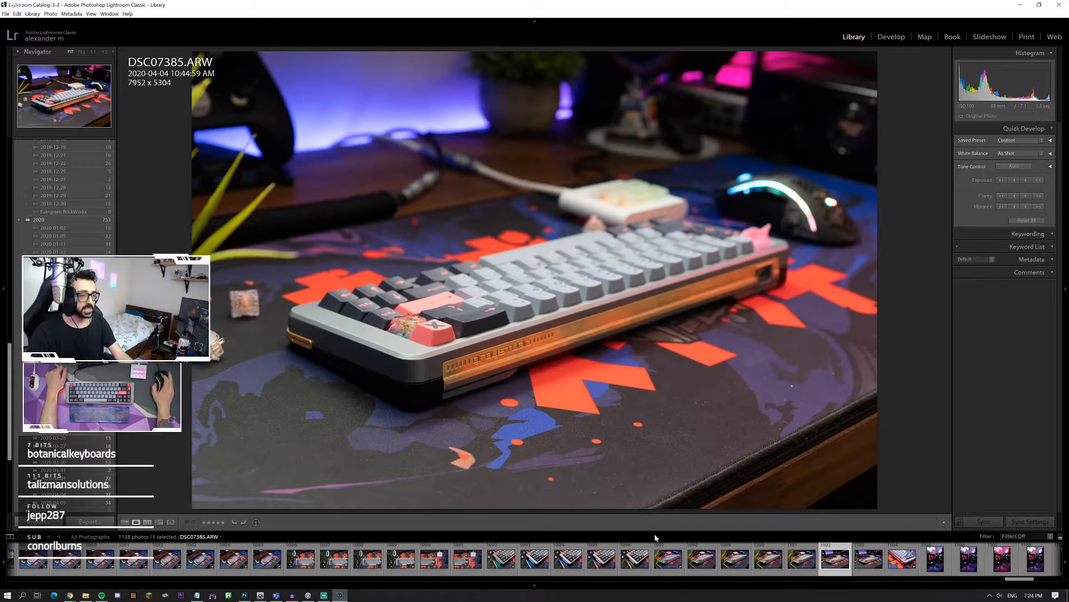
left_click(667, 558)
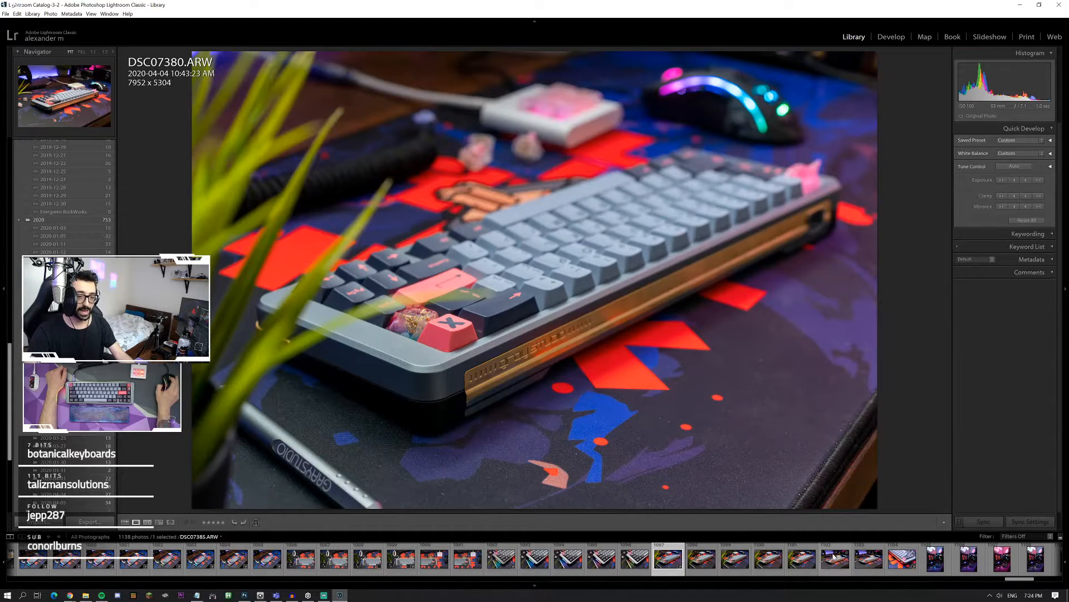
left_click(835, 557)
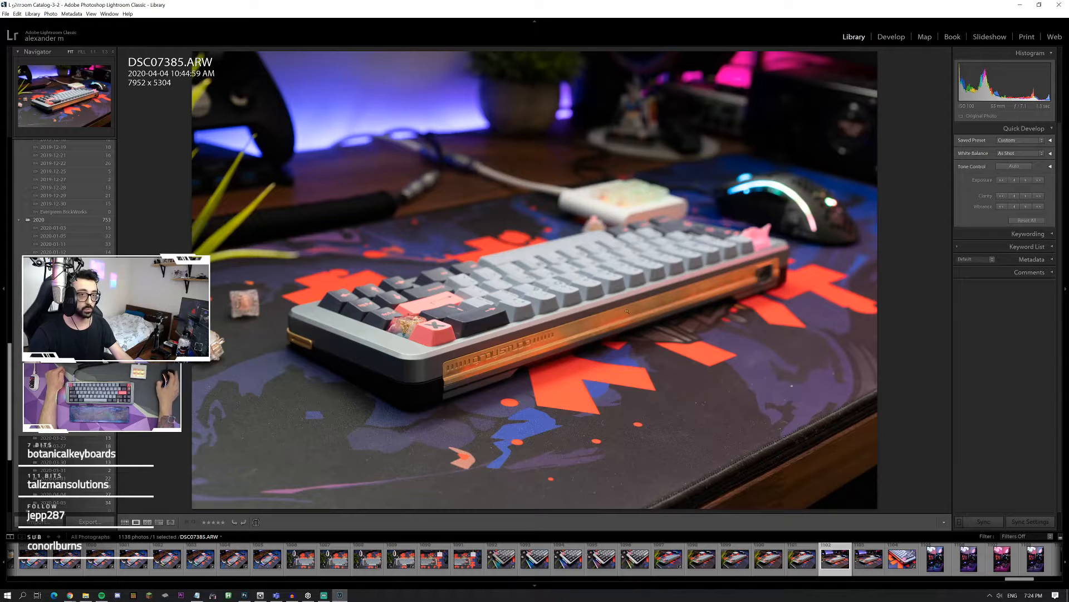
Step: Bring DSC07385.ARW into the Develop module and cool its white balance temperature to 4814
left_click(892, 37)
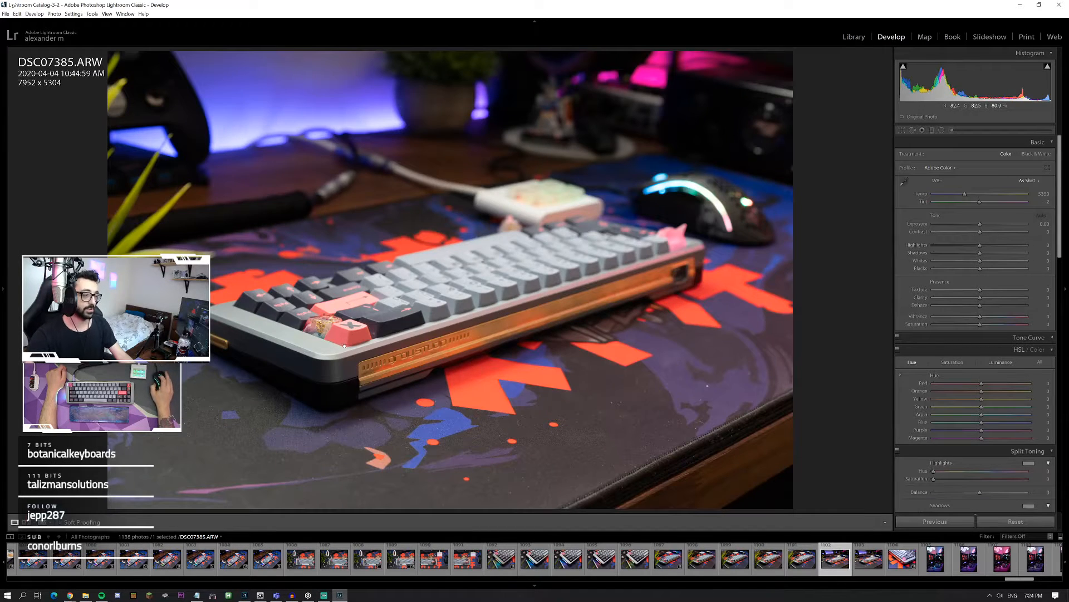
left_click(344, 346)
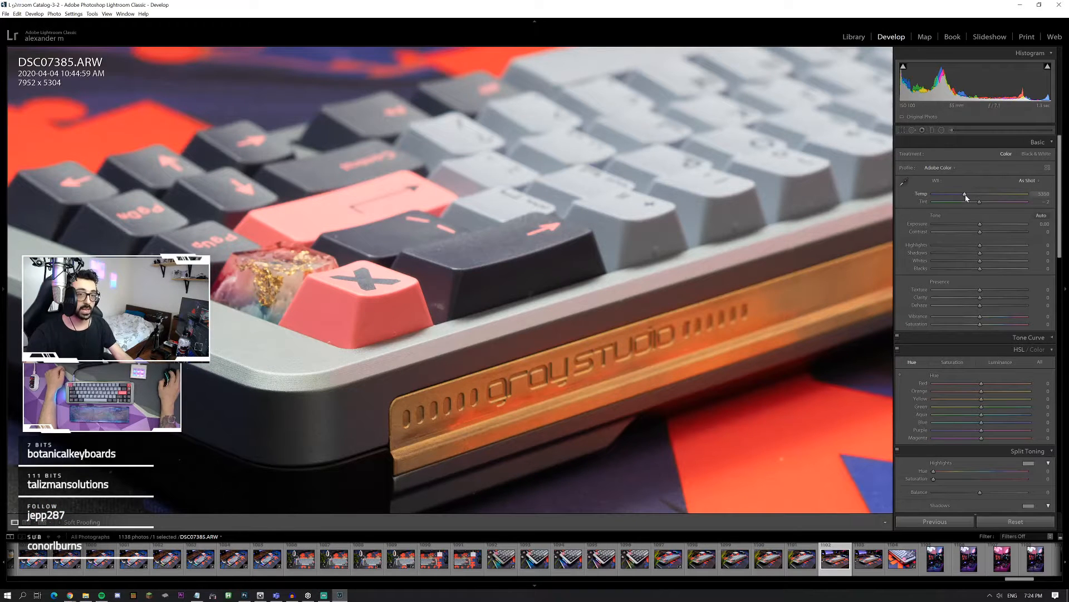
left_click_drag(965, 194, 960, 193)
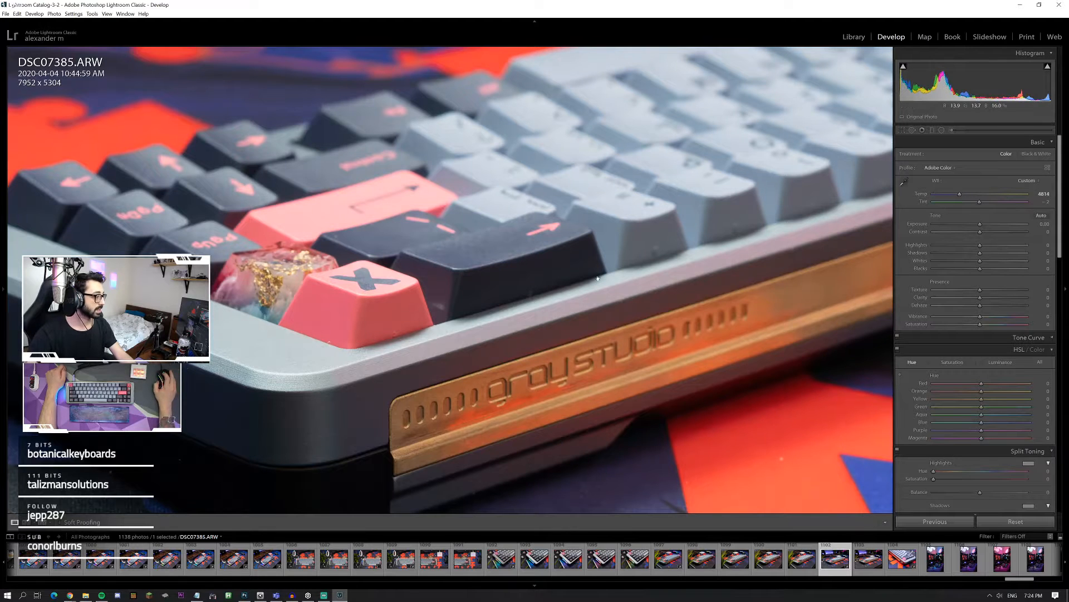
Step: Examine the sharpness and reflections along the brass side strip of DSC07385.ARW at full zoom
left_click(598, 278)
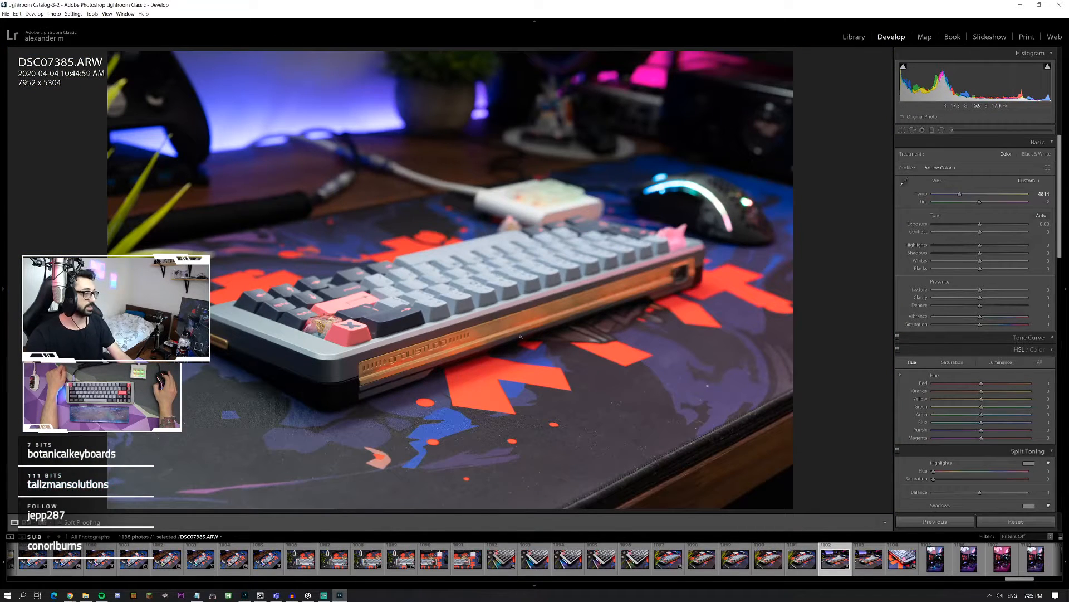
left_click(500, 355)
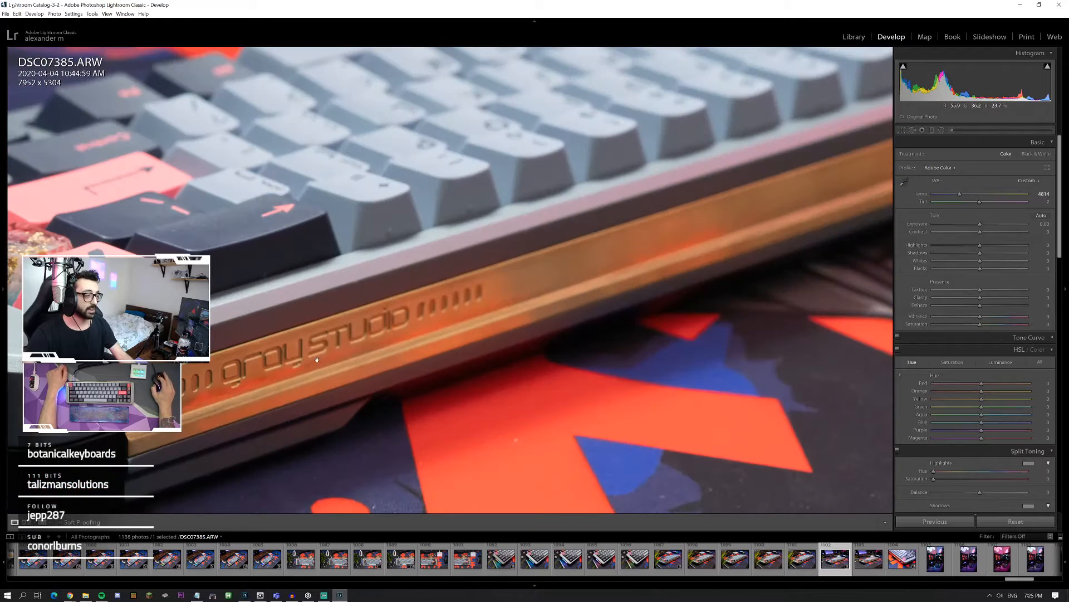
left_click_drag(627, 268, 420, 333)
left_click_drag(703, 247, 514, 288)
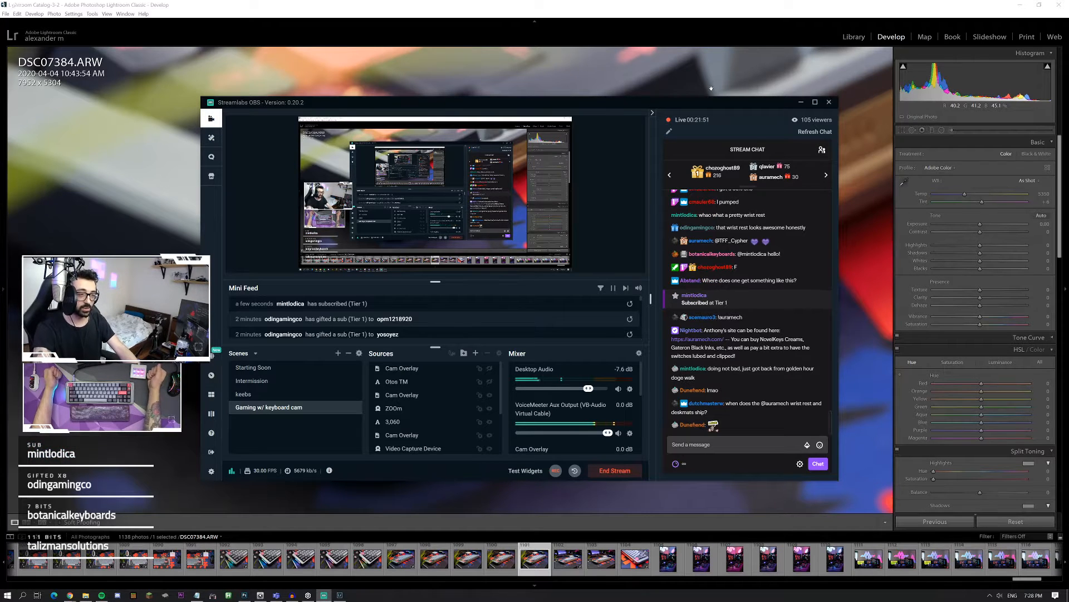
Step: Check the Streamlabs OBS window, return to Lightroom, and examine the keycap focus in DSC07384.ARW at full zoom
left_click(535, 75)
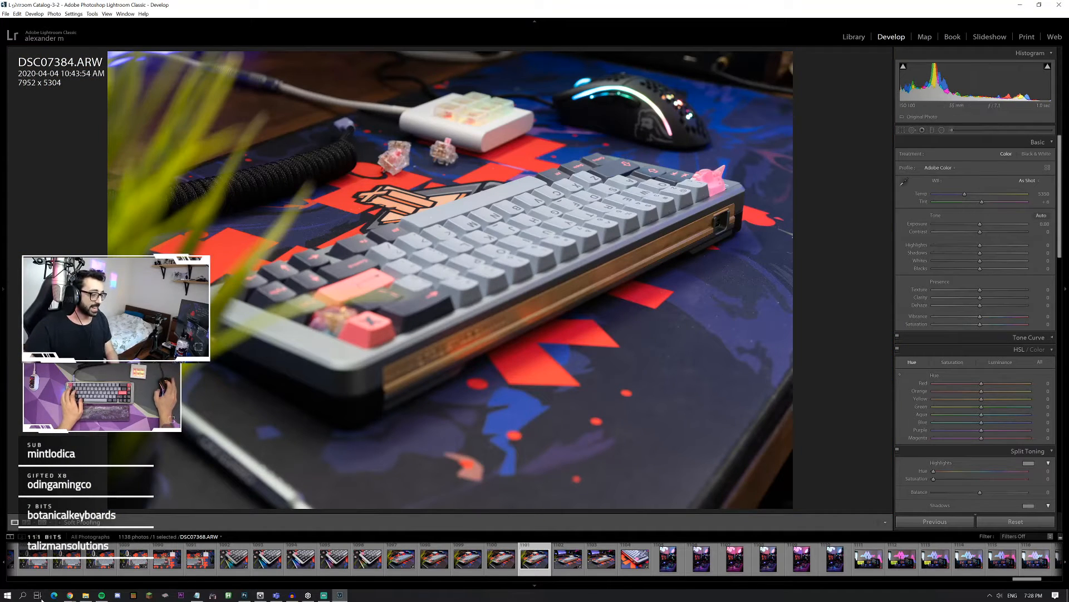
key("alt+Tab")
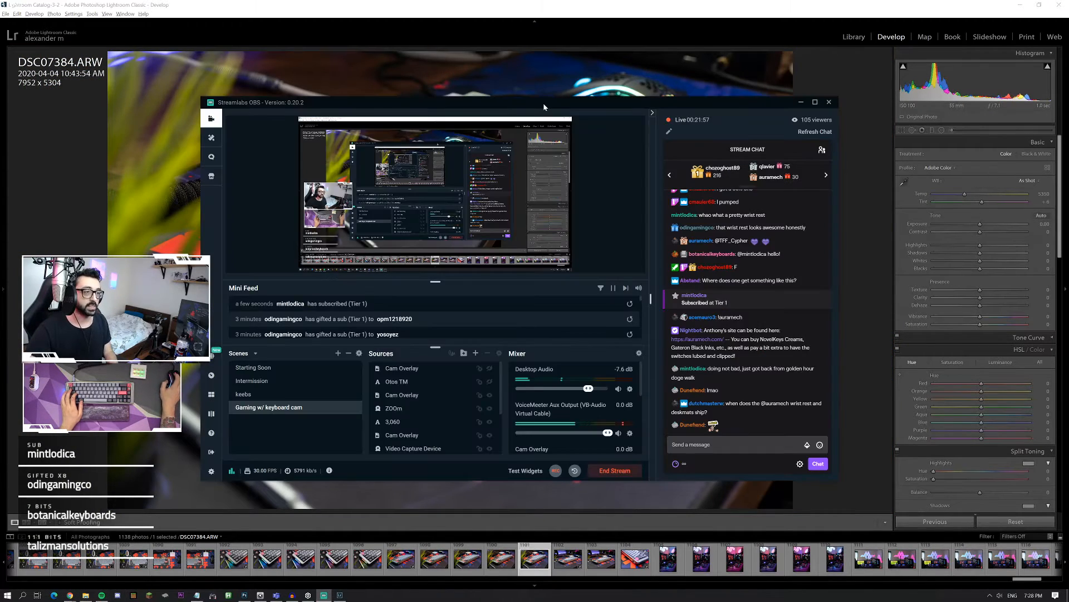
key("alt+Tab")
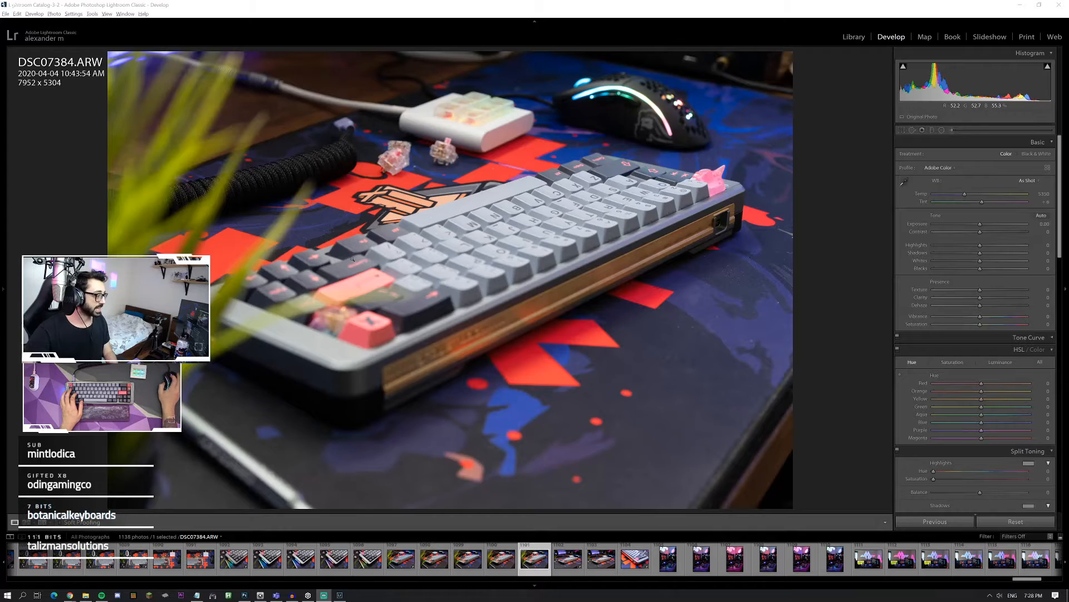
left_click(351, 296)
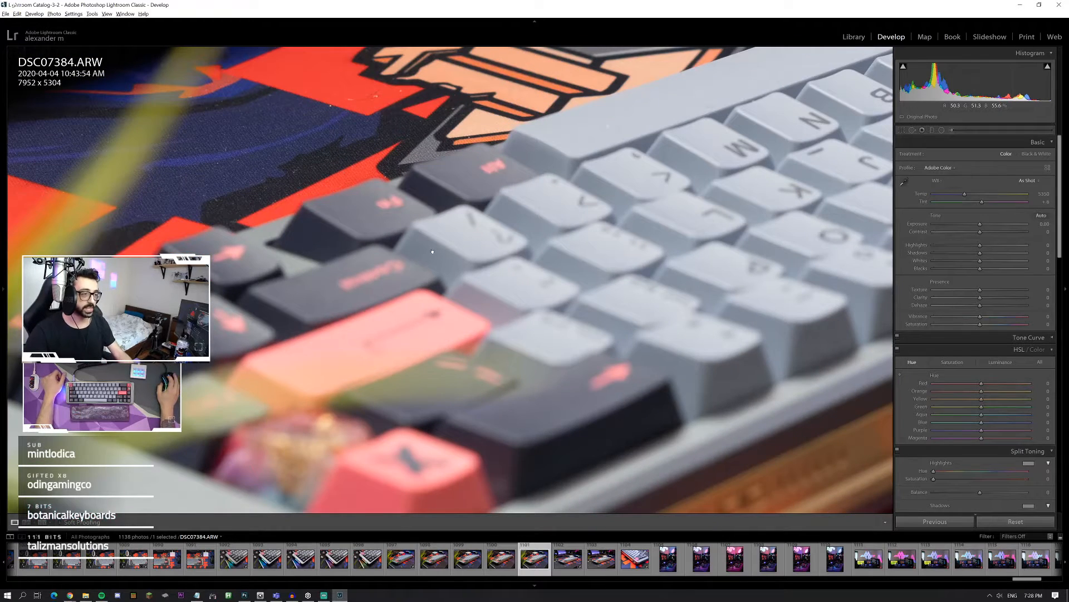
left_click(433, 252)
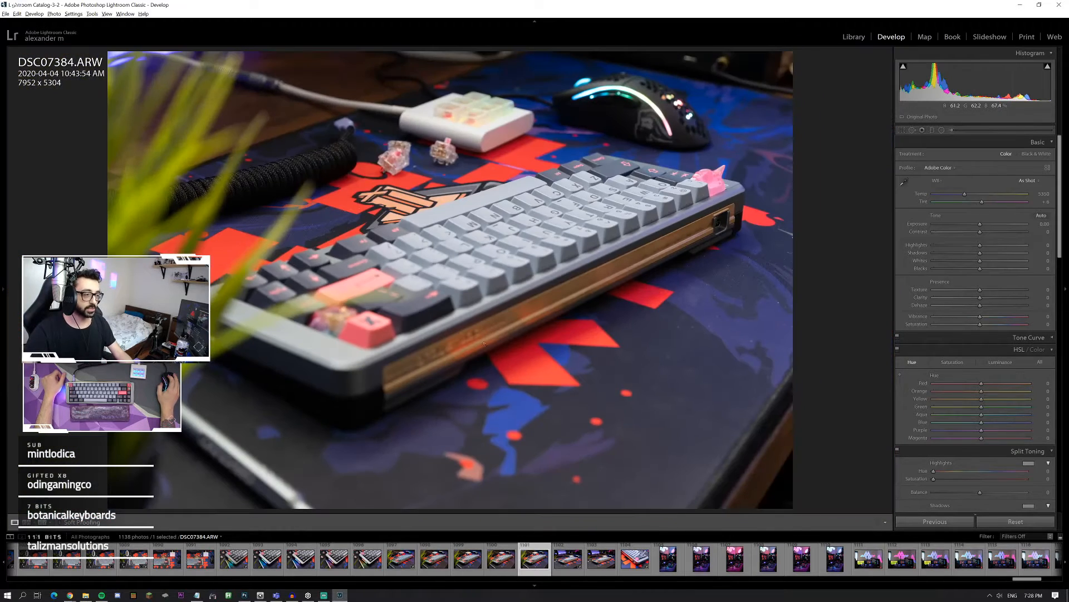
Step: View the keyboard shot DSC07386.ARW and the desk setup shot DSC07402.ARW
left_click(601, 559)
scroll(644, 557, "down", 5)
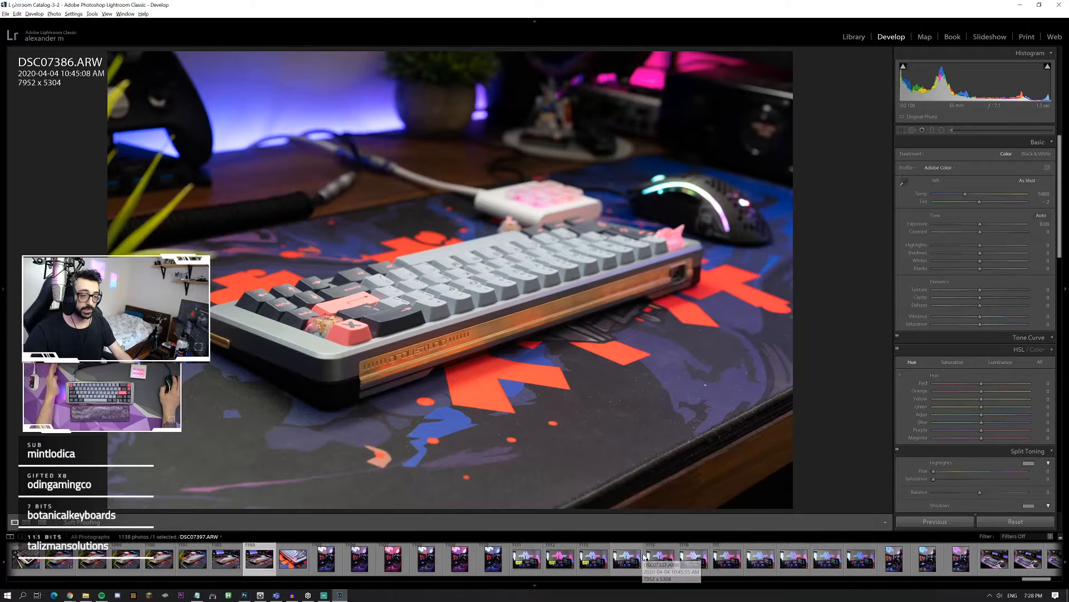
left_click(448, 566)
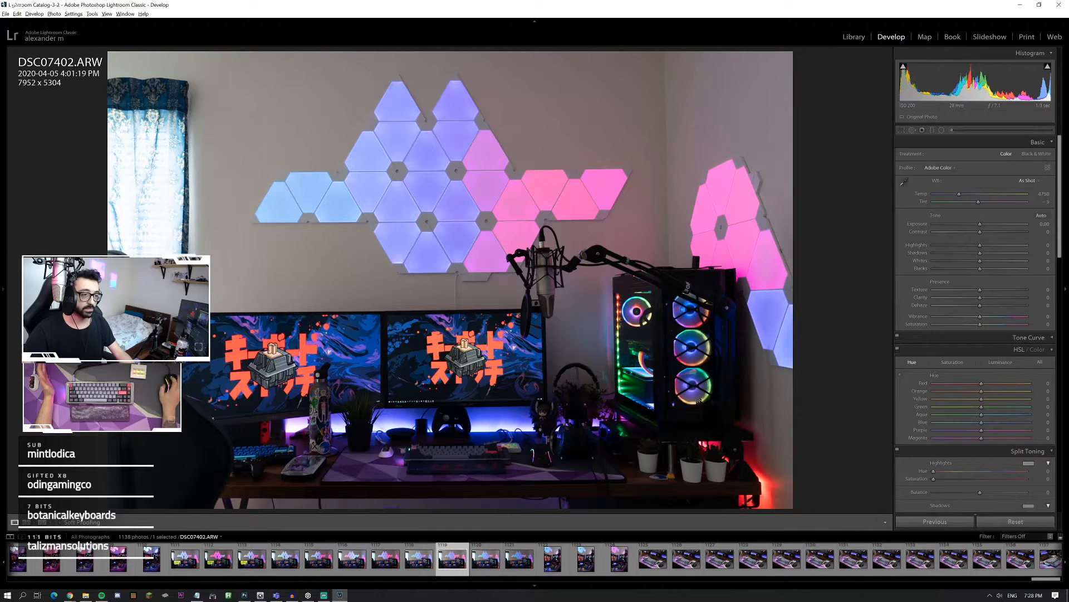
Step: Review the purple desk mat keyboard shots one after another from DSC07409.ARW to DSC07413.ARW
scroll(702, 576, "down", 1)
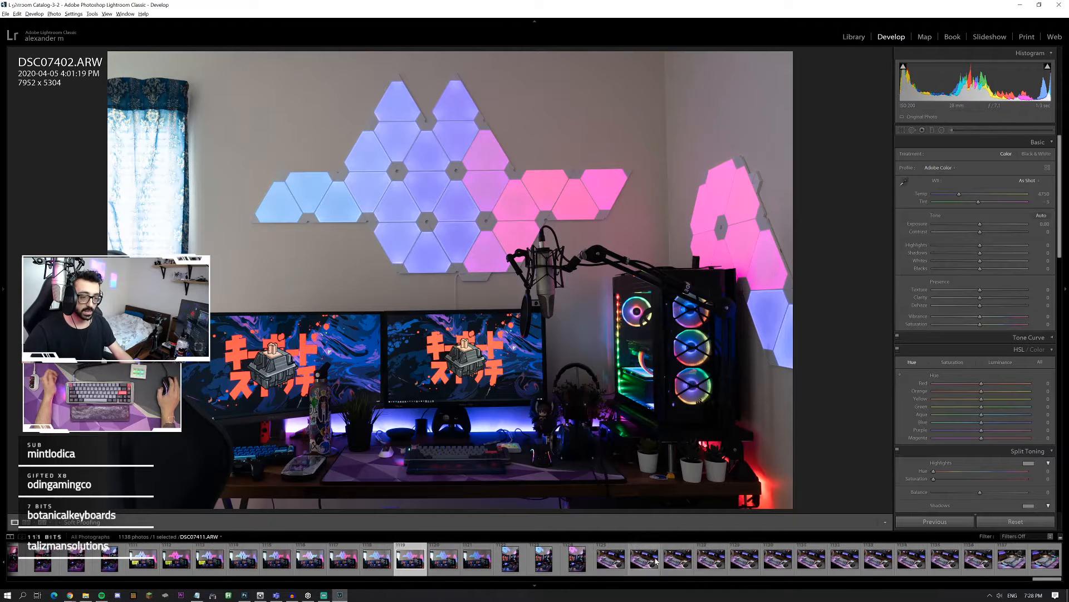
left_click(611, 560)
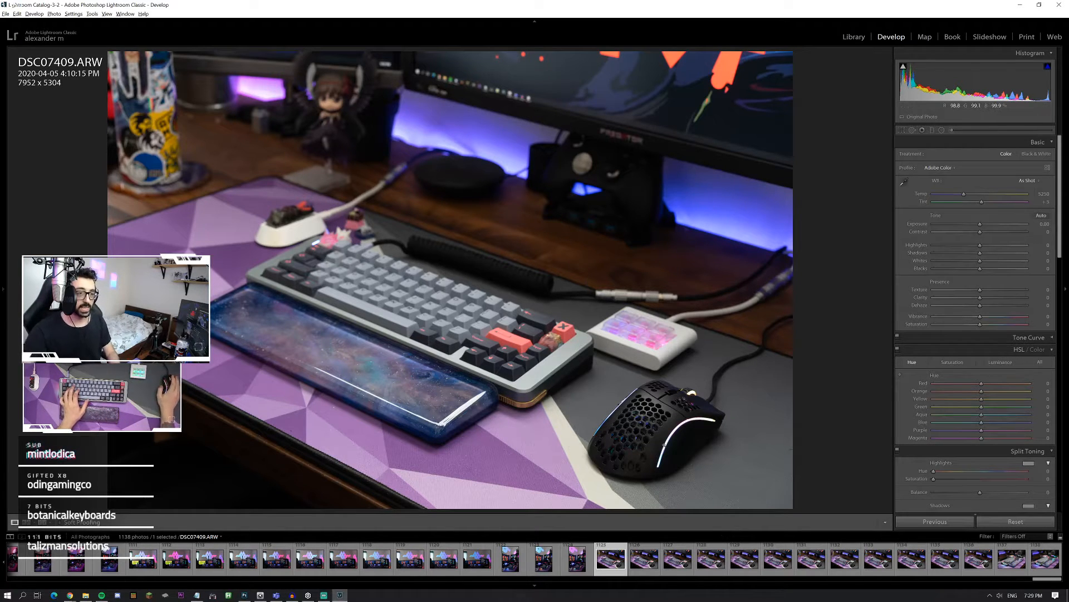
left_click(645, 560)
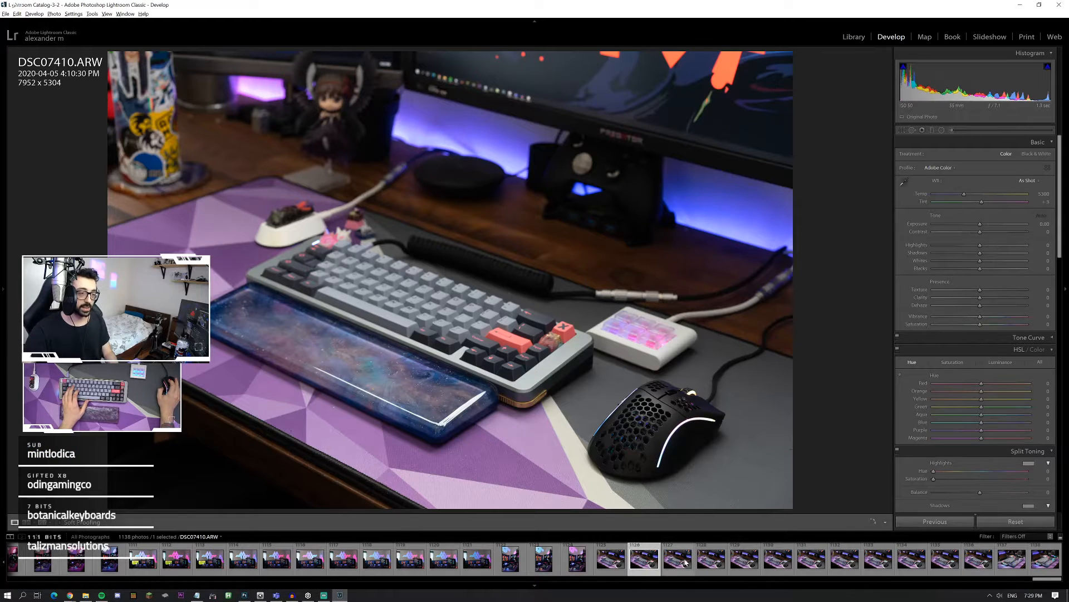
key("Right")
key("Right")
key("Right")
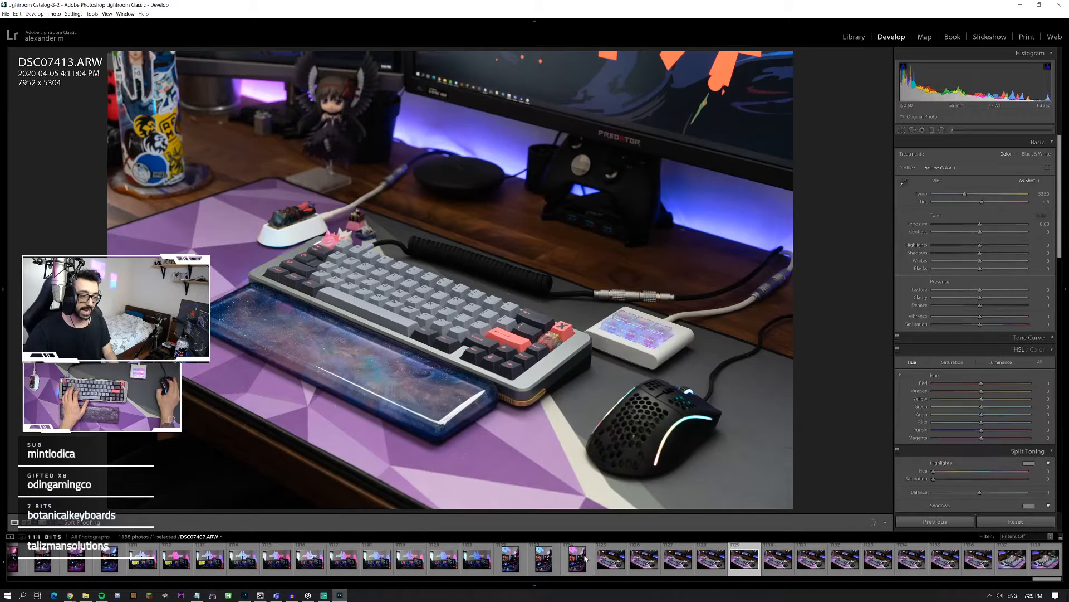
Step: Compare DSC07409.ARW with DSC07410.ARW, then return to DSC07409.ARW and zoom in on the mouse
left_click(598, 560)
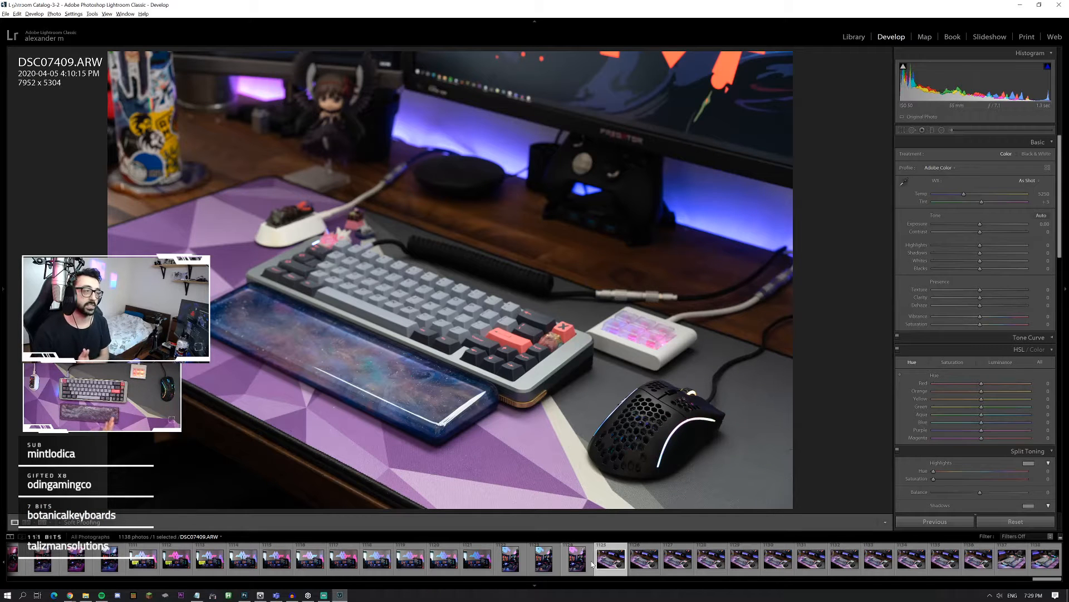
left_click(644, 560)
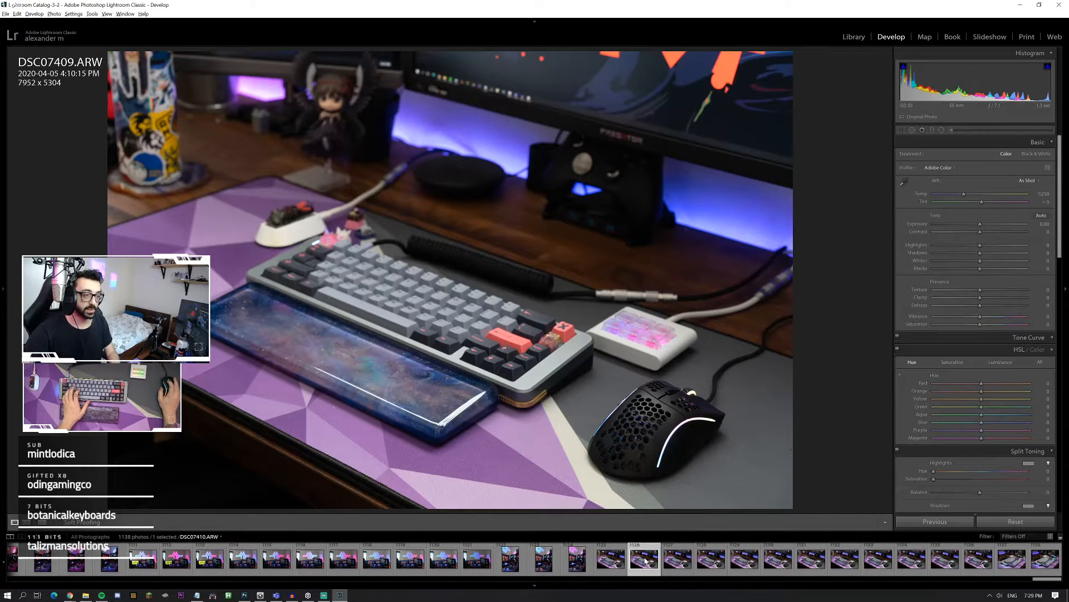
left_click(607, 562)
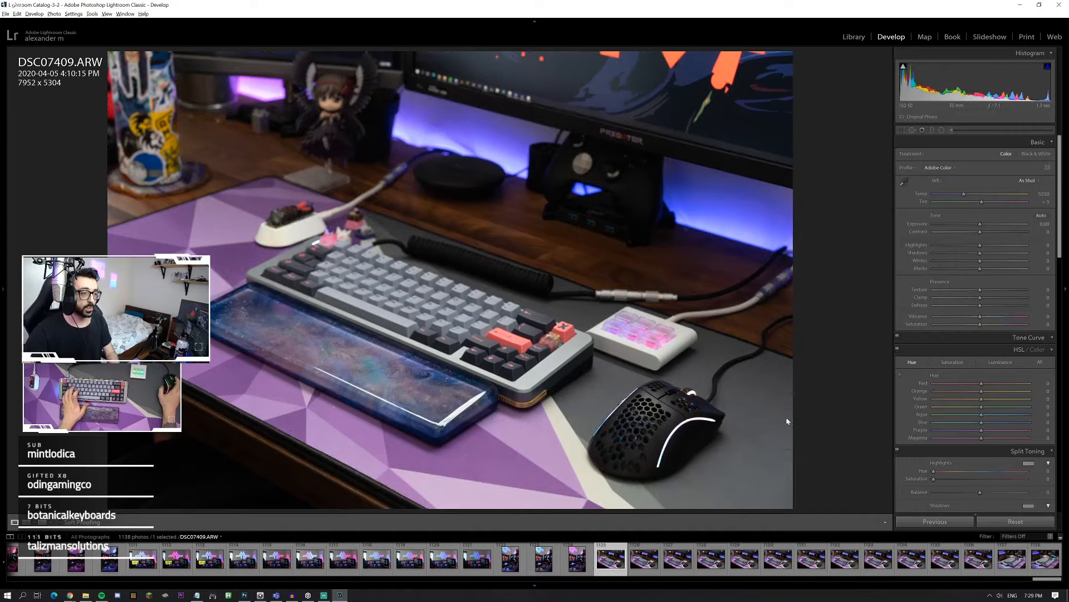
left_click(649, 417)
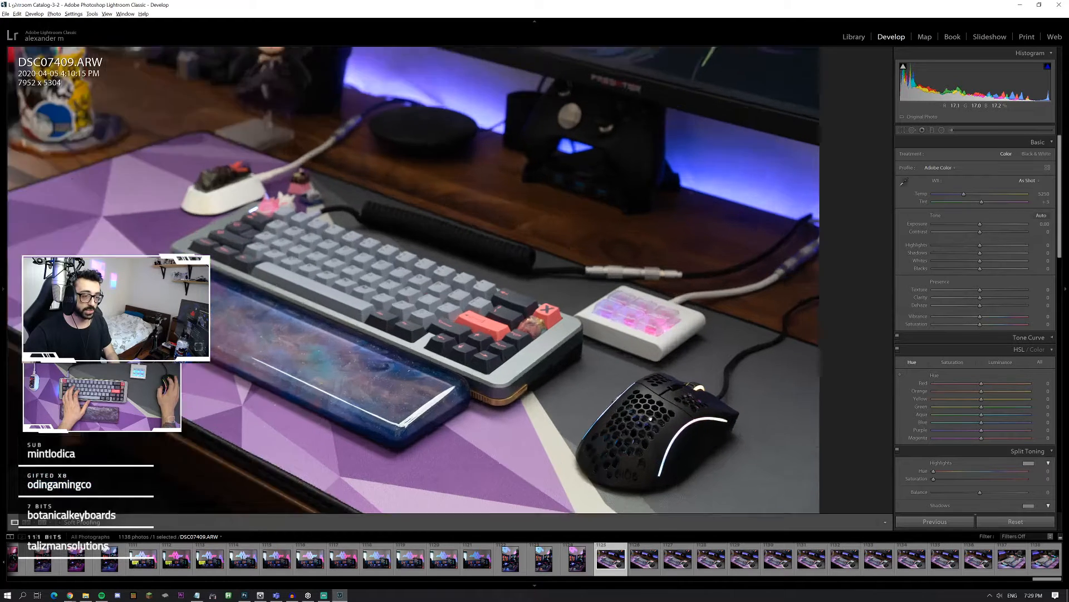
Step: Examine the focus on the keyboard corner, arrow keys and white macro pad in DSC07410.ARW at full zoom
left_click(643, 560)
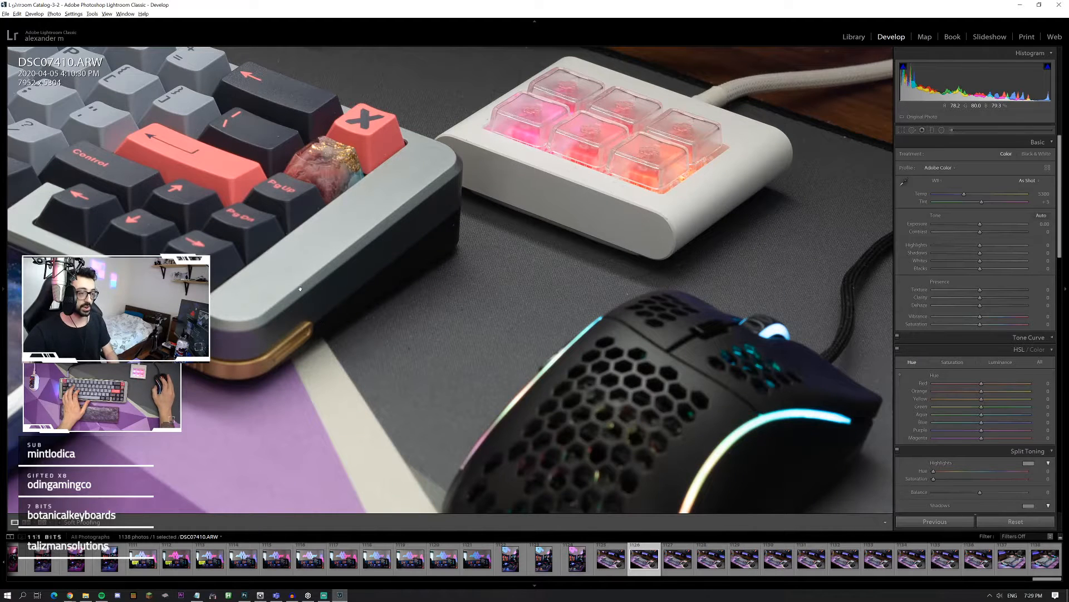
left_click_drag(299, 289, 498, 340)
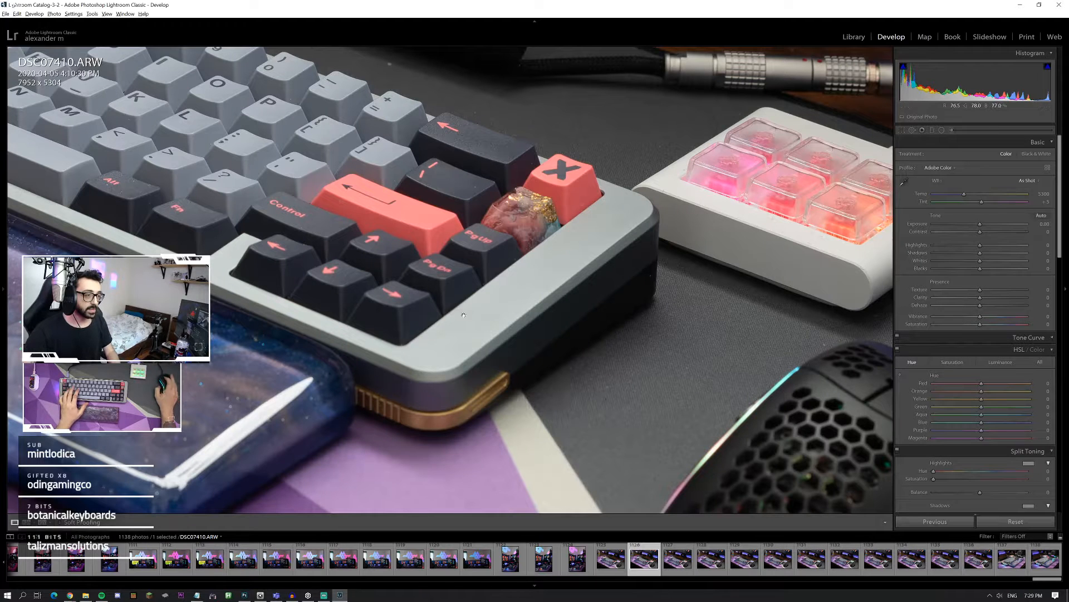
left_click_drag(485, 322, 386, 368)
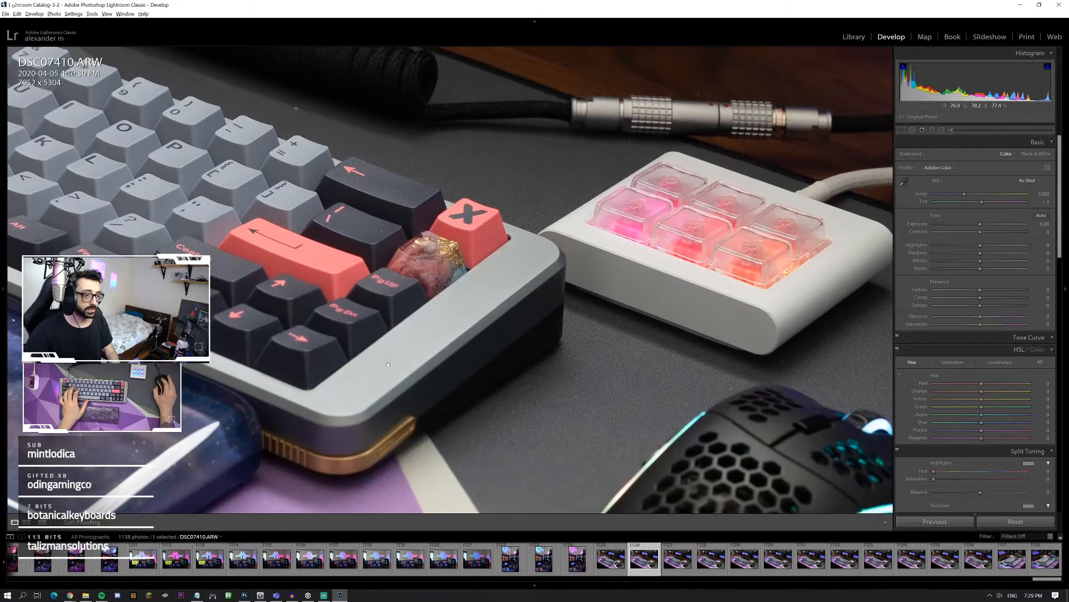
left_click_drag(646, 330, 529, 373)
Step: Examine the keycap and artisan key focus in DSC07411.ARW at full zoom, then return to the whole photo
left_click(675, 567)
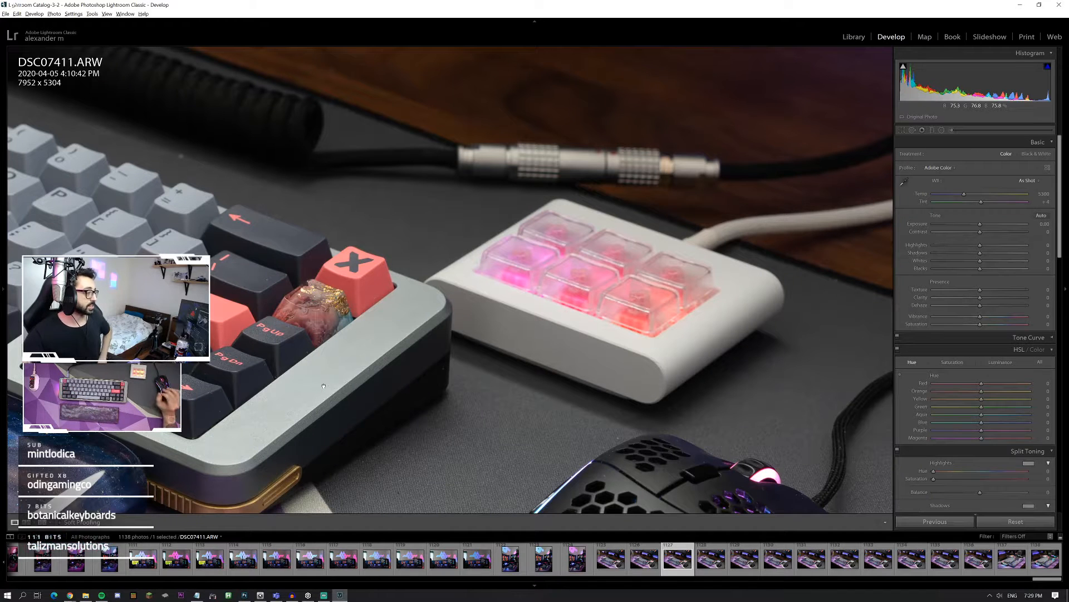
left_click_drag(355, 301, 505, 290)
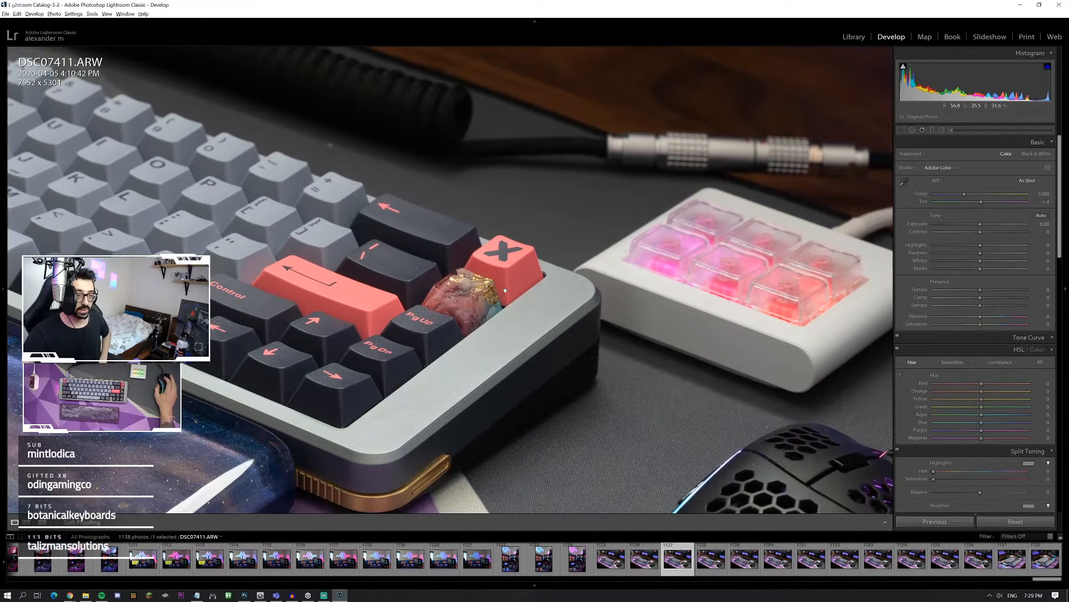
left_click_drag(455, 343, 614, 319)
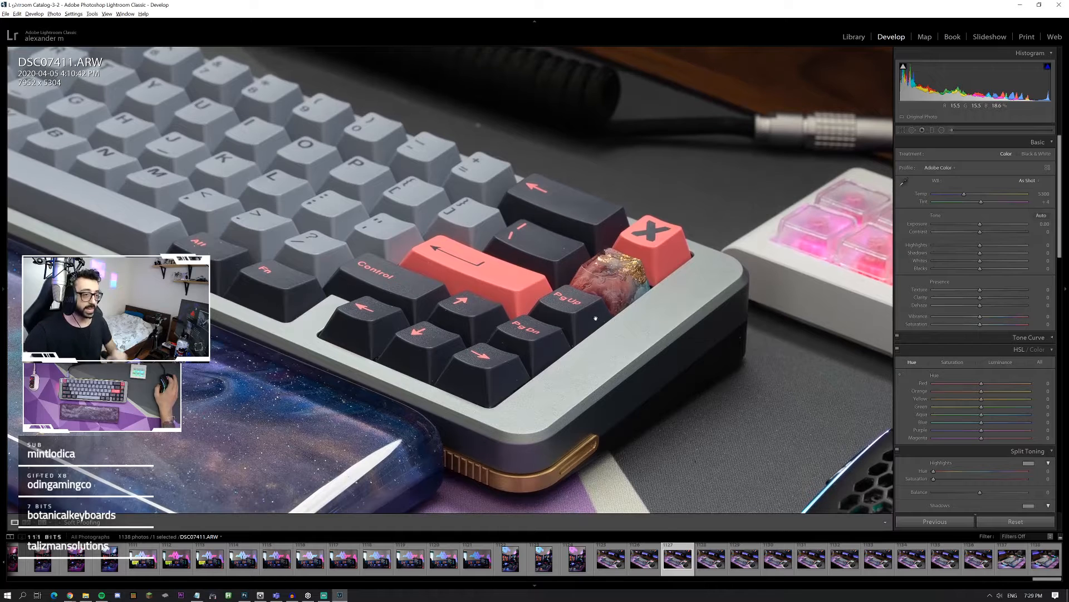
left_click(635, 265)
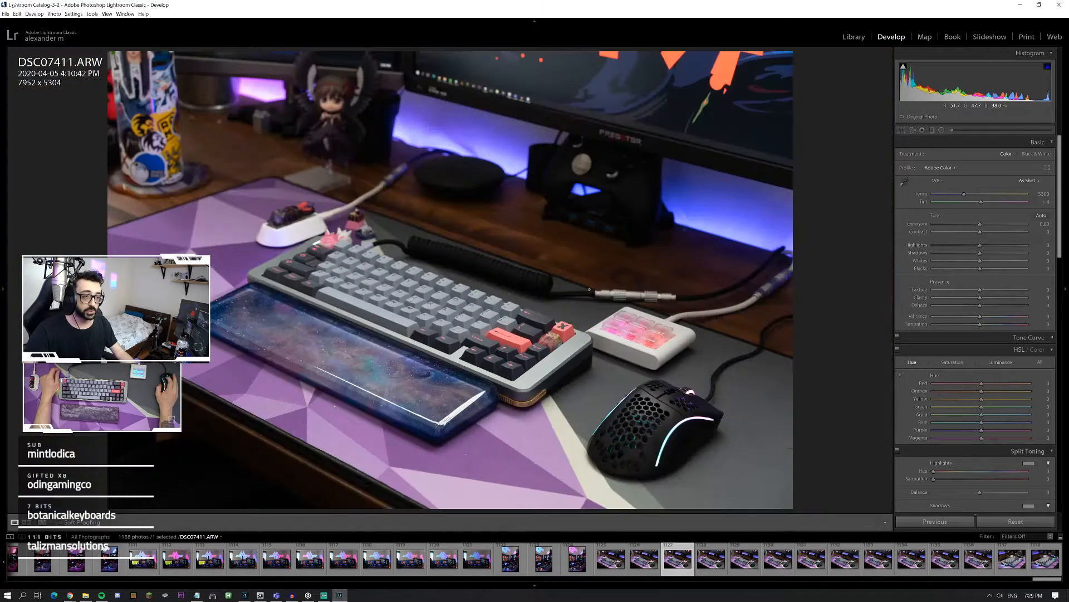
Step: Apply automatic tone adjustments to DSC07409.ARW and inspect the keycaps, brass strip and mouse at full zoom
left_click(610, 559)
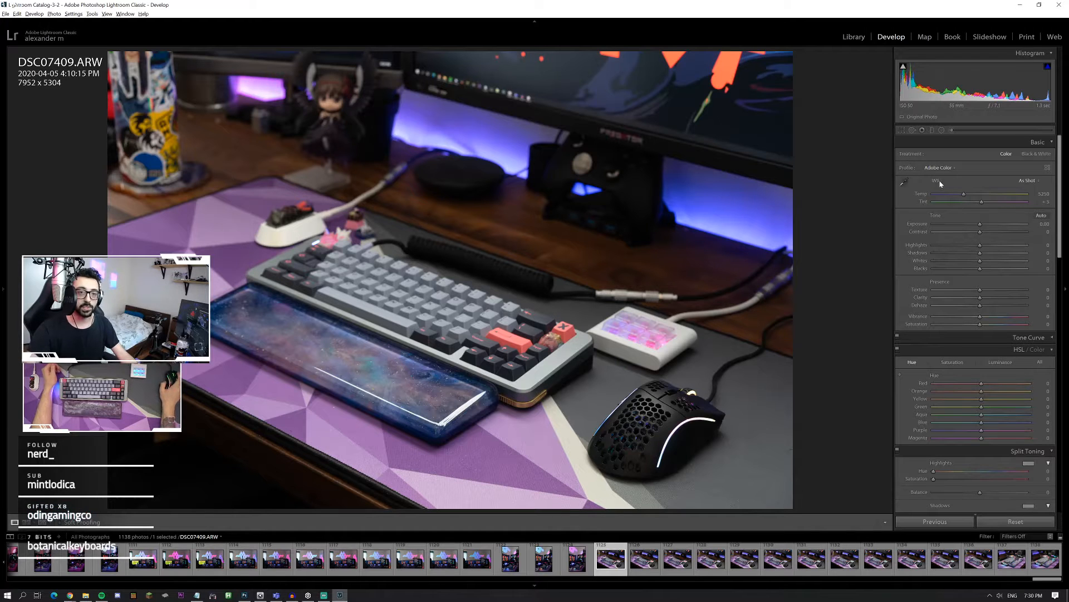
left_click(1042, 216)
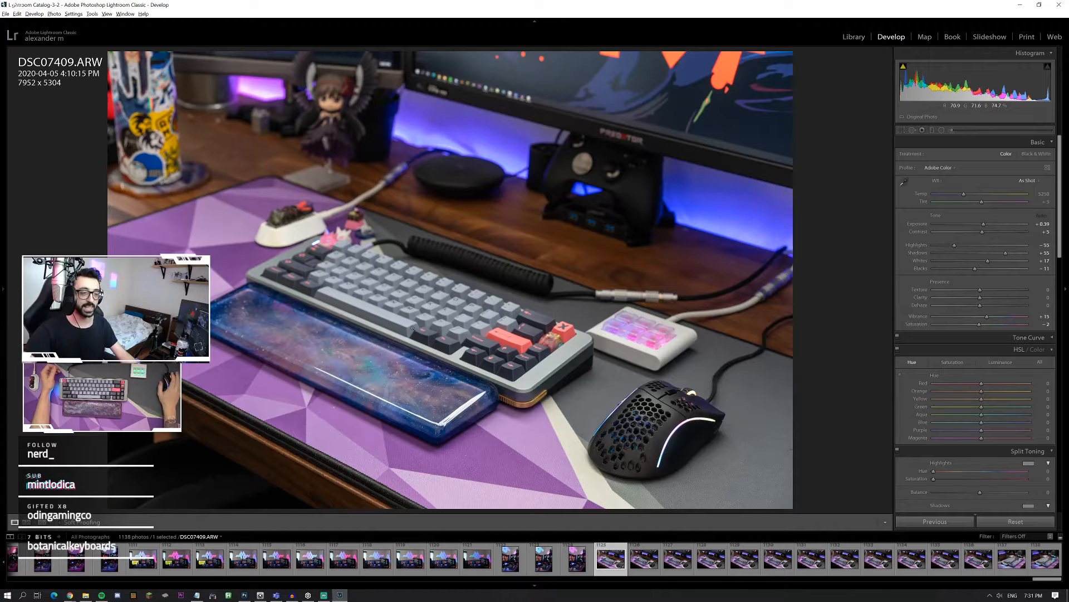
left_click(525, 348)
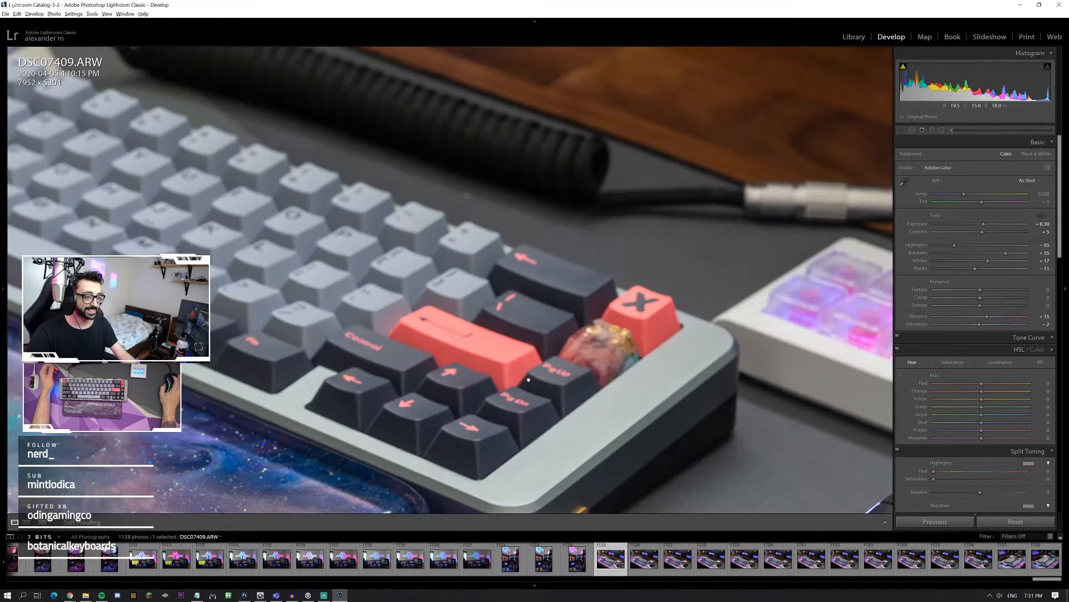
left_click_drag(494, 464, 485, 351)
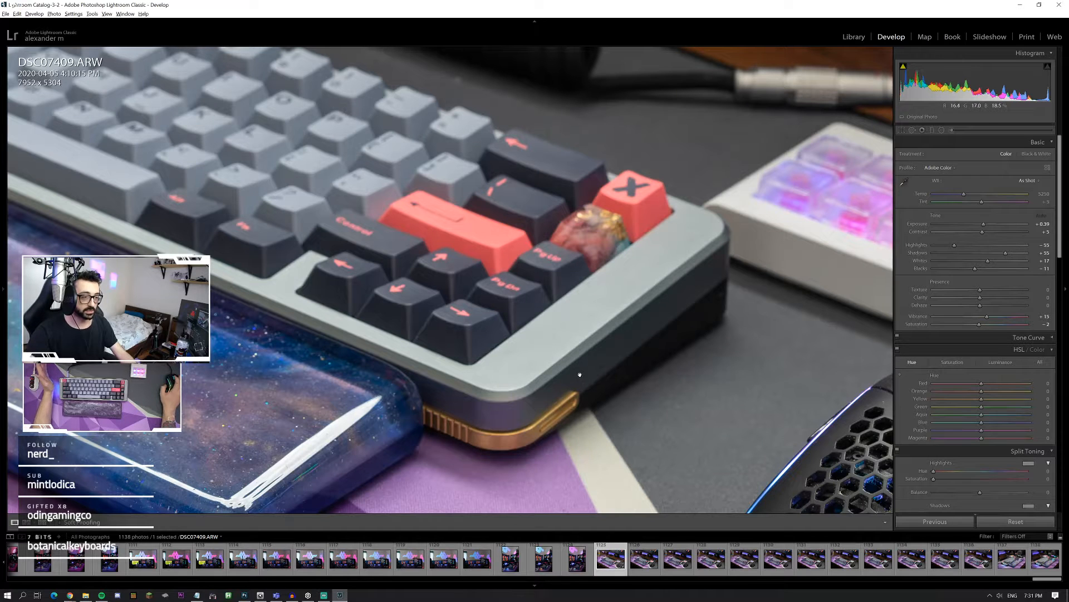
left_click_drag(802, 451, 538, 280)
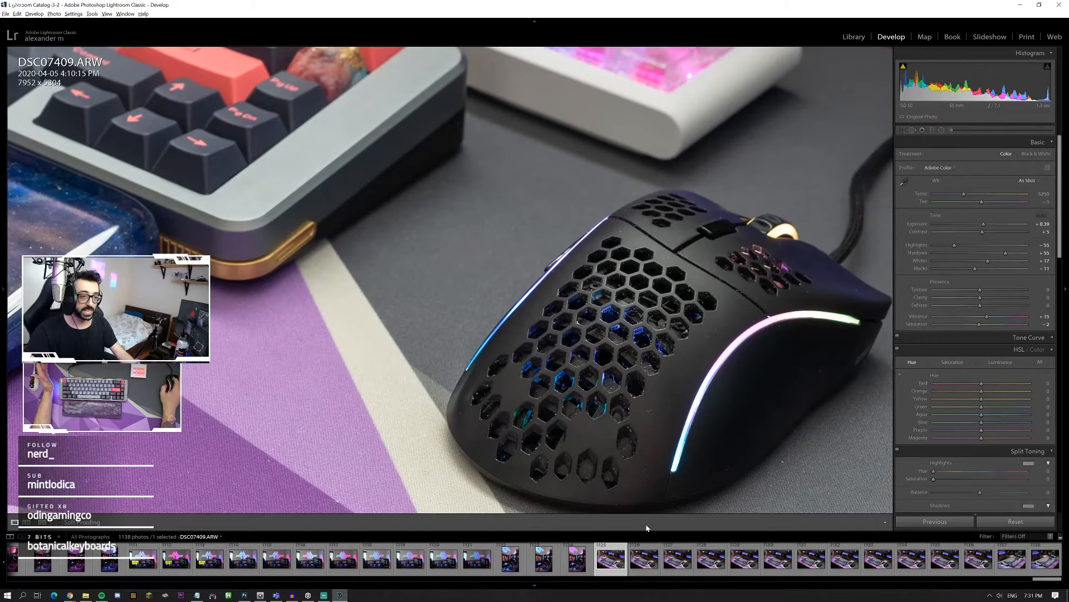
Step: Apply automatic tone adjustments to DSC07411.ARW and check the result both zoomed in and as a whole photo
left_click(682, 562)
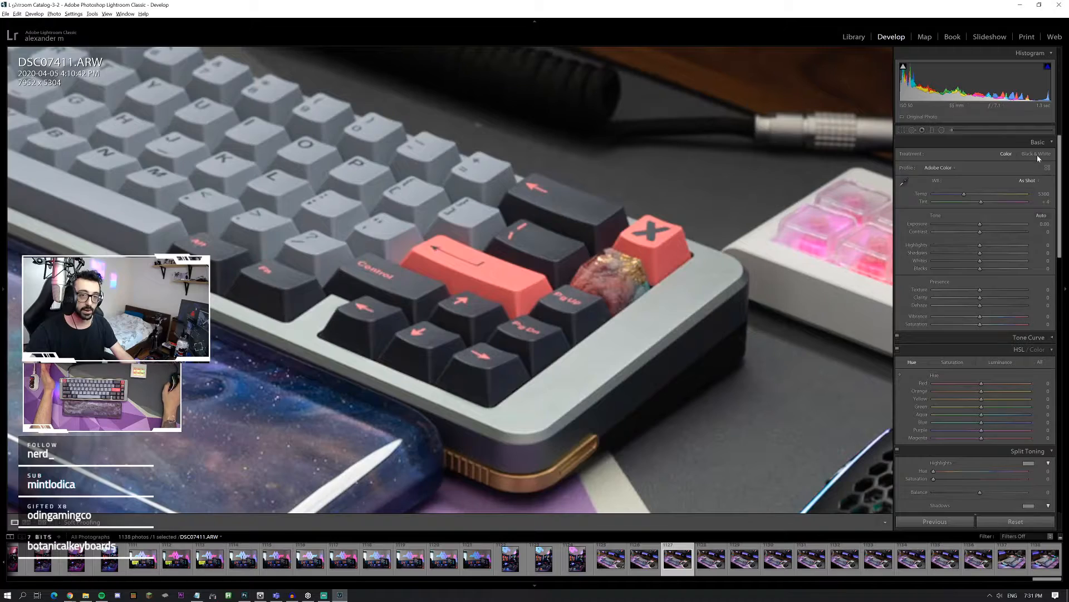
left_click(1041, 216)
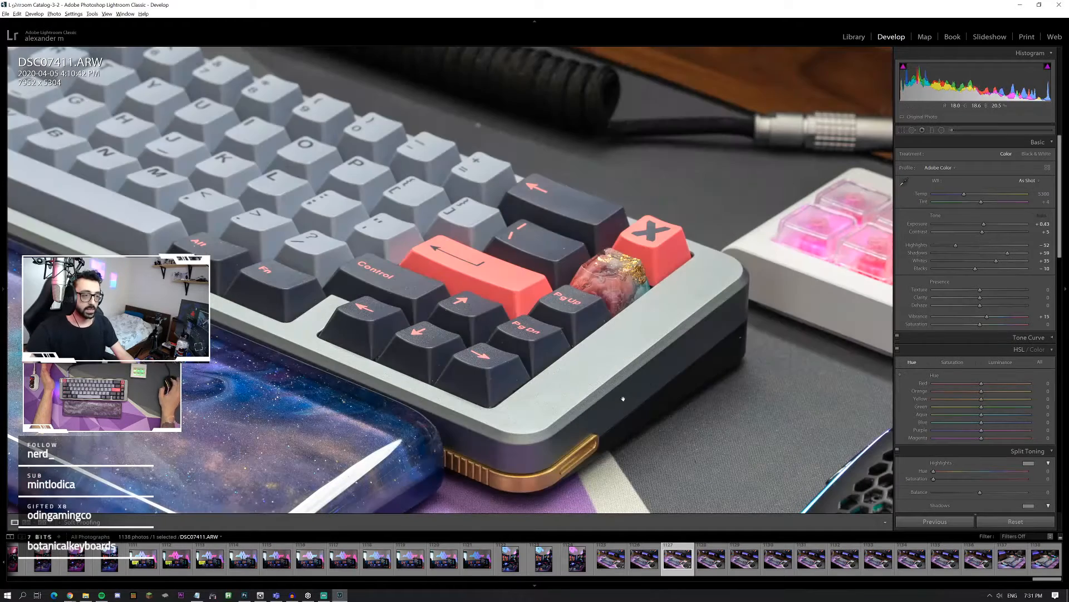
left_click_drag(623, 397, 518, 305)
left_click(518, 304)
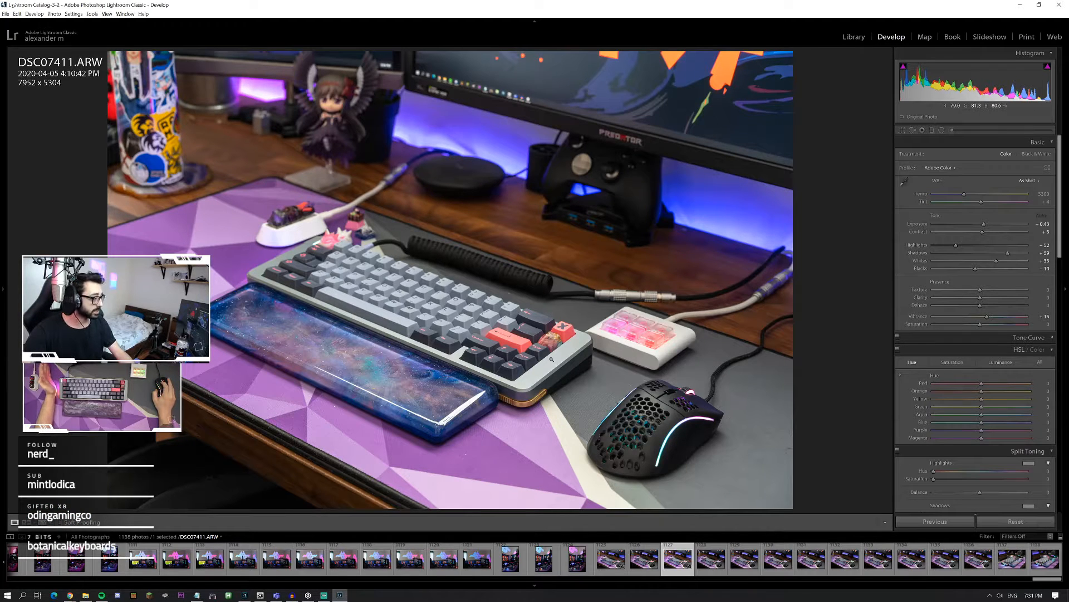
Step: Set the sharpening amount of DSC07411.ARW to 55 while viewing the keyboard corner at full zoom
left_click(554, 361)
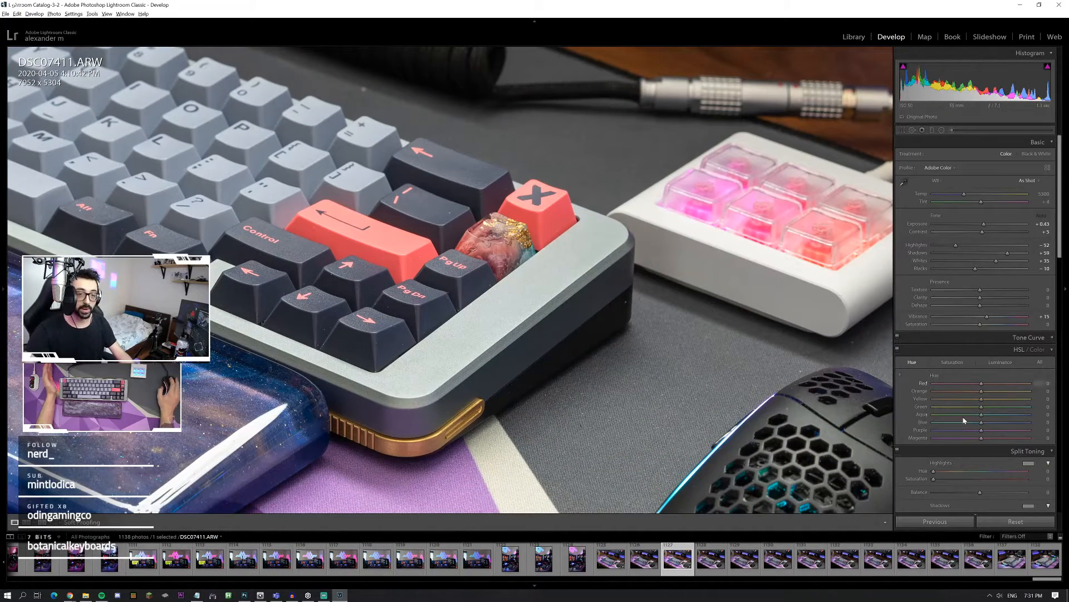
scroll(960, 436, "down", 5)
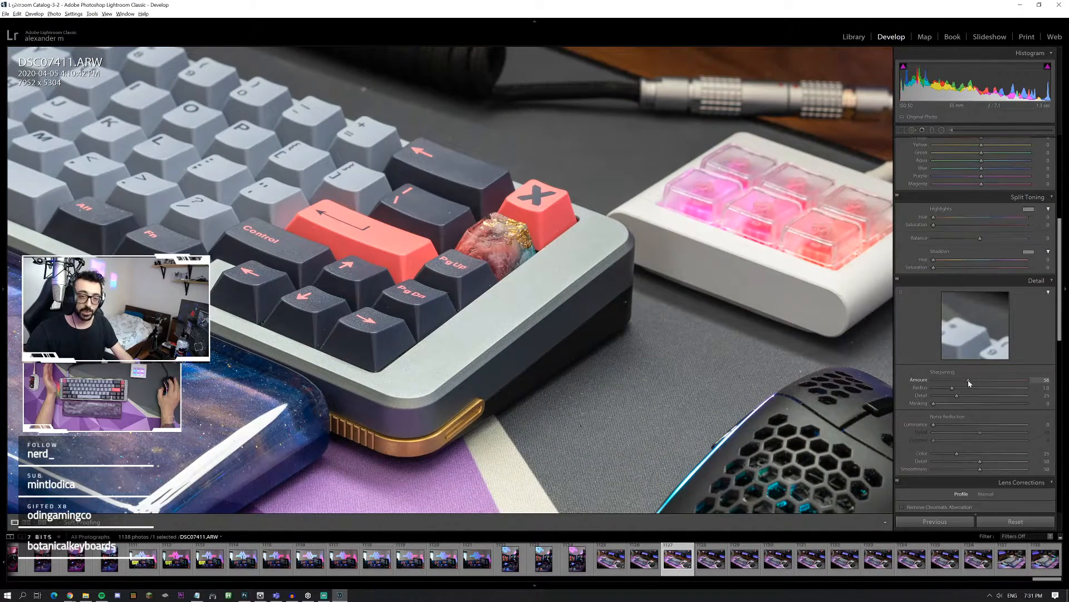
left_click(971, 380)
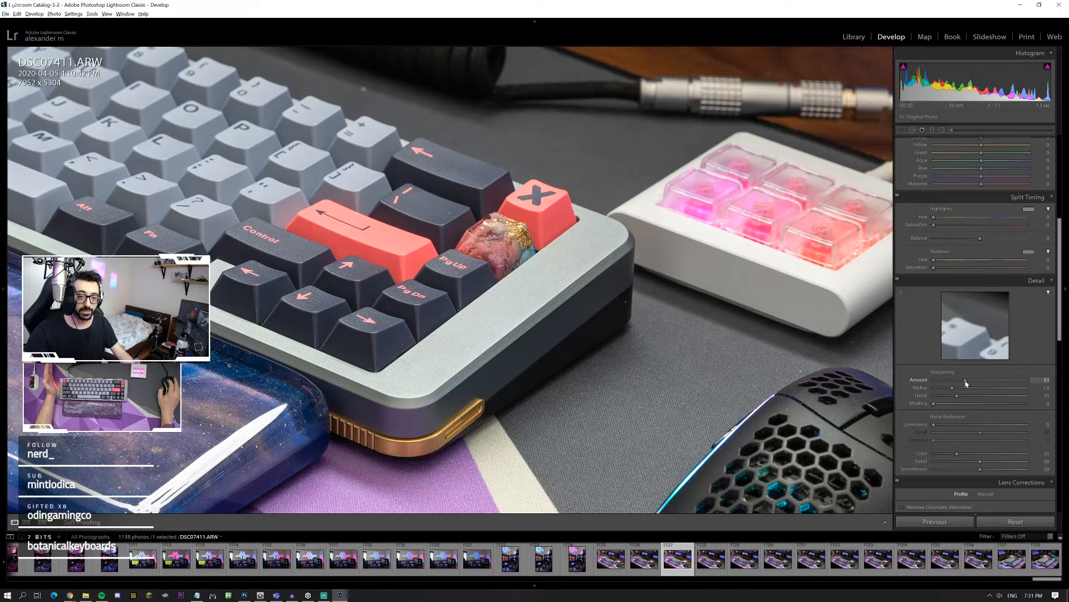
key("ctrl+z")
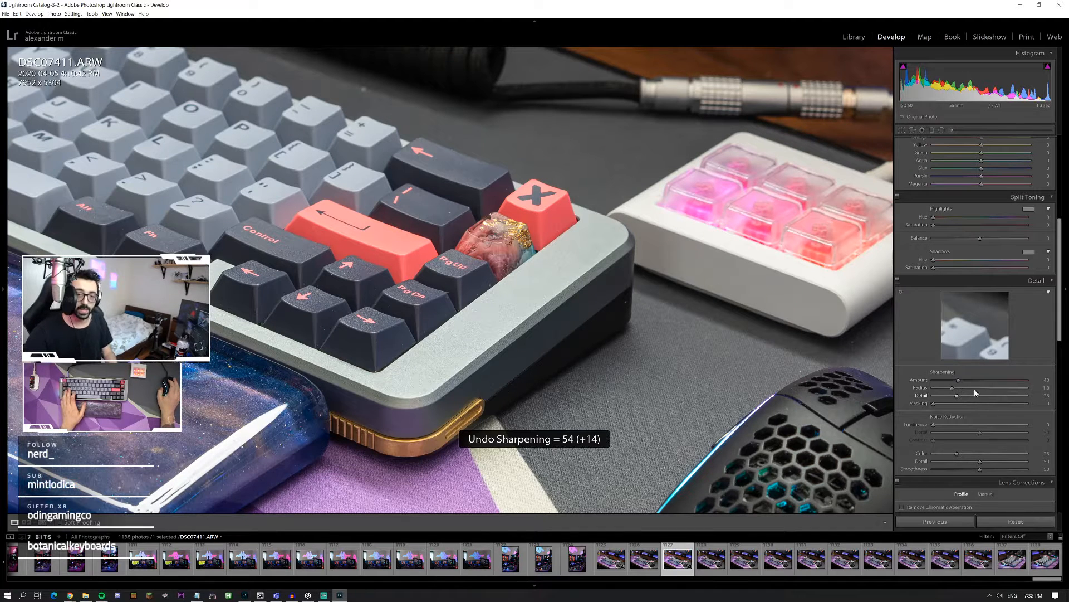
left_click(967, 380)
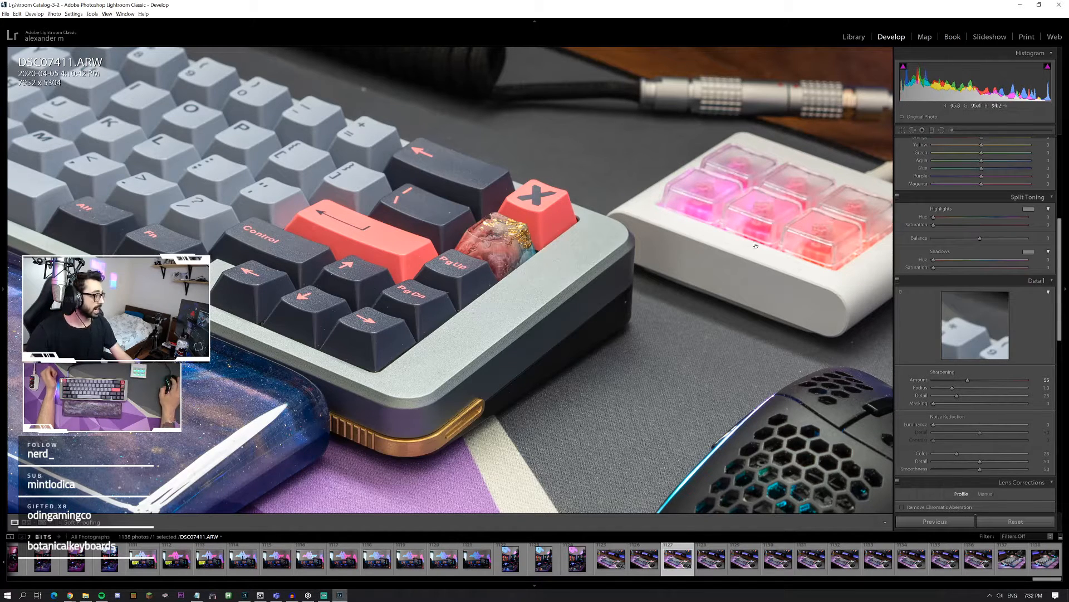
Step: Examine the sharpened macro pad, cable connector and keyboard corner at full zoom
left_click_drag(756, 247, 567, 269)
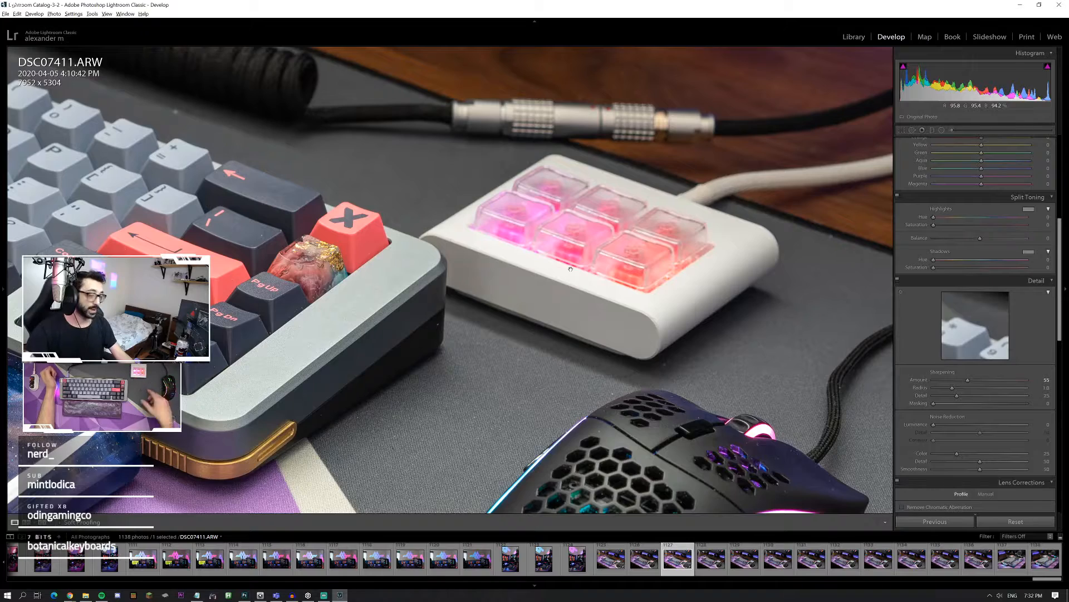
left_click_drag(617, 164, 528, 193)
left_click_drag(361, 297, 603, 218)
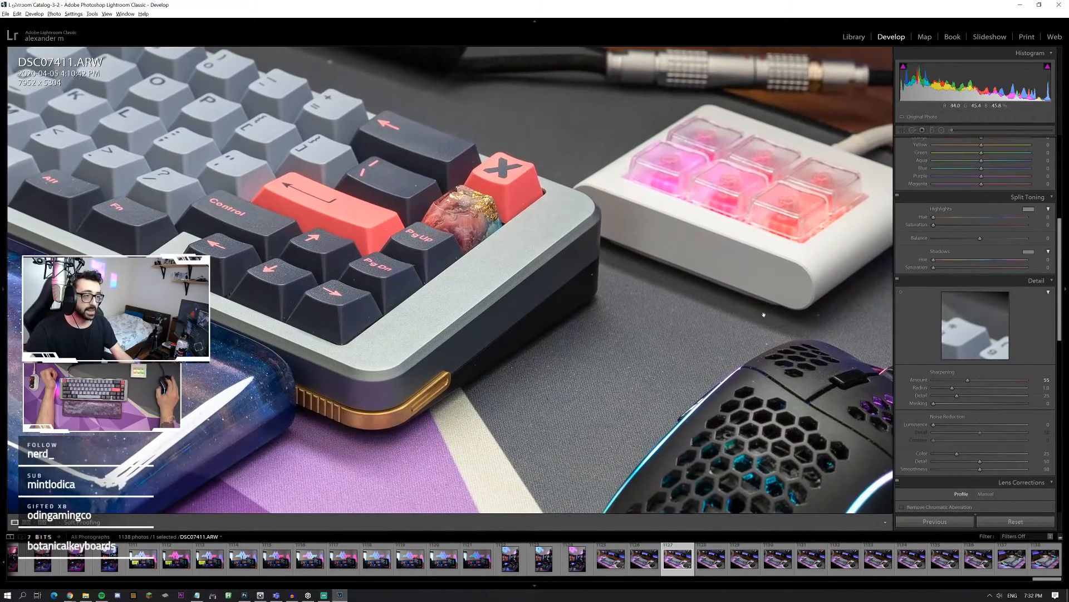
Step: Set Texture to +24 for DSC07411.ARW, judging its effect on the keycaps and the galaxy wrist rest
scroll(940, 393, "up", 5)
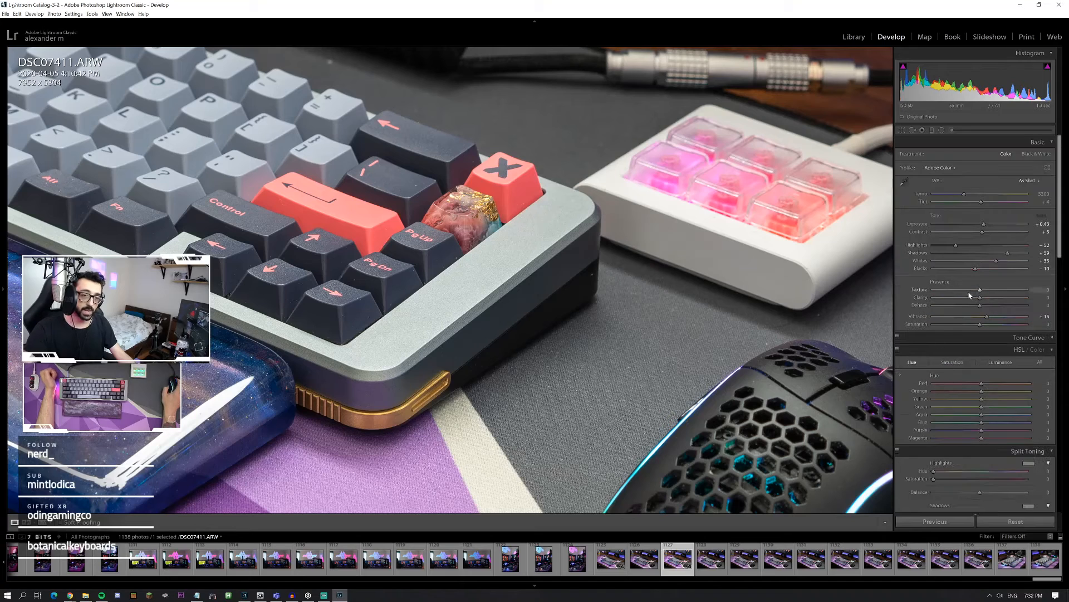
left_click_drag(995, 294, 1037, 299)
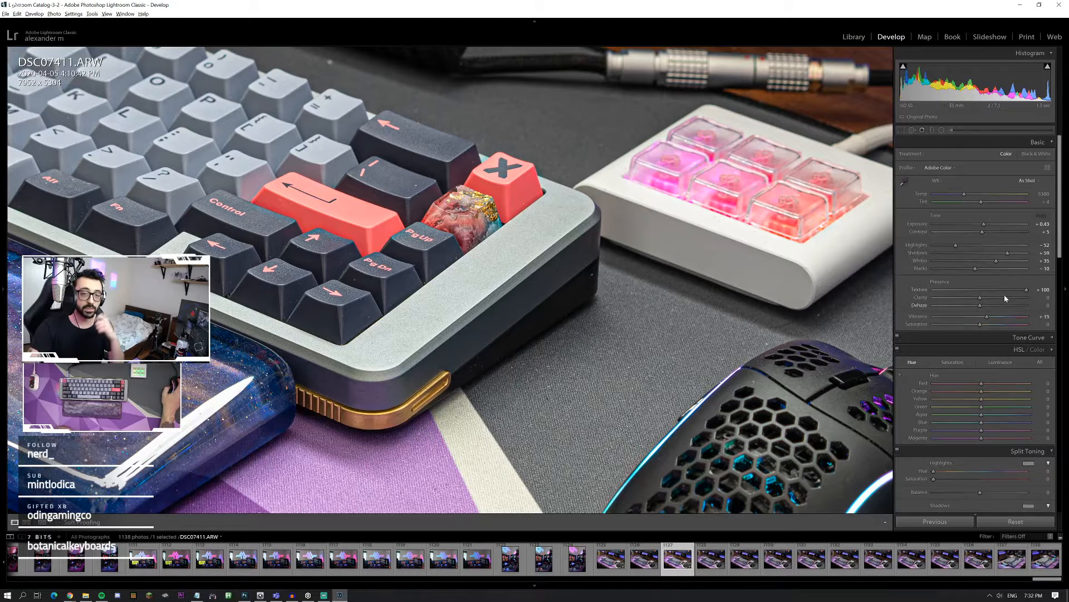
left_click_drag(996, 292, 990, 294)
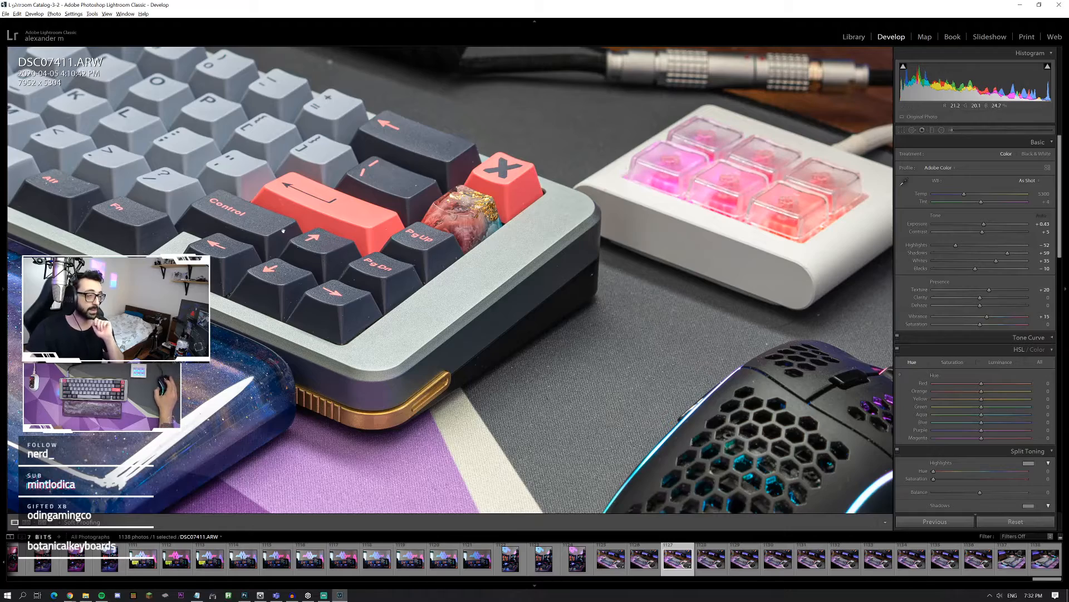
left_click_drag(329, 258, 903, 308)
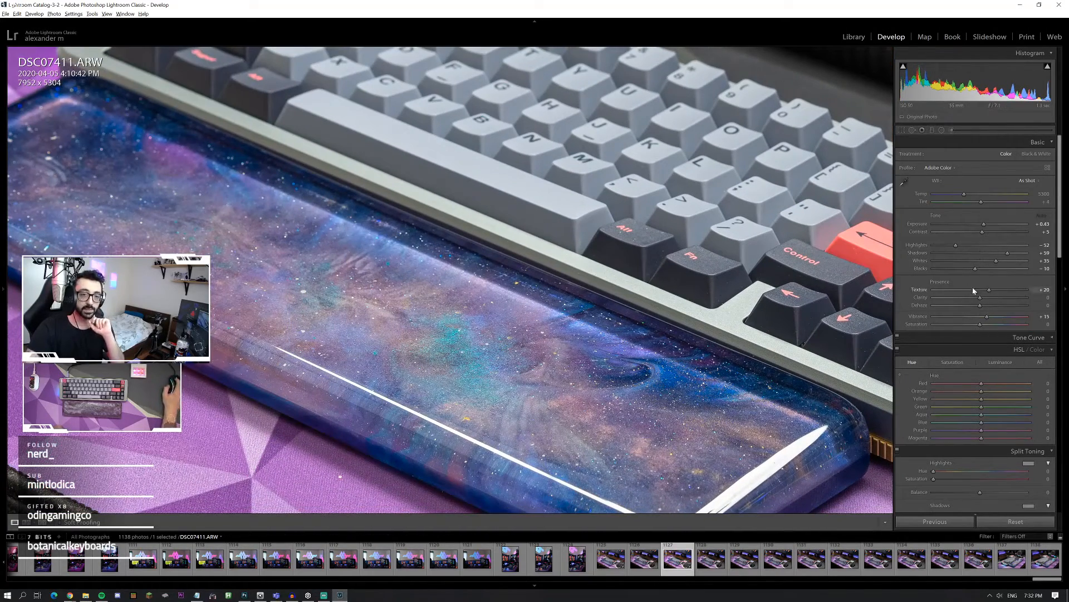
mouse_move(984, 290)
left_mouse_down()
mouse_move(1009, 294)
mouse_move(991, 294)
left_mouse_up()
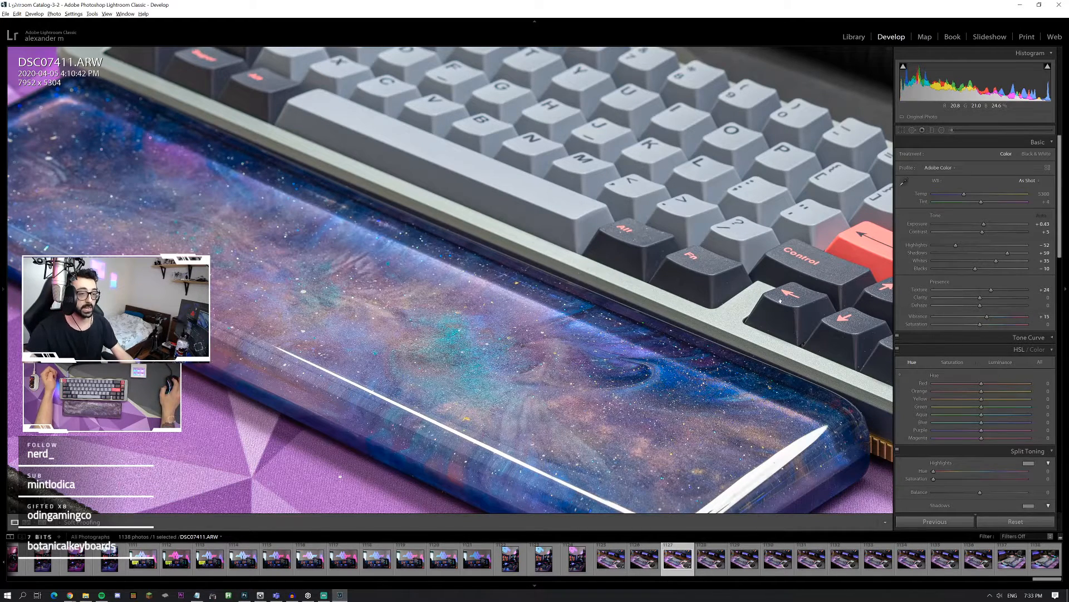
Step: Set Saturation to +4 for DSC07411.ARW and inspect the keyboard, macro pad and coiled cable at full zoom
left_click_drag(794, 296, 572, 309)
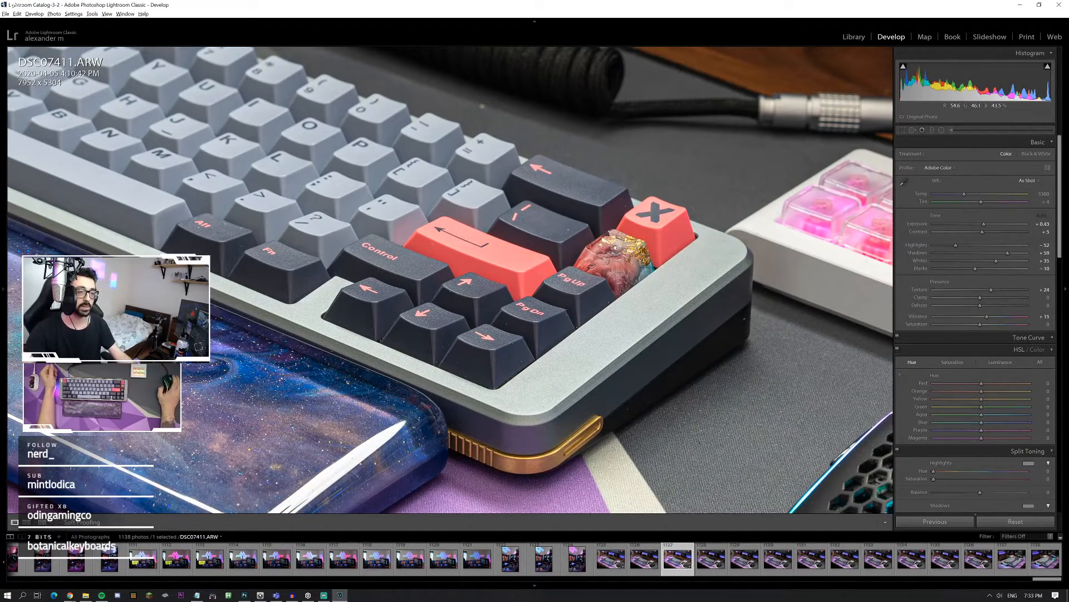
left_click_drag(813, 267, 747, 282)
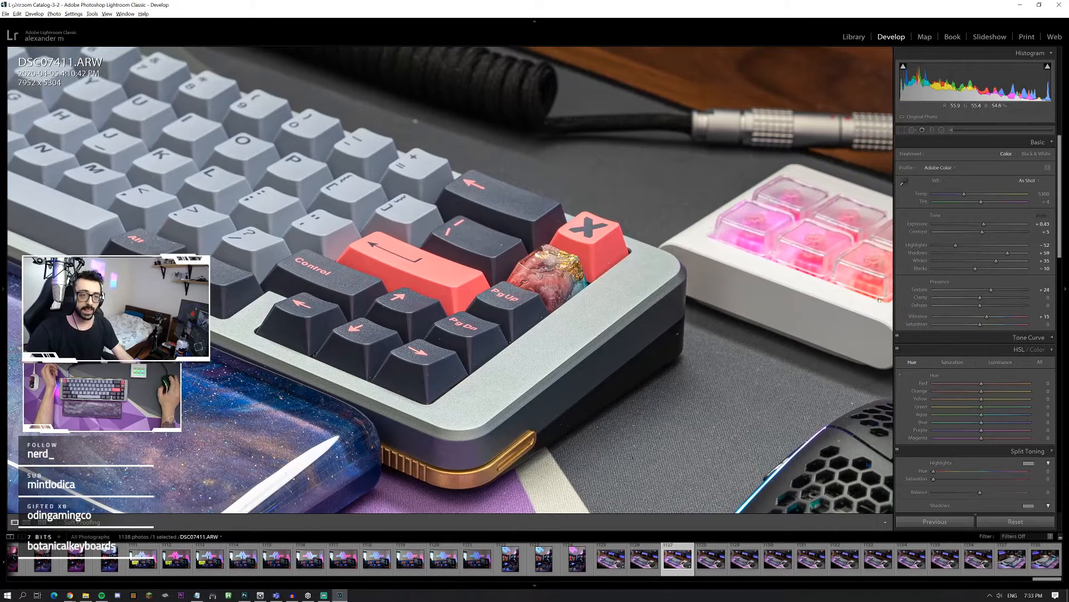
left_click_drag(980, 324, 983, 327)
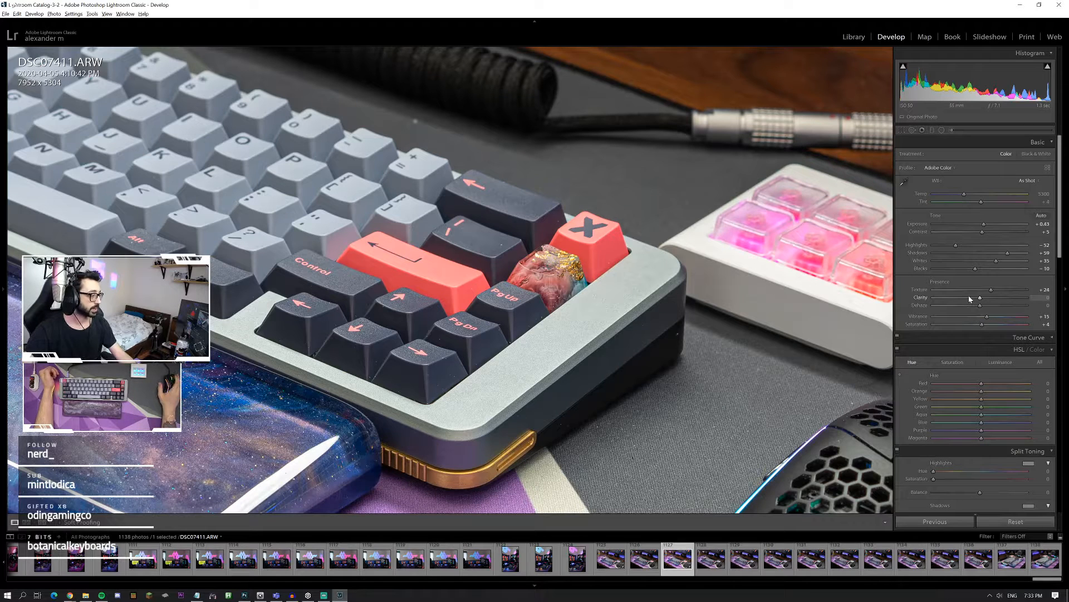
left_click_drag(571, 229, 743, 393)
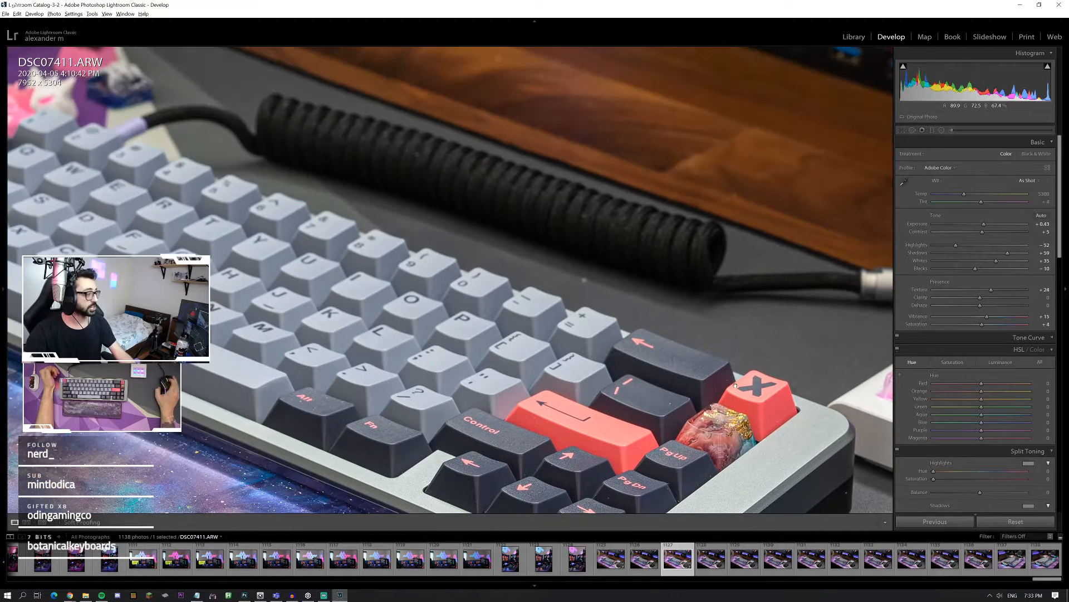
Step: Examine the keycaps, coiled cable and macro pad of DSC07411.ARW at full zoom, then return to the whole photo
left_click_drag(639, 300, 892, 399)
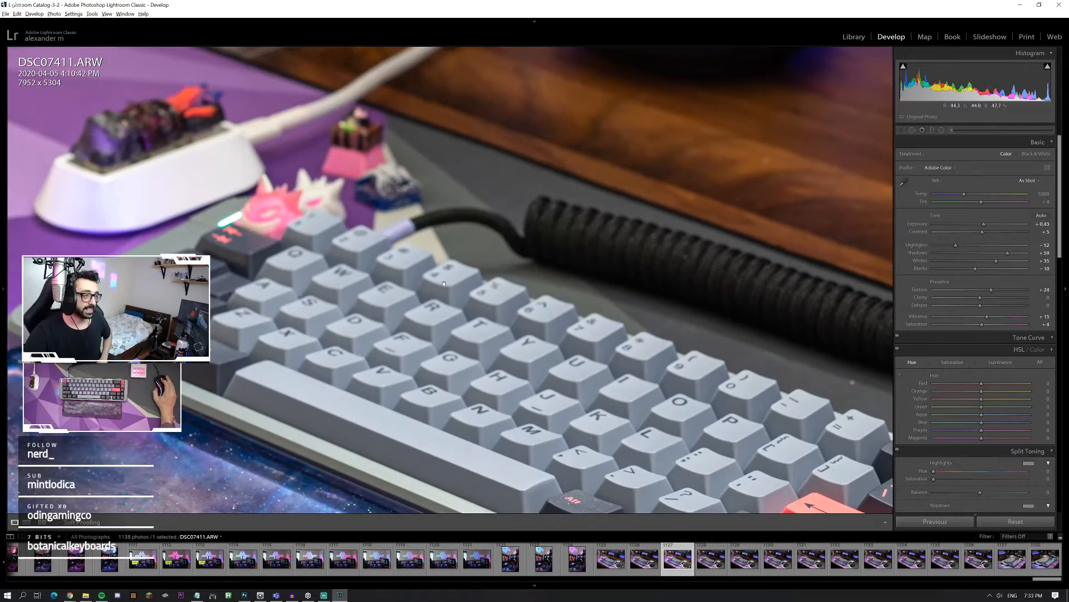
left_click_drag(588, 319, 419, 228)
left_click_drag(694, 341, 478, 253)
left_click_drag(658, 320, 456, 307)
left_click(640, 313)
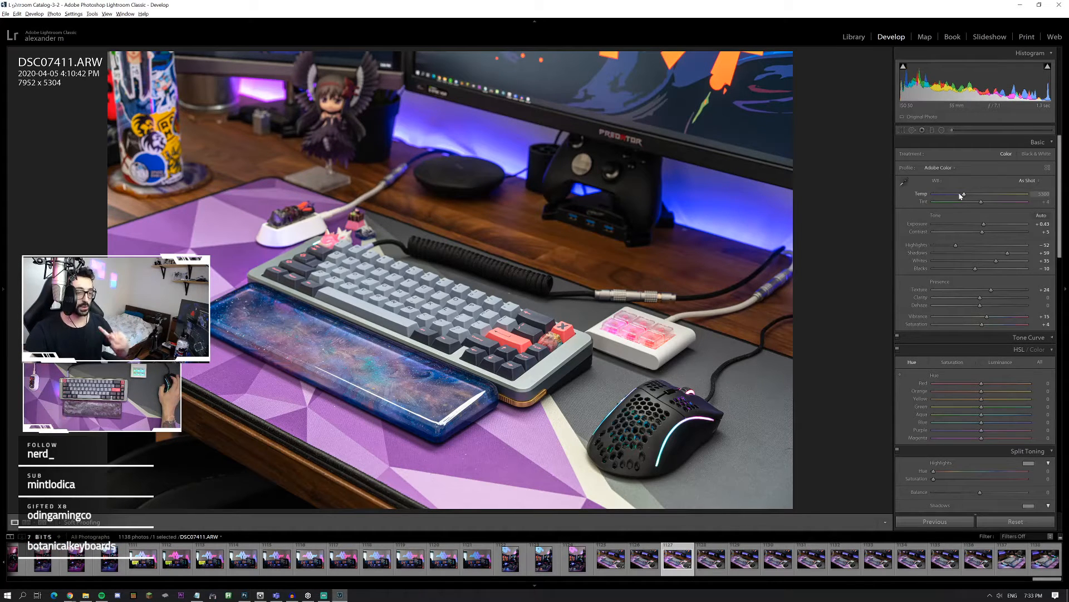
left_click_drag(963, 195, 893, 185)
key("ctrl+z")
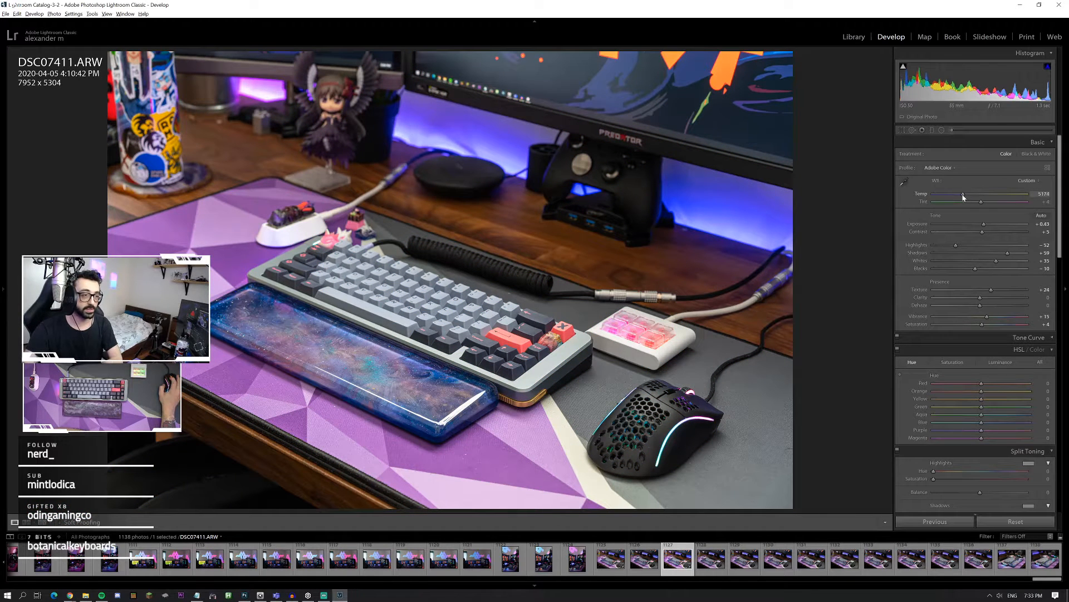
left_click(961, 194)
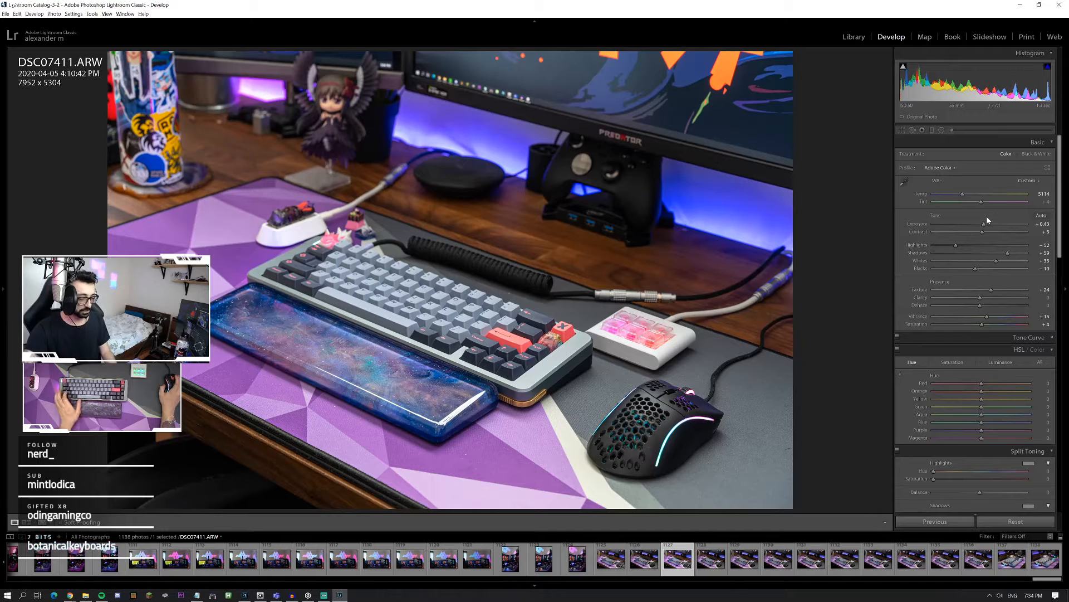
key("ctrl+z")
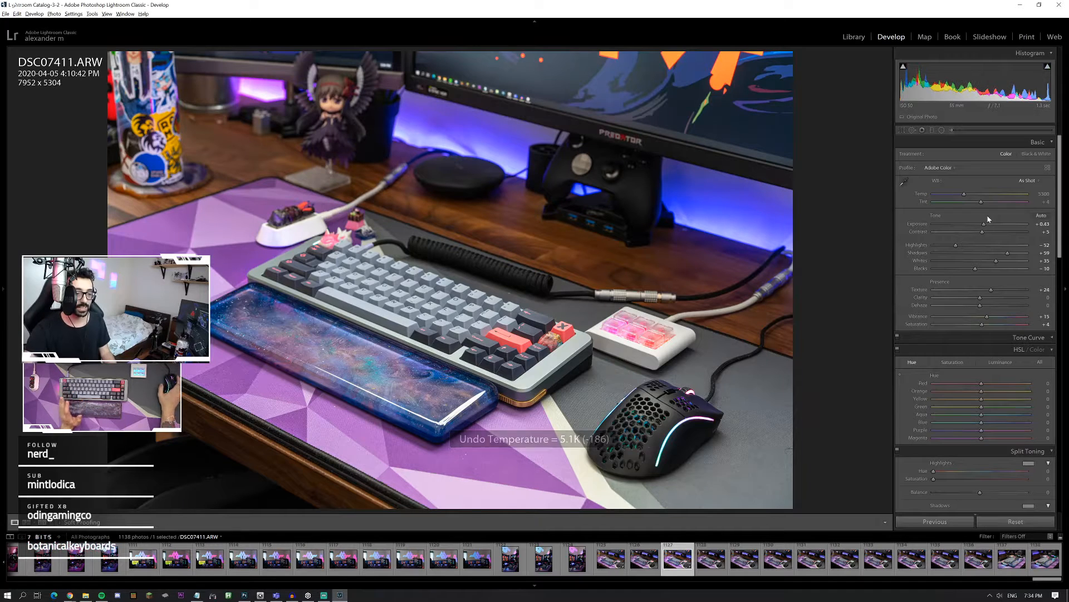
Step: Set the white balance temperature of DSC07411.ARW to 5084, judging the color on the keyboard corner and macro pad
left_click(608, 396)
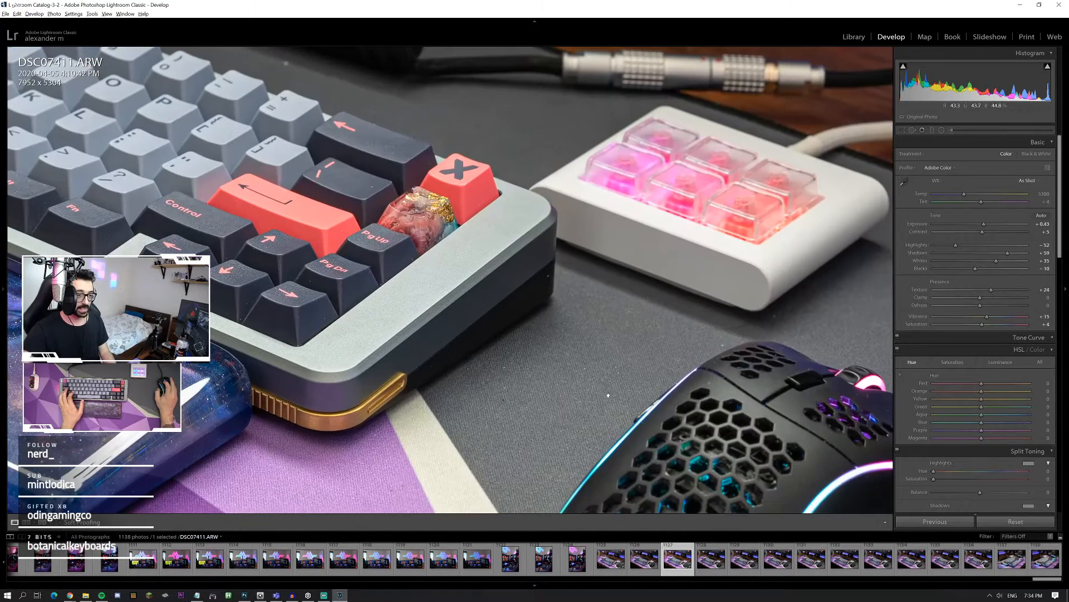
left_click(599, 385)
left_click(591, 374)
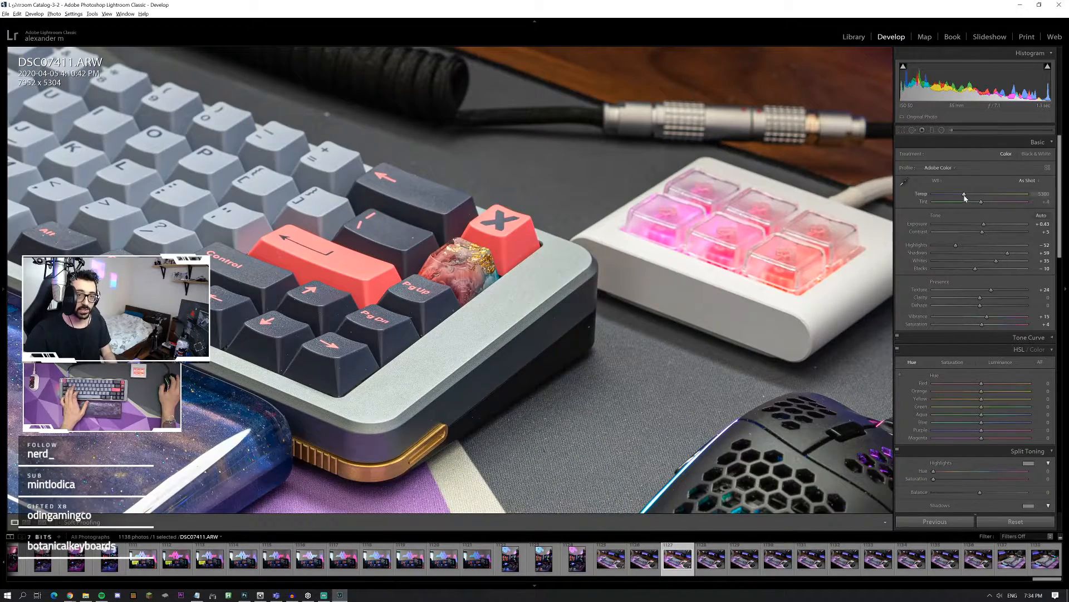
left_click_drag(966, 196, 963, 196)
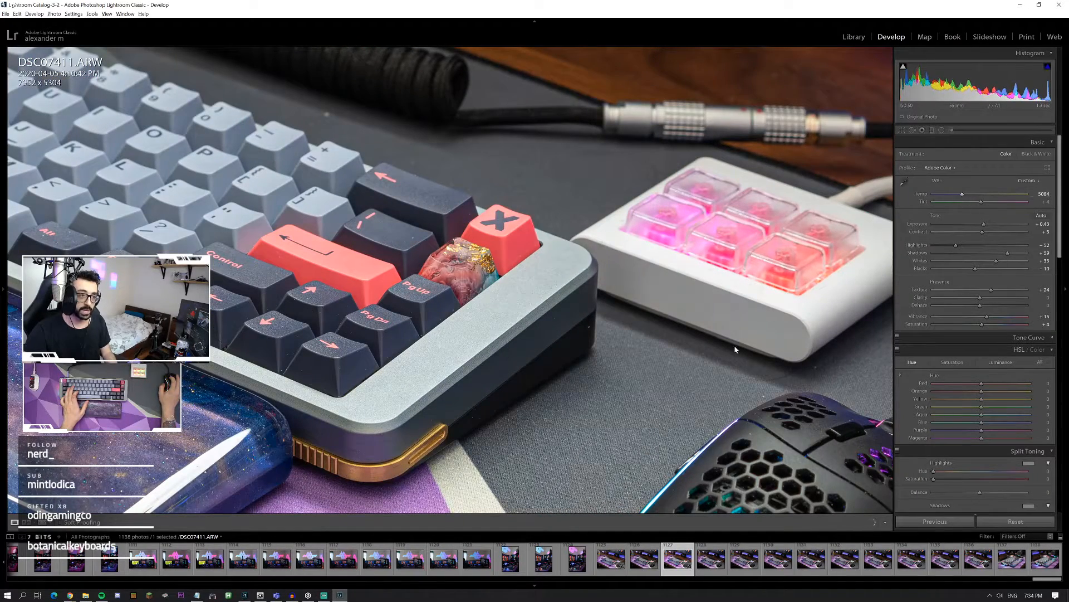
left_click(583, 378)
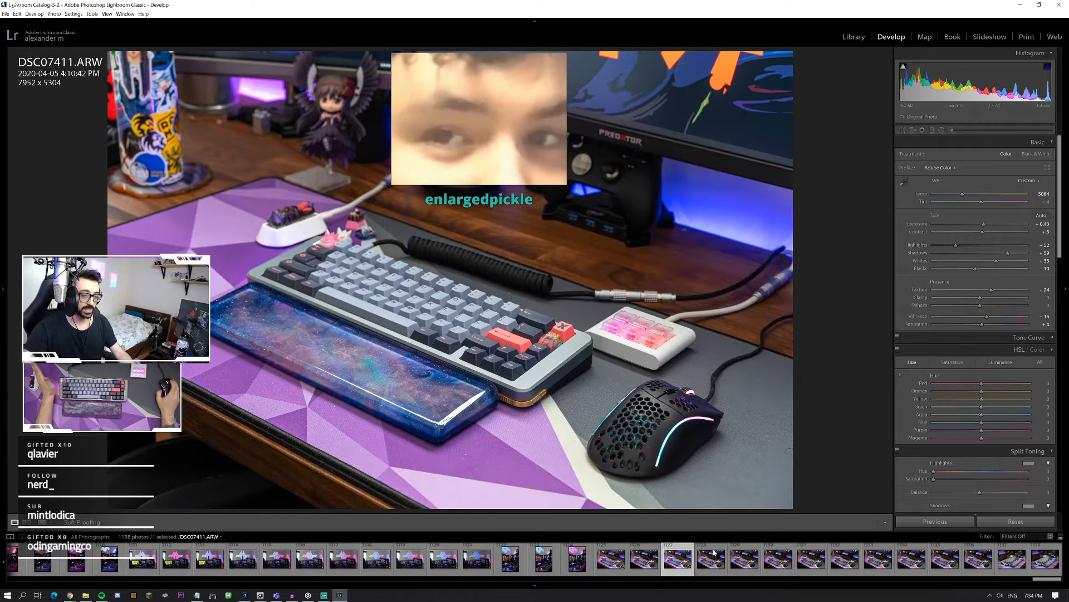
Step: Copy the develop settings of DSC07411.ARW, keeping the preselected adjustments such as white balance, basic tone, texture and sharpening
right_click(669, 561)
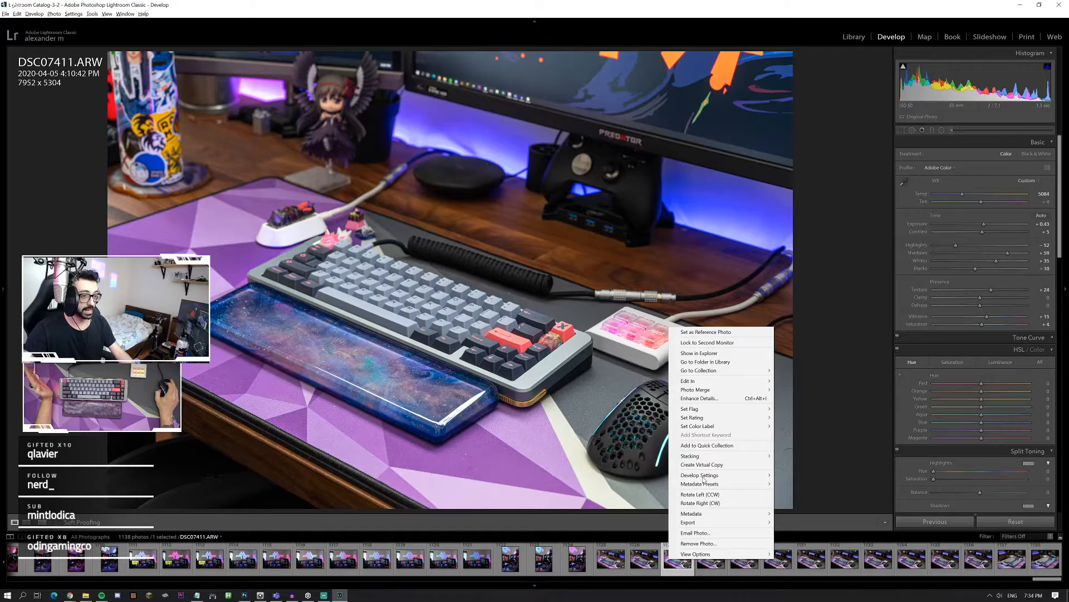
mouse_move(703, 479)
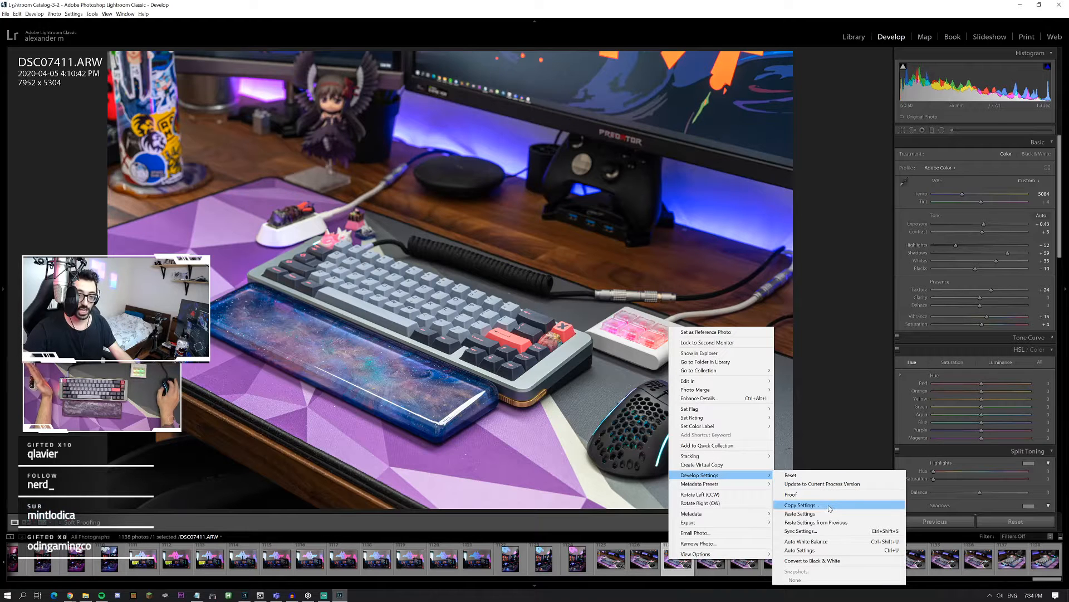
left_click(802, 505)
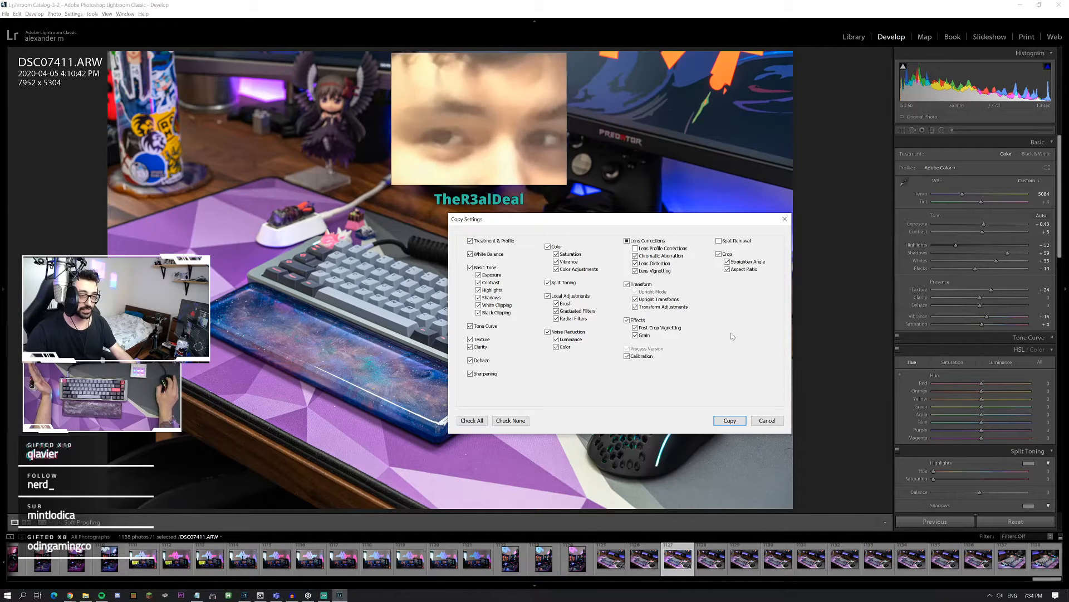
left_click(732, 420)
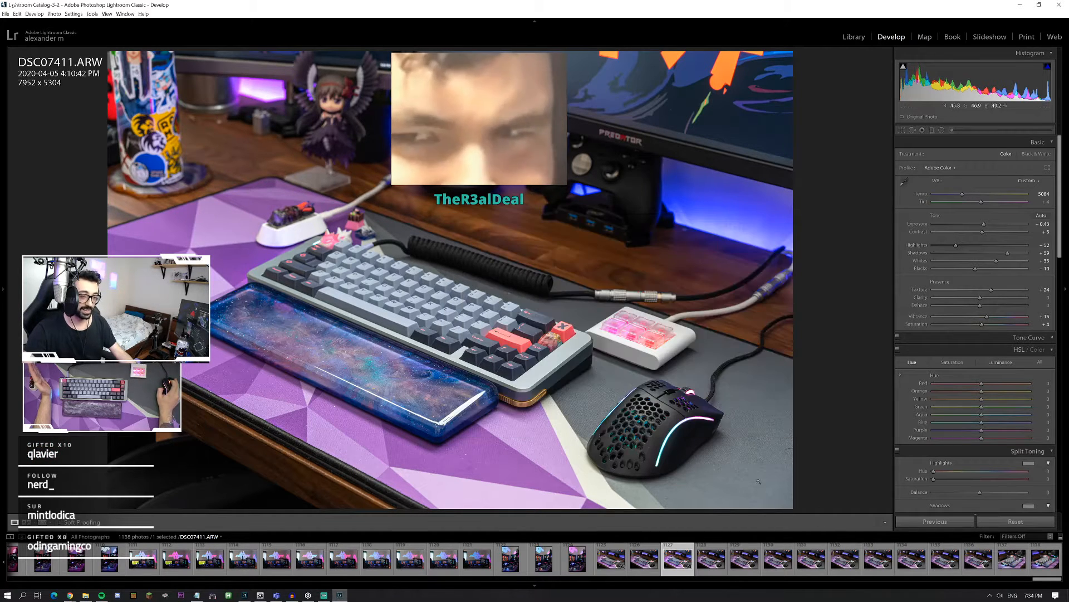
Step: Select the 12 desk setup photos from DSC07409.ARW to DSC07420.ARW and paste the copied develop settings onto them
left_click(611, 559)
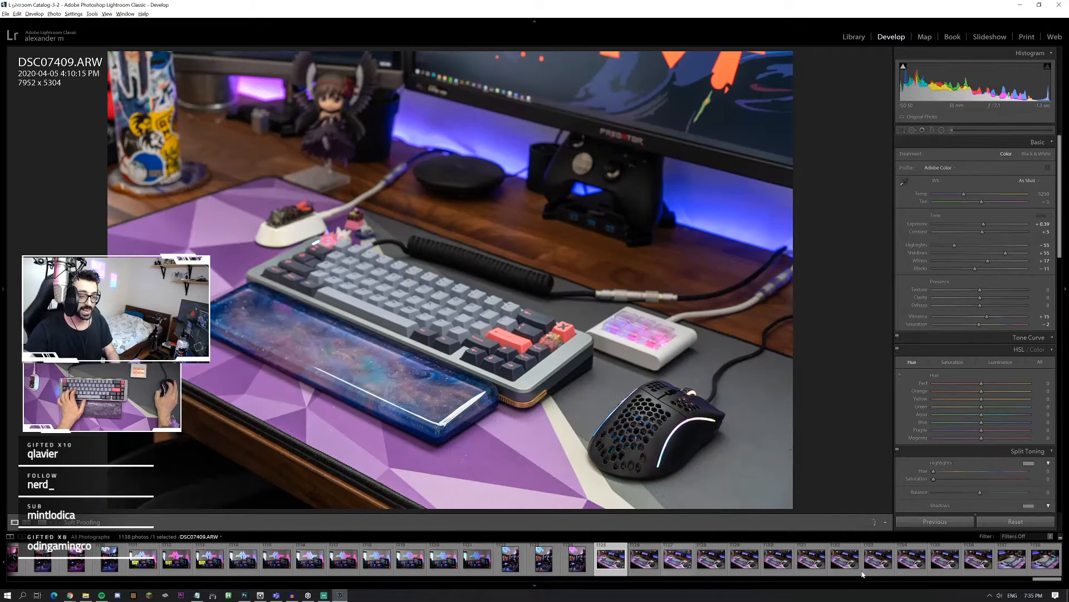
left_click(979, 559, "shift")
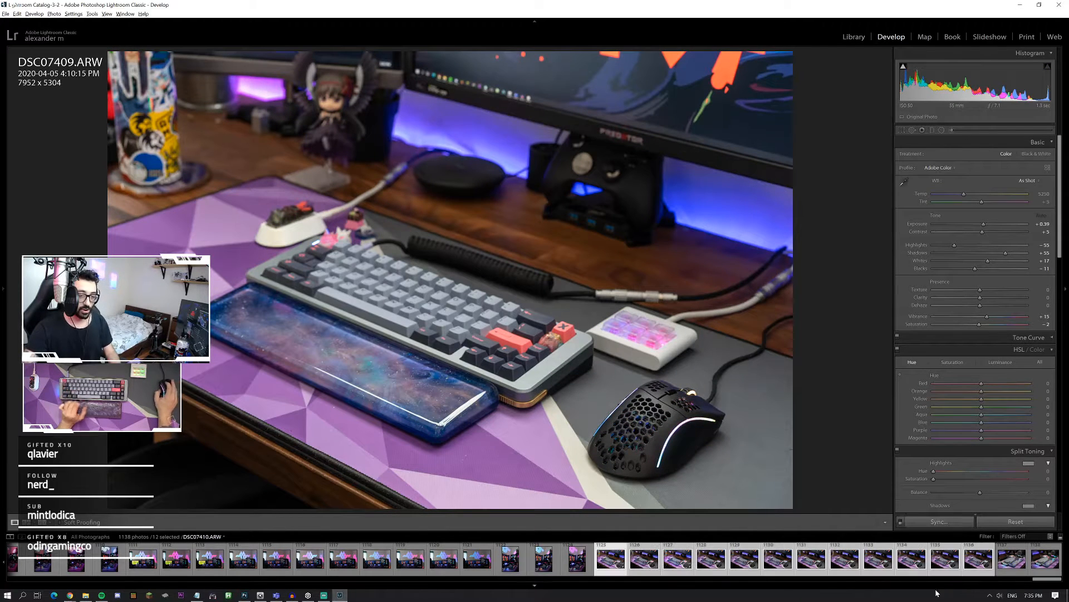
key("shift")
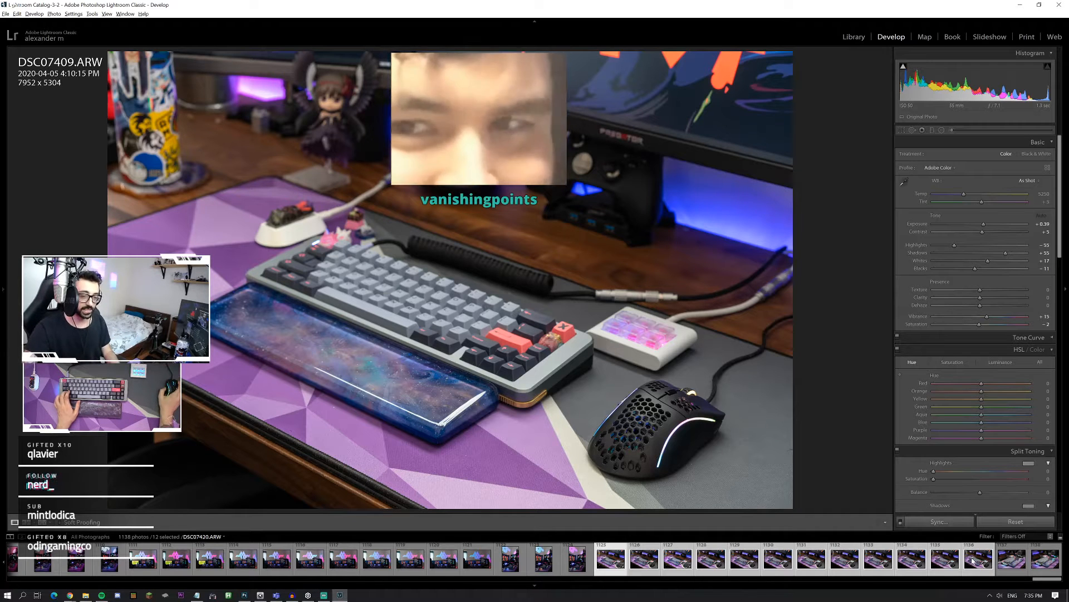
right_click(750, 556)
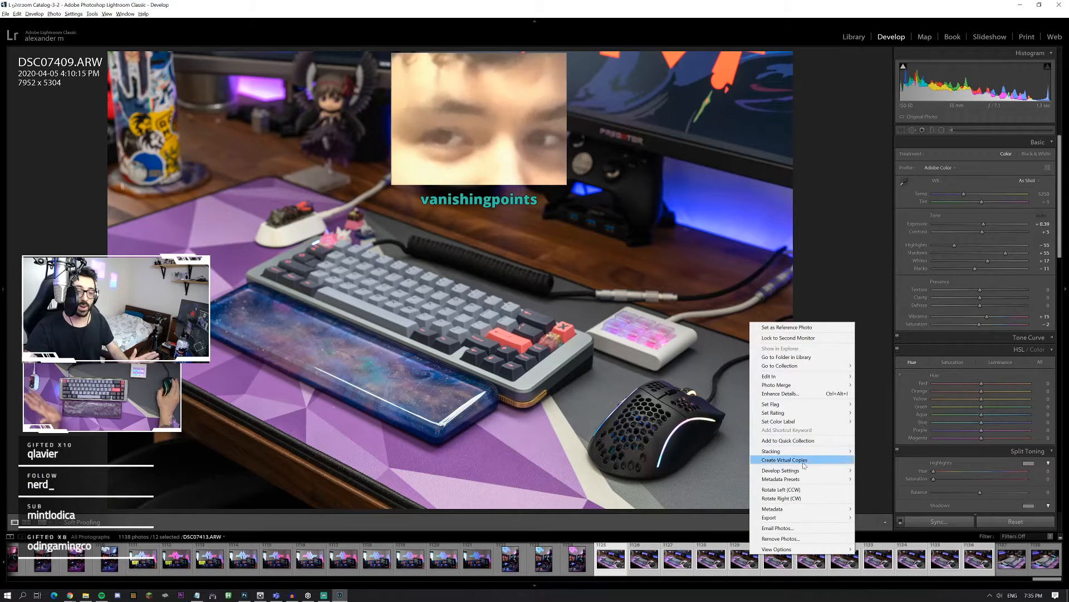
mouse_move(807, 472)
left_click(892, 508)
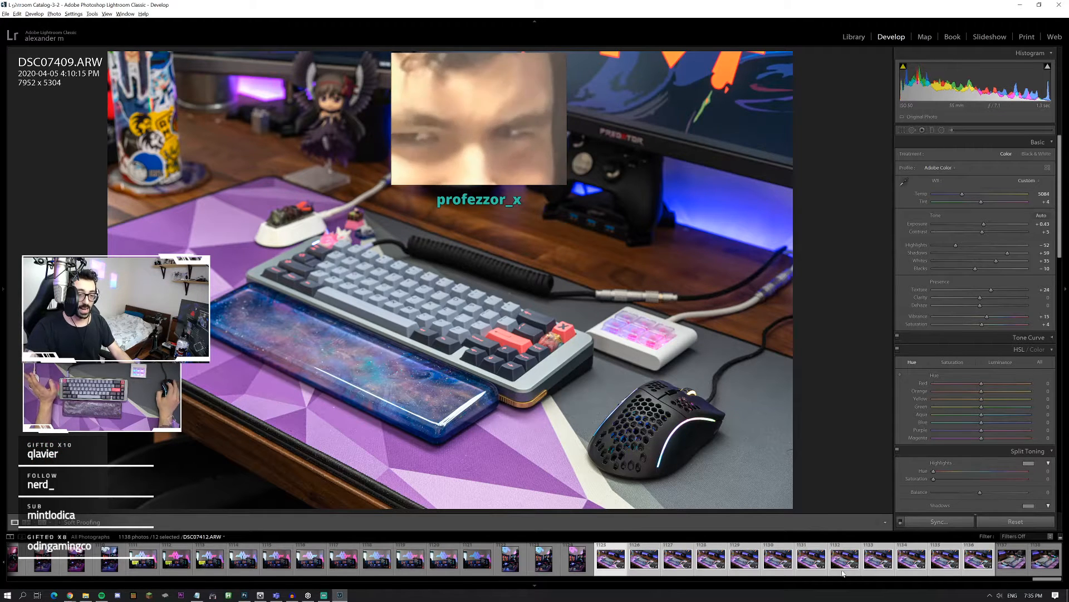
Step: Open the 12 selected photos together as layers in one Photoshop document
right_click(715, 559)
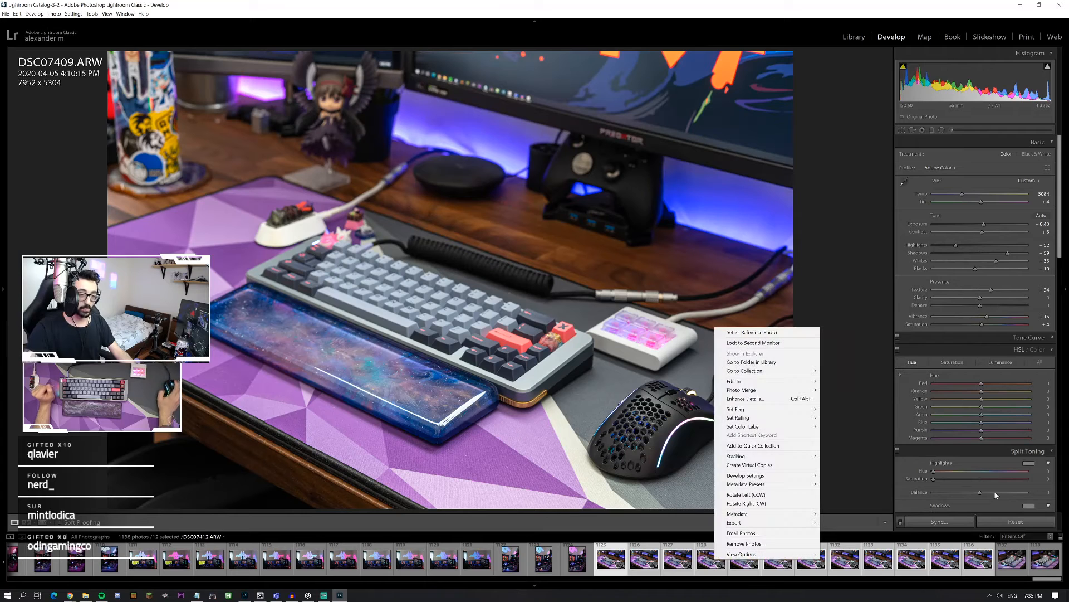
mouse_move(808, 382)
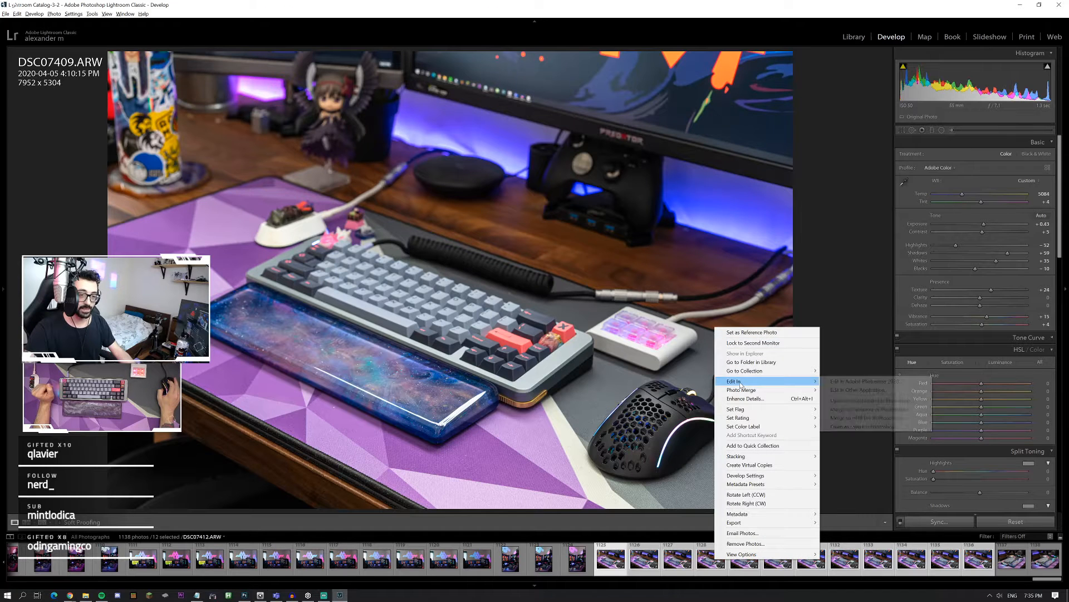
left_click(861, 428)
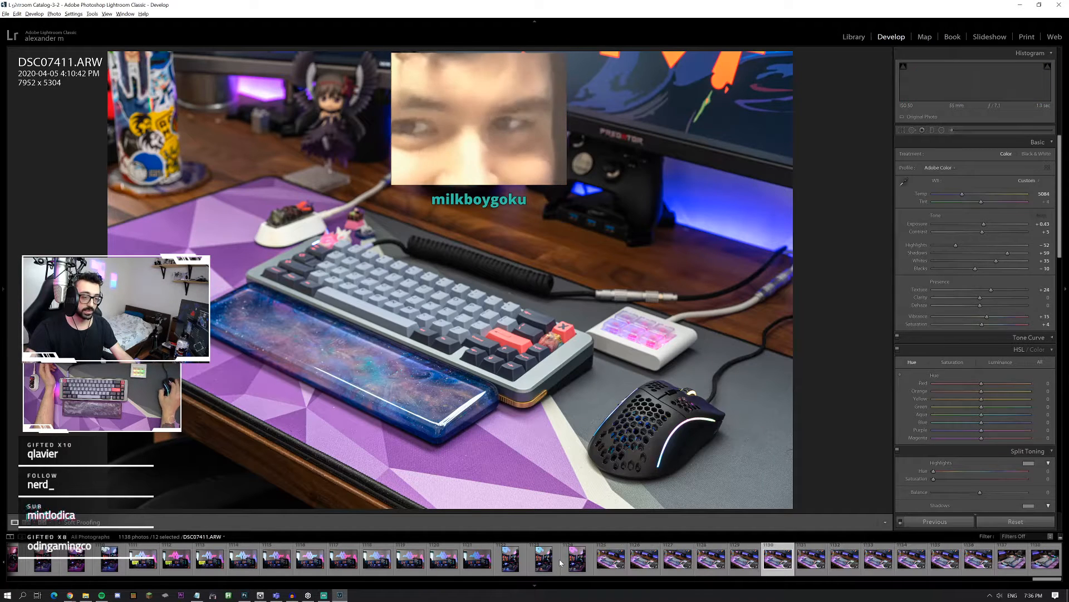
Step: Select DSC07411.ARW in Lightroom again and view the keyboard's arrow-key corner at full zoom
left_click(645, 564)
left_click(685, 568)
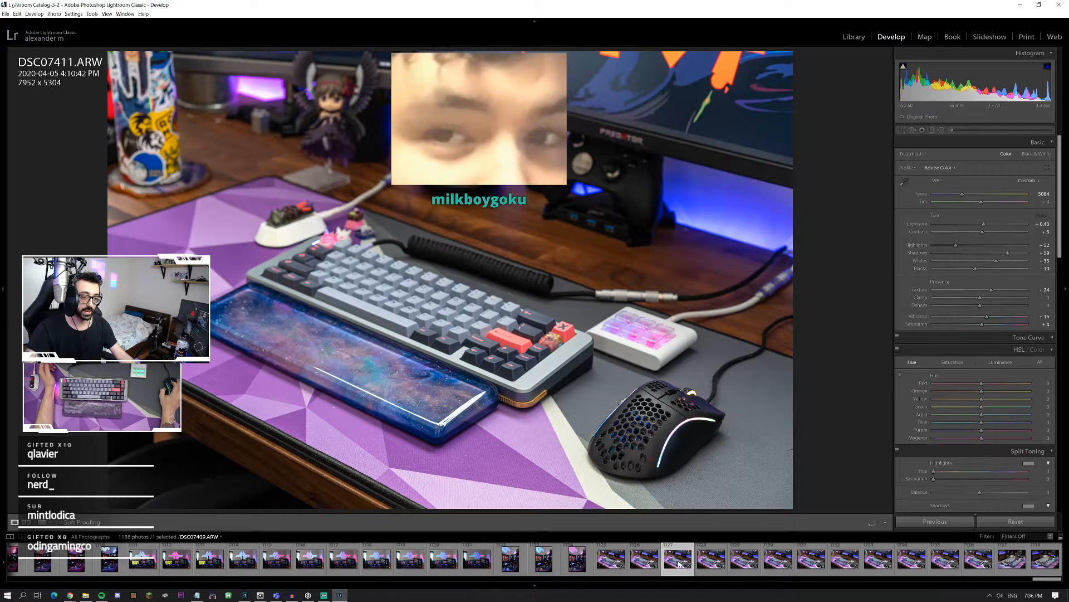
key("ctrl+e")
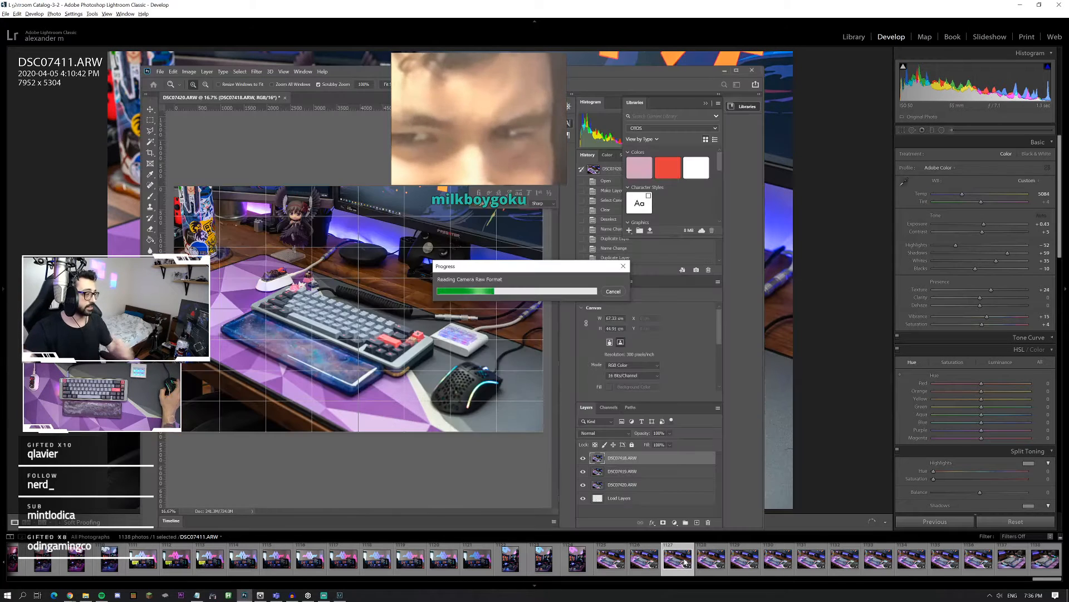
left_click(804, 420)
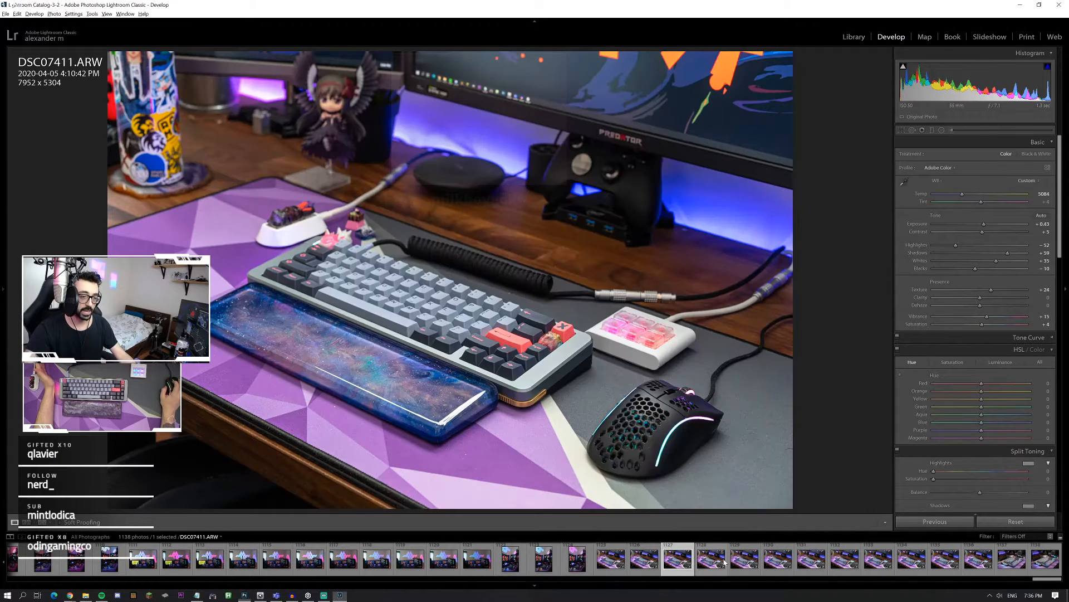
right_click(675, 562)
mouse_move(714, 480)
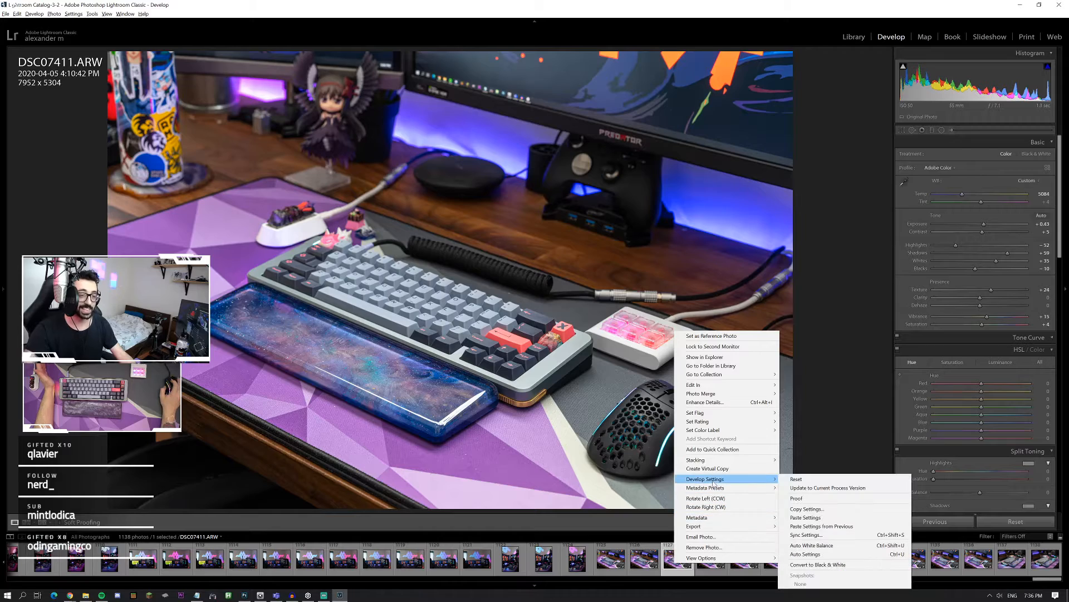
left_click(505, 348)
left_click_drag(505, 348, 409, 379)
Step: Compare the Enhance Details preview of DSC07411.ARW with the original on the artisan keycap and case edges, then close it without enhancing
right_click(682, 556)
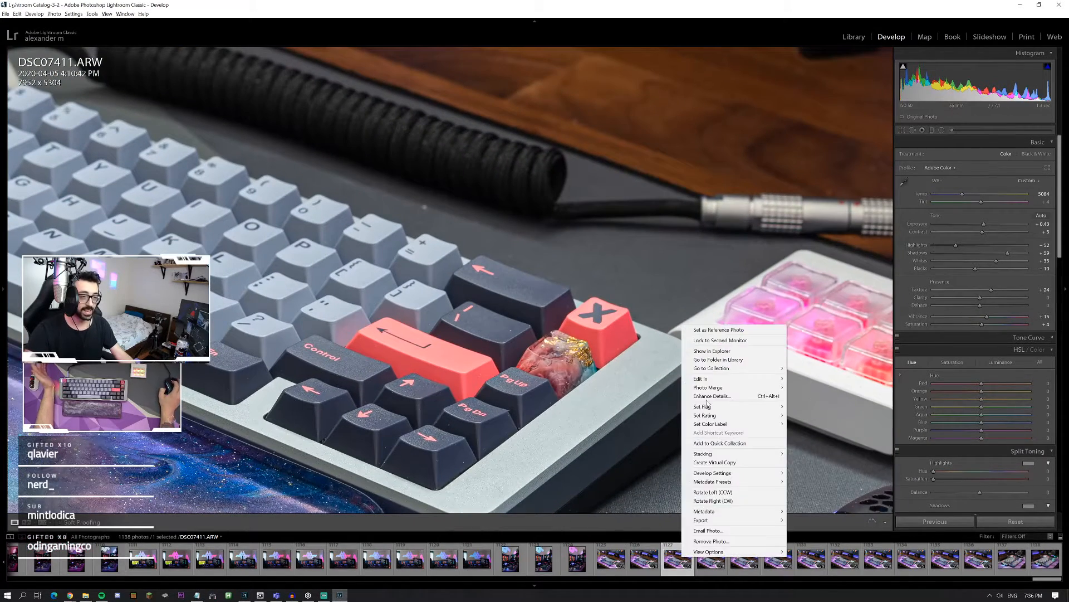
mouse_move(714, 381)
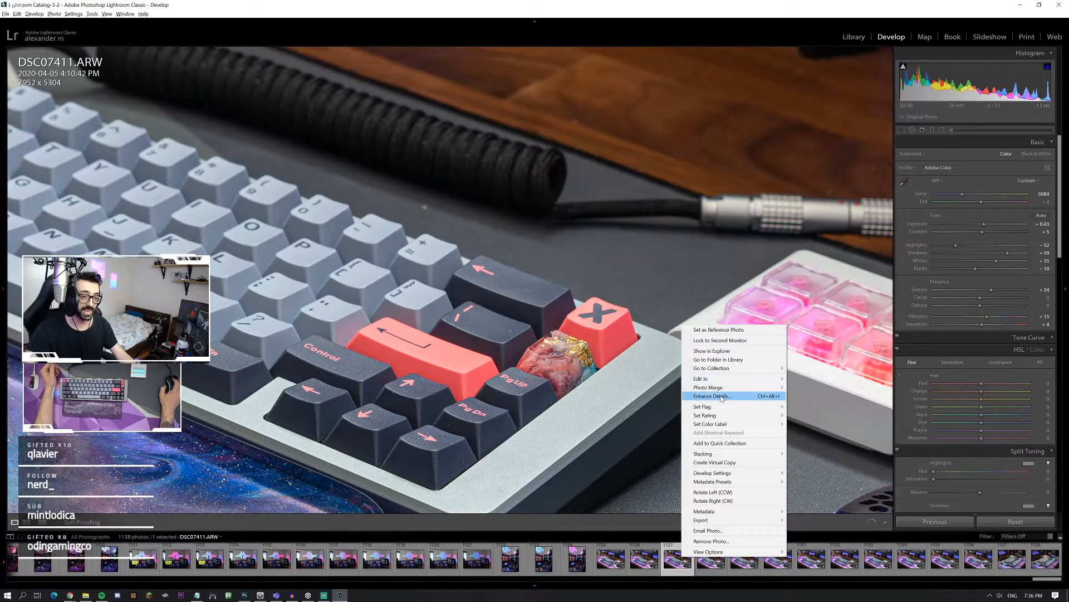
left_click(721, 396)
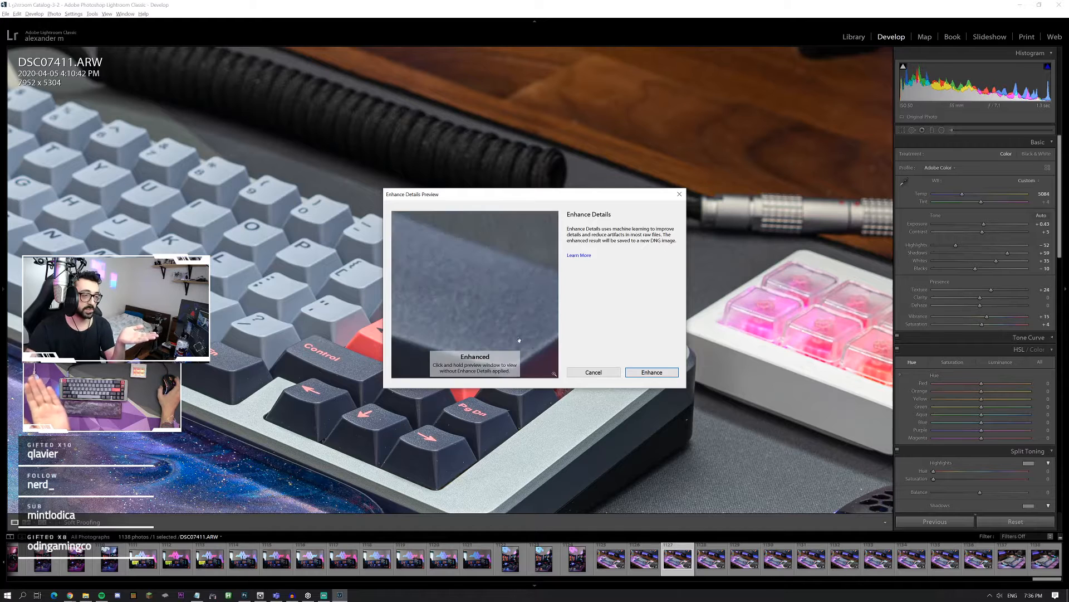
left_click_drag(520, 340, 500, 349)
left_click_drag(506, 306, 449, 245)
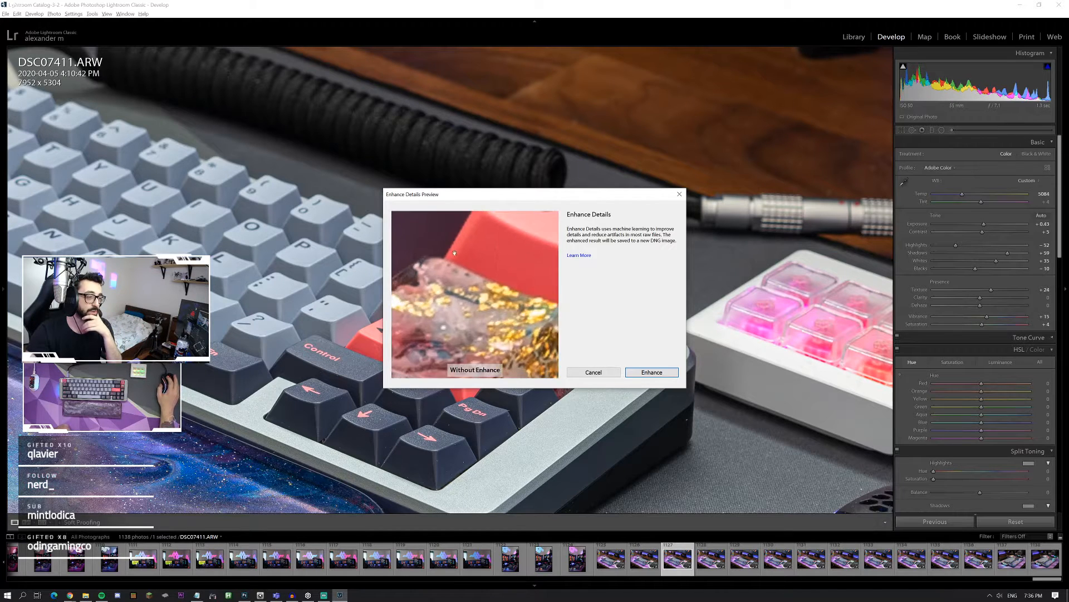
left_click_drag(497, 281, 403, 240)
left_click_drag(545, 345, 482, 275)
left_click_drag(520, 314, 472, 254)
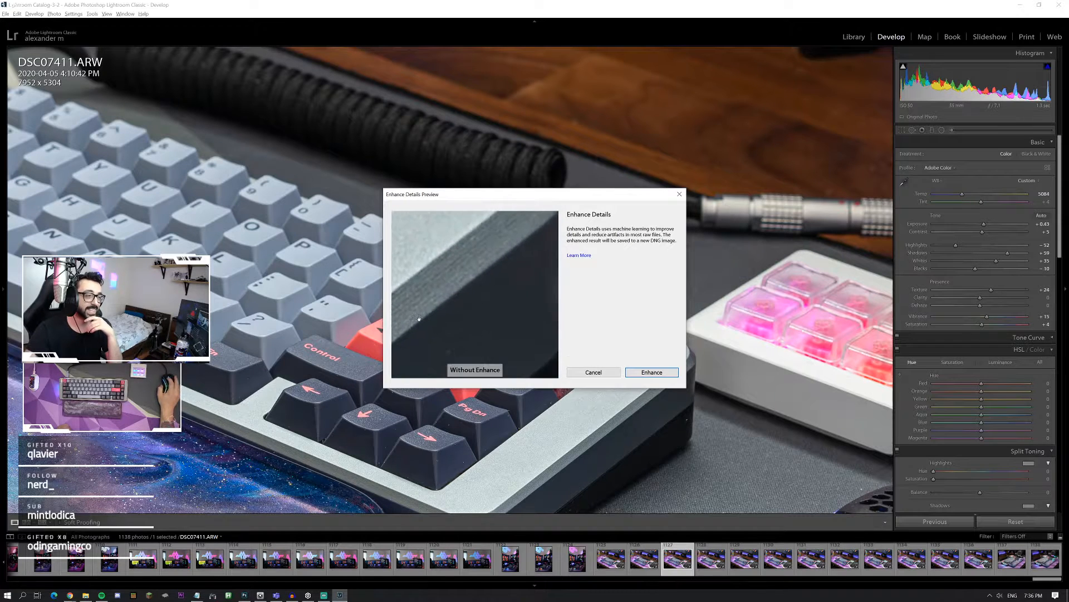
left_click_drag(528, 273, 438, 340)
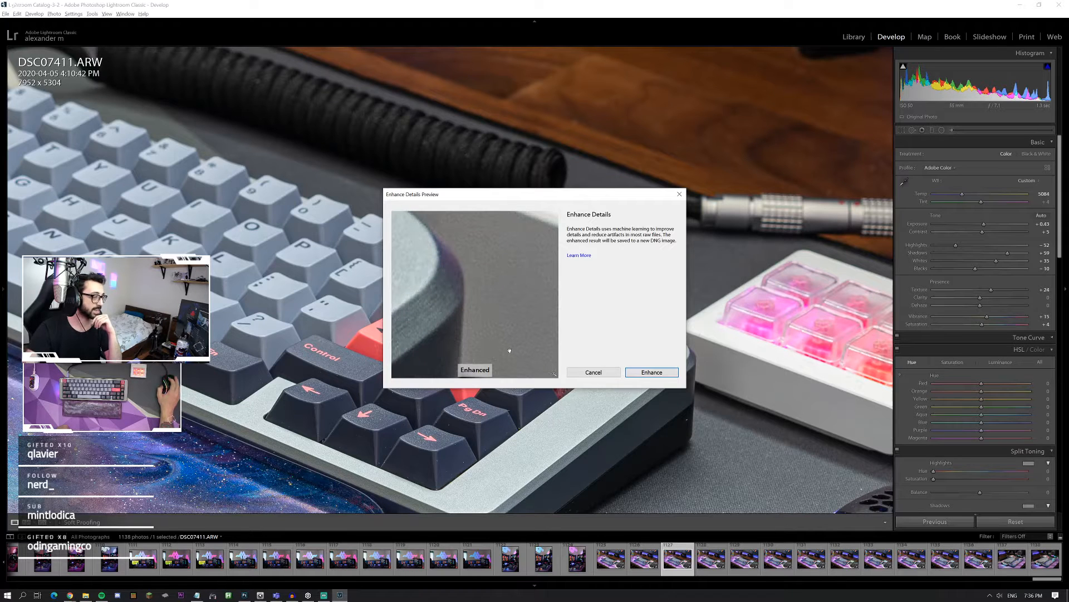
left_click(586, 373)
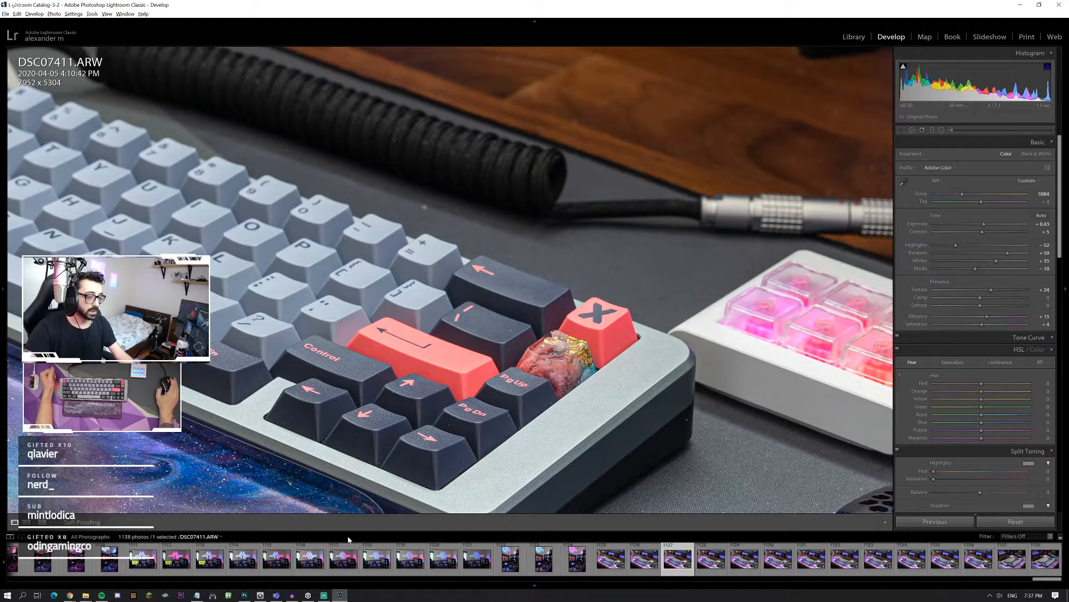
Step: Switch to Photoshop, maximize its window and zoom the layered document to 50% on the keyboard
left_click(244, 594)
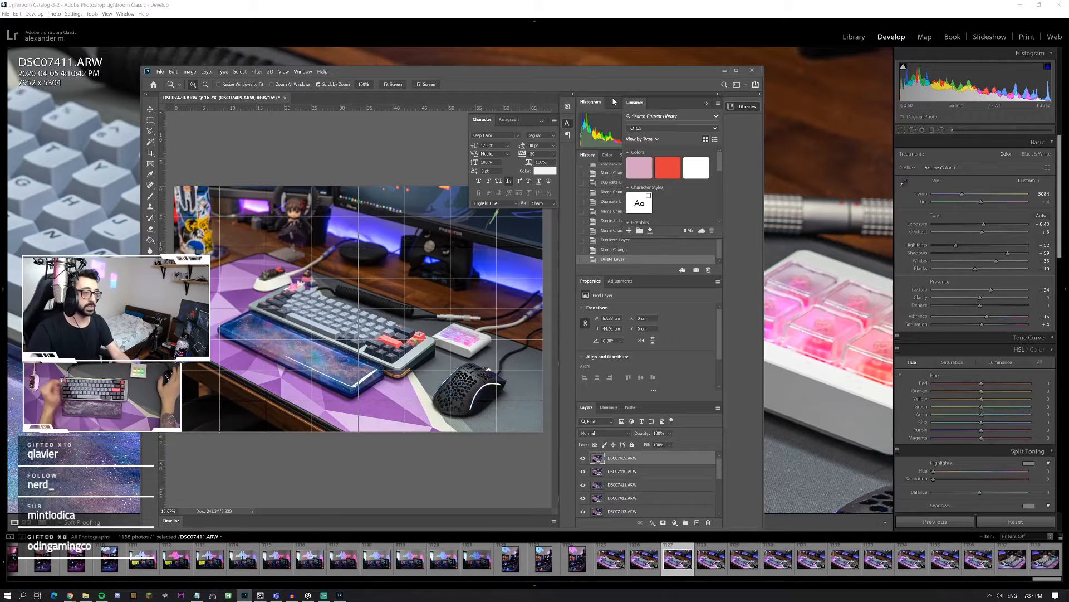
double_click(567, 76)
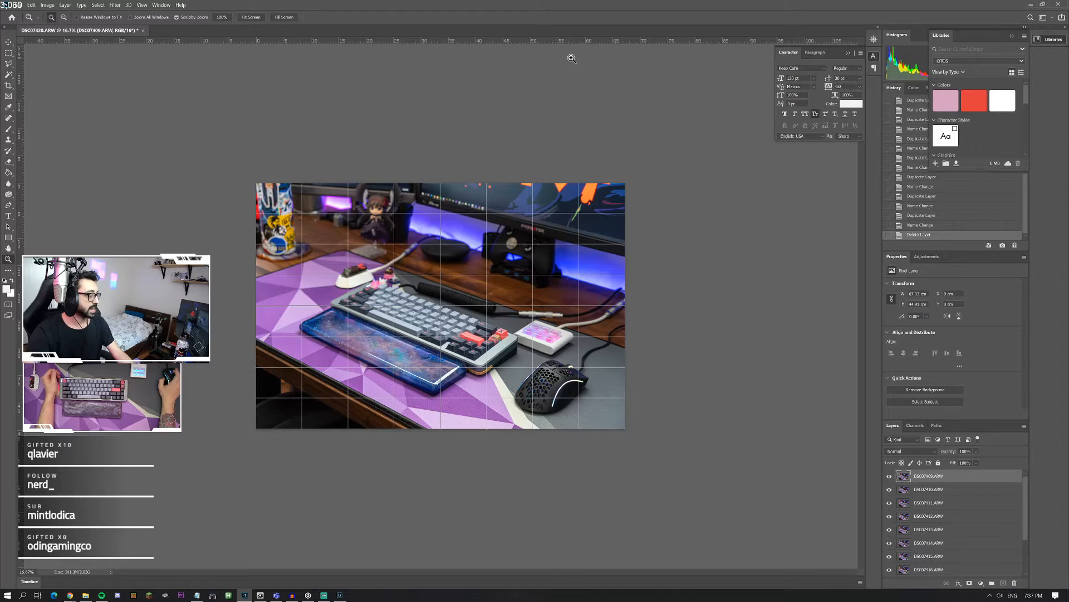
left_click(440, 325)
left_click(440, 324)
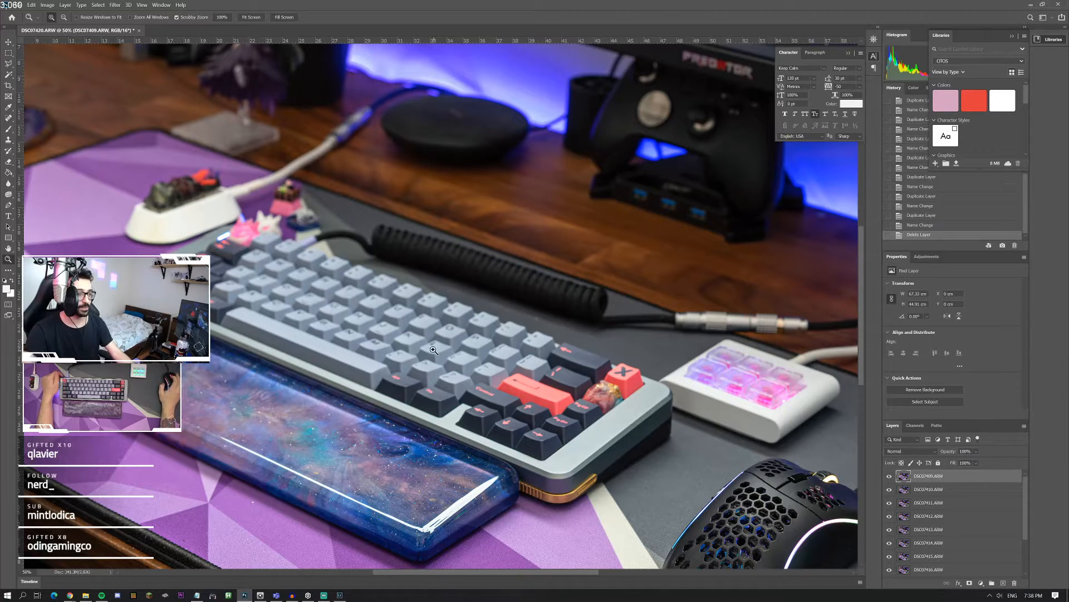
Step: Zoom out until the whole desk photo shows and change the canvas surround color to dark gray
right_click(676, 339)
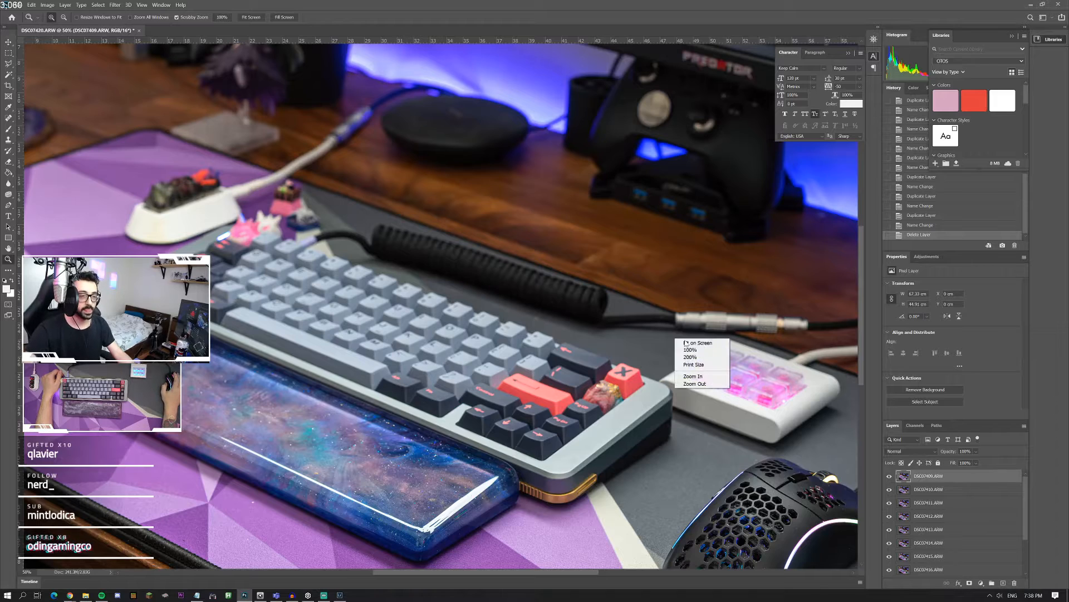
left_click(686, 343)
right_click(484, 337)
left_click(499, 385)
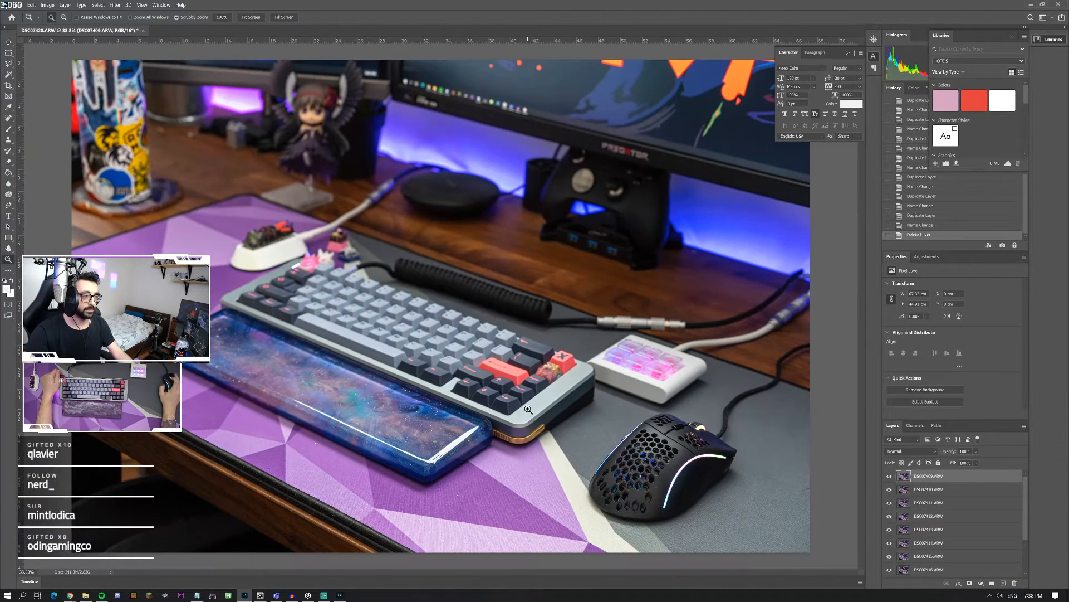
right_click(518, 386)
left_click(527, 415)
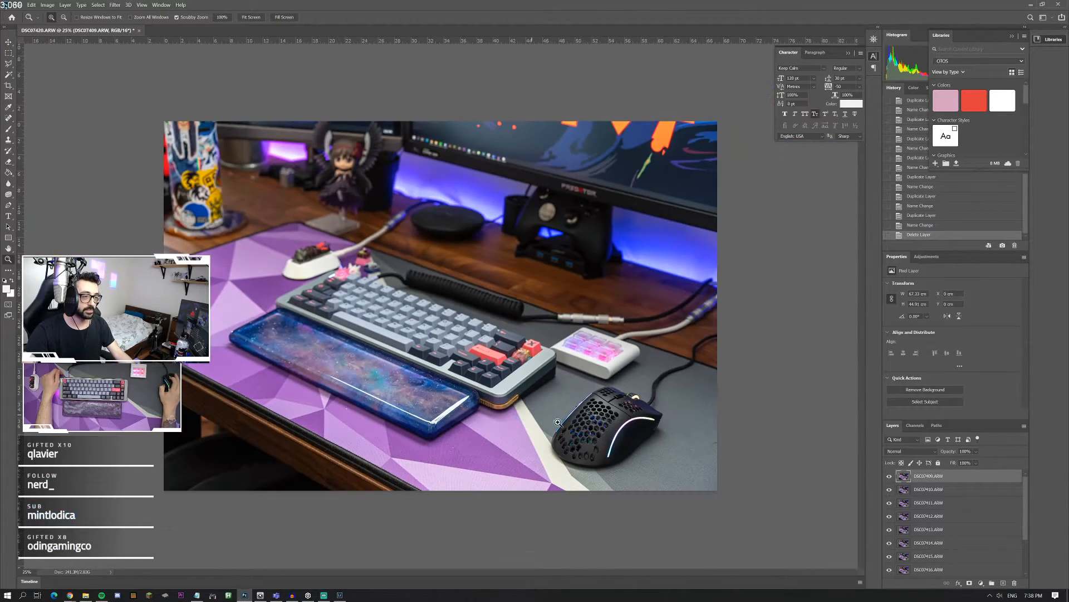
right_click(779, 439)
left_click(799, 450)
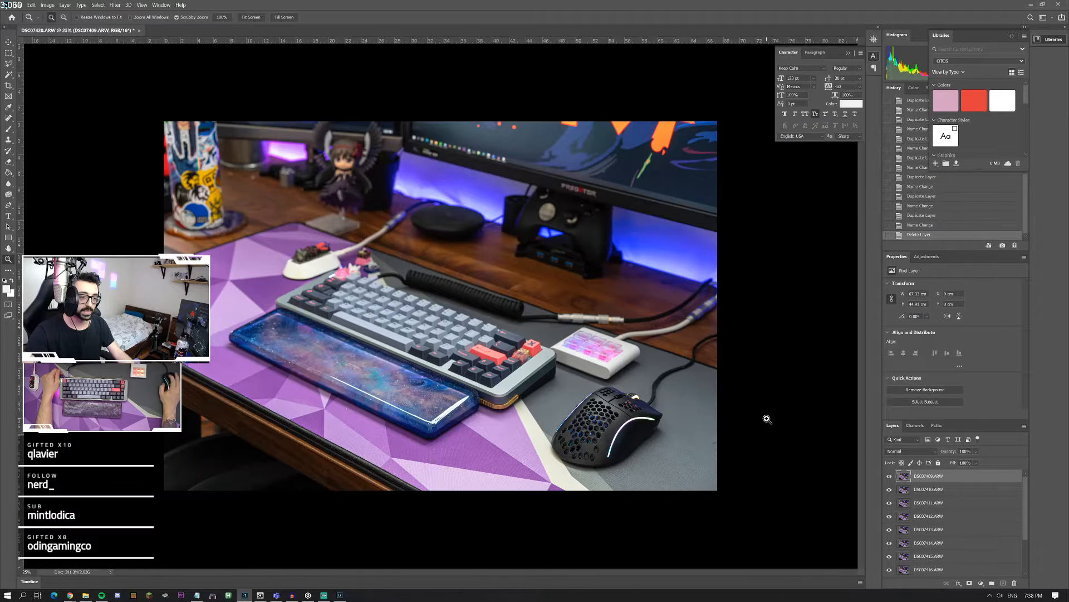
right_click(763, 415)
left_click(787, 434)
Step: Select all twelve photo layers and auto-align them with the Auto projection
scroll(966, 533, "down", 2)
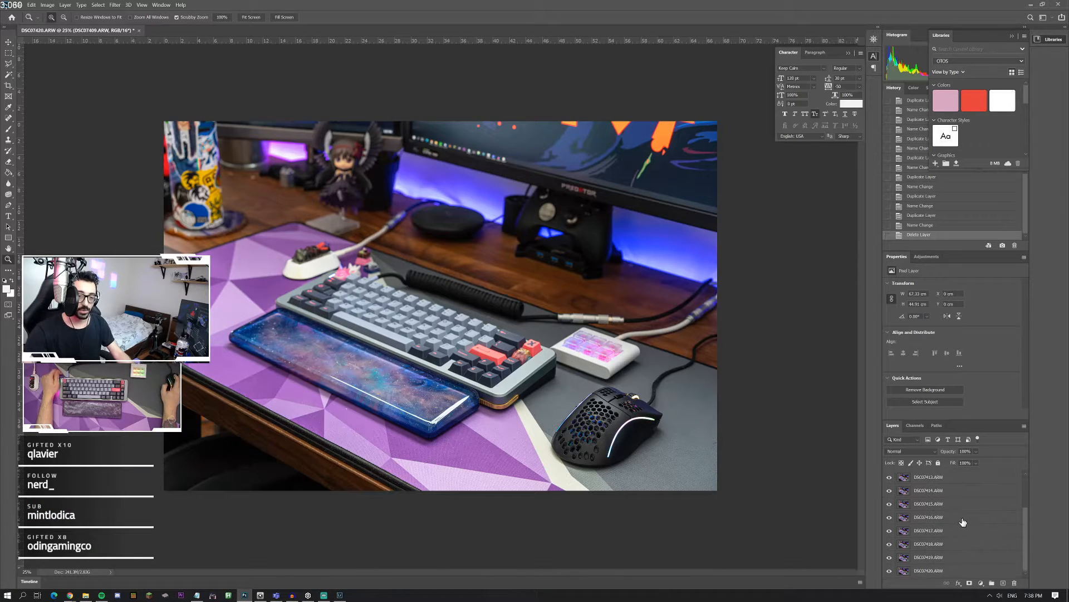
left_click(951, 568, "shift")
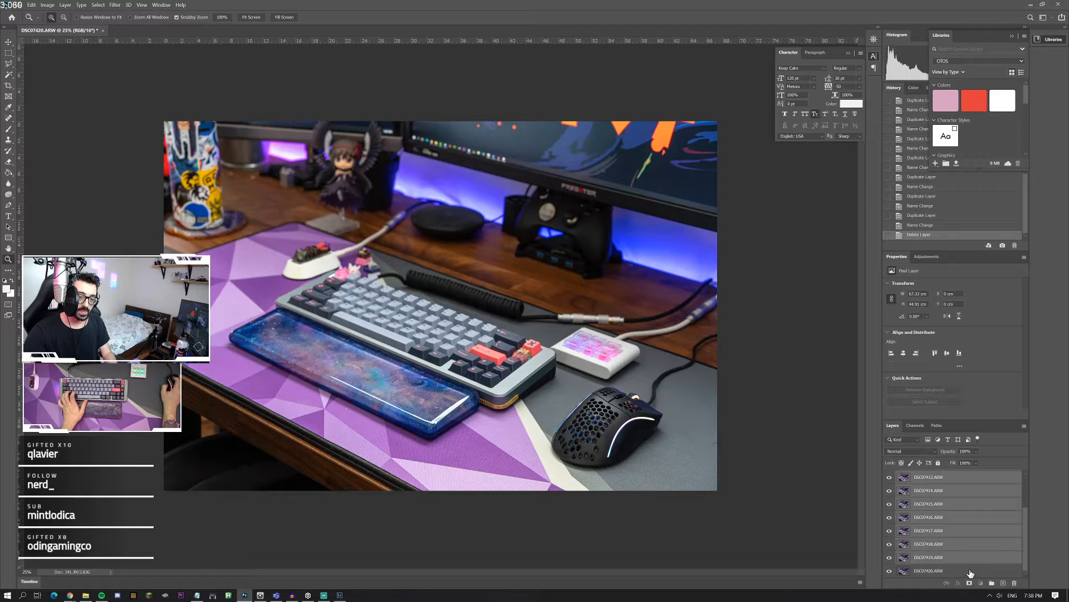
scroll(928, 533, "up", 2)
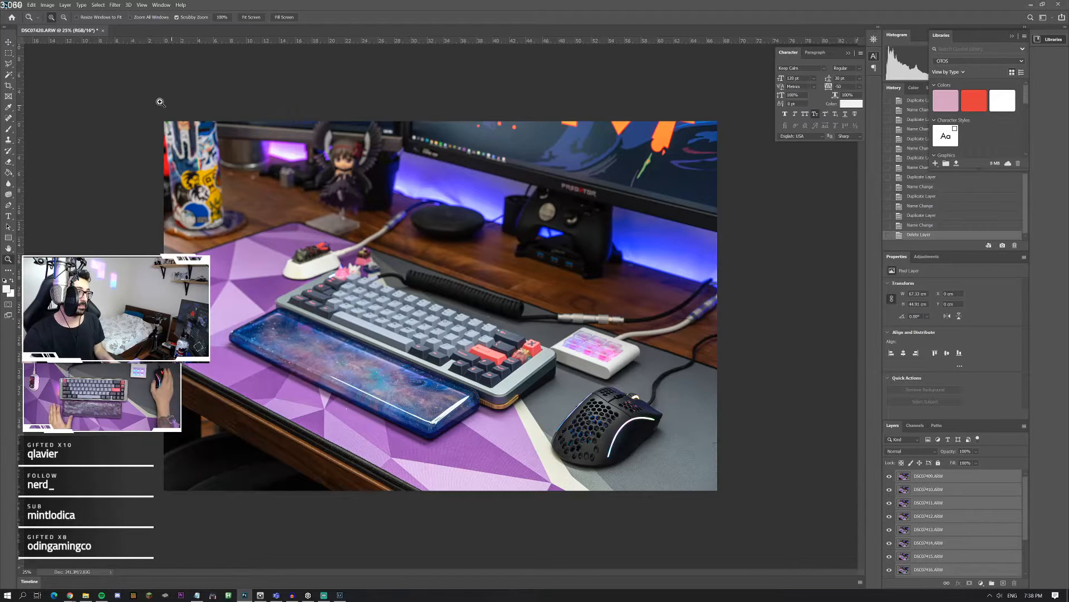
left_click(32, 5)
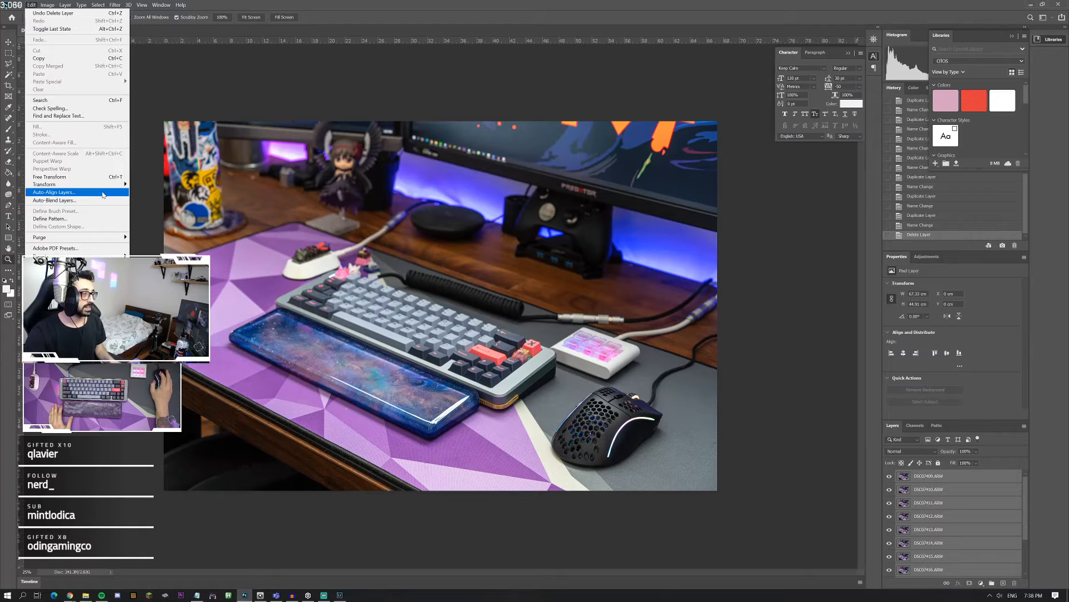
left_click(54, 192)
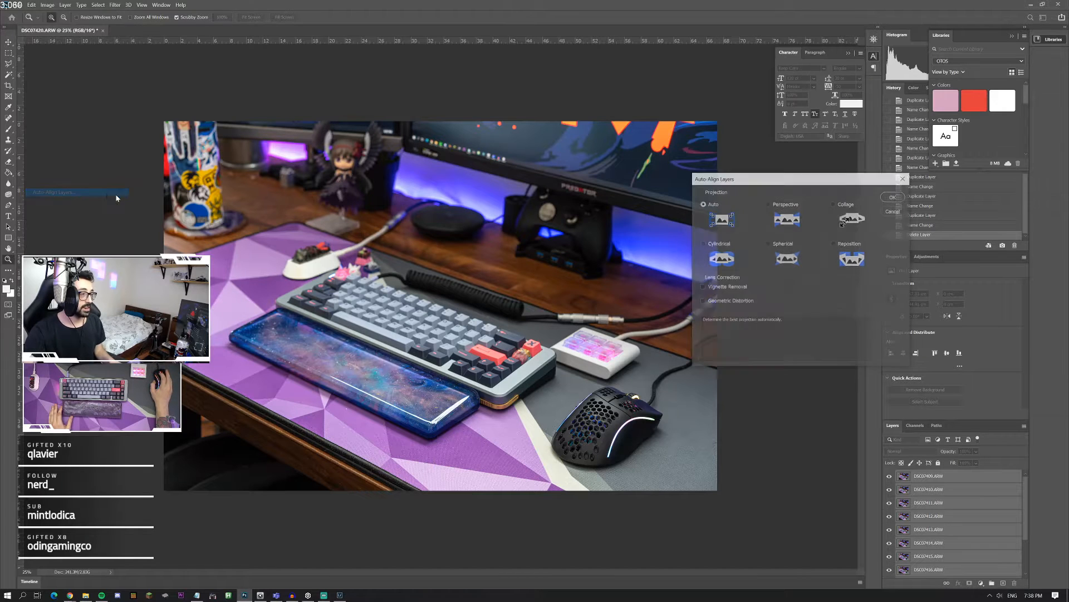
left_click(895, 196)
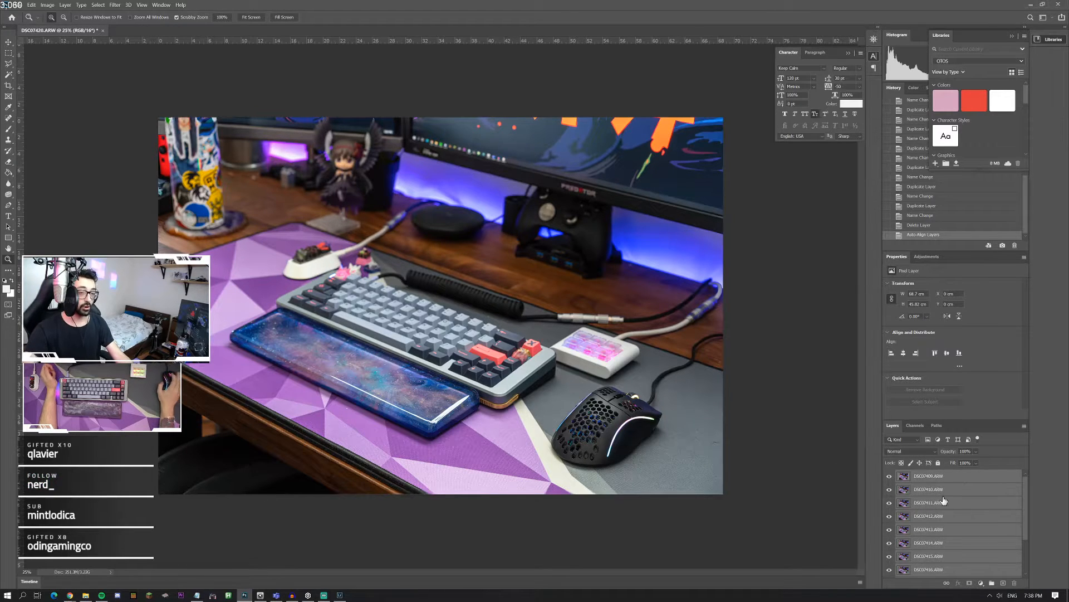
Step: Compare the aligned layers by hiding and showing them one after another, and examine the keyboard up close
left_click_drag(890, 476, 888, 566)
left_click(888, 477)
left_click_drag(886, 518, 889, 476)
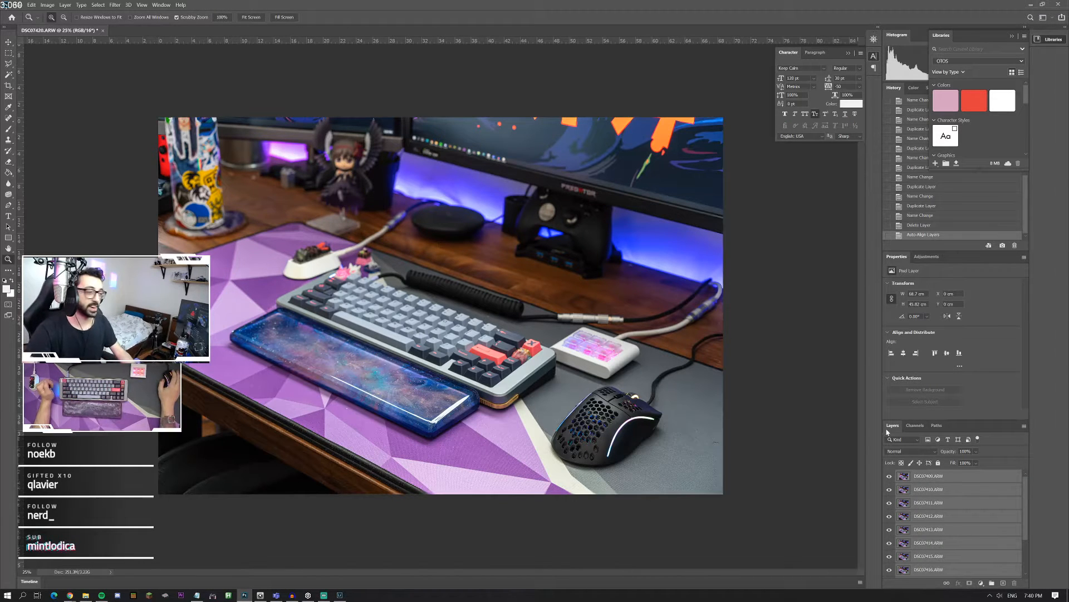
left_click(449, 365)
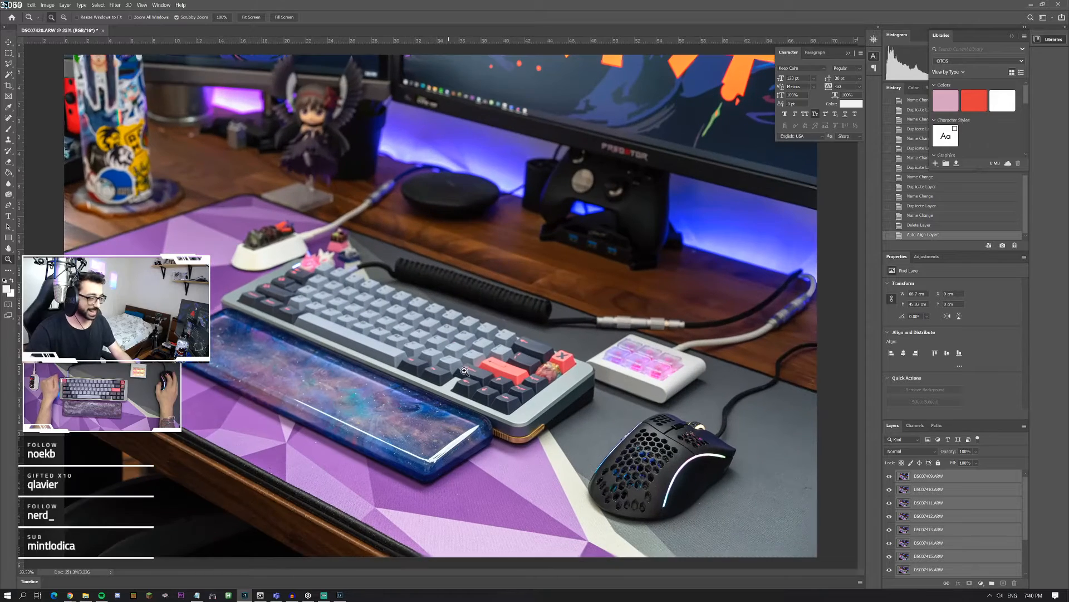
left_click(522, 388)
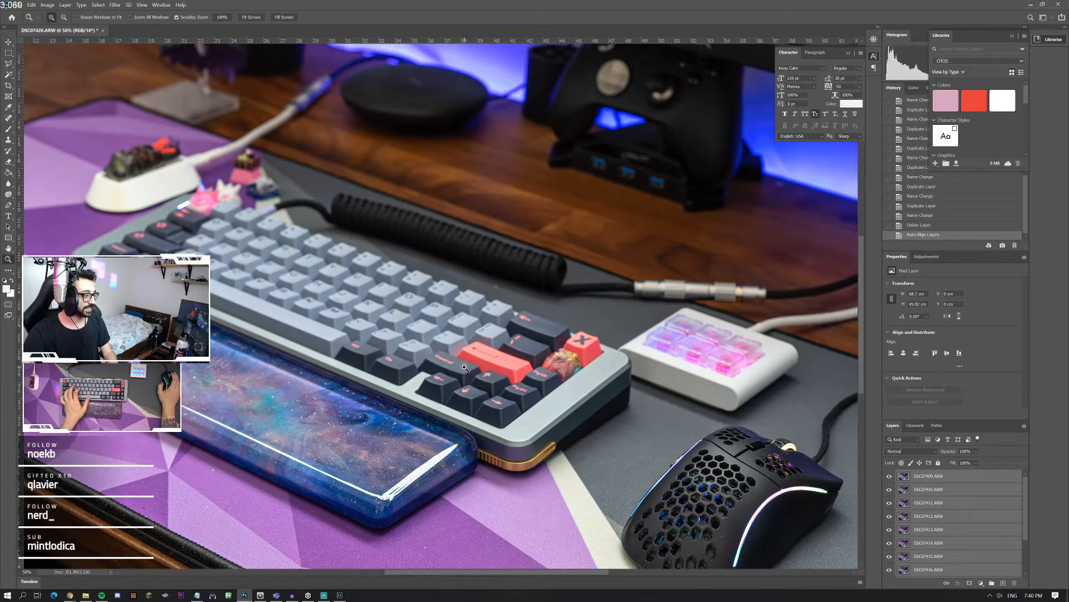
scroll(465, 367, "down", 2)
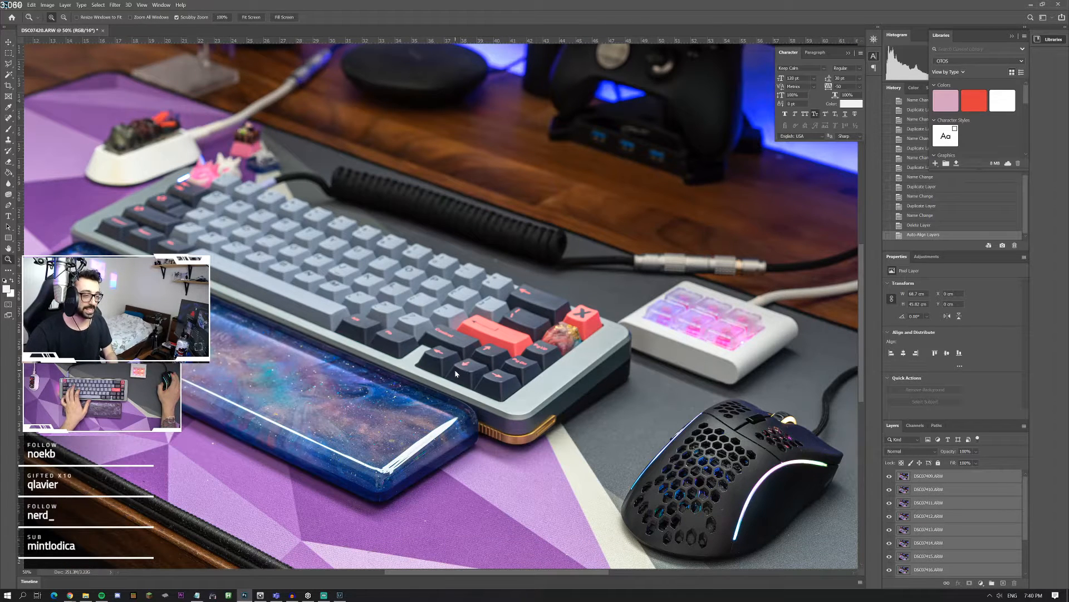
right_click(455, 373)
Step: Duplicate all the aligned layers, group the copies under the name BACK UP and hide that group
left_click(948, 493)
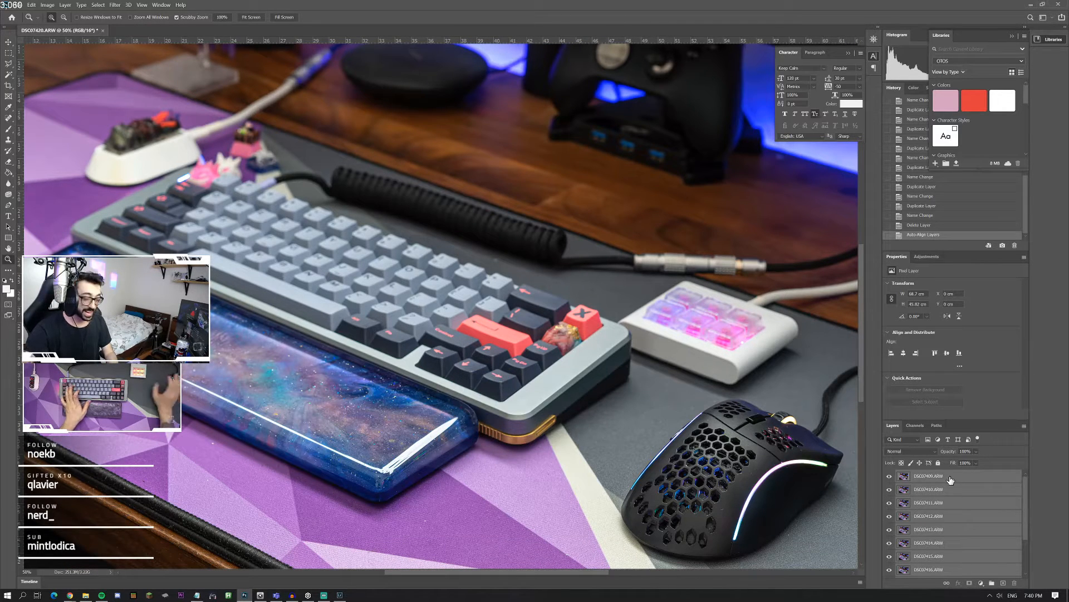
key("ctrl+j")
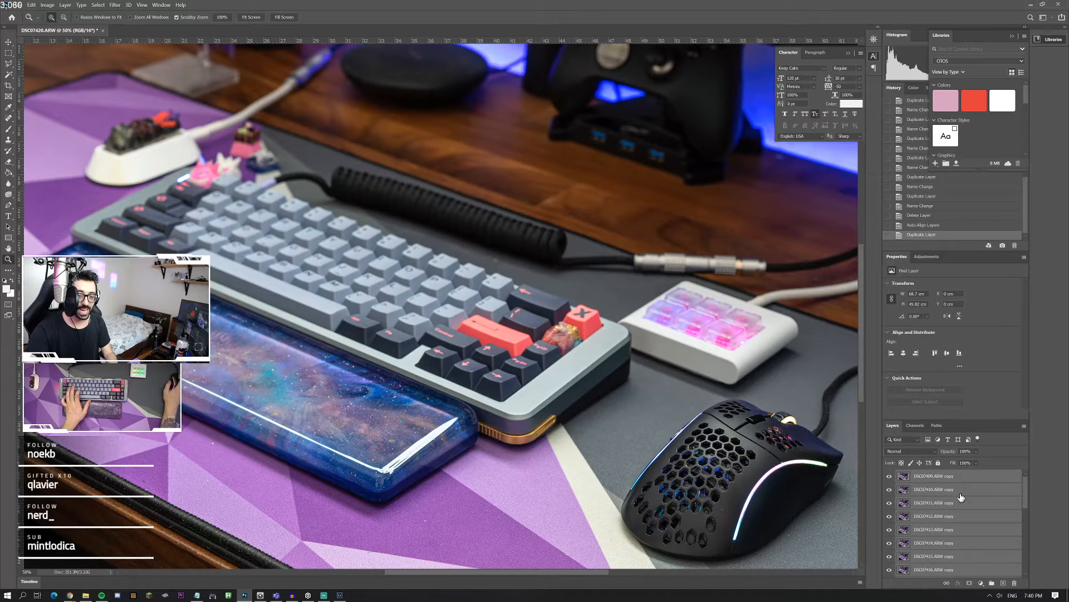
scroll(947, 501, "down", 3)
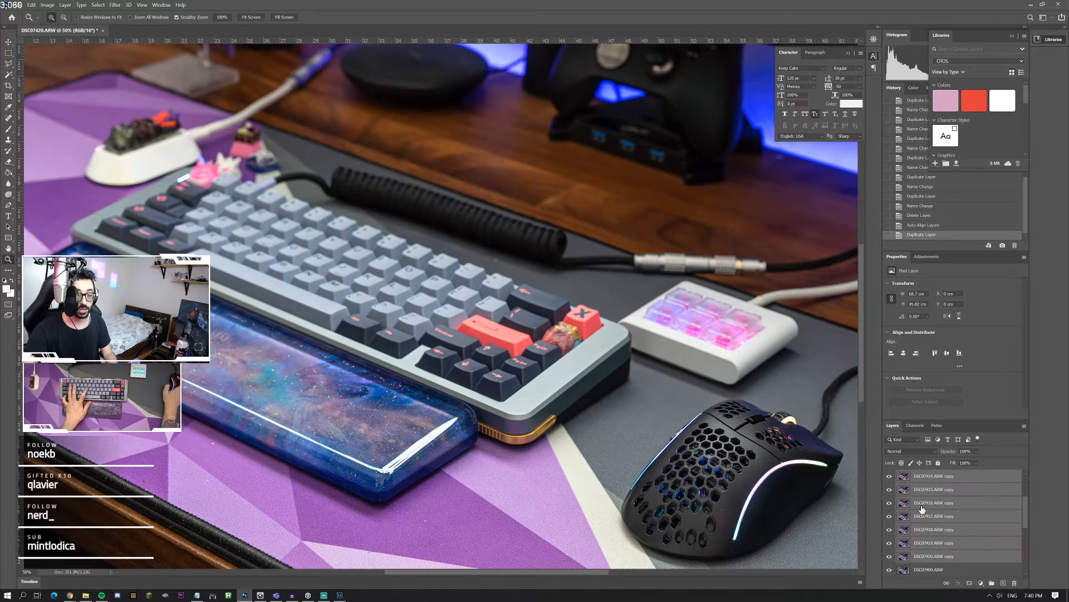
key("ctrl+g")
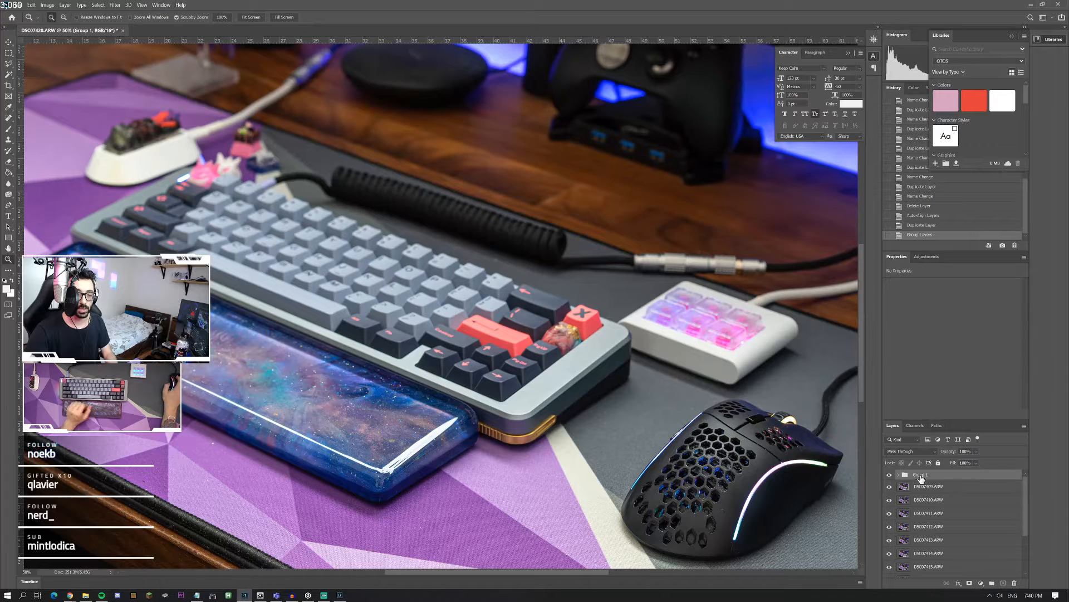
type("BACK UP")
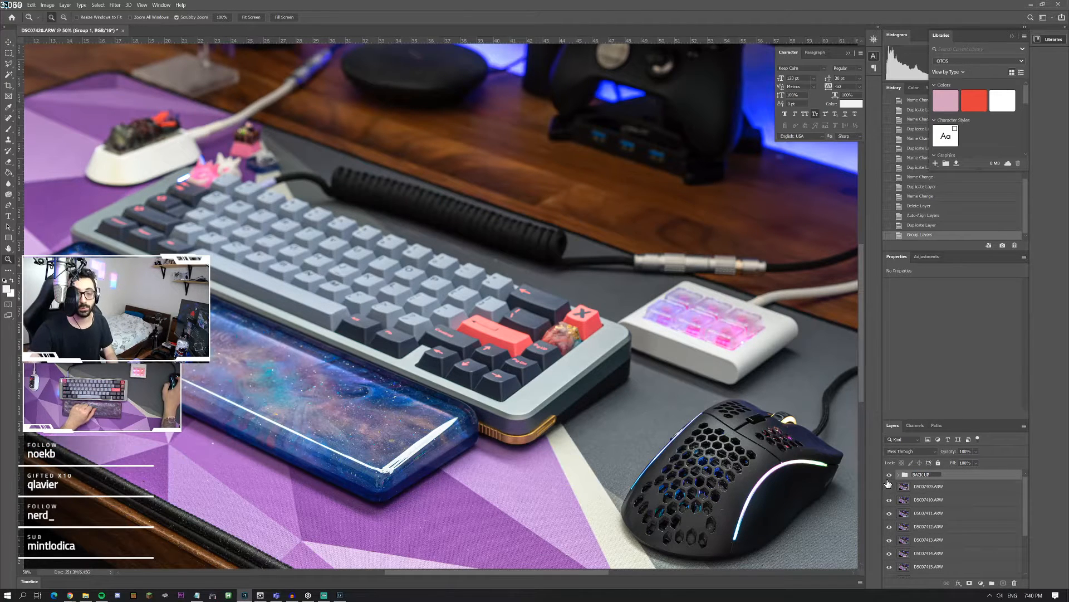
left_click(889, 475)
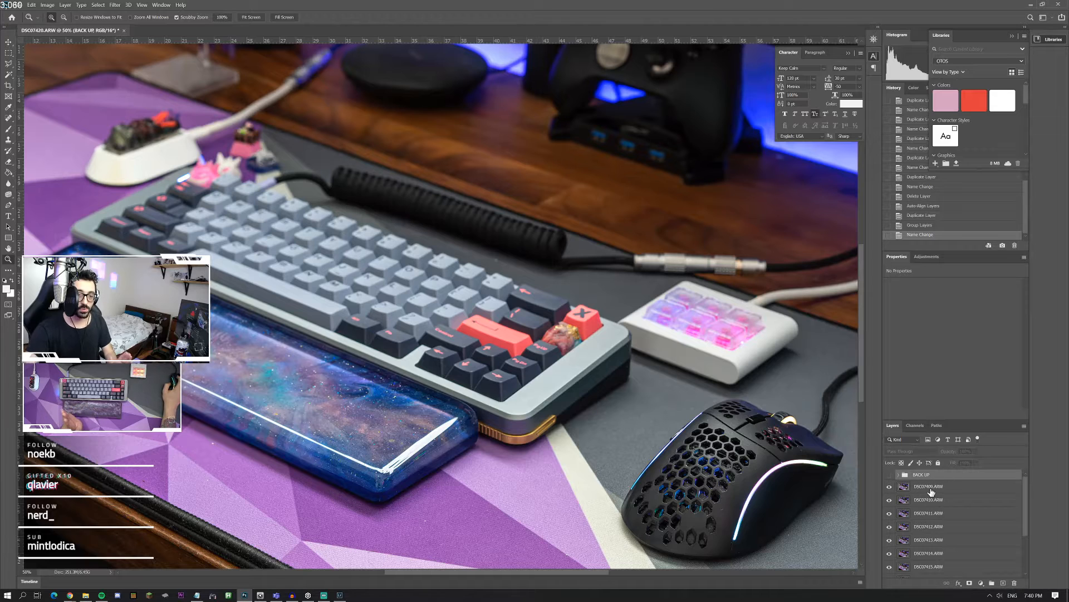
Step: Auto-blend the twelve original layers with Stack Images, Seamless Tones and Colors and Content Aware Fill Transparent Areas enabled
scroll(924, 530, "down", 2)
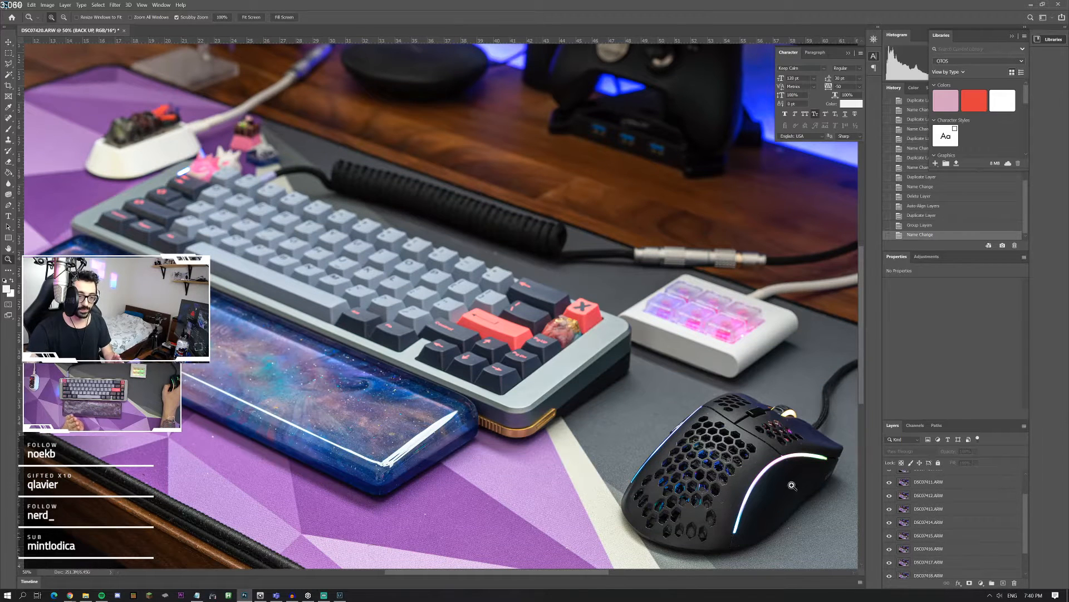
right_click(780, 435)
left_click(779, 433)
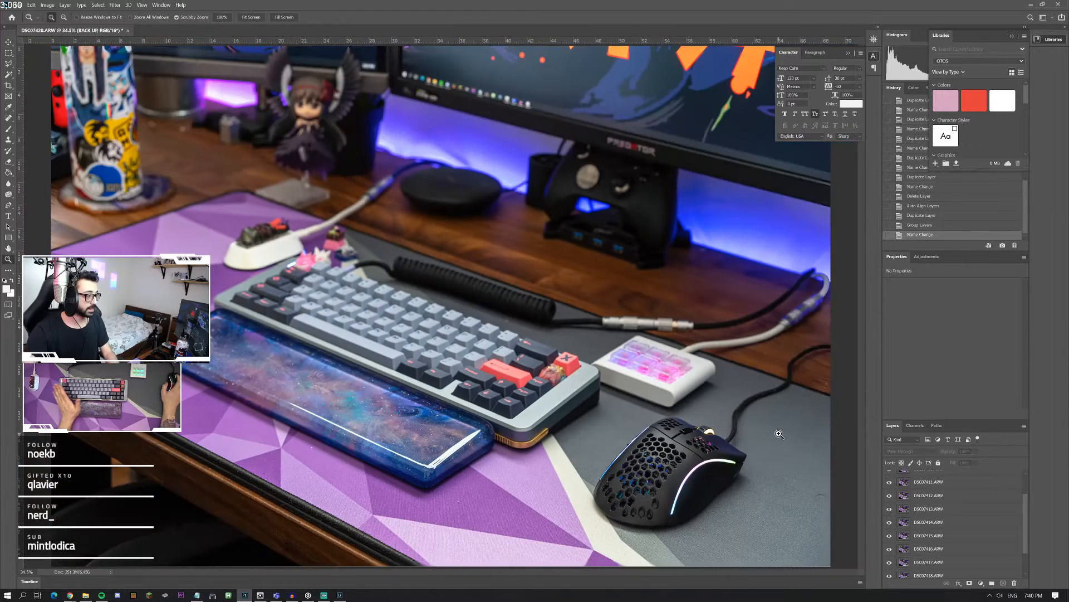
scroll(949, 489, "up", 2)
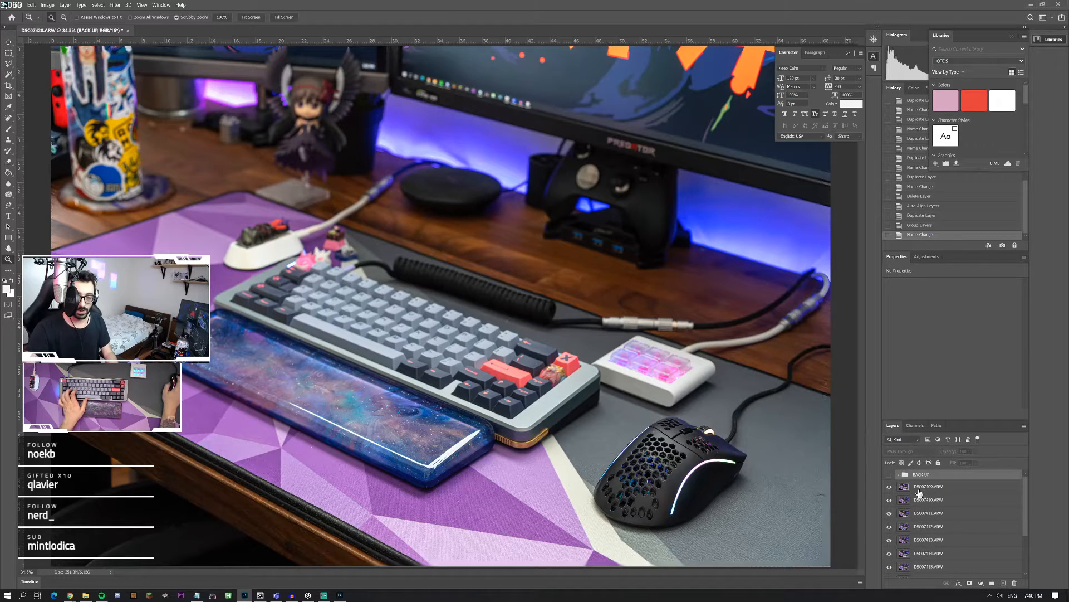
left_click_drag(943, 419, 949, 334)
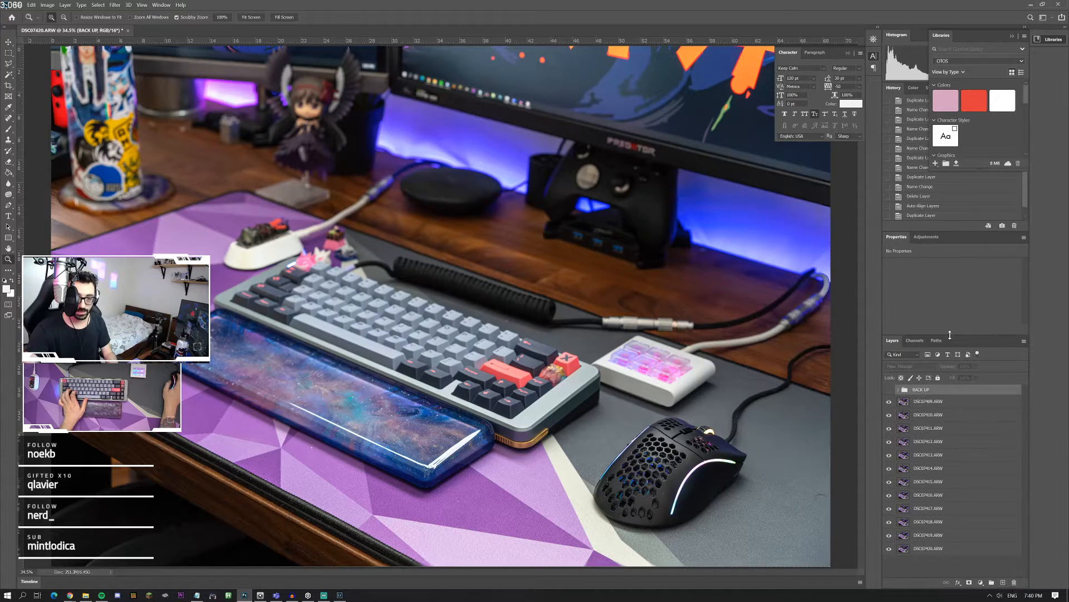
left_click(939, 400)
left_click(980, 548, "shift")
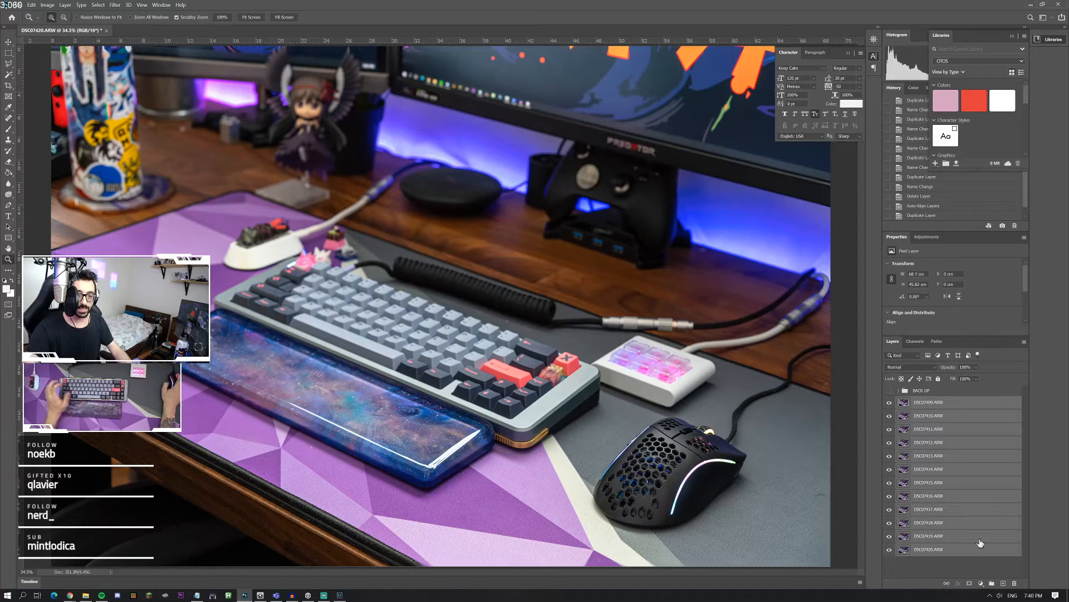
left_click(32, 5)
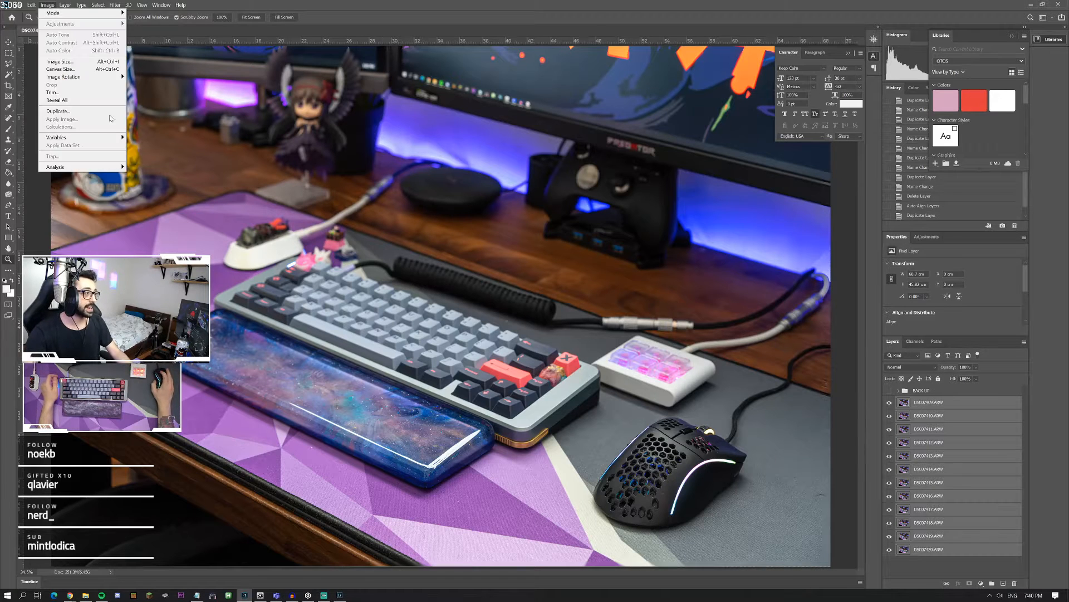
left_click(54, 200)
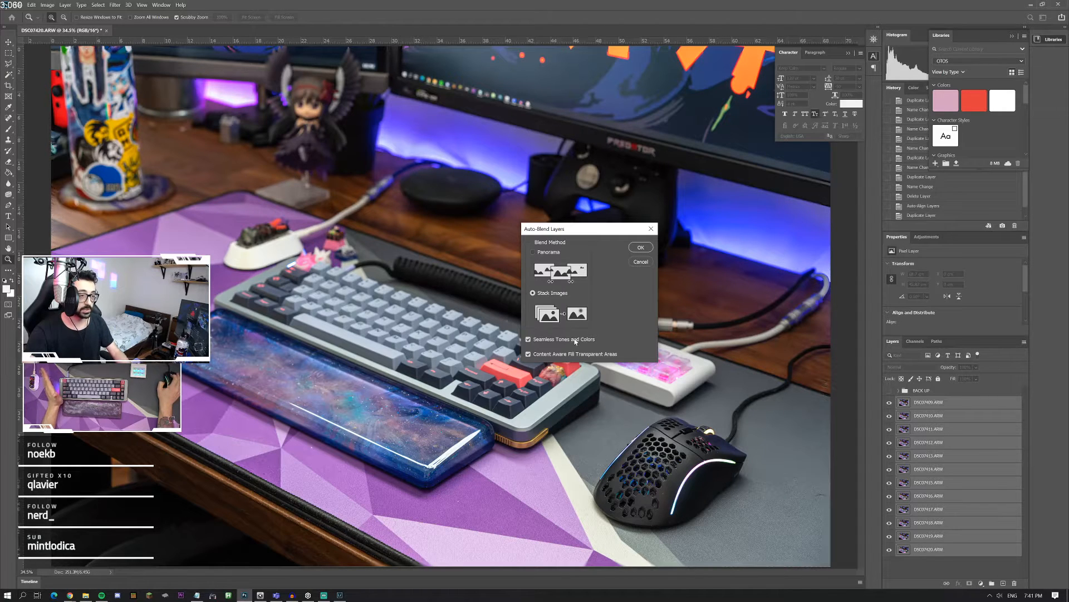
left_click(641, 247)
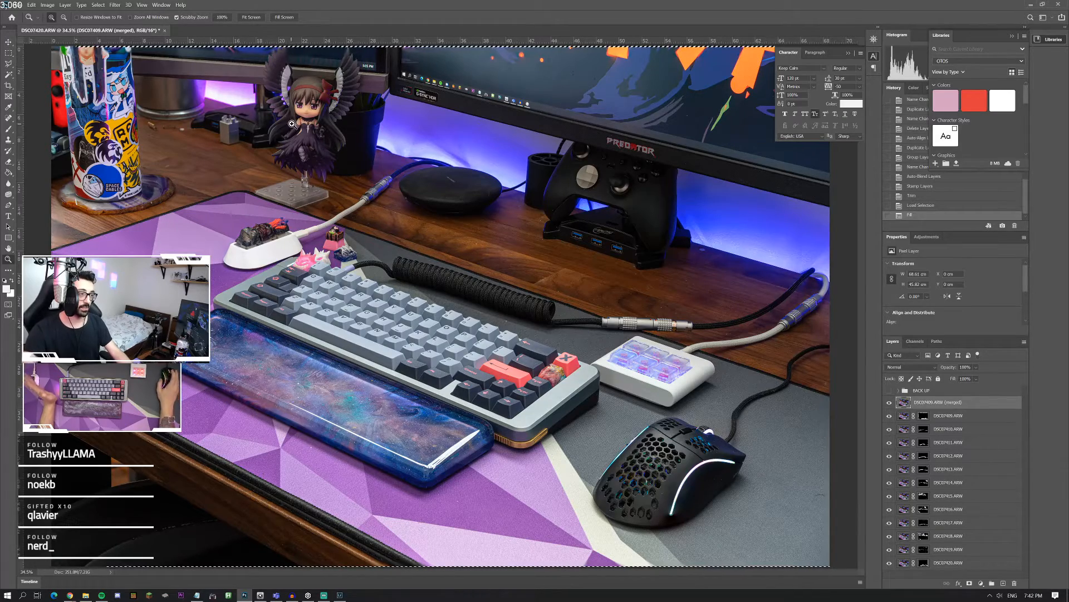
Step: Inspect the sharpness of the merged image up close on the anime figurine and the keyboard's keycaps
left_click_drag(292, 123, 337, 179)
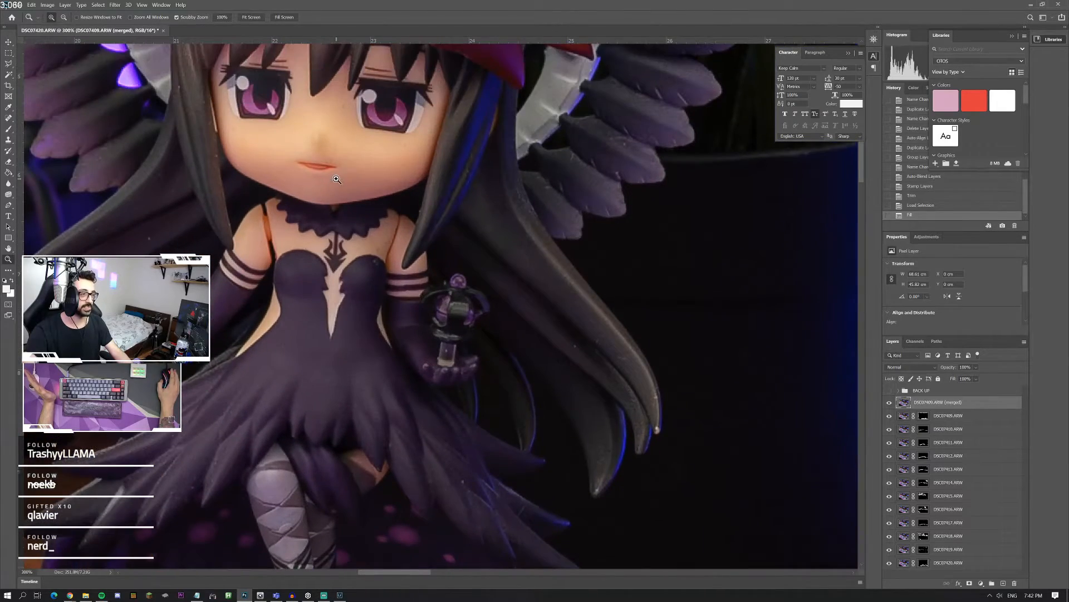
right_click(337, 179)
left_click(356, 182)
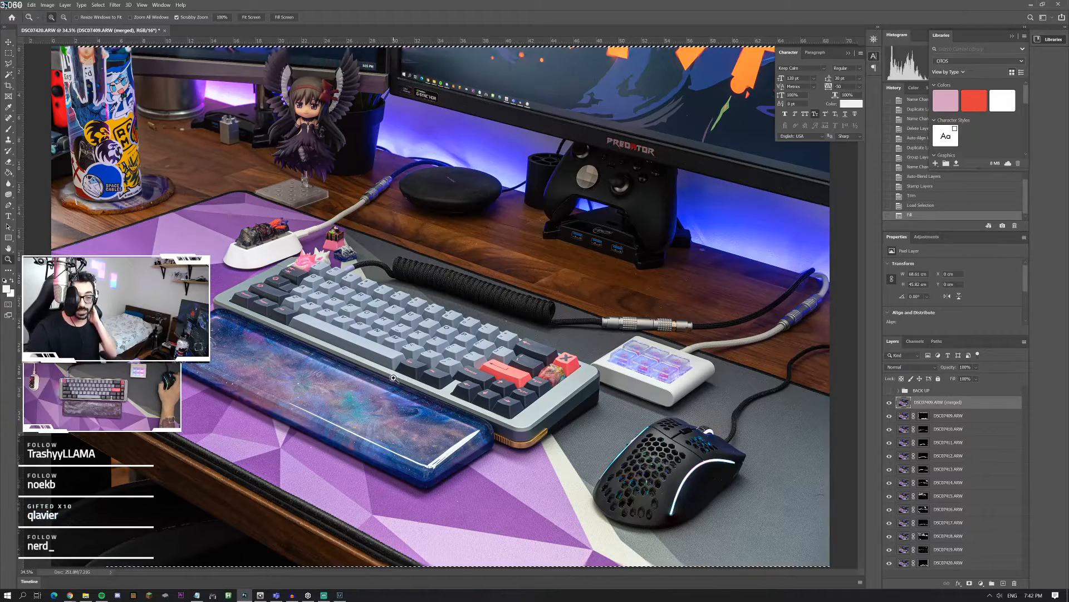
left_click(470, 356)
left_click(470, 356)
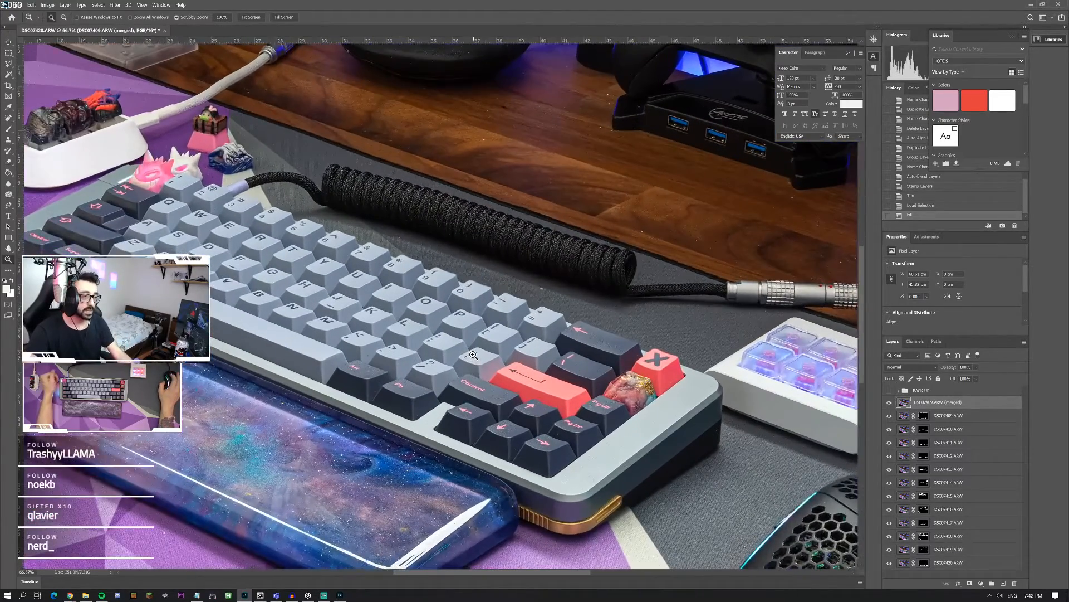
left_click(472, 356)
right_click(512, 321)
left_click(538, 325)
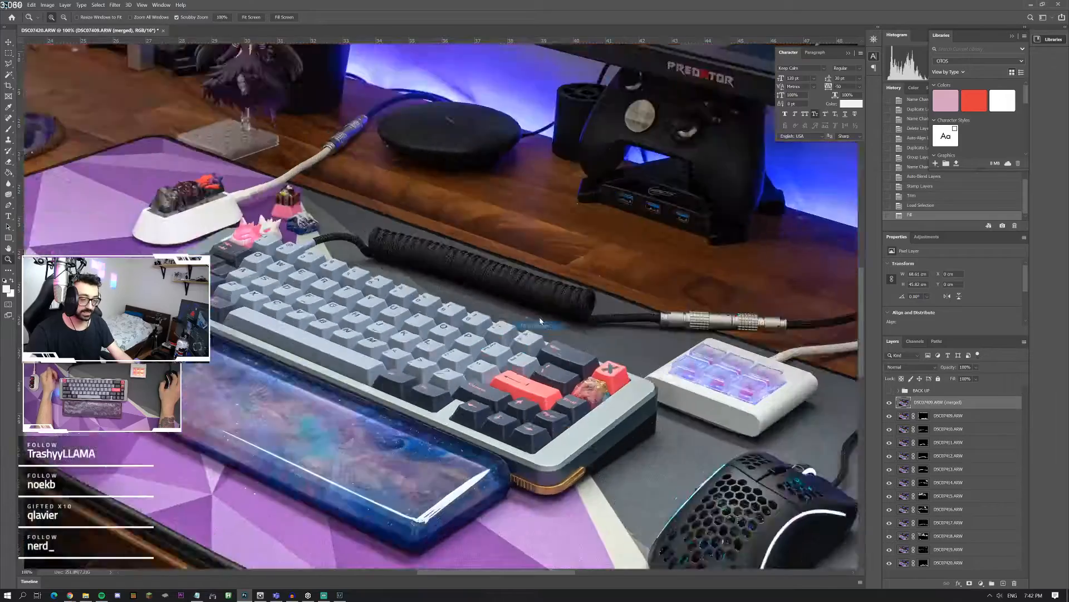
Step: Examine the wooden desk surface behind the coiled cable at high magnification, and return to the full image view
left_click(478, 234)
left_click(478, 233)
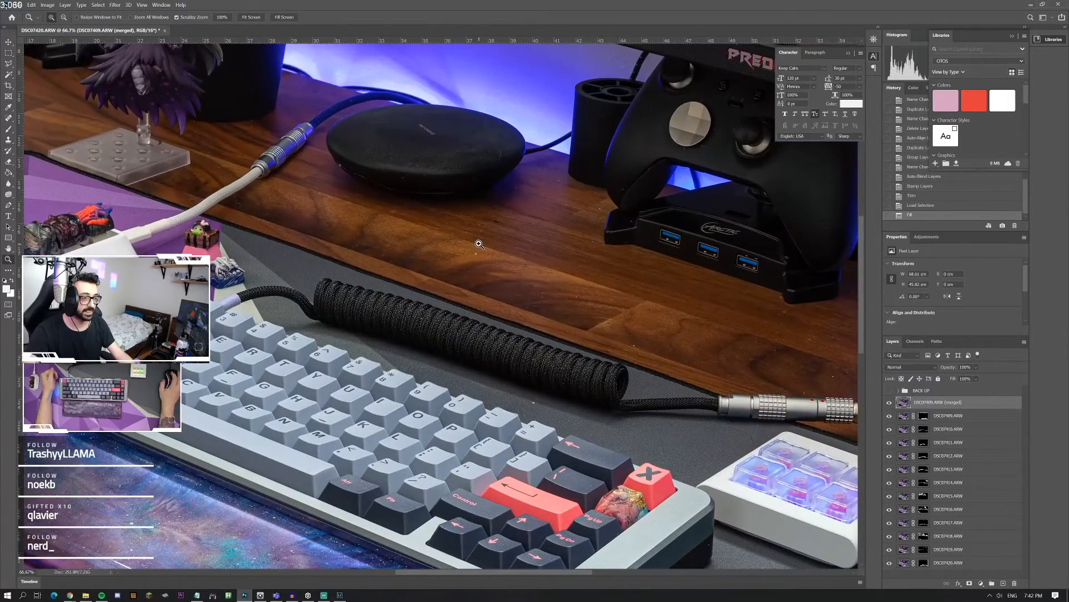
left_click(477, 238)
left_click(478, 241)
scroll(476, 293, "down", 1)
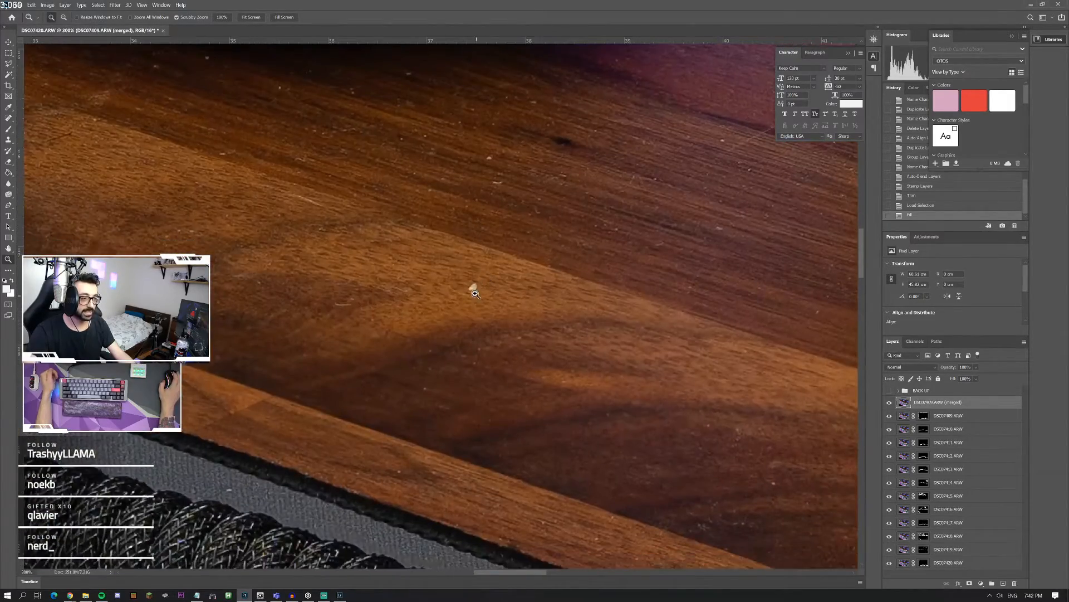
right_click(478, 287)
left_click(504, 290)
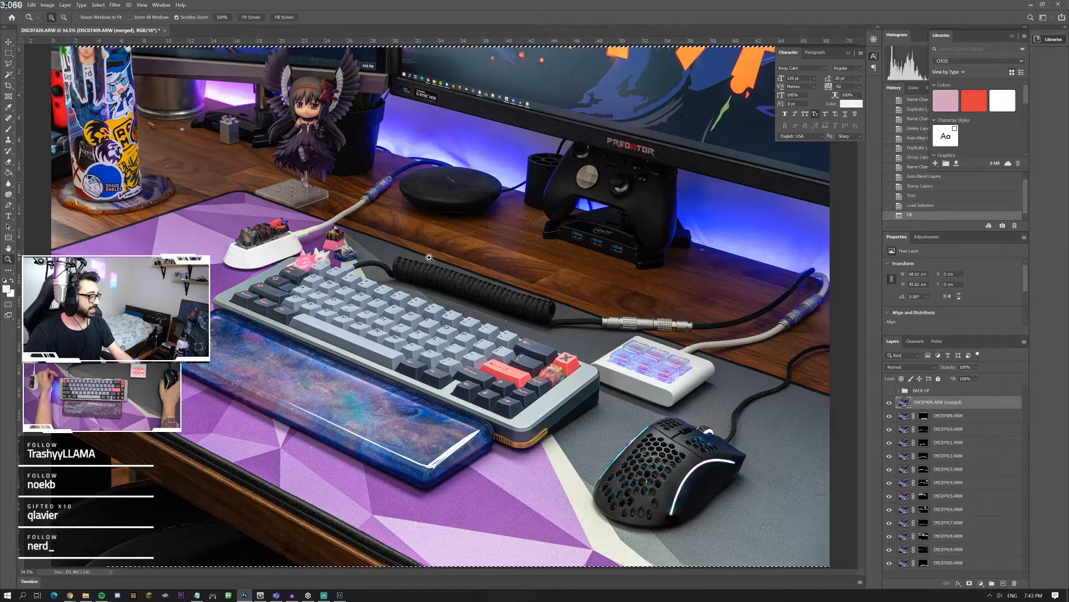
Step: Inspect the merged image up close at the keyboard's arrow-key corner and the desk behind the sticker-covered bottle, returning to full view
key("Down")
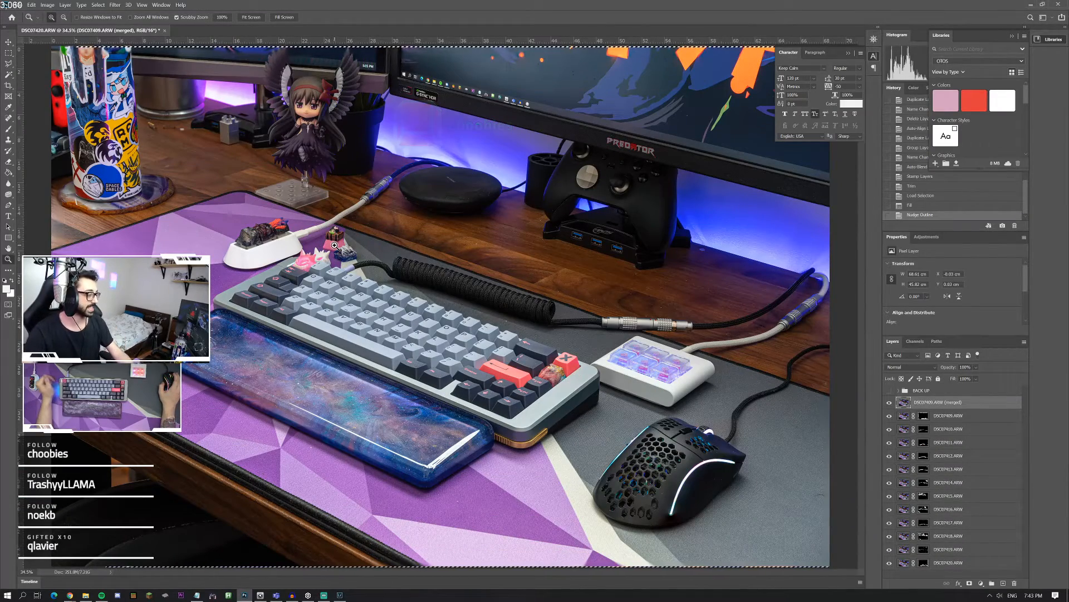
left_click_drag(566, 383, 565, 382)
left_click(565, 381)
key("ctrl+1")
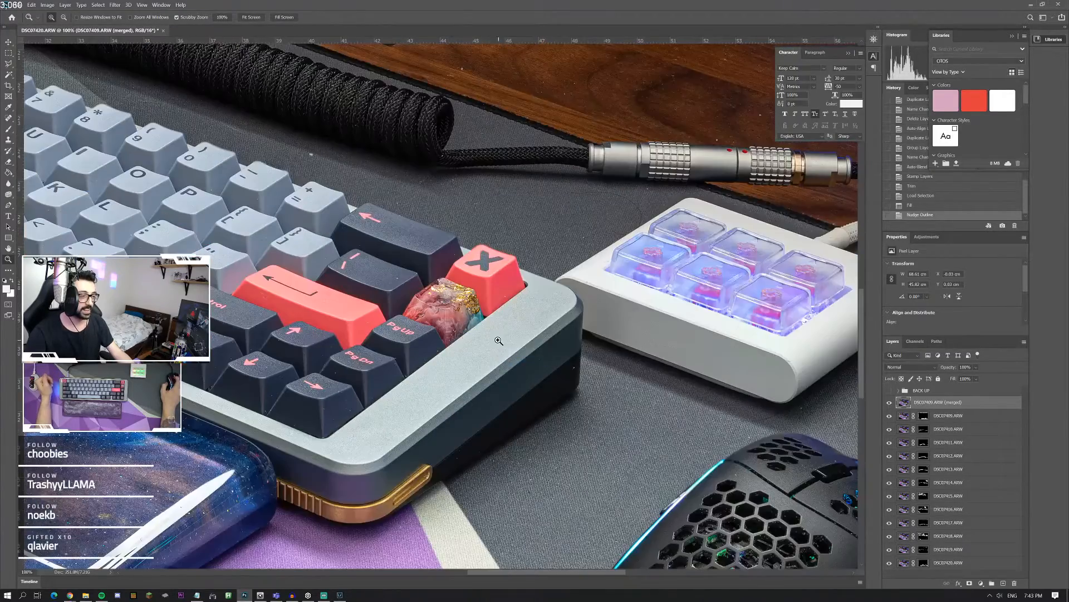
key("ctrl+0")
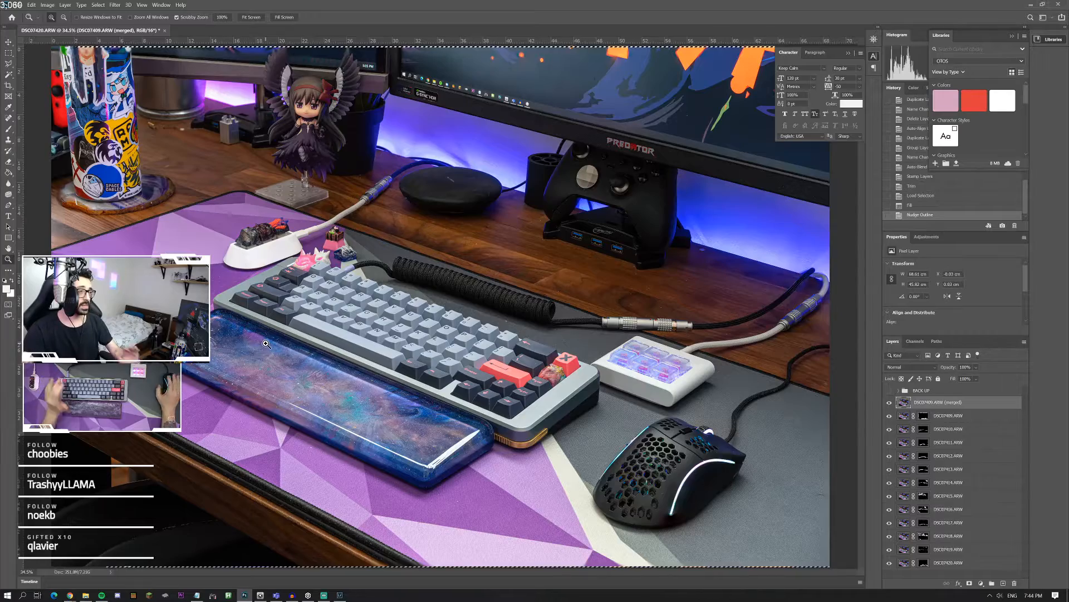
left_click(174, 121)
left_click(174, 121)
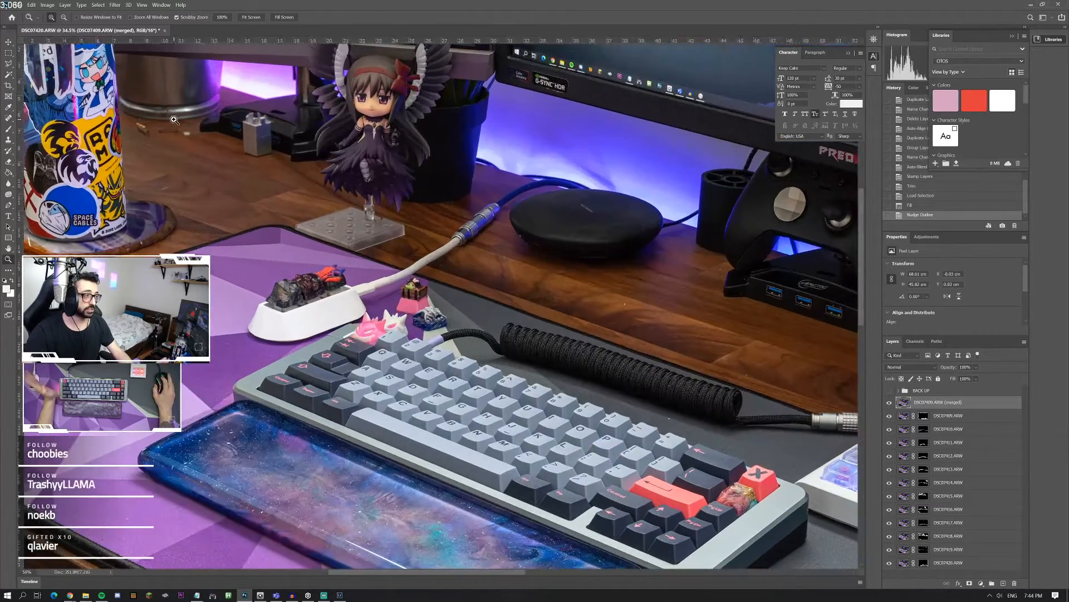
left_click(174, 121)
left_click(175, 121)
left_click(174, 121)
left_click(174, 120)
key("ctrl+0")
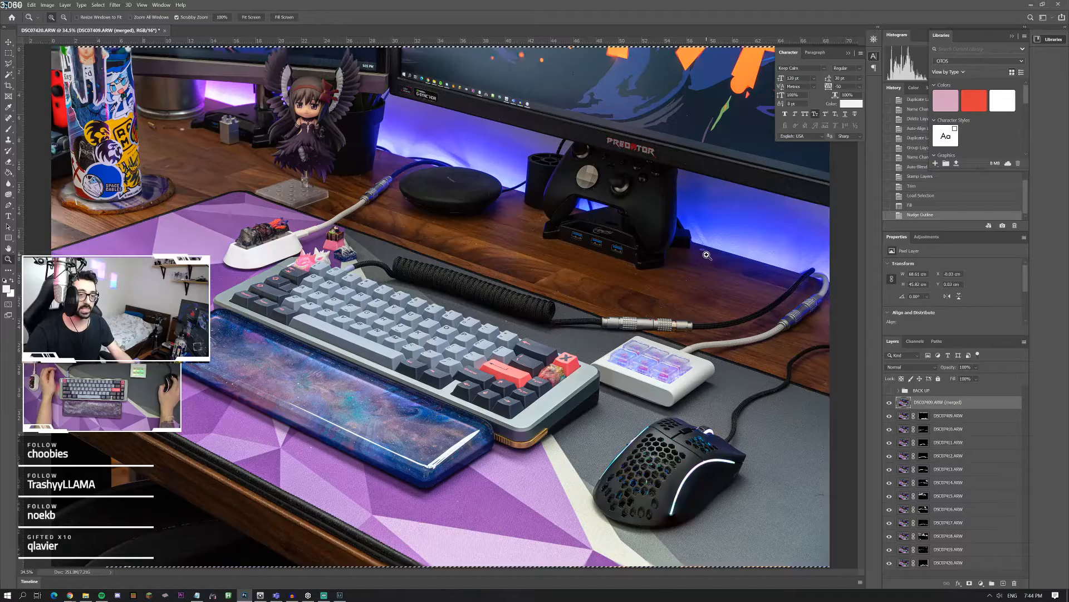
Step: Examine the wooden desk beside the controller stand and the grey mat area near the mouse at high magnification
left_click(701, 258)
left_click(703, 254)
left_click(706, 252)
left_click(707, 250)
right_click(708, 249)
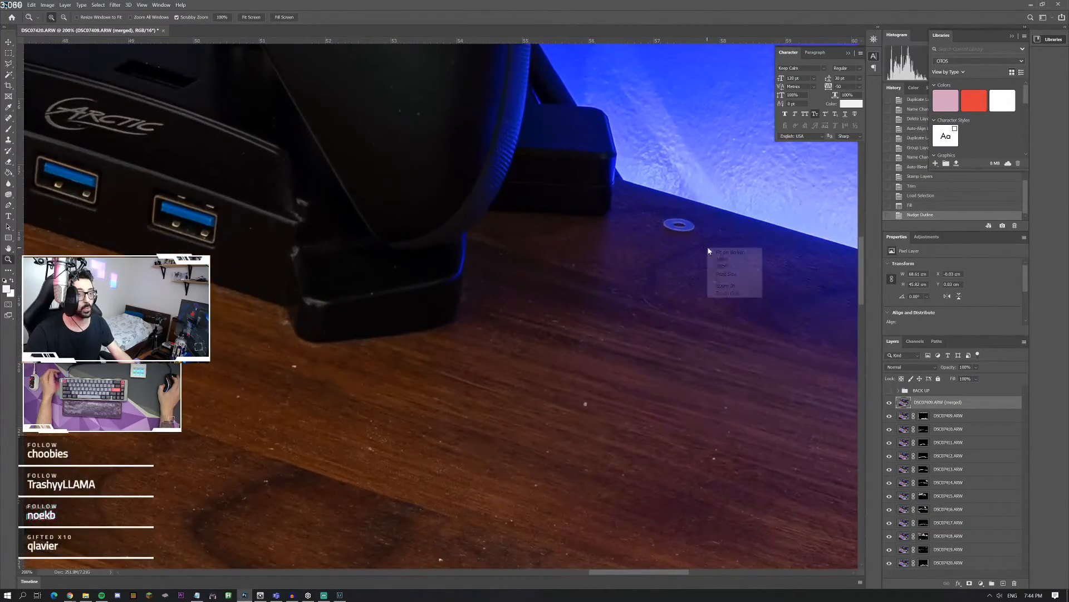
left_click(718, 251)
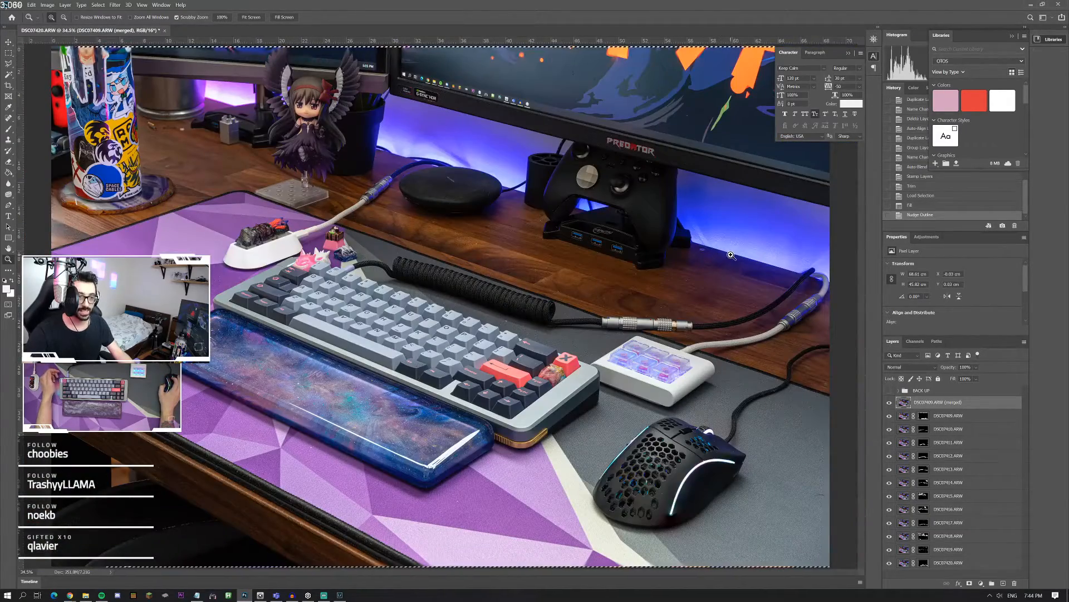
left_click(823, 499)
right_click(738, 483)
left_click(749, 488)
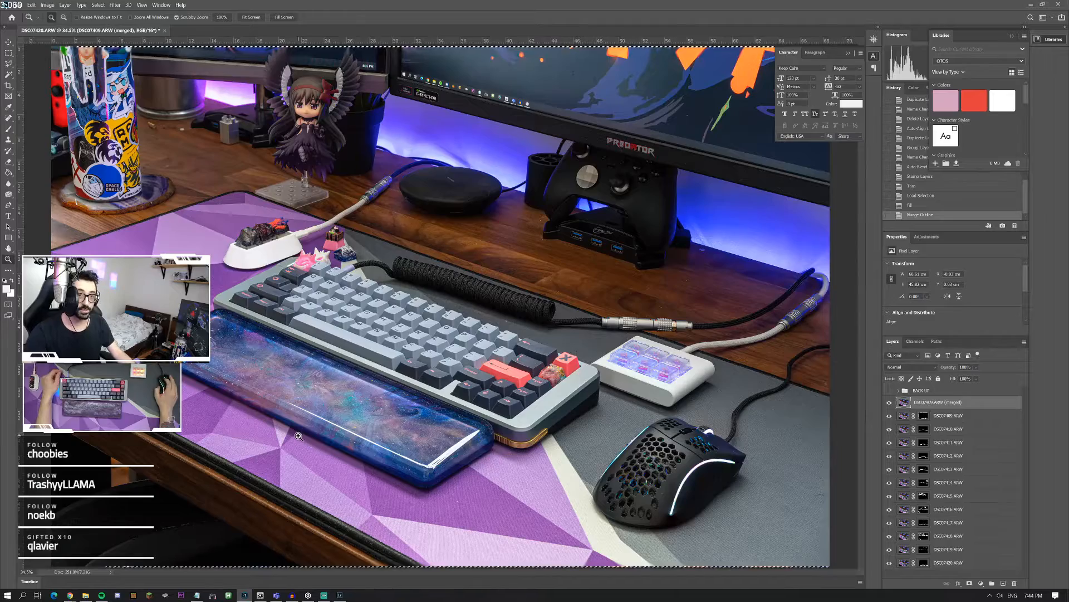
Step: Check the merged image's sharpness along the coiled cable and across the keyboard's keycaps at 100% zoom
left_click(452, 316)
left_click(453, 316)
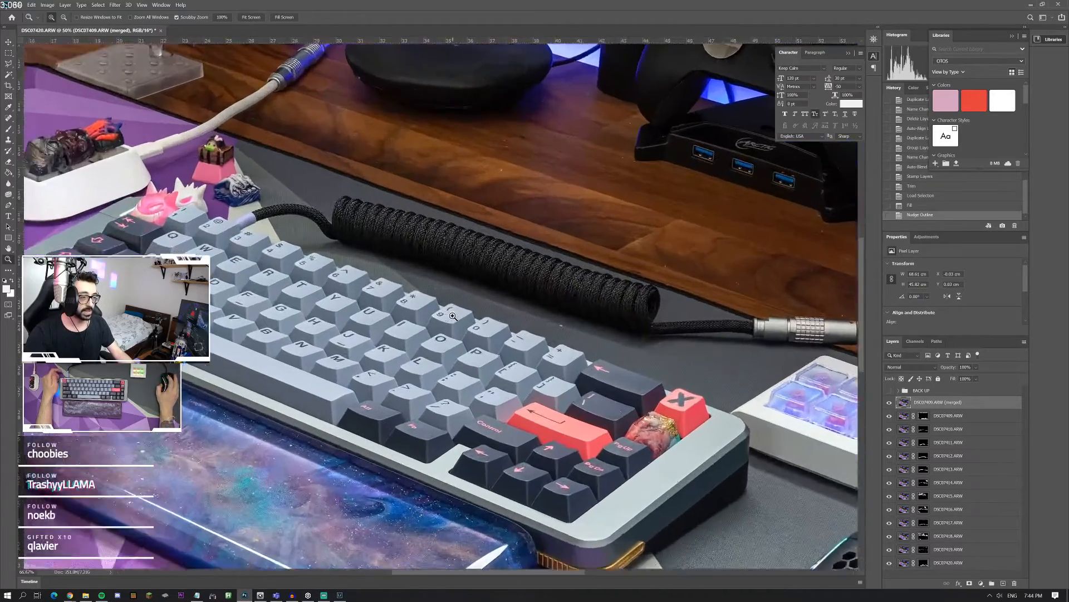
left_click(452, 316)
scroll(382, 304, "up", 2)
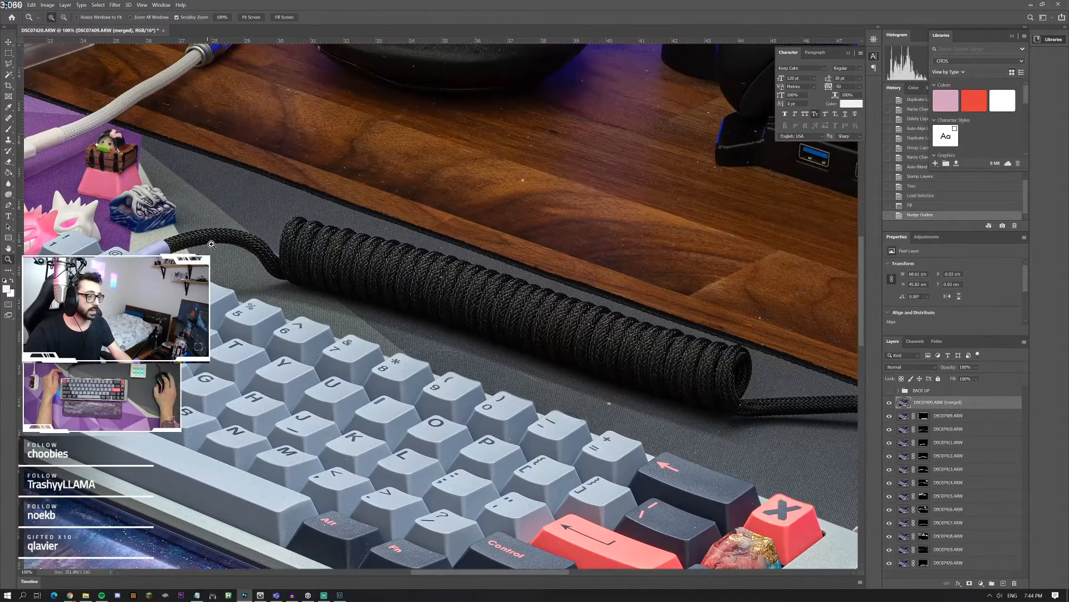
scroll(279, 264, "left", 8)
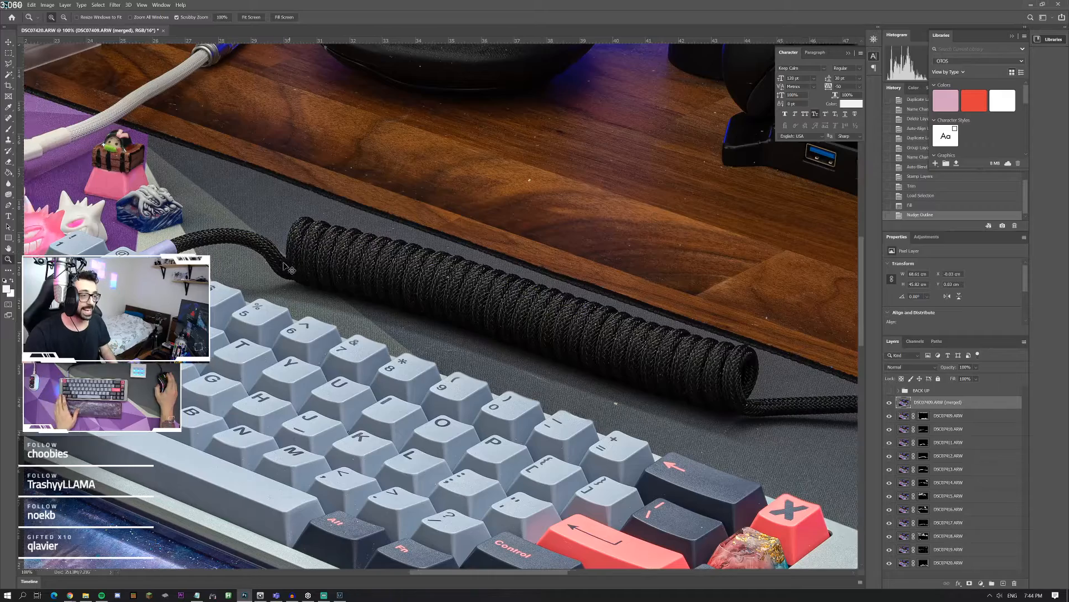
scroll(276, 271, "left", 4)
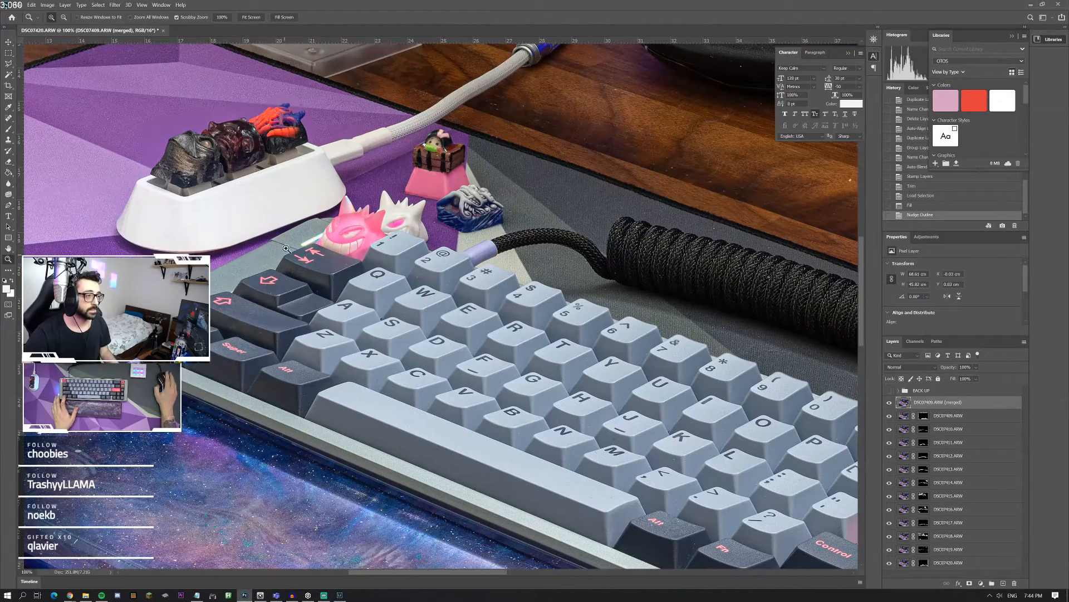
scroll(334, 200, "up", 1)
Step: Examine the blend around the white cable connector and the artisan keycaps in the white holder at 400% zoom
left_click(353, 183)
left_click(357, 173)
left_click(357, 173)
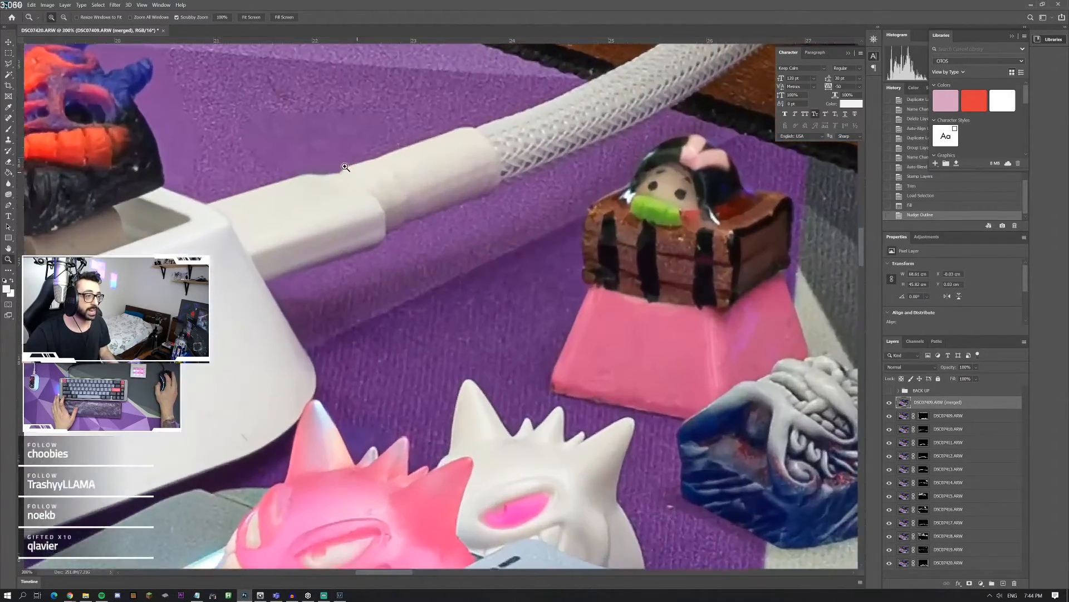
scroll(283, 175, "up", 1)
scroll(173, 177, "up", 1)
scroll(173, 177, "left", 4)
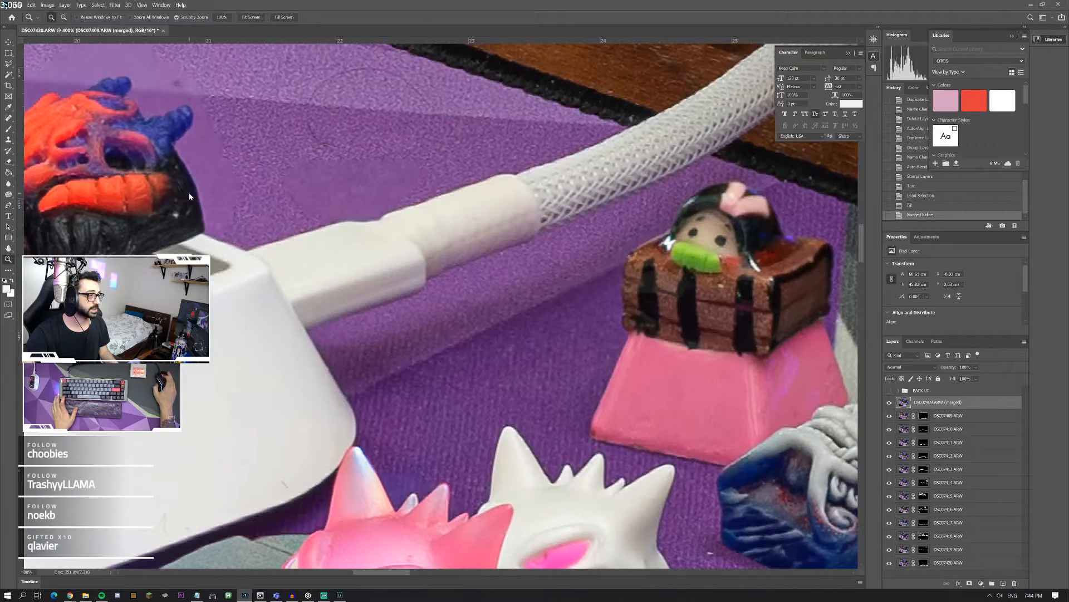
scroll(178, 191, "left", 8)
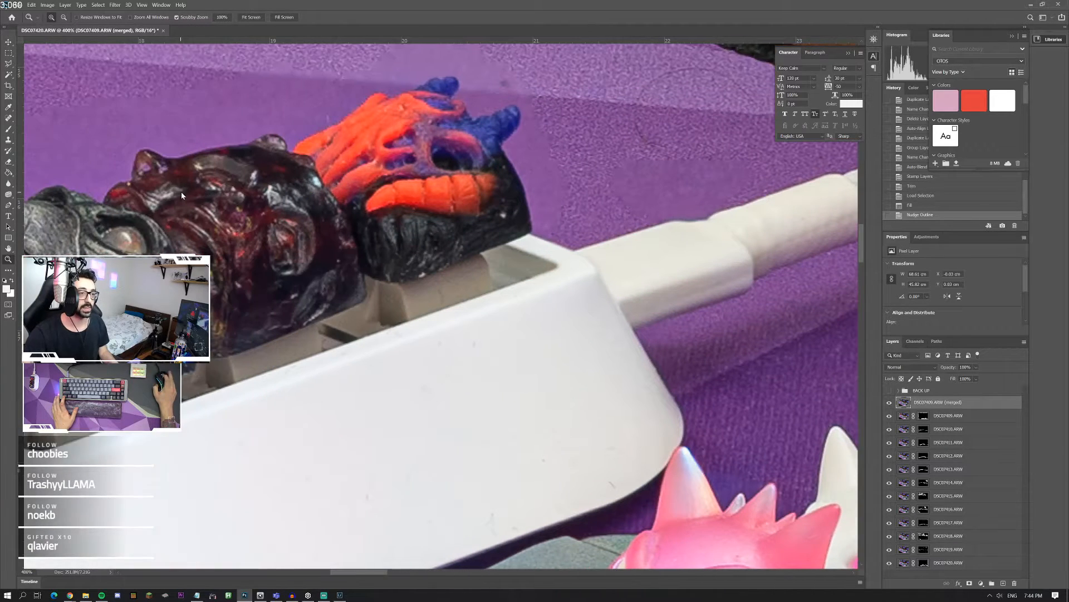
scroll(211, 207, "up", 1)
scroll(232, 220, "left", 2)
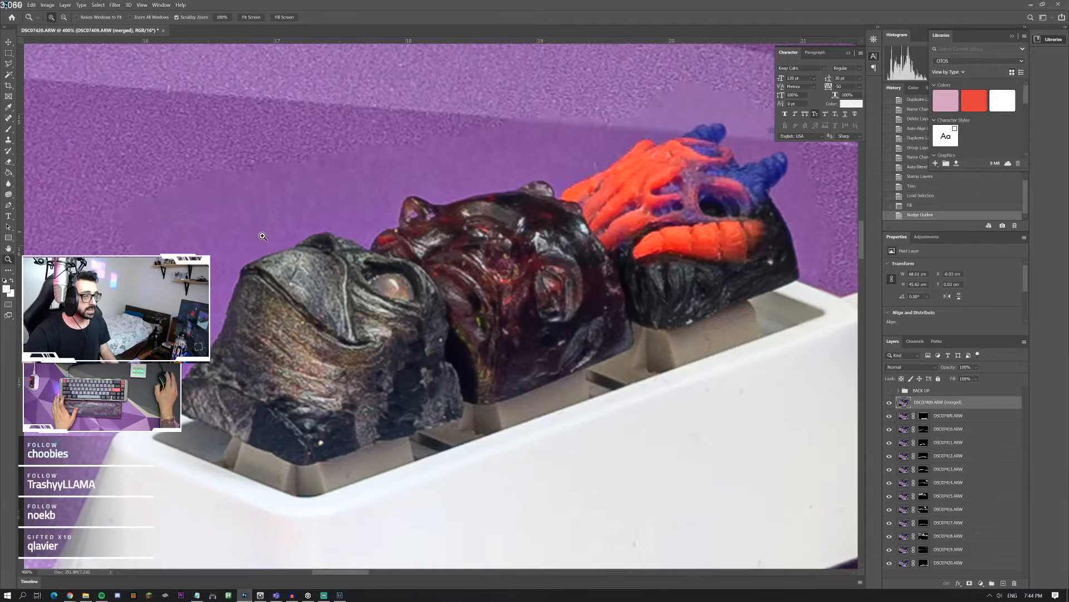
scroll(820, 368, "up", 1)
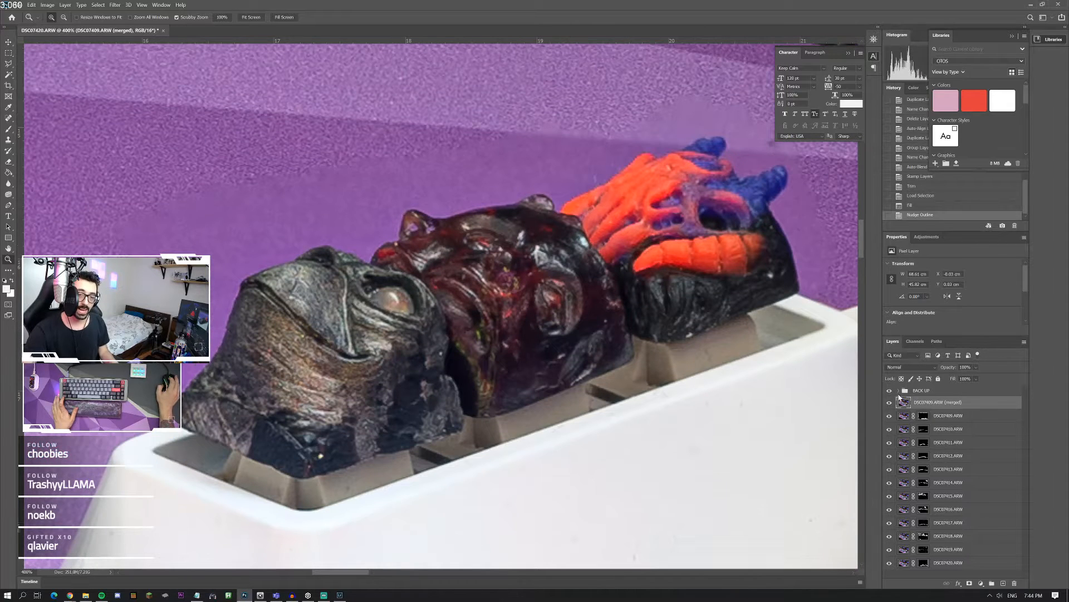
Step: Show and expand the BACK UP group, leaving only the DSC07415.ARW copy layer visible and selected in it
left_click(890, 390)
left_click(899, 390)
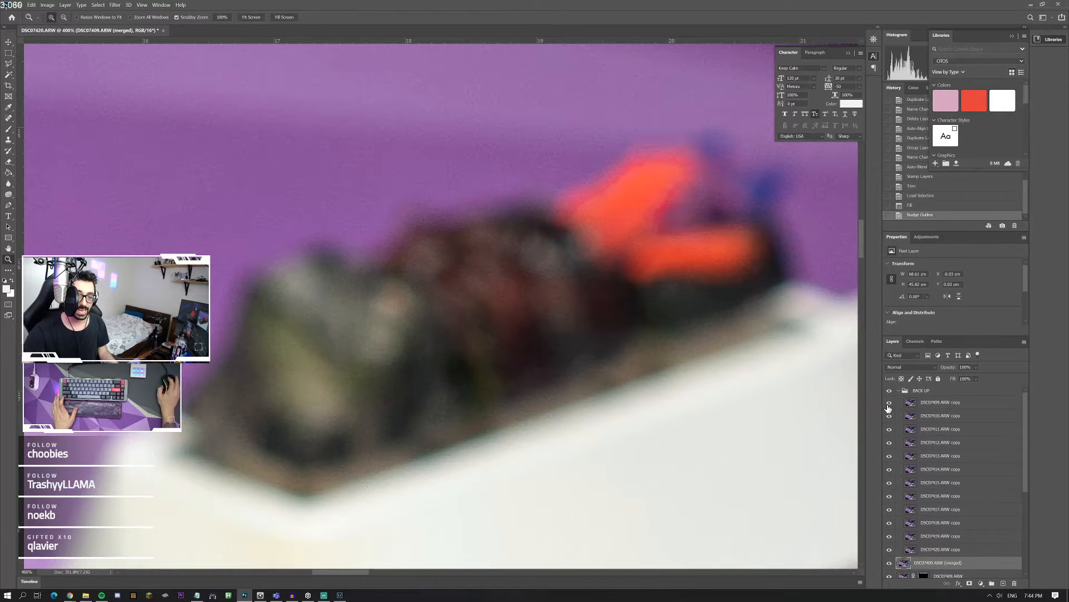
left_click_drag(889, 405, 889, 470)
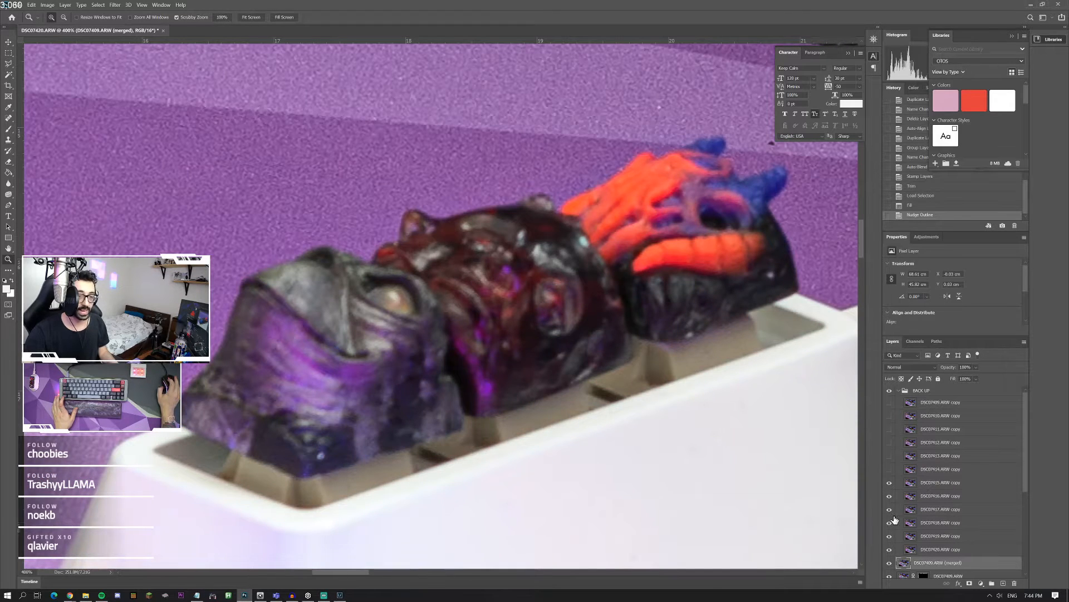
left_click(926, 483)
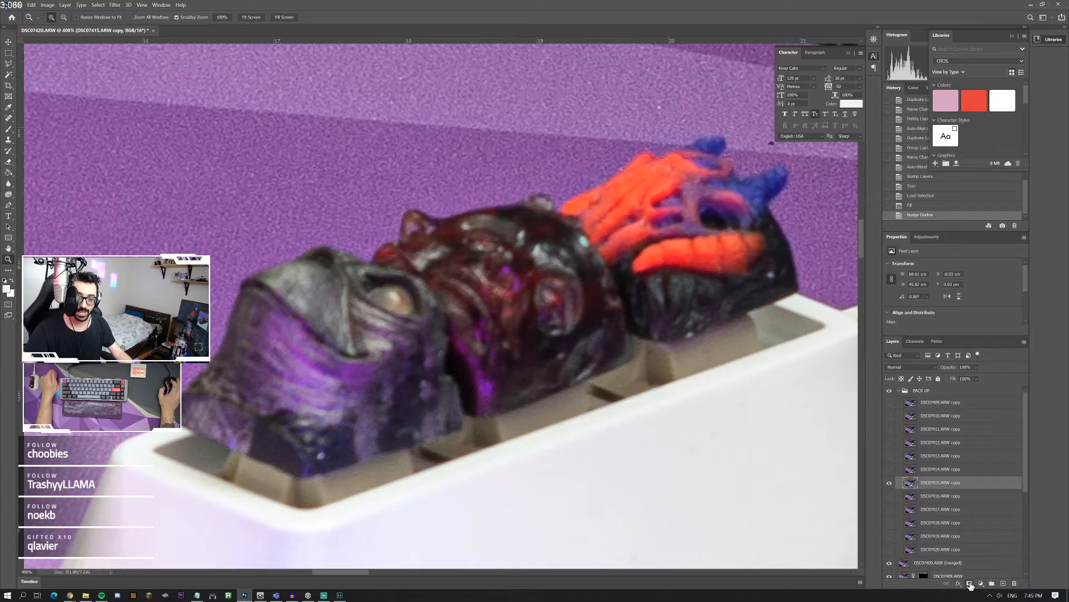
Step: Add a black layer mask to DSC07415.ARW copy and ready the Brush tool with white as the foreground colour
left_click(969, 583, "alt")
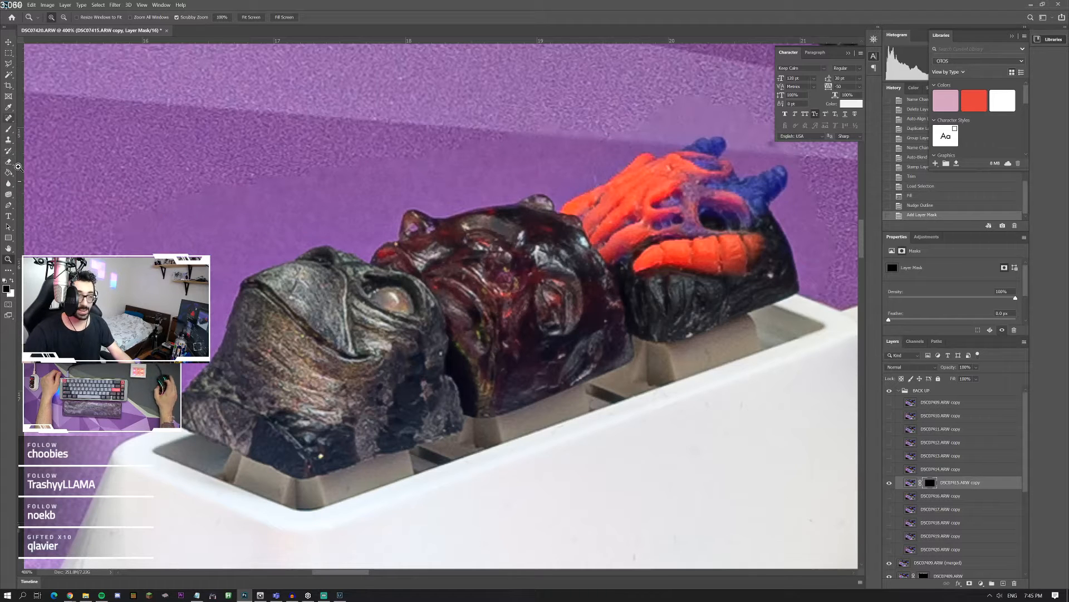
left_click(8, 129)
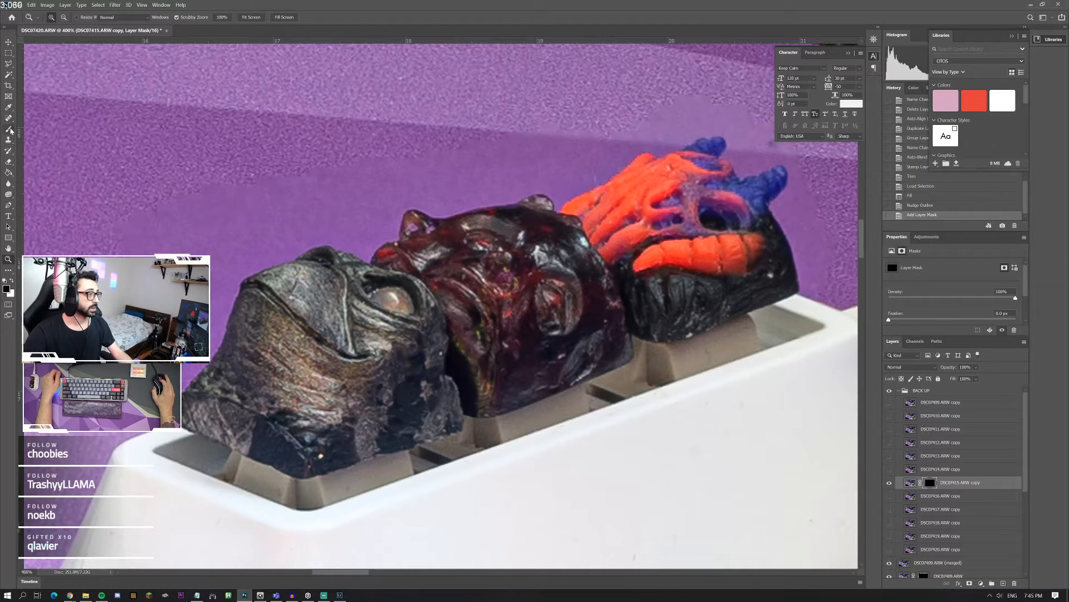
left_click(12, 281)
left_click(49, 18)
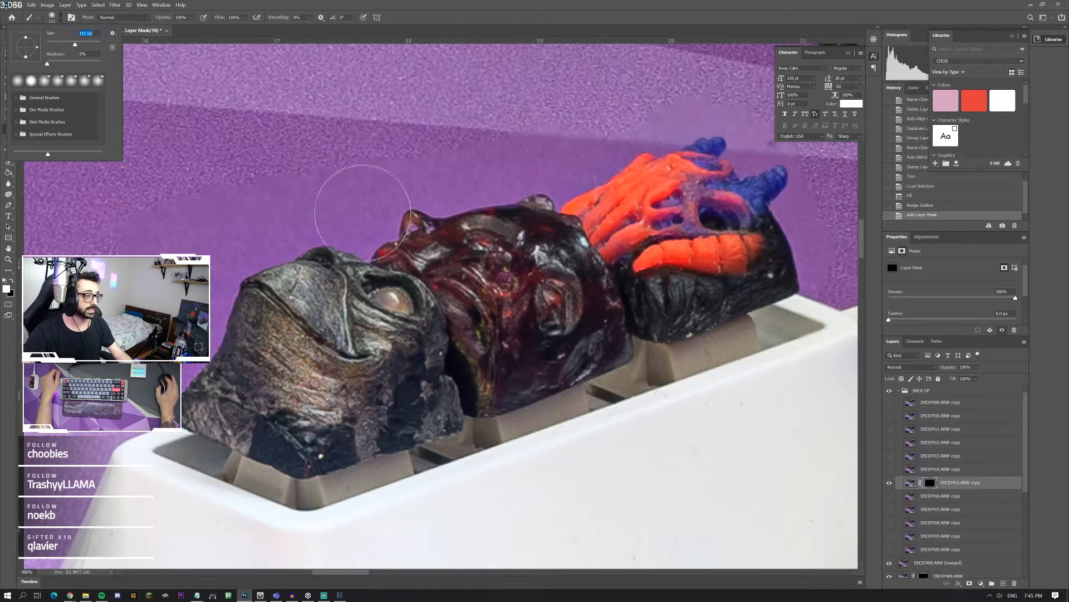
left_click(341, 192)
left_click_drag(341, 192, 309, 191)
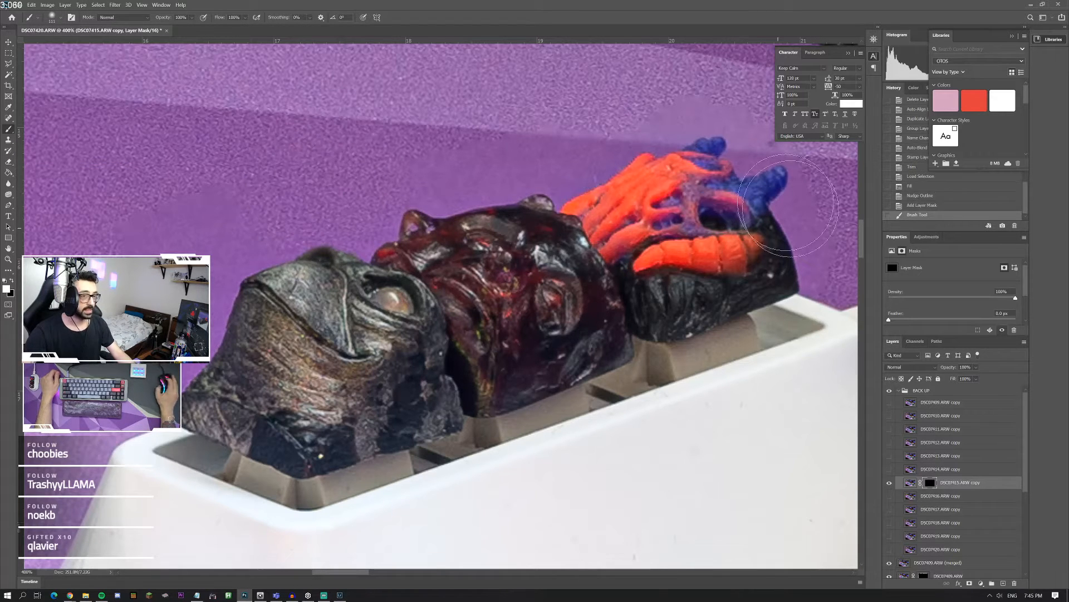
left_click(908, 206)
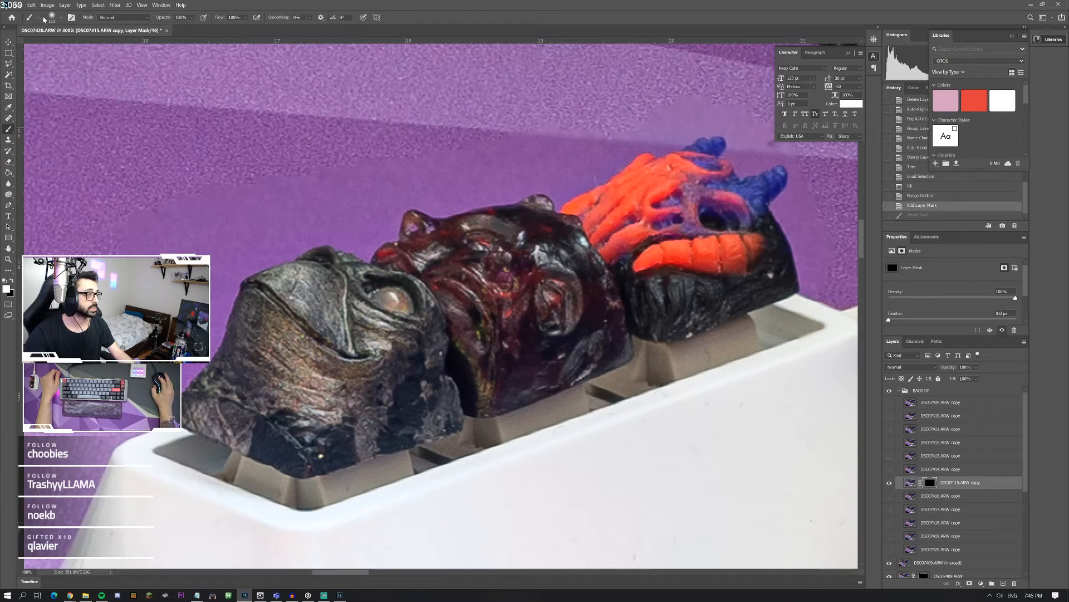
Step: Paint white on the mask with a small, hard-edged brush to reveal the sharp mat texture around the grey face keycap
left_click(64, 20)
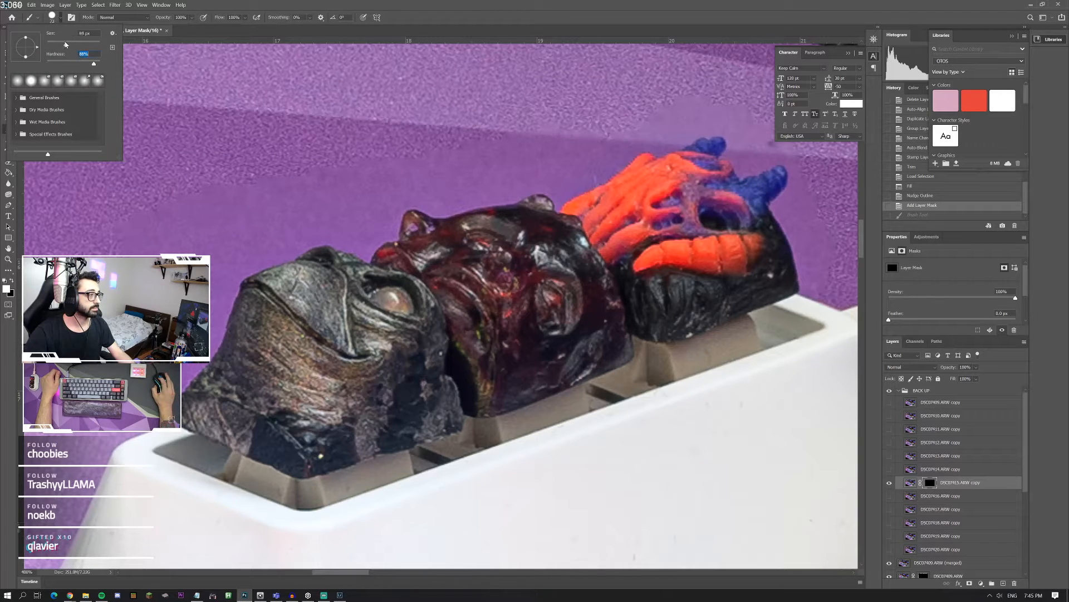
left_click(343, 211)
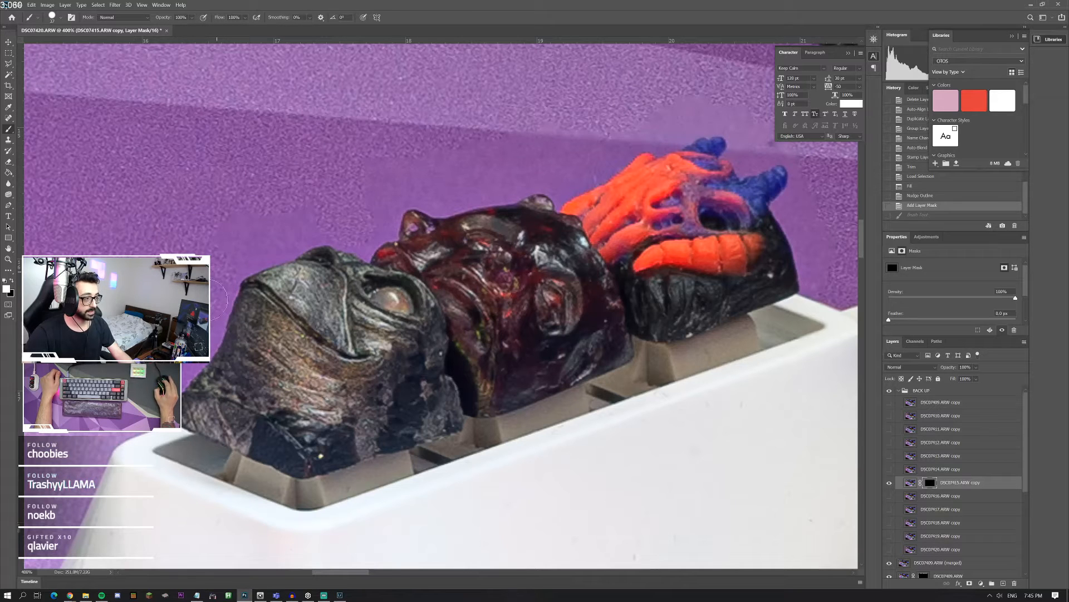
left_click(203, 315)
left_click(202, 323)
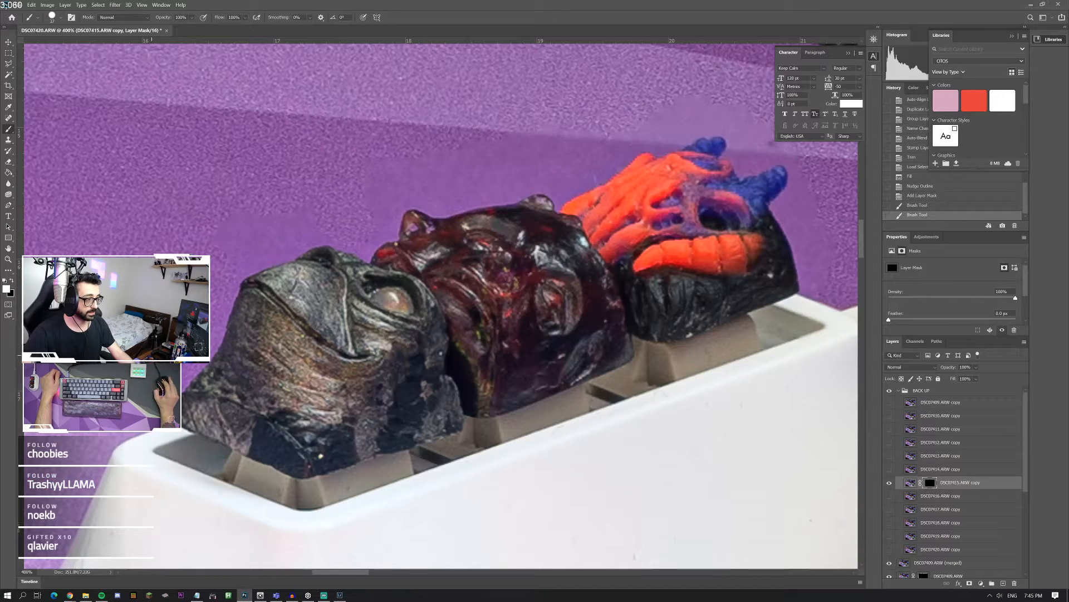
left_click(207, 282)
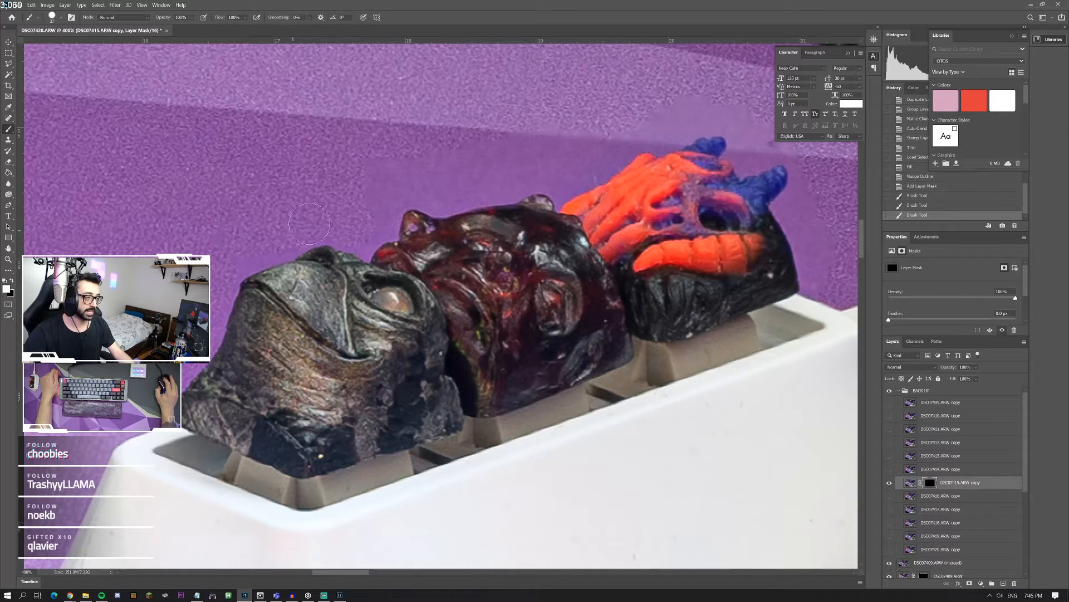
left_click(247, 242)
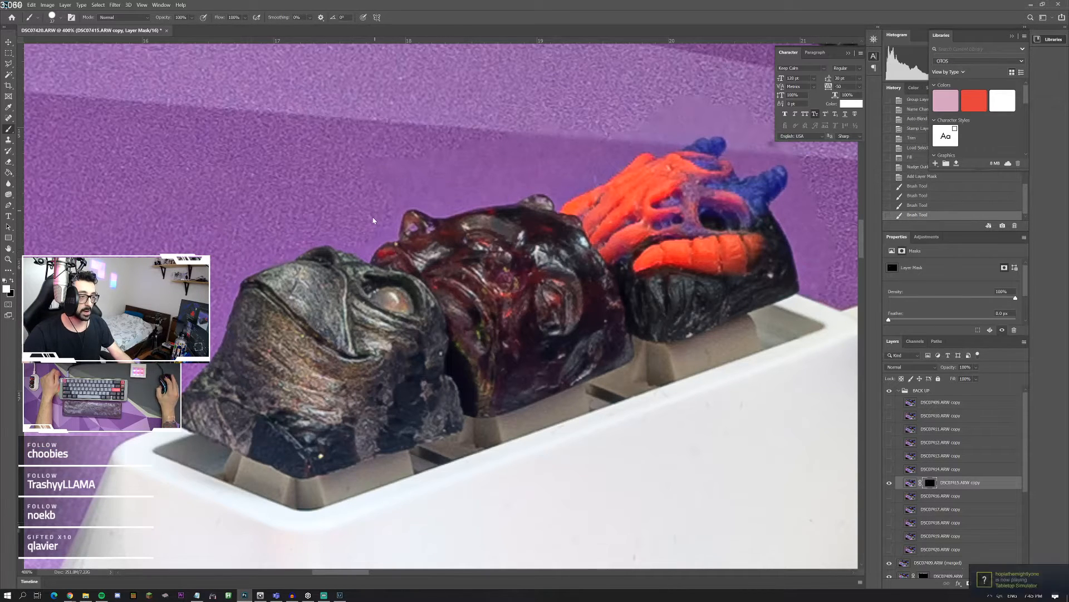
Step: Paint white on the mask along the mat behind the dark red keycap and around the orange and blue keycap
left_click(411, 188)
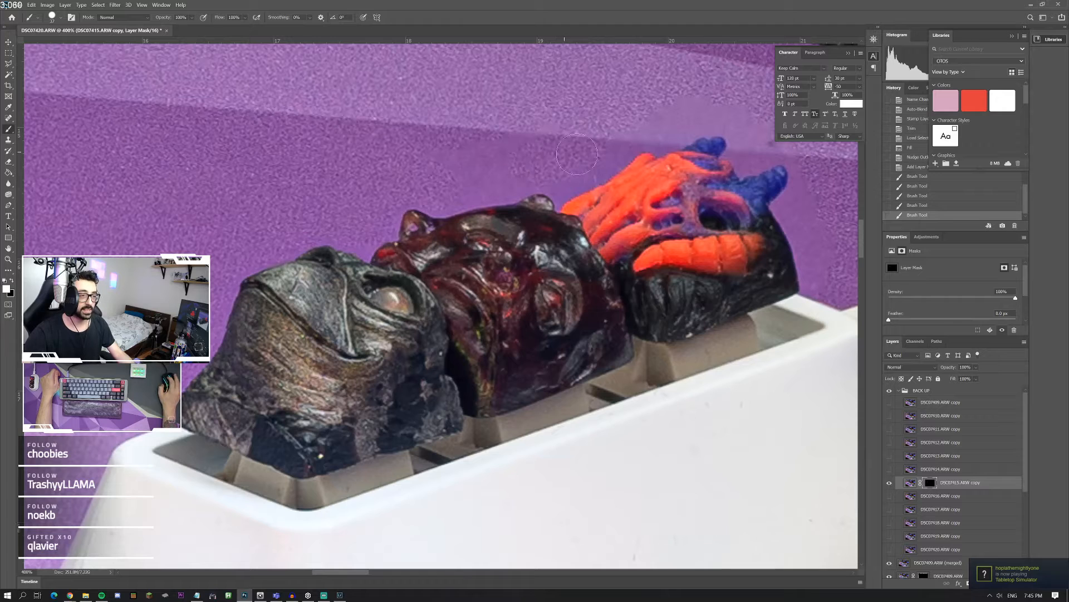
left_click(508, 175)
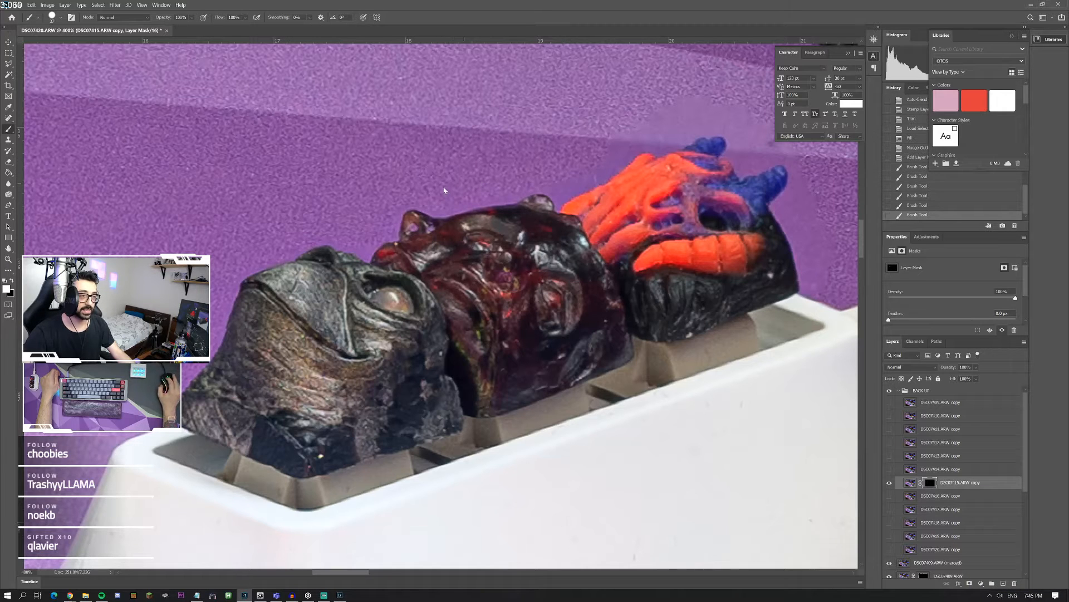
left_click_drag(456, 190, 573, 170)
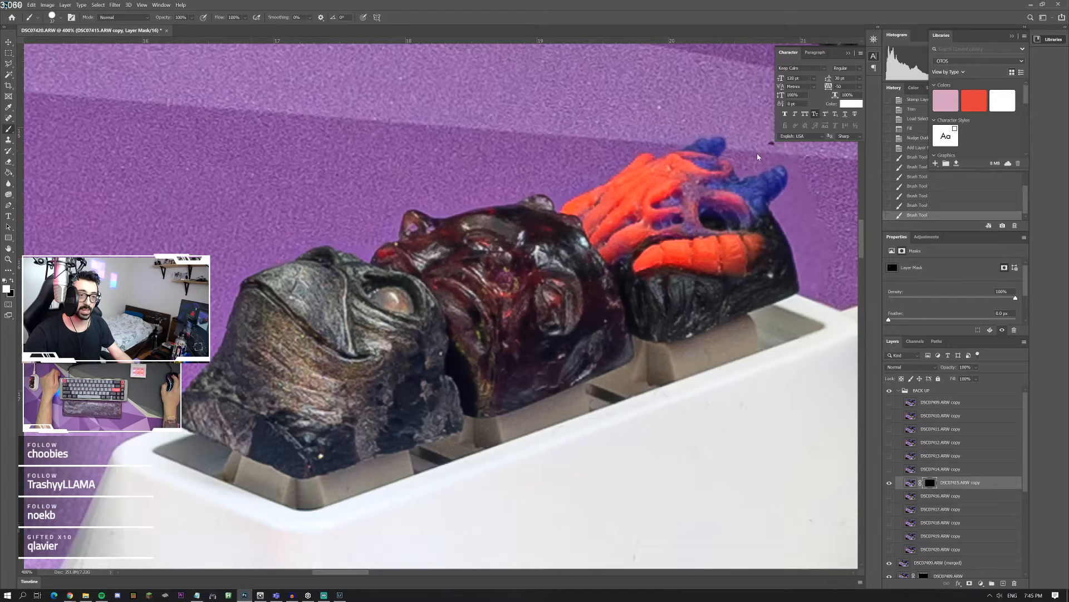
mouse_move(766, 158)
left_mouse_down()
mouse_move(800, 167)
mouse_move(812, 206)
mouse_move(801, 208)
left_mouse_up()
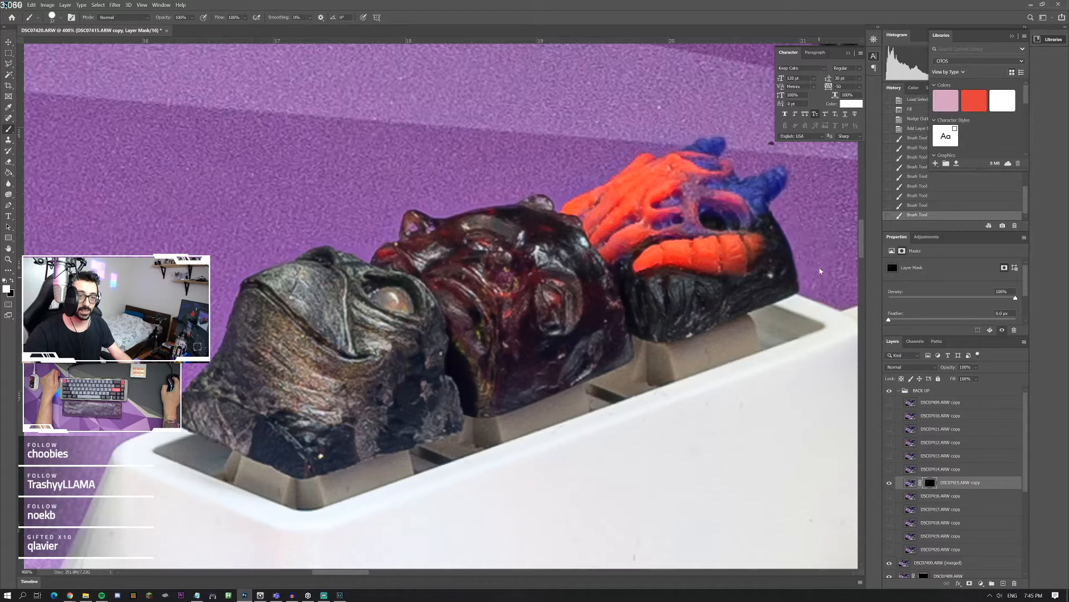
left_click(820, 271)
scroll(285, 348, "left", 2)
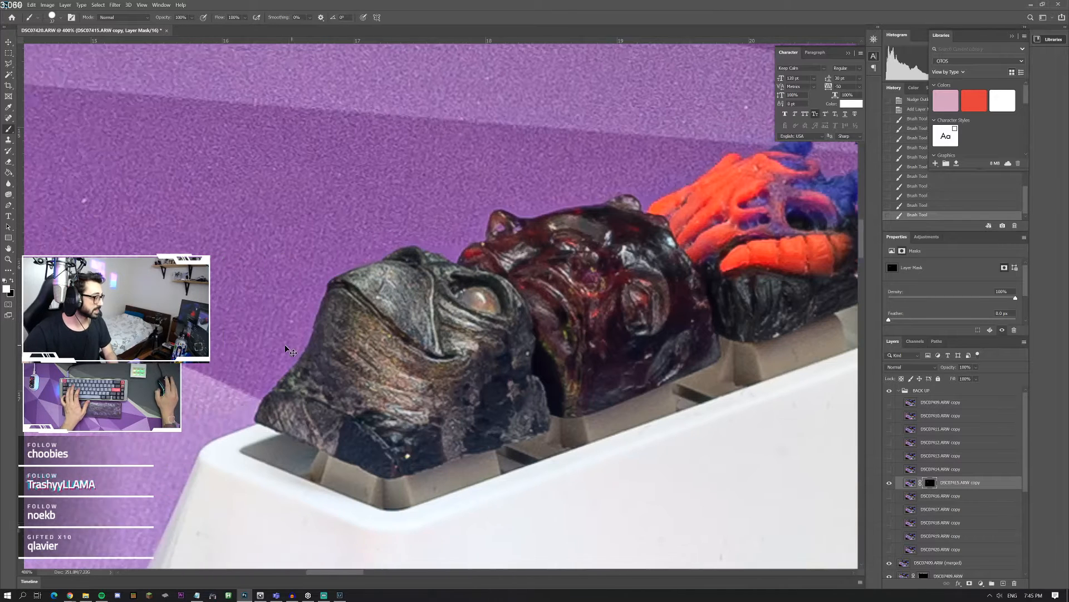
Step: Undo the last mask stroke and paint white on the mask over the mat just behind the dark red keycap
scroll(290, 352, "left", 3)
scroll(290, 352, "down", 2)
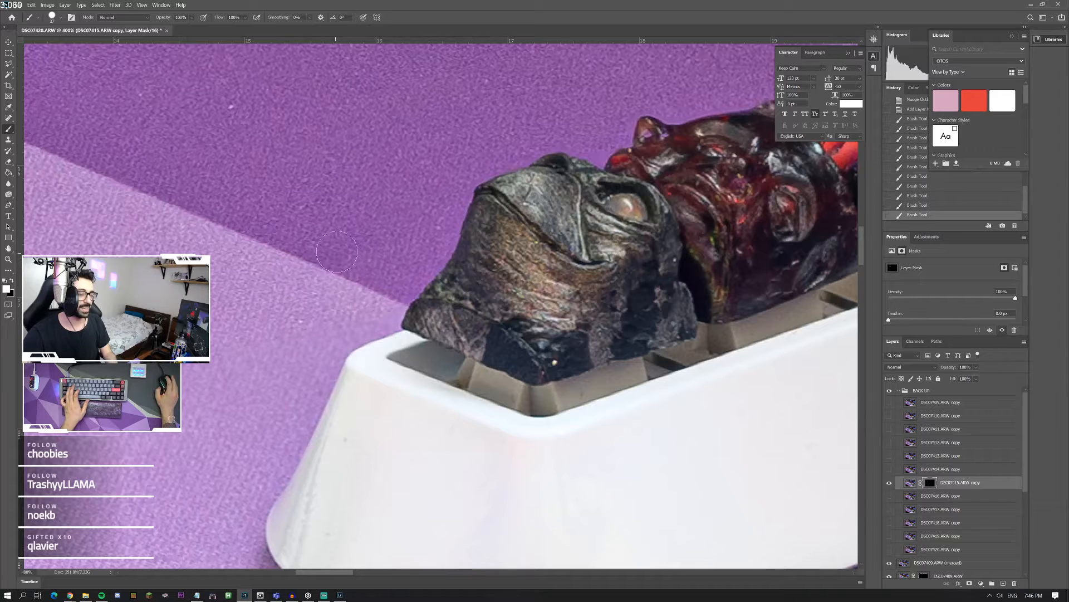
scroll(366, 258, "down", 1)
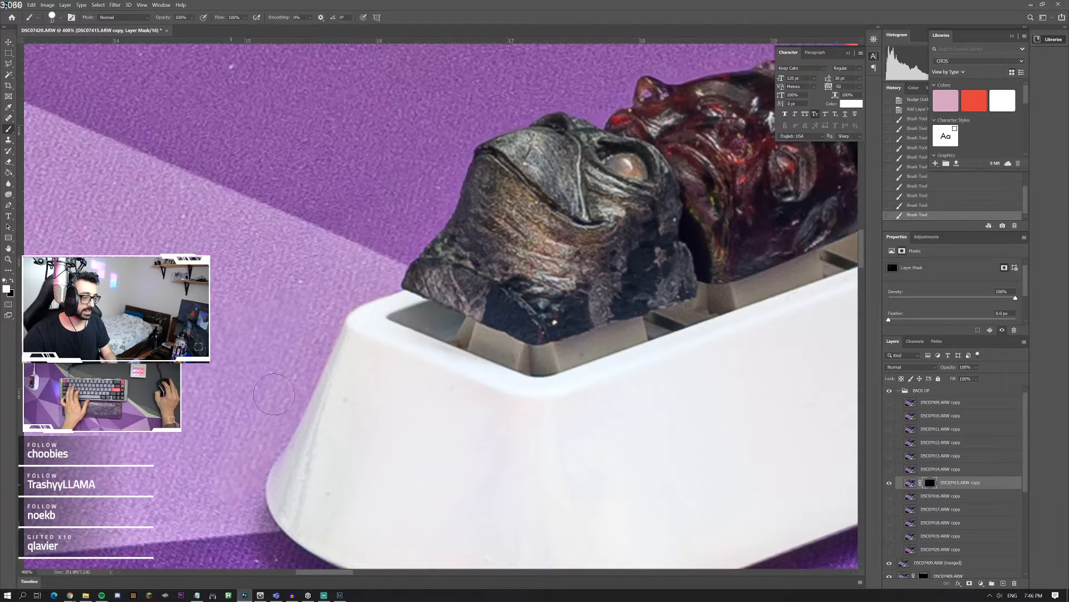
scroll(259, 298, "left", 3)
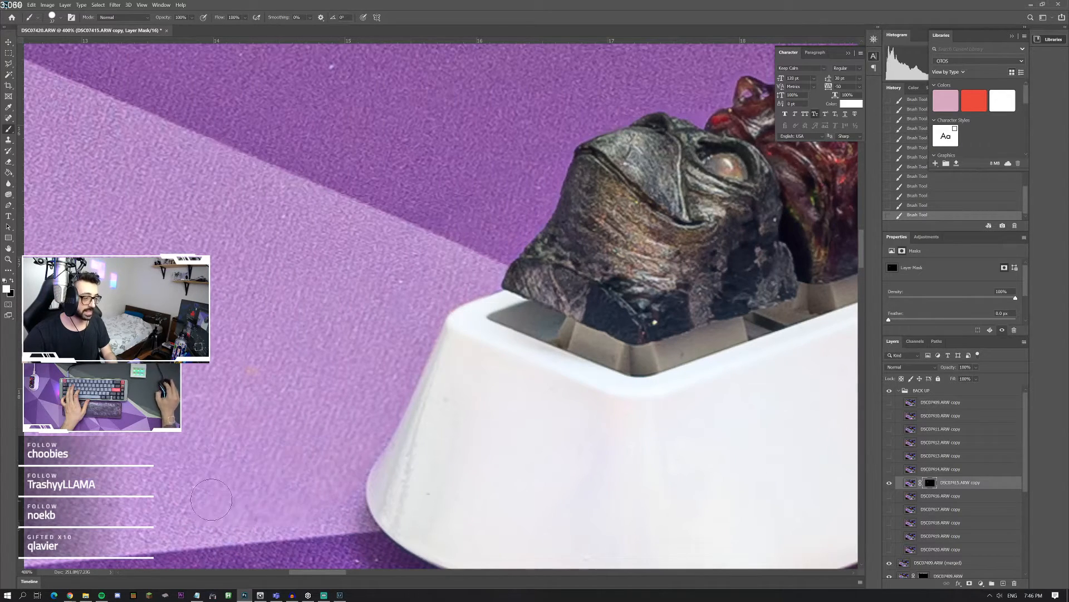
scroll(385, 362, "up", 3)
key("ctrl+z")
scroll(393, 302, "right", 3)
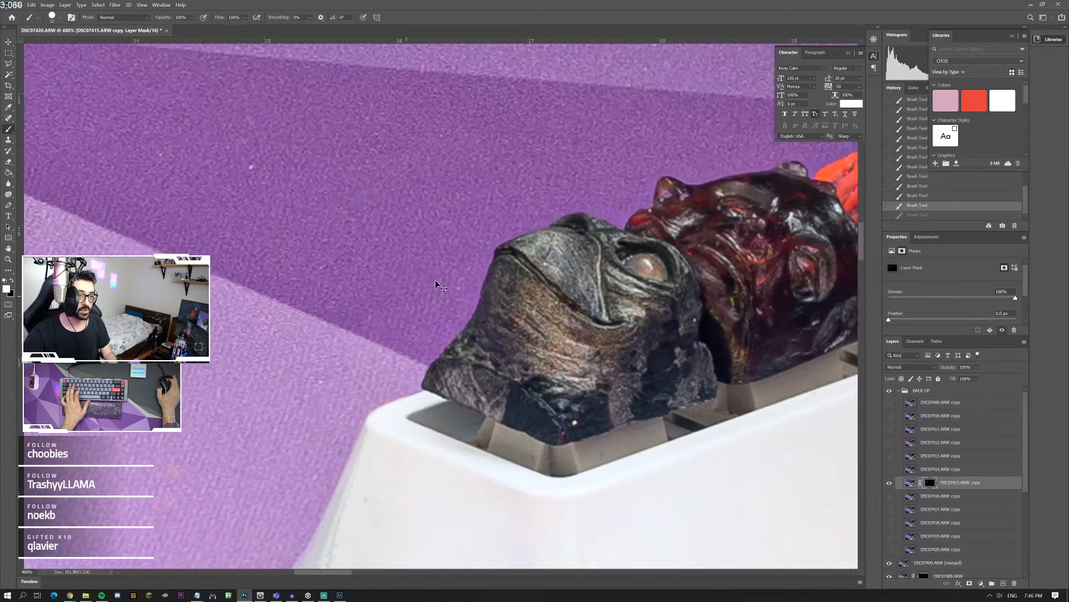
left_click_drag(725, 152, 668, 156)
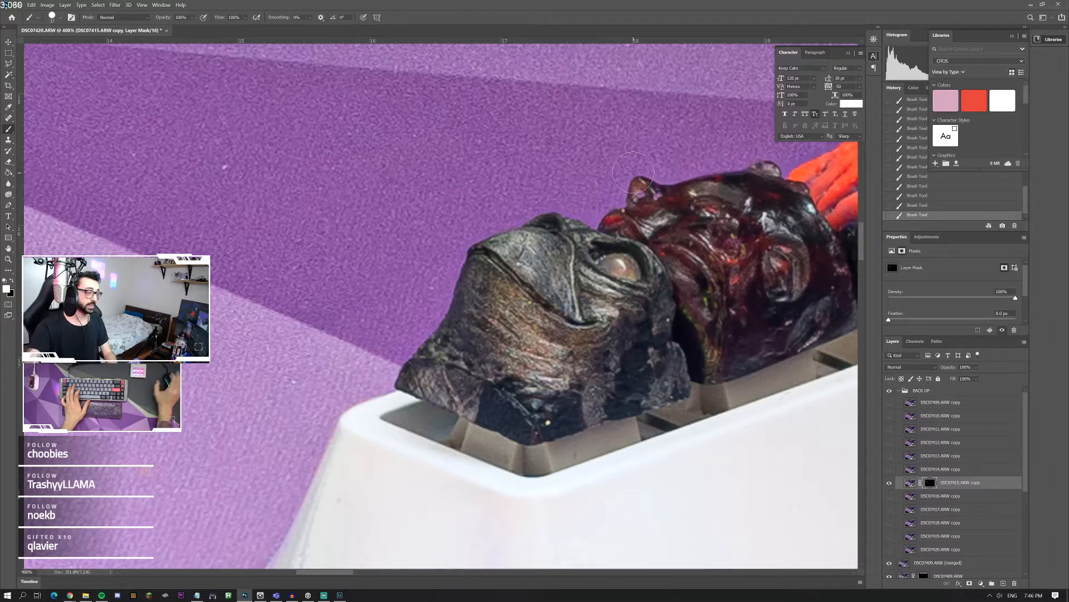
scroll(604, 170, "right", 6)
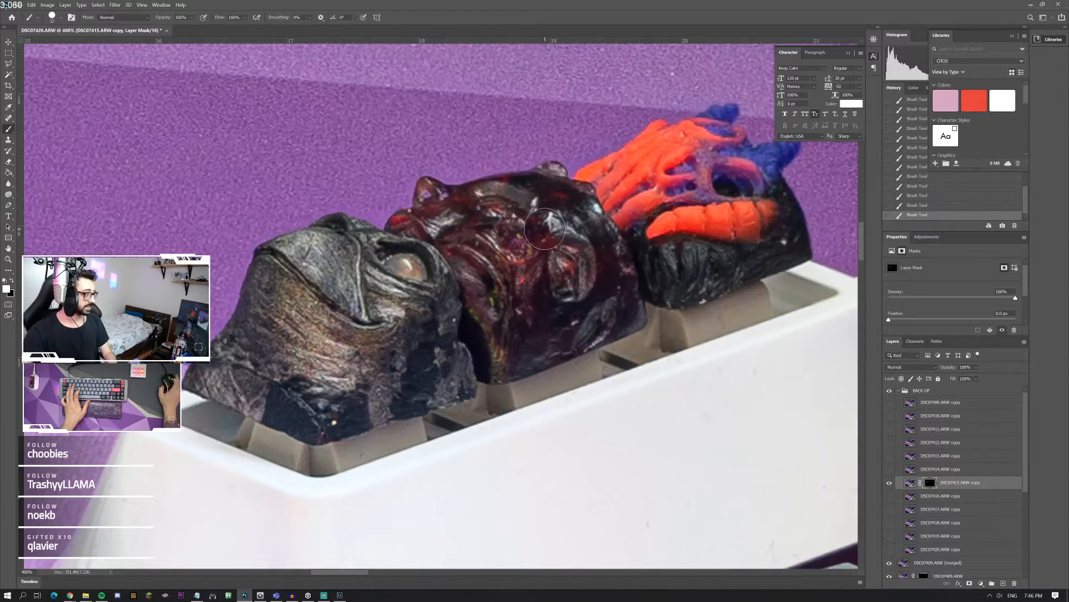
Step: Examine the mat around the orange and blue keycap, the white cable and the keyboard's Control-key corner for blurry blend areas
scroll(548, 227, "up", 3)
scroll(618, 163, "right", 2)
scroll(618, 163, "up", 2)
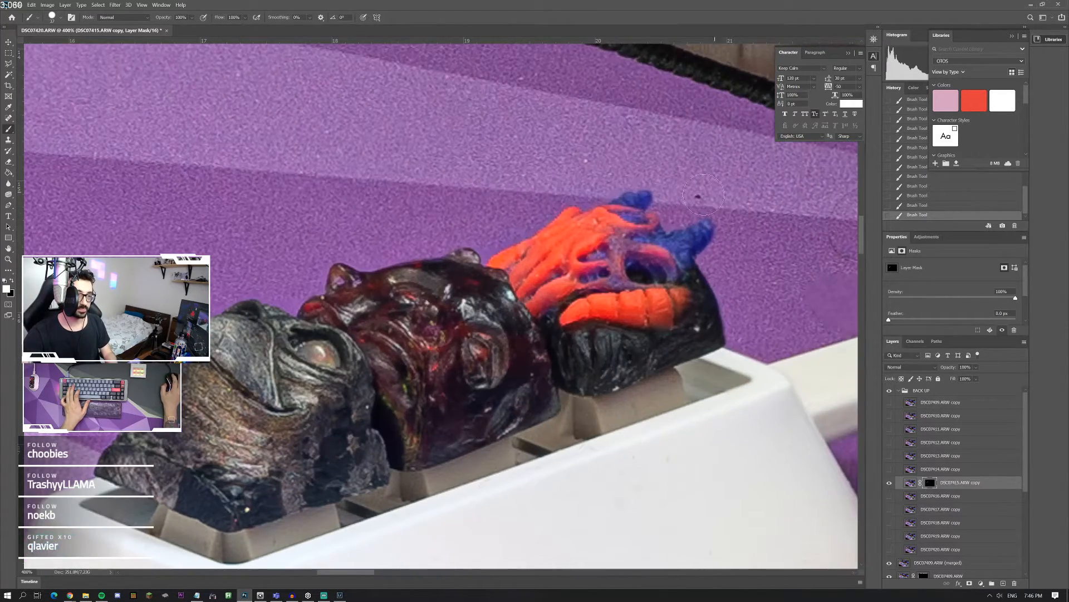
scroll(704, 195, "right", 5)
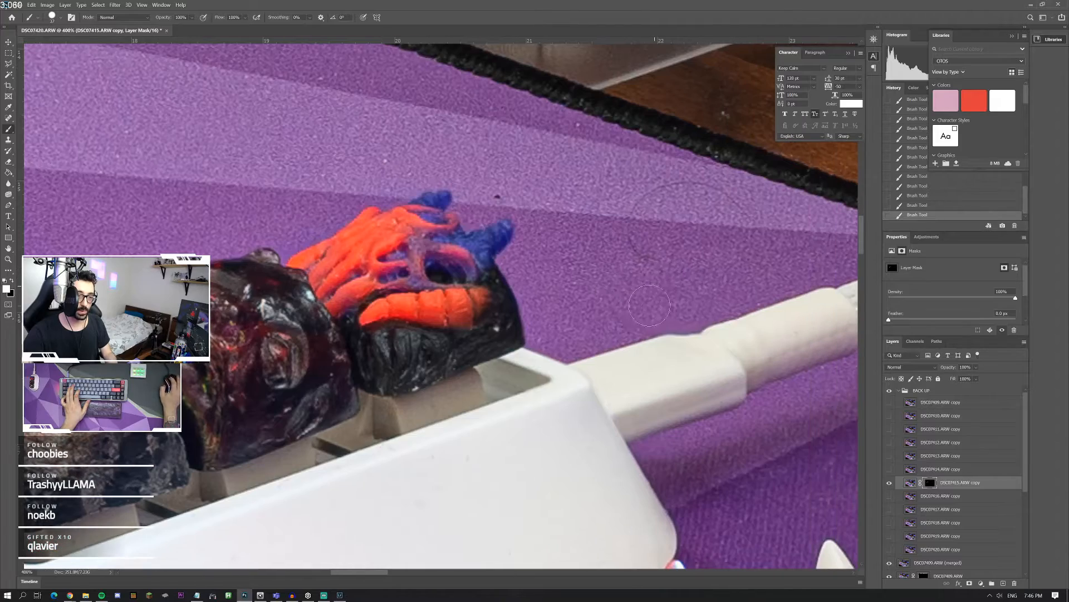
scroll(693, 305, "down", 1)
scroll(511, 367, "right", 2)
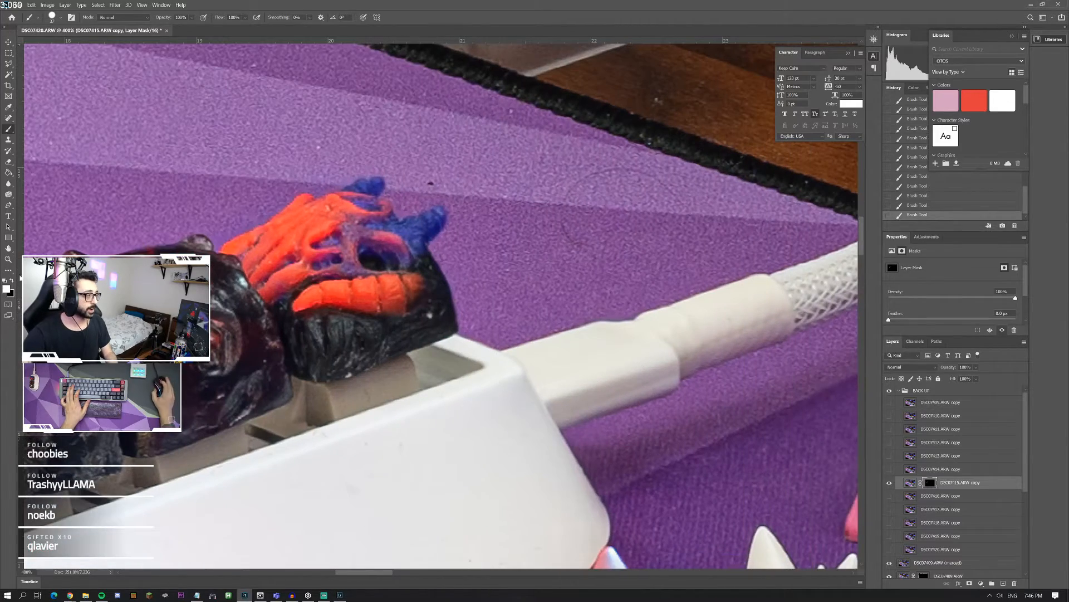
left_click(8, 259)
left_click(206, 298)
left_click(360, 426)
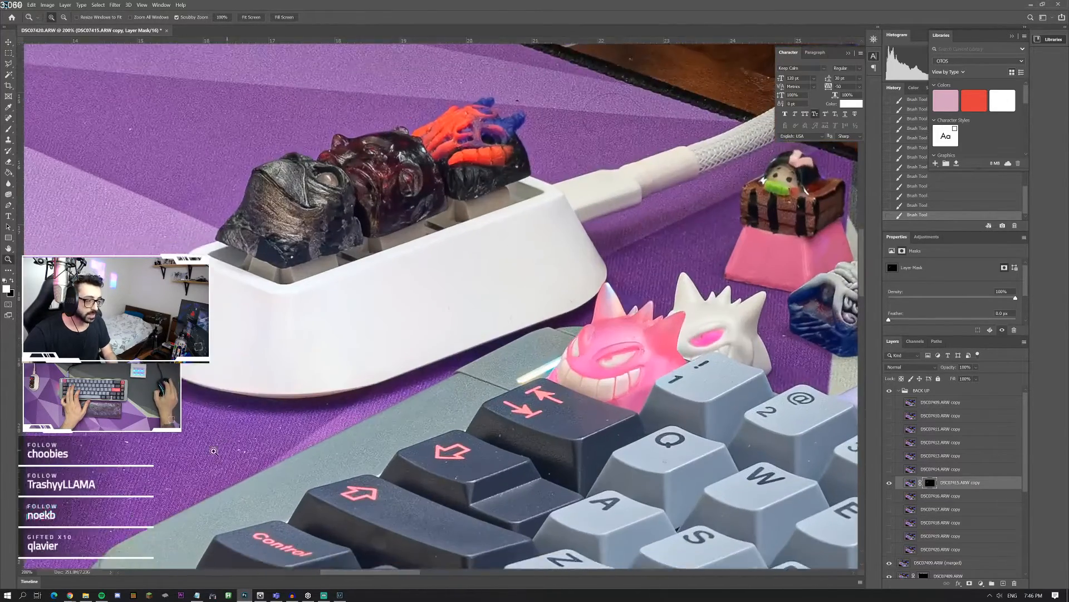
scroll(158, 459, "down", 5)
scroll(161, 463, "down", 5)
scroll(162, 462, "left", 4)
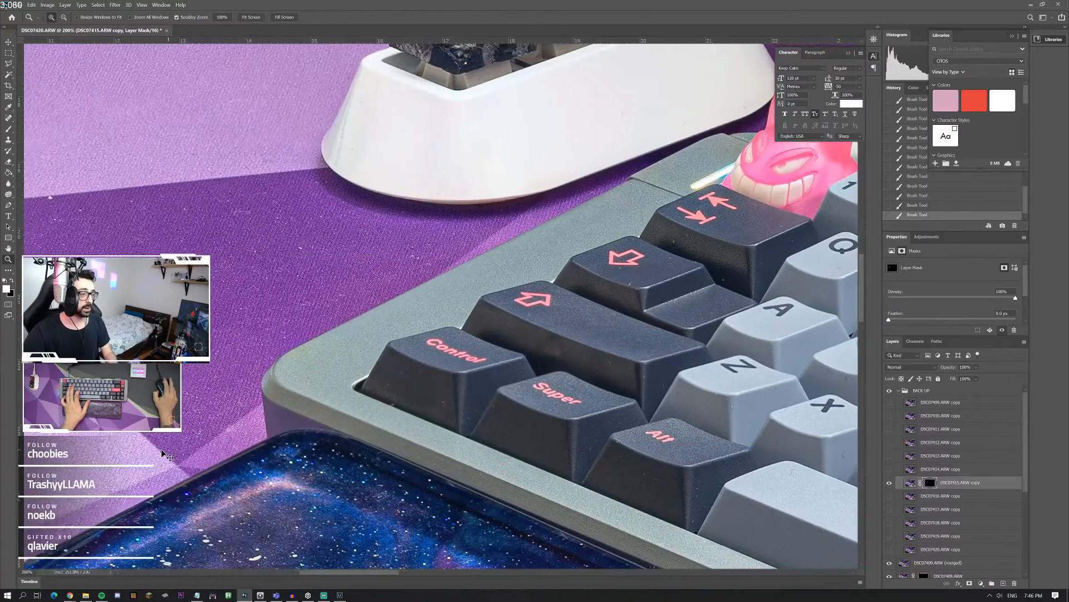
Step: Examine the galaxy wrist rest and the mat along its edges for blurry blend areas
scroll(161, 455, "down", 5)
scroll(161, 455, "right", 2)
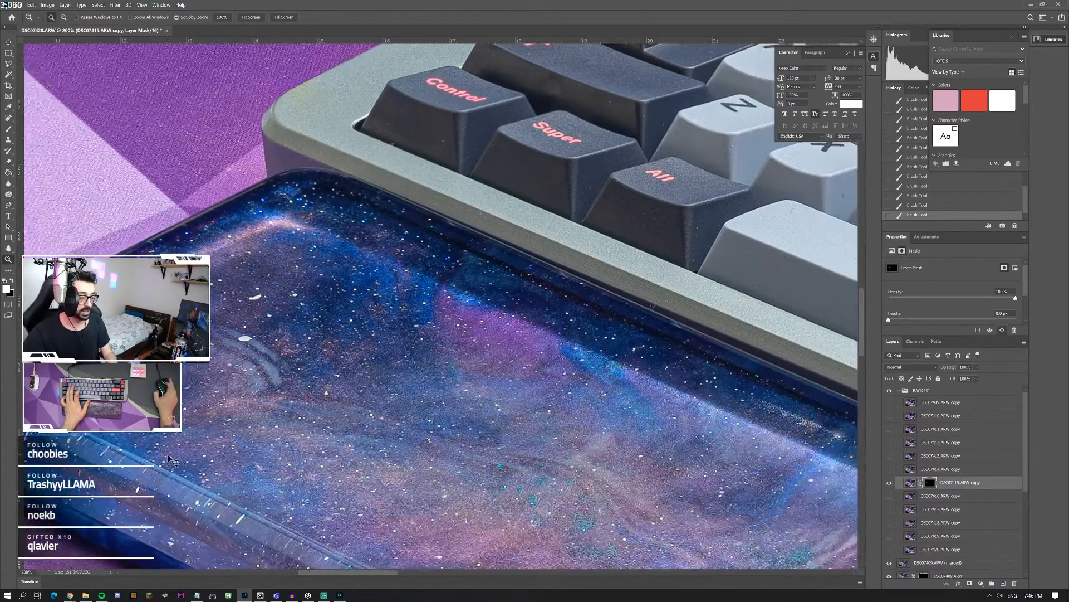
scroll(330, 460, "right", 14)
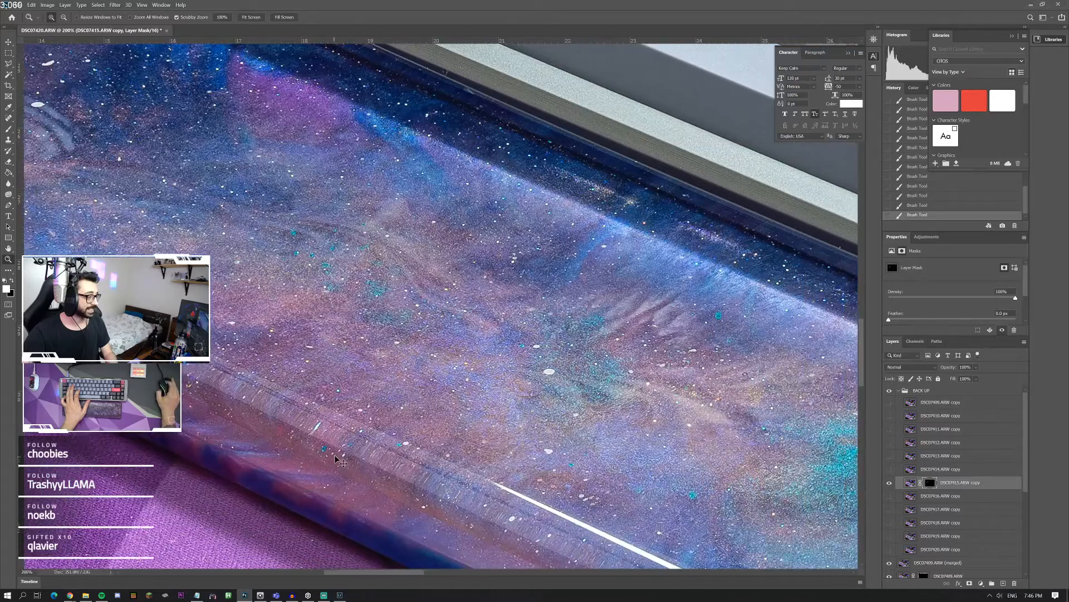
scroll(341, 450, "down", 2)
scroll(341, 450, "right", 9)
scroll(344, 454, "down", 6)
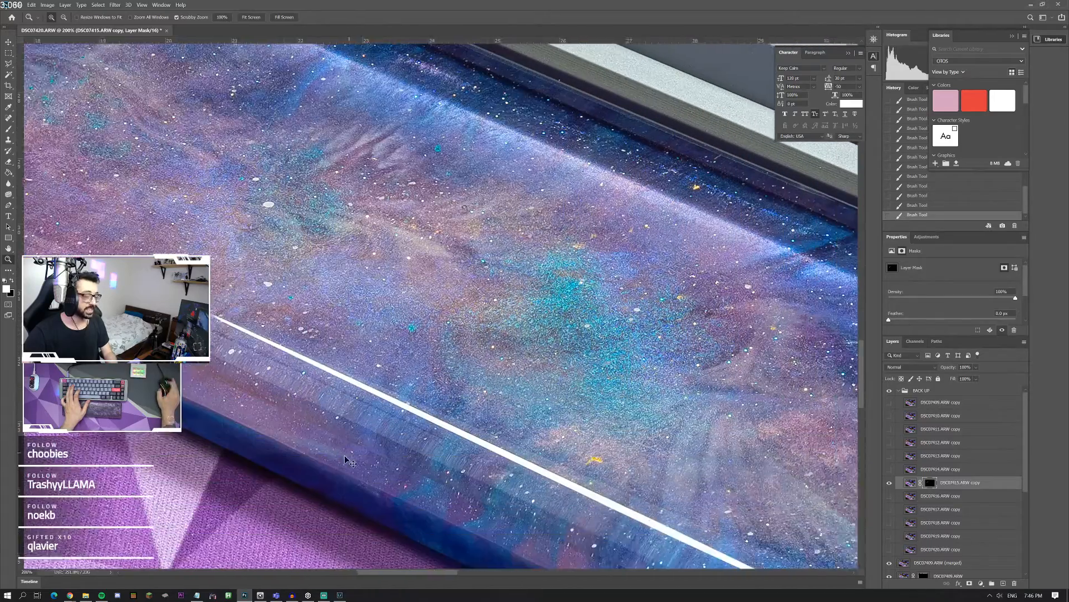
scroll(349, 459, "right", 9)
scroll(356, 456, "down", 6)
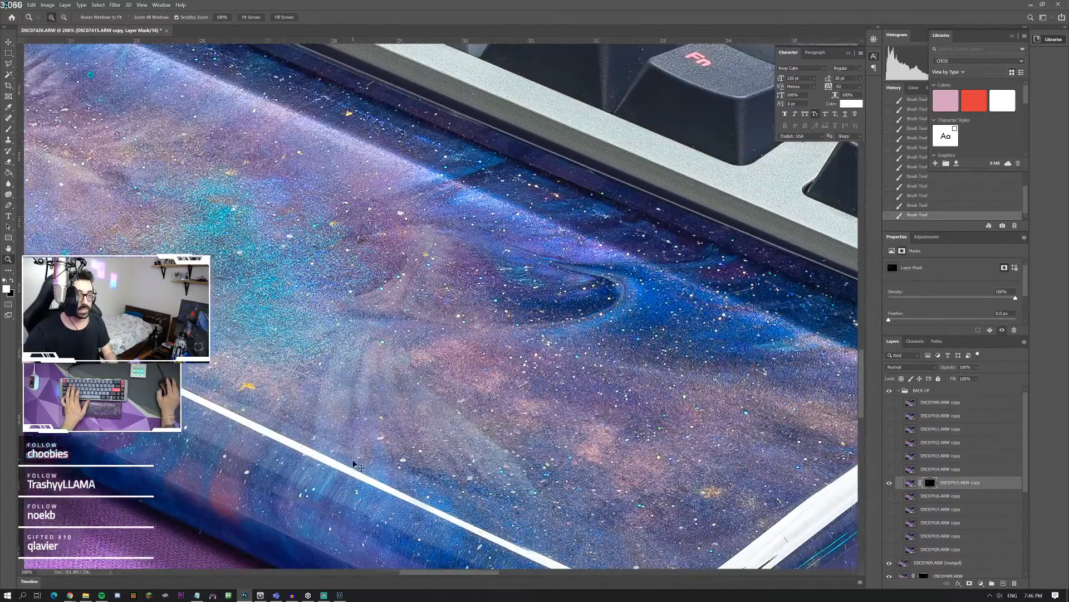
scroll(364, 452, "right", 14)
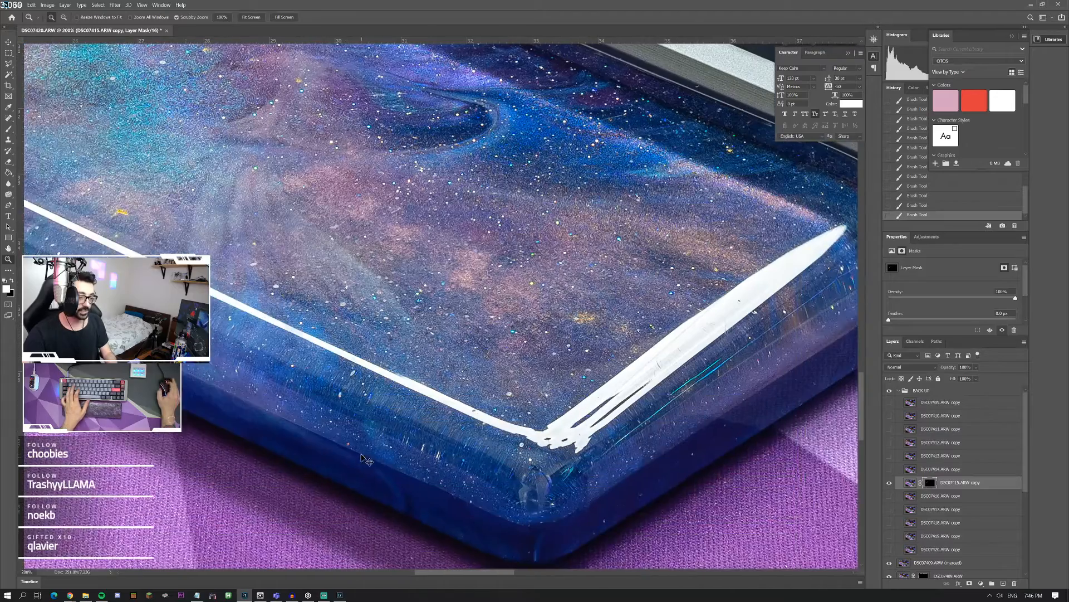
scroll(368, 454, "right", 10)
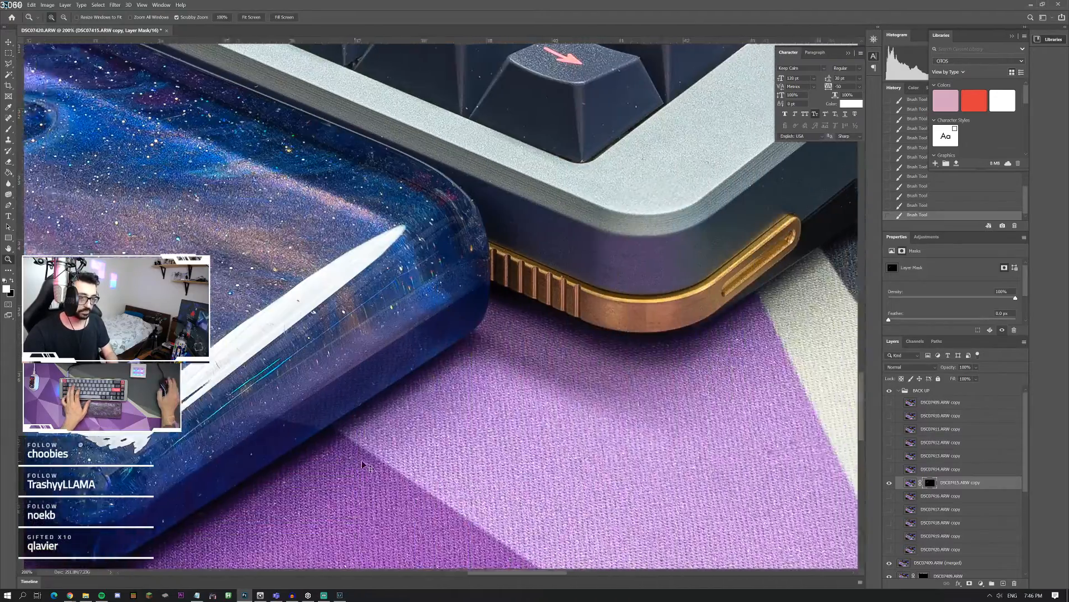
Step: Examine the keyboard from its gold-trimmed corner past the X key to the number row beside the coiled cable for blur
scroll(449, 332, "up", 7)
scroll(446, 340, "right", 2)
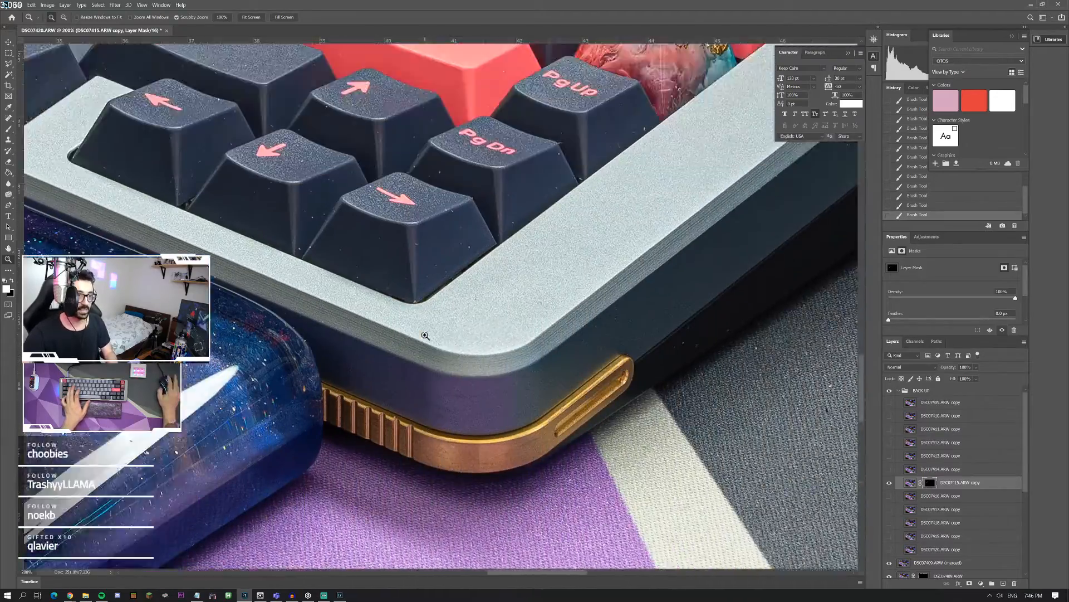
scroll(443, 345, "right", 4)
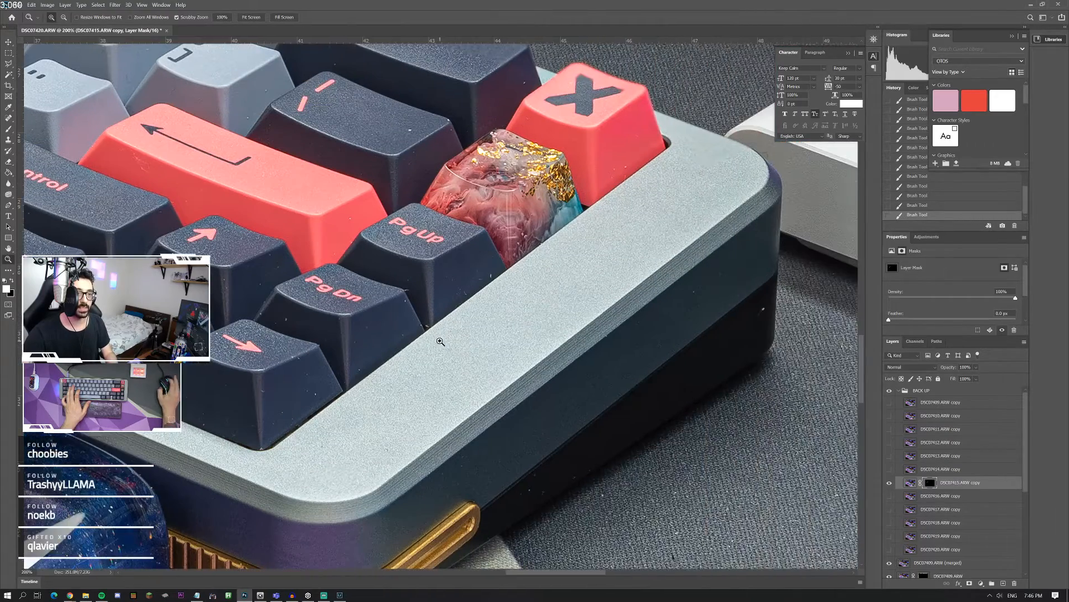
scroll(440, 346, "up", 8)
scroll(438, 346, "up", 2)
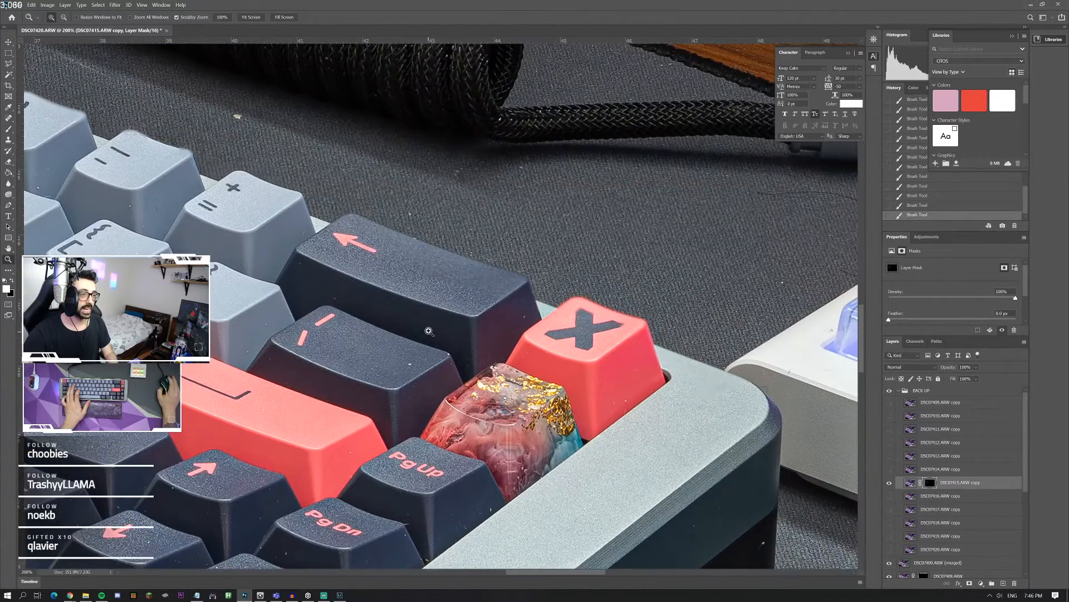
left_click(484, 310)
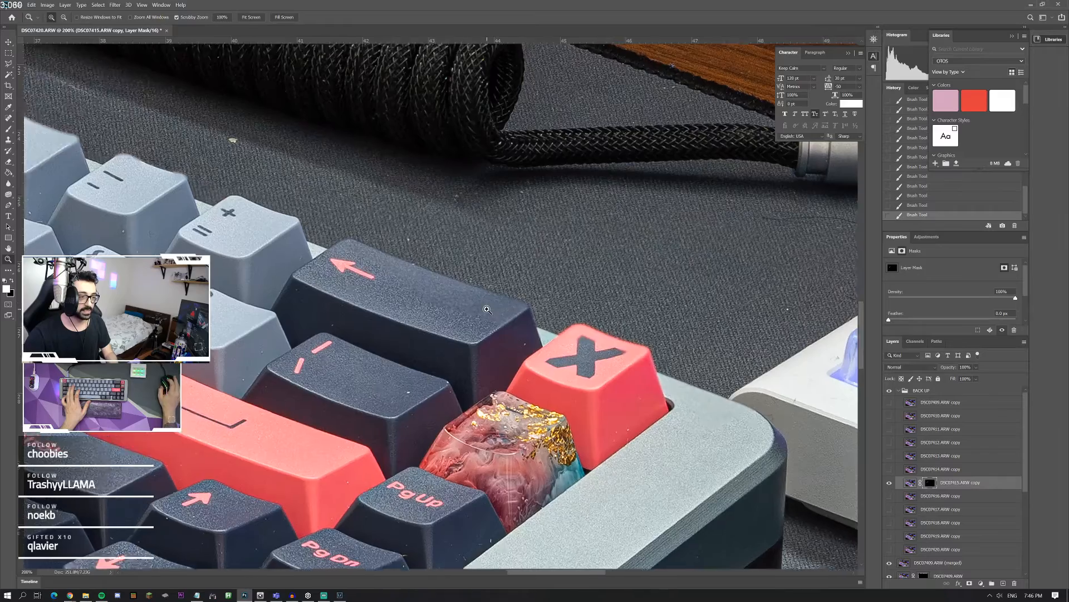
left_click(484, 311)
left_click(484, 311)
left_click(484, 311)
left_click(484, 310)
left_click(484, 311)
left_click(485, 311)
left_click(485, 311)
left_click(484, 311)
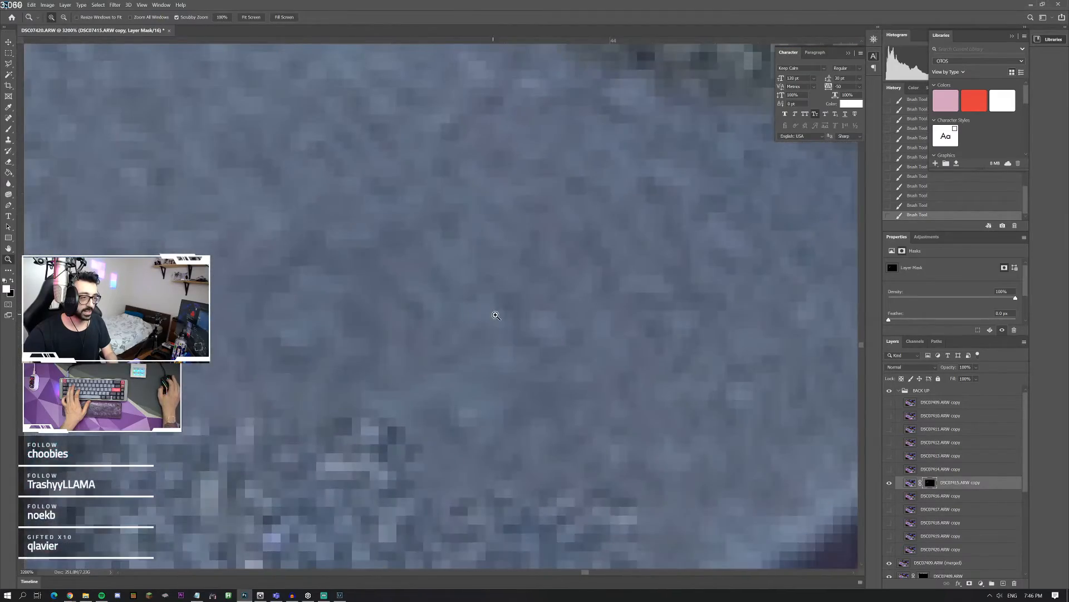
right_click(495, 314)
left_click(500, 320)
left_click_drag(531, 356, 595, 409)
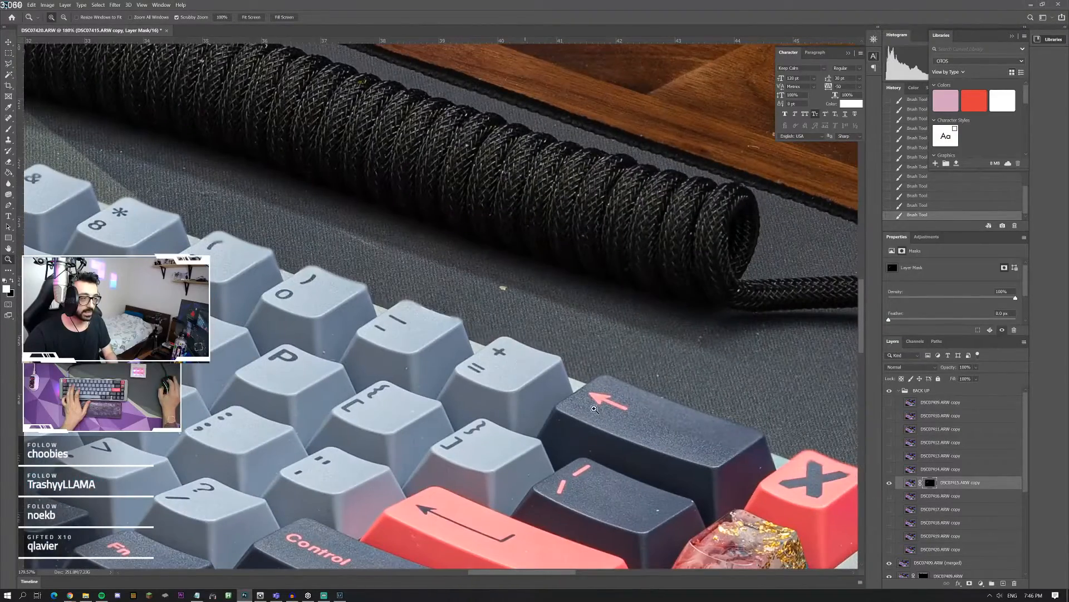
Step: Toggle the visibility of the DSC07414.ARW copy layer to compare its sharpness around the number-row keys, leaving it hidden
left_click(890, 478)
left_click(889, 473)
left_click(888, 473)
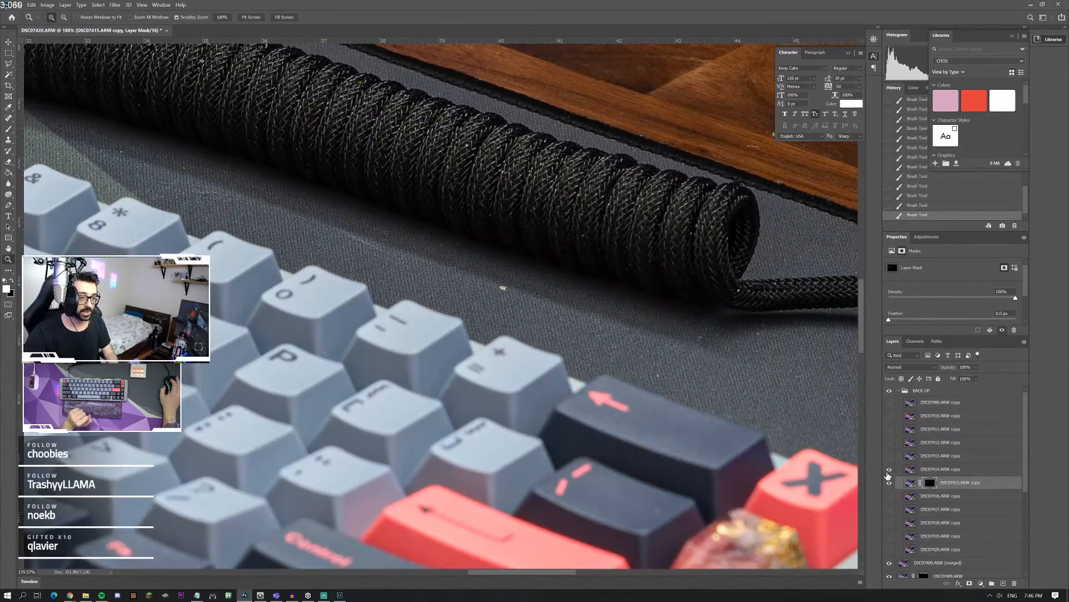
left_click(888, 473)
left_click(889, 473)
left_click(889, 470)
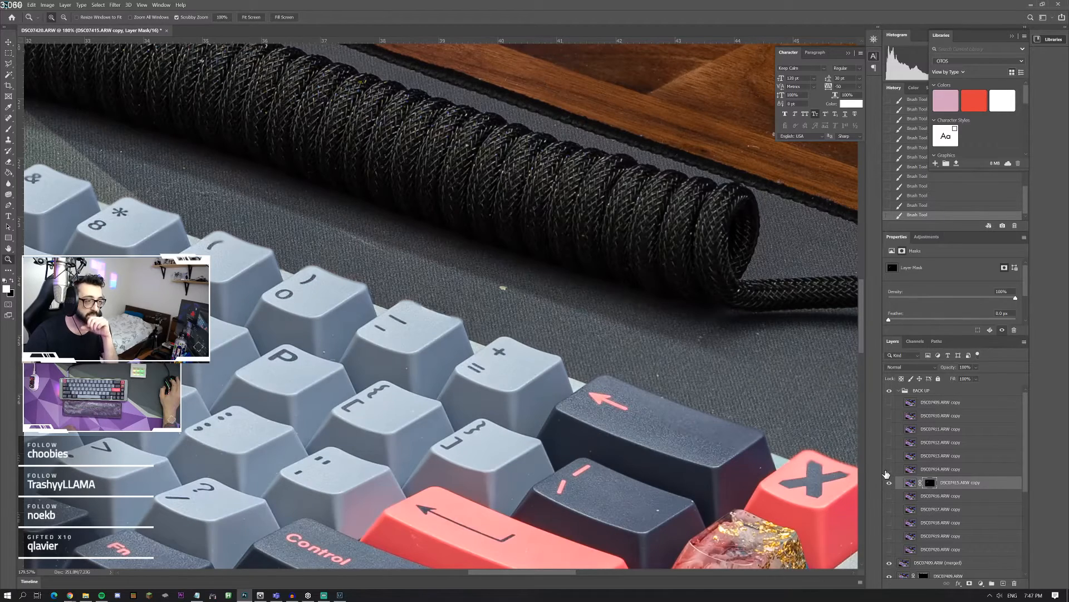
Step: Compare the lower backup layers one at a time over the blurry keys, leaving DSC07417.ARW copy visible
left_click(889, 508)
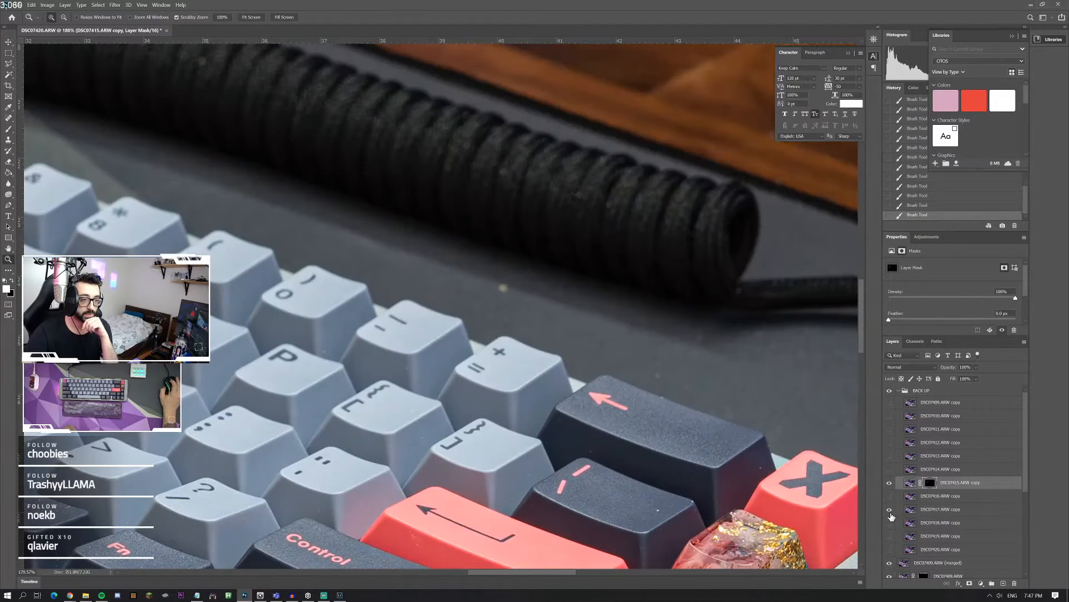
left_click(890, 511)
left_click(891, 524)
left_click(891, 538)
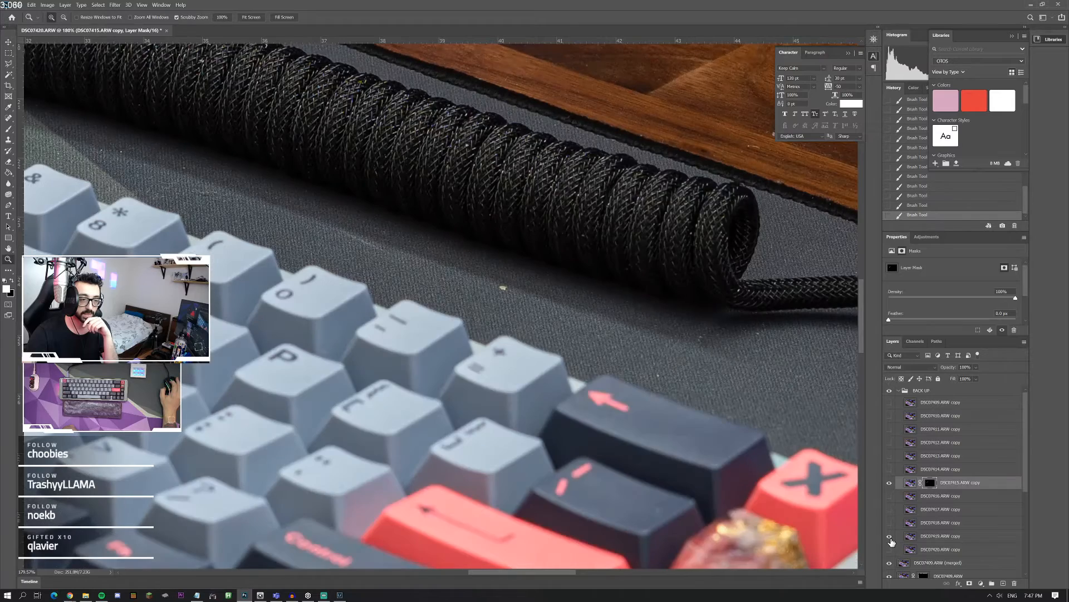
left_click(892, 552)
left_click(891, 551)
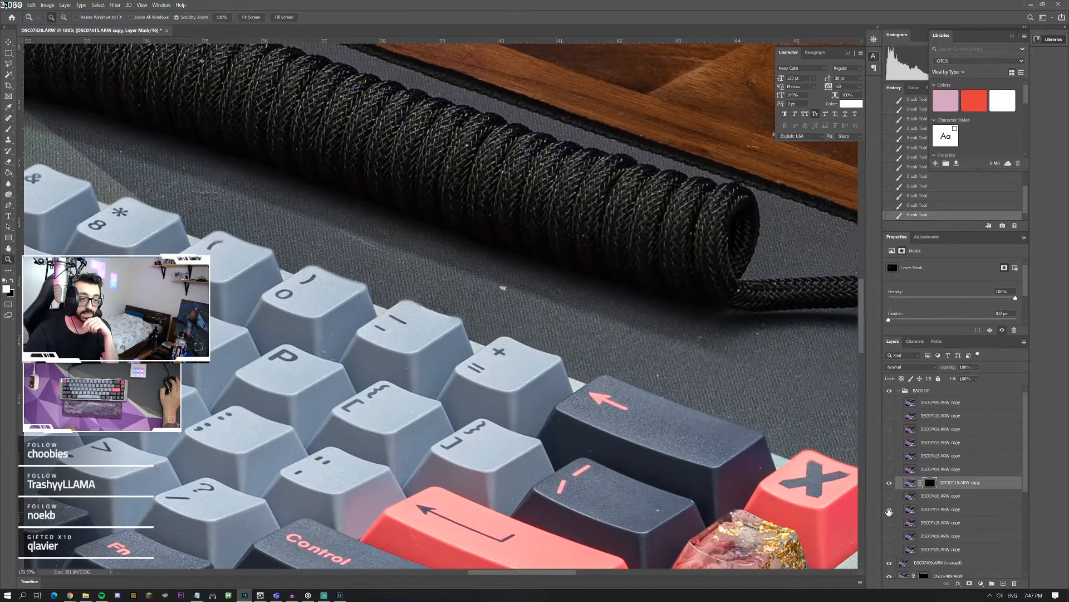
left_click(889, 510)
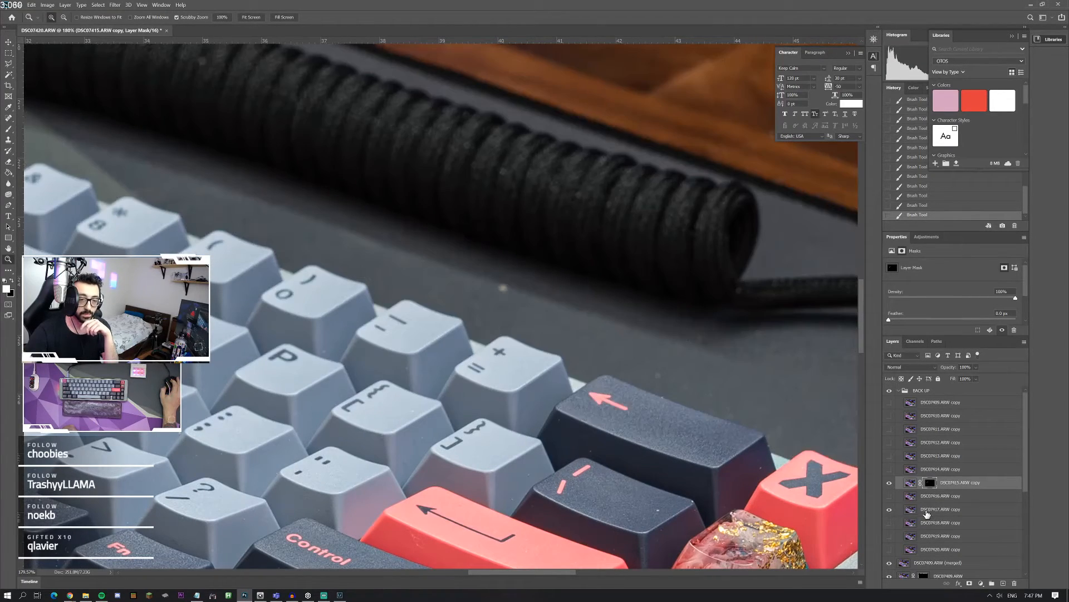
left_click(889, 510)
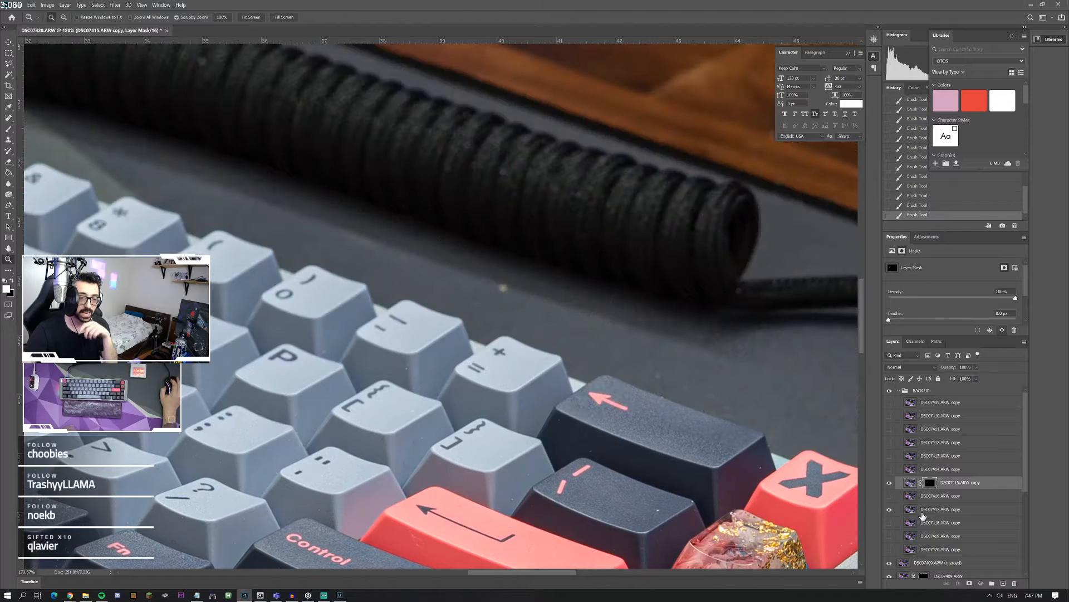
Step: Add a layer mask to DSC07417.ARW copy, fill it with black, and activate the Brush tool
left_click(925, 510)
left_click(969, 582)
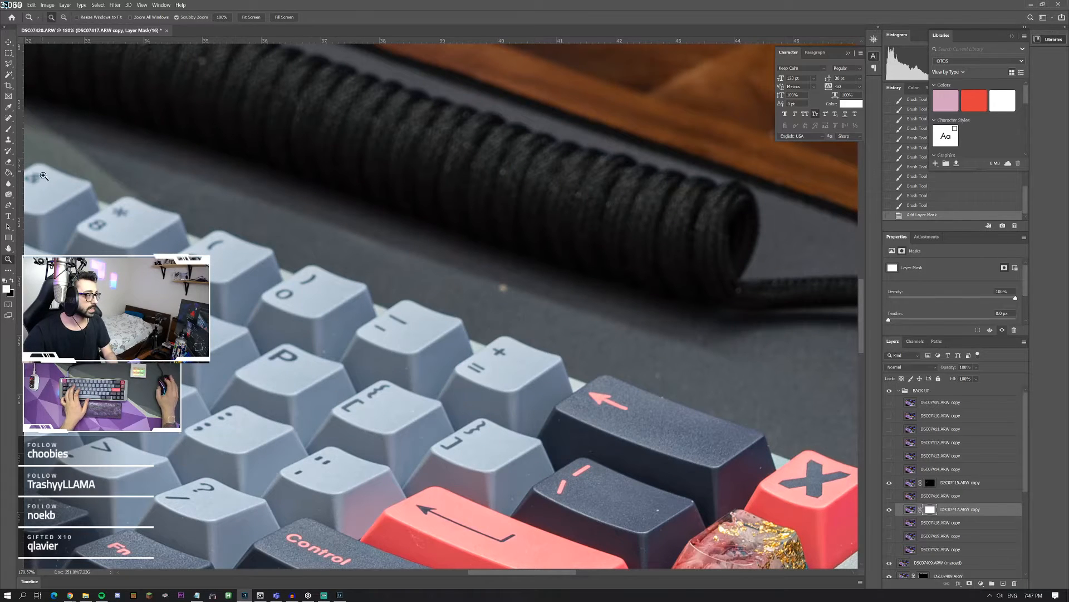
left_click(9, 174)
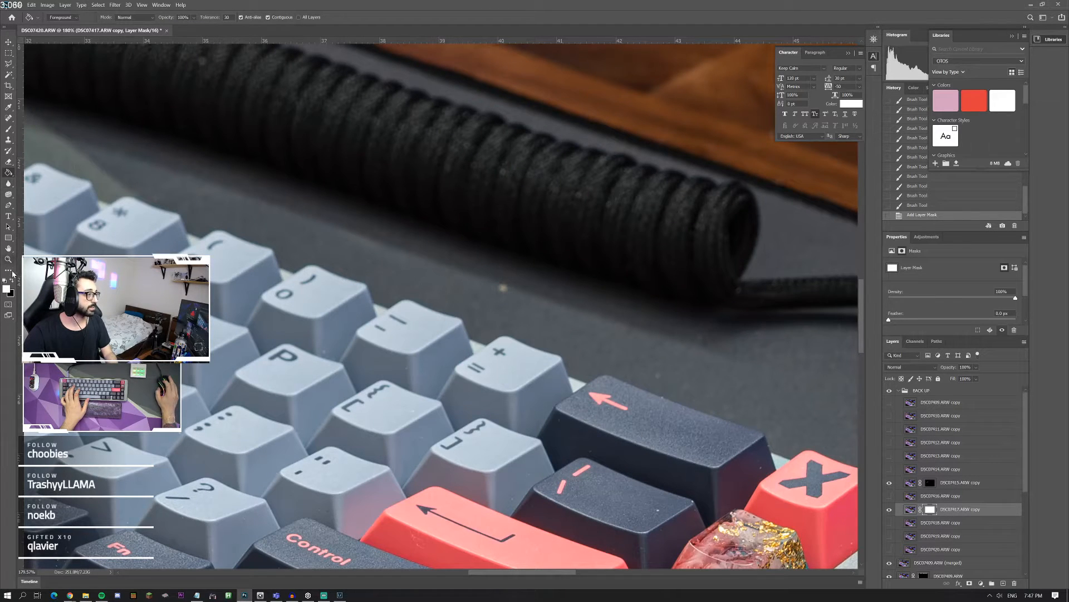
left_click(329, 323)
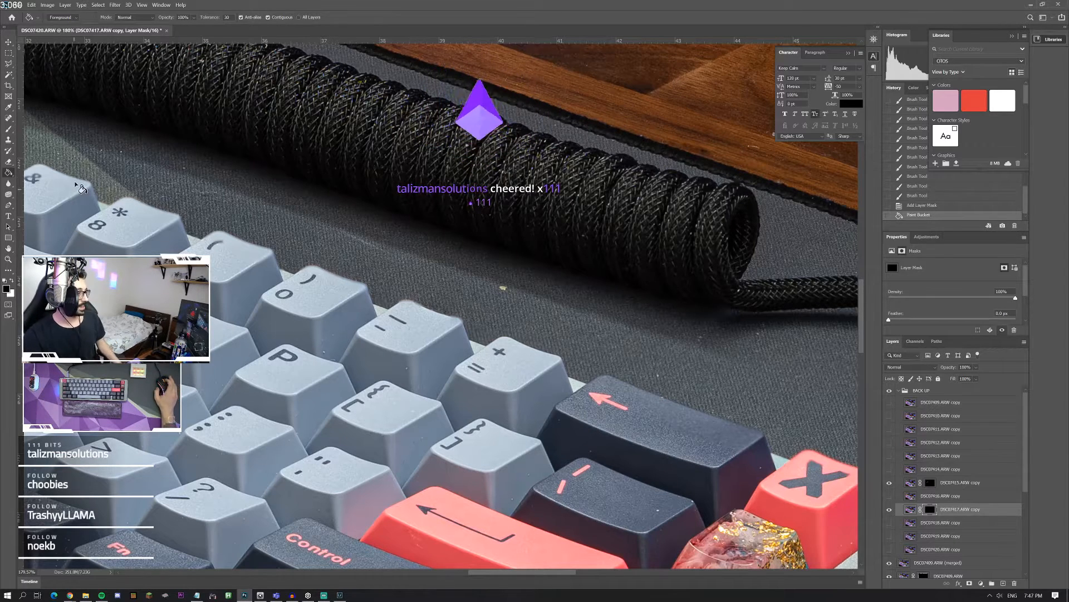
key("b")
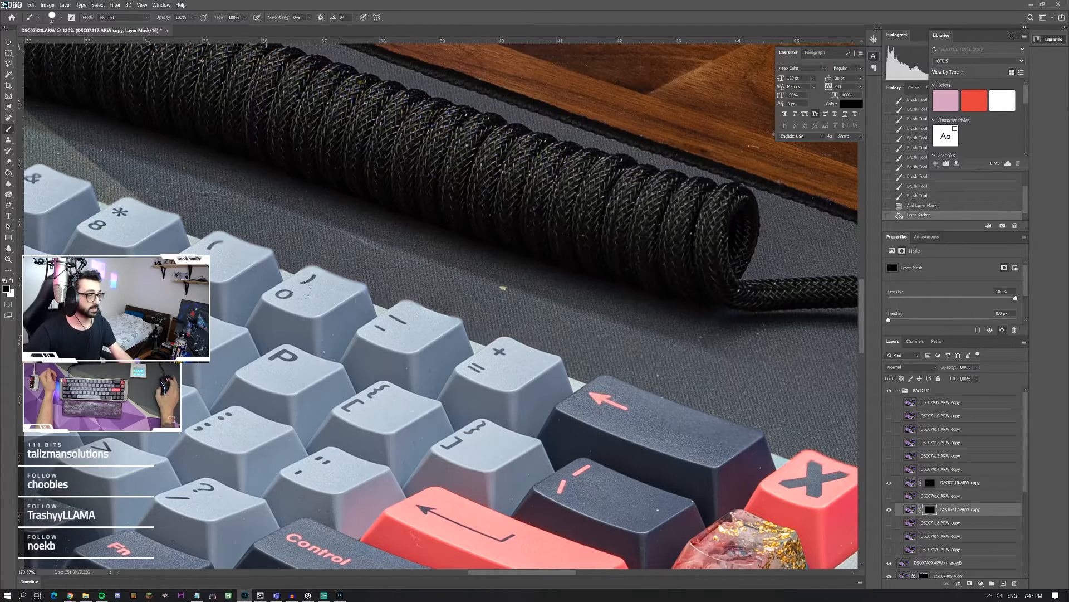
scroll(633, 351, "down", 5)
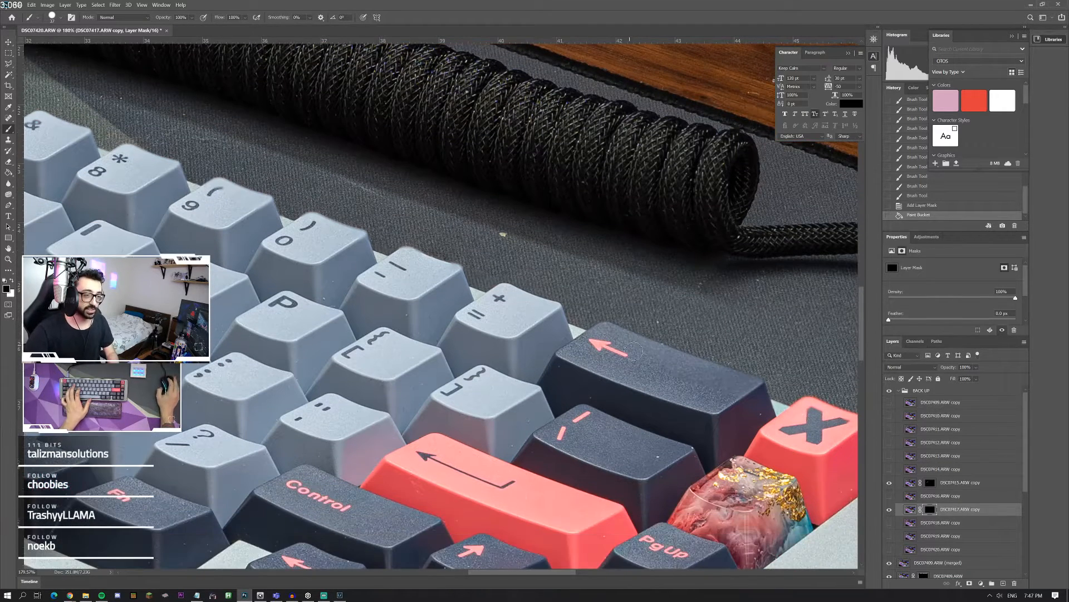
Step: Undo the last brush stroke on the DSC07417.ARW copy mask near the number-row keys
scroll(633, 351, "right", 5)
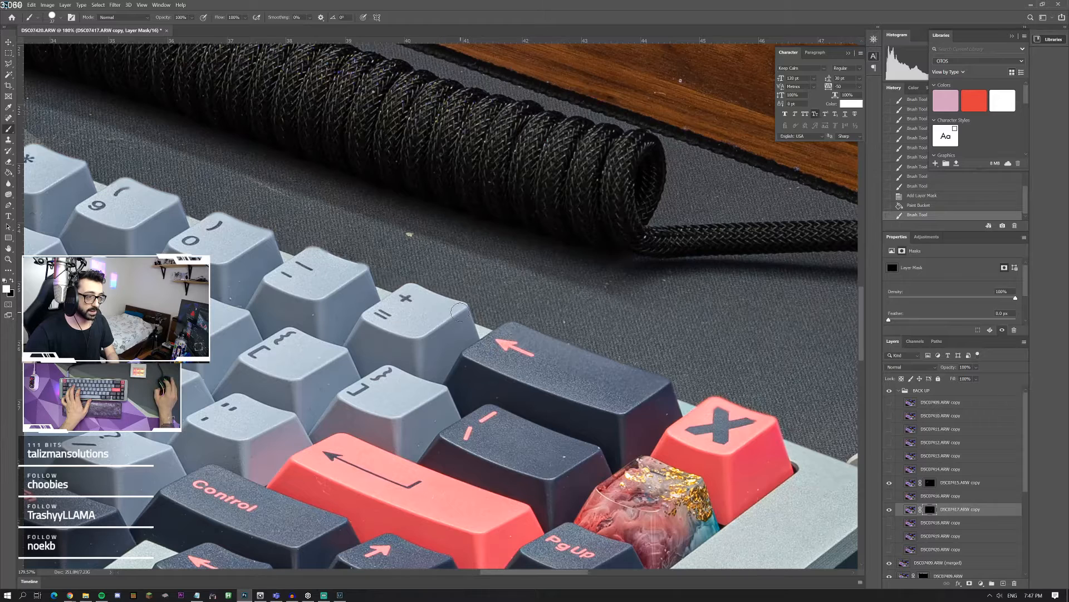
key("ctrl+z")
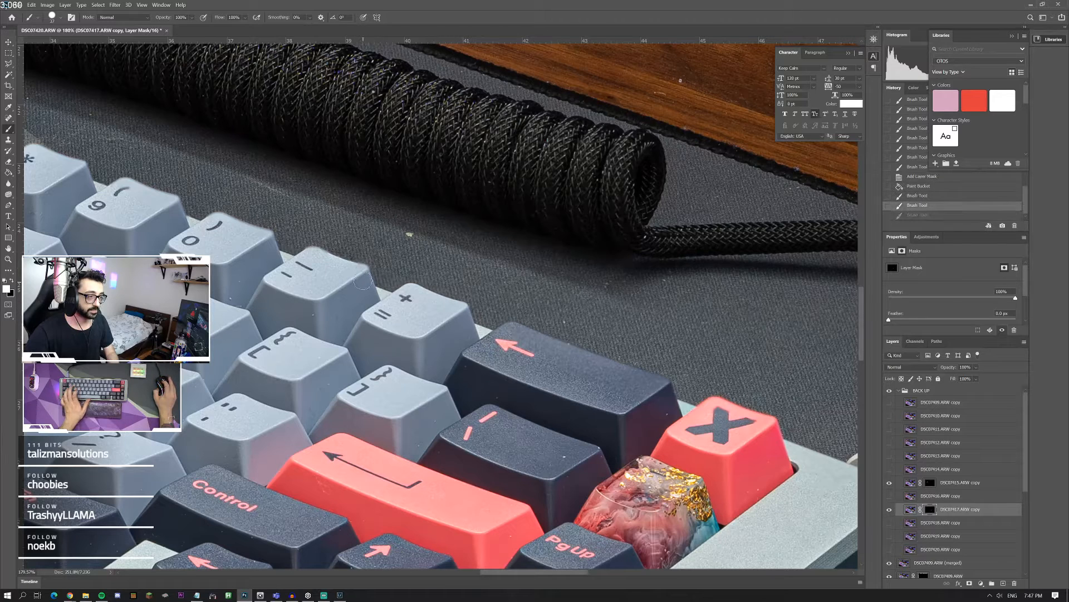
Step: Toggle the visibility of the unmasked backup layers around DSC07417.ARW copy to compare their sharpness over the keys and desk mat, leaving them hidden
left_click(890, 496)
left_click(891, 497)
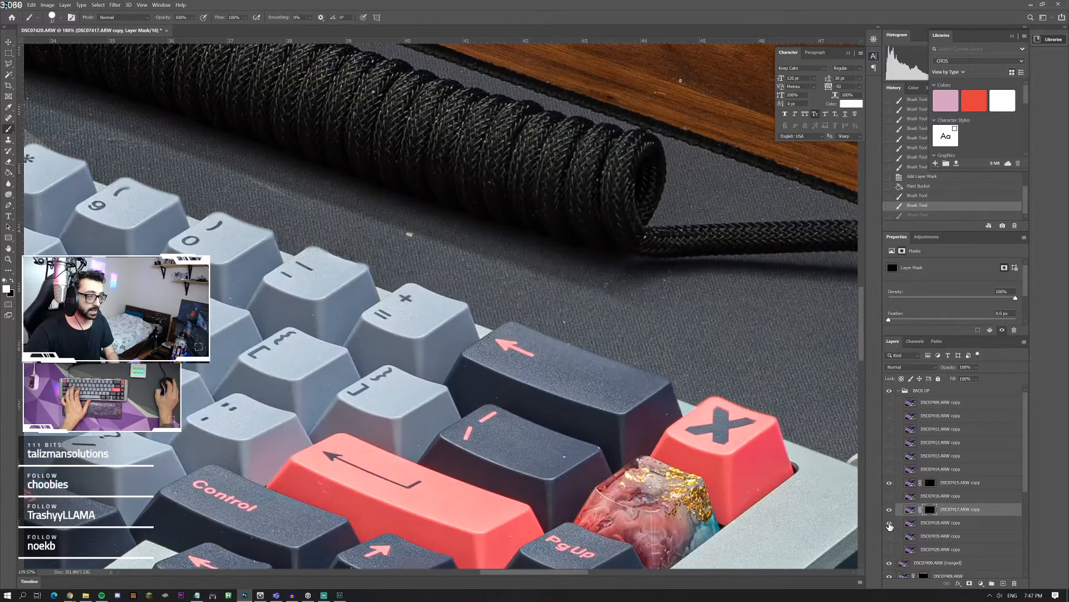
left_click(891, 537)
left_click(891, 537)
left_click(891, 538)
left_click(891, 537)
left_click(891, 549)
left_click(891, 549)
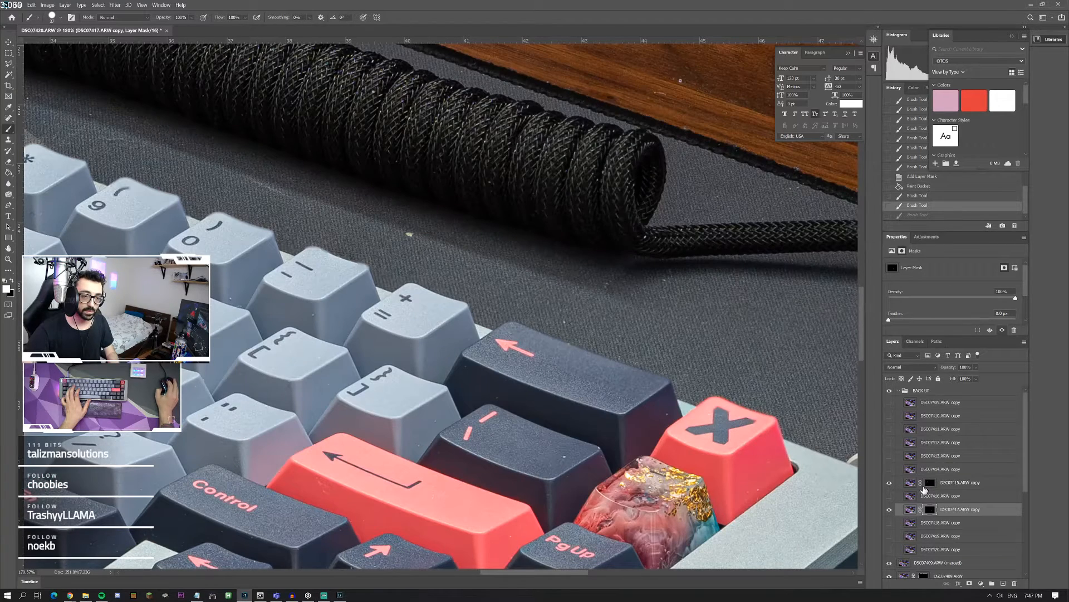
Step: Select the DSC07415.ARW copy mask, then redo and undo the last brush stroke to compare the result
left_click(926, 485)
key("ctrl+shift+z")
key("ctrl+z")
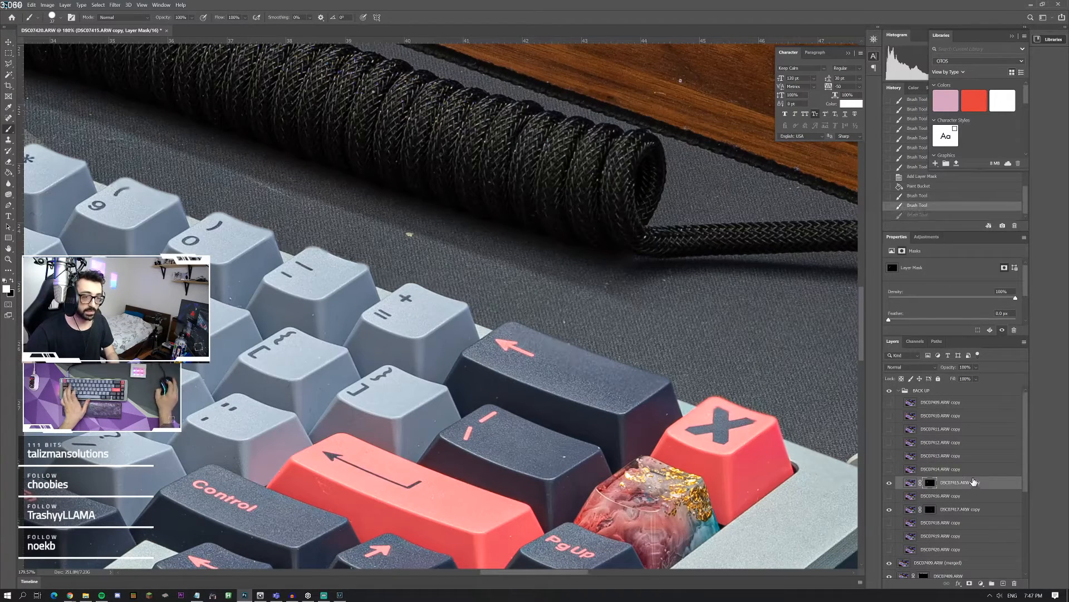
Step: Toggle the visibility of the DSC07413.ARW copy layer to compare its sharpness around the keys and coiled cable, leaving it hidden
left_click(891, 457)
left_click(891, 457)
left_click(891, 456)
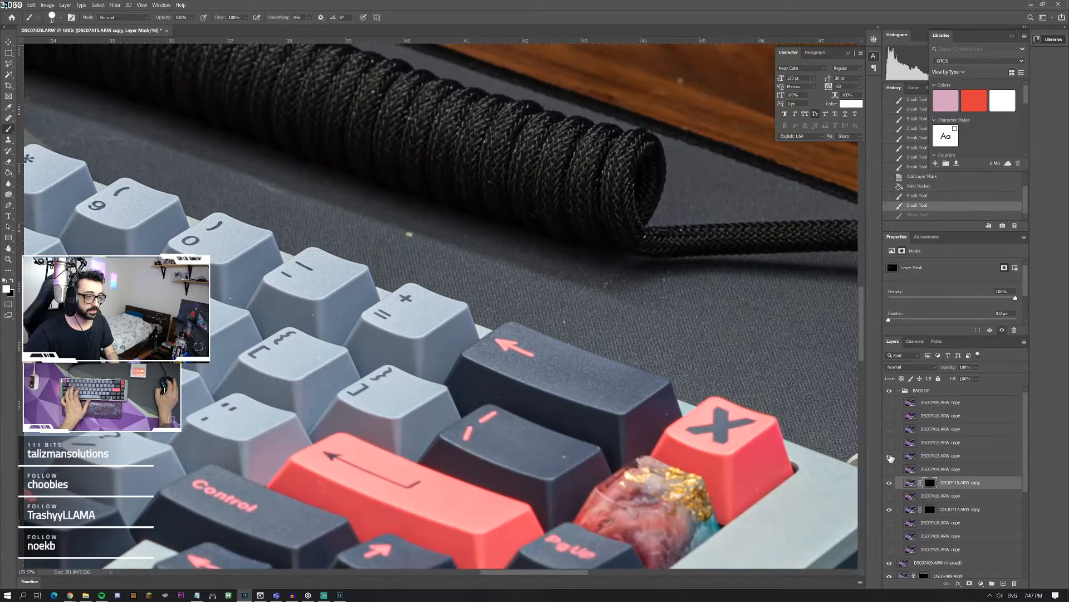
left_click(890, 456)
left_click(890, 456)
left_click(890, 451)
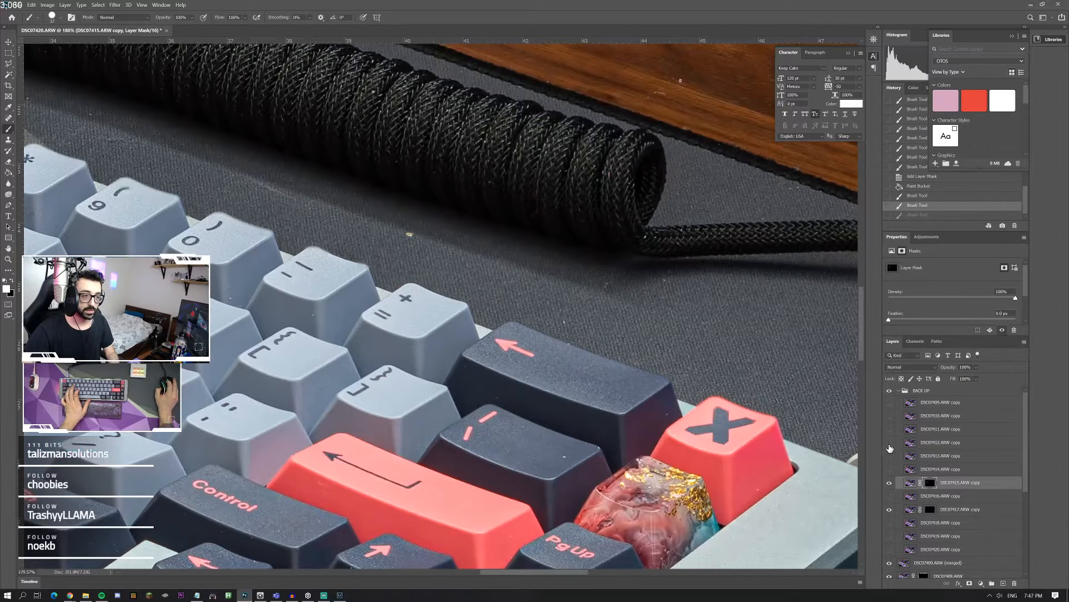
Step: Show the DSC07412.ARW copy layer, add a layer mask to it, and activate the Paint Bucket tool
left_click(890, 445)
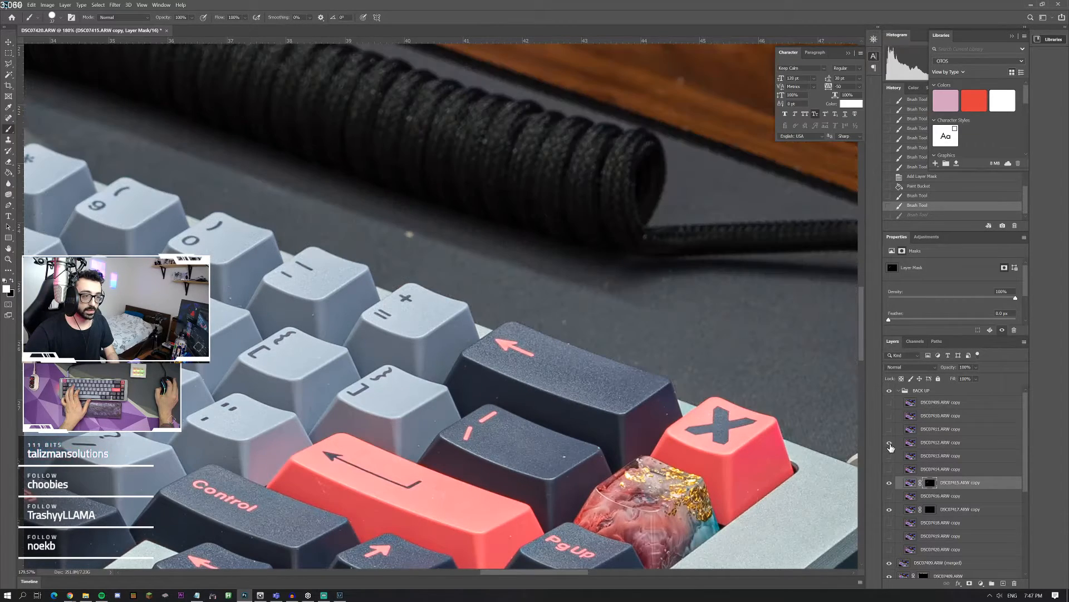
left_click(925, 444)
left_click(969, 585)
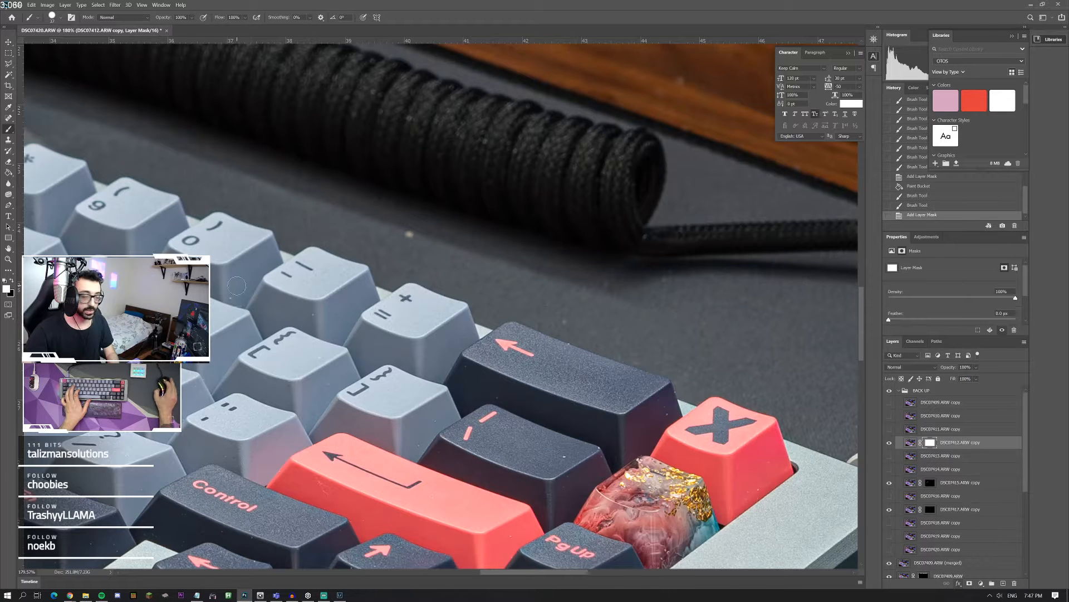
left_click(9, 173)
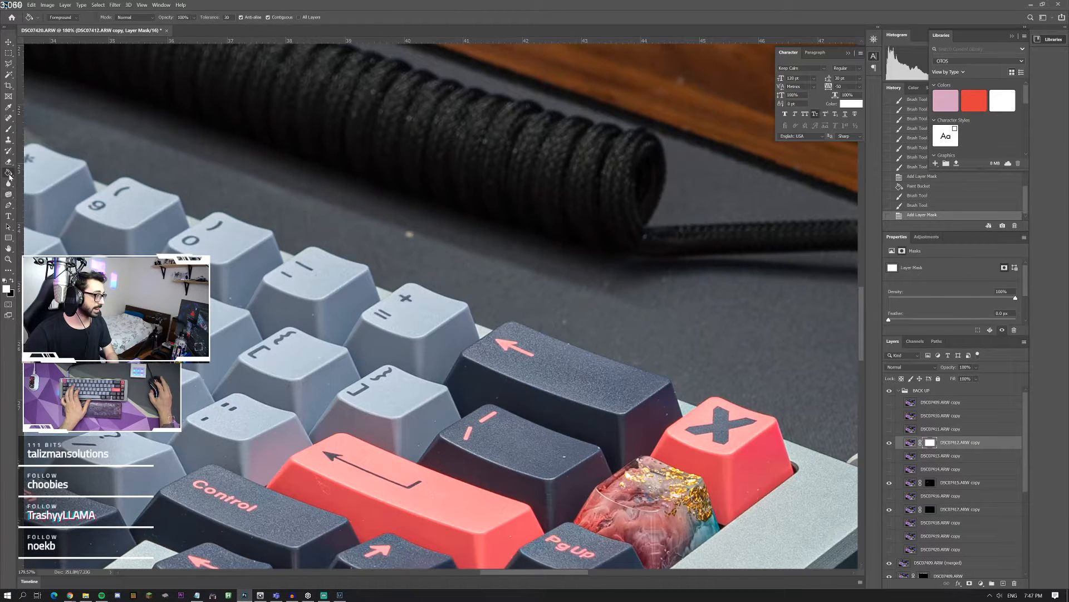
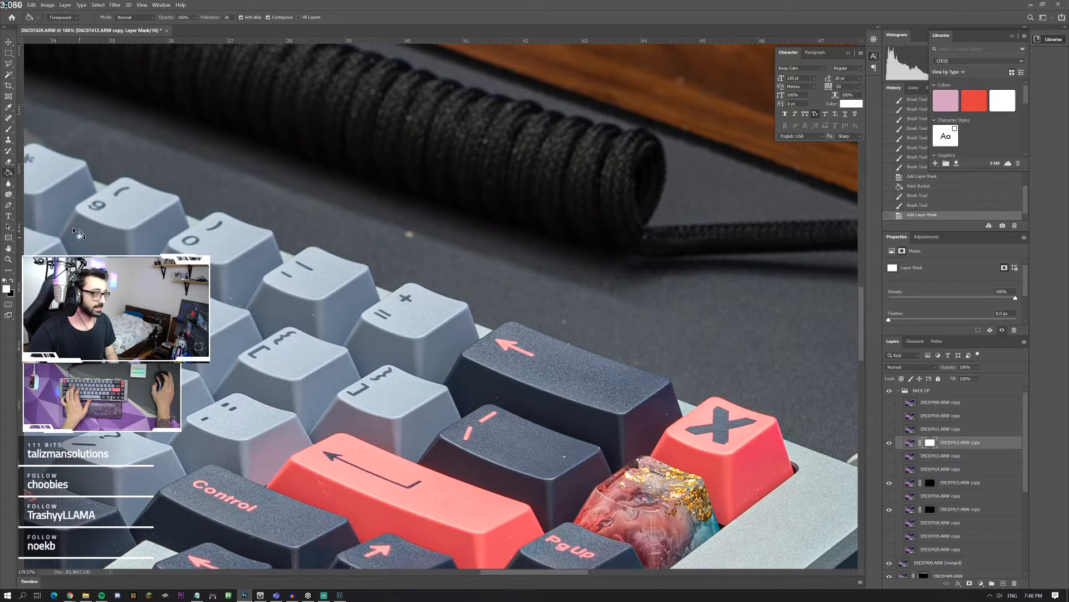
Step: Fill the DSC07412.ARW copy mask with black and ready the Brush tool with white as the foreground colour
key("x")
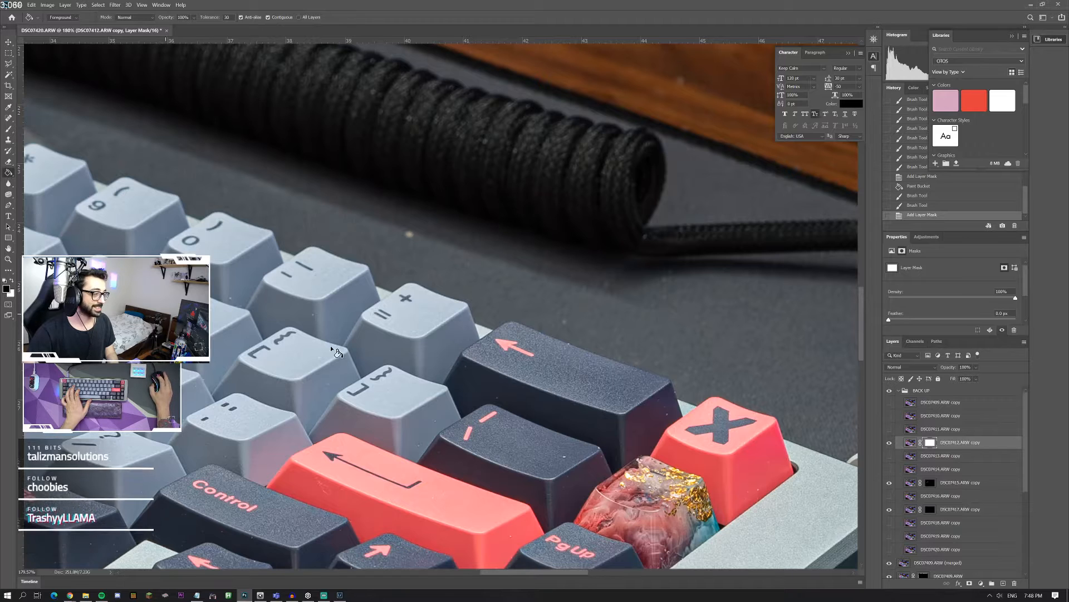
left_click(663, 400)
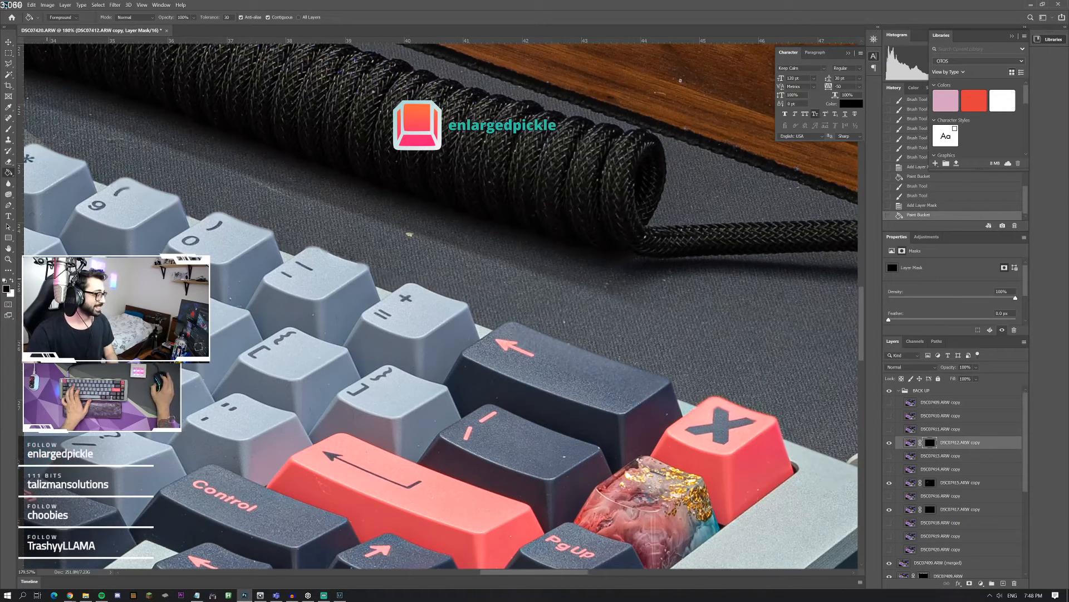
left_click(9, 129)
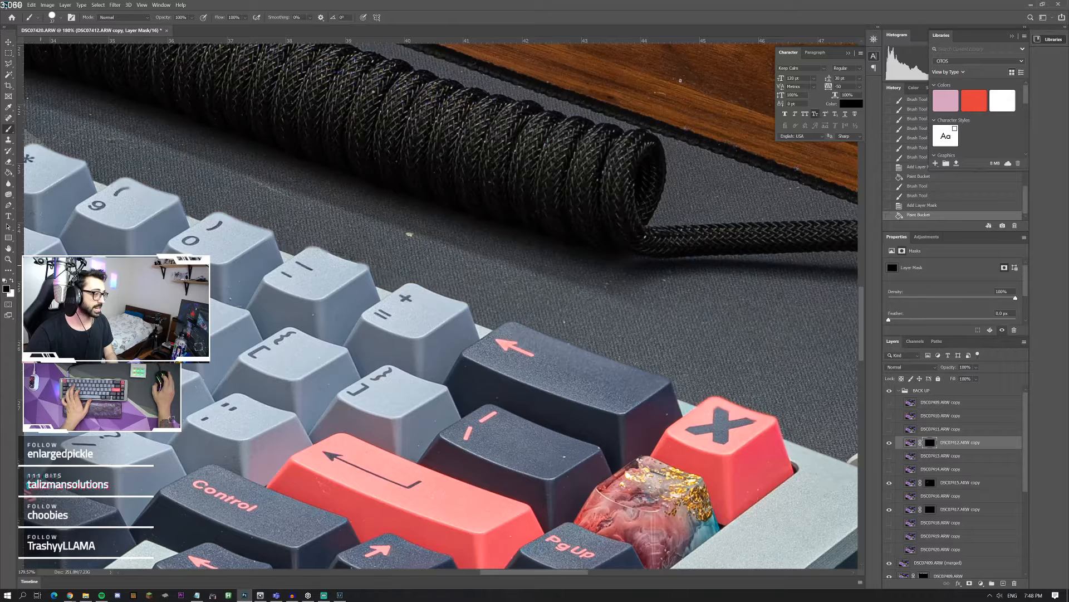
left_click(12, 281)
Step: Paint white on the DSC07412.ARW copy mask along the blurry upper edges of the number row keys, checking a stroke with undo and redo
left_click_drag(168, 204, 139, 193)
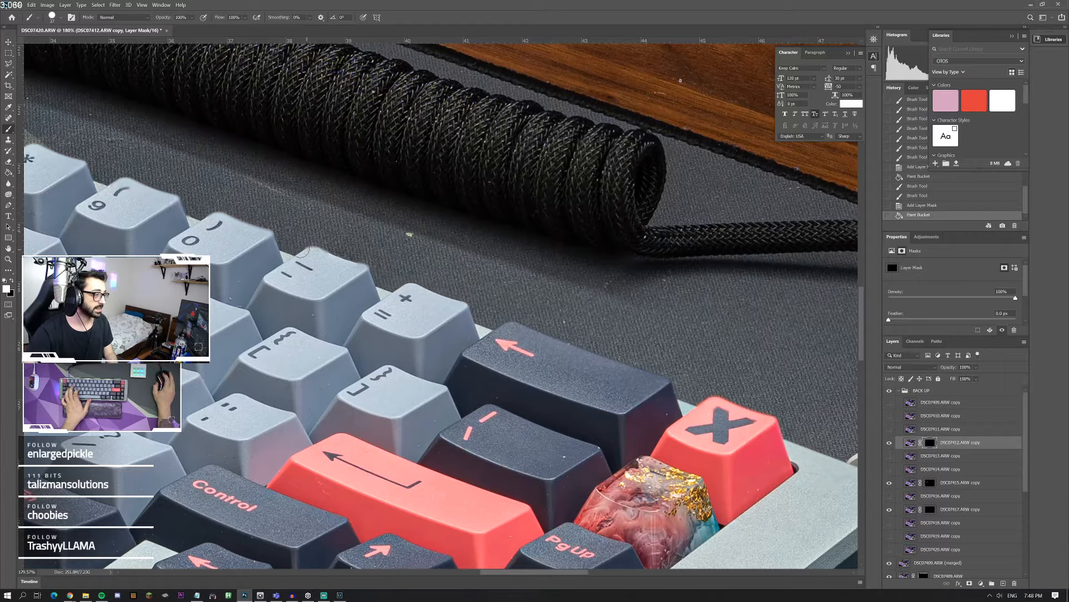
key("ctrl+z")
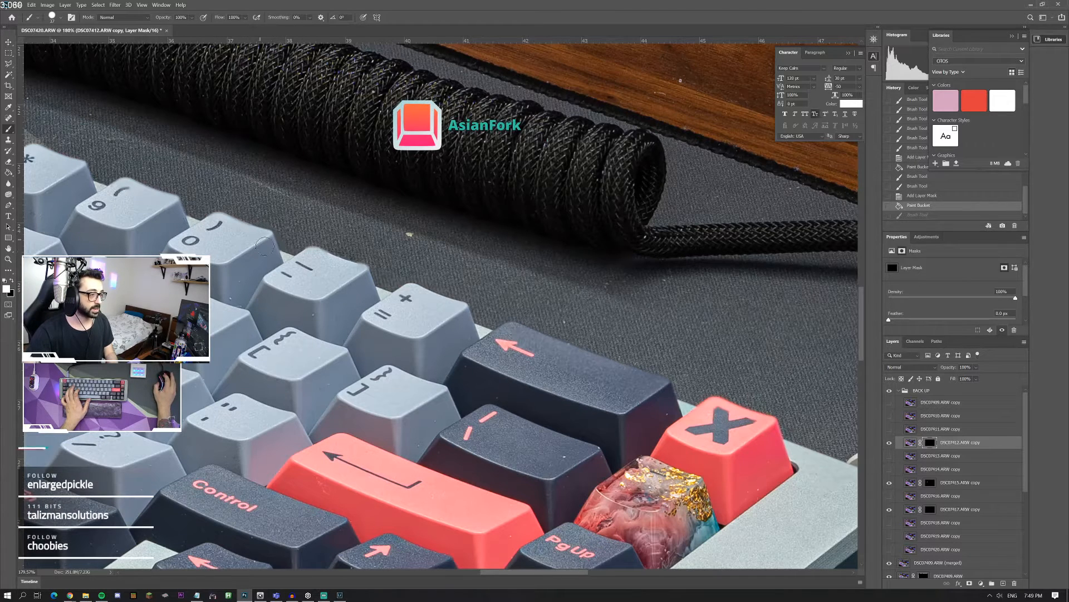
left_click_drag(264, 238, 231, 219)
key("ctrl+z")
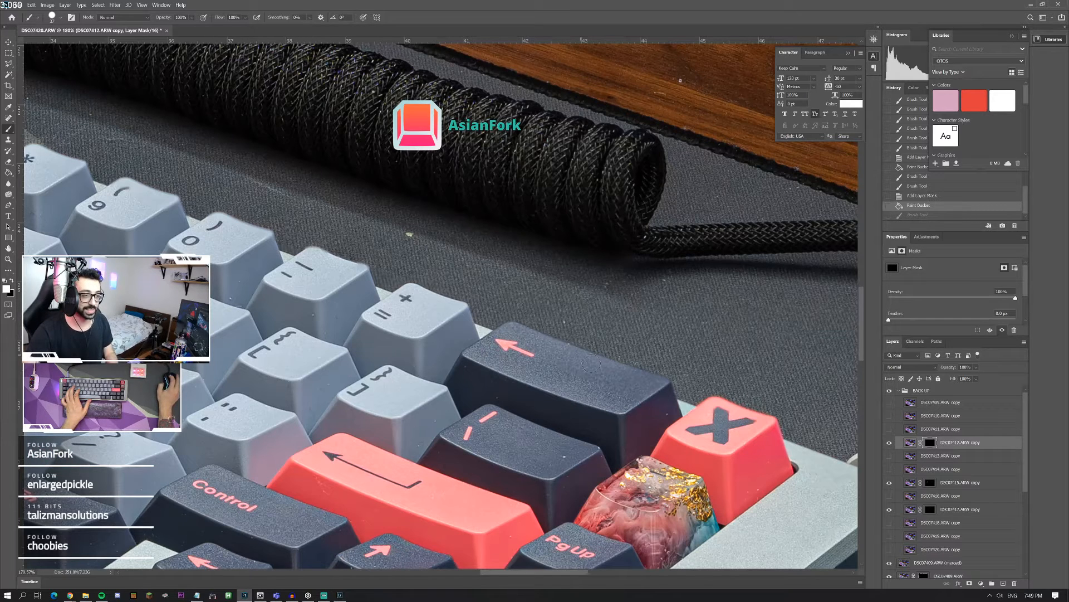
key("ctrl+shift+z")
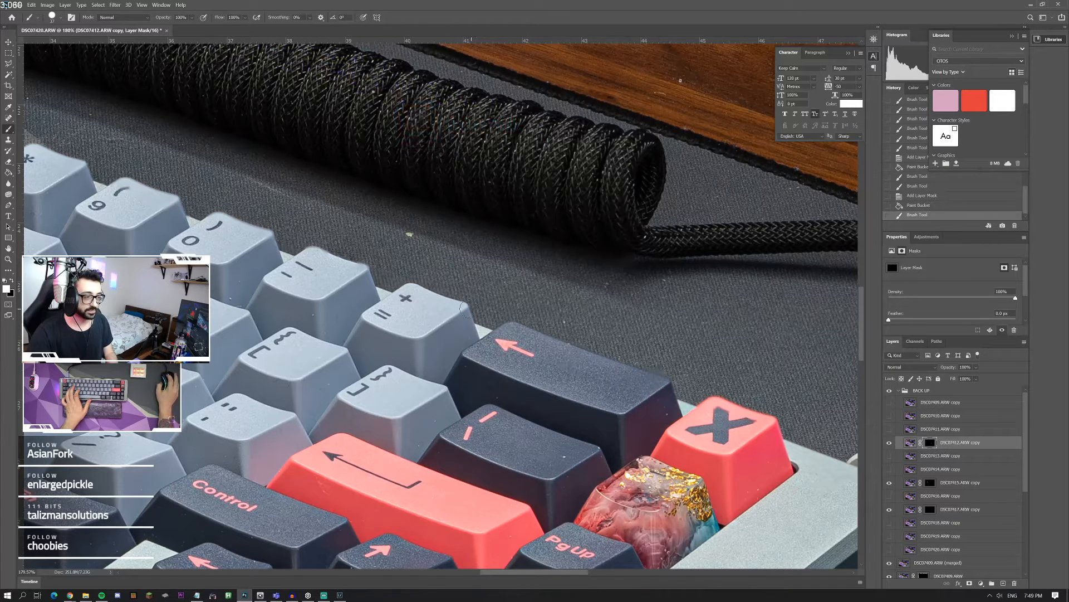
left_click(412, 301)
left_click(352, 274)
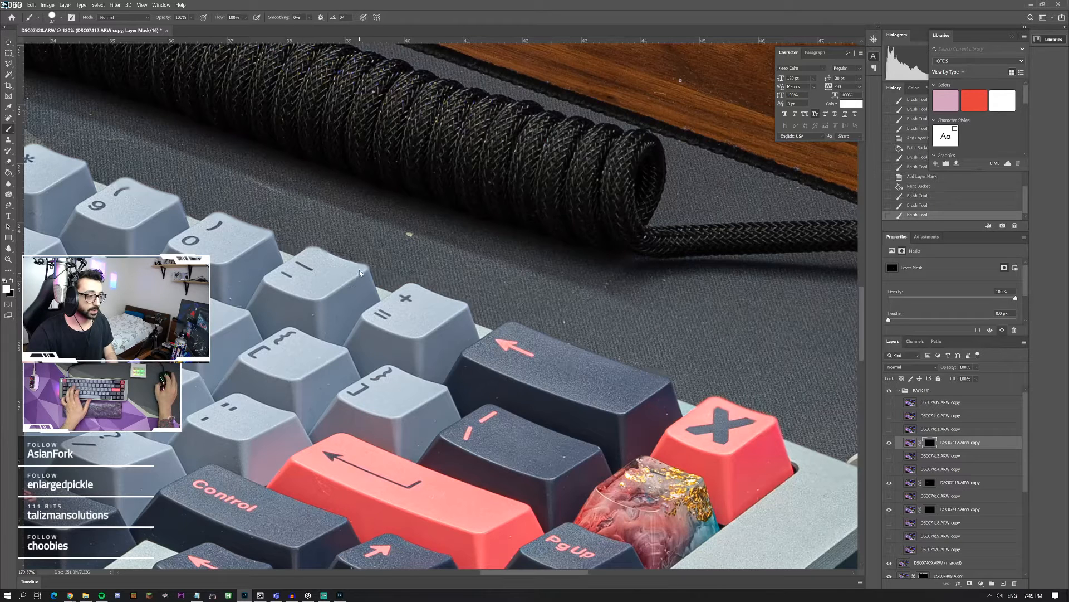
left_click(340, 272)
left_click_drag(287, 276, 415, 311)
Step: Switch between the DSC07417.ARW copy and DSC07415.ARW copy masks, undoing and redoing the last brush stroke to compare the 9 and 0 keys
left_click(931, 510)
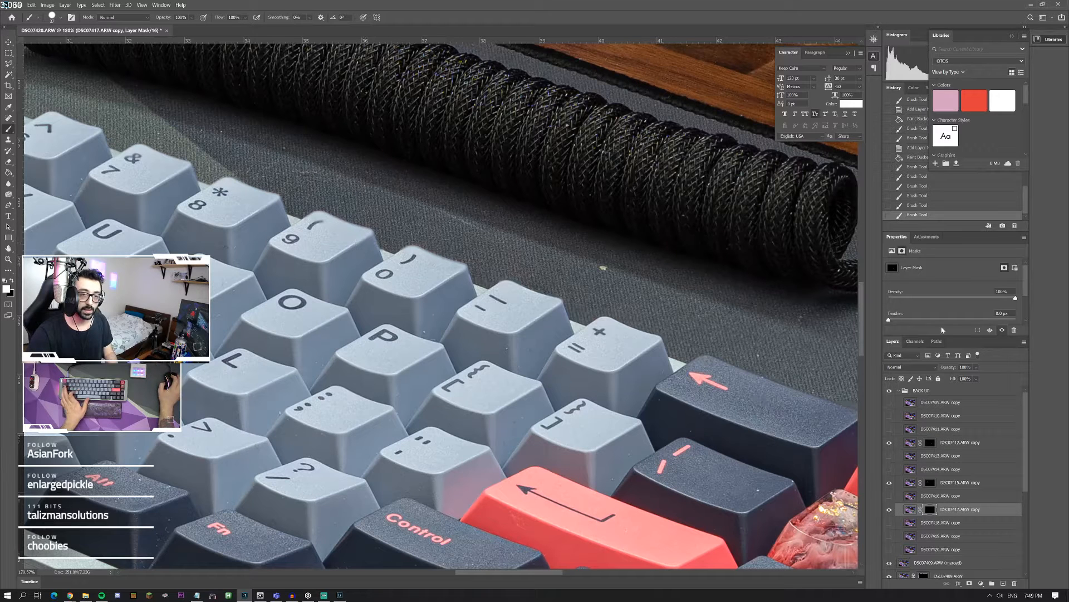
key("ctrl+z")
left_click(930, 483)
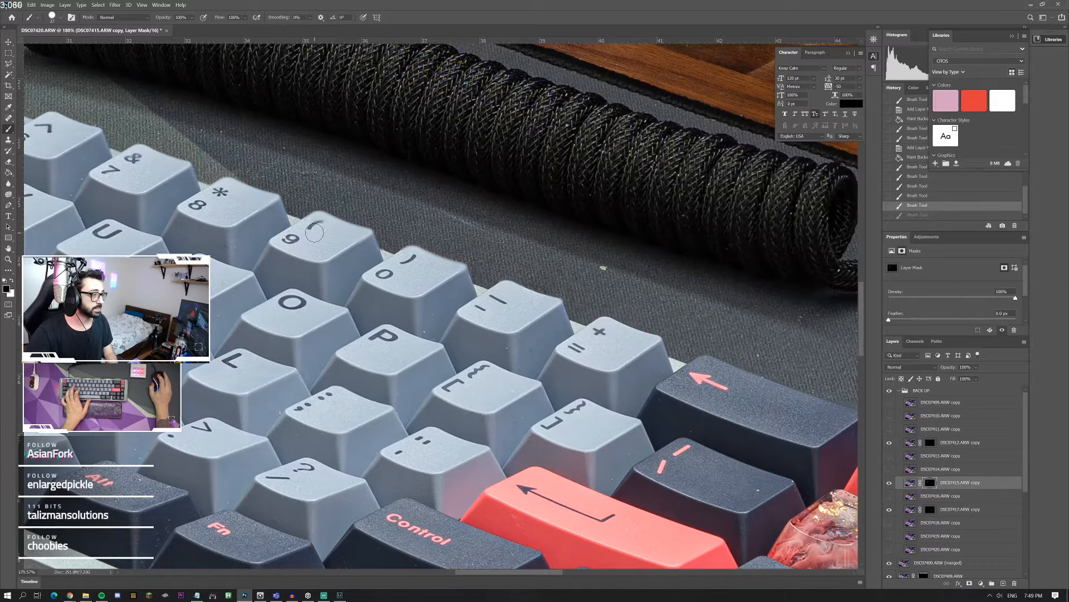
key("ctrl+shift+z")
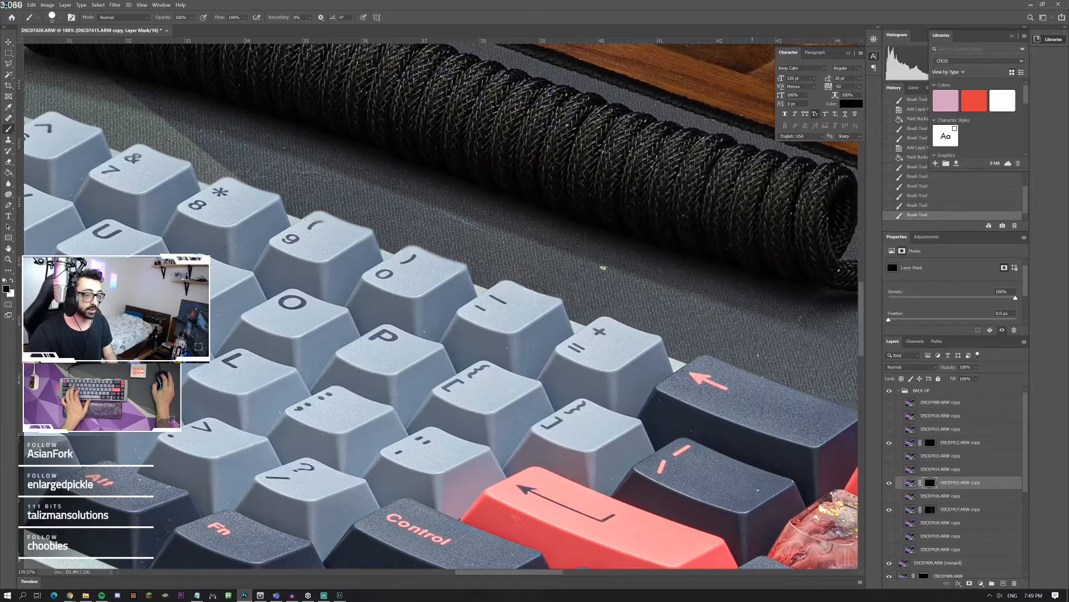
left_click(930, 509)
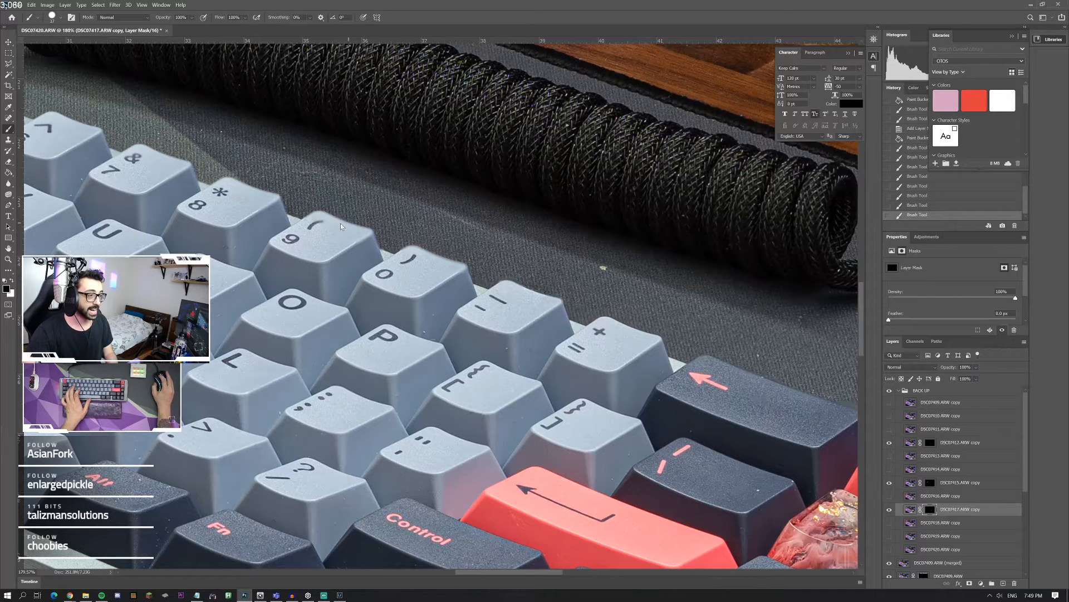
Step: Show the DSC07413.ARW copy layer, add a layer mask to it, and fill the mask with black
left_click(889, 456)
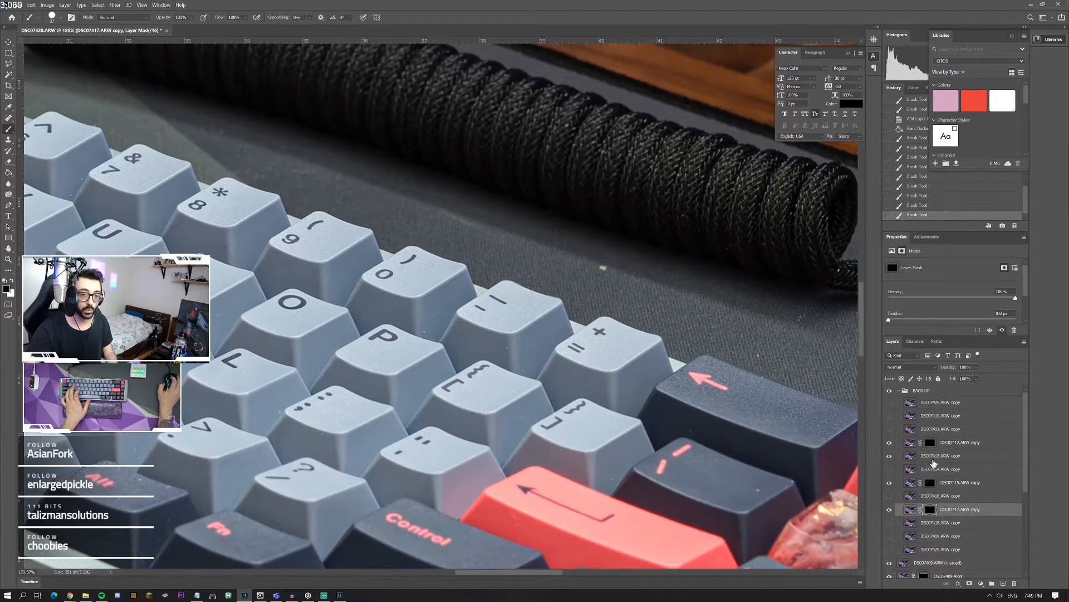
left_click(940, 455)
left_click(970, 583)
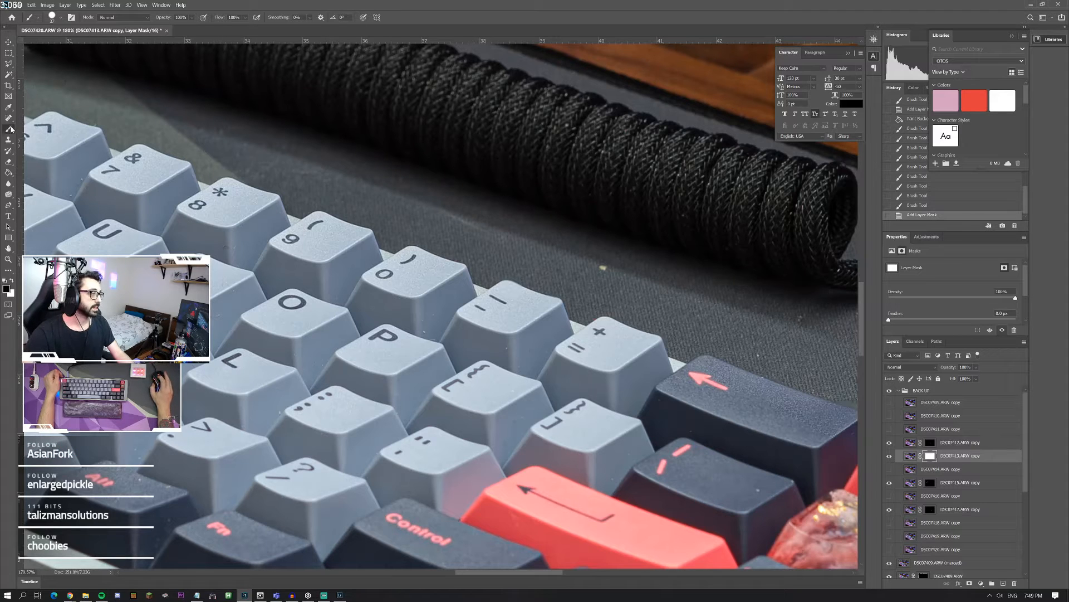
left_click(11, 281)
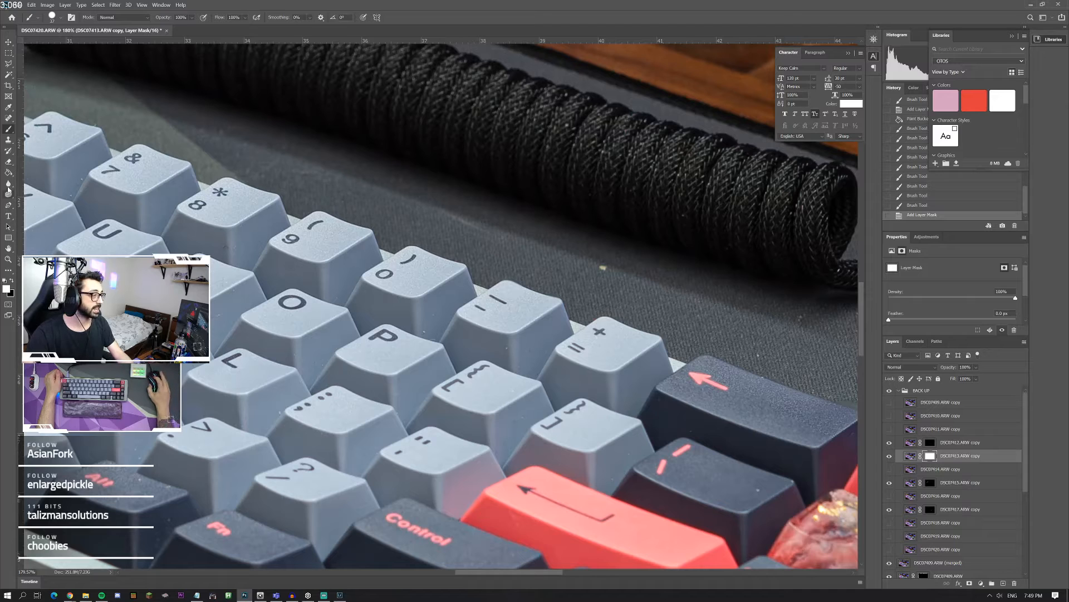
key("g")
left_click(12, 281)
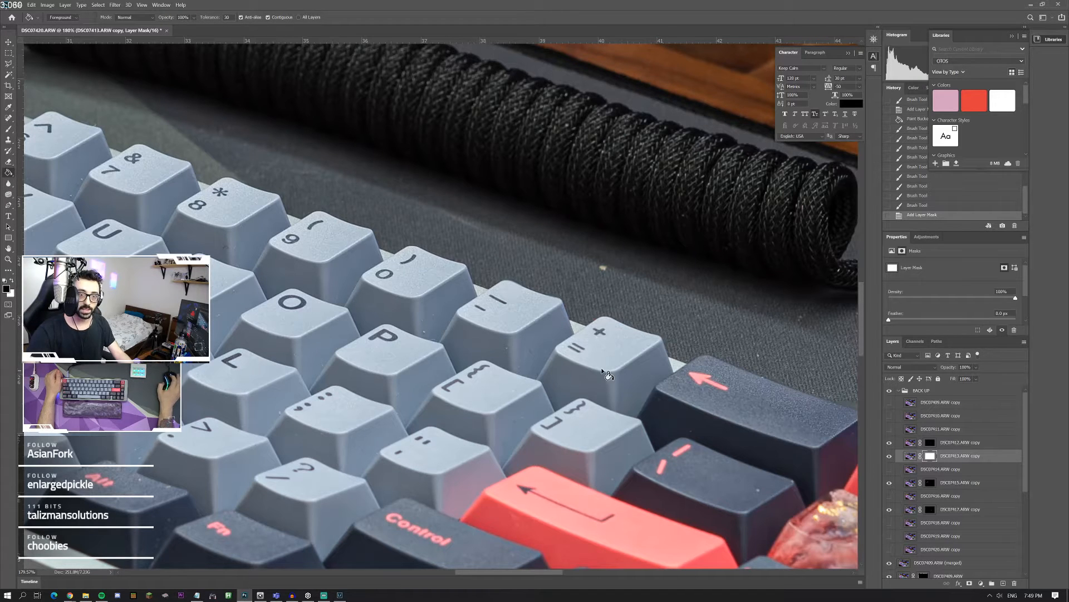
left_click(606, 373)
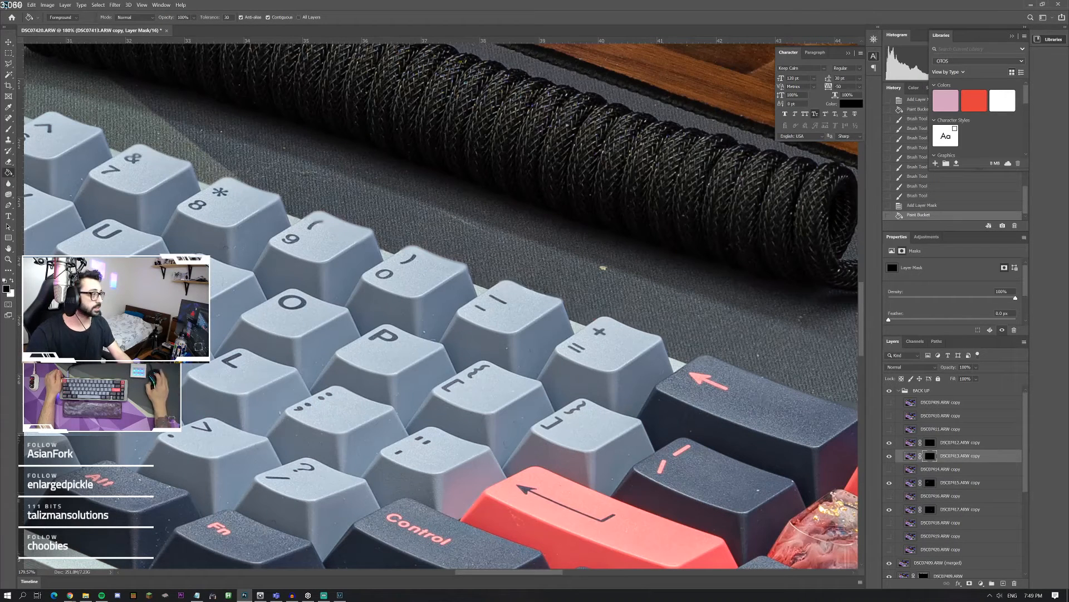
Step: Brush white on the DSC07413.ARW copy mask over the 9 and 0 keys and neighbouring keys to reveal their sharp areas
left_click(8, 129)
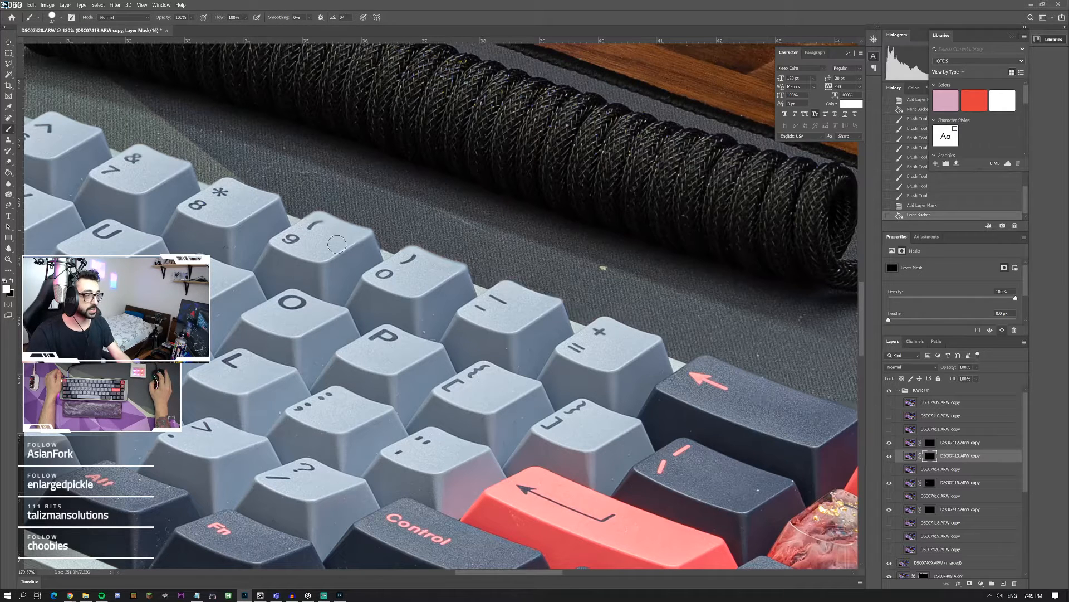
mouse_move(337, 244)
left_mouse_down()
mouse_move(365, 252)
mouse_move(366, 239)
mouse_move(314, 225)
mouse_move(365, 238)
mouse_move(379, 265)
mouse_move(432, 275)
left_mouse_up()
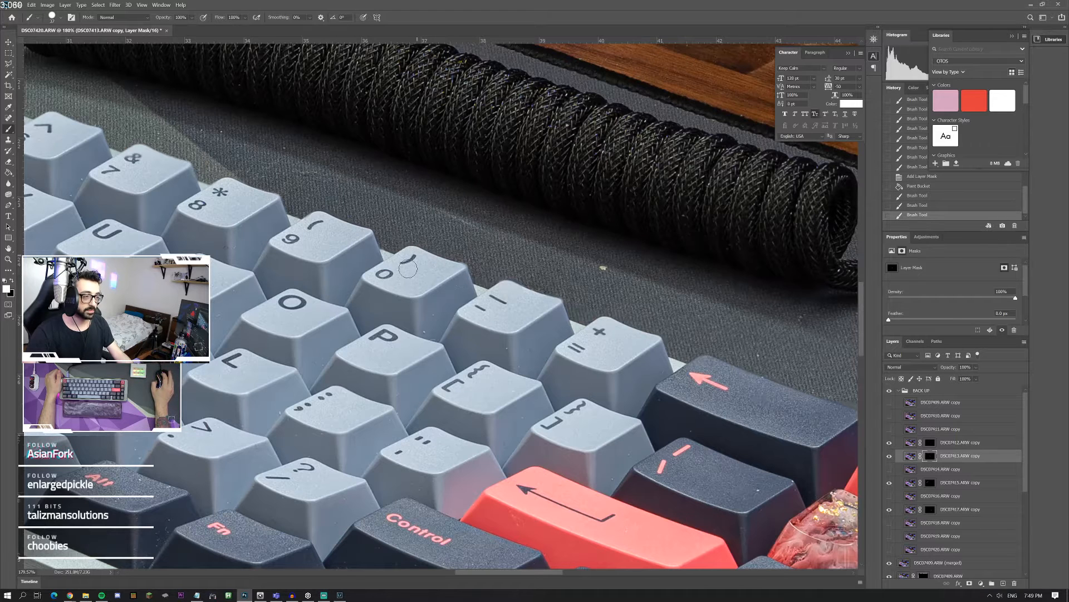
left_click(415, 383)
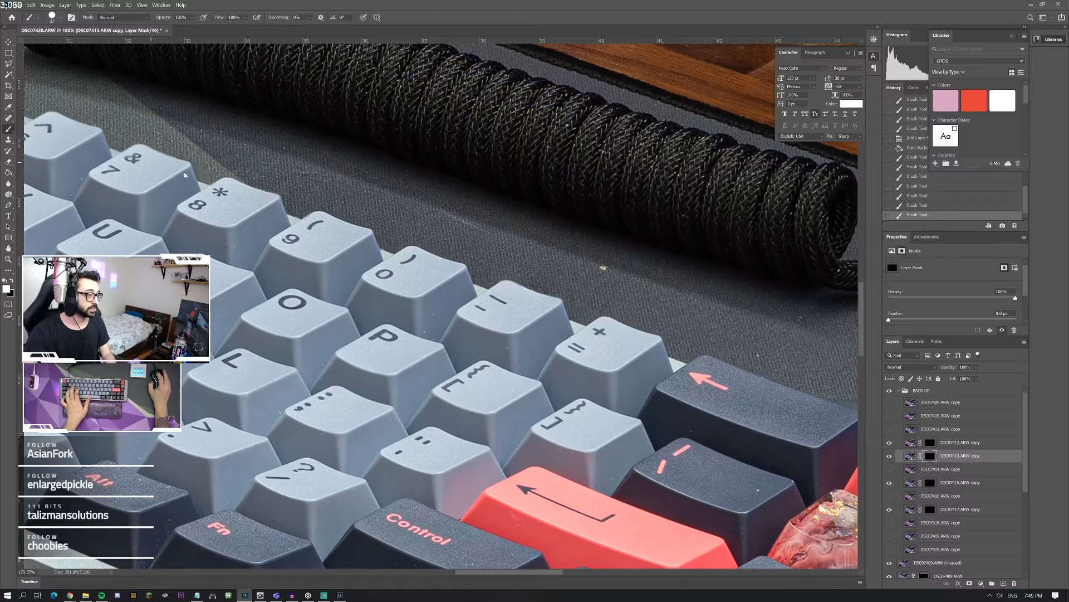
scroll(184, 190, "up", 2)
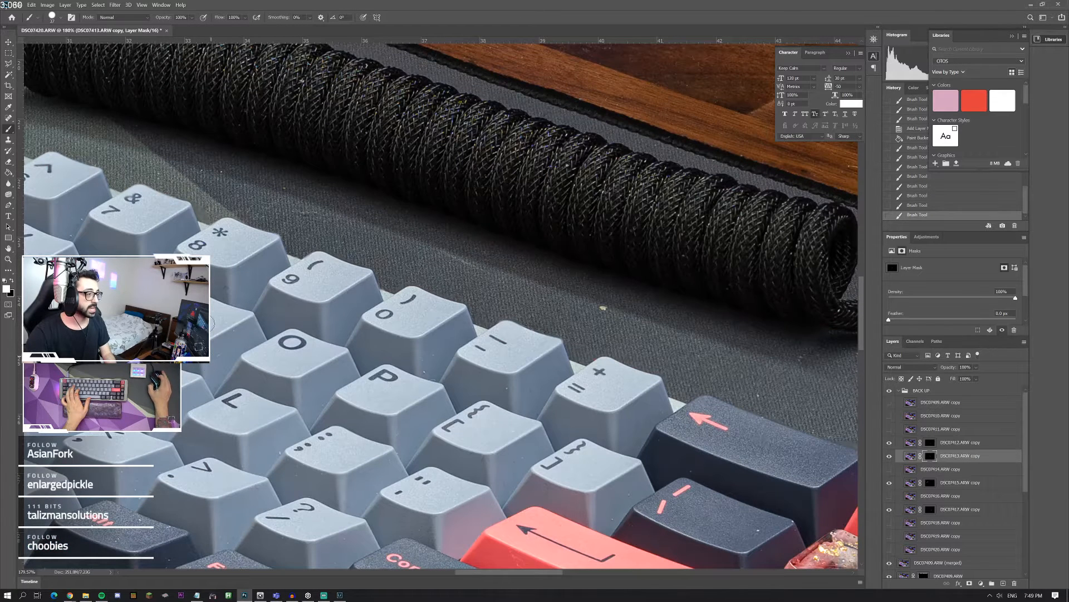
left_click_drag(38, 227, 29, 254)
left_click(13, 281)
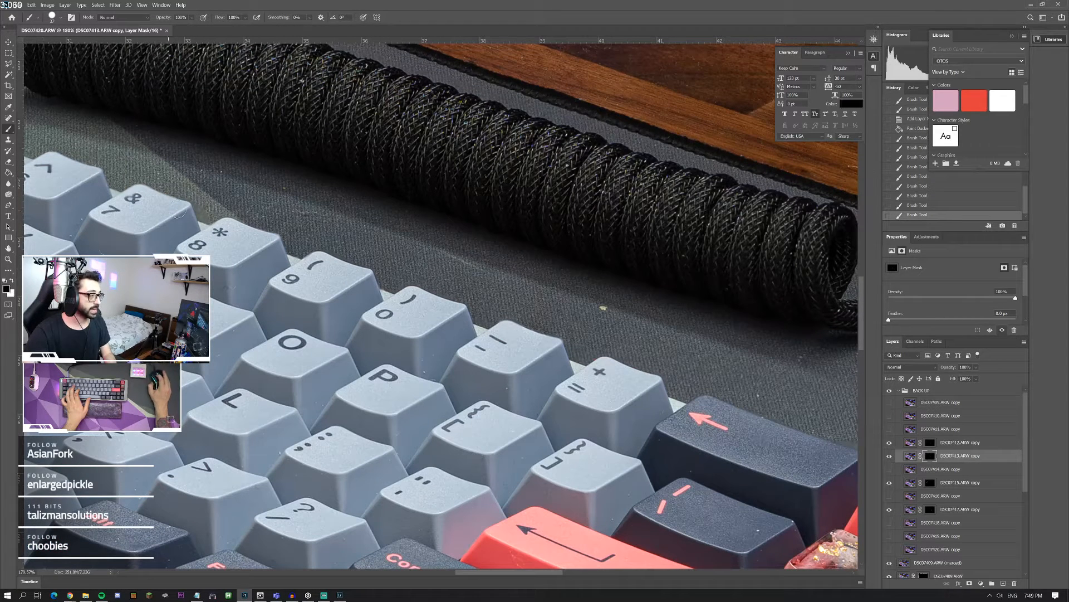
Step: Examine the keyboard's lower corner, macro pad and mouse up close for blurry blend areas, and return to the whole image
scroll(206, 205, "down", 10)
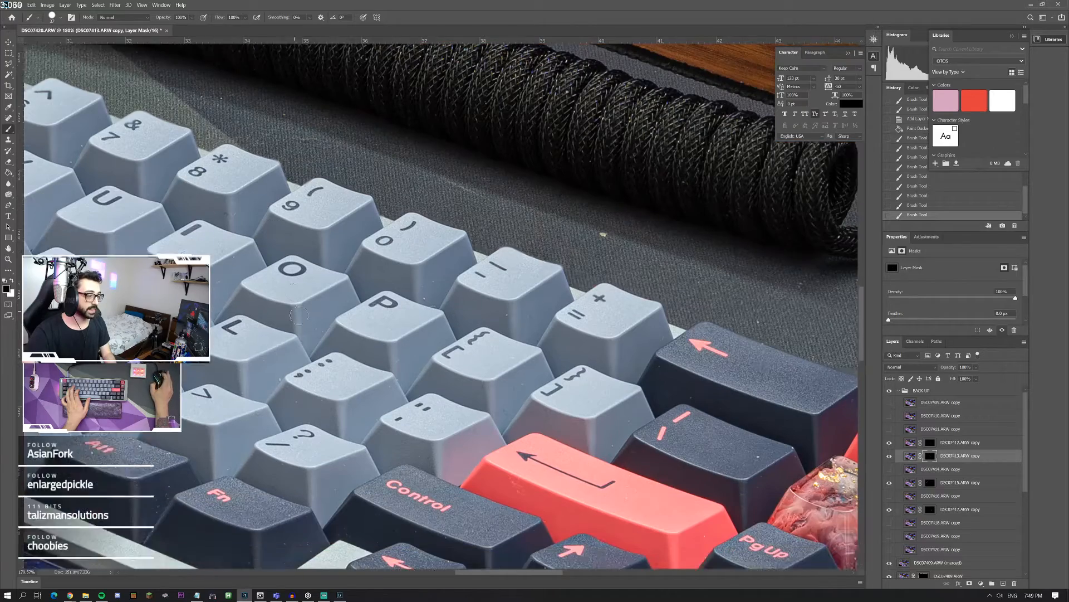
scroll(335, 324, "down", 2)
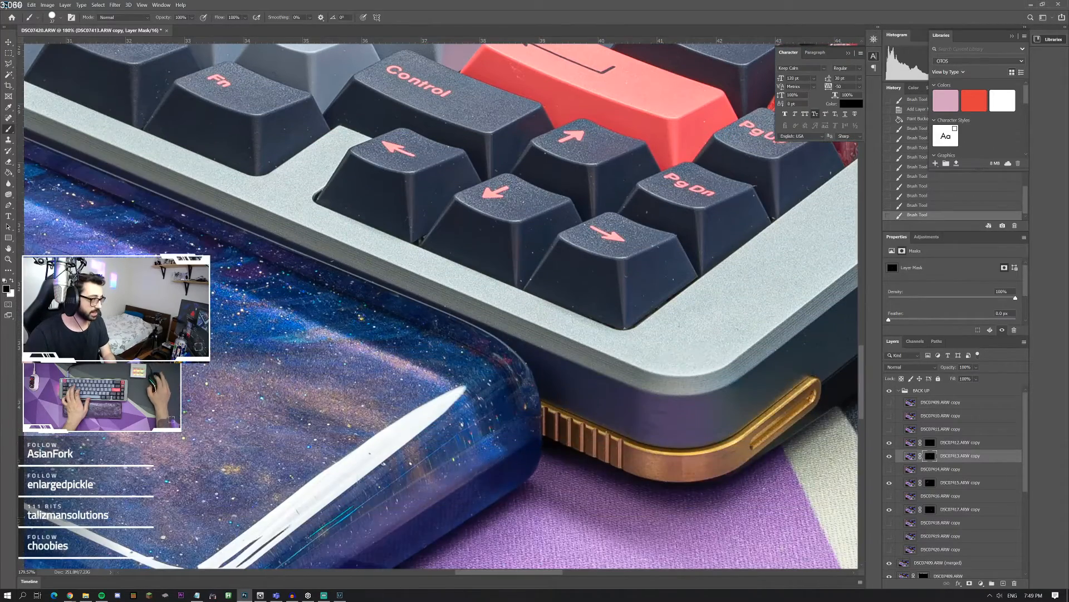
double_click(8, 260)
right_click(532, 320)
left_click(549, 326)
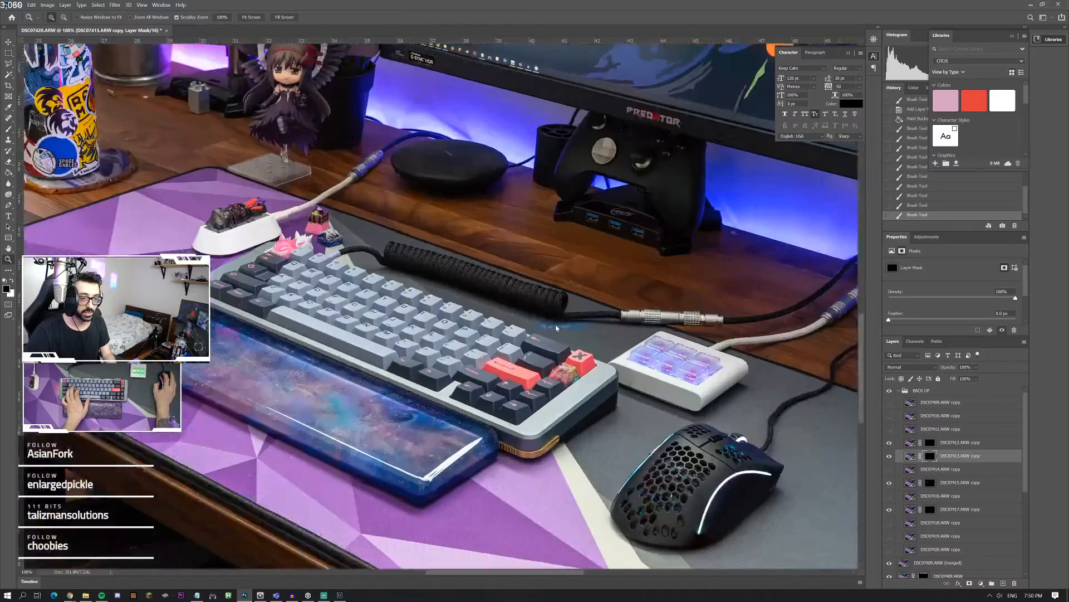
left_click(709, 368)
left_click(708, 368)
scroll(708, 370, "down", 5)
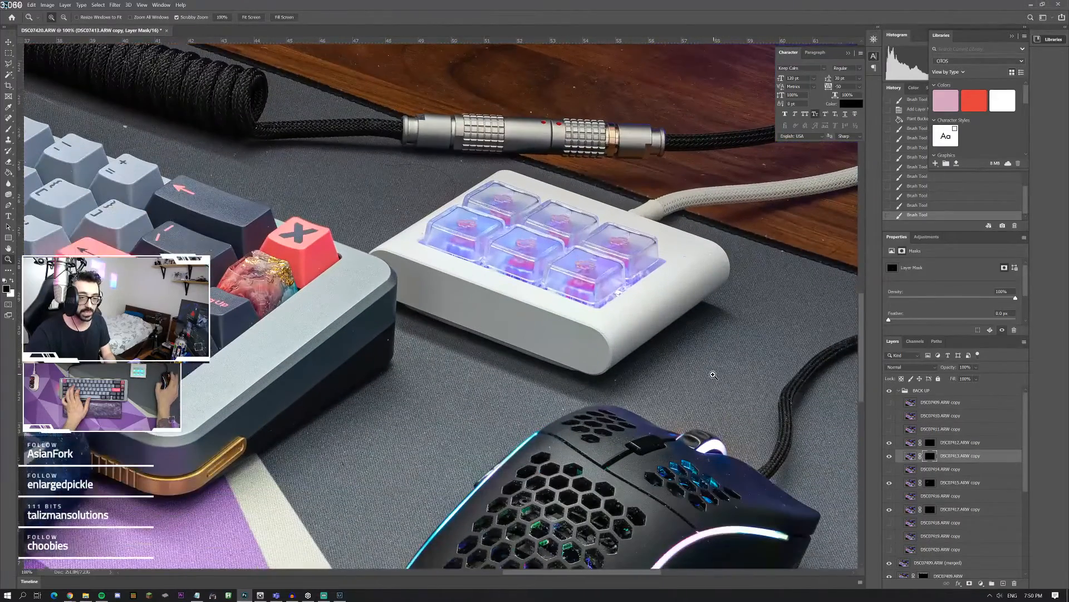
scroll(712, 376, "down", 6)
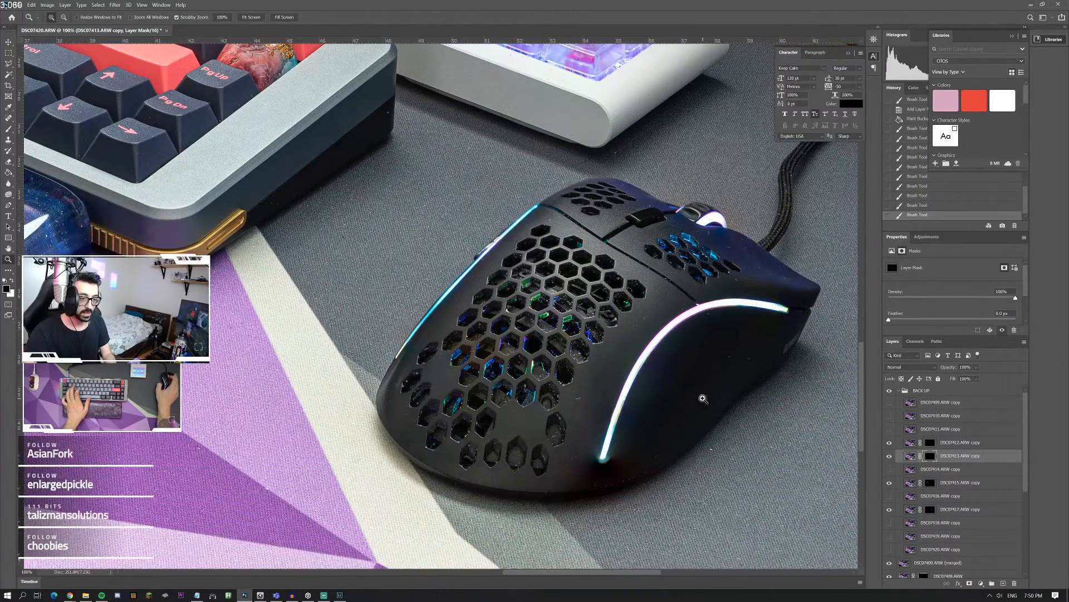
right_click(658, 366)
left_click(664, 366)
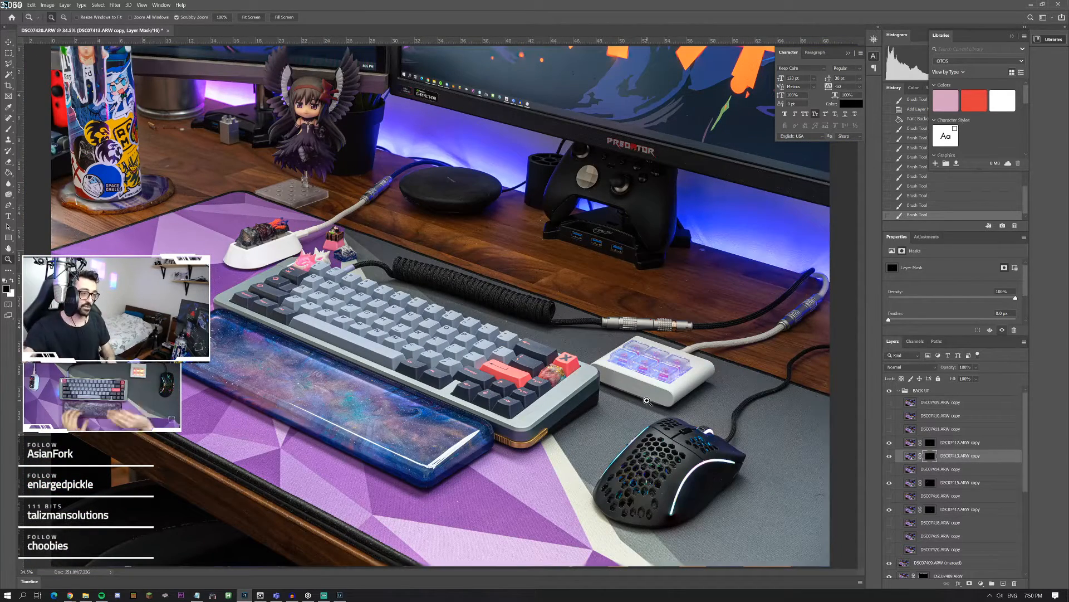
Step: Collapse the BACK UP group, select the DSC07409.ARW (merged) layer, and toggle layer visibility to compare the image, leaving everything shown
left_click(899, 390)
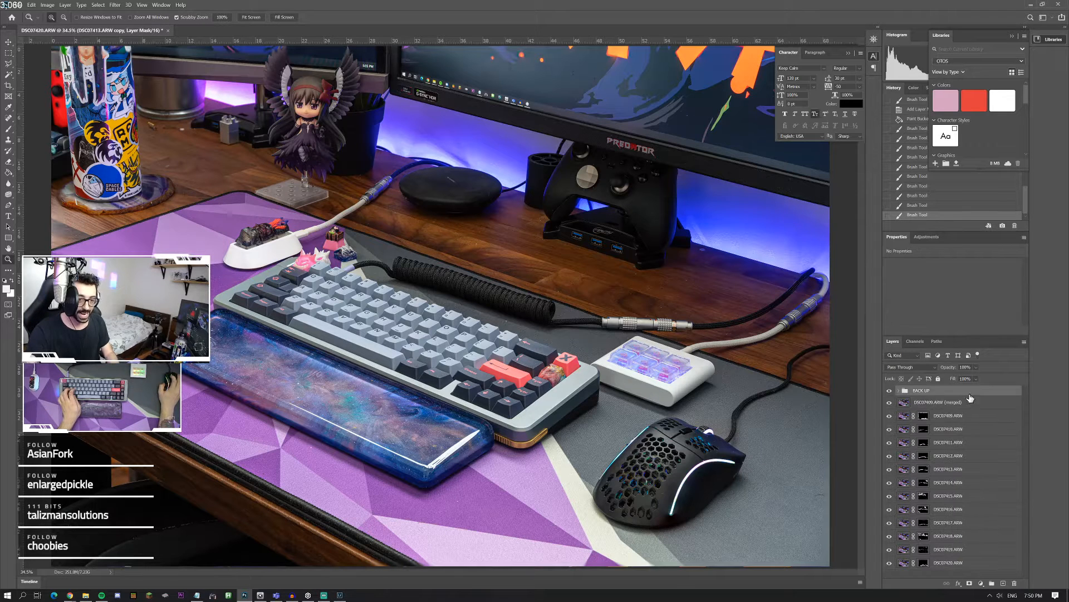
left_click(940, 399)
left_click(890, 401)
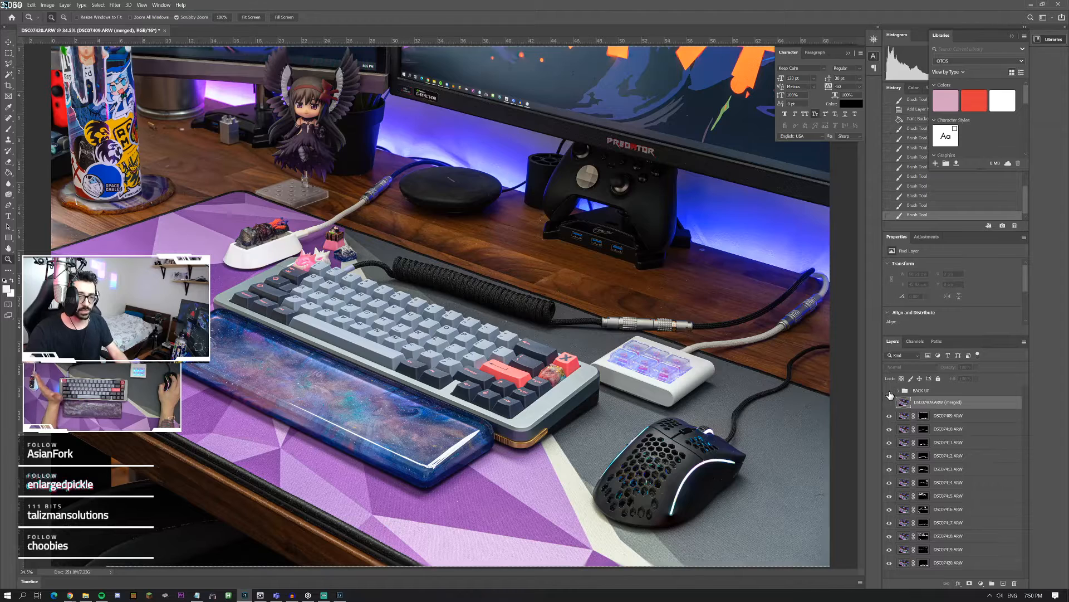
left_click_drag(889, 415, 890, 391)
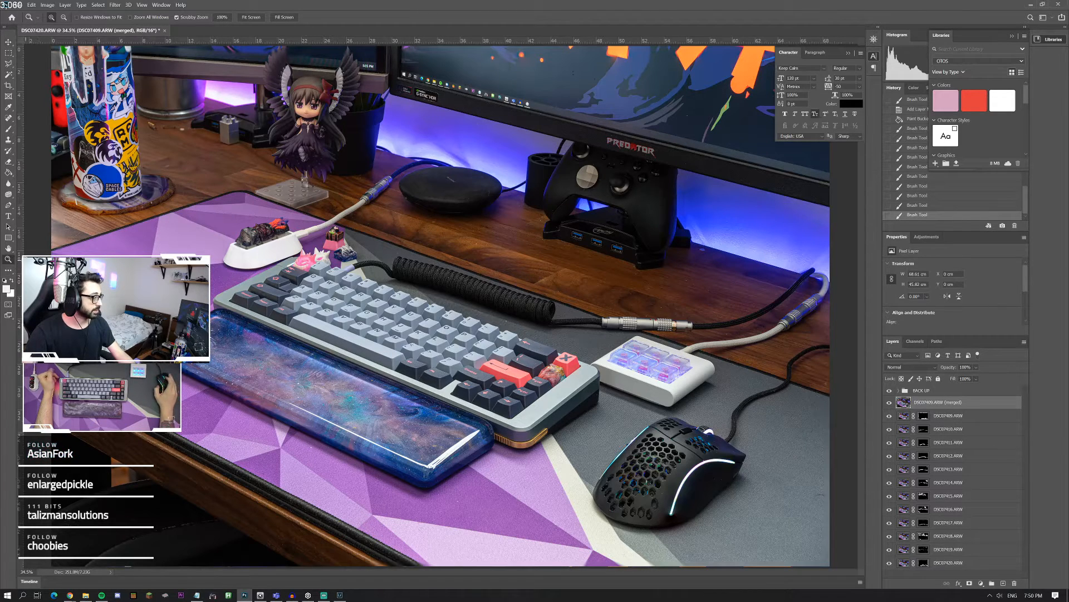
Step: Examine the red Enter key and the surrounding keycaps at 500%, and return to the whole image at 25%
left_click(518, 385)
left_click(518, 385)
left_click(513, 383)
left_click(506, 376)
left_click(502, 373)
left_click(503, 372)
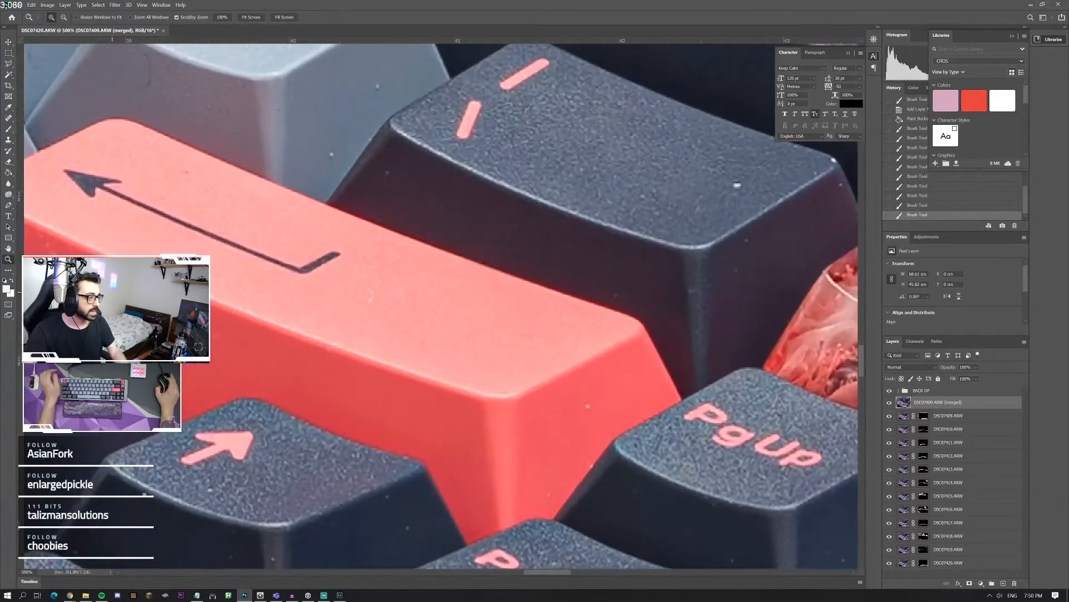
scroll(116, 288, "left", 4)
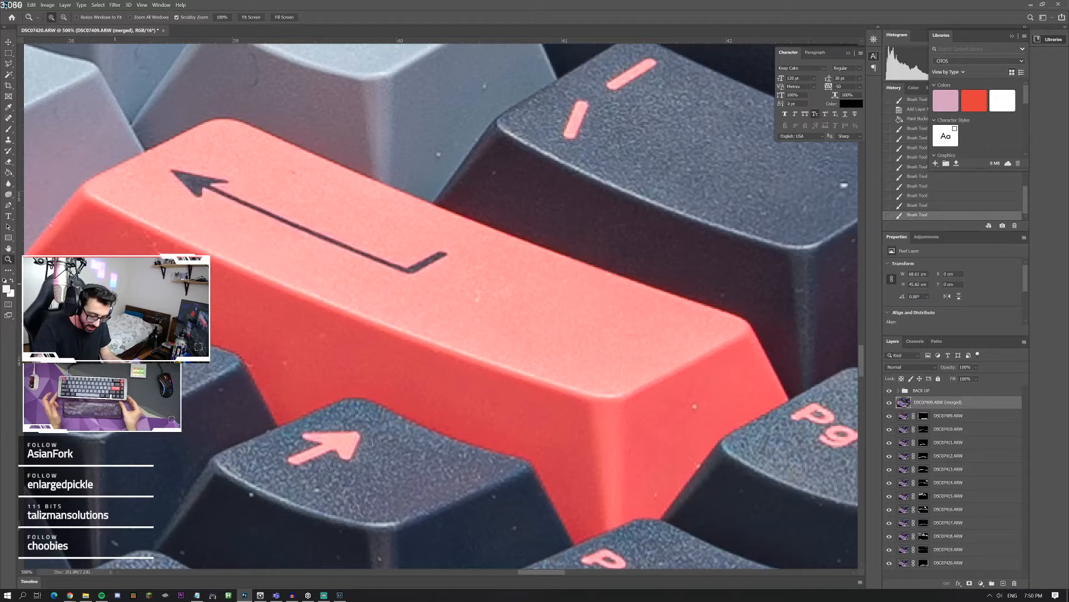
right_click(260, 264)
left_click(281, 267)
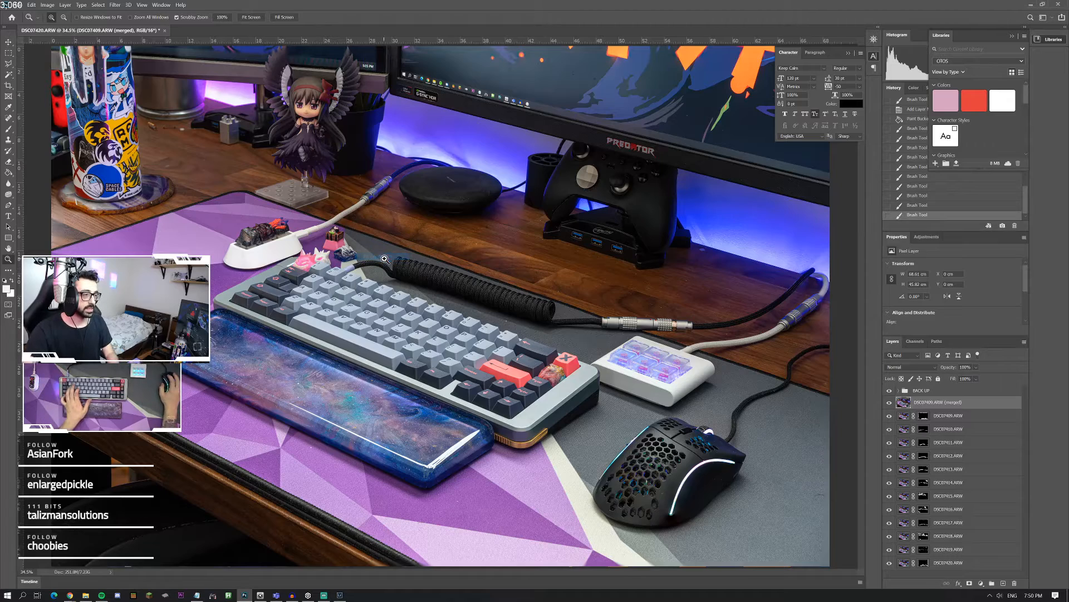
right_click(394, 284)
left_click(419, 329)
right_click(441, 331)
left_click(454, 376)
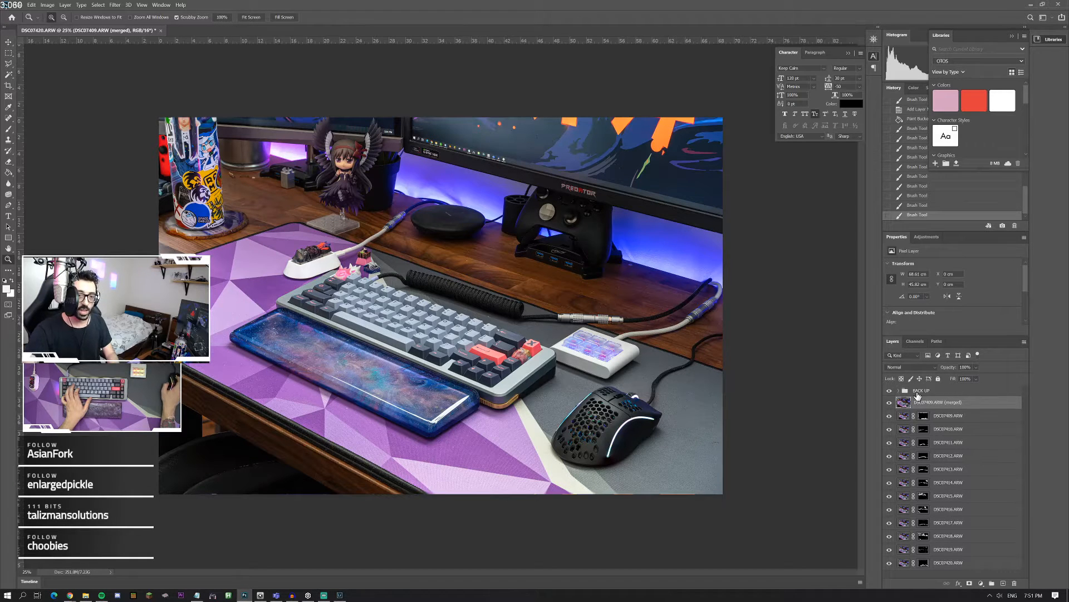
Step: Stamp all visible layers into a new layer above the BACK UP group
left_click(918, 391)
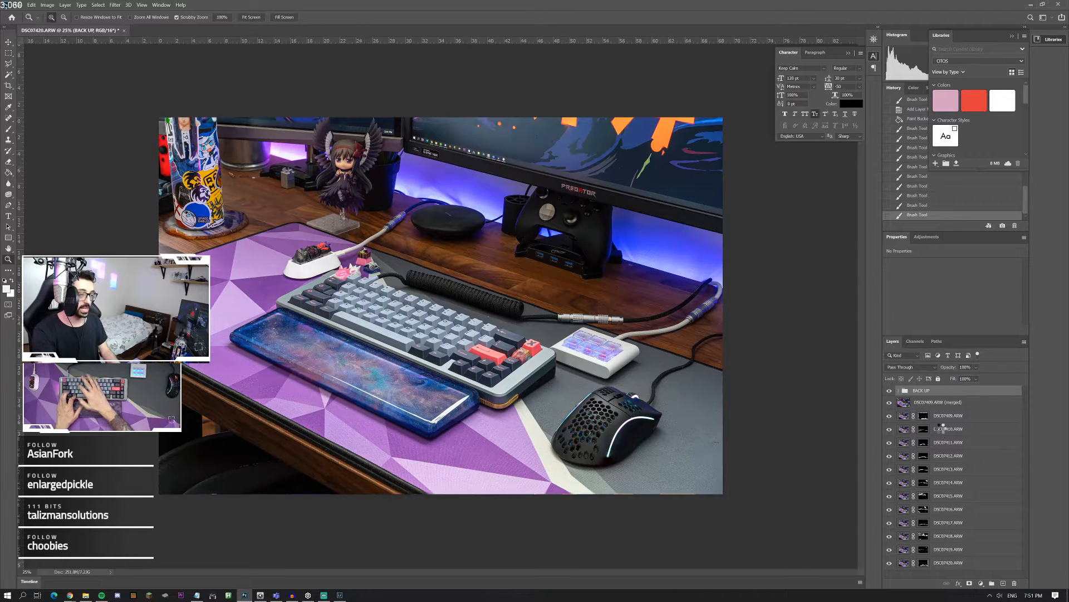
key("ctrl+alt+shift+e")
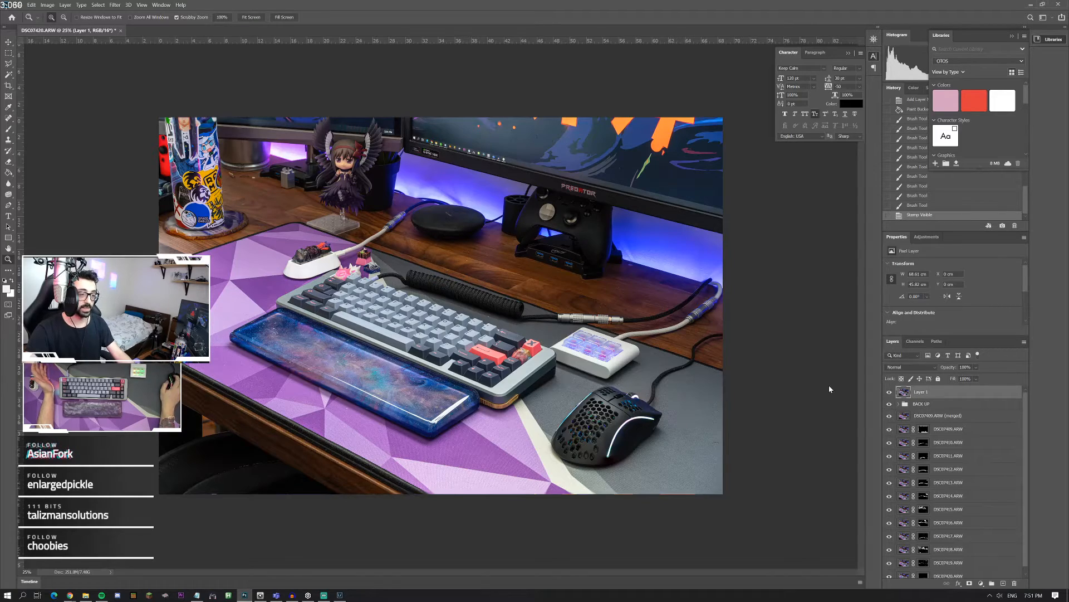
Step: Apply the Dust & Scratches filter to Layer 1 with a radius of 2 pixels and a threshold of 10 levels
left_click_drag(424, 337, 428, 347)
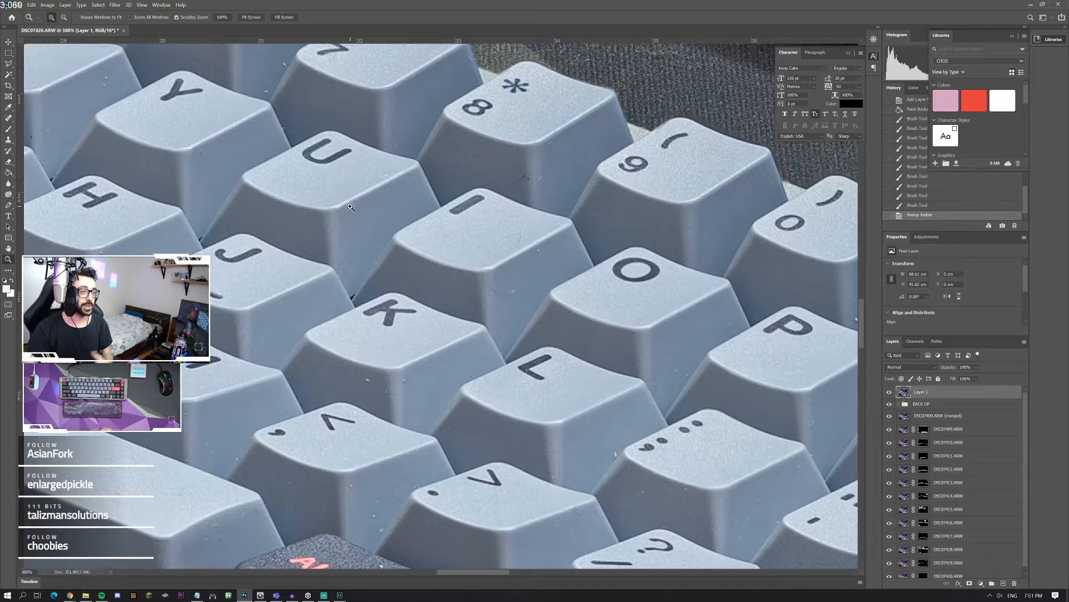
left_click(115, 5)
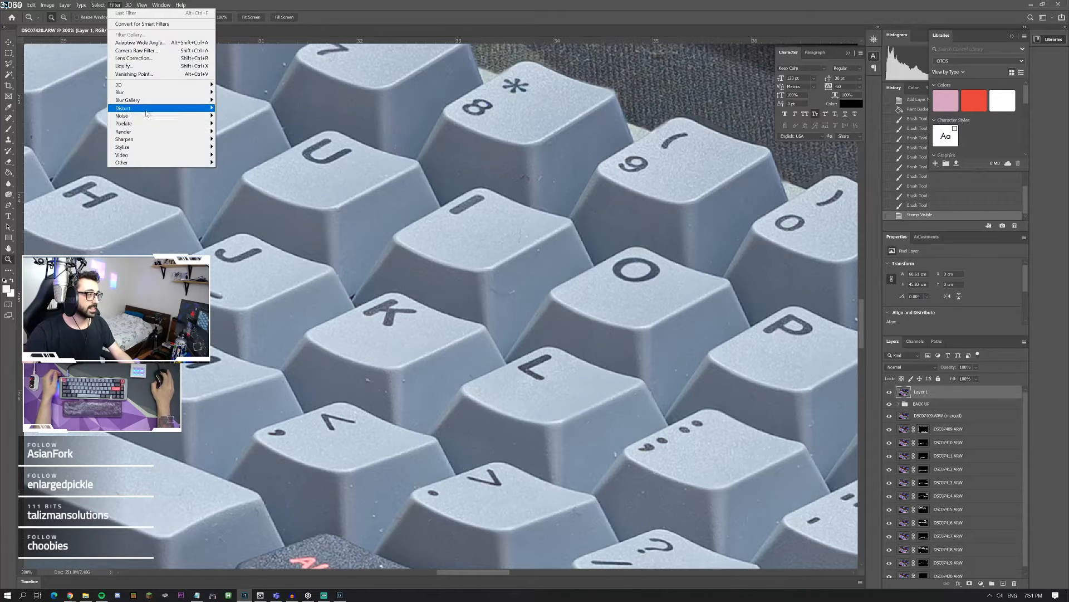
mouse_move(184, 116)
left_click(258, 134)
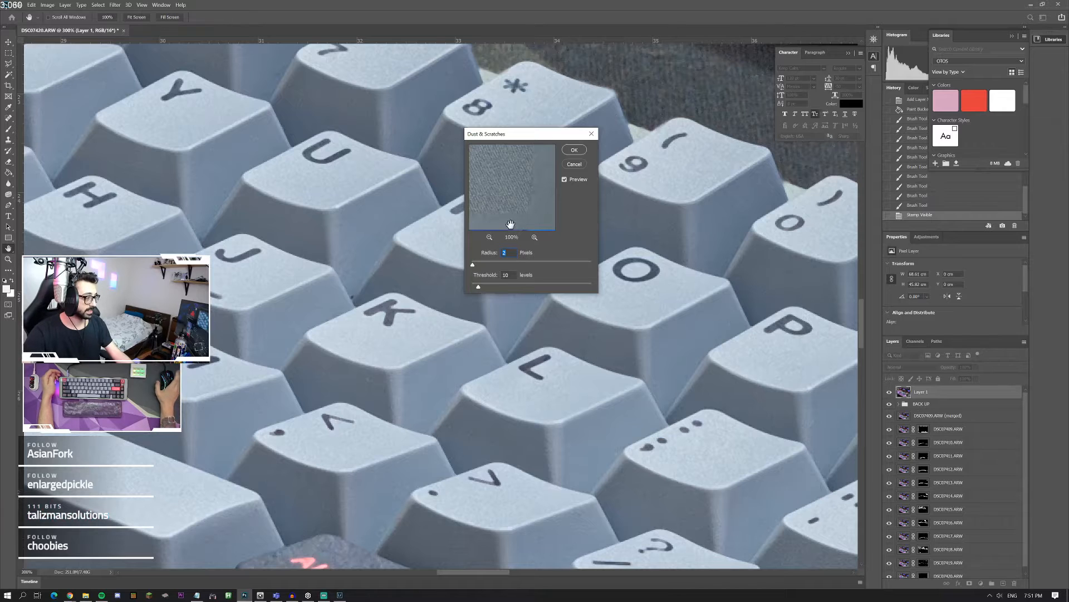
left_click(574, 149)
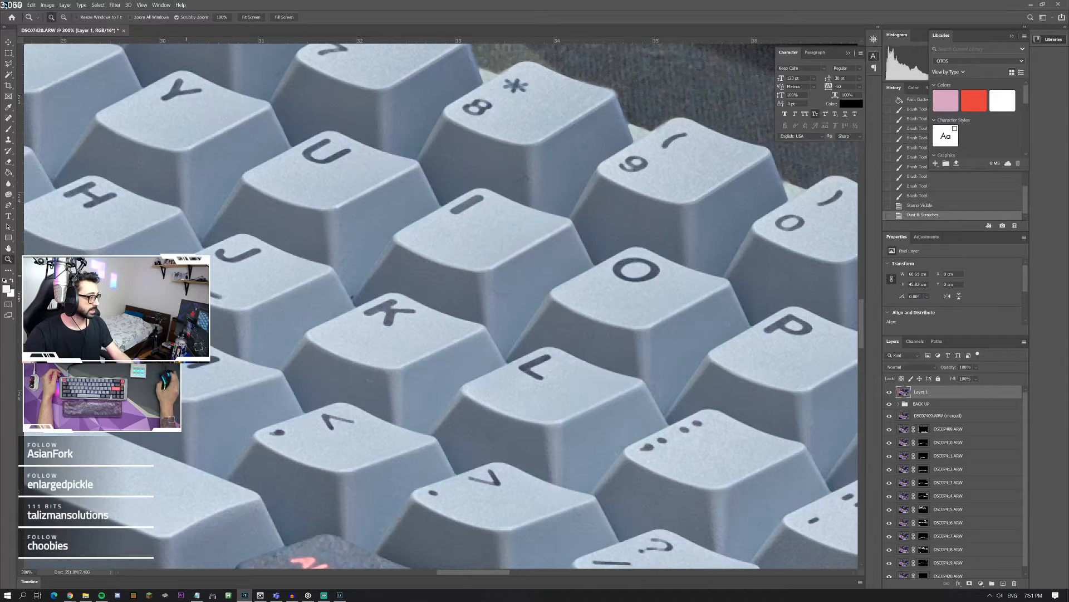
Step: Examine the filtered keycaps and desk mat up close, toggling Layer 1's visibility to compare the detail before and after filtering
double_click(8, 261)
left_click(324, 291)
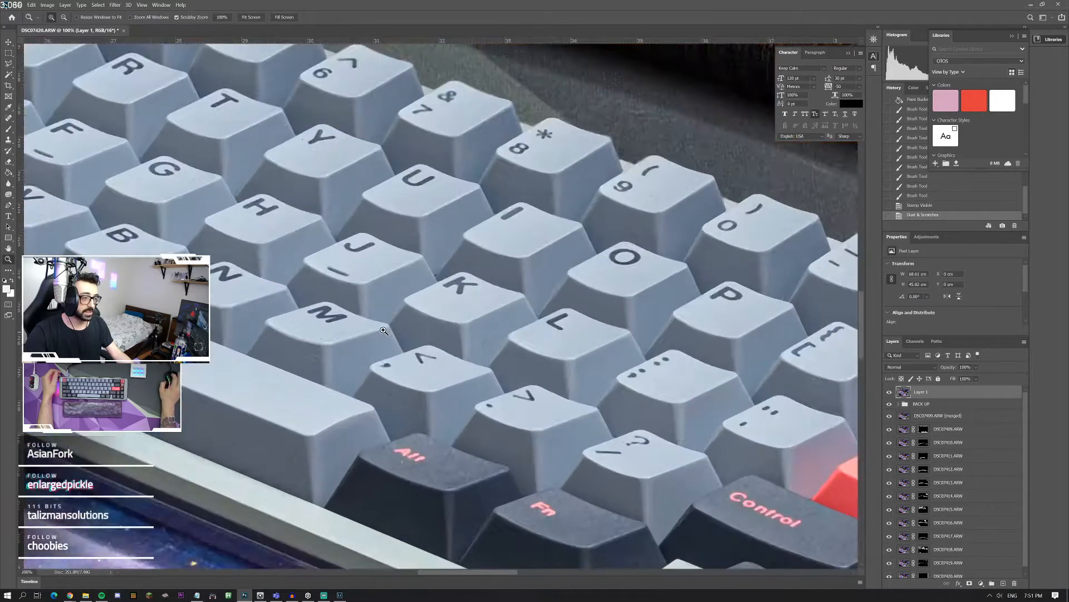
left_click(324, 290)
left_click(324, 290)
left_click(325, 291)
right_click(325, 290)
left_click(328, 294)
left_click(601, 453)
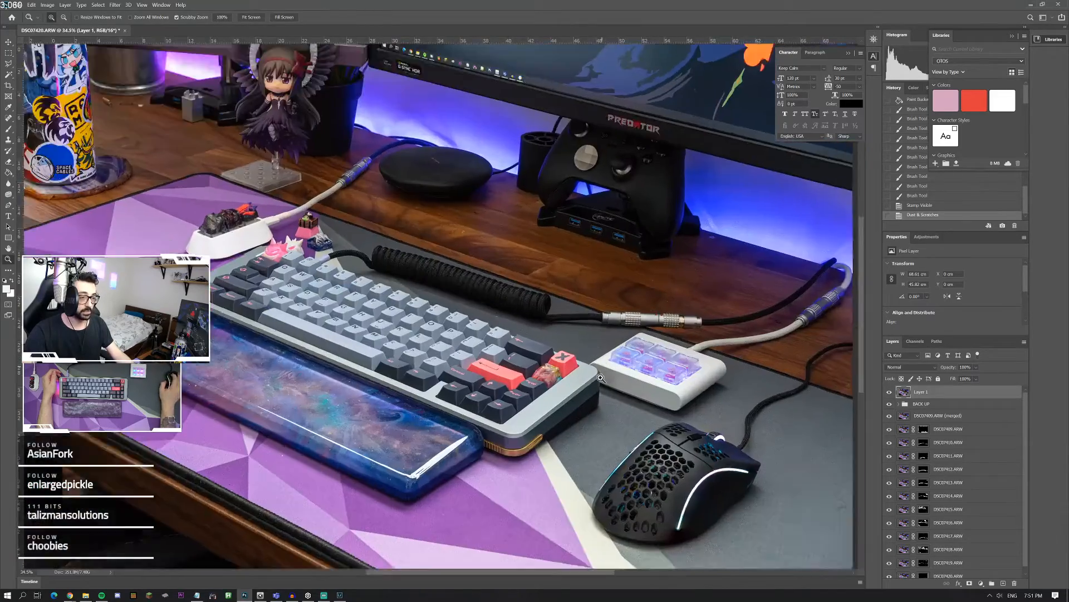
left_click(601, 453)
left_click(601, 454)
left_click(601, 453)
left_click(601, 454)
left_click(601, 453)
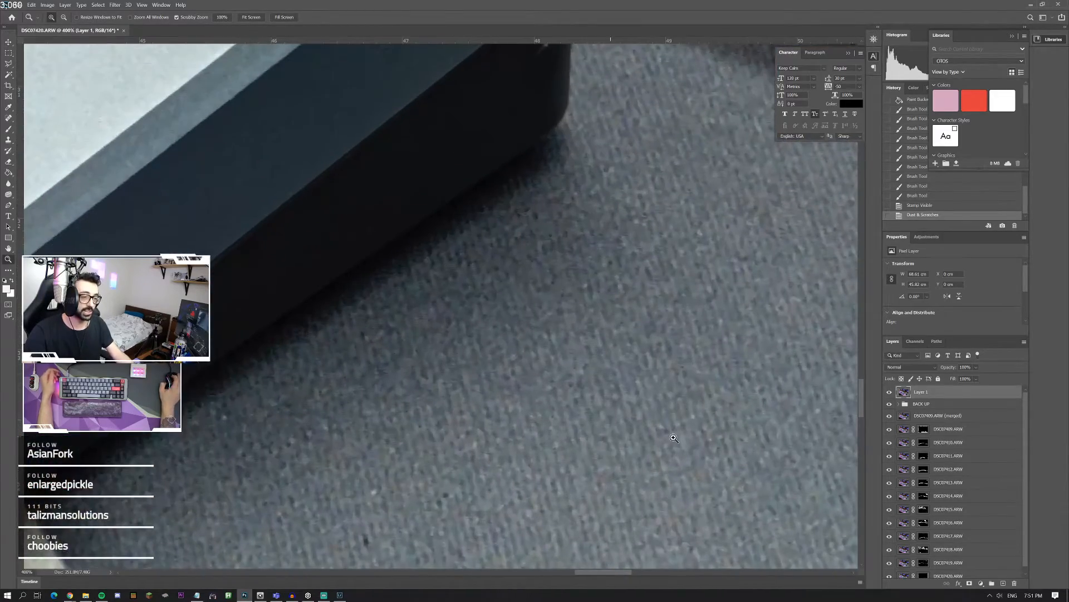
left_click(889, 392)
left_click(889, 392)
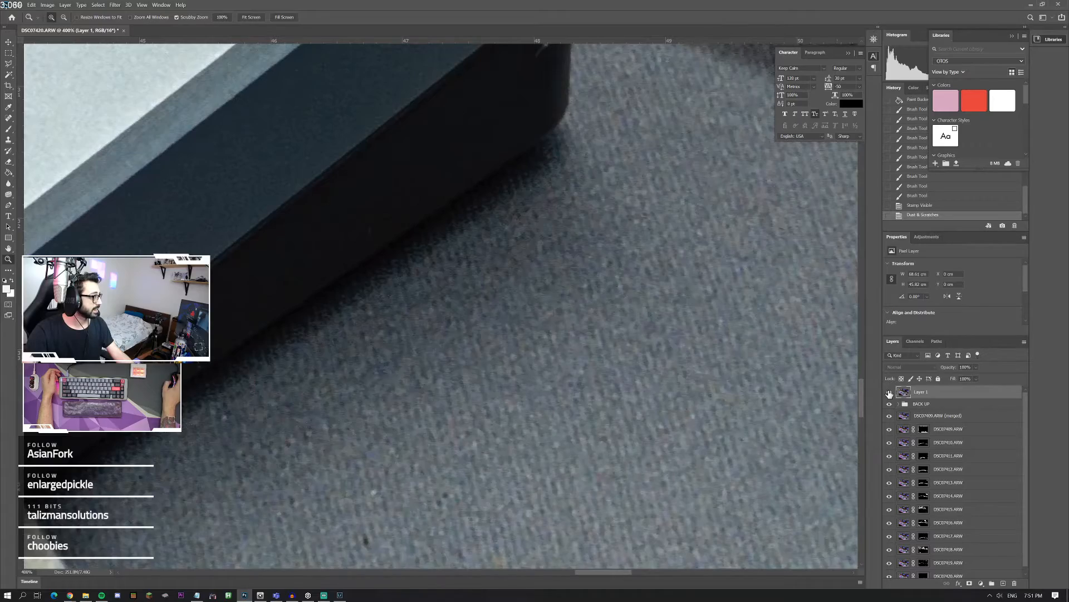
left_click(889, 392)
left_click(889, 392)
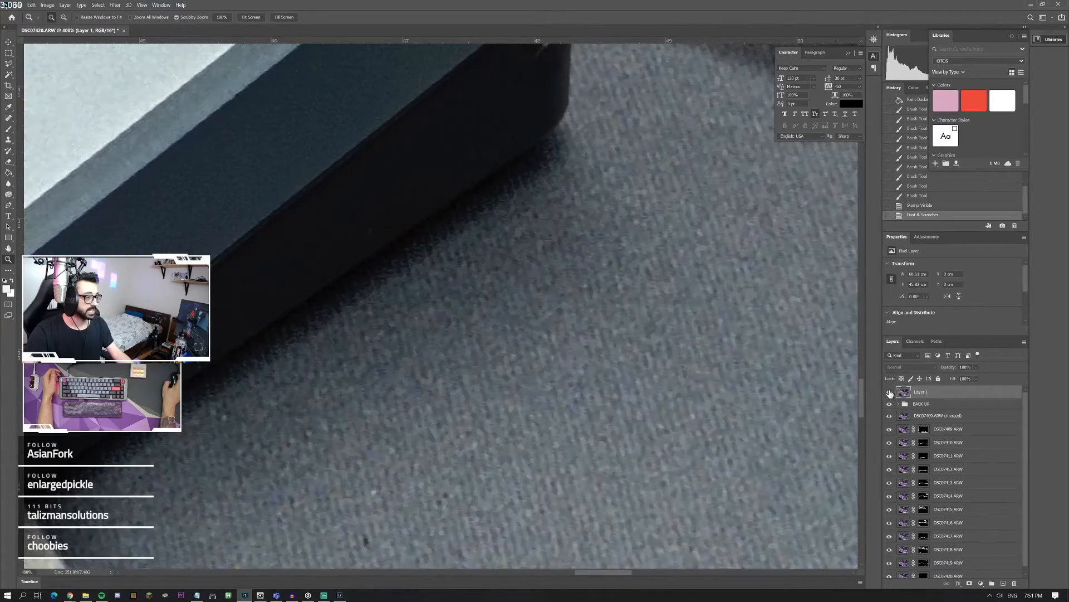
Step: Add a layer mask to Layer 1 and fill it with black to hide the filtered image
right_click(438, 319)
left_click(450, 323)
left_click(437, 340)
left_click(436, 339)
left_click(436, 339)
left_click(436, 340)
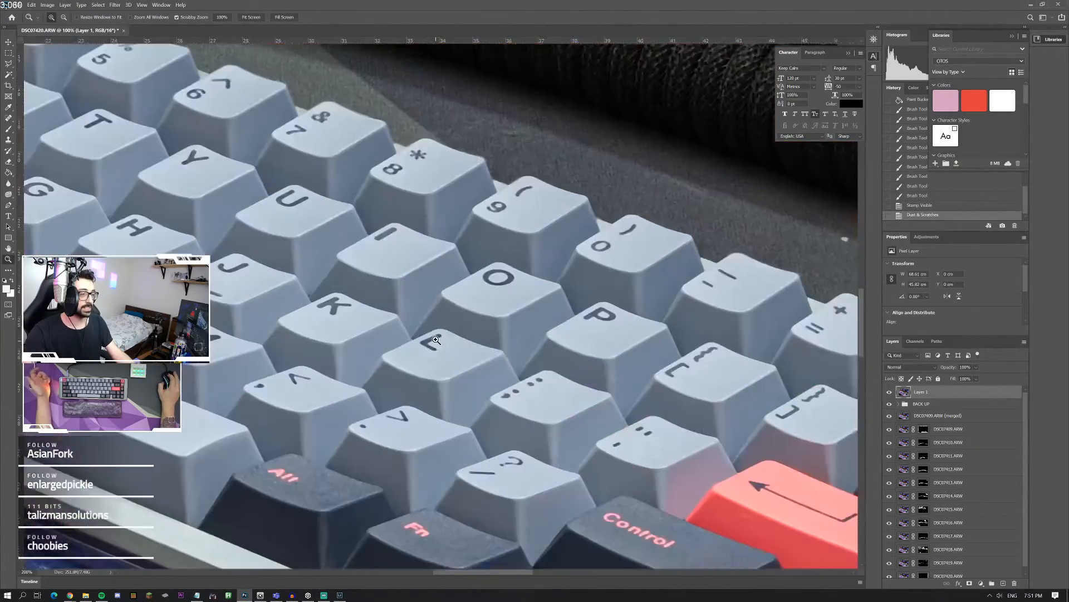
left_click(436, 339)
left_click(436, 340)
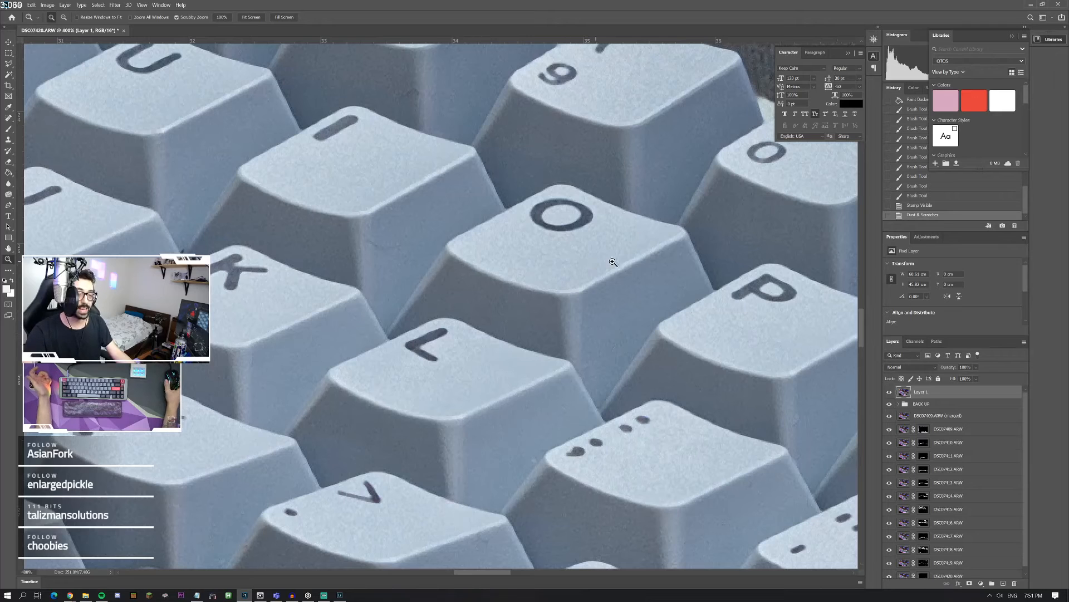
left_click(970, 583)
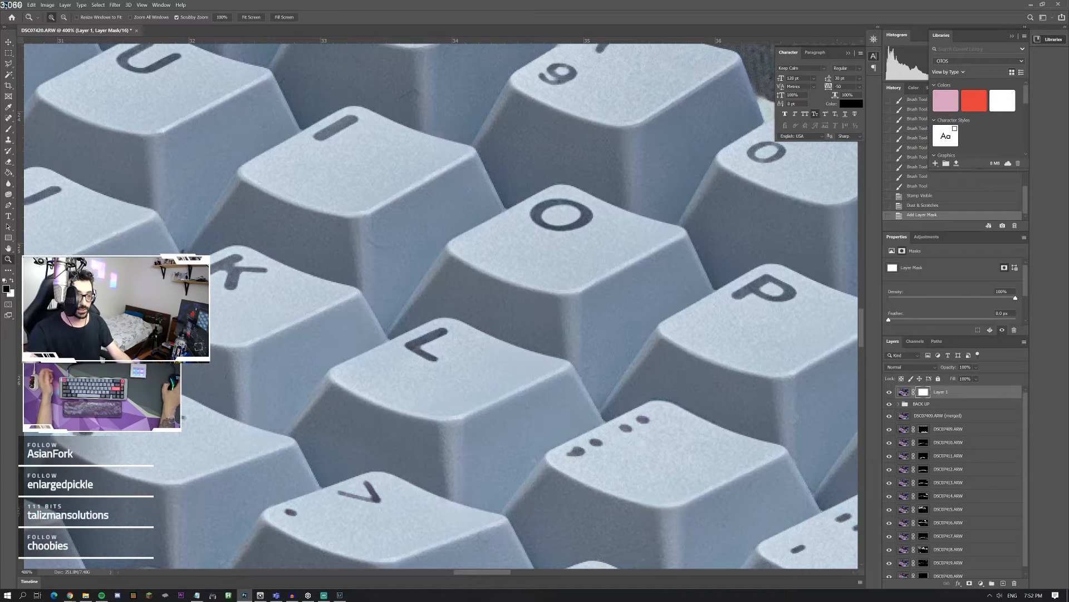
right_click(200, 240)
left_click(212, 244)
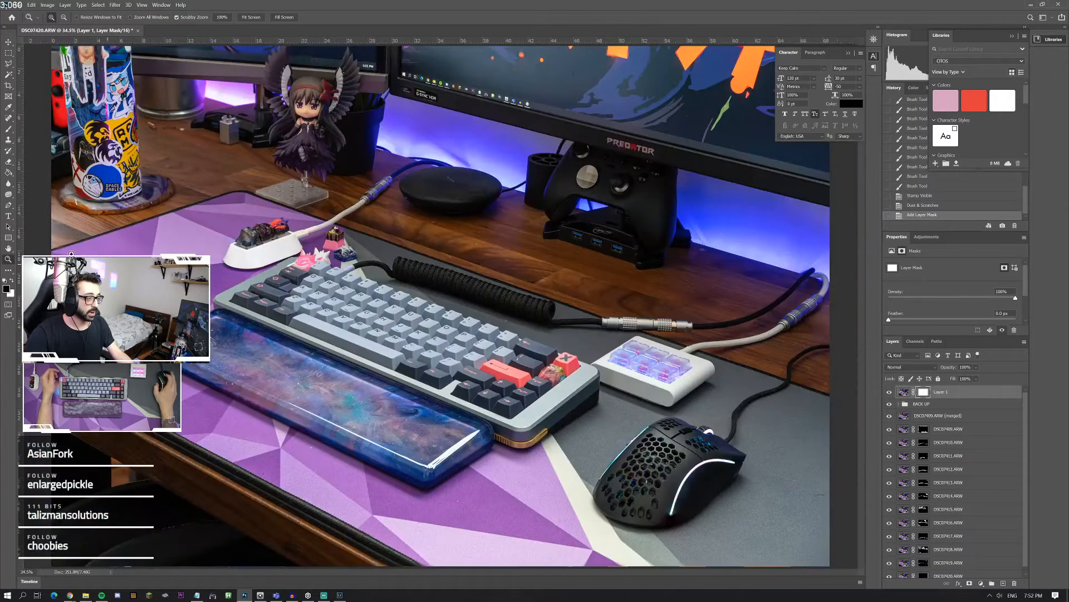
left_click(9, 175)
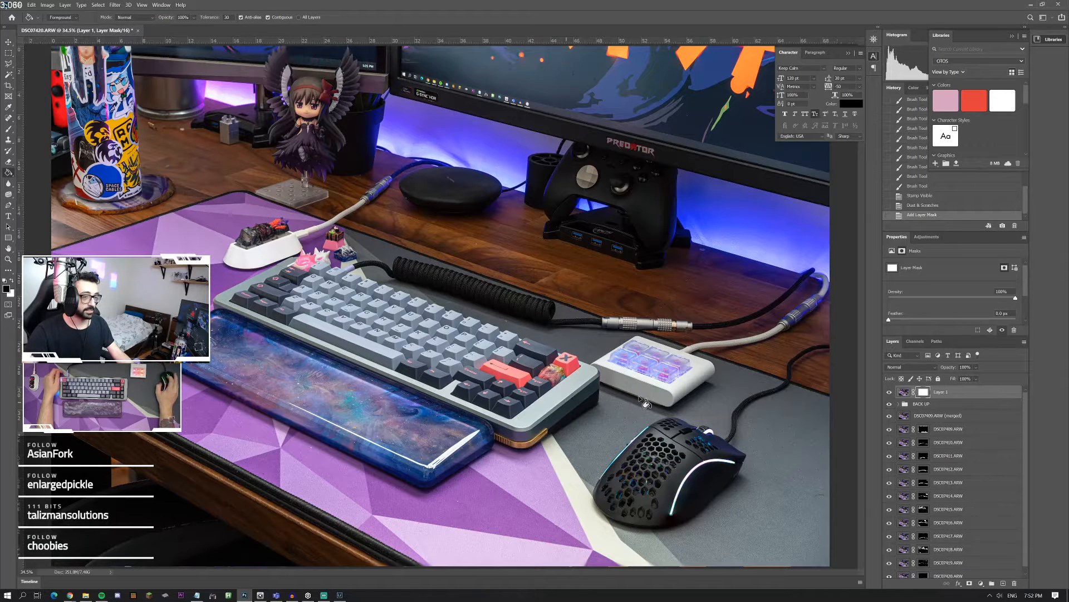
left_click(774, 438)
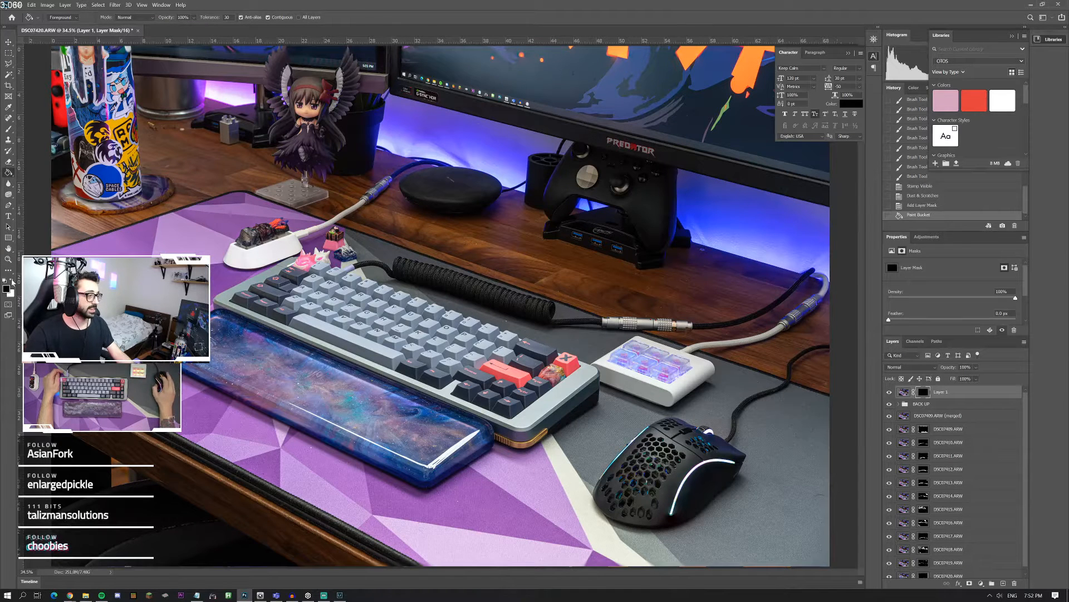
Step: With a smaller white brush, paint Layer 1's mask over the dusty dark keycaps with red arrow legends
key("x")
left_click(7, 128)
right_click(88, 65)
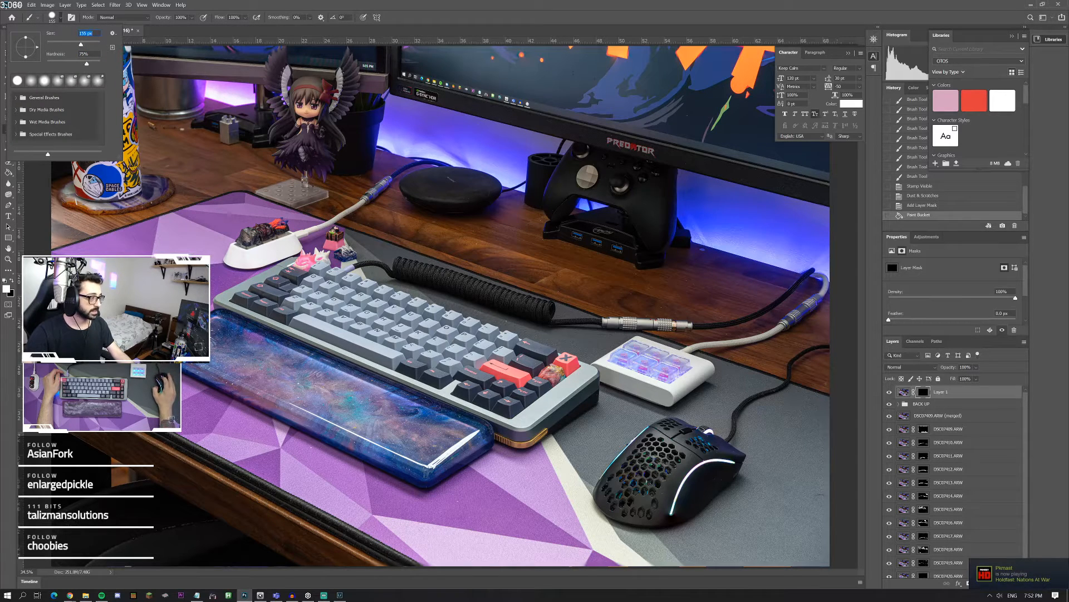
left_click(8, 259)
left_click(272, 291)
left_click(272, 291)
left_click(251, 290)
left_click(248, 289)
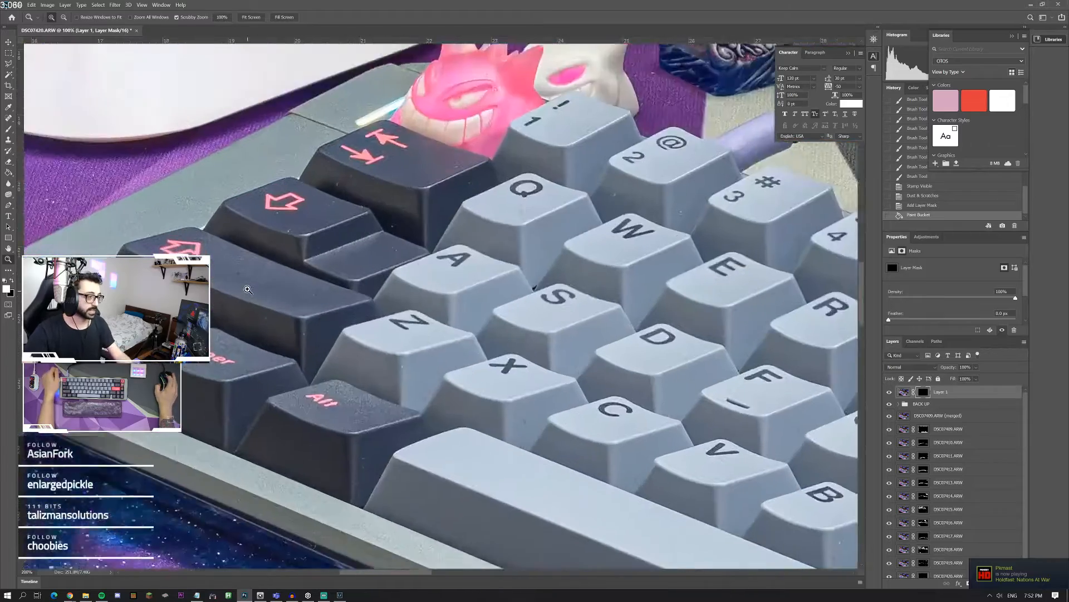
left_click(248, 290)
left_click(8, 132)
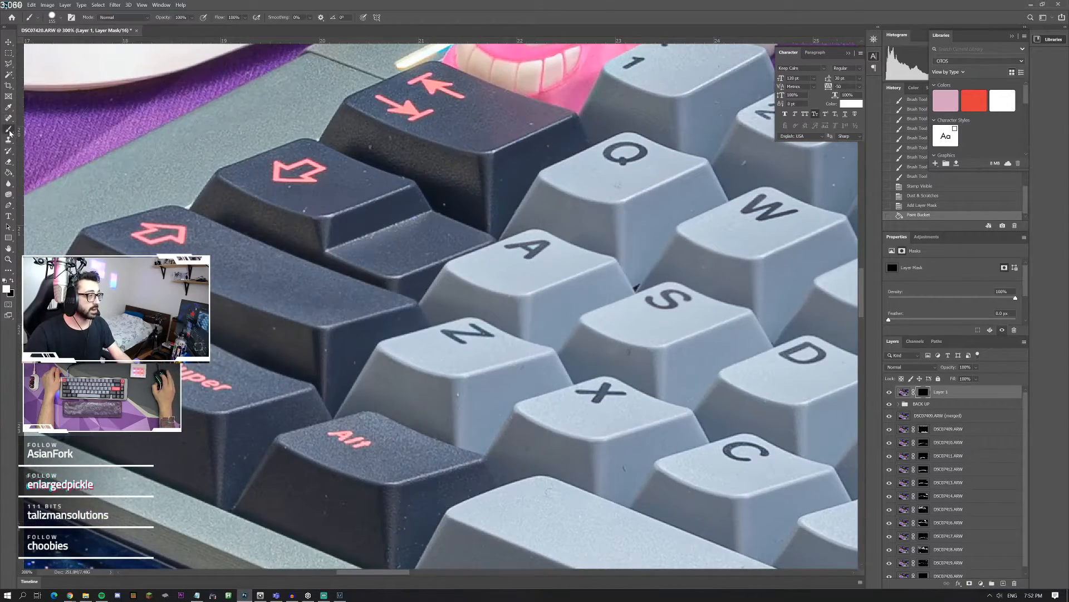
left_click(53, 21)
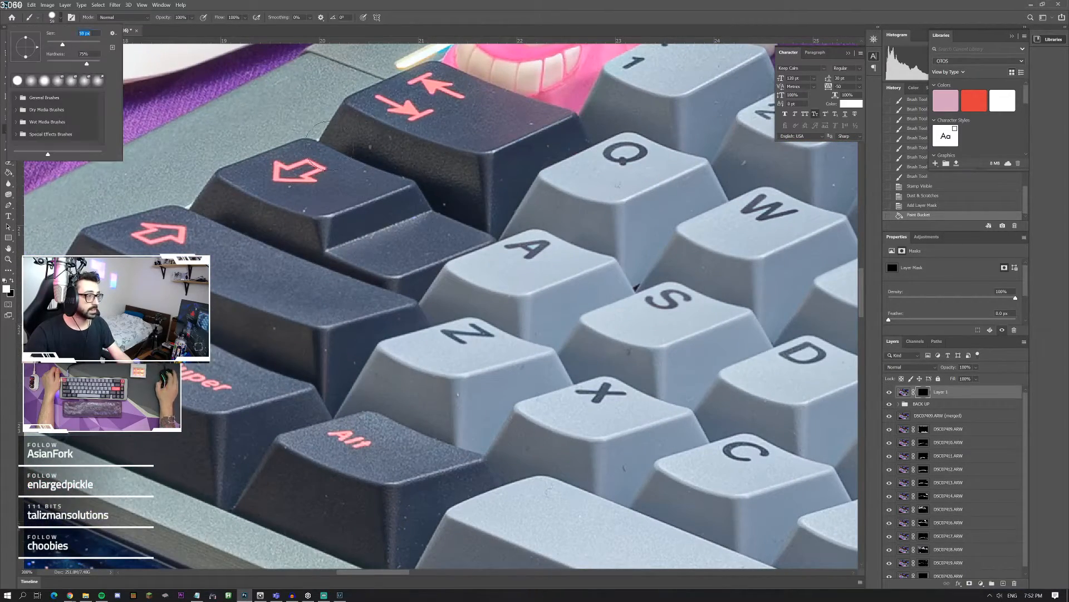
left_click(379, 145)
mouse_move(408, 162)
left_mouse_down()
mouse_move(490, 192)
mouse_move(562, 135)
left_mouse_up()
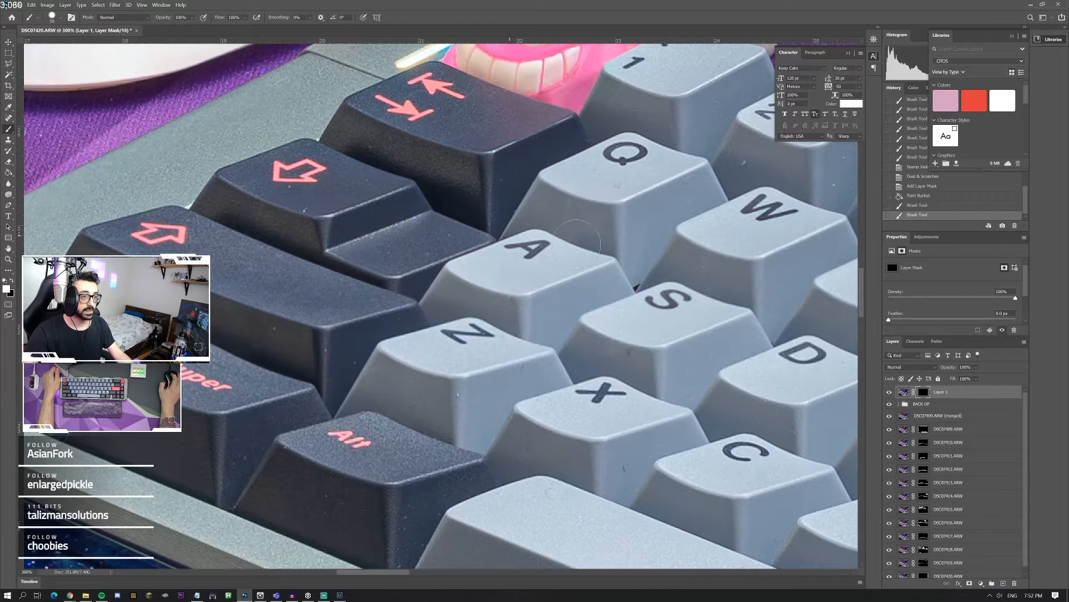
Step: Reduce the brush size to 44 px and paint the mask over the dust on the Super and Alt keycaps
left_click(52, 17)
left_click_drag(63, 43, 59, 44)
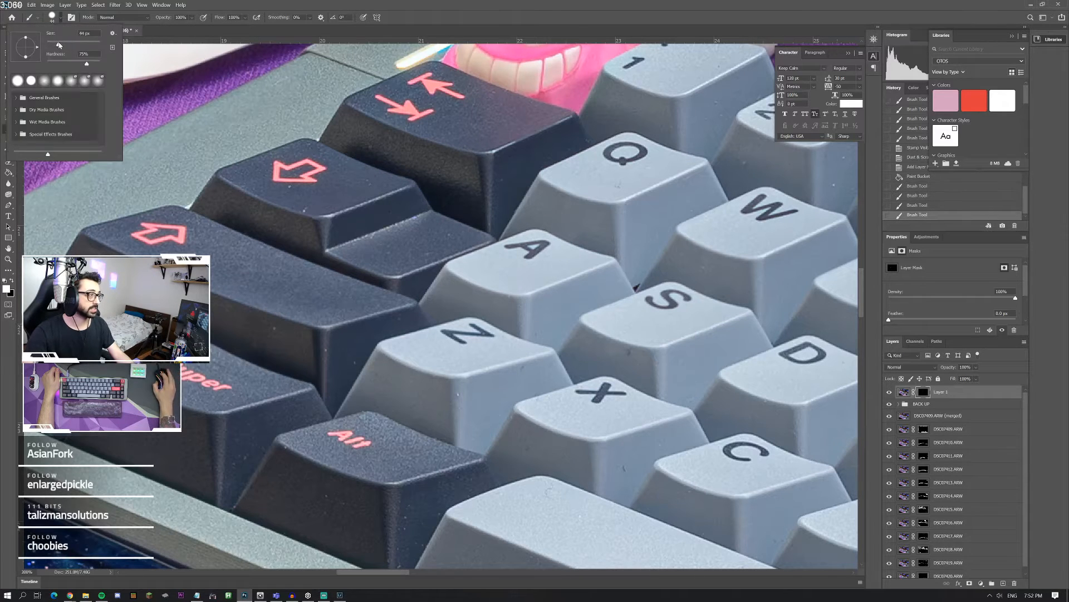
mouse_move(266, 338)
left_mouse_down()
mouse_move(325, 360)
mouse_move(235, 489)
mouse_move(244, 453)
left_mouse_up()
mouse_move(290, 485)
left_mouse_down()
mouse_move(346, 505)
mouse_move(400, 549)
mouse_move(405, 542)
left_mouse_up()
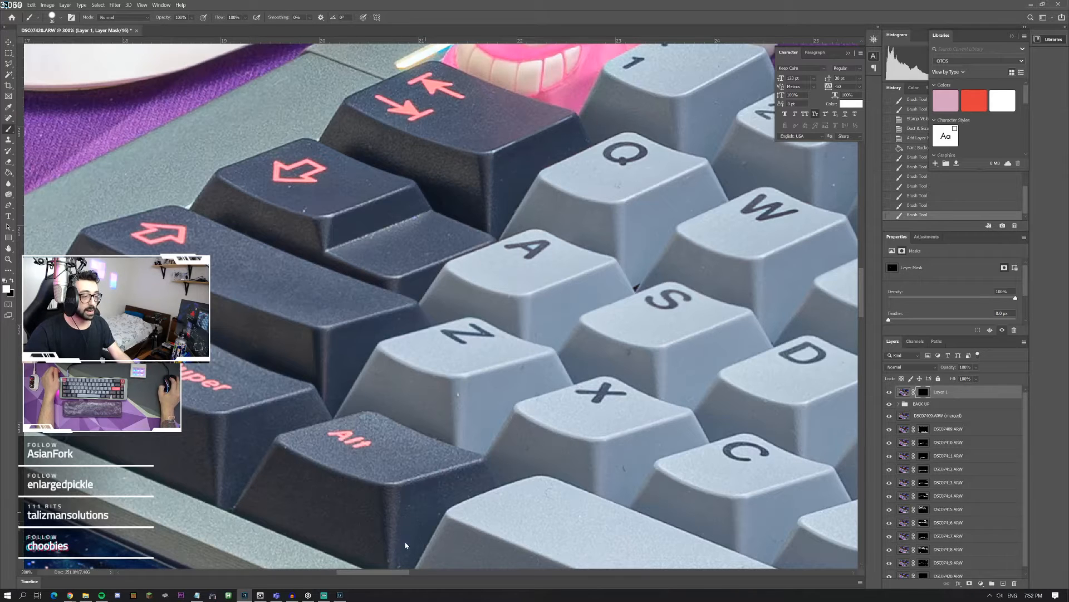
Step: Paint white on the mask over the dust specks on the space bar and around the Z, X and S keycaps
left_click(545, 490)
left_click(551, 482)
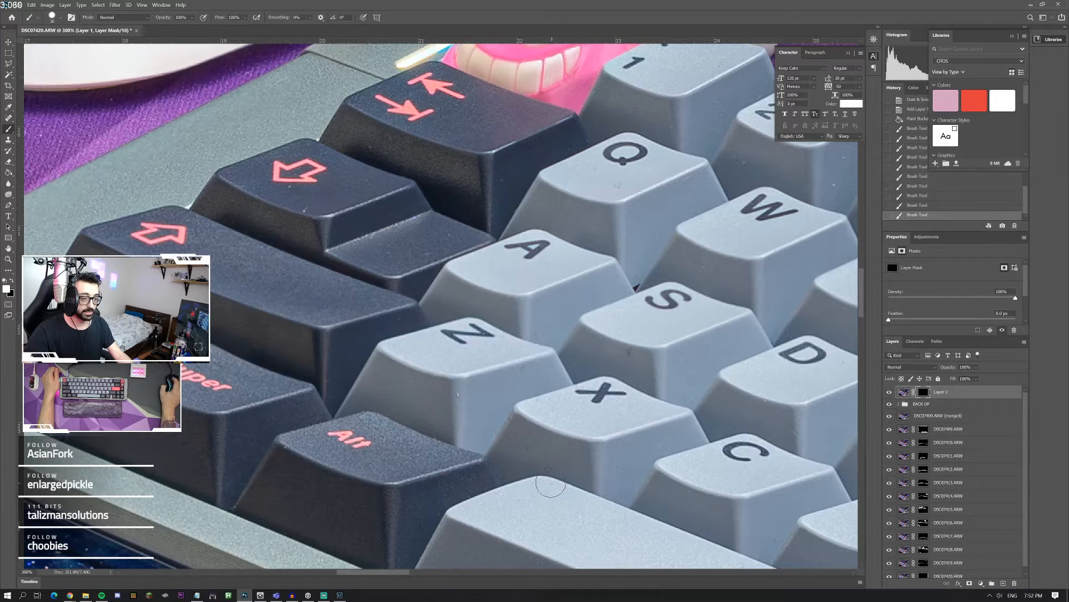
left_click(459, 394)
left_click(523, 372)
left_click(628, 359)
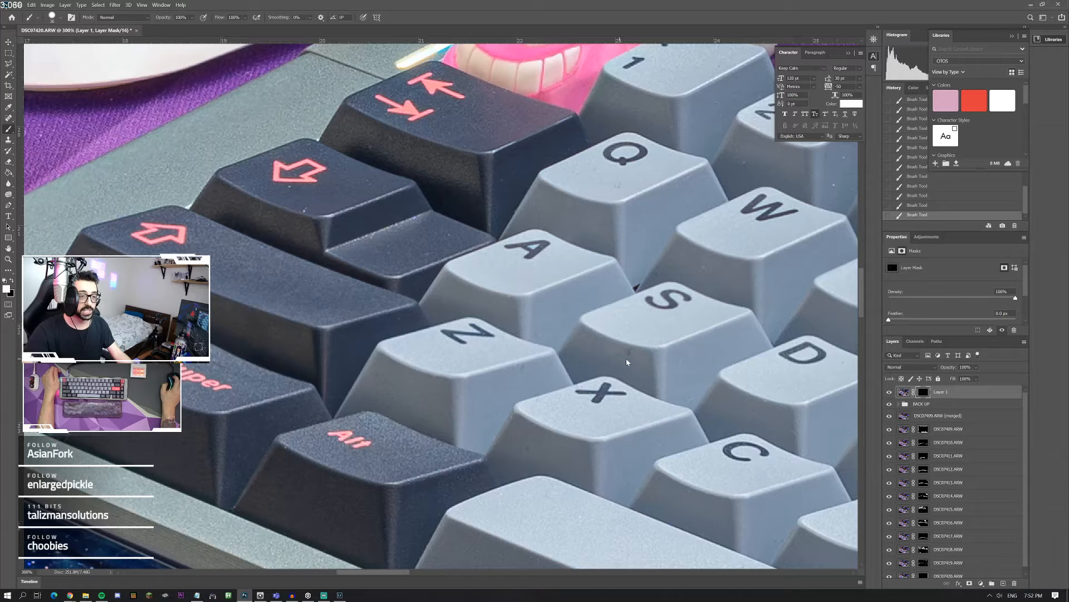
Step: Paint white on Layer 1's mask over the dust specks on the keycaps from Q, W and E down to V and B
scroll(442, 372, "left", 4)
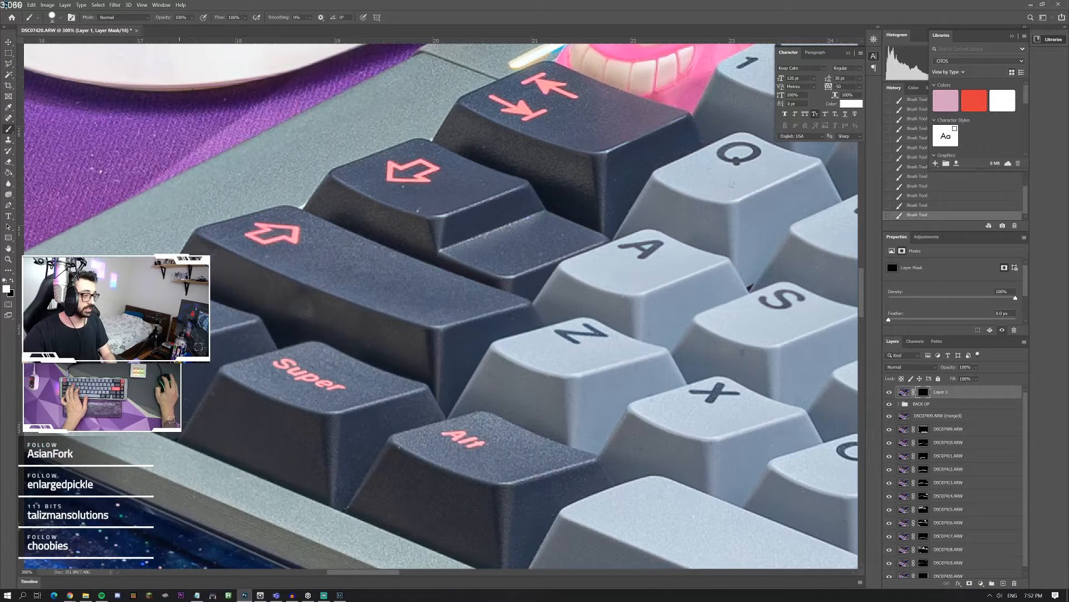
scroll(453, 397, "right", 10)
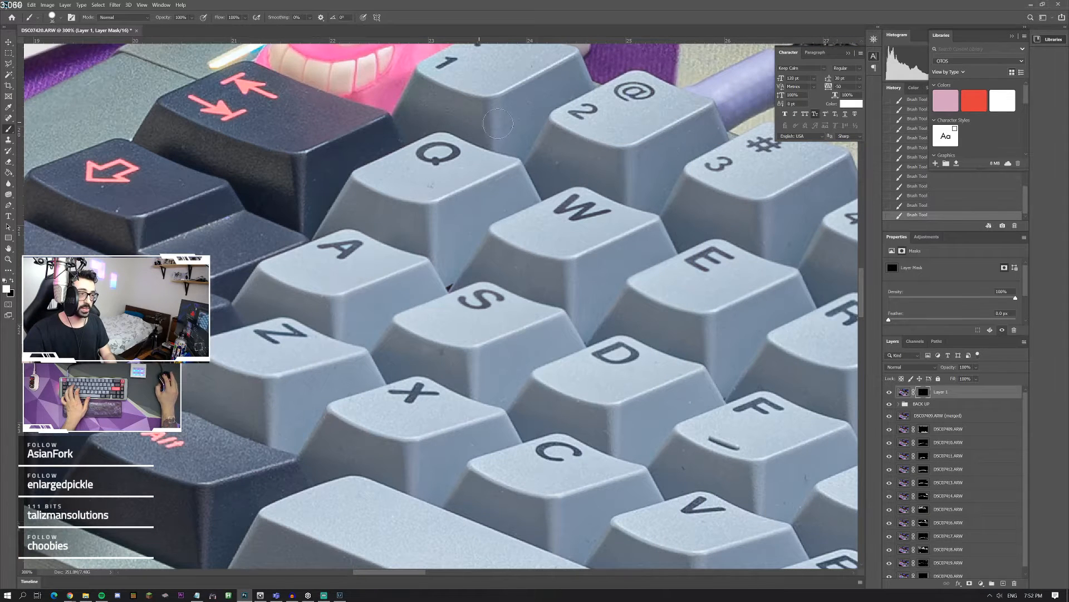
scroll(499, 239, "right", 5)
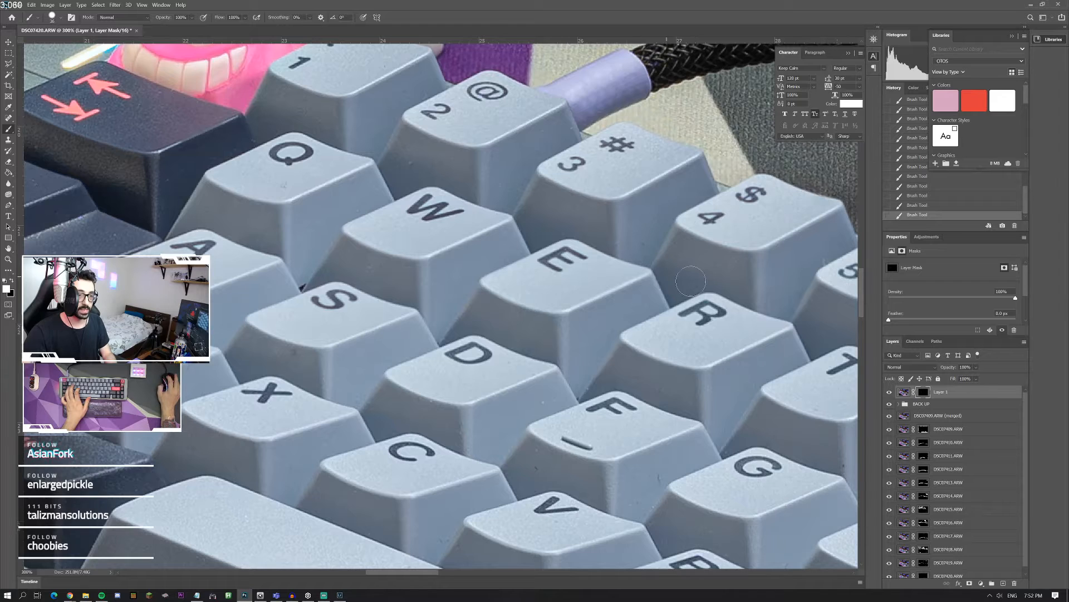
scroll(688, 301, "down", 3)
scroll(688, 301, "down", 1)
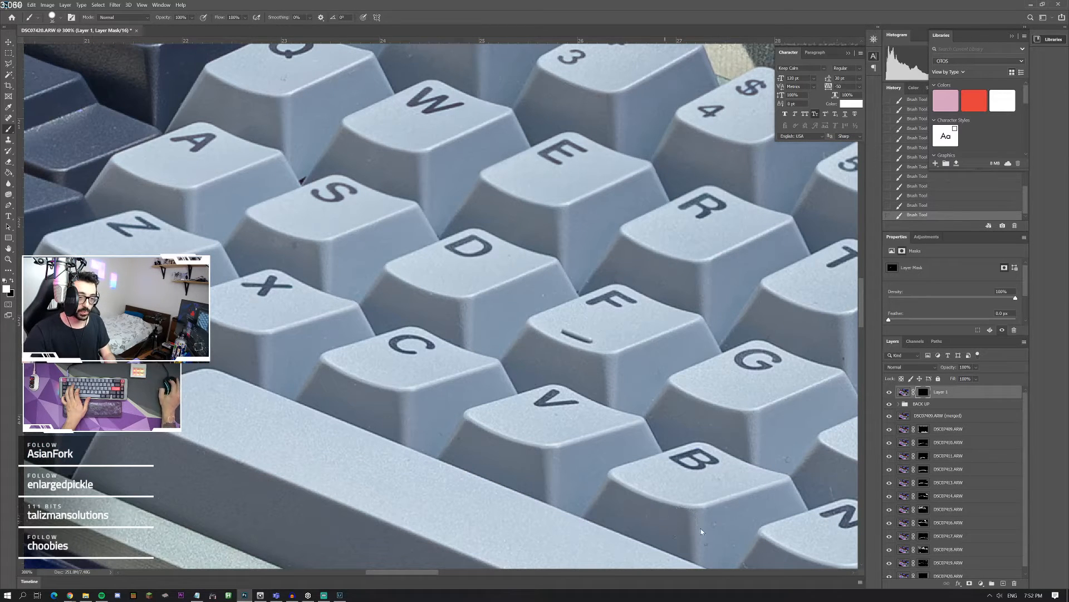
Step: Paint white on Layer 1's mask over the dust specks on the light keycaps from 5, R and T across to Y, H and J
scroll(694, 353, "right", 6)
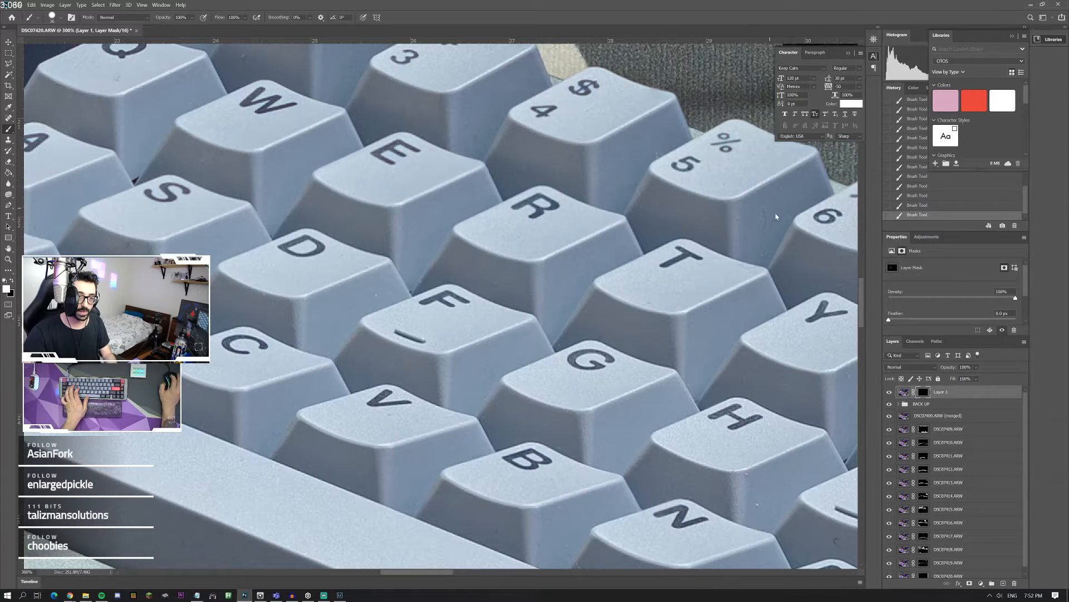
scroll(523, 298, "right", 7)
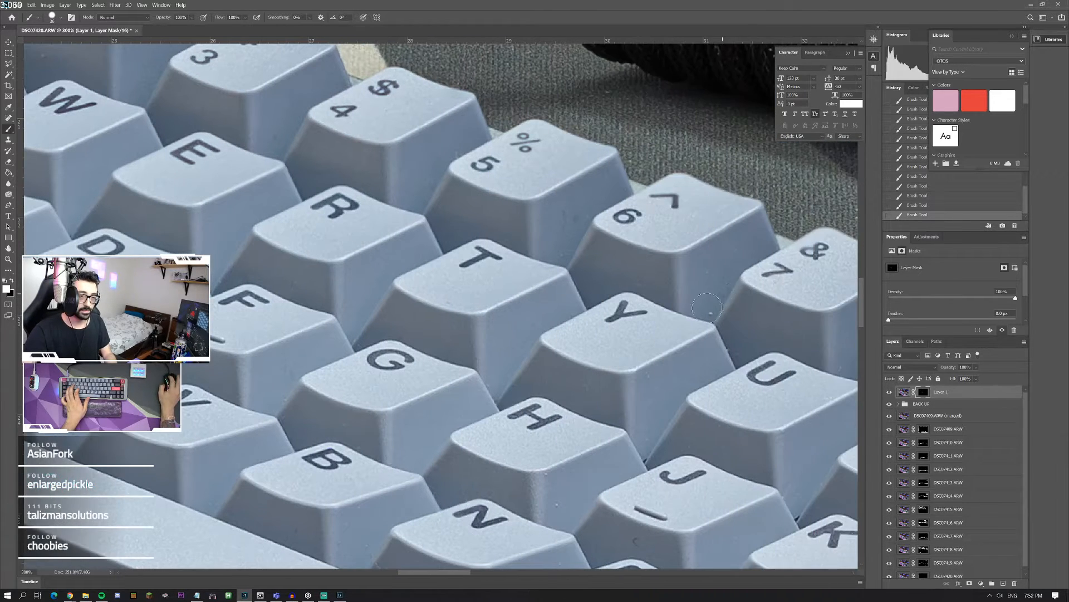
scroll(650, 277, "down", 2)
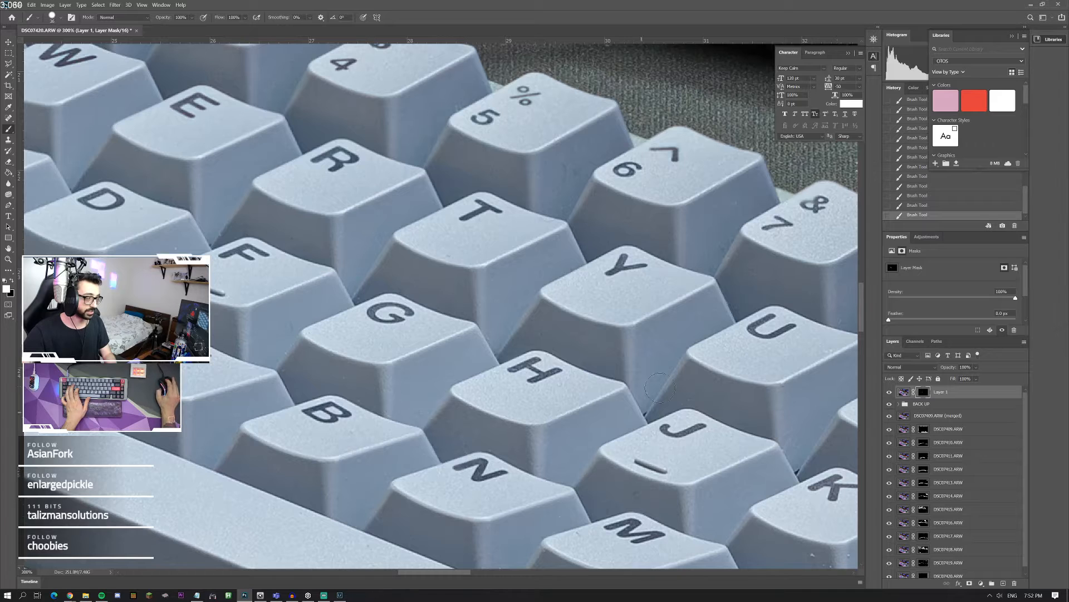
scroll(660, 389, "right", 9)
scroll(749, 292, "down", 4)
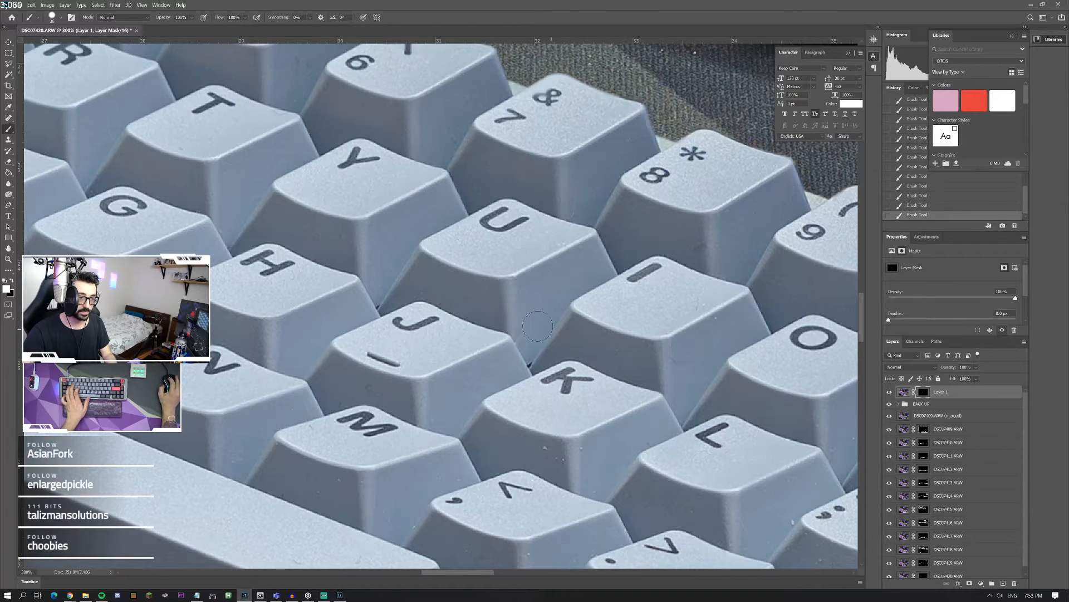
Step: Continue painting Layer 1's mask over the dust on the light keycaps from U, I and K across to P, semicolon, slash and quote
scroll(533, 320, "down", 4)
scroll(523, 340, "right", 5)
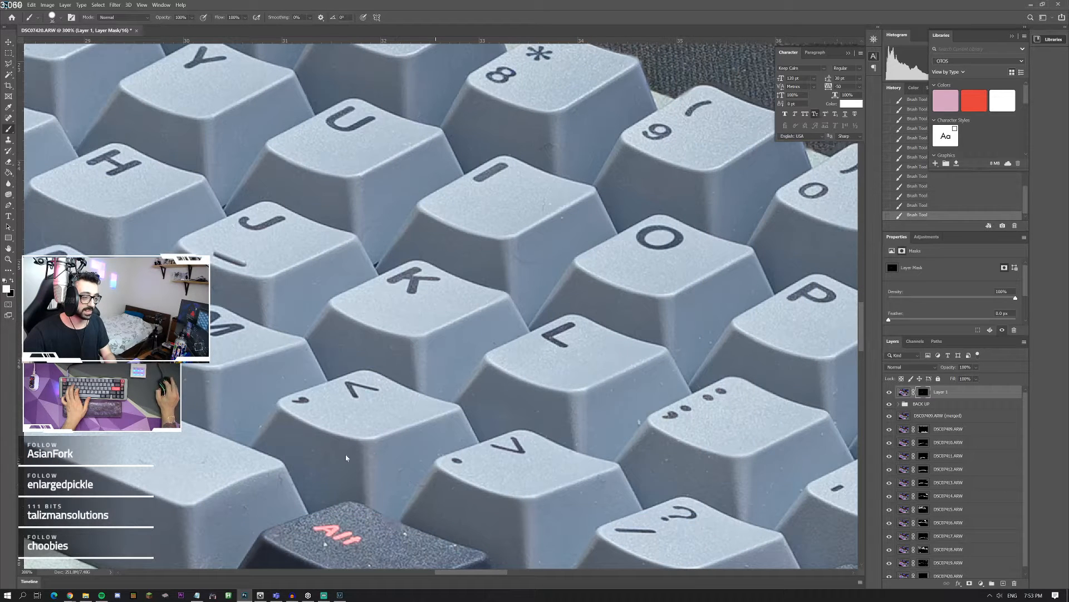
scroll(404, 392, "down", 1)
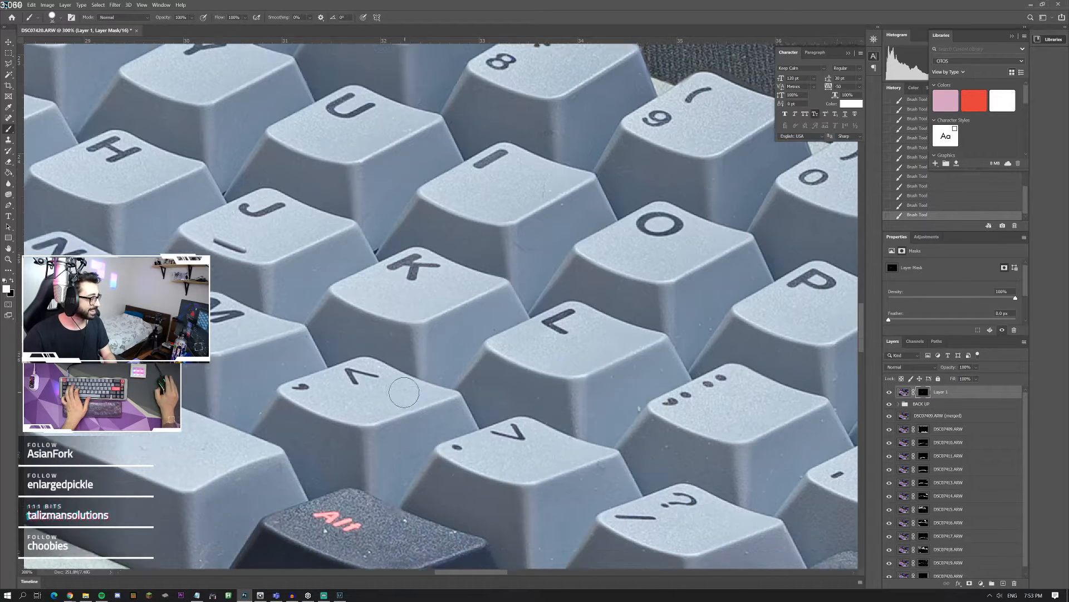
scroll(404, 393, "down", 3)
scroll(410, 398, "right", 8)
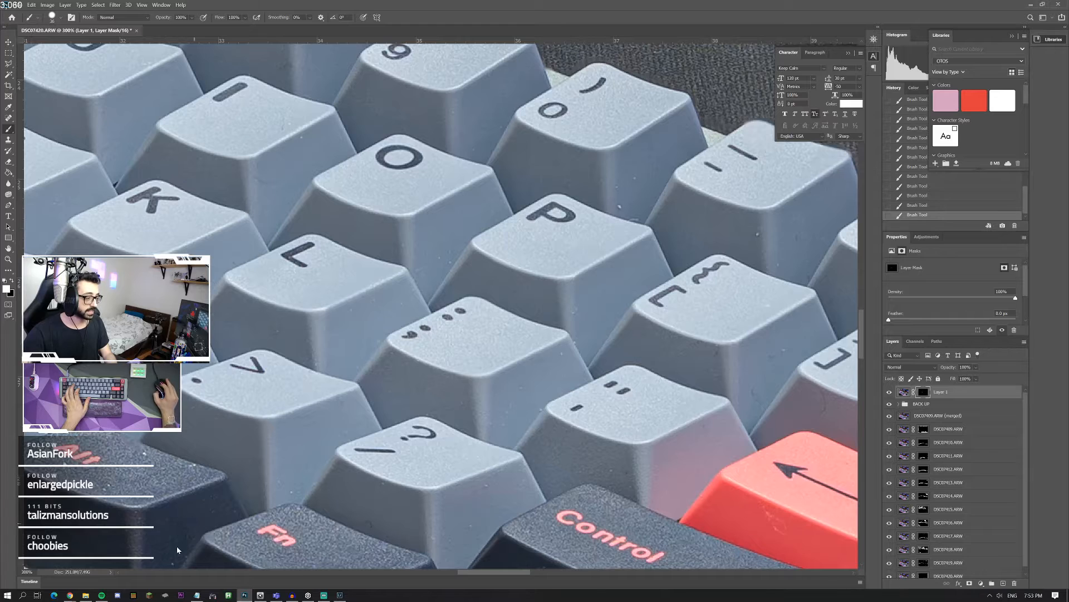
scroll(177, 550, "down", 2)
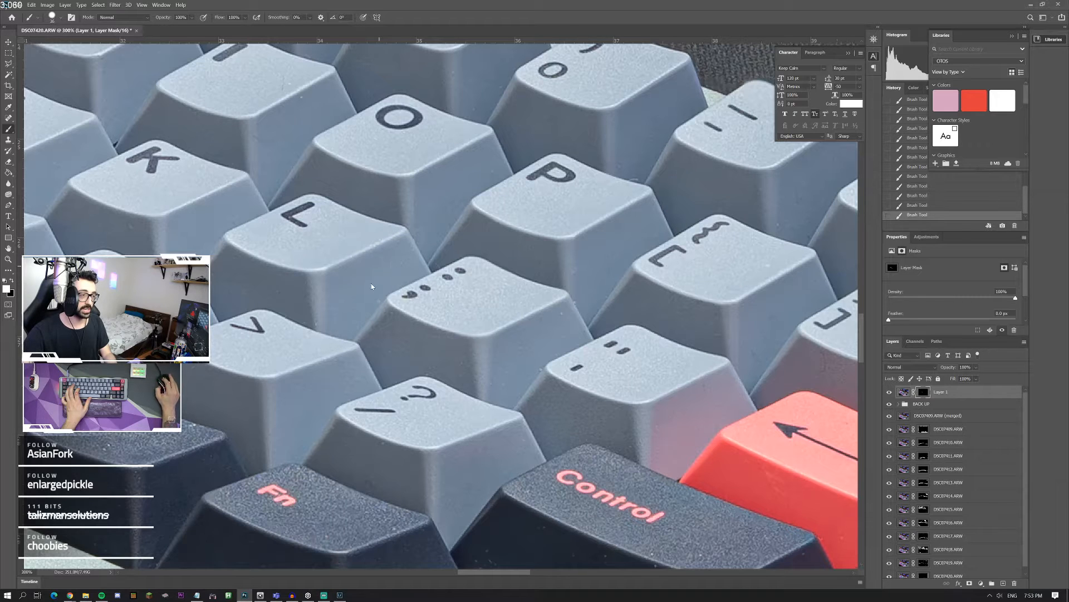
scroll(390, 334, "down", 5)
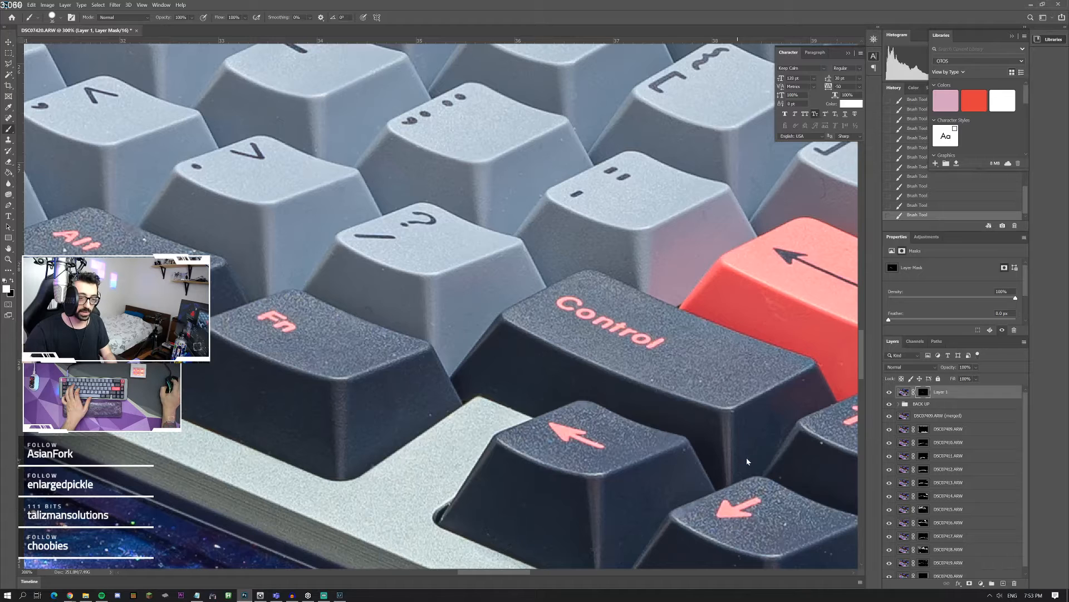
Step: Paint Layer 1's mask over the dust specks on the dark Control, arrow and Pg Dn keycaps
scroll(707, 431, "right", 3)
scroll(649, 415, "down", 2)
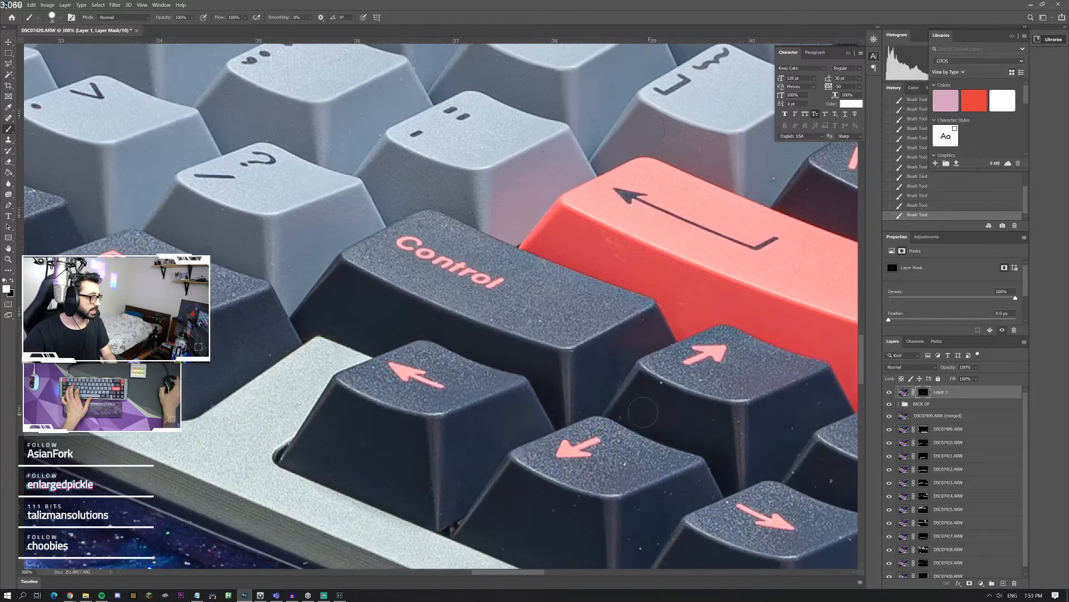
scroll(644, 412, "down", 3)
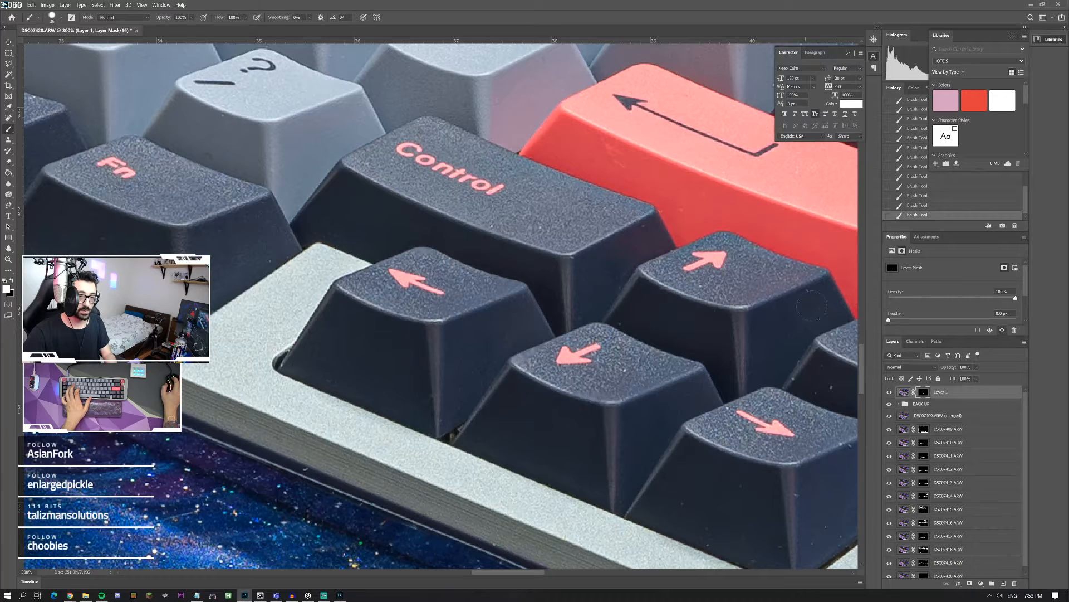
scroll(643, 372, "right", 1)
scroll(648, 376, "right", 2)
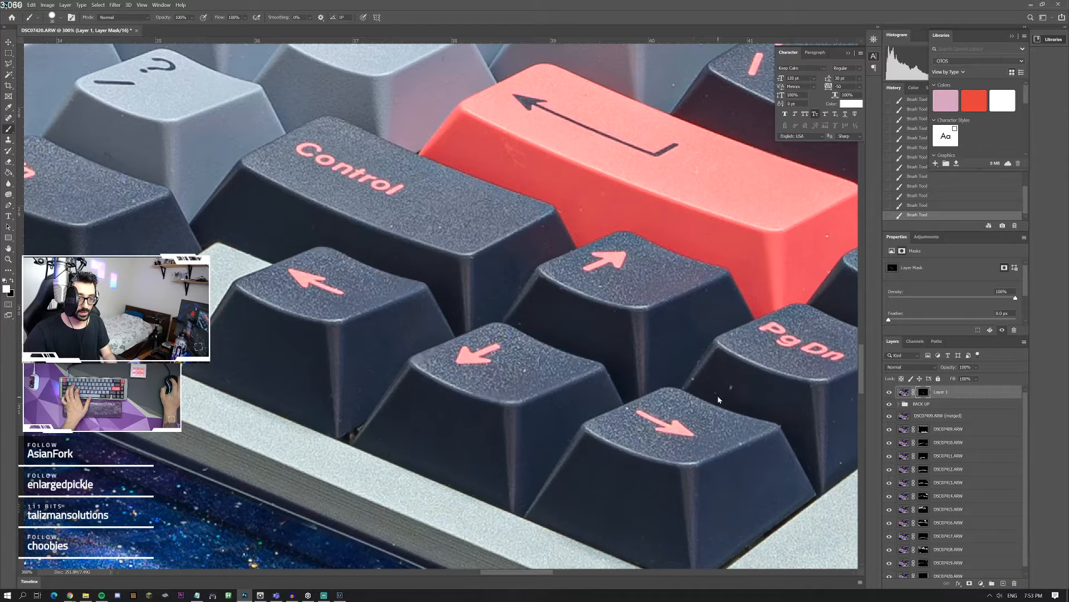
scroll(677, 402, "right", 3)
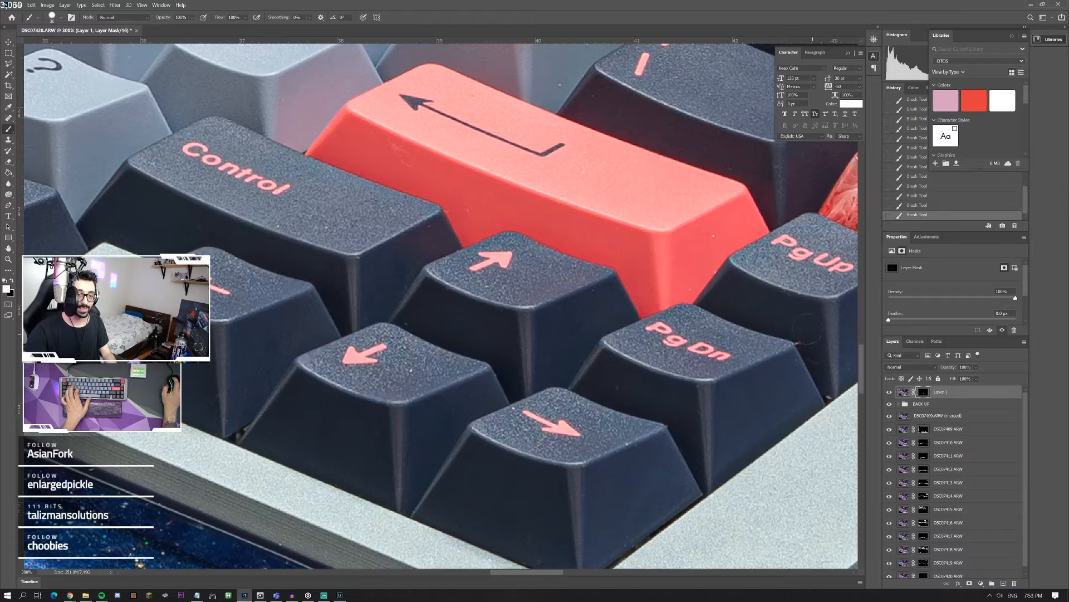
Step: Paint Layer 1's mask over the dust on the red Enter keycap, the bracket keycaps and the dark keycaps around Pg Up
scroll(823, 381, "up", 3)
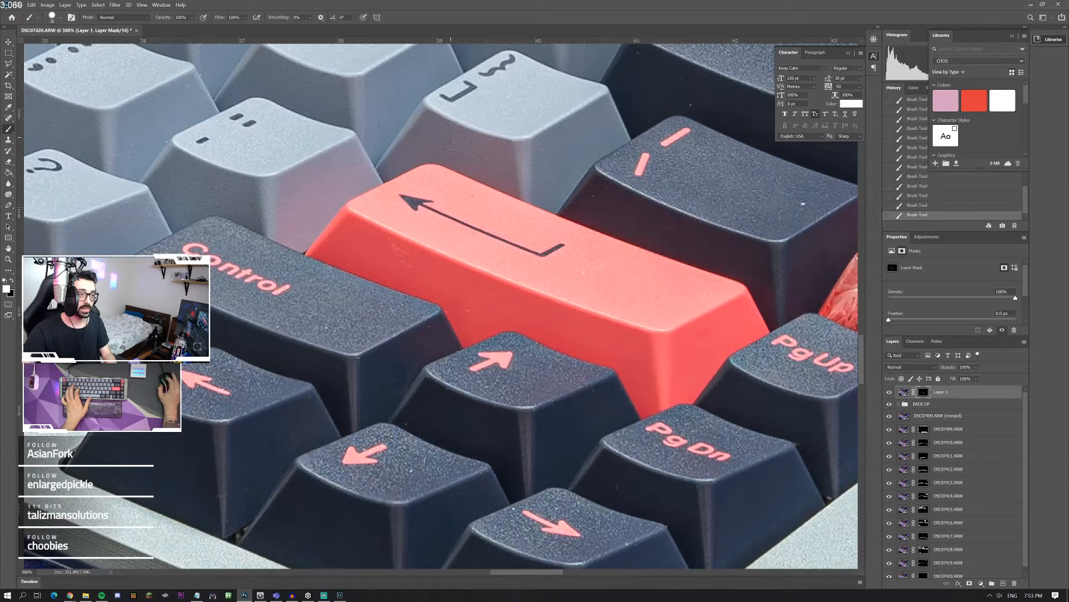
scroll(693, 180, "up", 3)
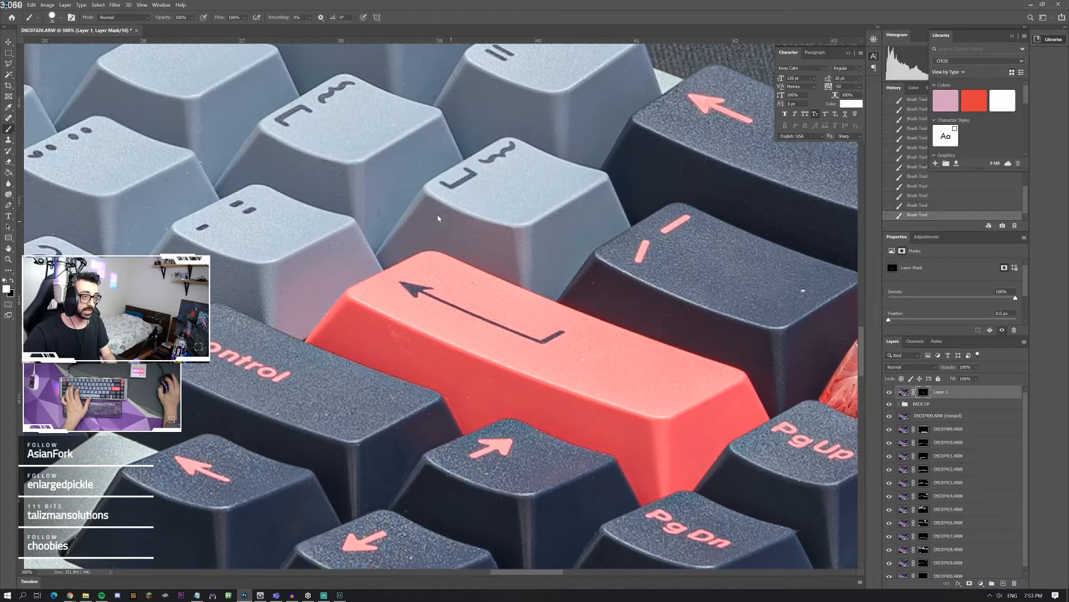
scroll(387, 194, "up", 3)
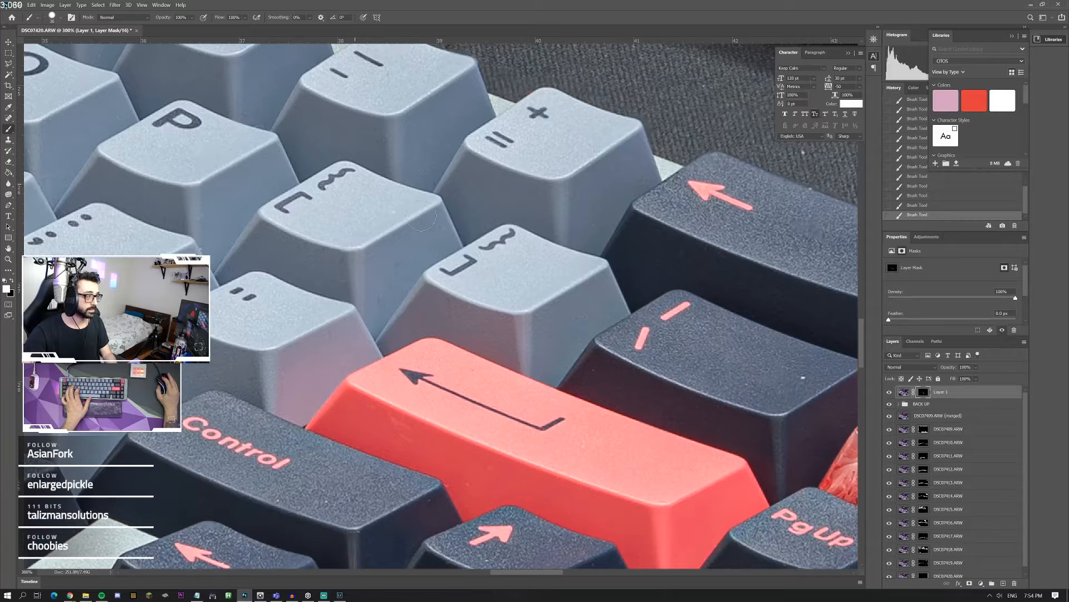
scroll(507, 293, "right", 8)
scroll(568, 285, "down", 4)
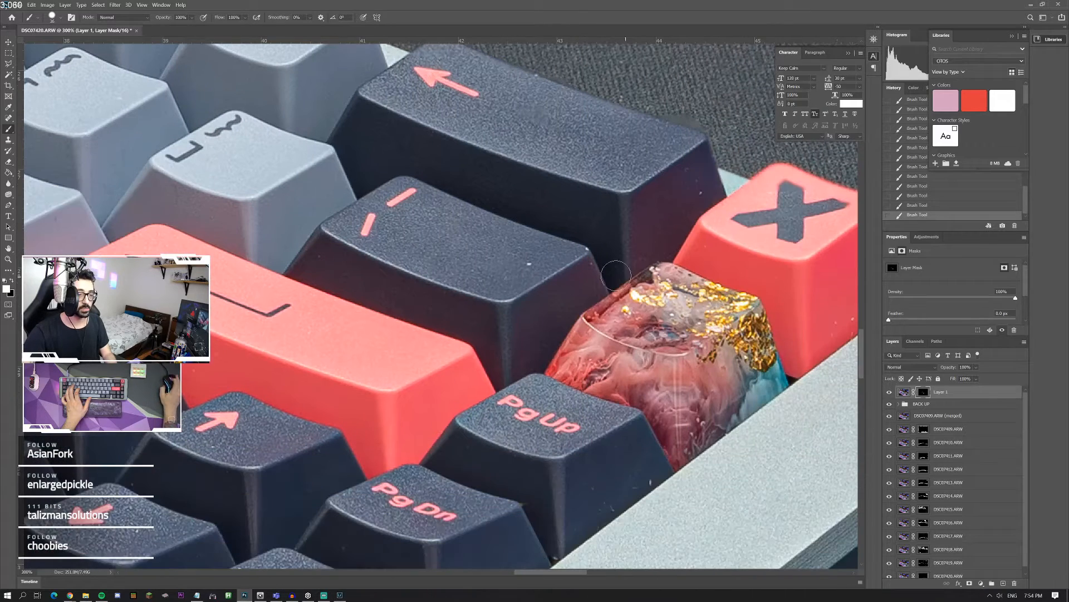
scroll(771, 294, "right", 3)
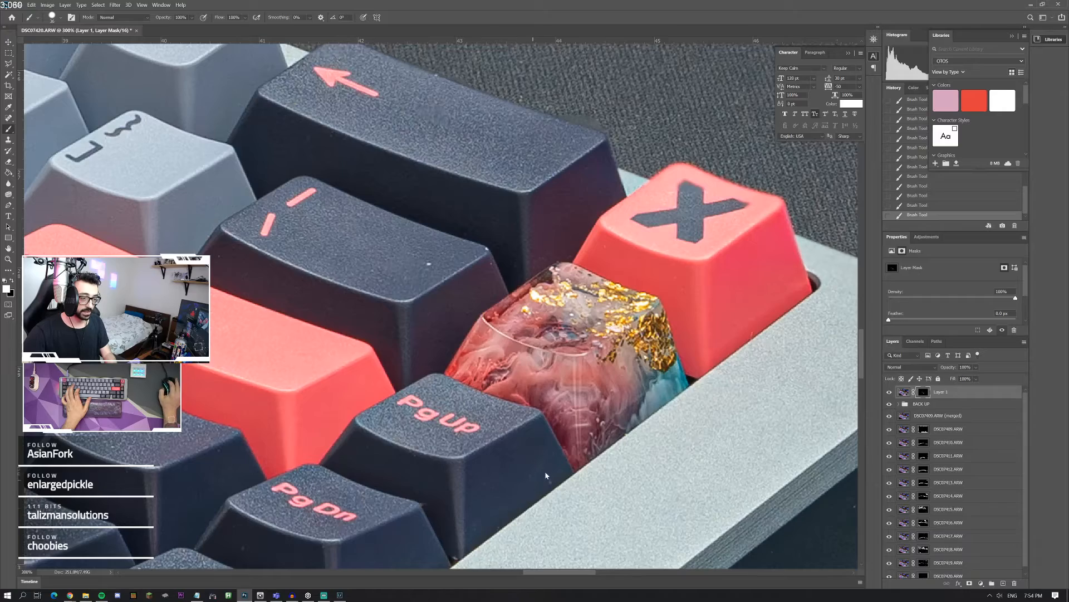
scroll(443, 511, "down", 4)
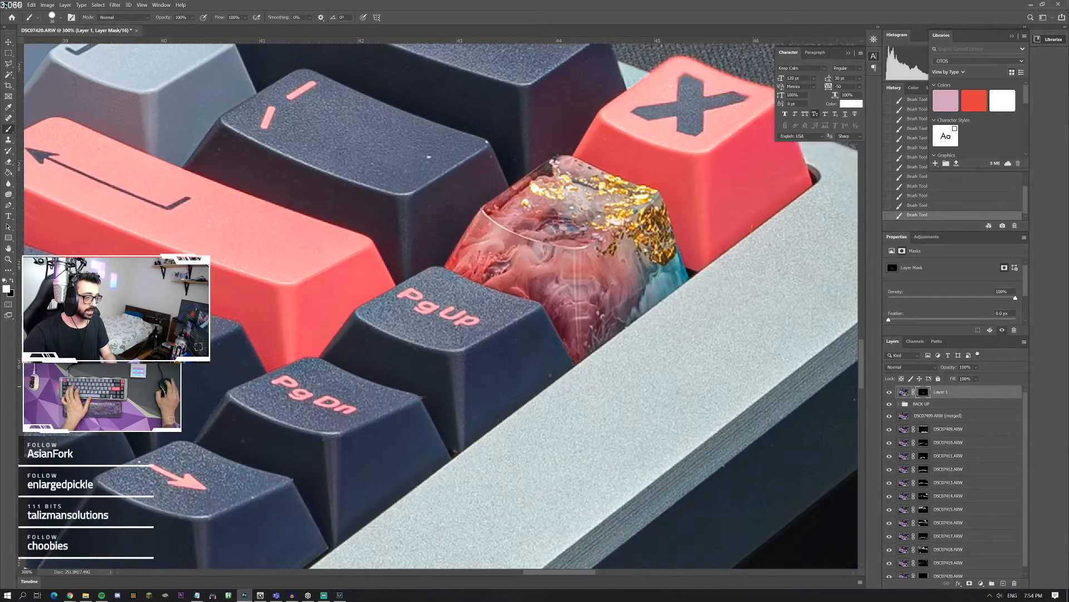
Step: Paint Layer 1's mask over the bright specks on the dark side of the keyboard case near its corner
double_click(9, 259)
left_click(605, 359)
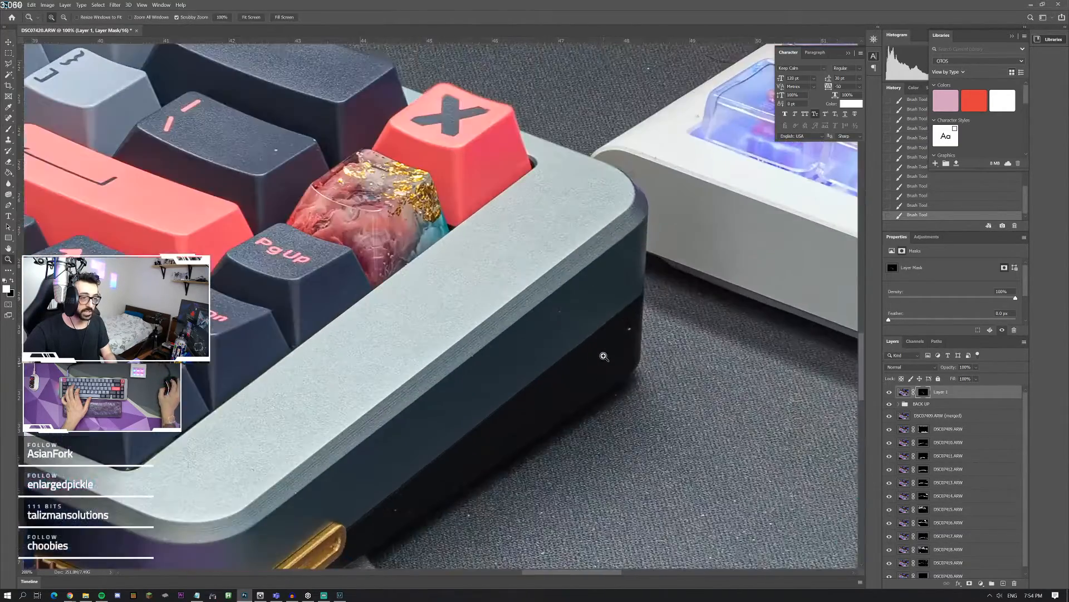
left_click(604, 358)
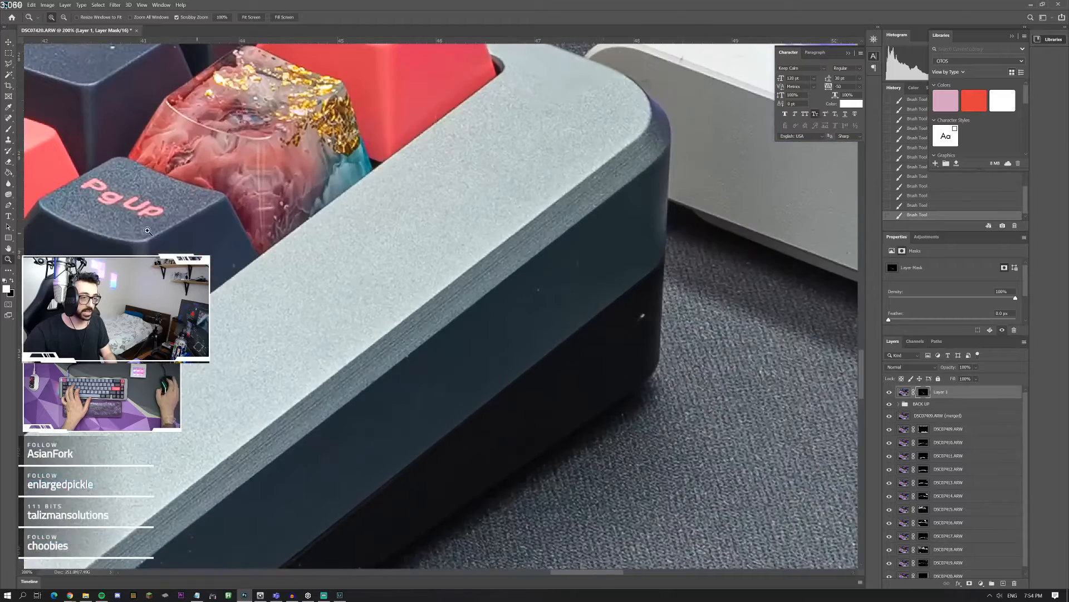
left_click(8, 132)
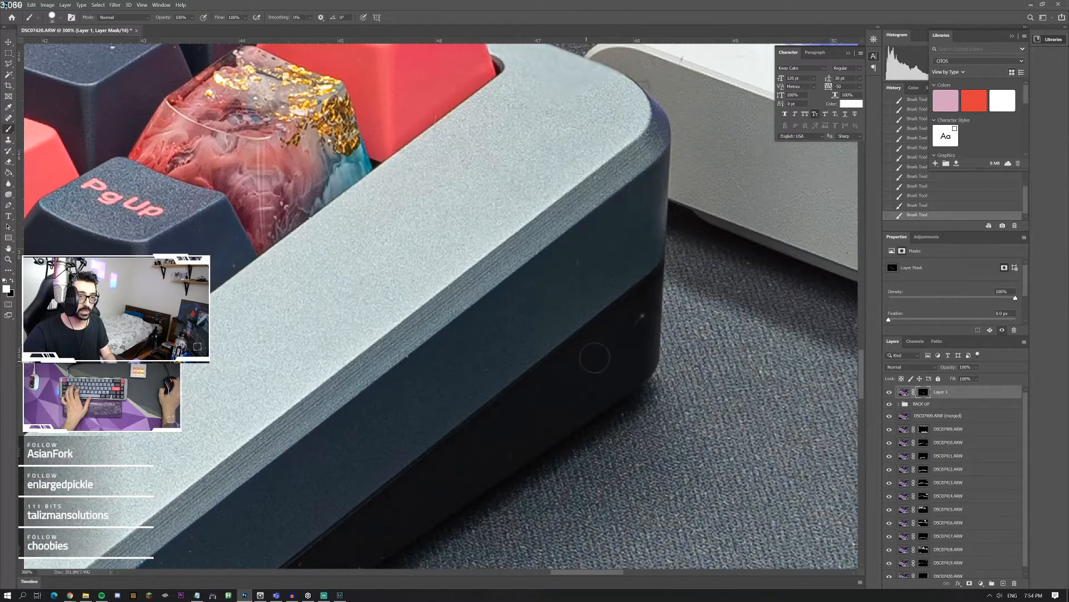
Step: Inspect the keyboard case corner and the white macro pad with translucent keycaps for remaining dust
scroll(594, 357, "up", 3)
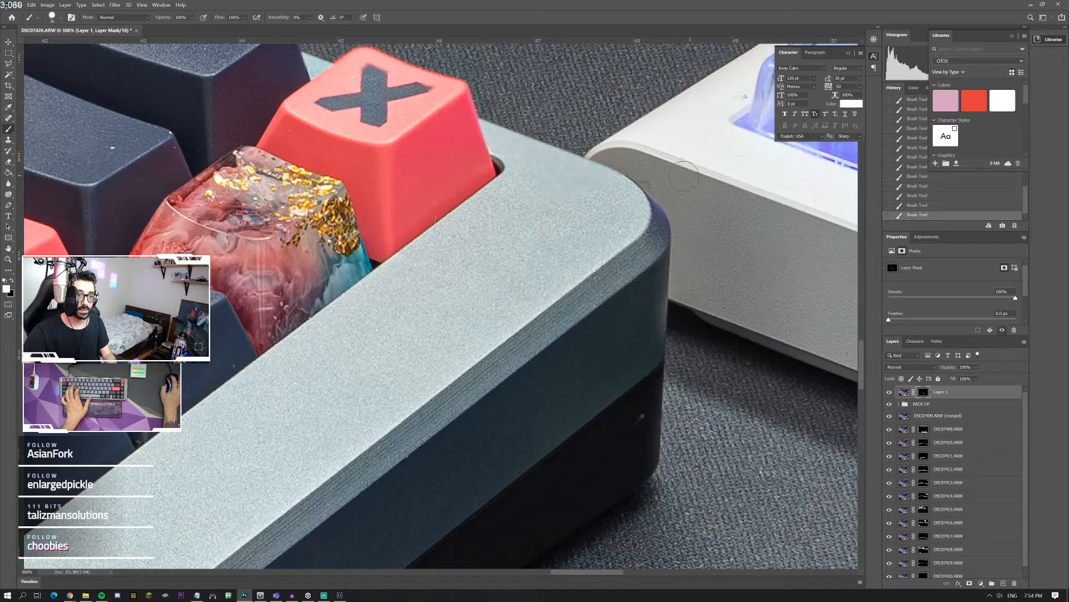
scroll(654, 176, "up", 1)
scroll(696, 184, "right", 4)
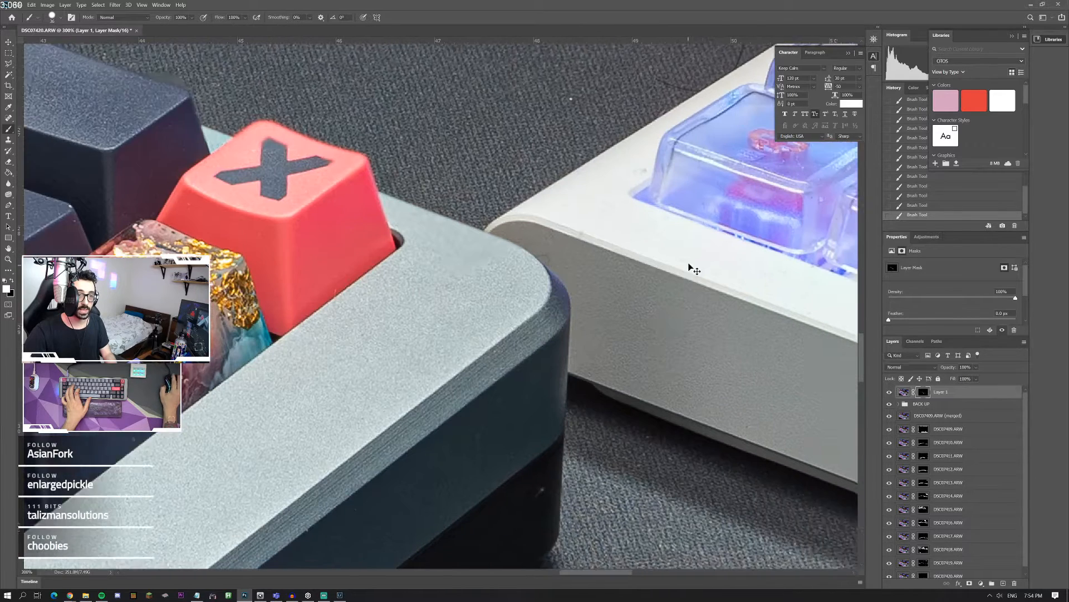
scroll(691, 262, "right", 3)
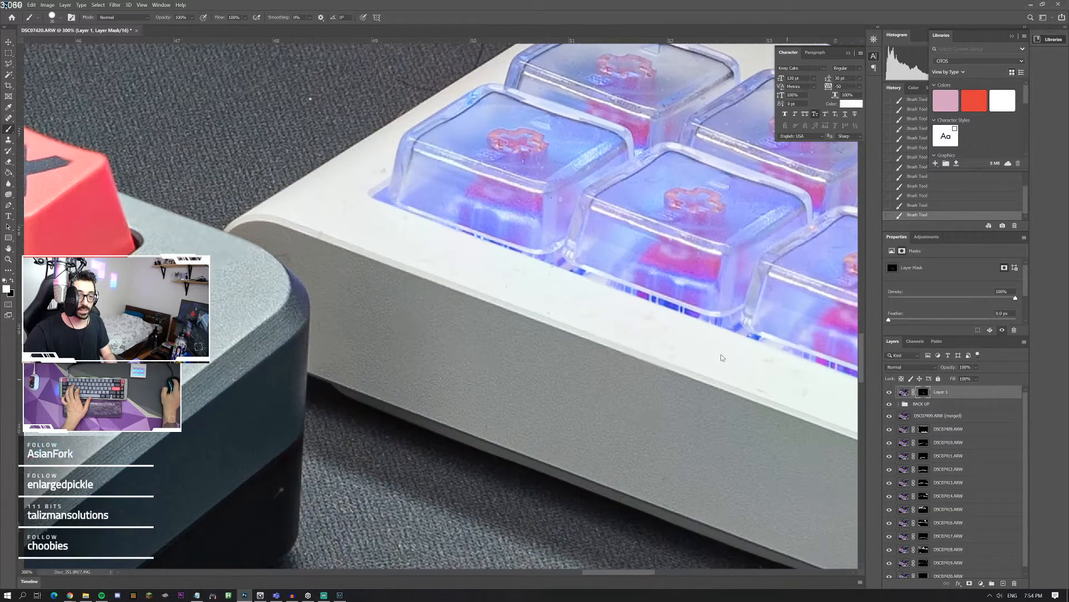
scroll(613, 326, "right", 4)
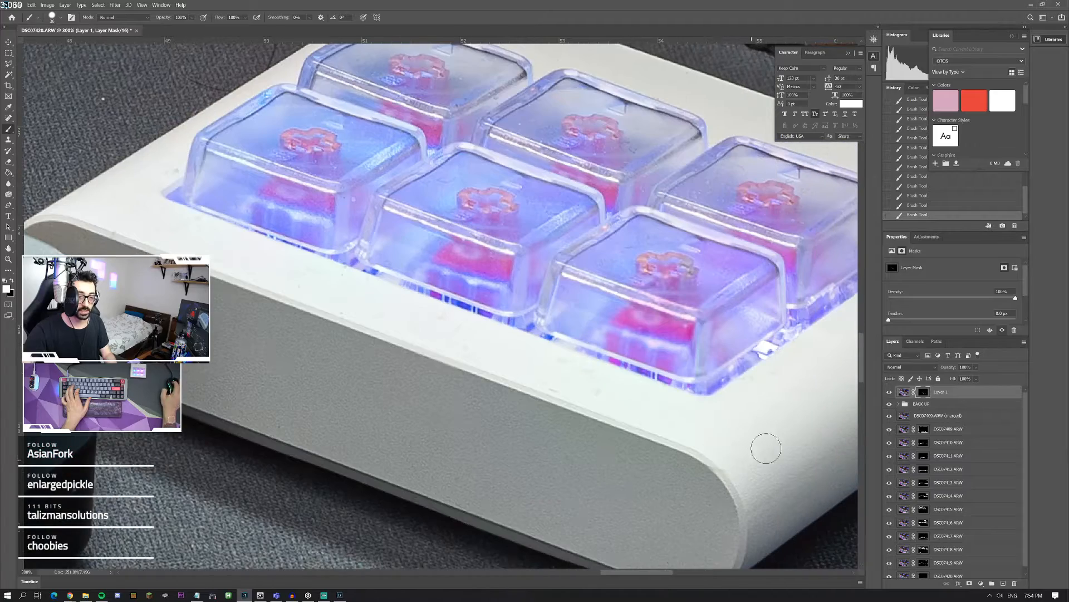
scroll(753, 428, "up", 1)
scroll(699, 197, "up", 1)
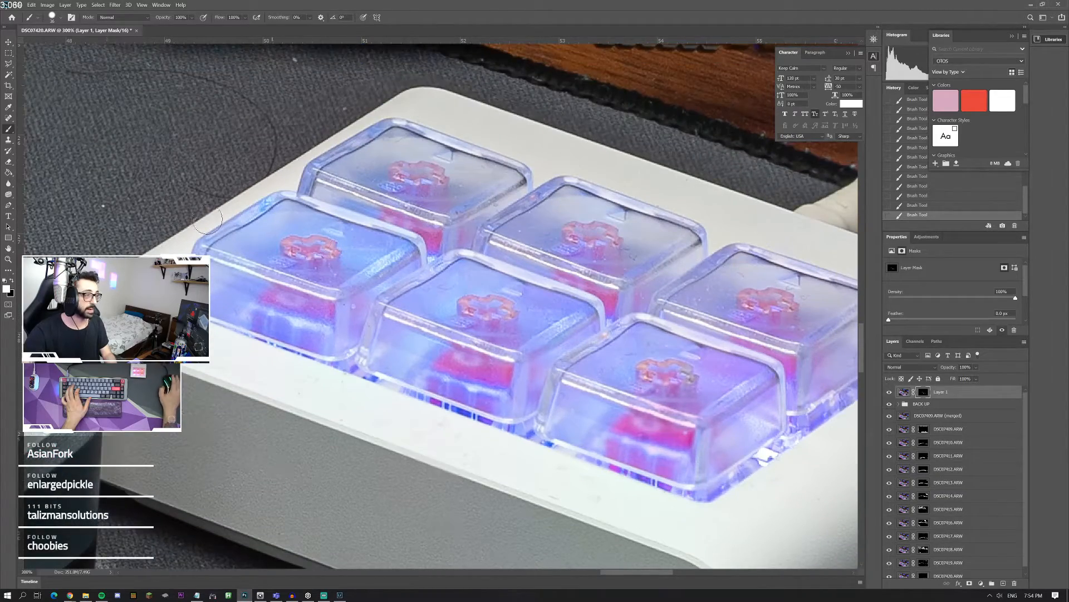
Step: Stamp all visible layers into a new merged layer above Layer 1
double_click(8, 259)
right_click(238, 271)
left_click(242, 277)
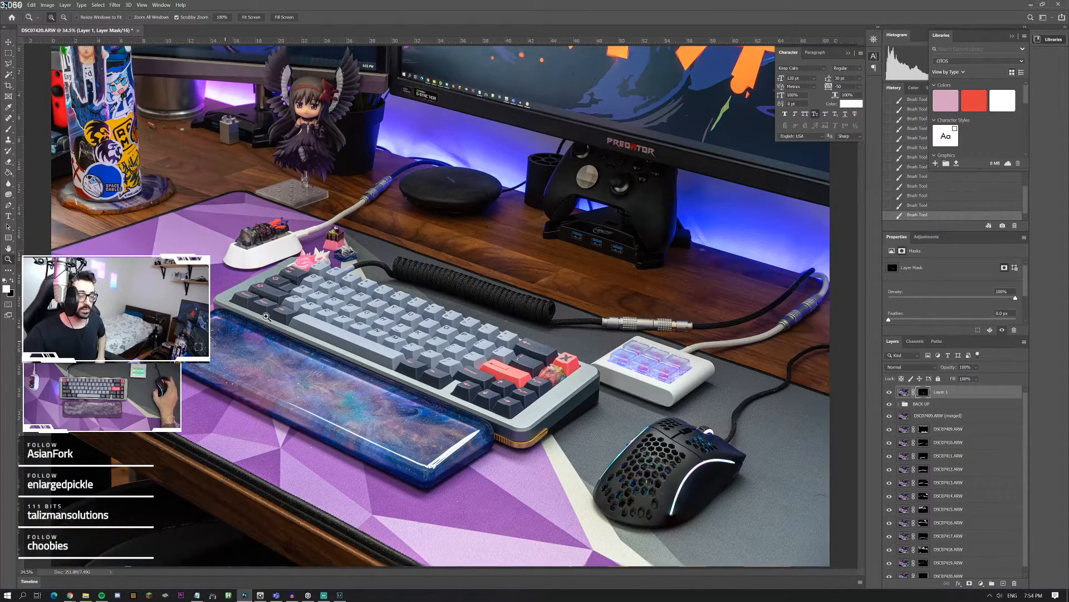
left_click(263, 259)
left_click(263, 260)
left_click(263, 259)
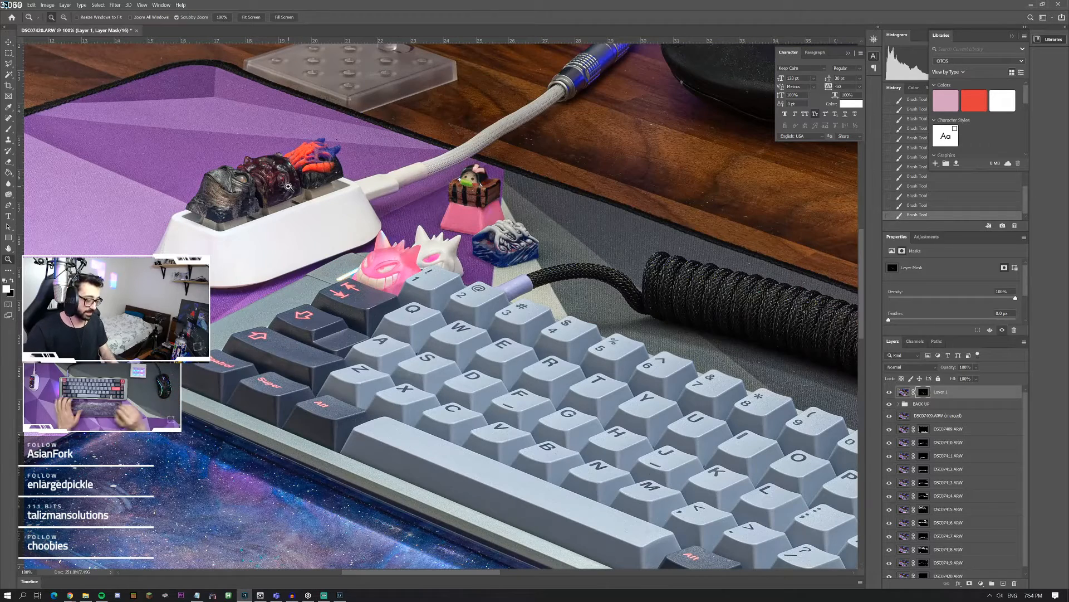
key("alt+shift+e")
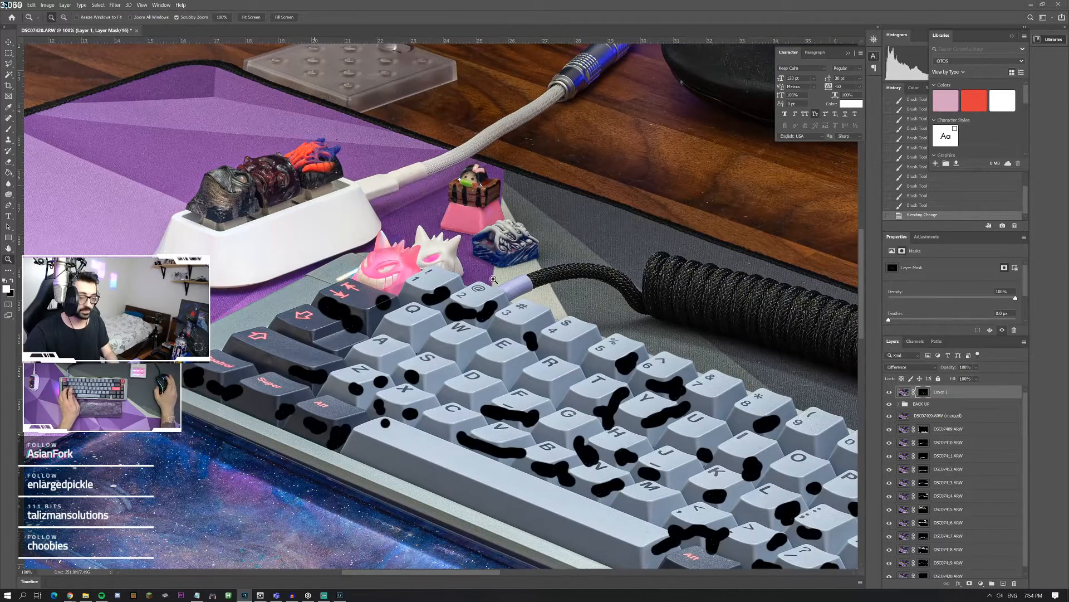
key("ctrl+alt+shift+super")
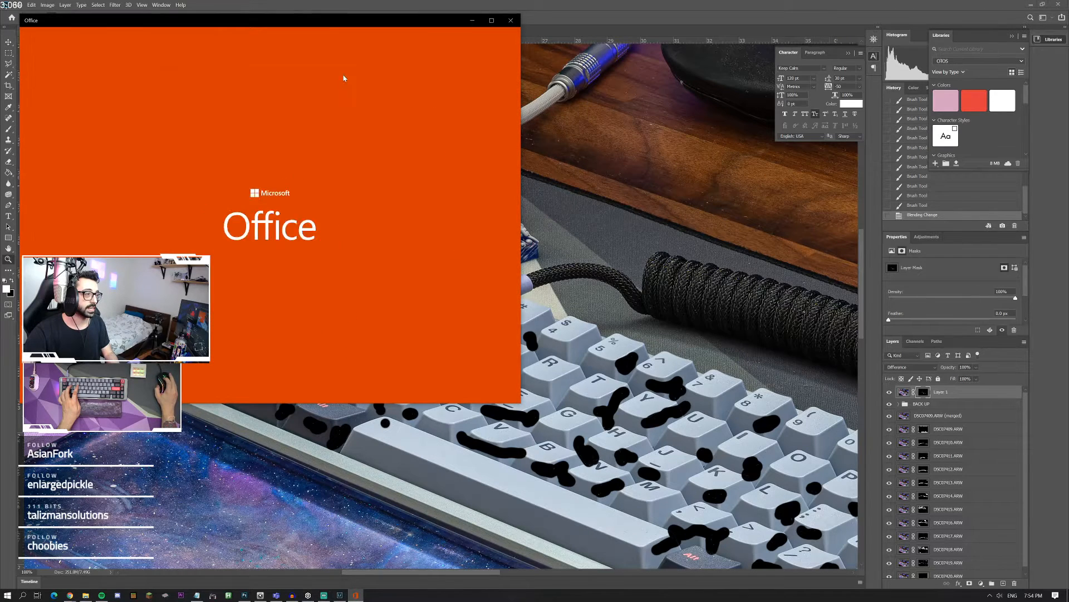
left_click(508, 21)
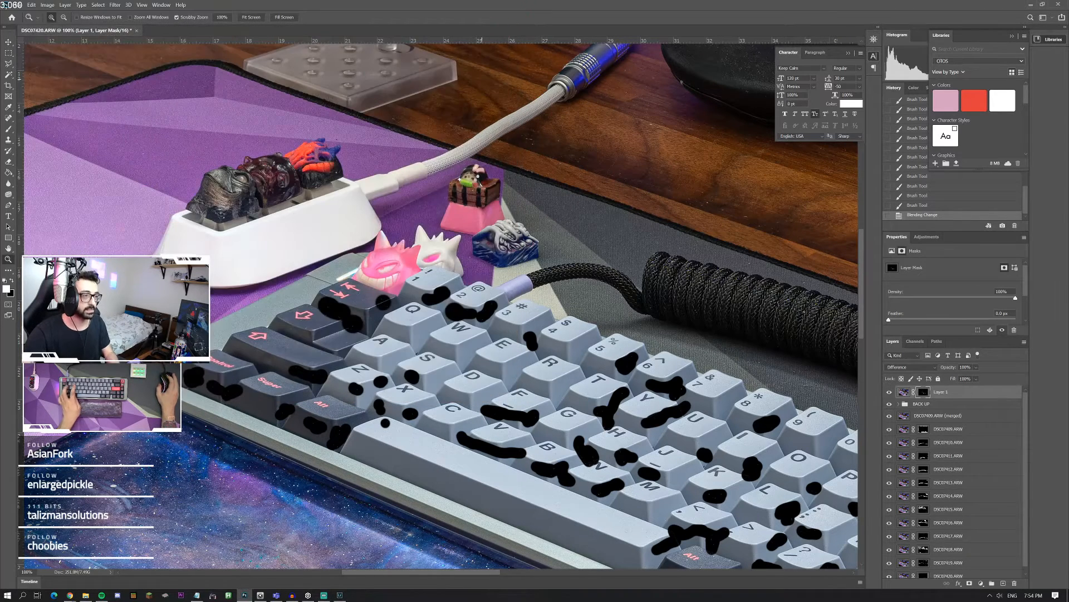
key("ctrl+shift+alt+e")
key("b")
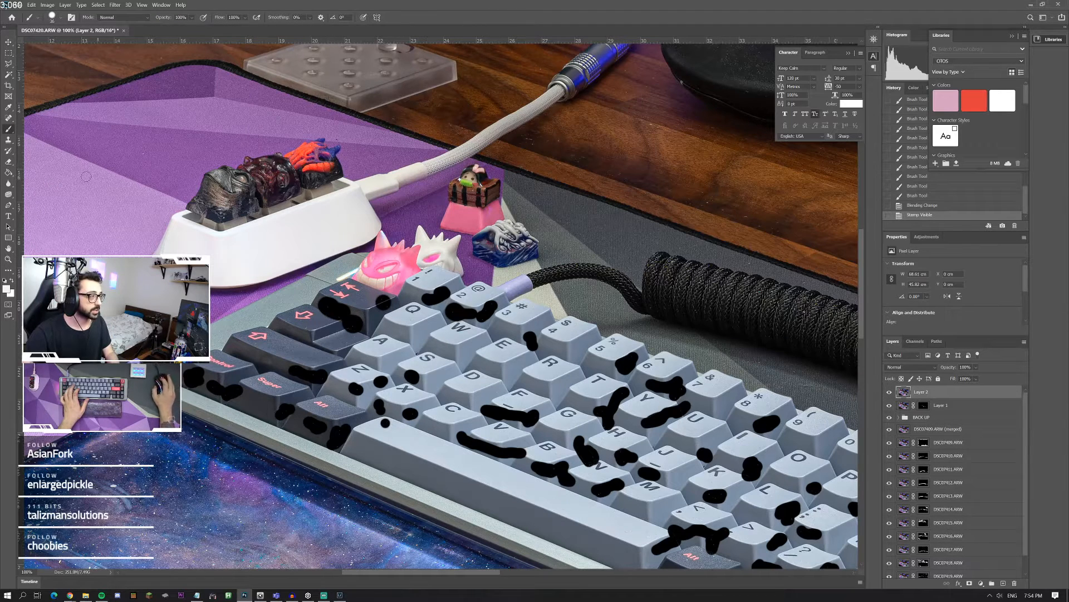
left_click(7, 195)
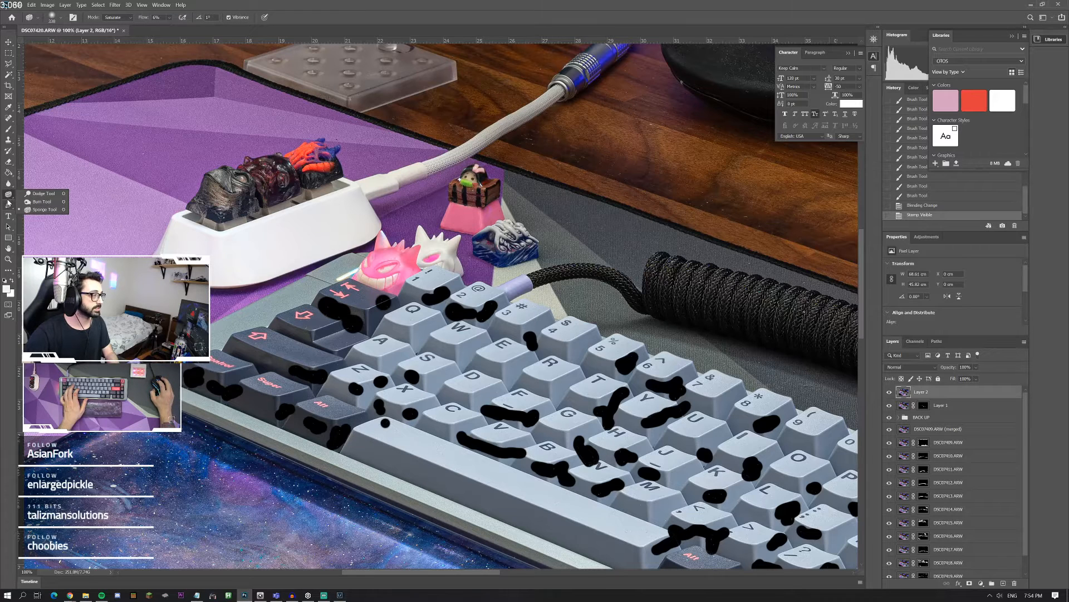
left_click(9, 172)
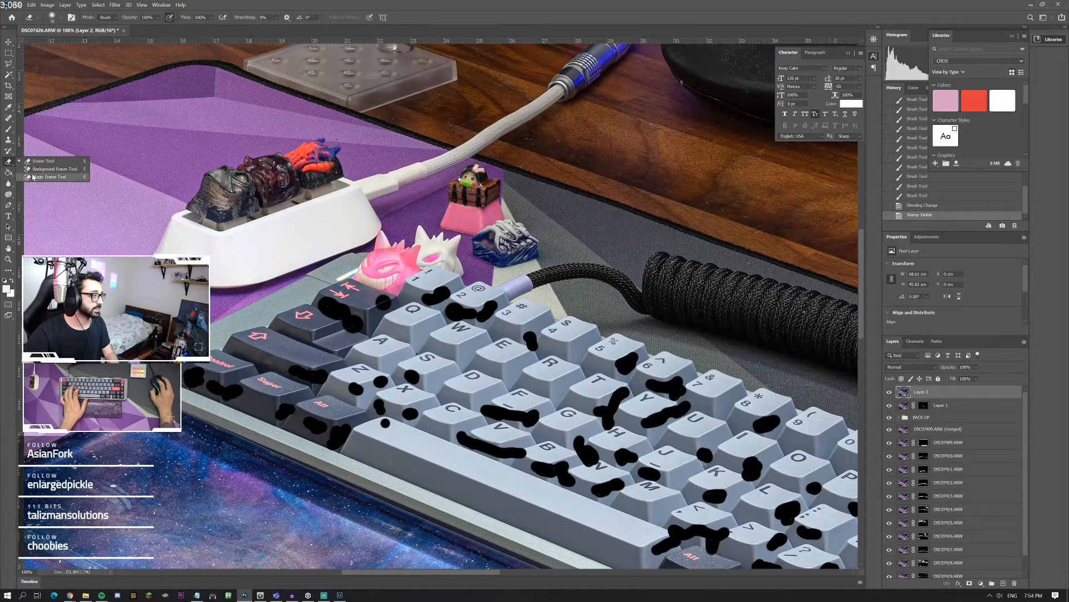
left_click(9, 140)
Step: Heal the hair and specks on the purple mat, its black edge and the adjoining wood with the content-aware Spot Healing Brush
left_click(7, 119)
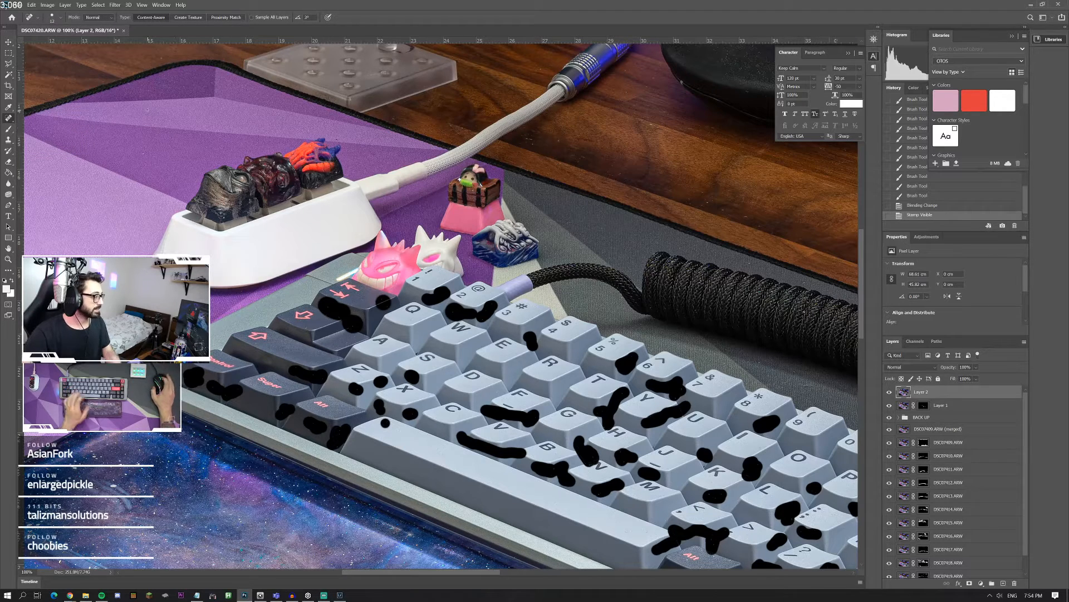
scroll(183, 127, "up", 3)
scroll(200, 131, "up", 2)
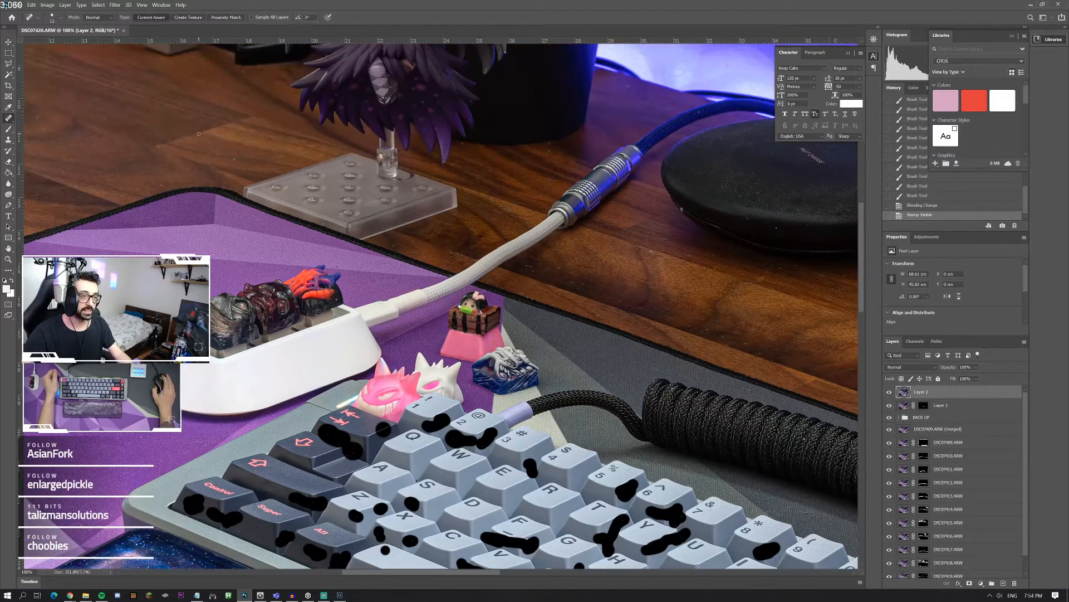
left_click(9, 261)
left_click(343, 255)
left_click(343, 256)
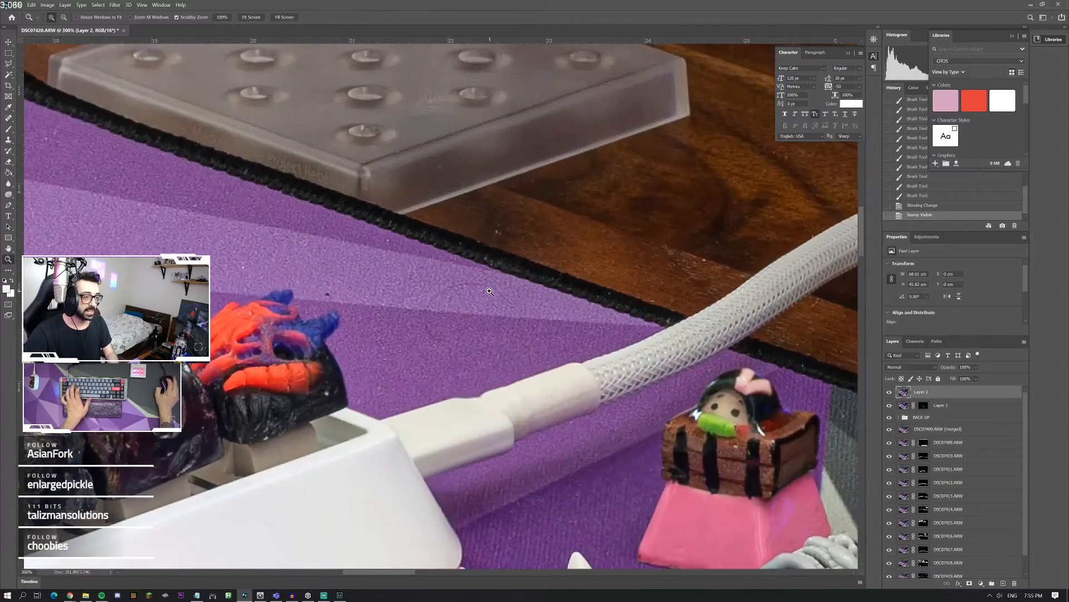
left_click(9, 117)
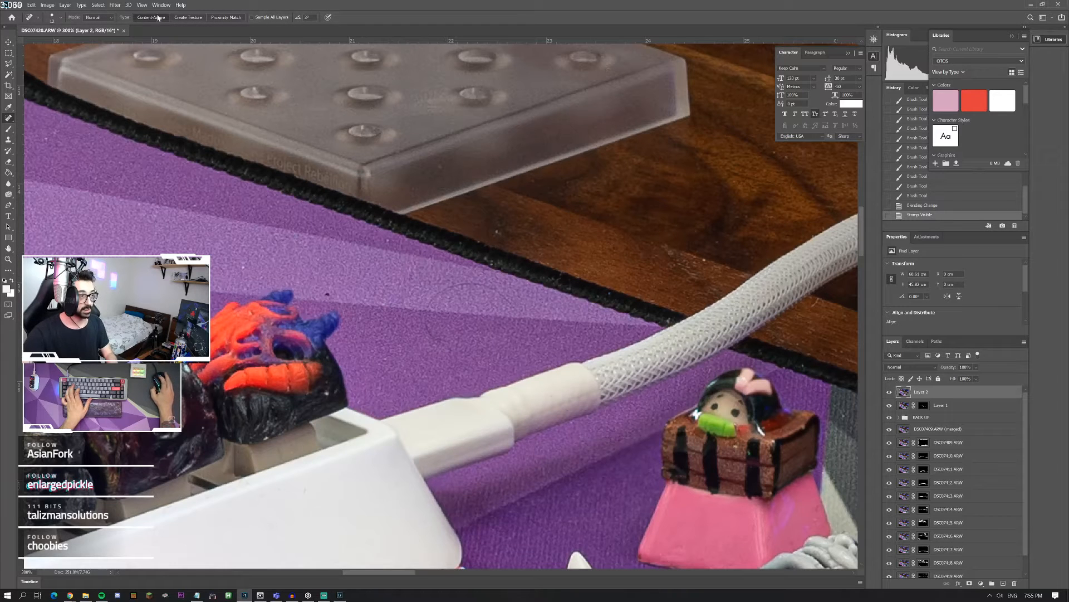
mouse_move(513, 303)
left_mouse_down()
mouse_move(473, 283)
mouse_move(427, 305)
mouse_move(421, 351)
left_mouse_up()
left_click_drag(701, 259, 670, 255)
left_click_drag(822, 304, 804, 312)
left_click_drag(467, 222, 511, 238)
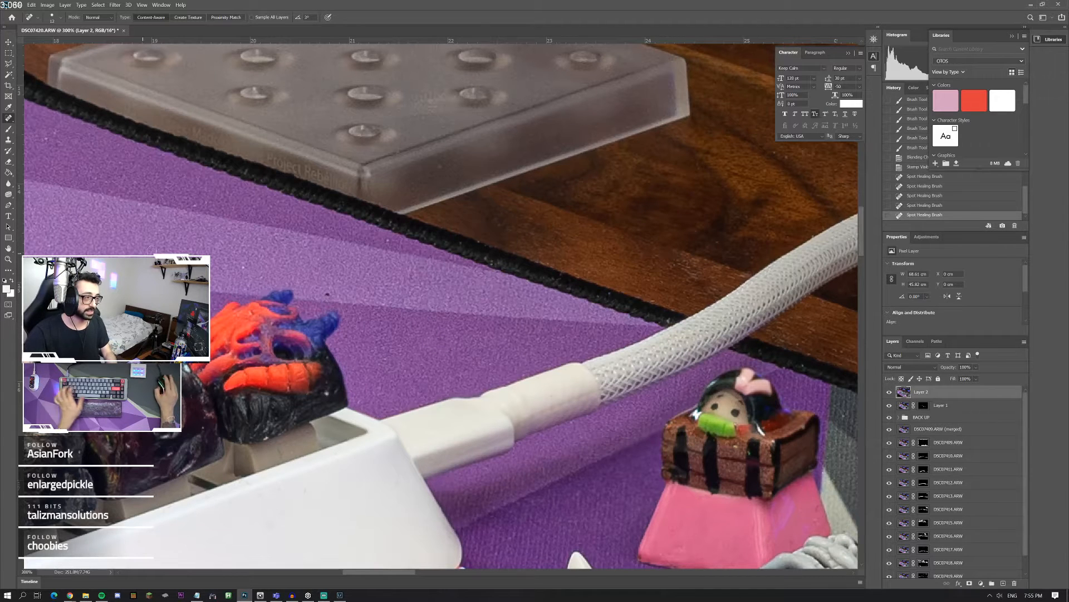
left_click_drag(315, 283, 338, 299)
Step: Heal the specks along the desk mat's edge and the wood behind the treasure-chest keycap with the Spot Healing Brush
scroll(441, 380, "down", 3)
scroll(441, 381, "down", 3)
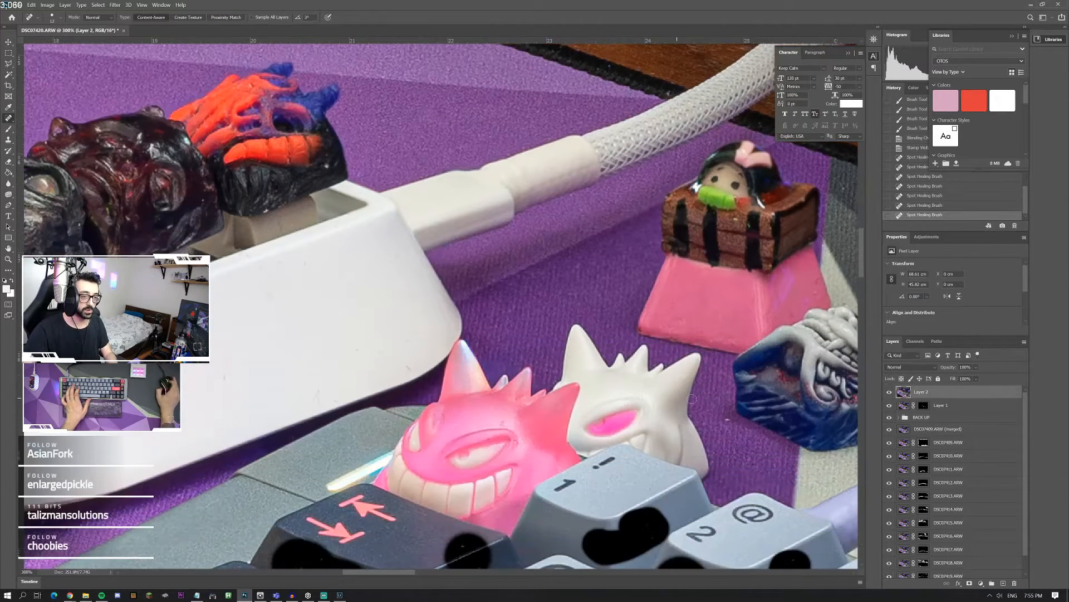
scroll(640, 450, "right", 1)
scroll(635, 444, "right", 8)
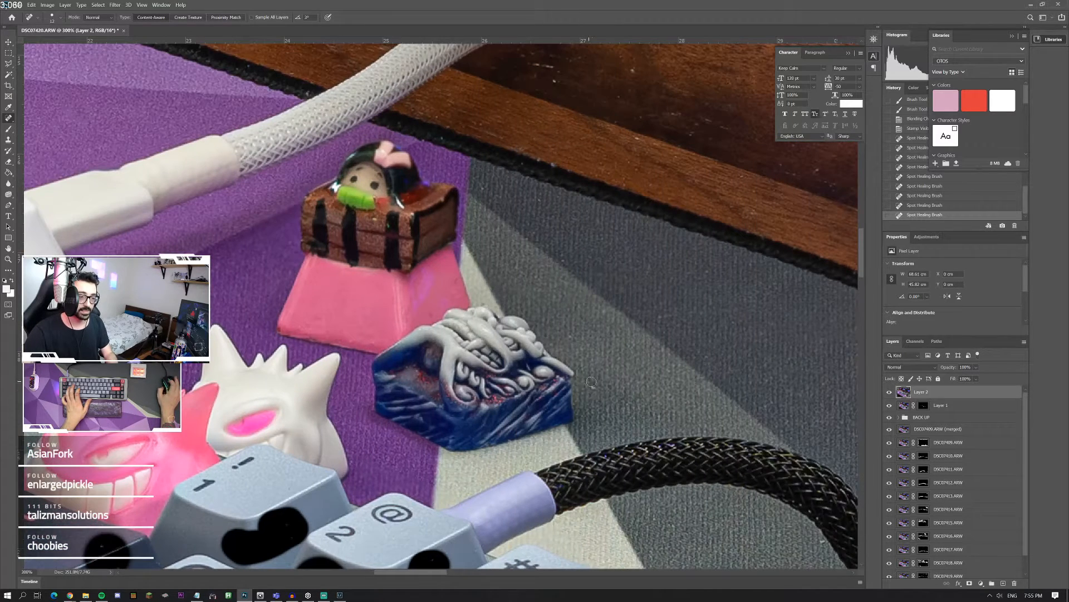
scroll(546, 100, "up", 1)
left_click_drag(534, 108, 568, 128)
left_click_drag(649, 124, 588, 101)
scroll(610, 385, "right", 2)
scroll(616, 389, "right", 4)
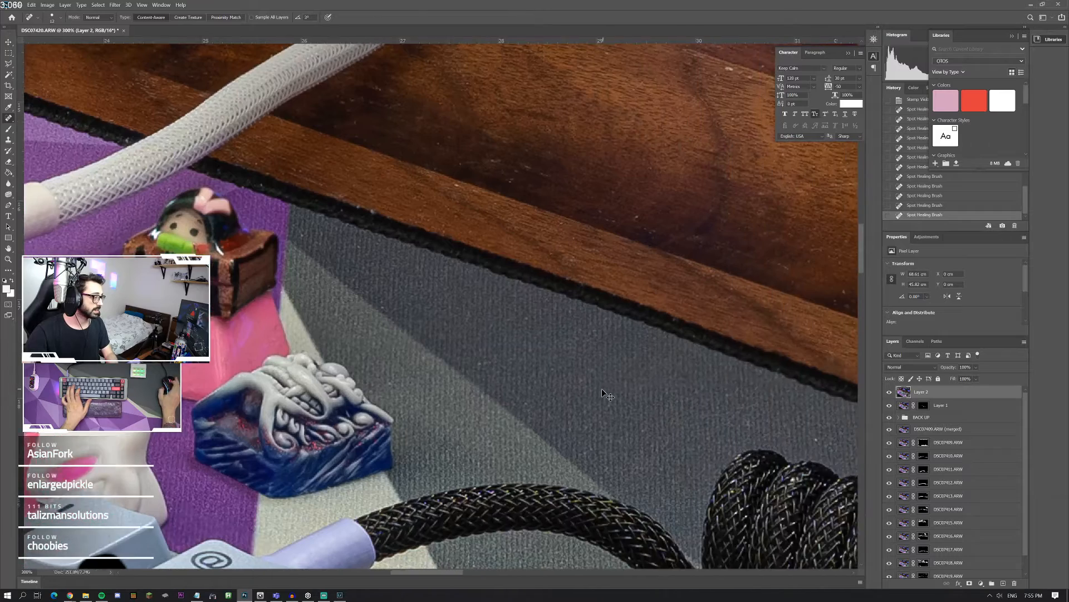
Step: Heal the light specks on the grey mat beside the coiled black cable and on the wood strip behind it
scroll(613, 389, "down", 4)
scroll(598, 384, "down", 3)
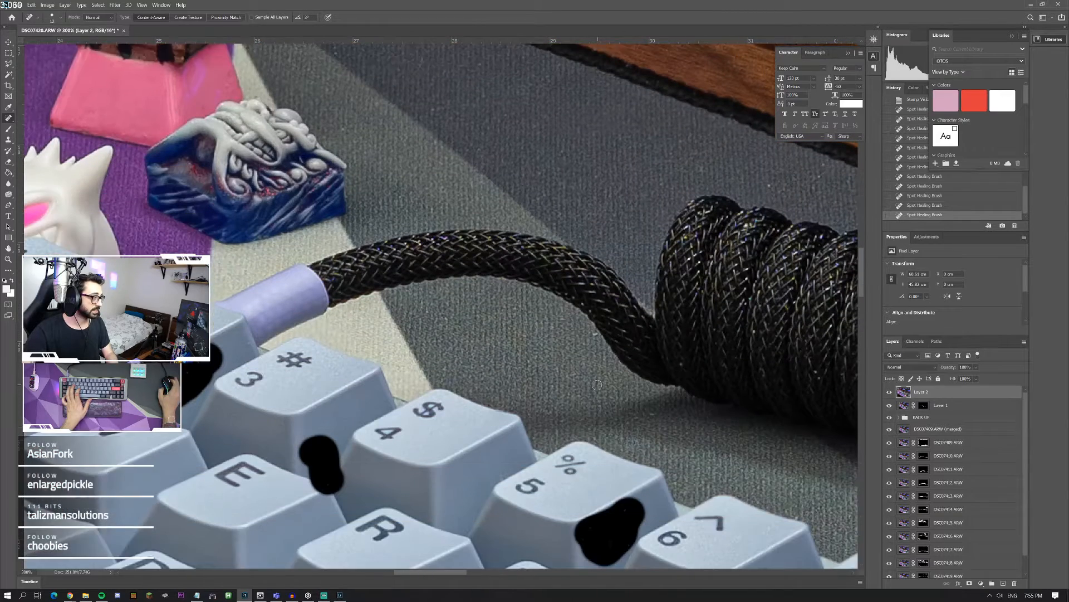
scroll(593, 373, "right", 1)
scroll(584, 351, "right", 1)
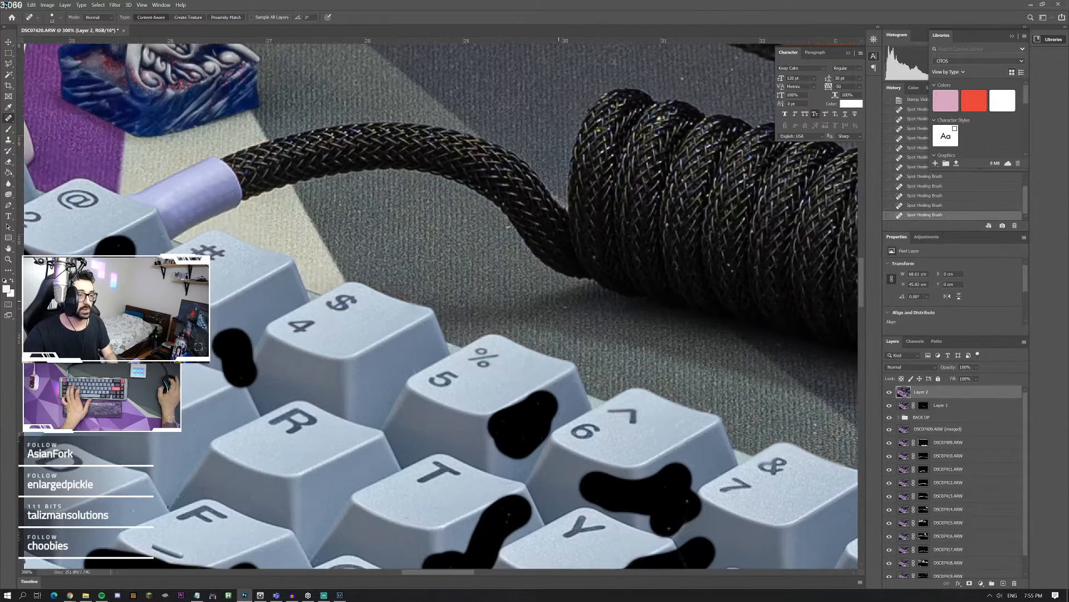
scroll(446, 212, "up", 1)
scroll(429, 197, "up", 1)
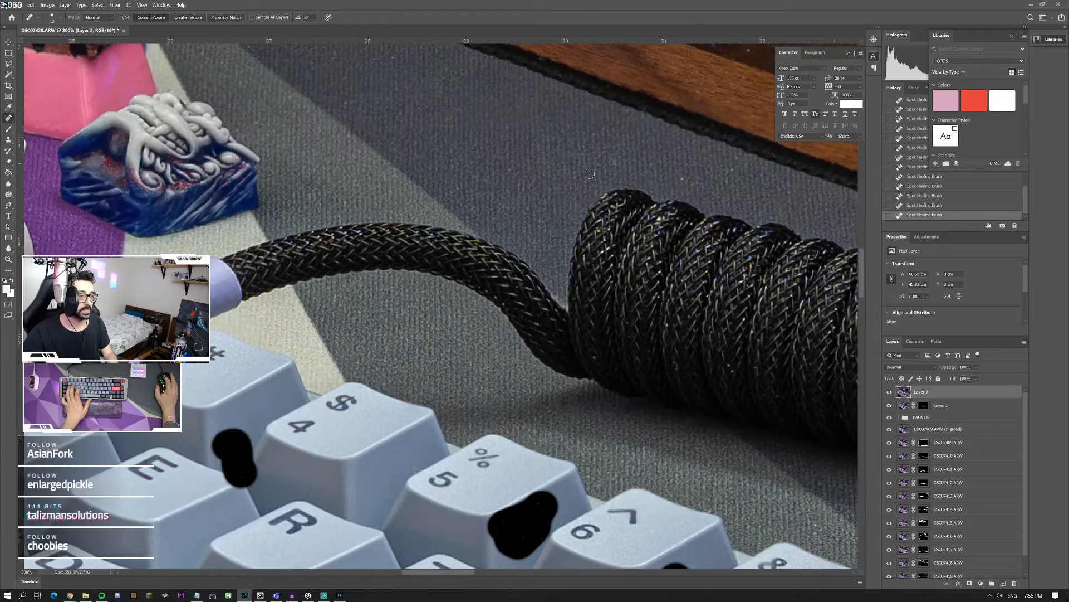
mouse_move(674, 169)
left_mouse_down()
mouse_move(734, 175)
mouse_move(696, 179)
left_mouse_up()
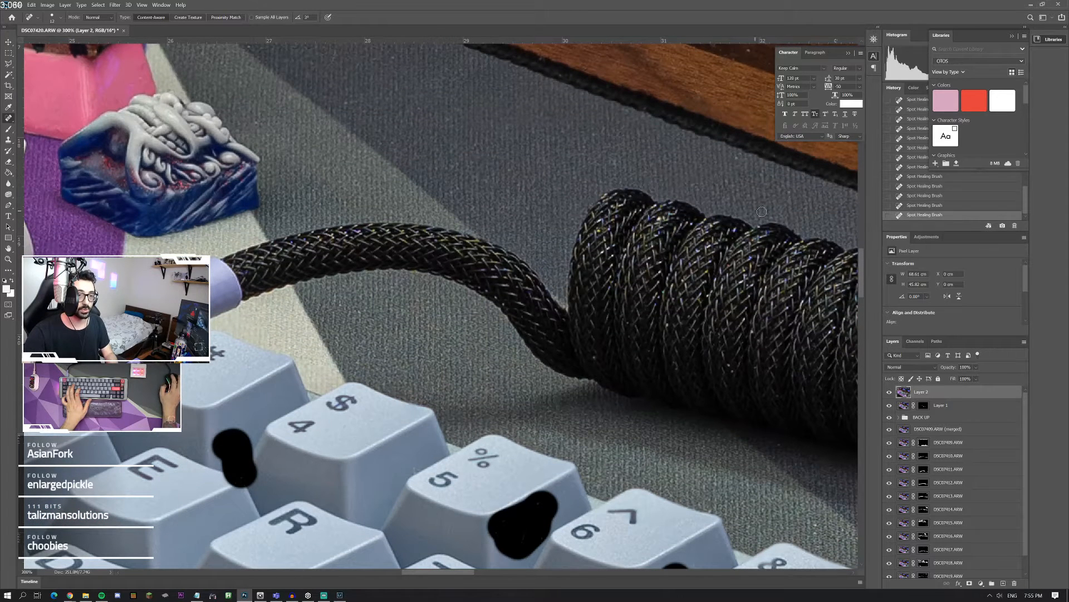
scroll(435, 135, "up", 2)
scroll(436, 135, "up", 1)
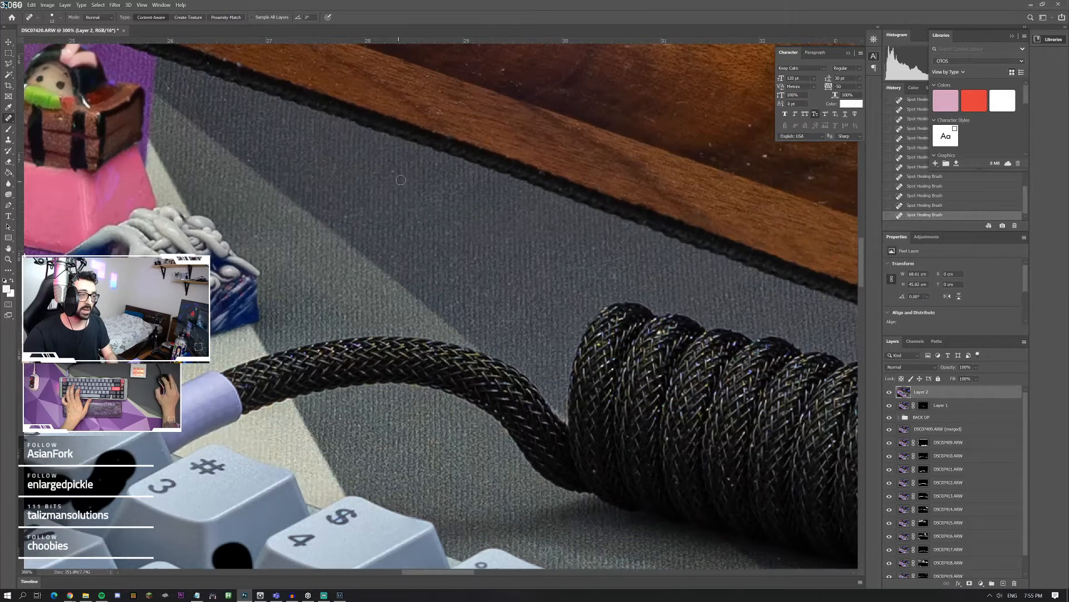
left_click(432, 85)
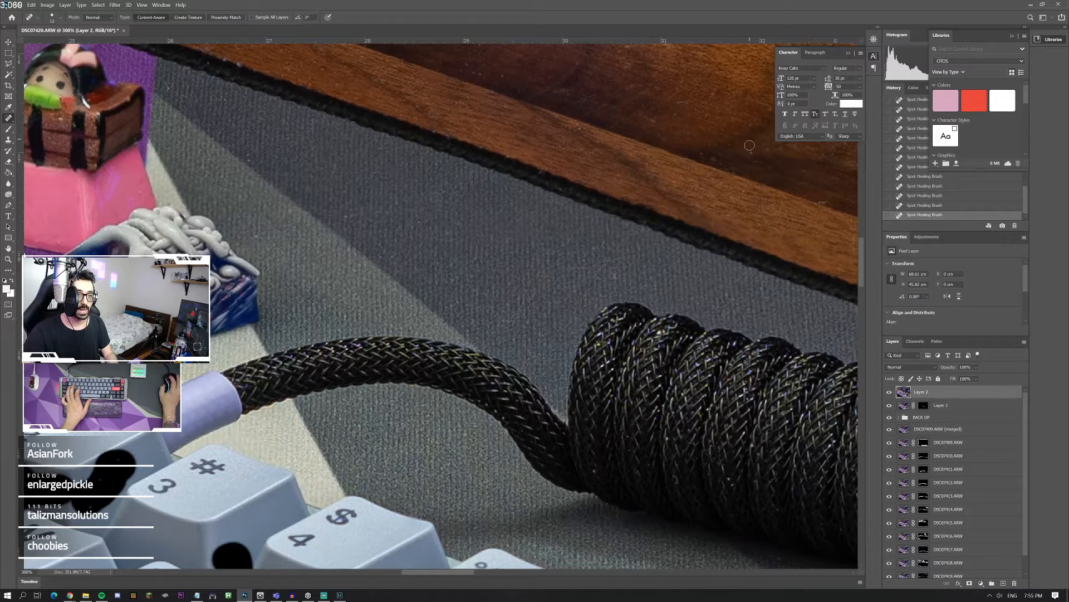
Step: Examine the wood surface, the mat's edge and the coiled cable for remaining dust
scroll(441, 127, "up", 1)
scroll(316, 136, "up", 3)
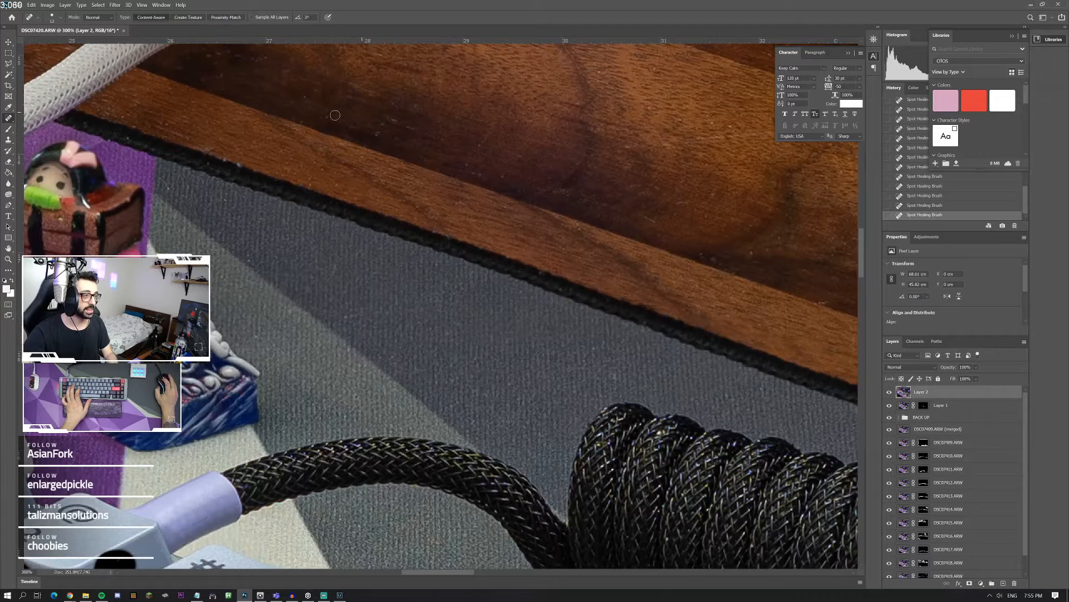
scroll(523, 161, "up", 1)
scroll(609, 235, "right", 4)
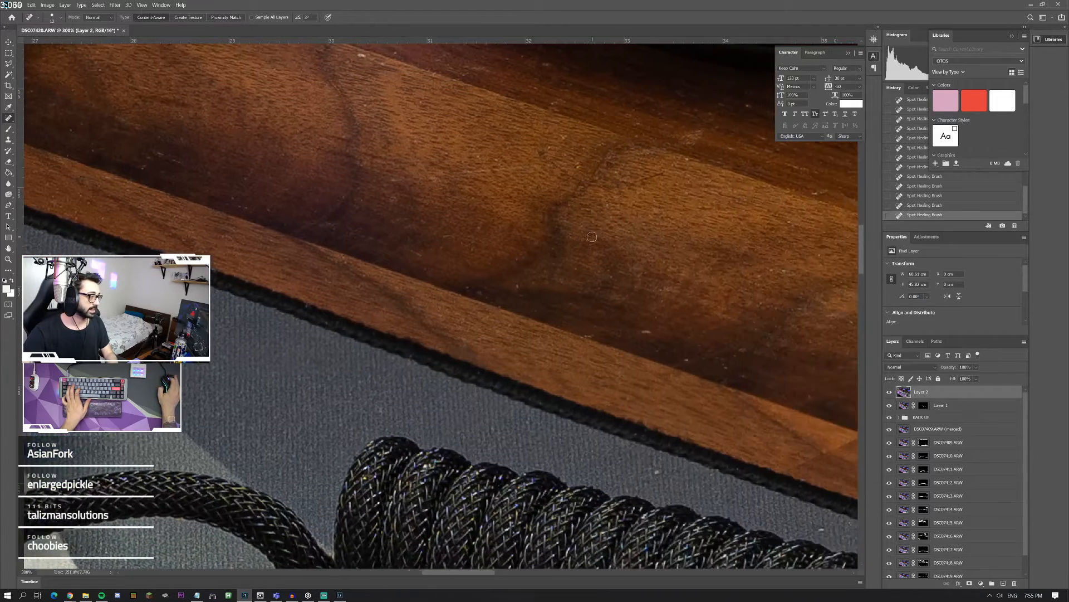
scroll(583, 240, "down", 4)
scroll(584, 240, "down", 4)
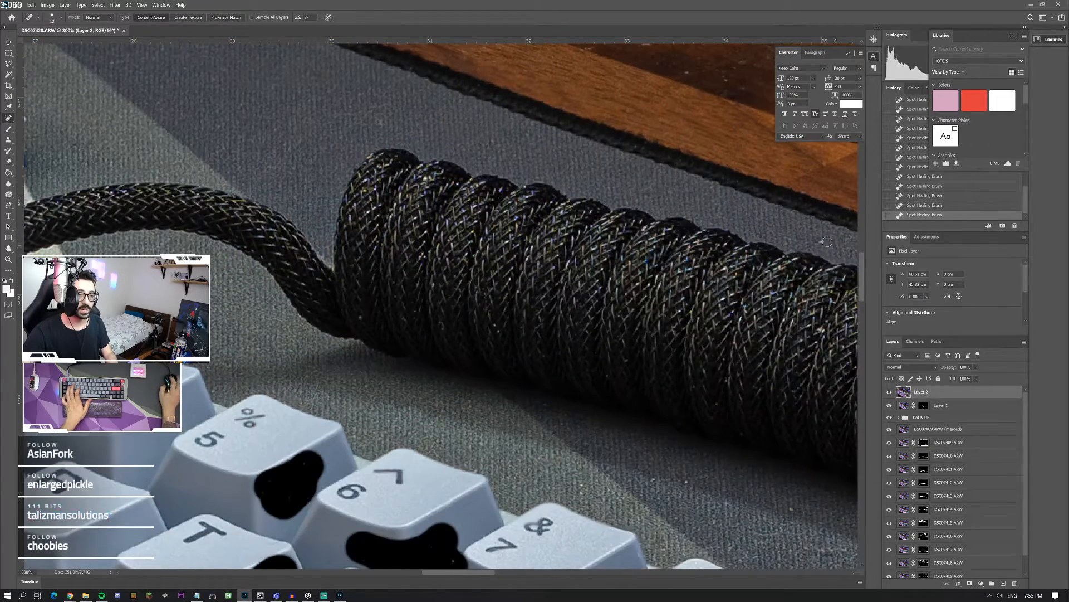
scroll(636, 167, "up", 2)
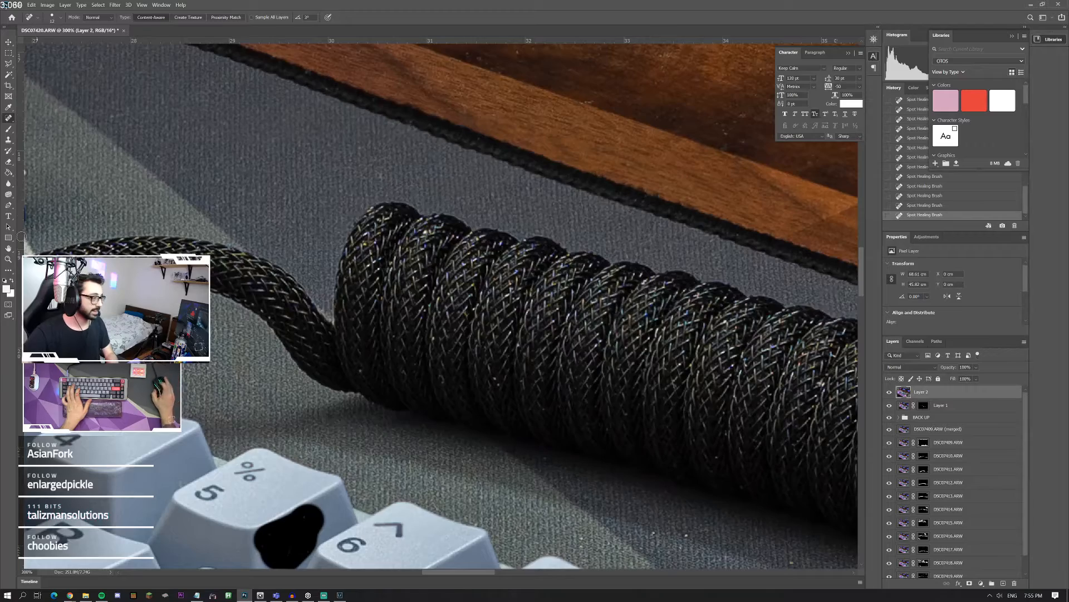
Step: Heal the long curved hair and the specks on the grey mat between the metal cable connector and the macro pad
left_click(9, 259)
double_click(9, 259)
key("ctrl+0")
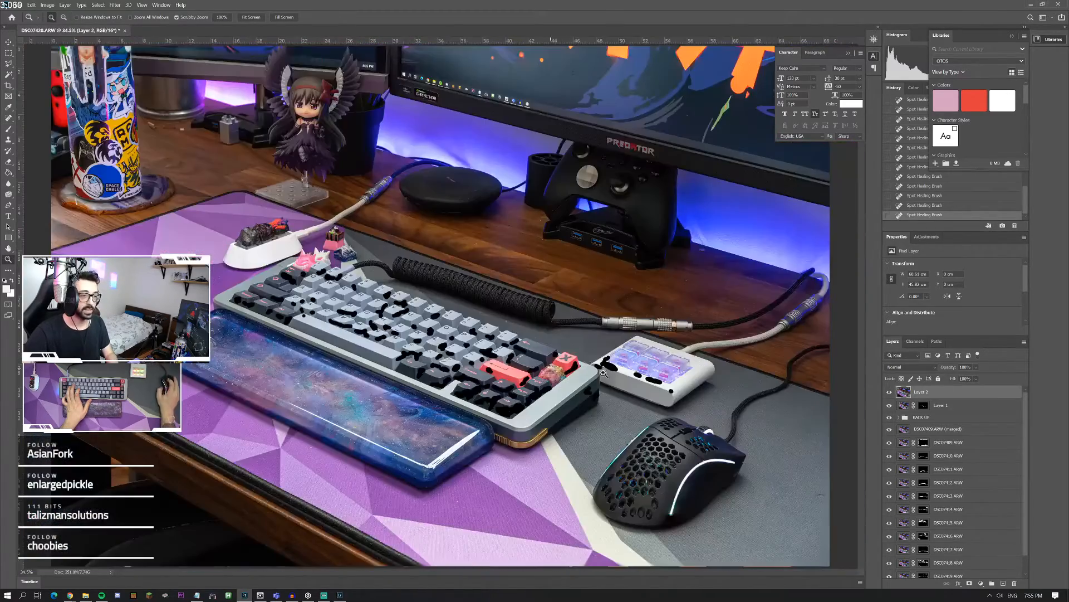
left_click(672, 322)
left_click(673, 322)
left_click(620, 333)
left_click(504, 389)
left_click(479, 347)
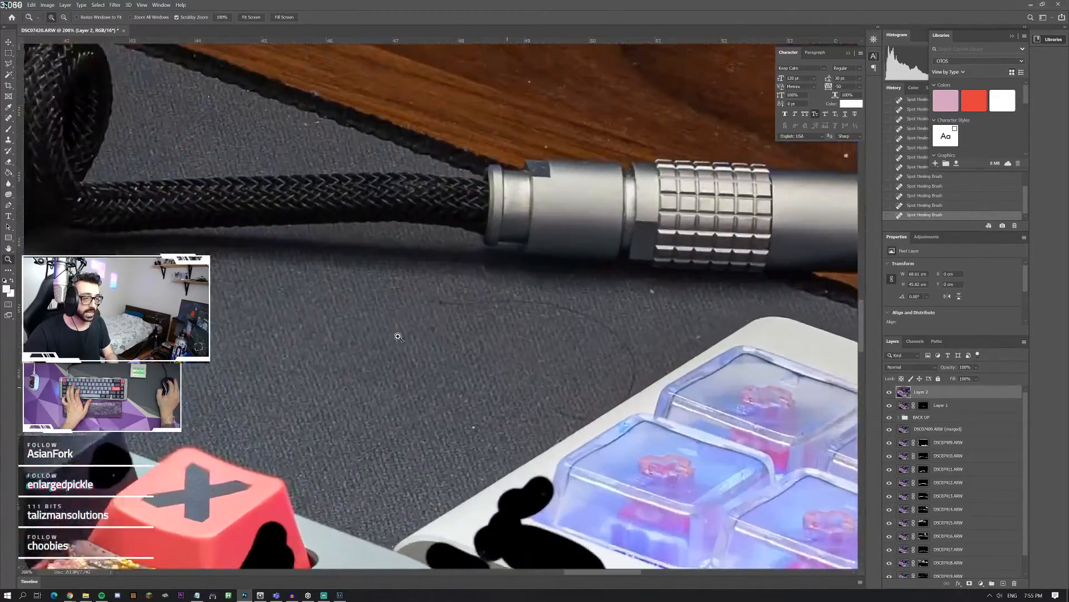
left_click(9, 119)
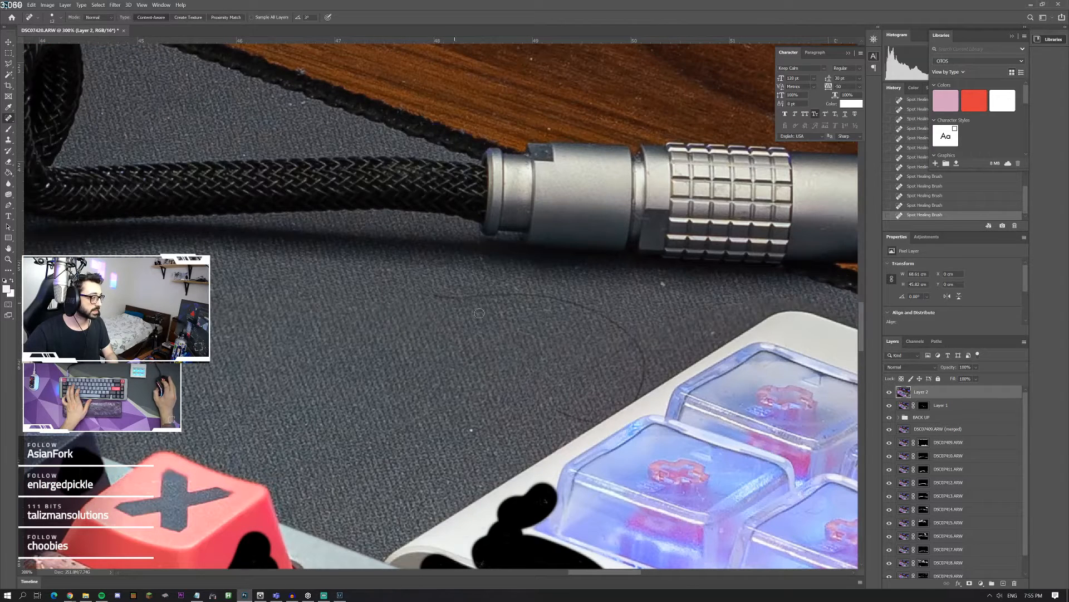
mouse_move(455, 299)
left_mouse_down()
mouse_move(578, 306)
mouse_move(621, 323)
mouse_move(638, 351)
mouse_move(629, 398)
left_mouse_up()
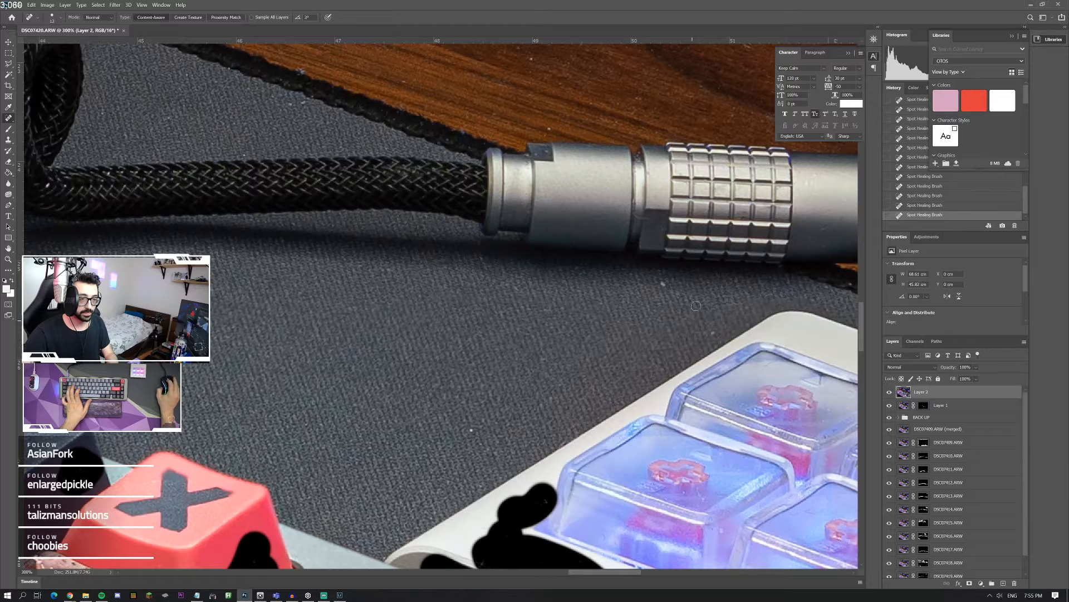
left_click(661, 286)
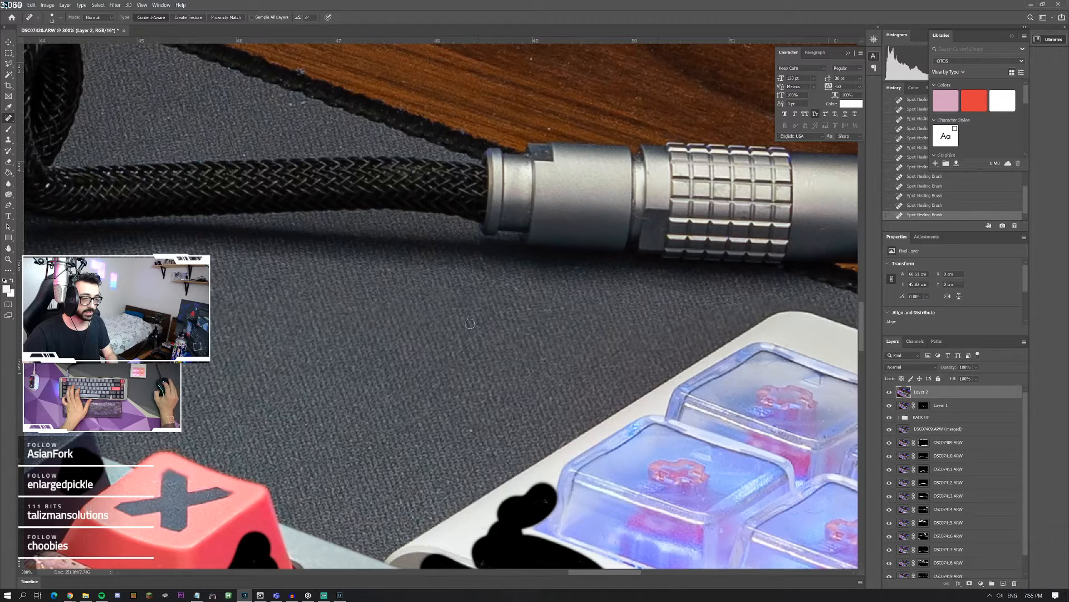
scroll(472, 353, "up", 2)
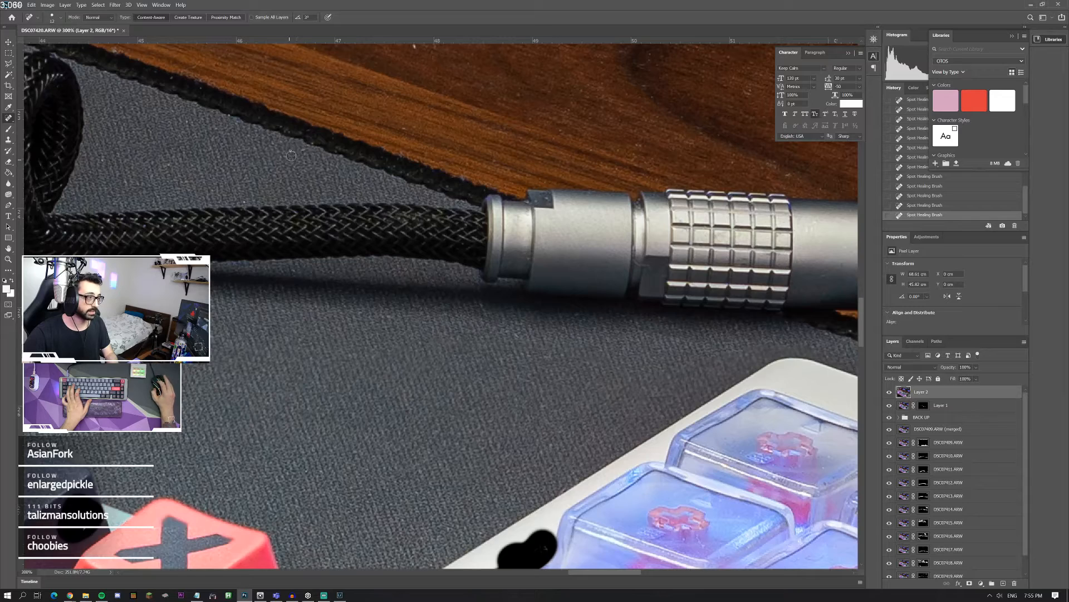
Step: Toggle the visibility of Layer 2 and Layer 1 to check which layer holds the black patches on the macro pad
scroll(334, 409, "down", 5)
scroll(345, 412, "right", 7)
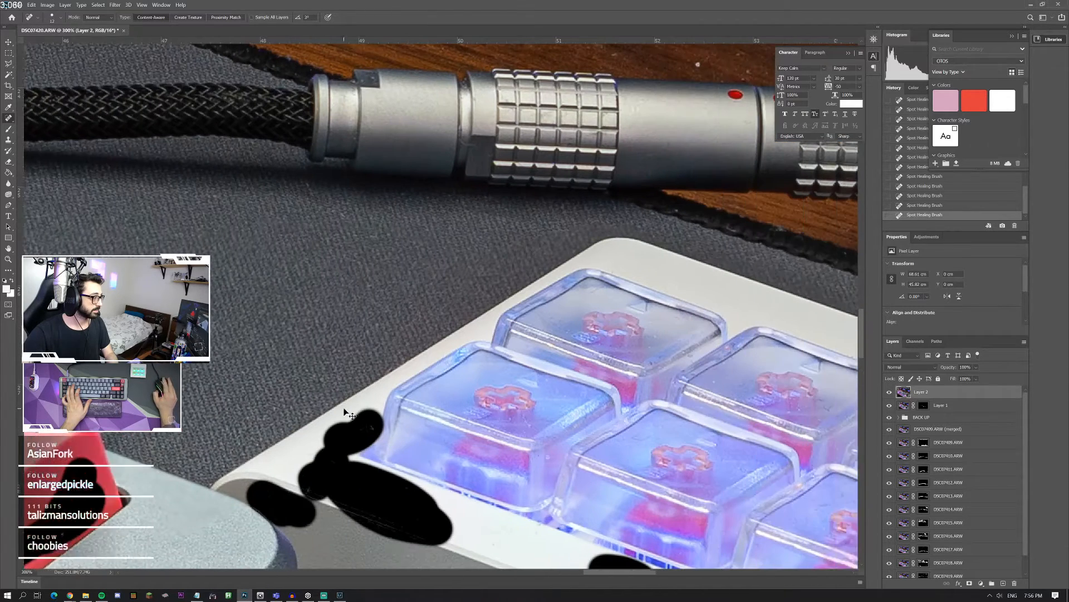
scroll(345, 413, "down", 9)
scroll(418, 398, "right", 9)
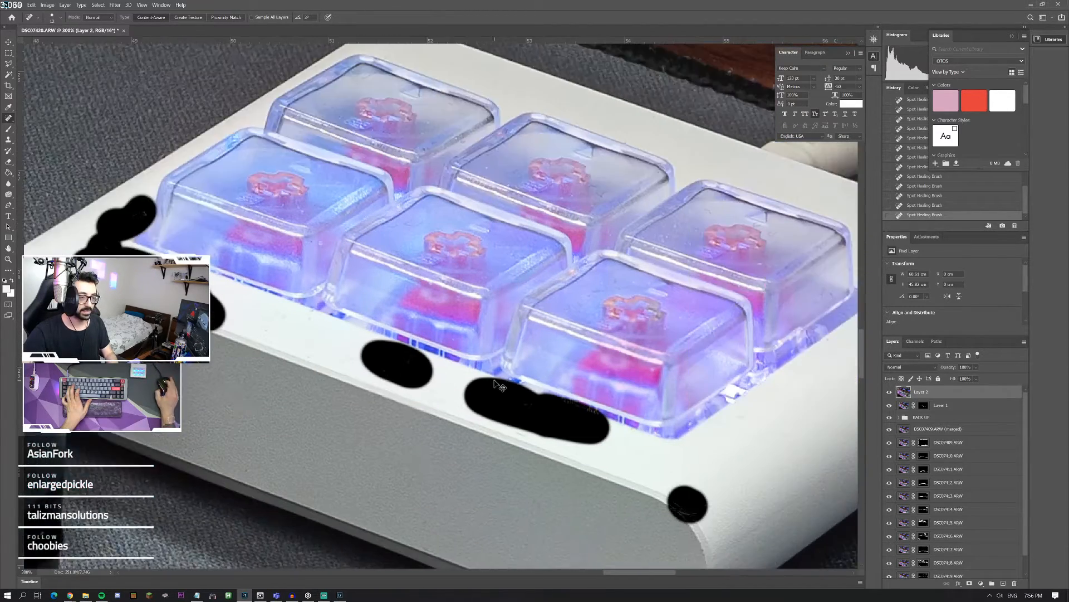
scroll(668, 441, "down", 1)
left_click(889, 392)
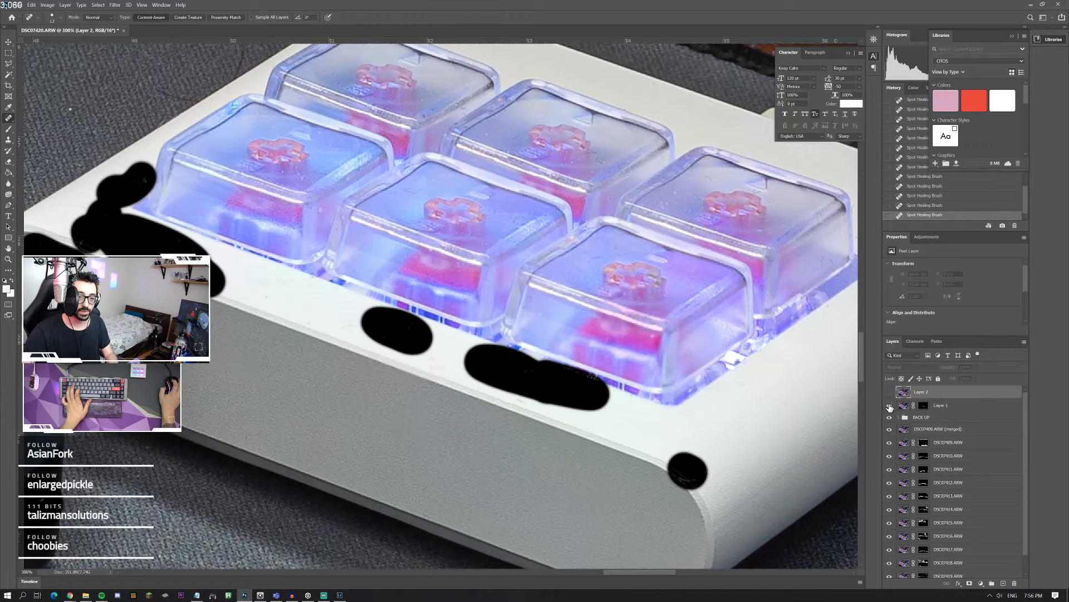
left_click(890, 405)
left_click(890, 406)
left_click(904, 405)
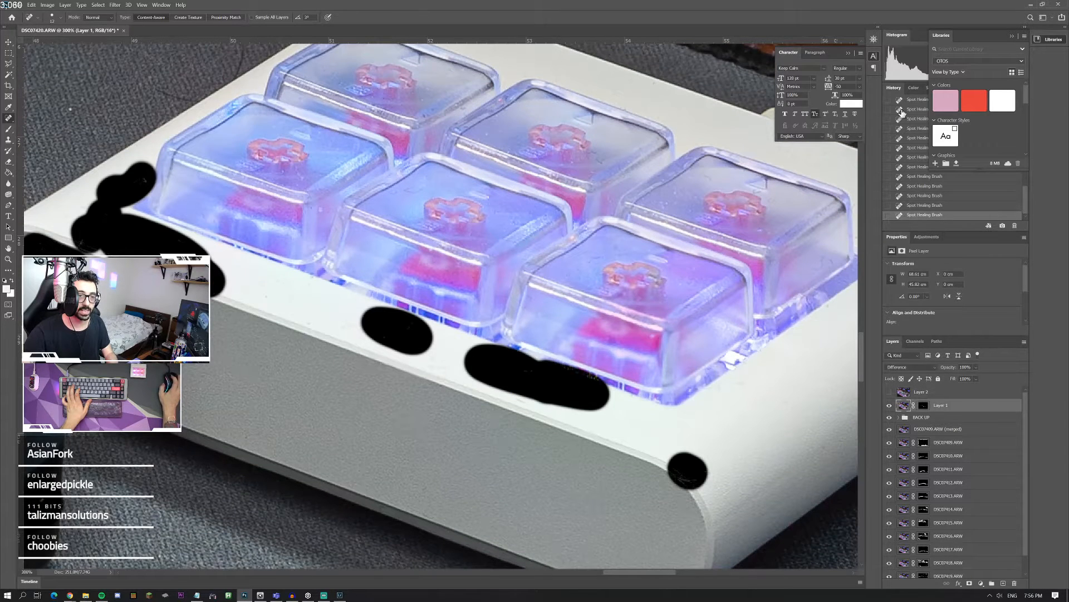
left_click(889, 392)
left_click(919, 392)
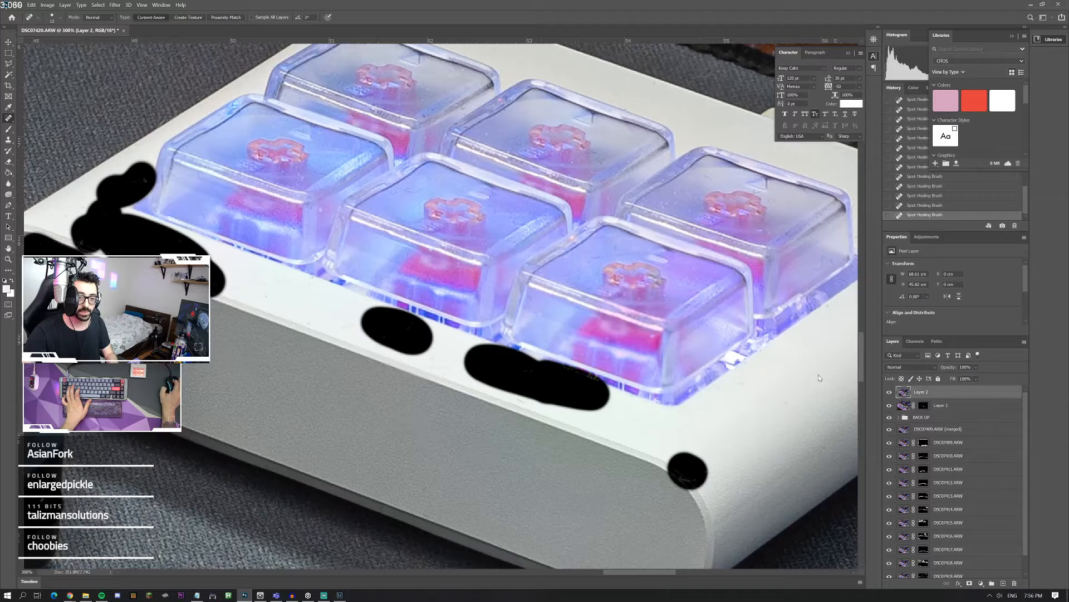
Step: Marquee-select the front of the macro pad around its black patches and delete that area from Layer 2
left_click(8, 53)
scroll(176, 215, "left", 3)
mouse_move(112, 156)
left_mouse_down()
mouse_move(417, 365)
mouse_move(829, 522)
left_mouse_up()
key("Delete")
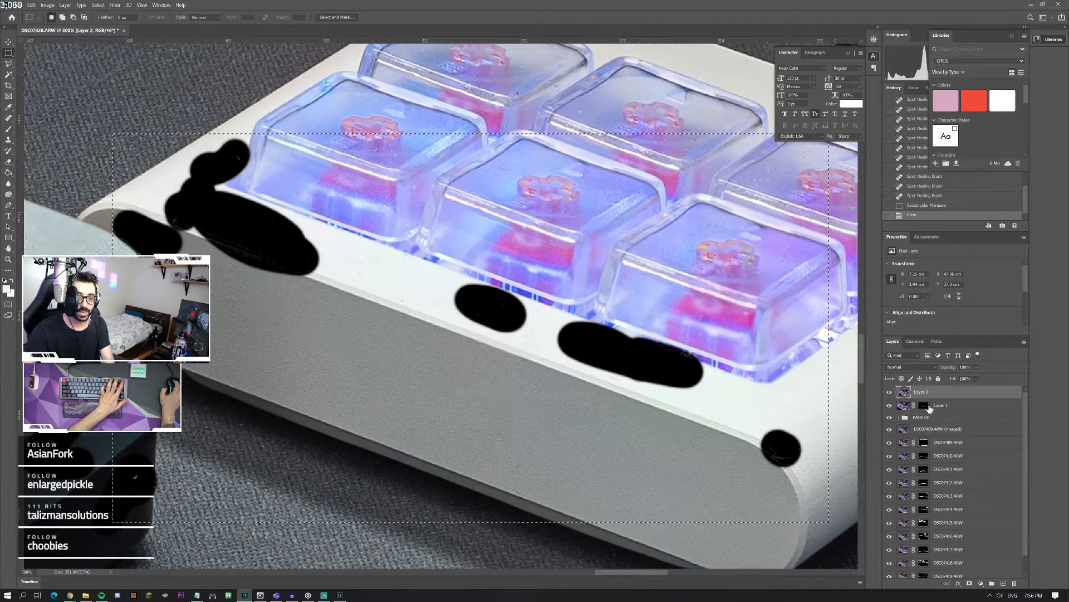
Step: Delete the same selected macro pad area from Layer 1's image and deselect
left_click(904, 406)
left_click(904, 408)
key("Delete")
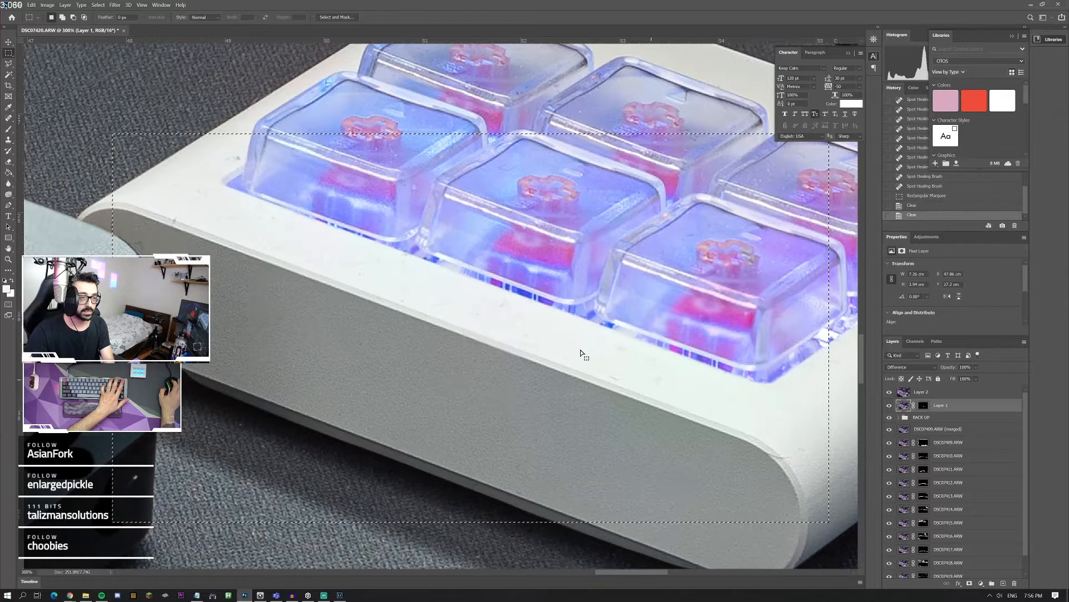
left_click_drag(585, 355, 582, 351)
left_click(376, 128)
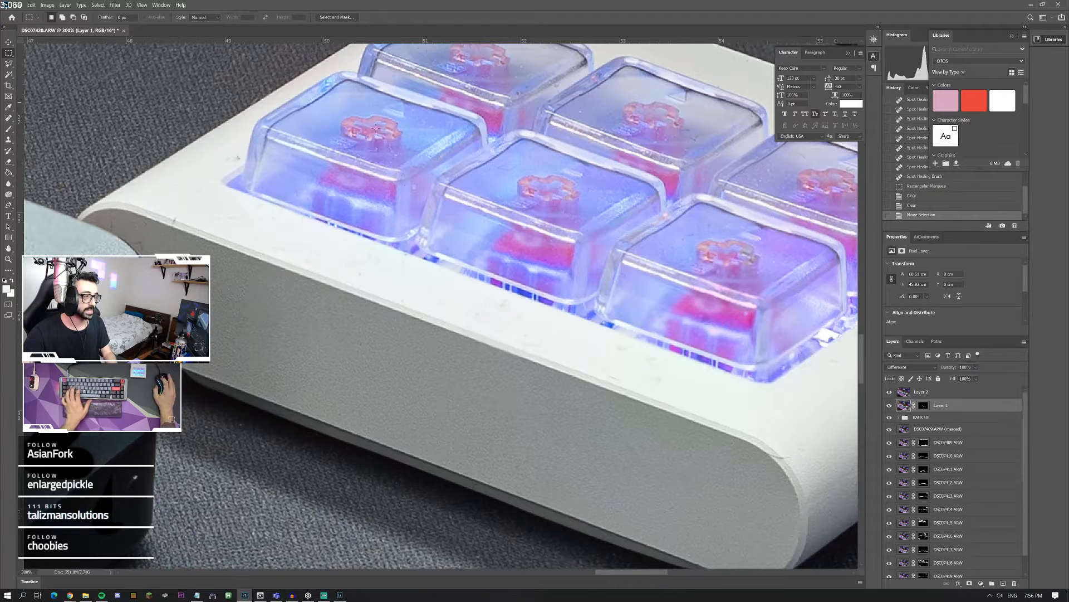
Step: Stamp all visible layers into a new merged layer above Layer 2
left_click(924, 392)
scroll(529, 312, "up", 1)
key("ctrl+alt+shift+e")
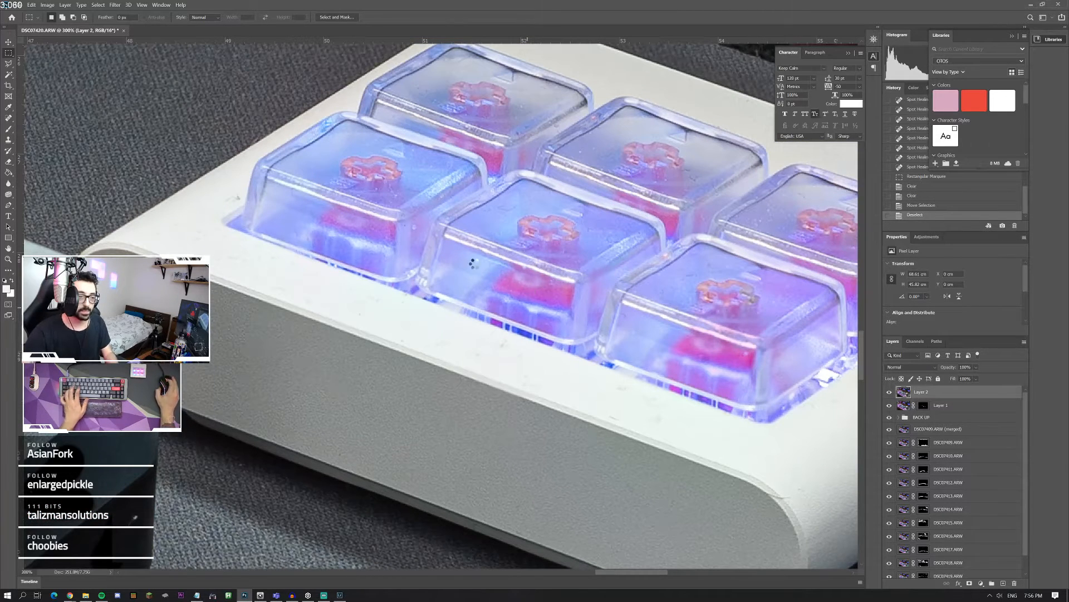
Step: Heal the hair on the wood beside the mat edge above the macro pad and a speck on the metal connector with the Spot Healing Brush
scroll(263, 225, "up", 1)
scroll(263, 226, "up", 4)
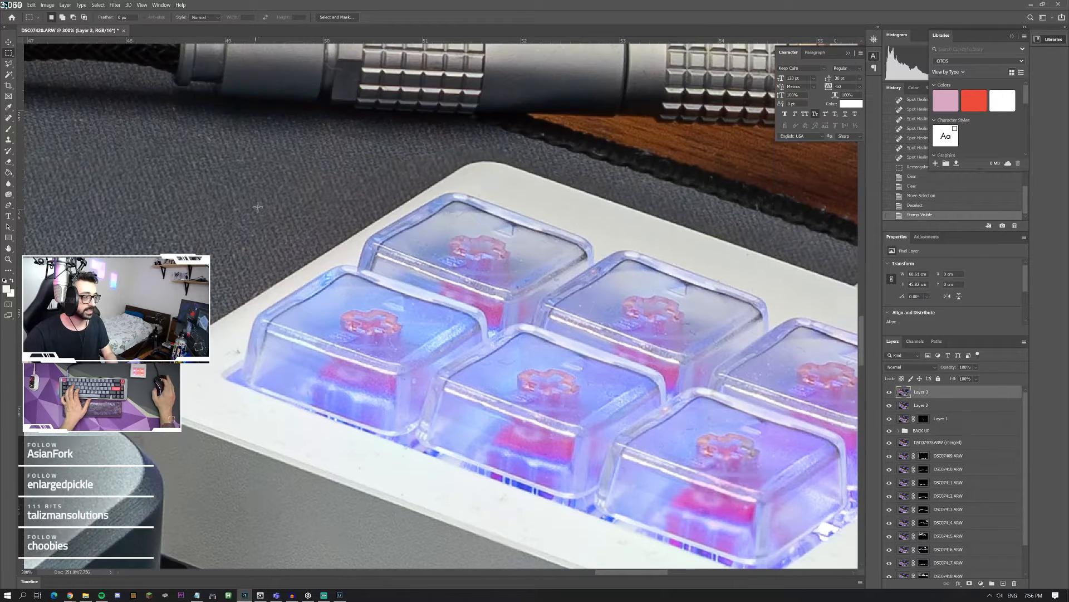
key("j")
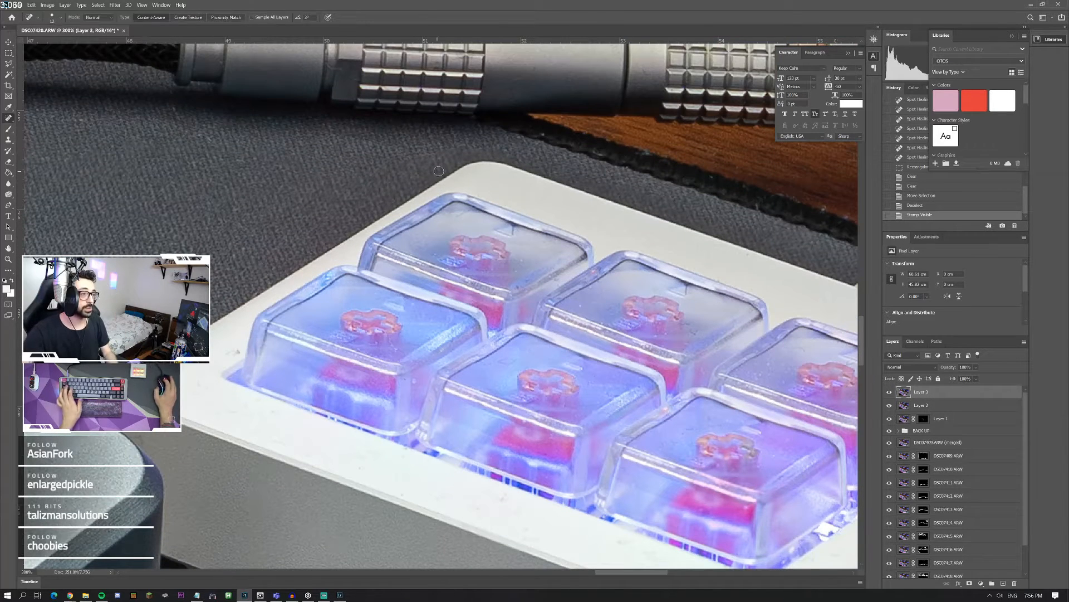
scroll(725, 254, "right", 6)
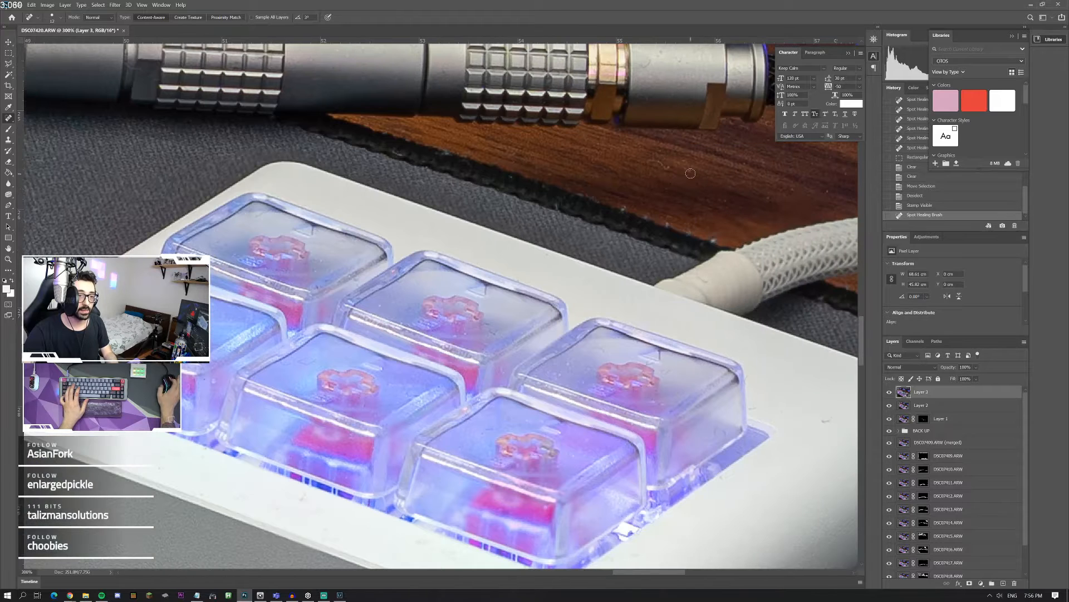
left_click_drag(670, 169, 639, 158)
left_click(646, 65)
Step: Heal the dust specks on the wood just above the metal cable connector
scroll(366, 150, "up", 4)
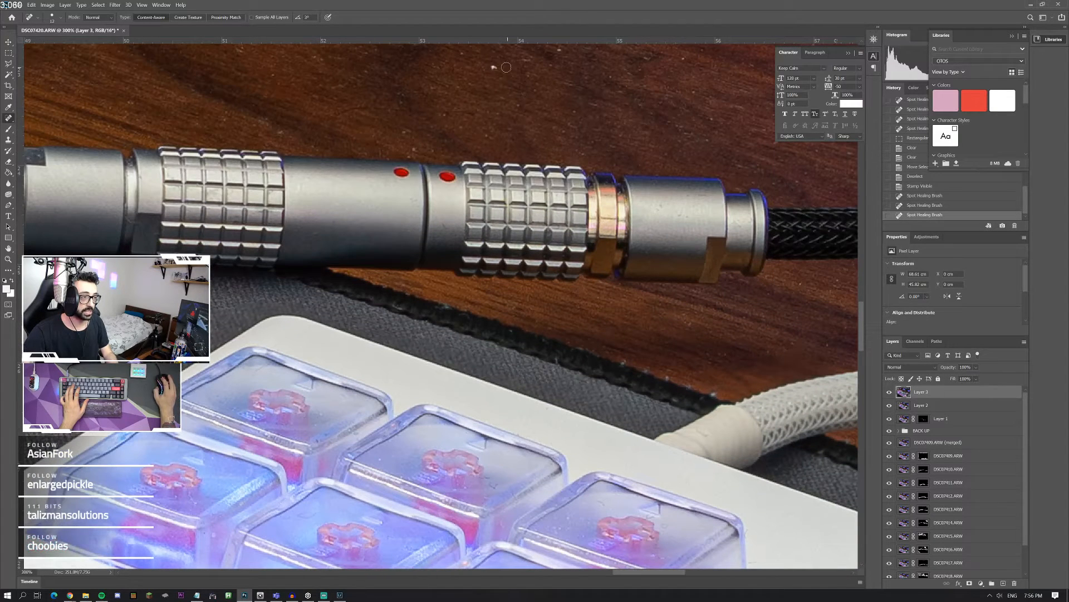
left_click(493, 67)
scroll(401, 122, "up", 1)
left_click_drag(340, 157, 486, 153)
left_click(496, 174)
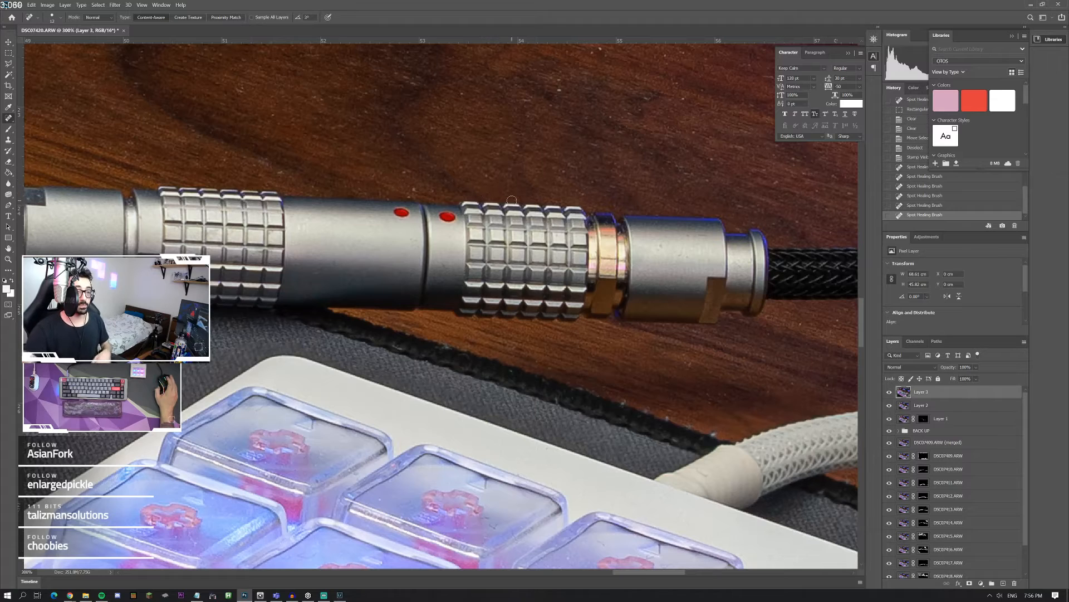
Step: Heal the long hair and the specks on the wood between the white braided cable and the mat edge
scroll(472, 211, "right", 1)
scroll(473, 205, "right", 10)
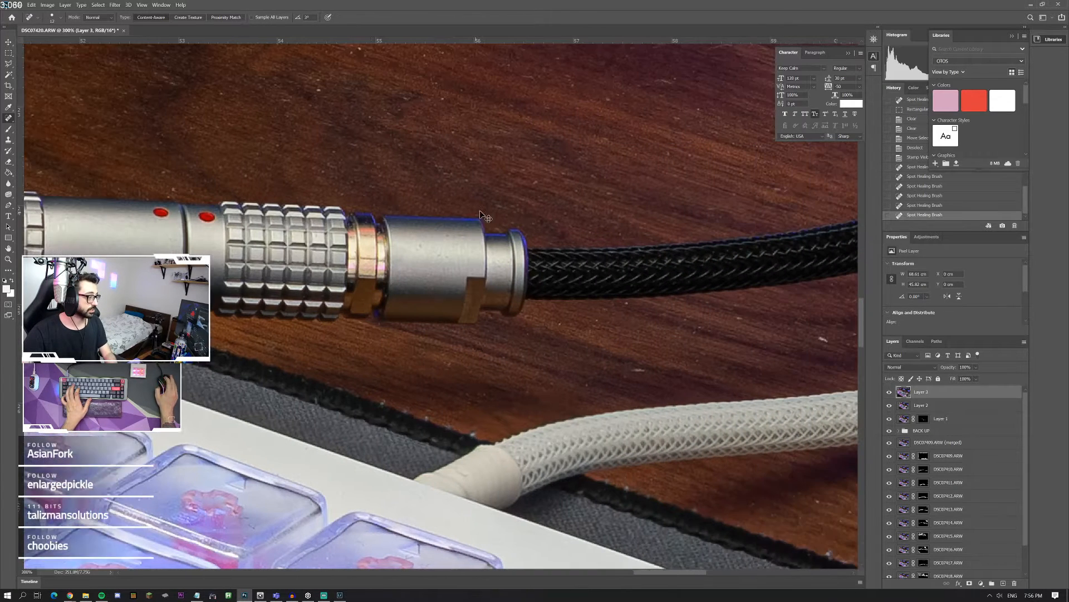
scroll(479, 223, "right", 1)
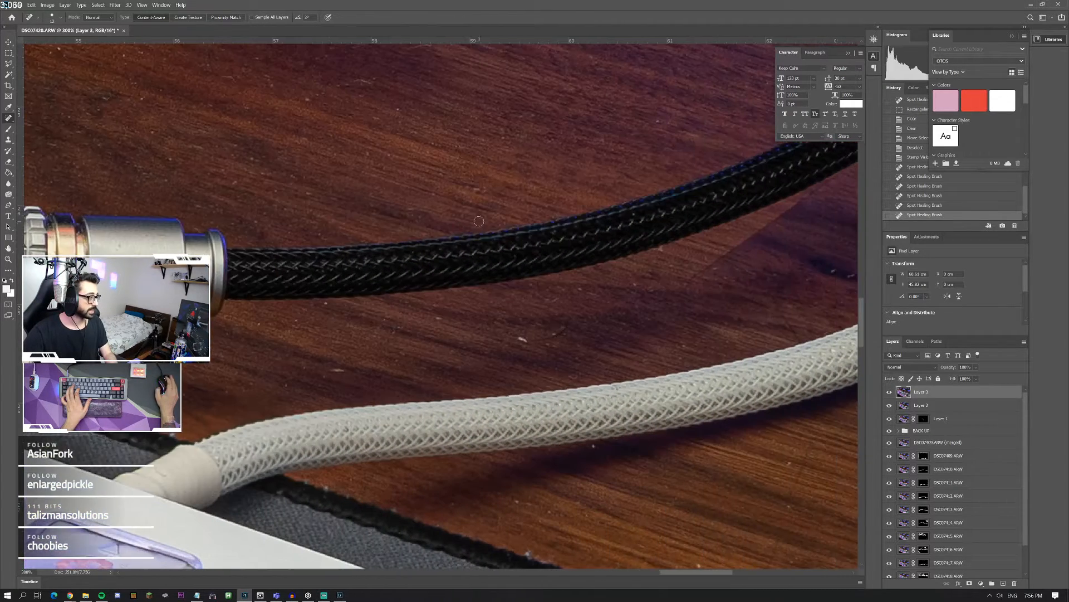
scroll(480, 220, "down", 1)
scroll(446, 317, "right", 3)
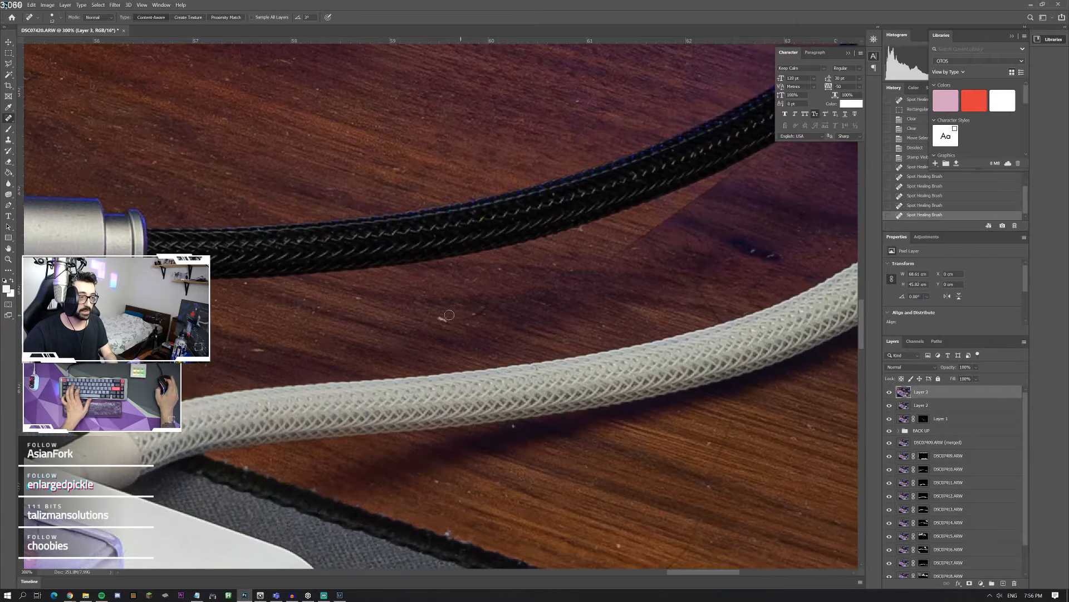
scroll(708, 445, "down", 1)
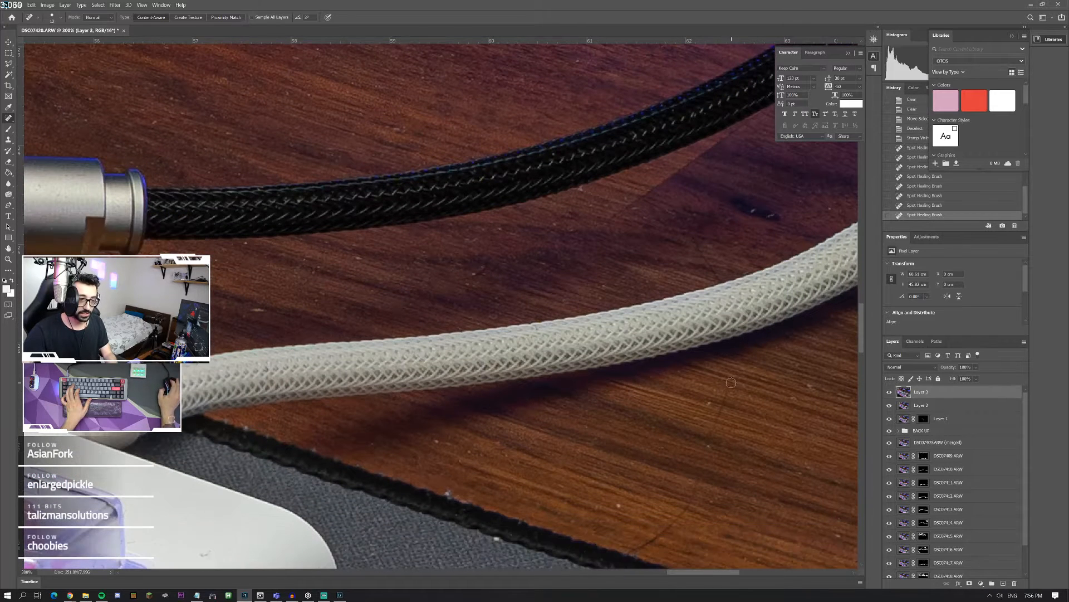
mouse_move(721, 384)
left_mouse_down()
mouse_move(689, 500)
mouse_move(629, 552)
left_mouse_up()
left_click(464, 502)
left_click(447, 494)
left_click_drag(430, 441, 446, 448)
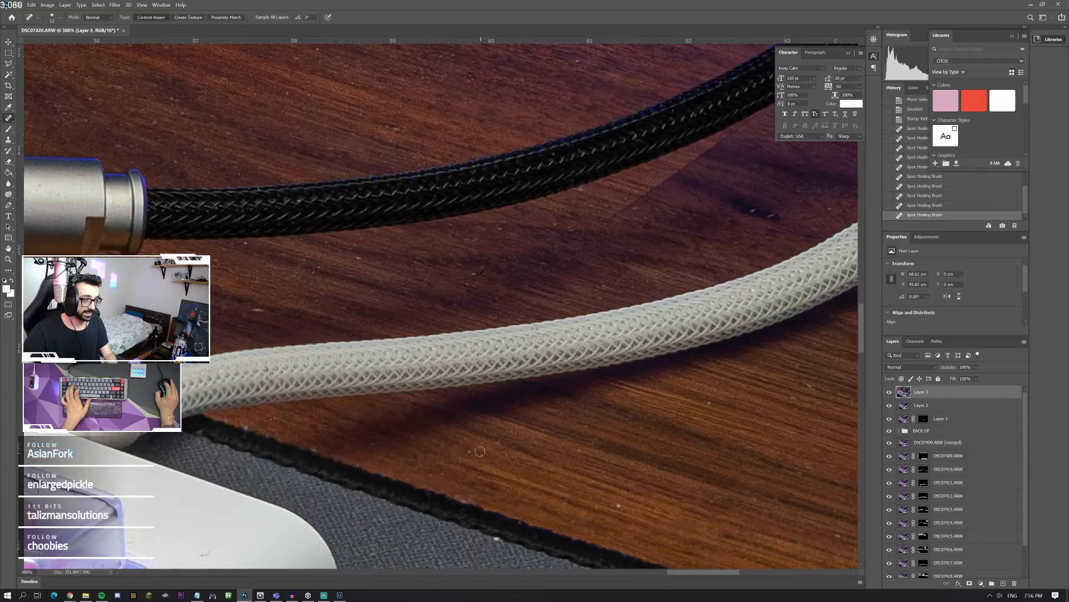
left_click(480, 451)
Step: Heal the specks on the wood between the black and white braided cables
left_click_drag(263, 310, 237, 308)
left_click_drag(357, 263, 369, 261)
left_click(480, 270)
Step: Heal the scattered dust specks on the wood above the black braided cable
scroll(446, 234, "up", 1)
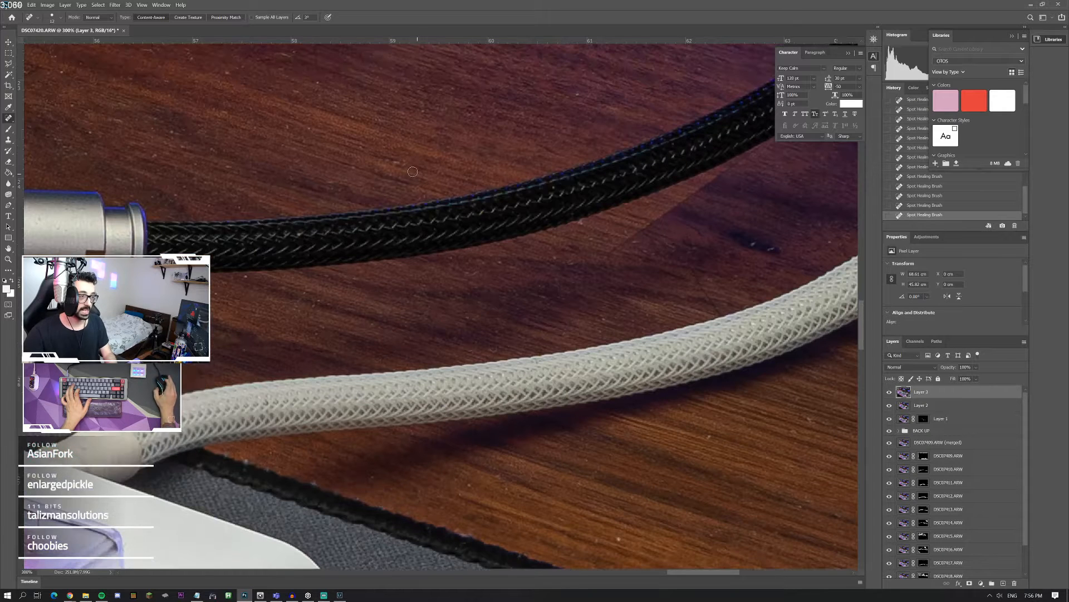
left_click(396, 164)
scroll(244, 170, "up", 3)
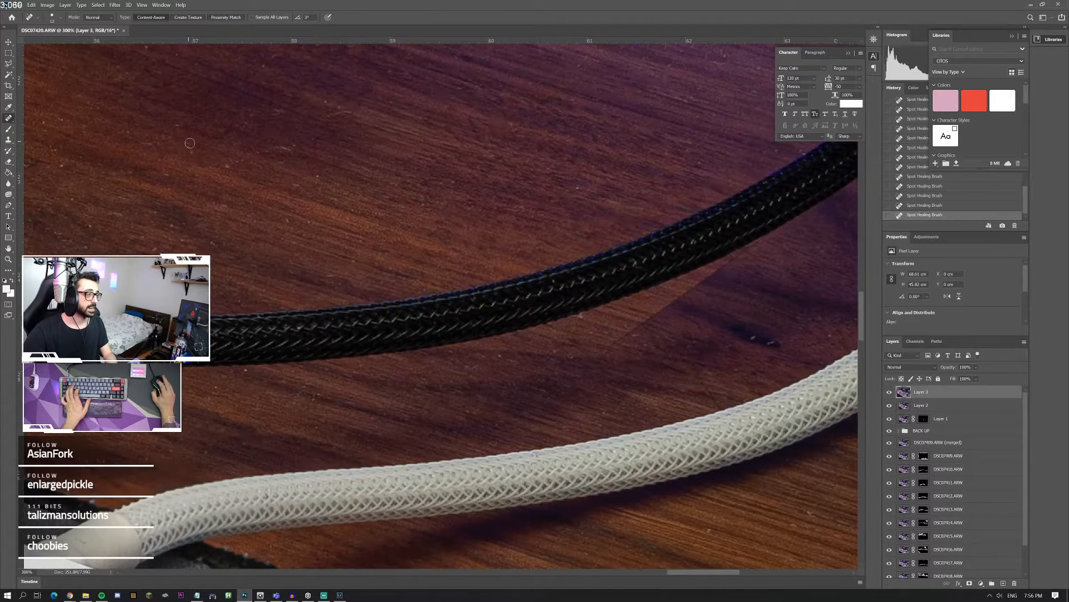
scroll(252, 168, "up", 5)
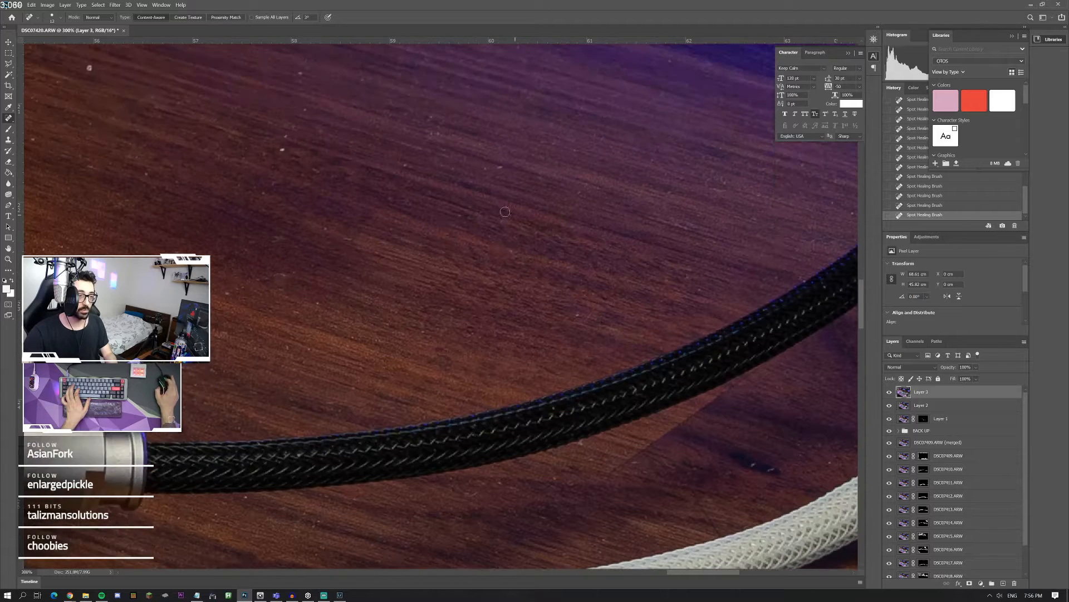
left_click_drag(284, 162, 282, 187)
left_click_drag(297, 91, 309, 140)
mouse_move(431, 149)
left_mouse_down()
mouse_move(436, 175)
mouse_move(394, 207)
left_mouse_up()
left_click_drag(492, 185, 500, 204)
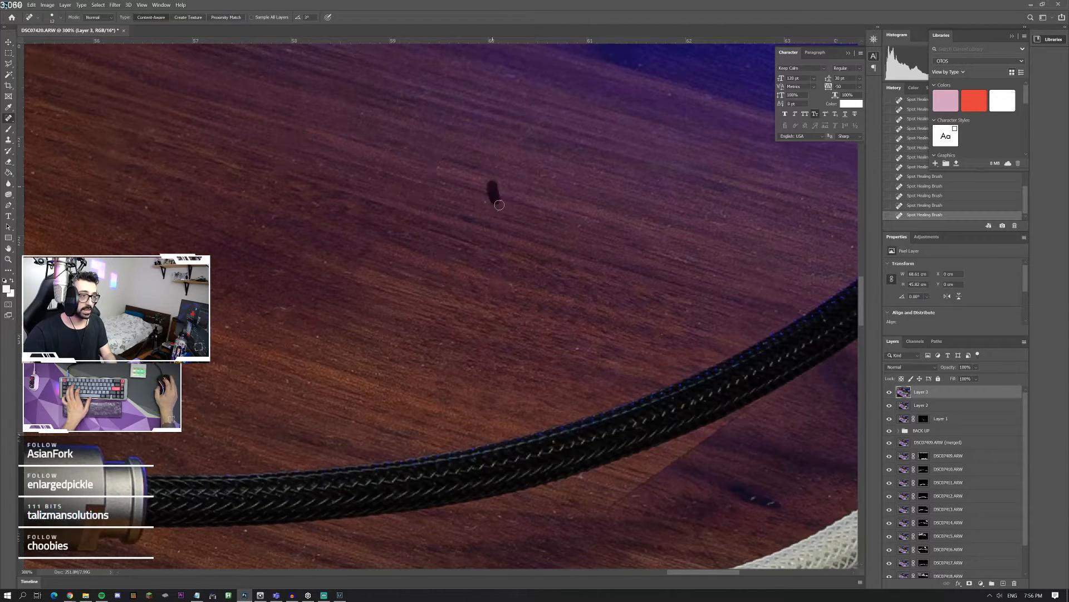
Step: Remove the small white ring from the wood beside the controller stand and heal the specks in front of the stand
double_click(8, 260)
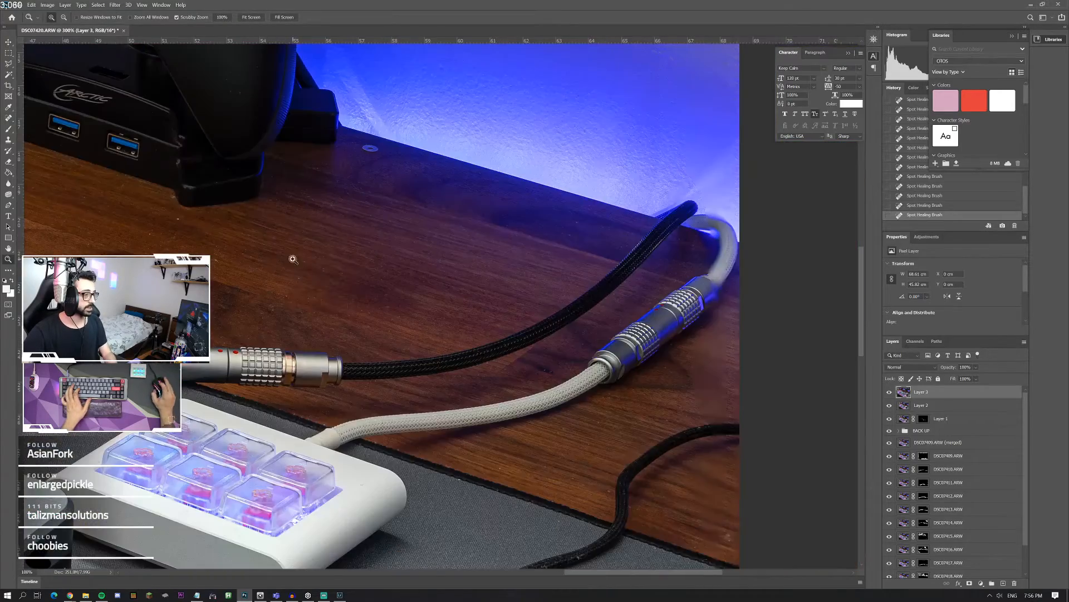
key("ctrl+0")
left_click_drag(679, 223, 719, 248)
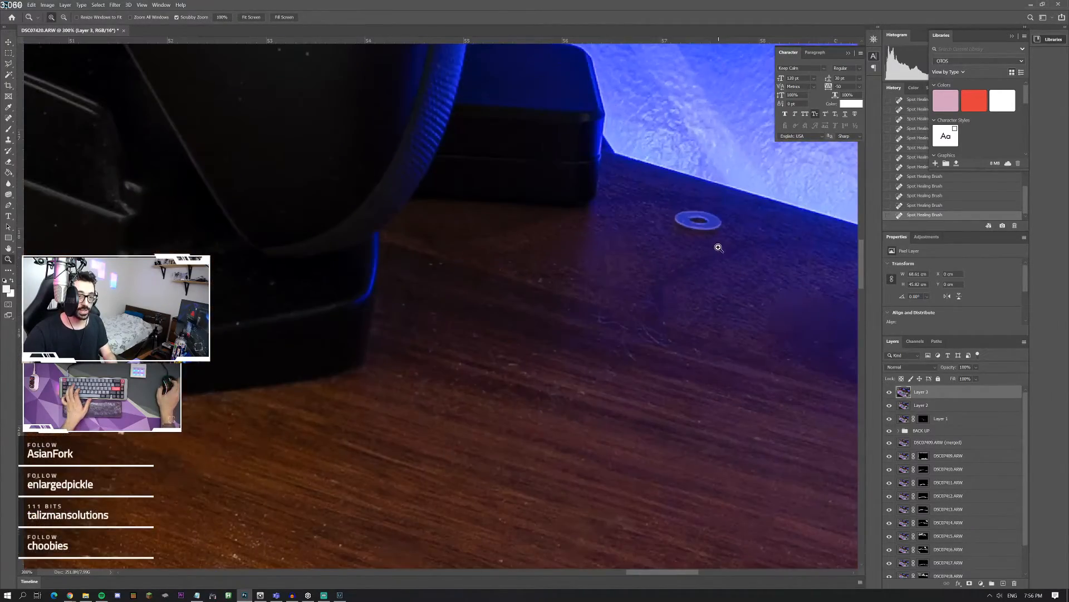
left_click(9, 96)
left_click(9, 118)
left_click_drag(675, 220, 721, 222)
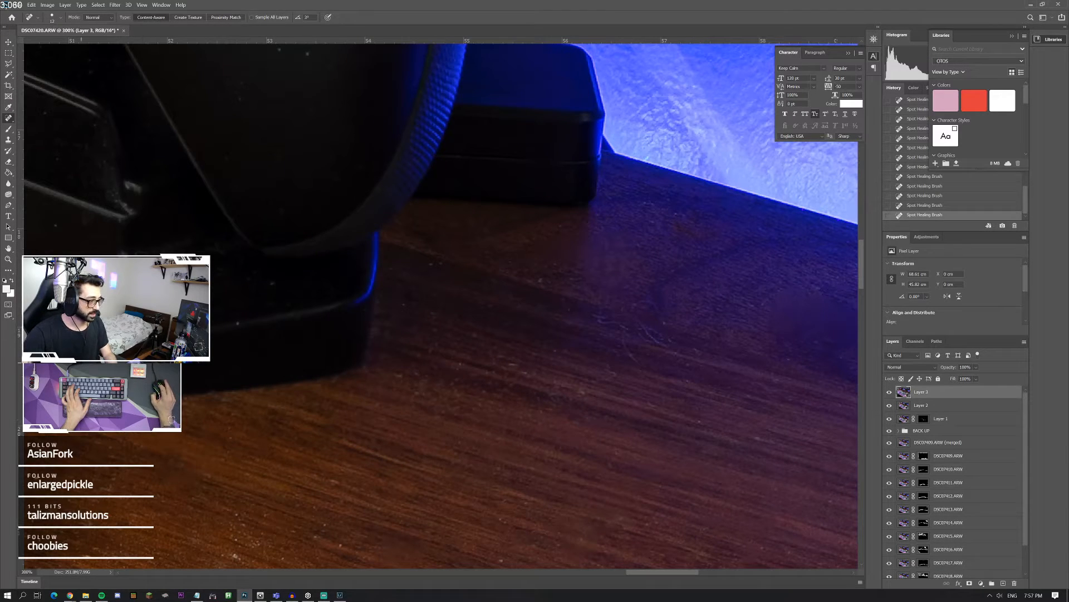
left_click_drag(235, 549, 254, 512)
Step: Heal the small mark on the blue-lit wall behind the controller stand
scroll(638, 282, "up", 3)
scroll(639, 283, "right", 4)
scroll(638, 283, "up", 3)
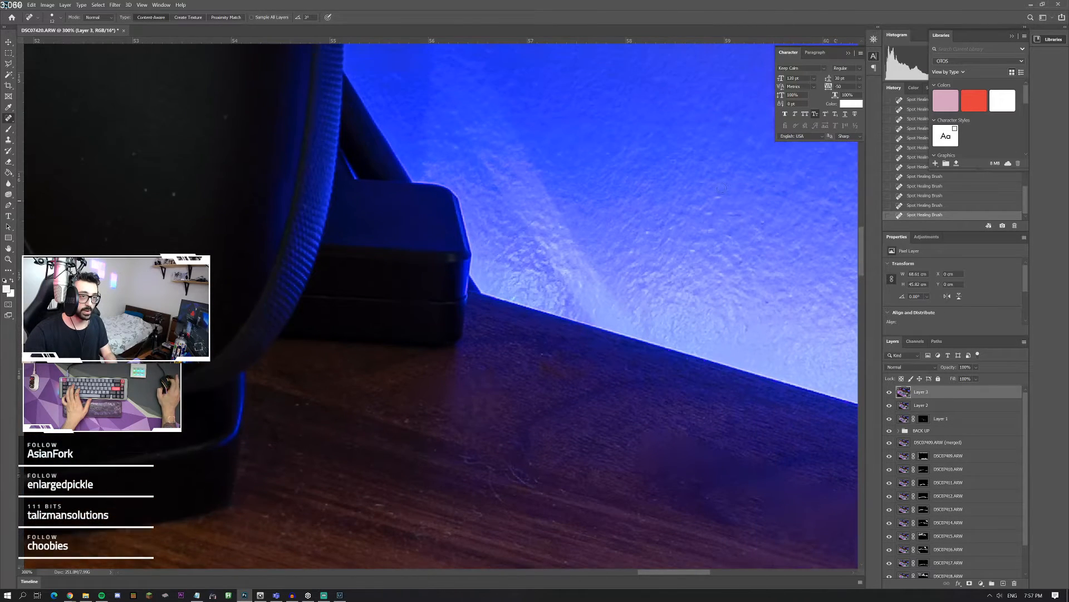
left_click(776, 193)
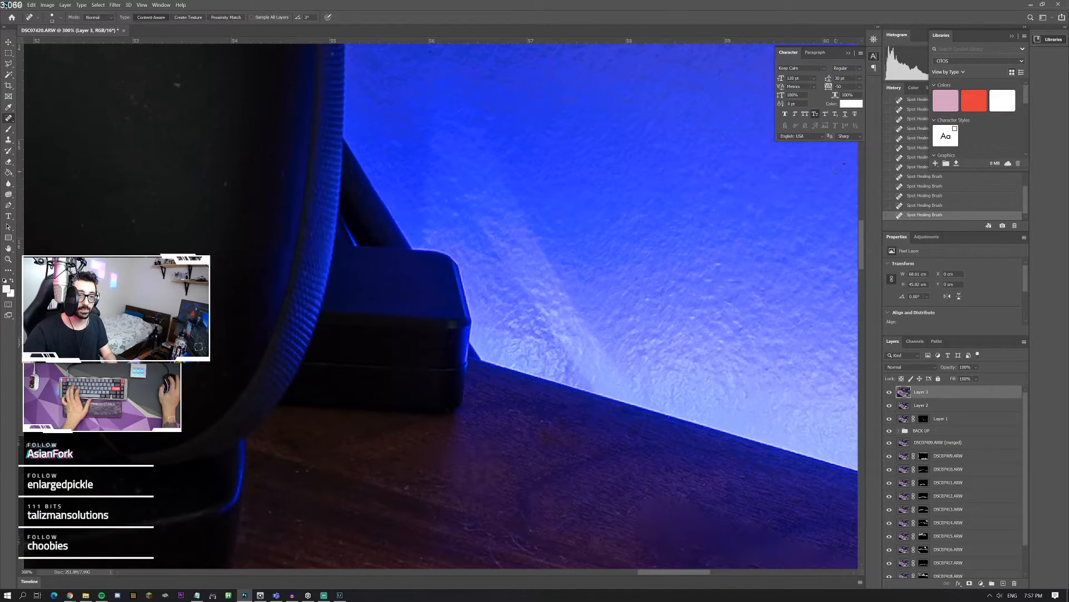
Step: Heal the dust on the round black device and the specks on the wood between it and the controller stand
scroll(262, 318, "left", 6)
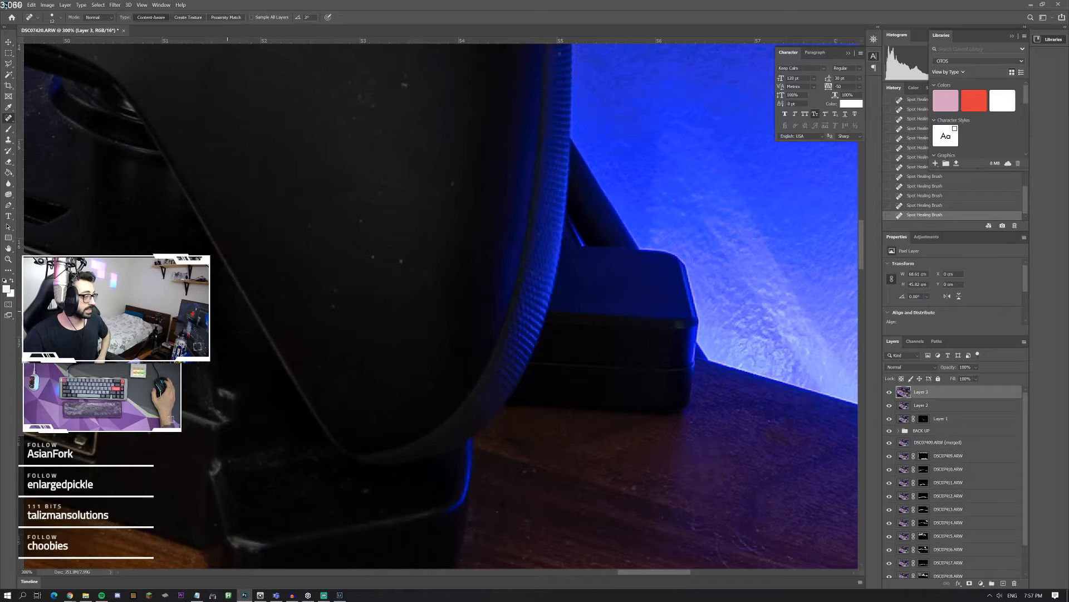
double_click(8, 259)
right_click(241, 255)
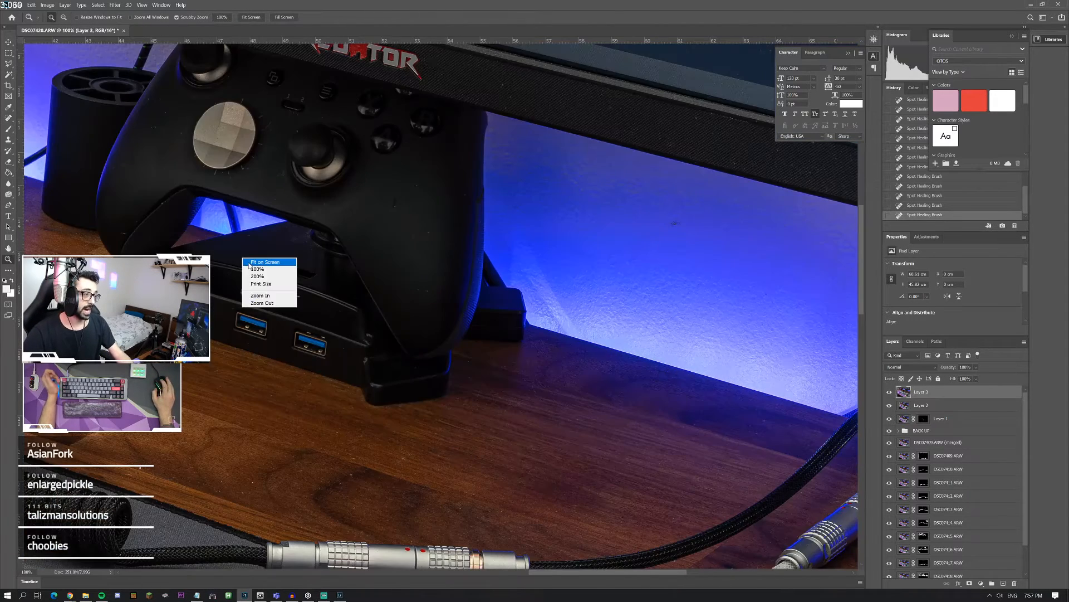
left_click(252, 260)
left_click_drag(472, 231, 577, 200)
left_click(577, 200)
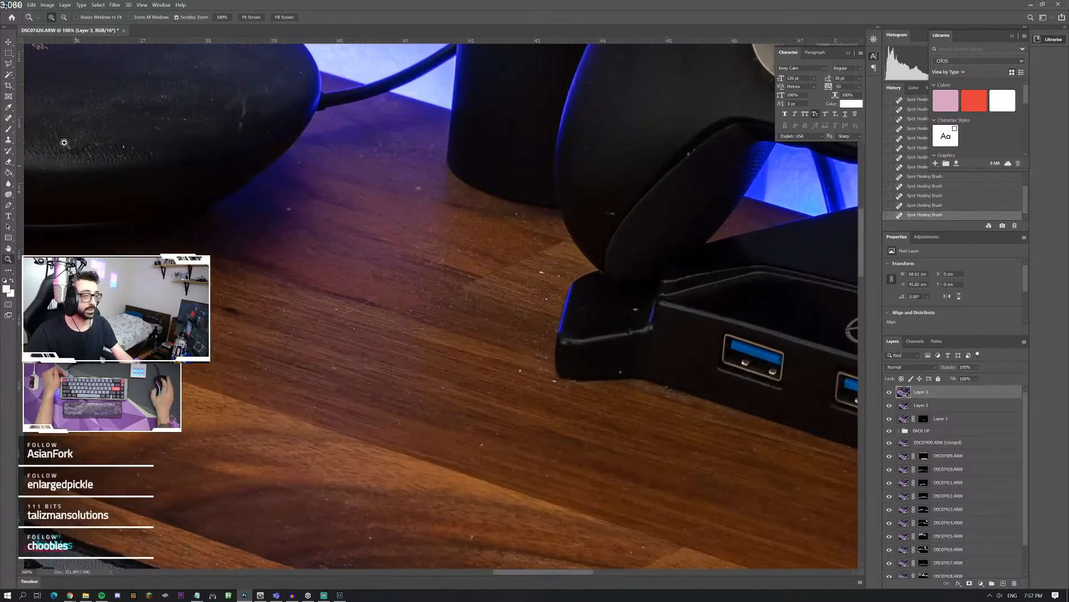
left_click(9, 118)
mouse_move(240, 99)
left_mouse_down()
mouse_move(239, 121)
mouse_move(232, 94)
mouse_move(270, 88)
left_mouse_up()
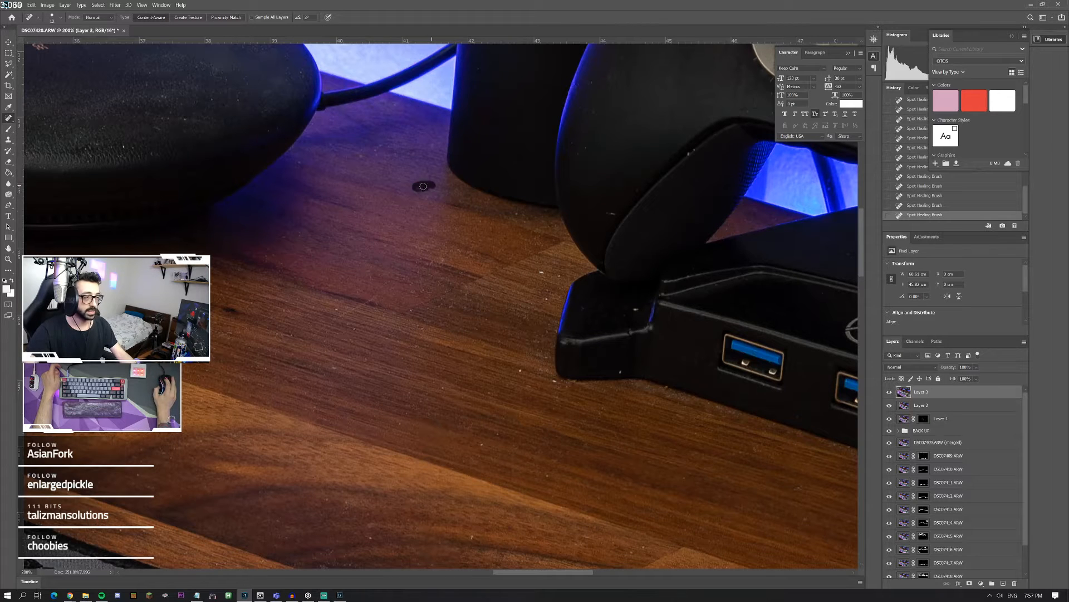
left_click_drag(423, 186, 520, 218)
left_click_drag(530, 265, 533, 270)
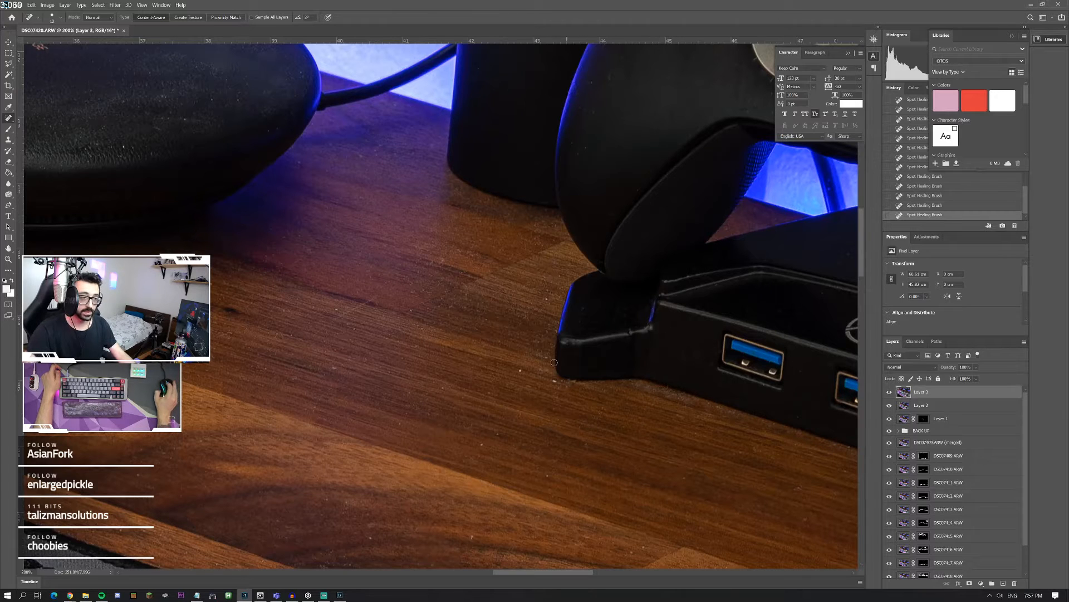
left_click_drag(550, 290, 541, 317)
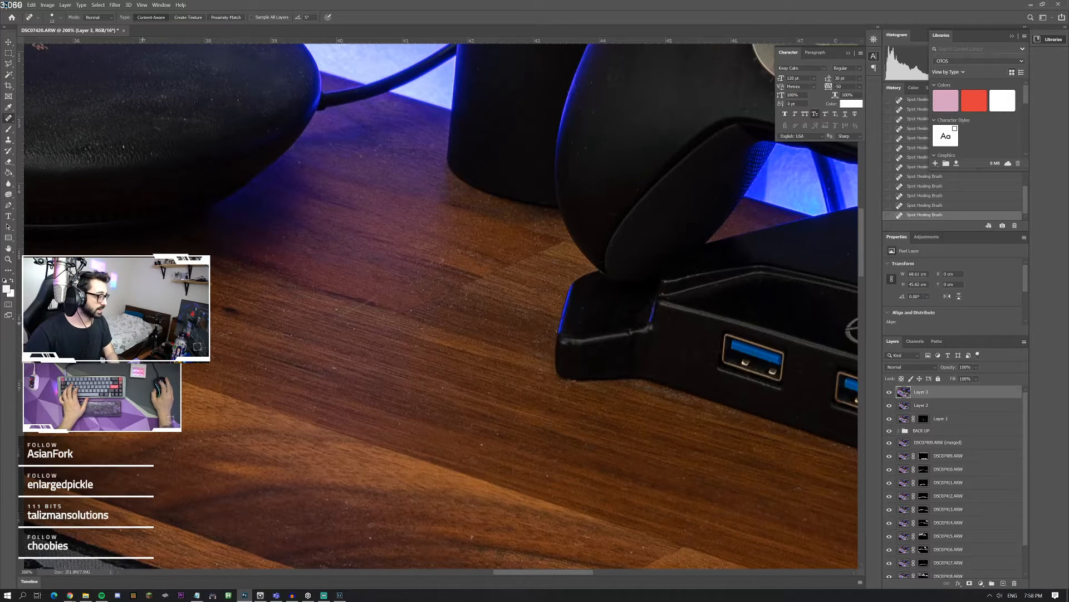
Step: Marquee-select the black patches on the keyboard case's corner beside the macro pad and delete that area from Layer 2
scroll(289, 318, "left", 4)
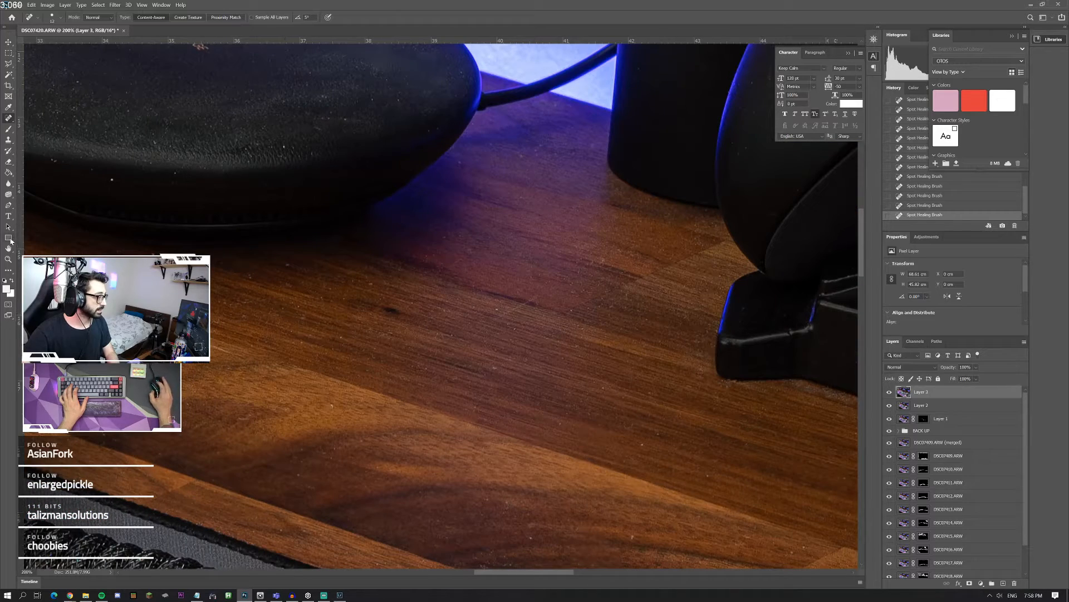
double_click(8, 262)
right_click(245, 281)
left_click(263, 288)
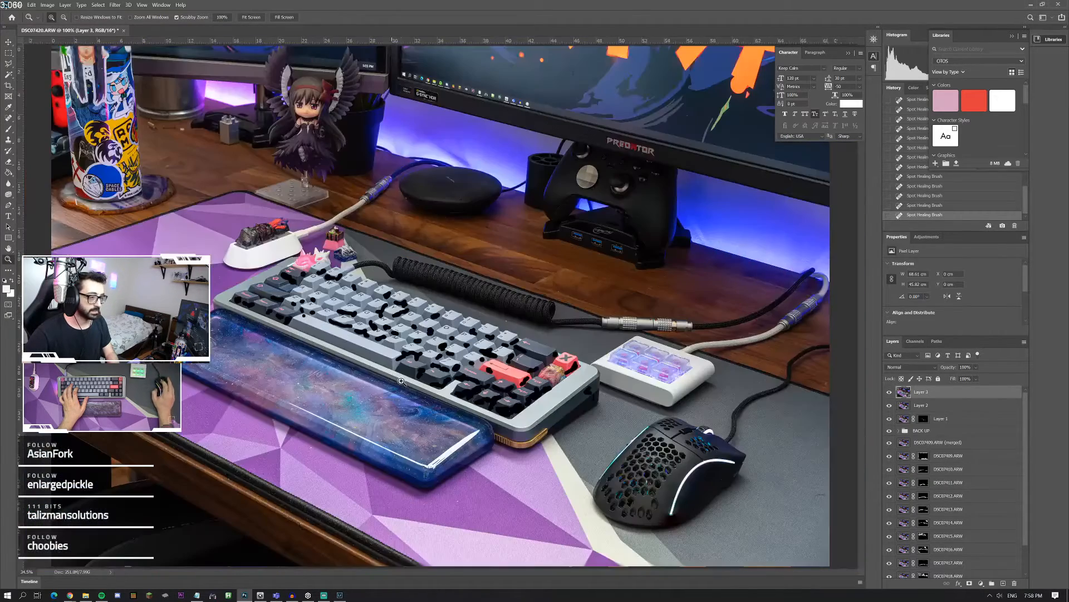
left_click_drag(590, 402, 824, 414)
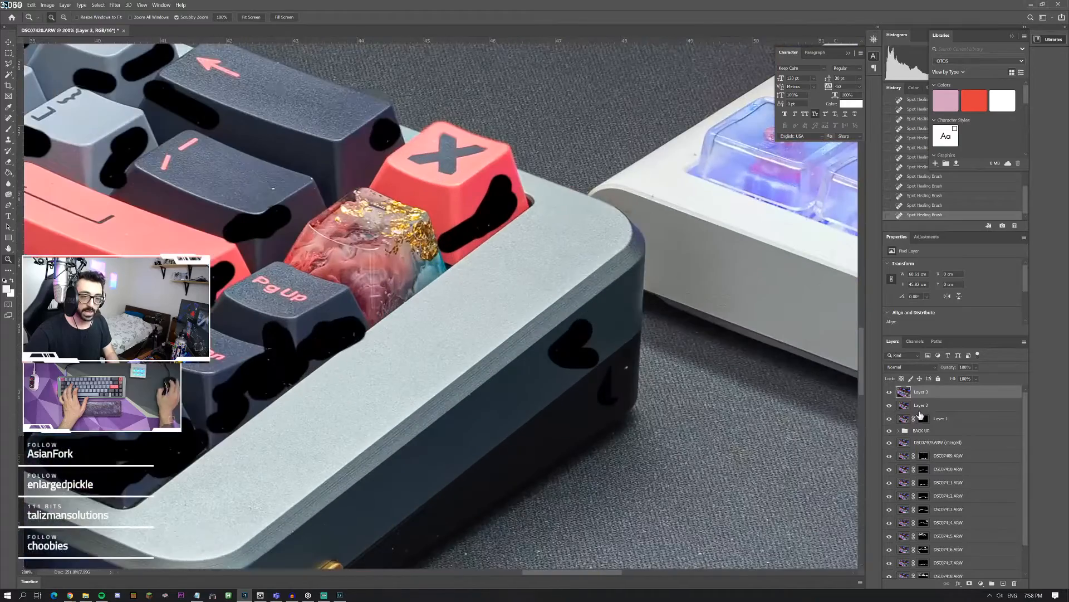
left_click(927, 410)
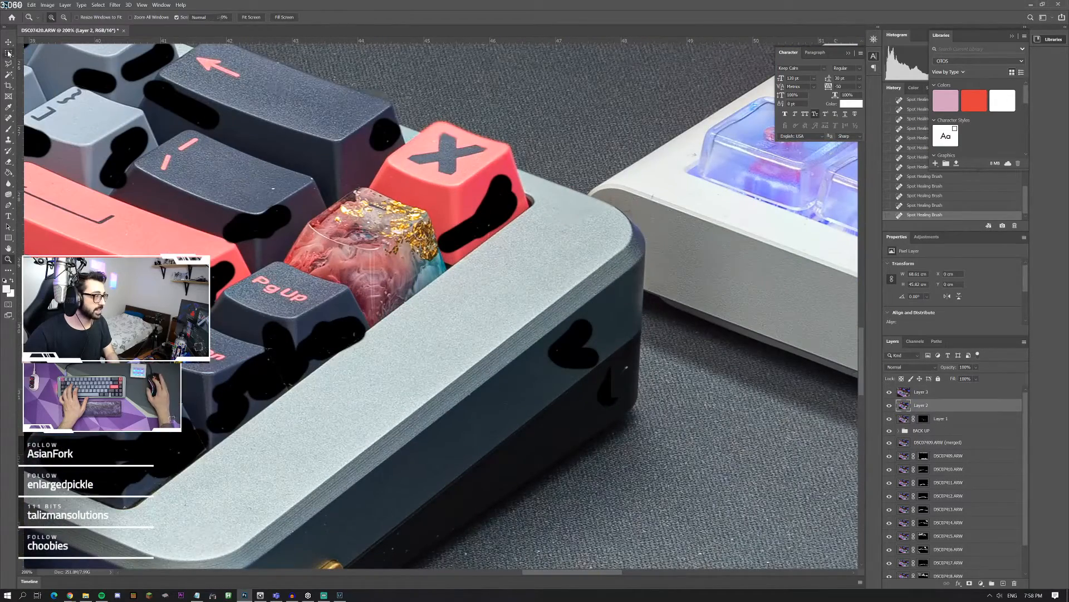
left_click(9, 52)
left_click(926, 419)
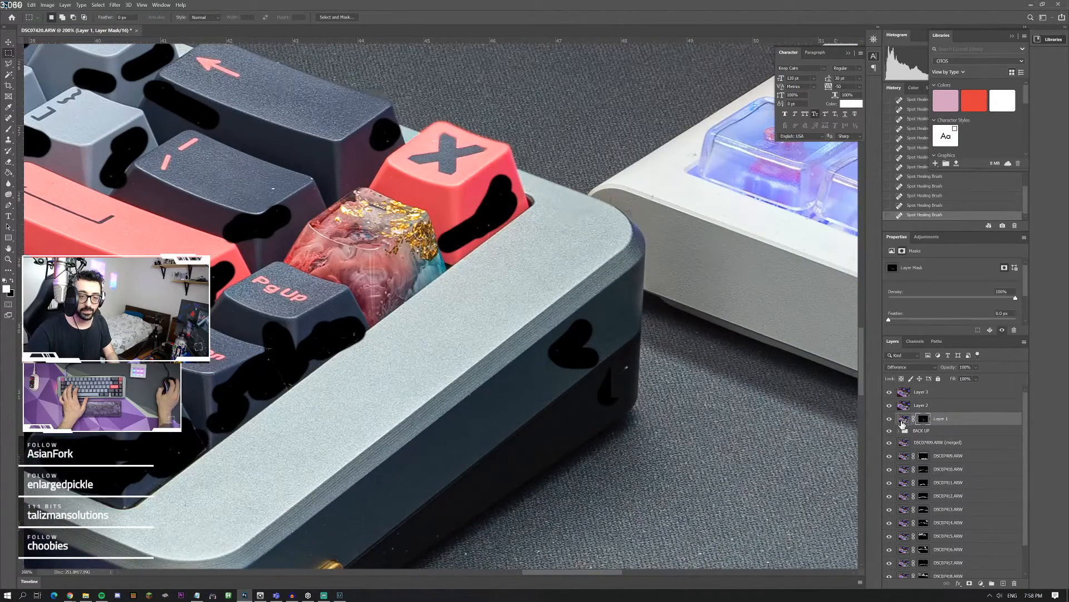
left_click(903, 408)
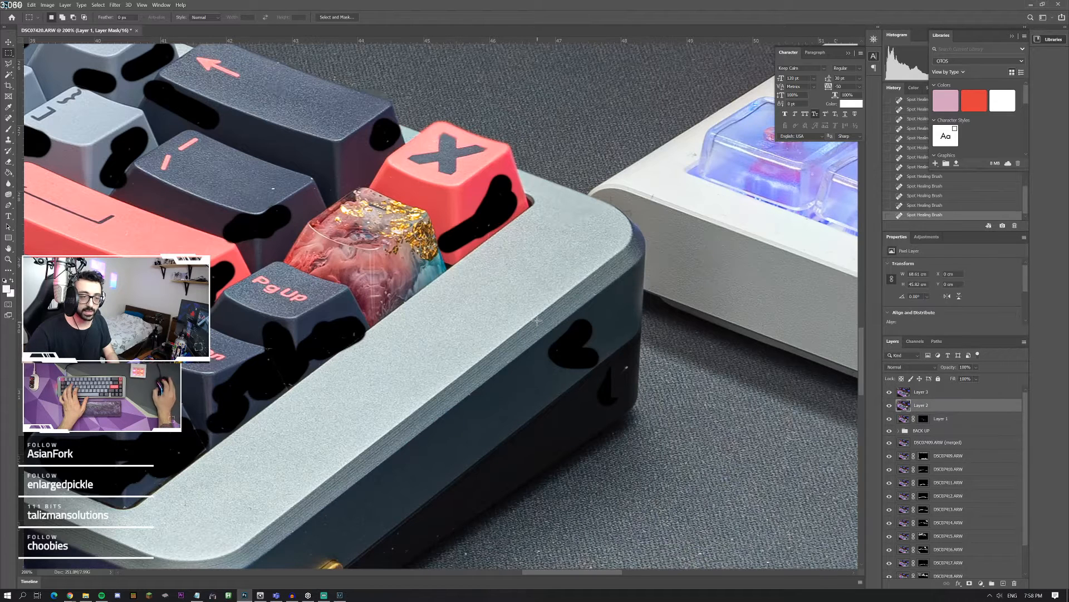
mouse_move(542, 313)
left_mouse_down()
mouse_move(662, 401)
mouse_move(662, 417)
left_mouse_up()
key("Delete")
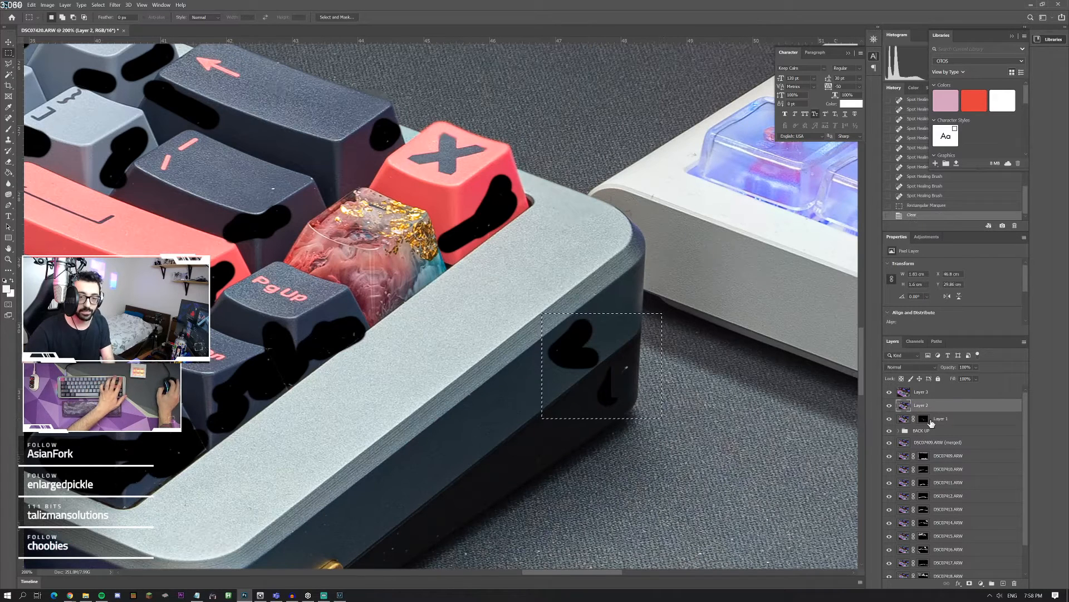
Step: Delete the same selected corner area from Layer 1's image, deselect, and hide Layer 3, Layer 2 and Layer 1 to check the patches
left_click(904, 418)
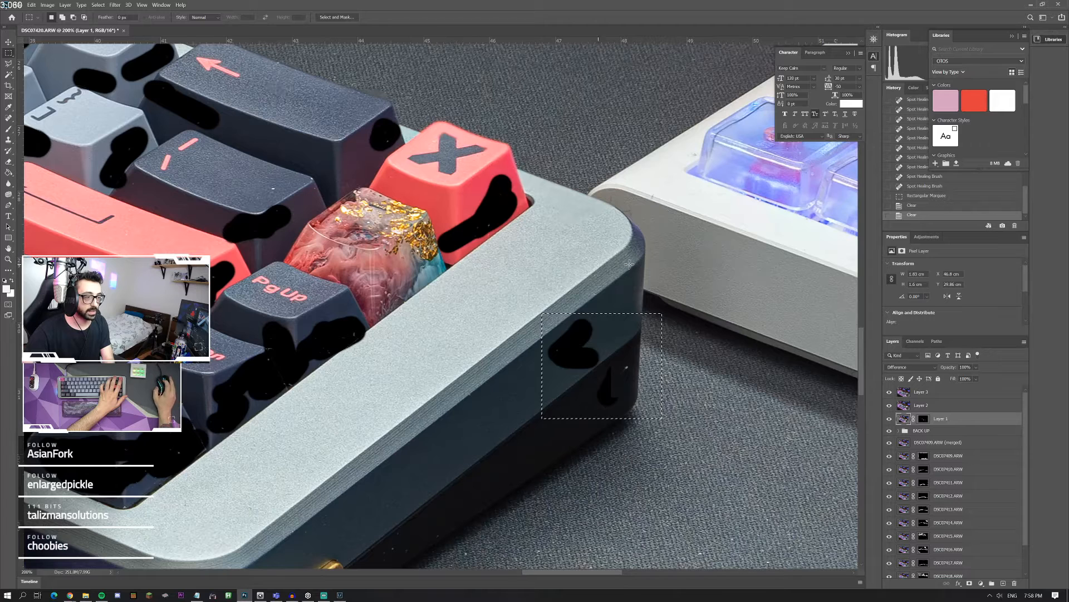
key("ctrl+d")
left_click_drag(889, 392, 890, 410)
left_click(890, 419)
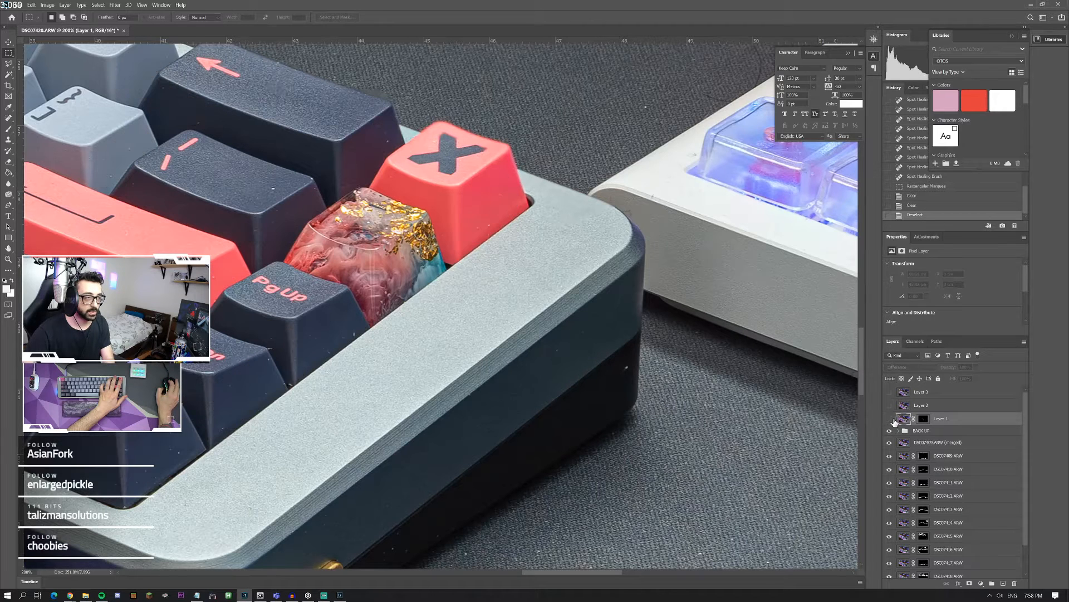
Step: Toggle Layer 1's visibility to compare the keycaps with and without its black patches, and leave the layer hidden
left_click(890, 419)
left_click(890, 419)
left_click(924, 421)
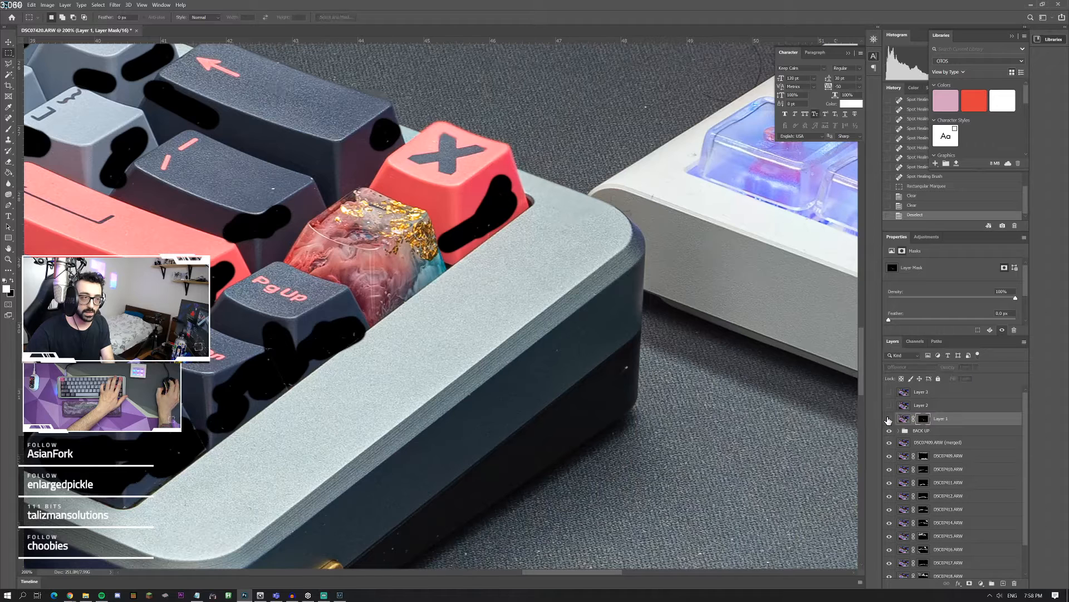
left_click(890, 419)
left_click(890, 419)
left_click(890, 418)
left_click(890, 419)
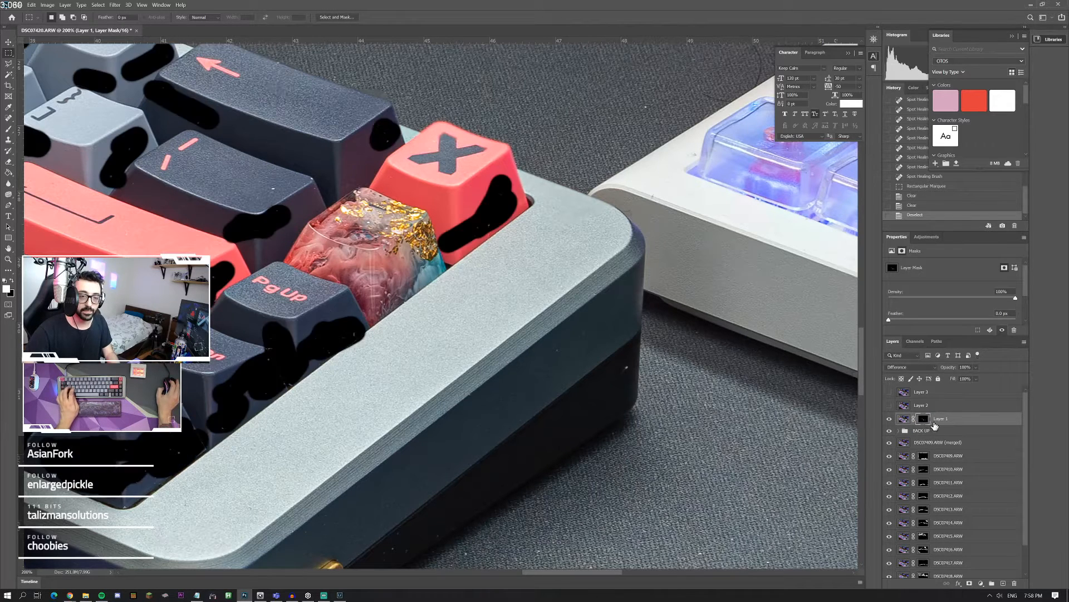
left_click(890, 419)
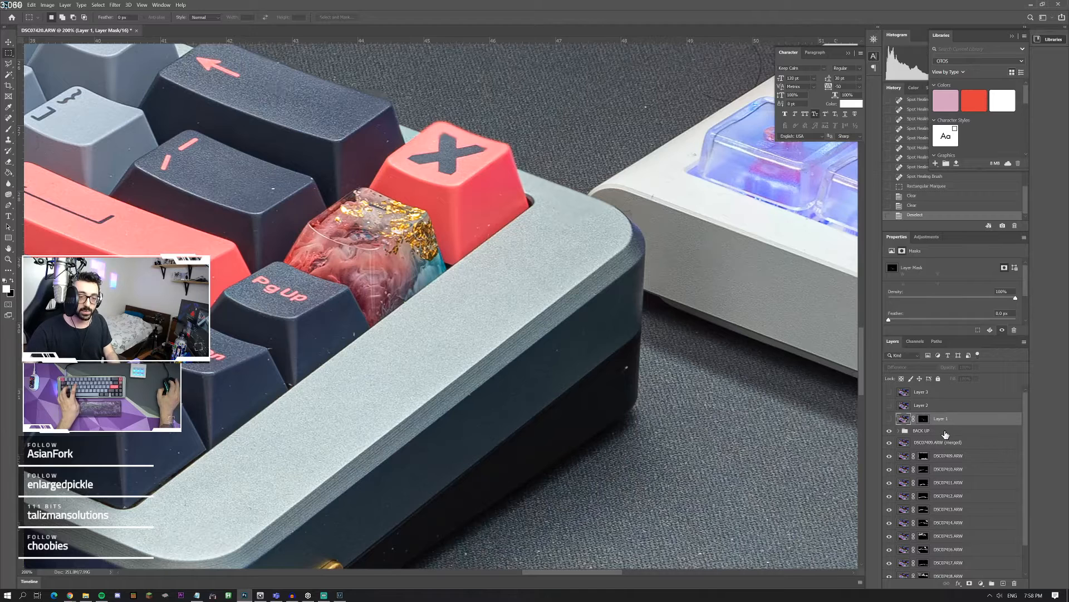
Step: Stamp all visible layers into a new layer directly above the BACK UP group
left_click(904, 419)
left_click(925, 431)
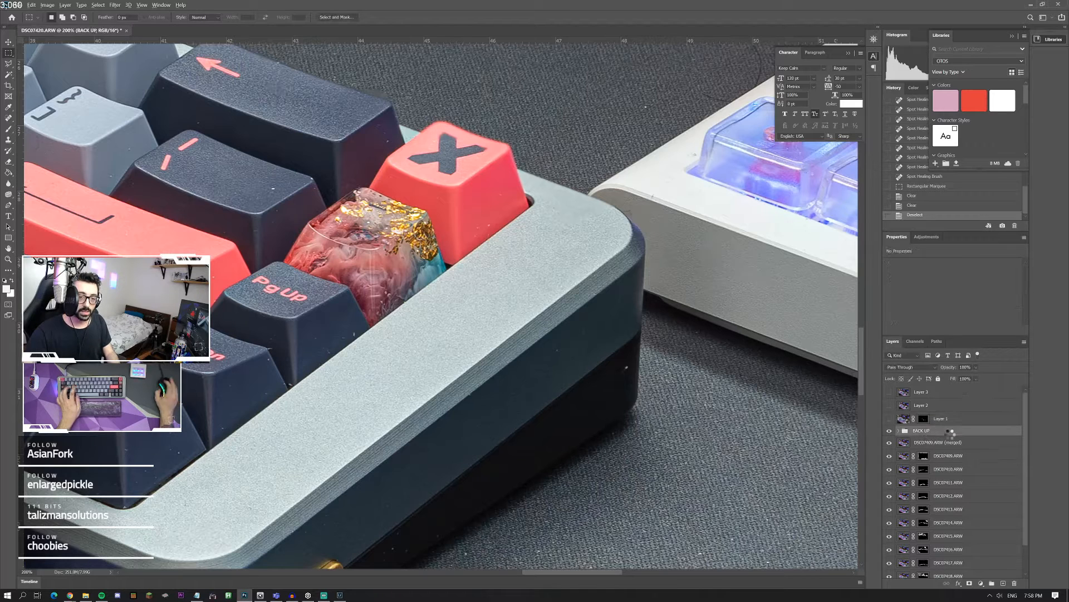
key("ctrl+shift+alt+e")
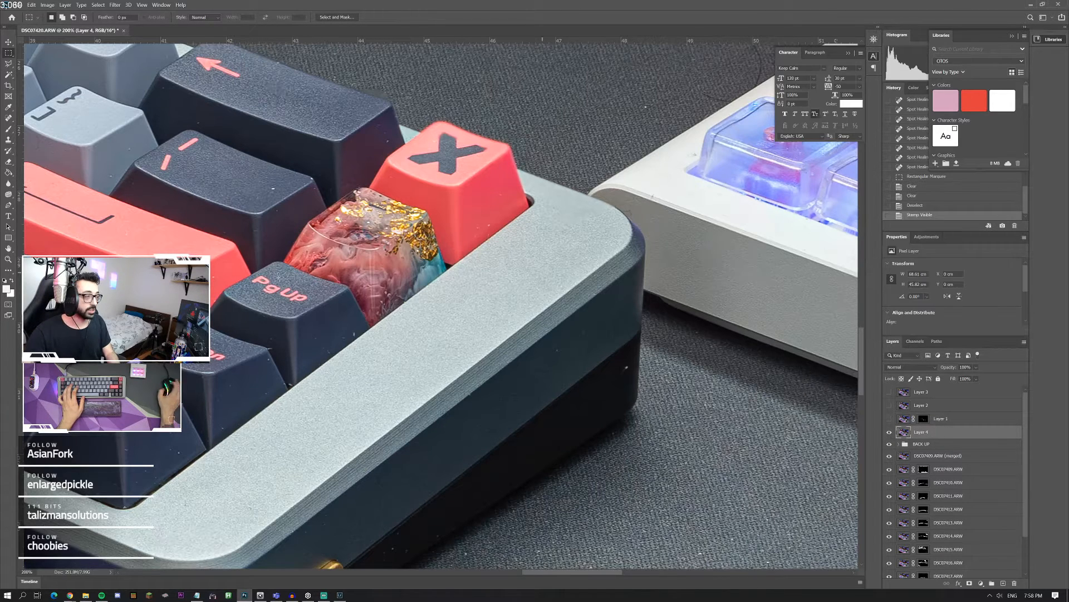
Step: Apply the Dust & Scratches filter to Layer 4 with the last used settings
double_click(8, 261)
right_click(141, 223)
left_click(167, 230)
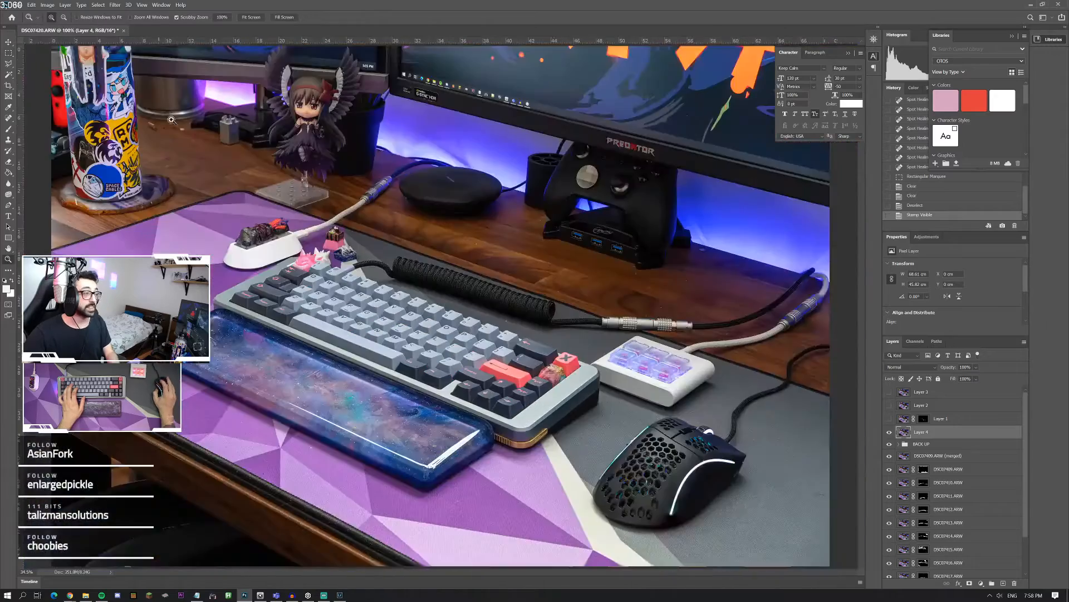
left_click(324, 285)
left_click(323, 285)
left_click(284, 269)
left_click(284, 269)
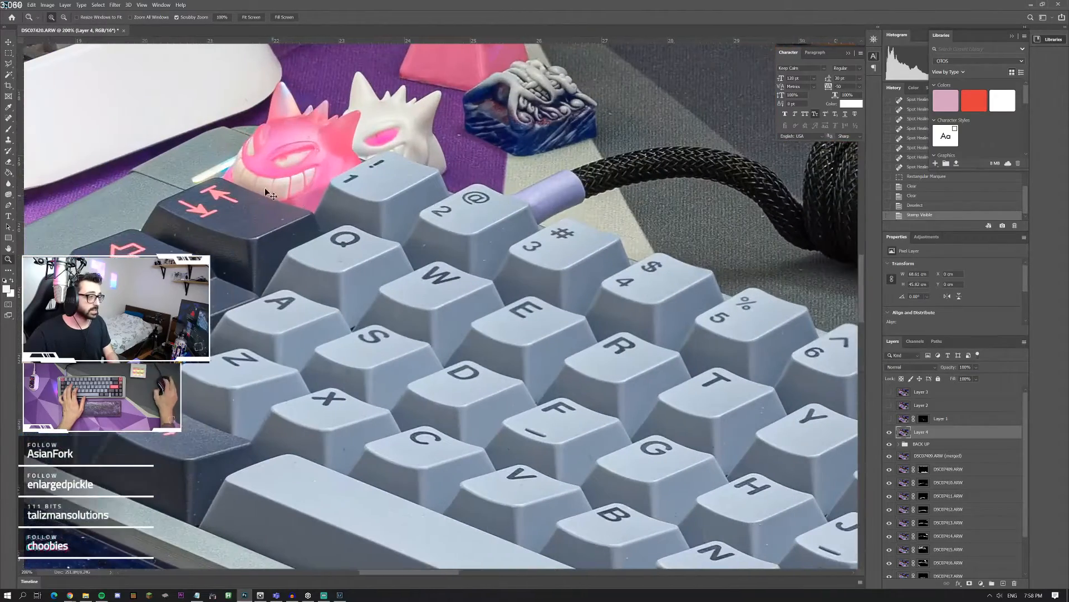
left_click(47, 4)
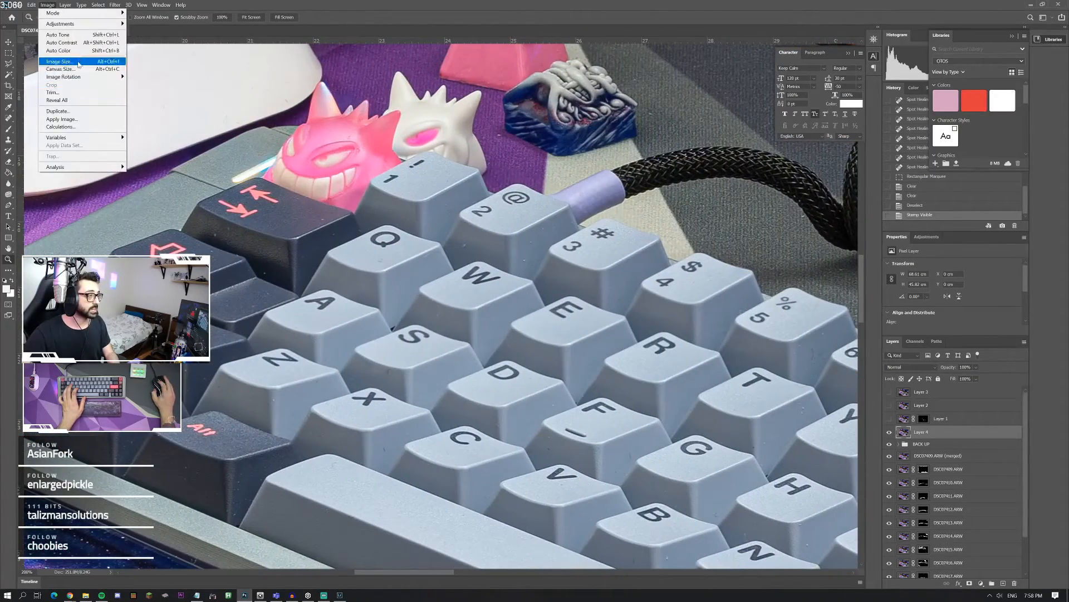
mouse_move(76, 28)
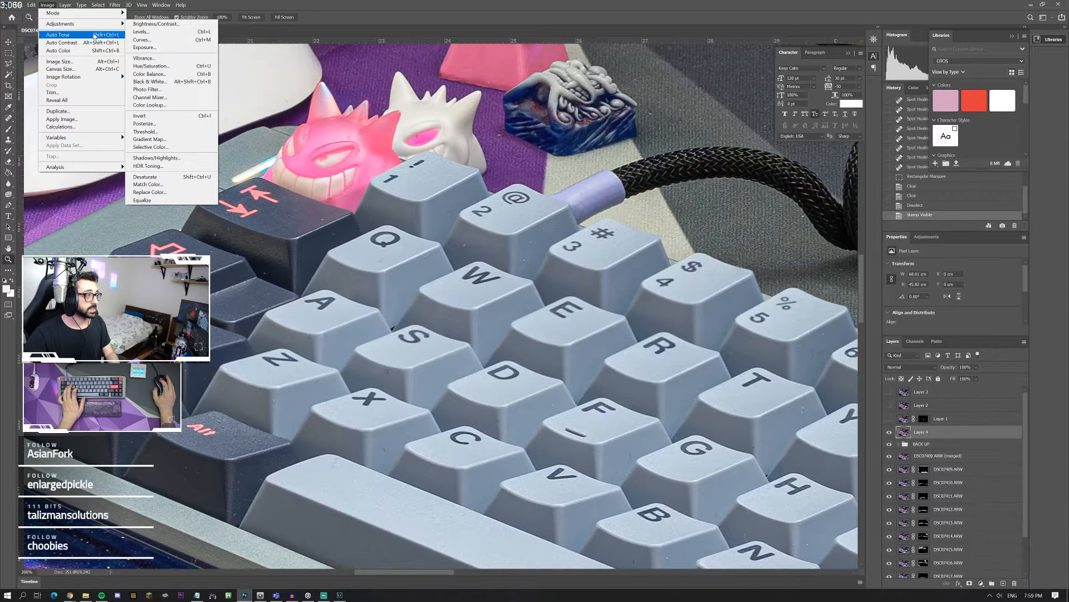
left_click(102, 4)
left_click(110, 4)
left_click(113, 5)
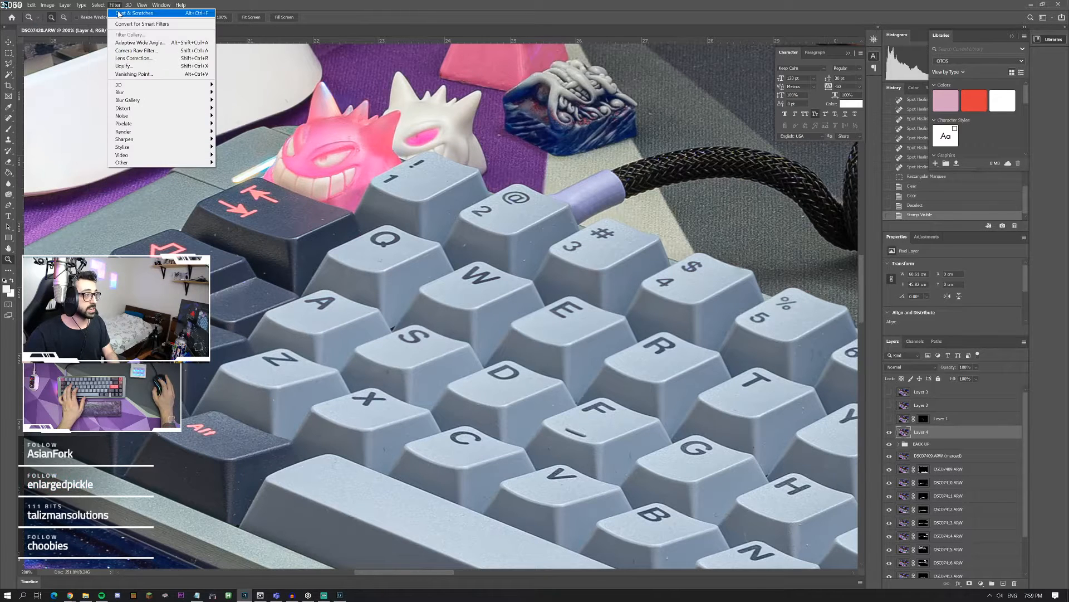
left_click(119, 13)
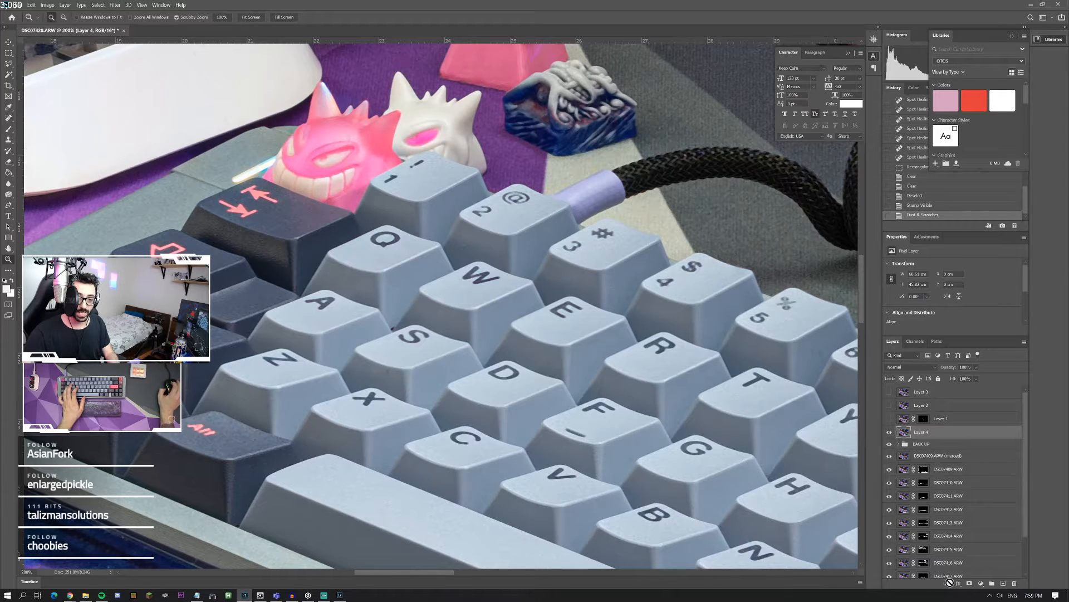
Step: Add a layer mask to Layer 4 and fill it with black using the Paint Bucket
left_click(971, 584)
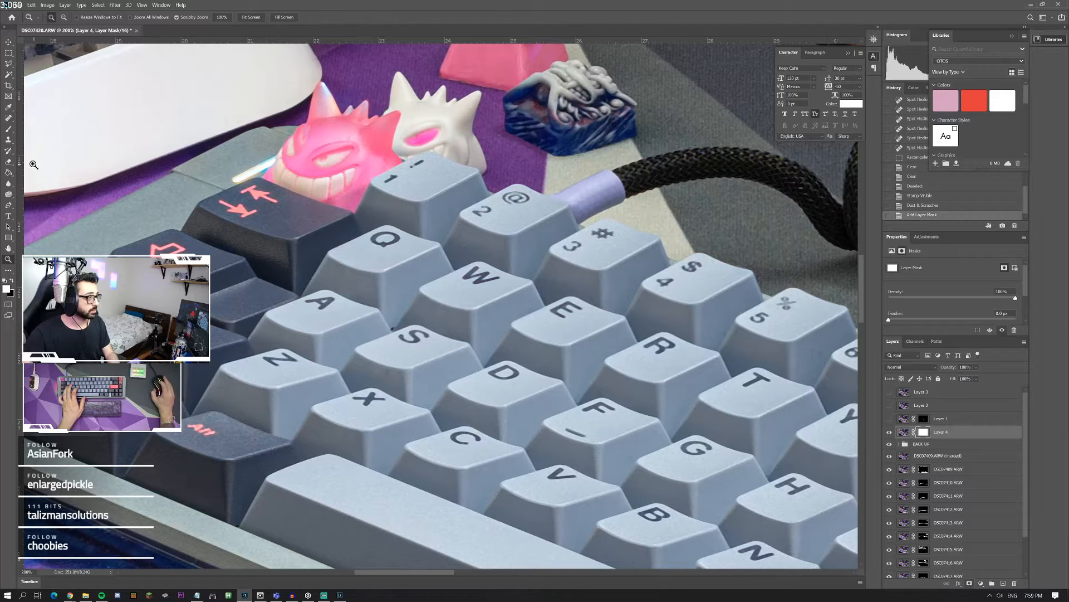
key("g")
left_click(13, 282)
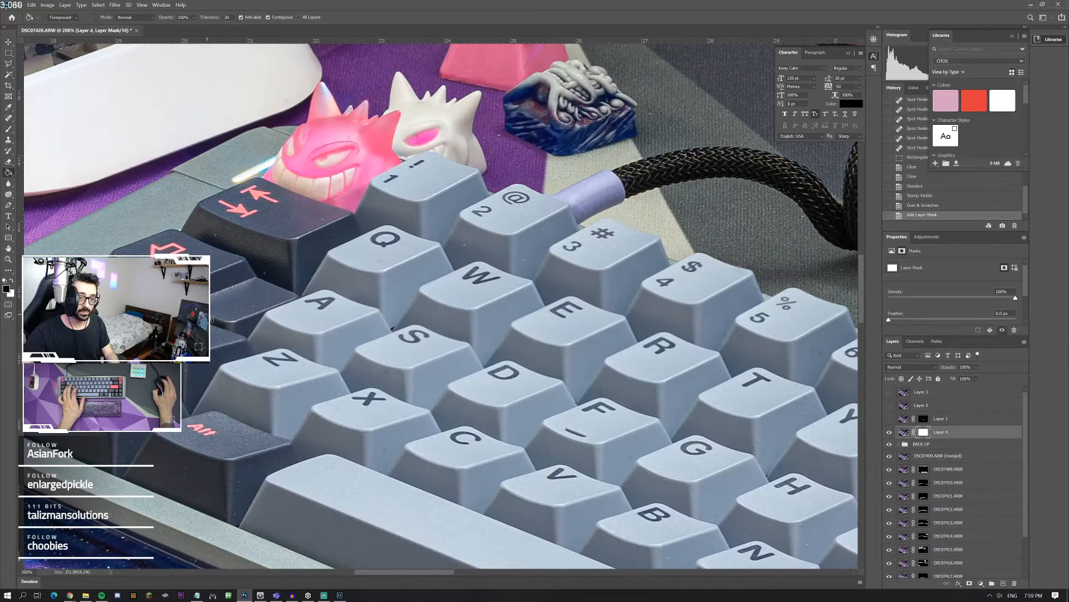
left_click(211, 254)
Step: Brush white on Layer 4's mask over the dust specks on the keys from the dark Tab key across to the T and N keys
left_click(9, 129)
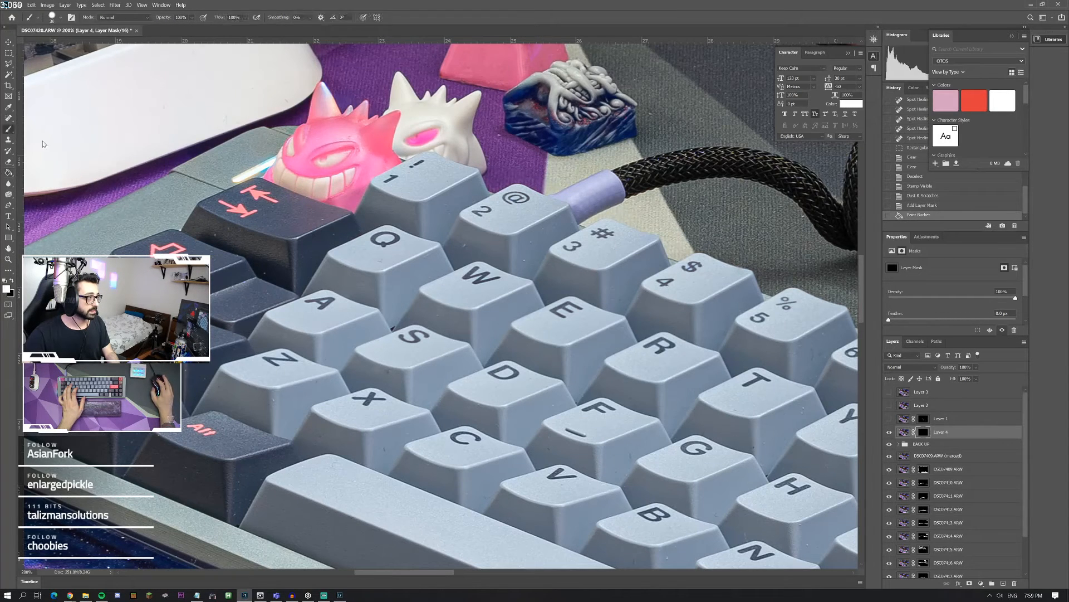
left_click(255, 257)
left_click(268, 271)
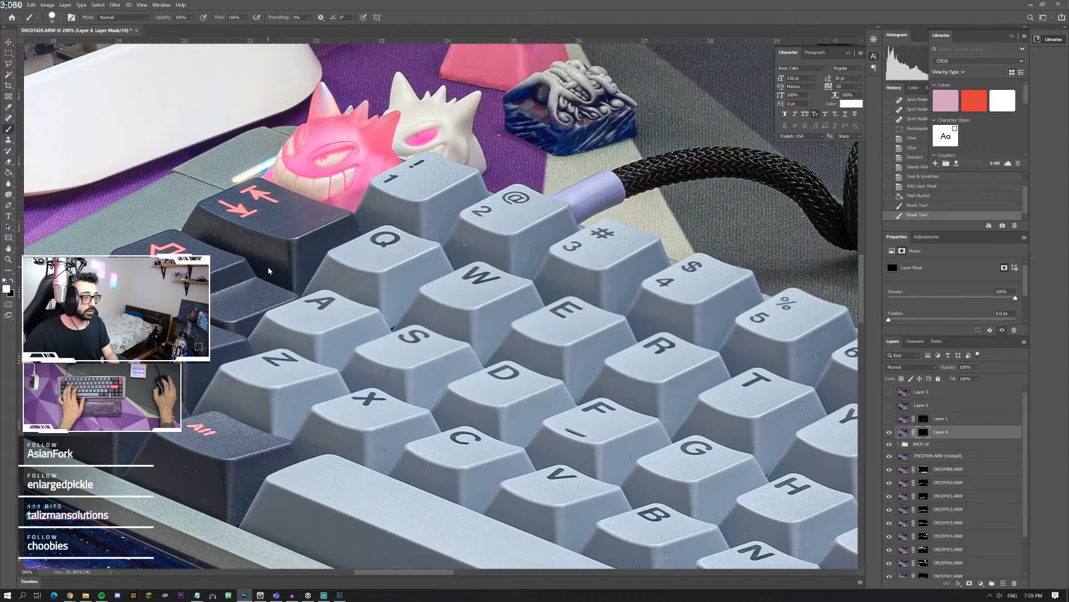
left_click(525, 256)
left_click(733, 324)
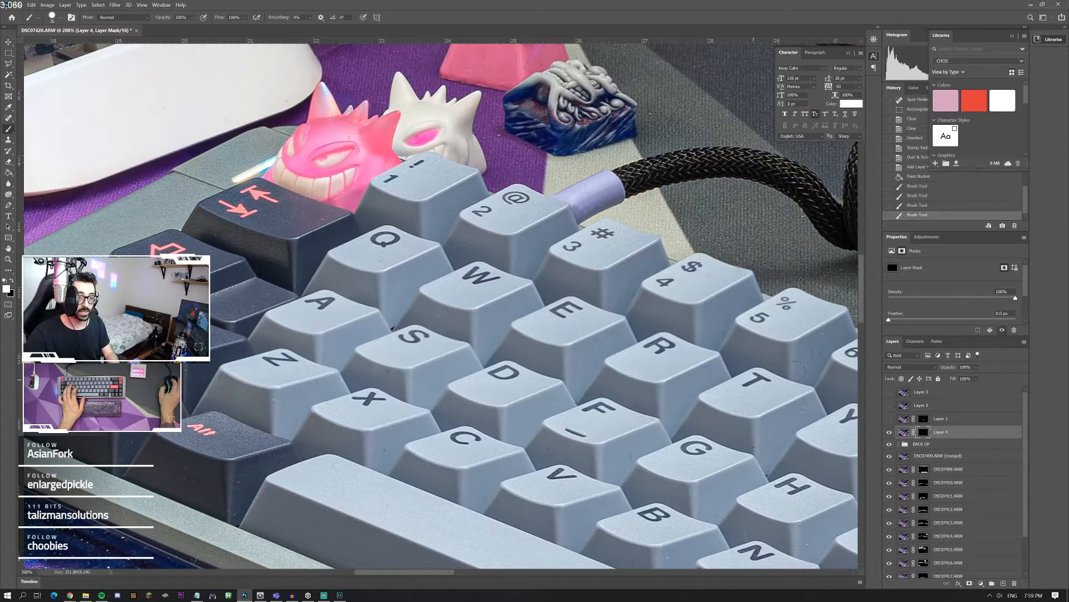
left_click(795, 370)
left_click(823, 346)
left_click(788, 425)
left_click(712, 533)
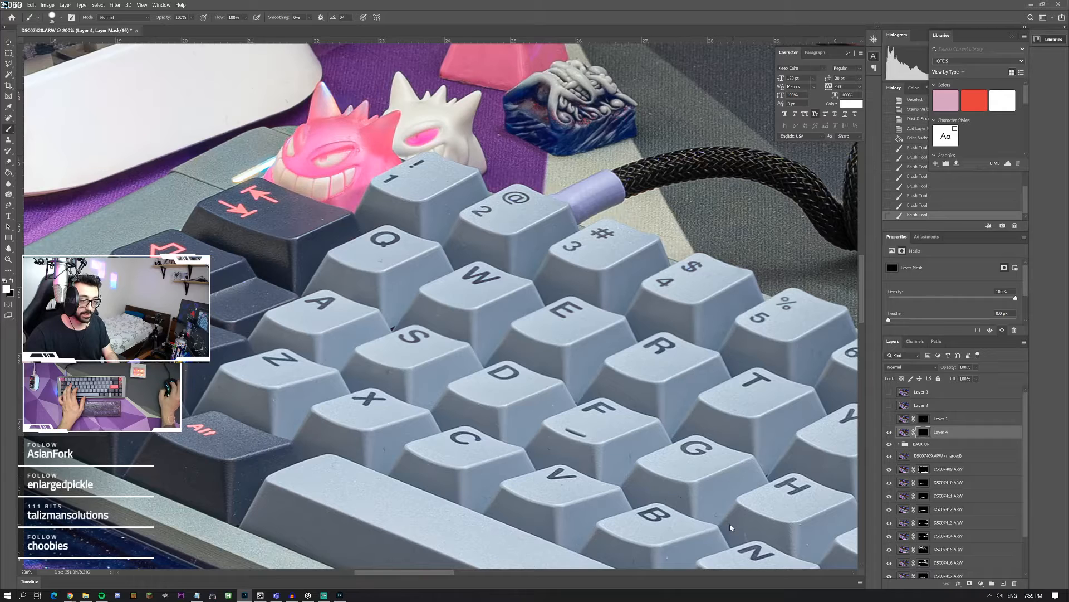
left_click(691, 541)
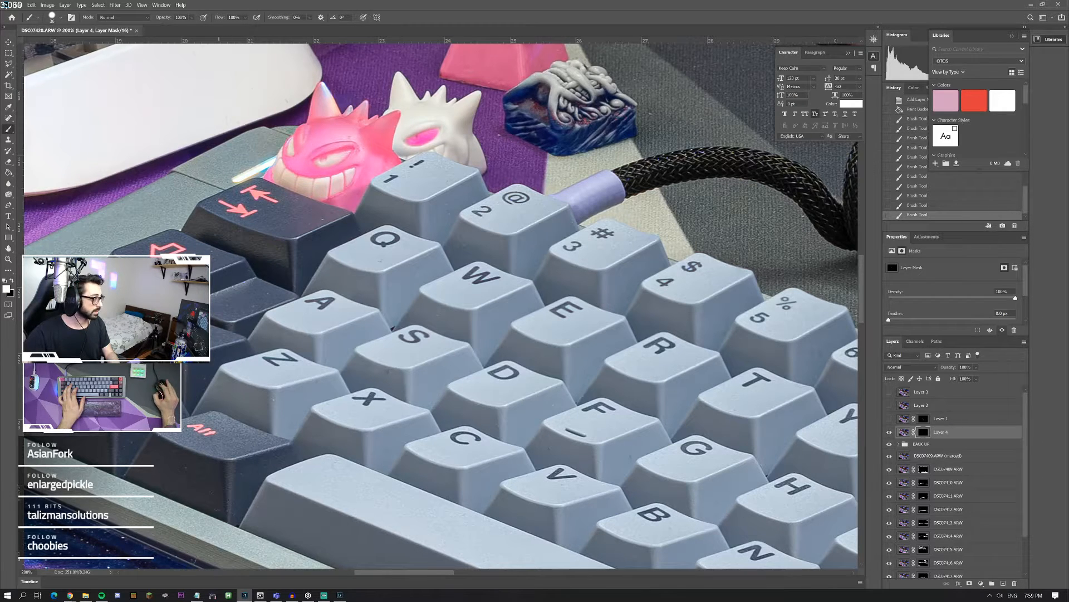
left_click(158, 475)
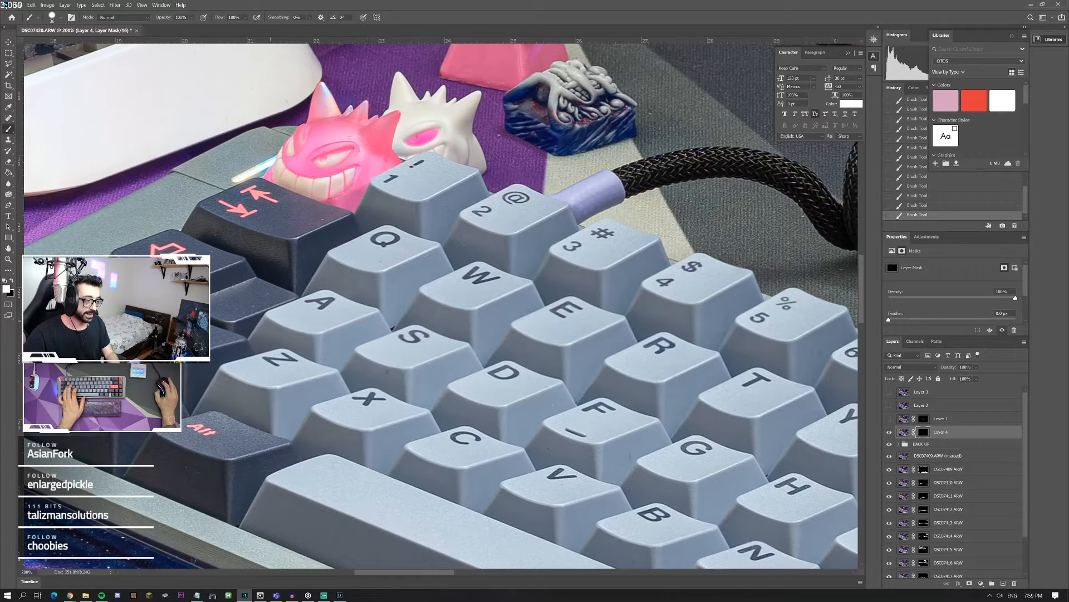
Step: Continue brushing white on Layer 4's mask over the specks on the remaining keys, through Alt, Fn, Control, Enter and the arrow cluster
scroll(444, 306, "right", 2)
scroll(443, 306, "down", 5)
scroll(504, 396, "right", 6)
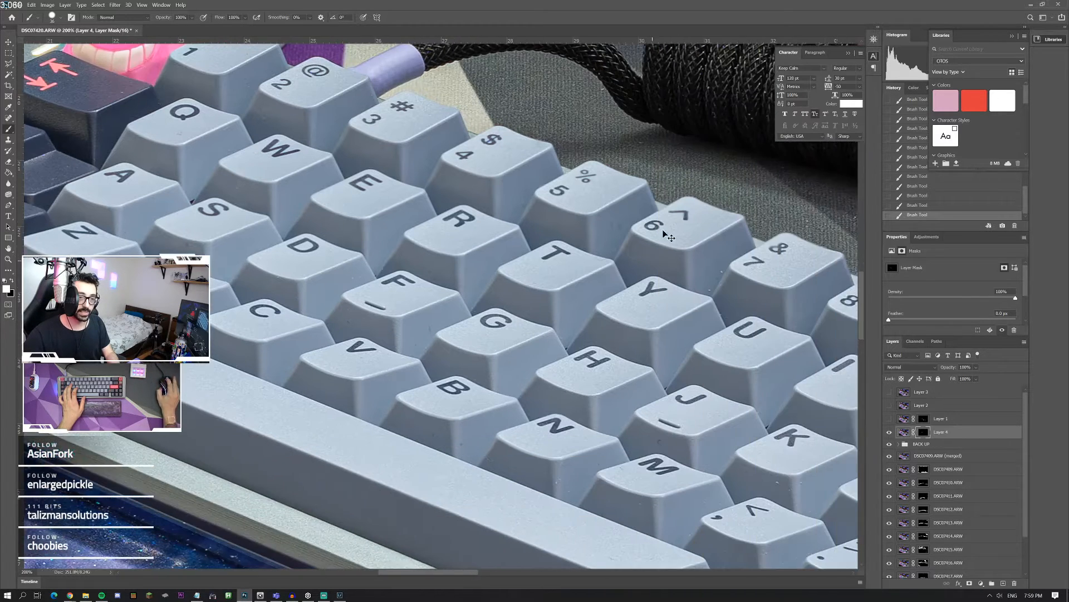
scroll(706, 286, "right", 6)
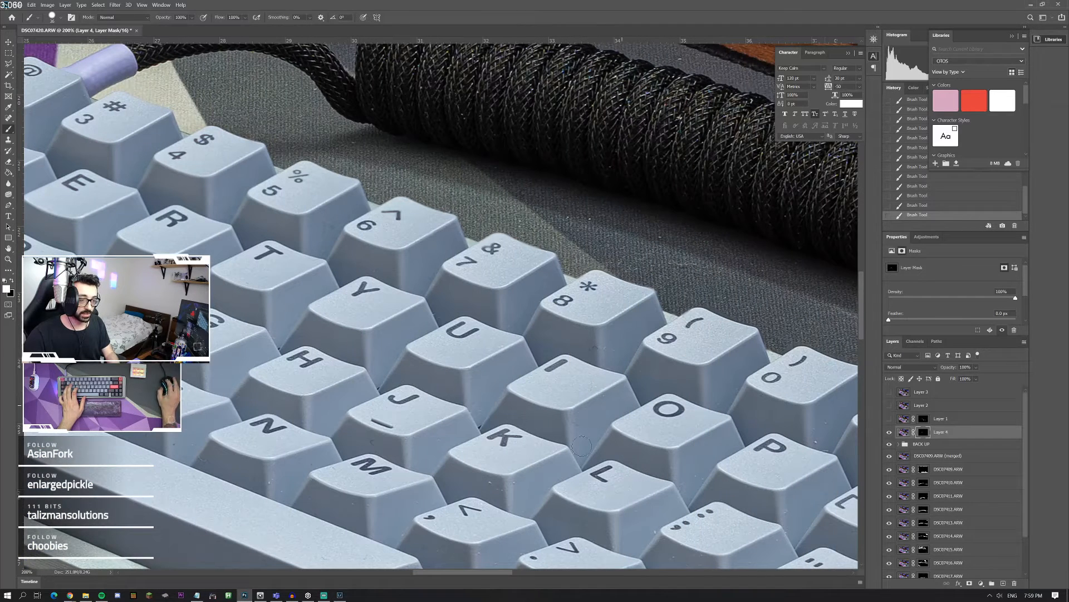
scroll(485, 490, "down", 2)
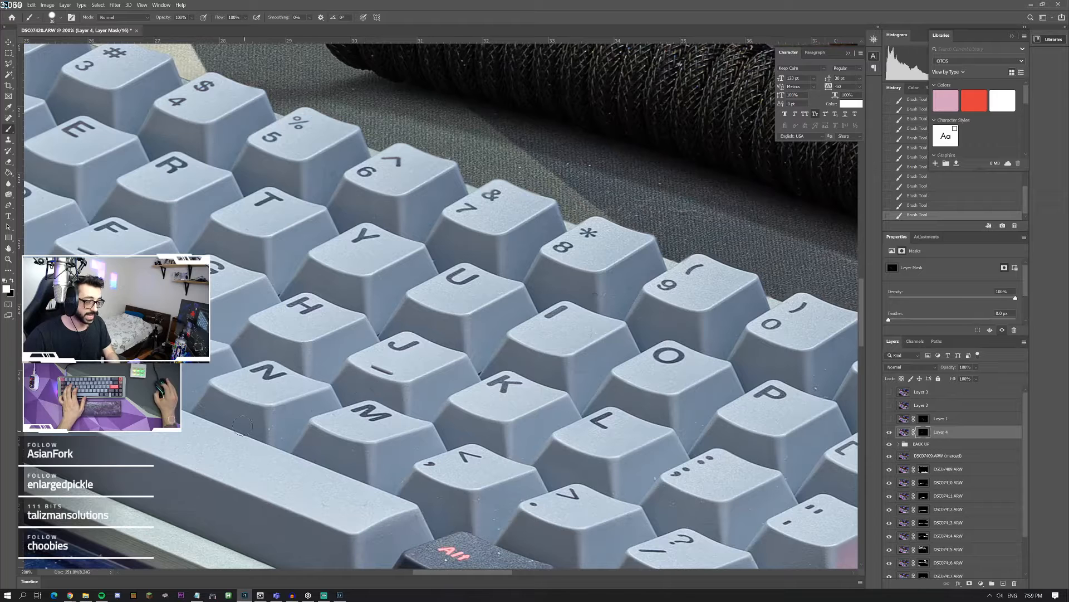
scroll(351, 434, "down", 2)
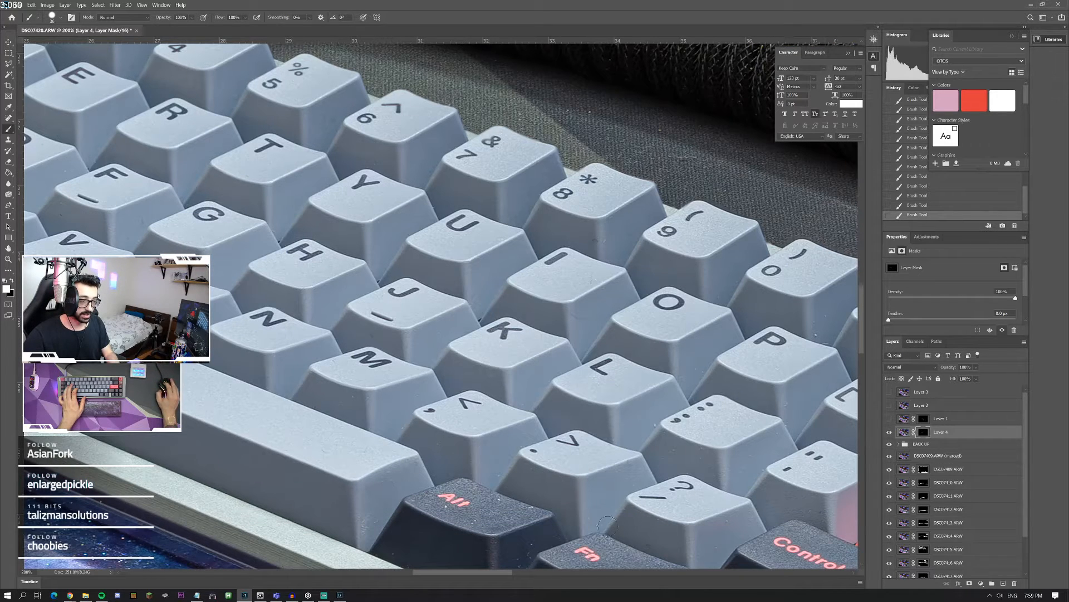
scroll(668, 397, "down", 2)
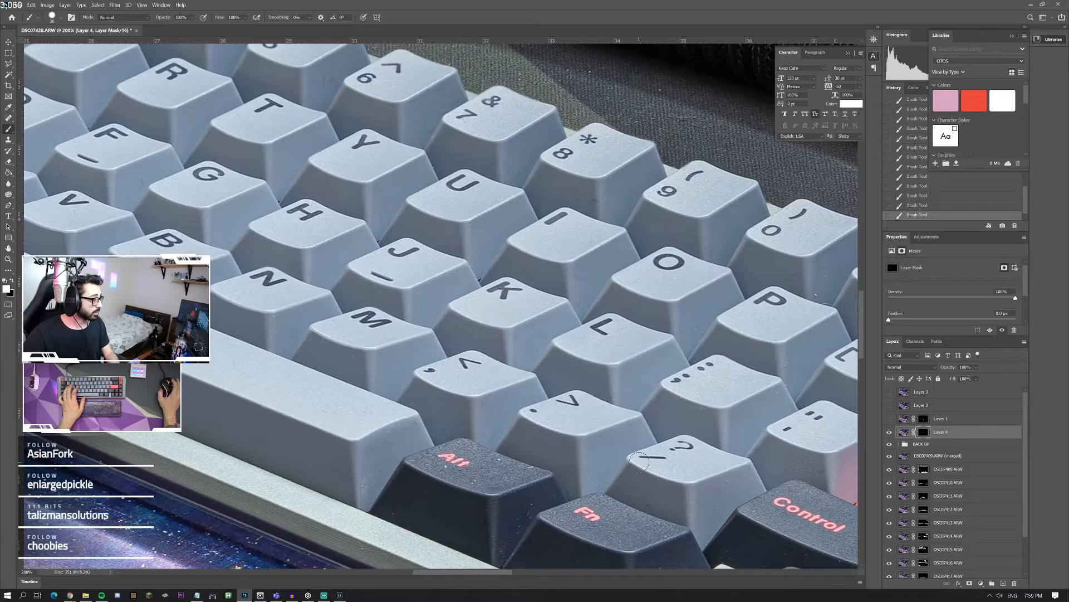
scroll(606, 462, "down", 2)
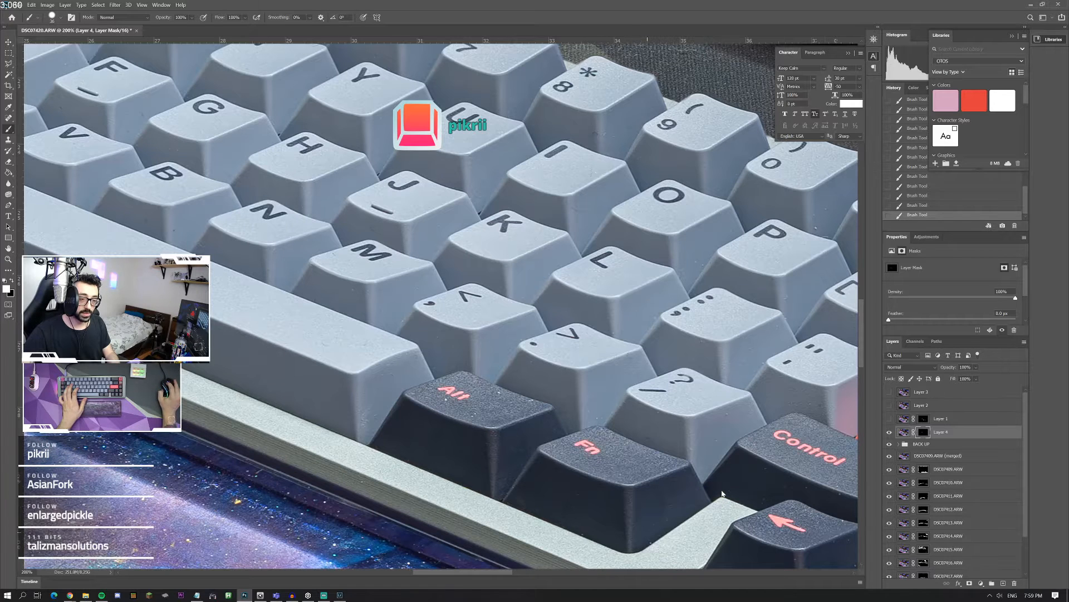
scroll(722, 493, "right", 3)
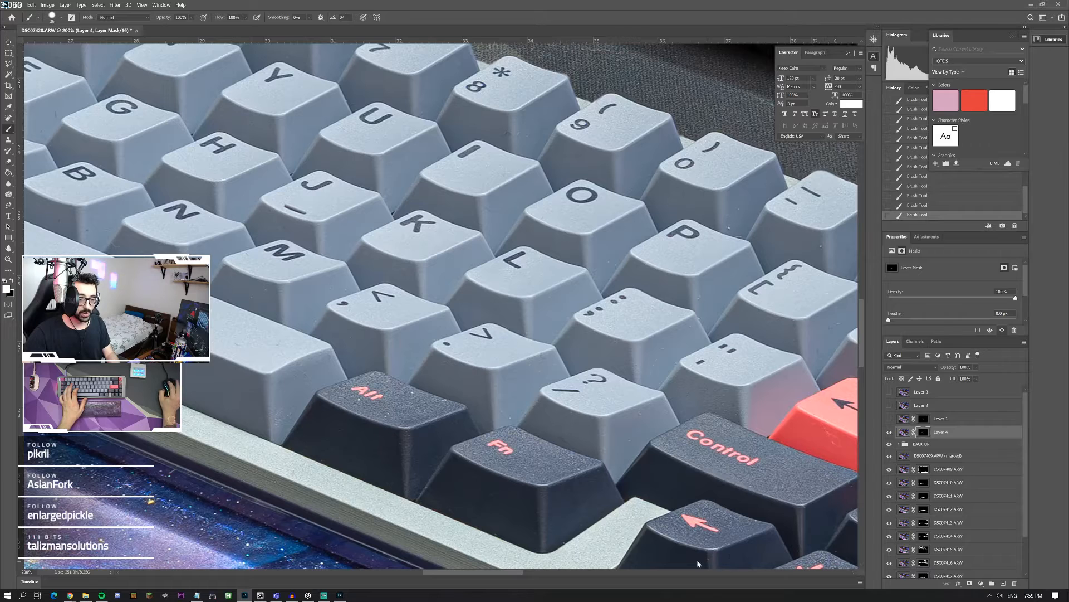
scroll(698, 563, "down", 3)
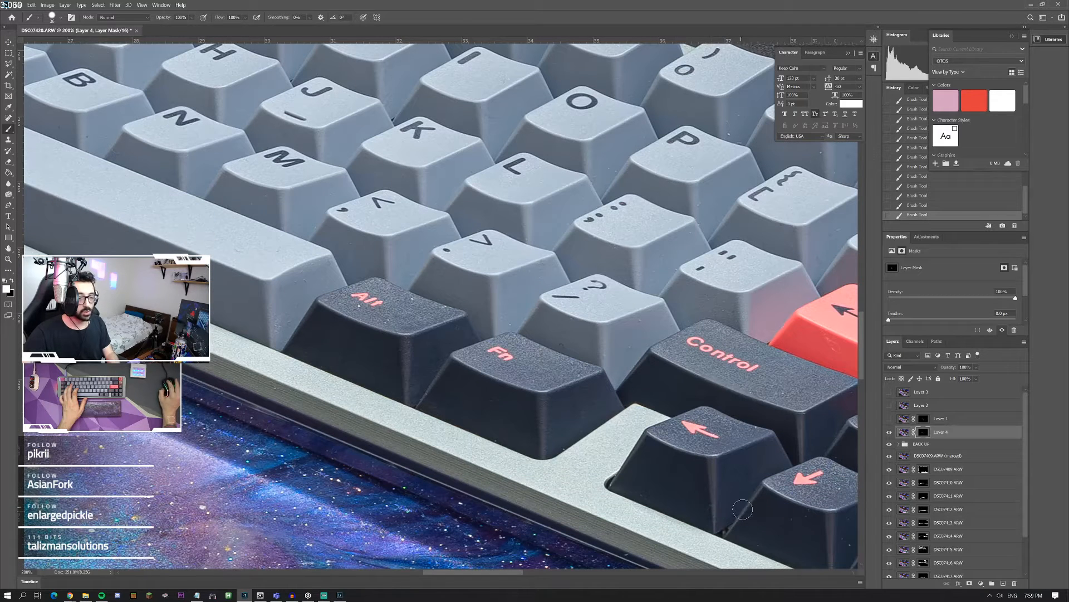
scroll(724, 508, "right", 4)
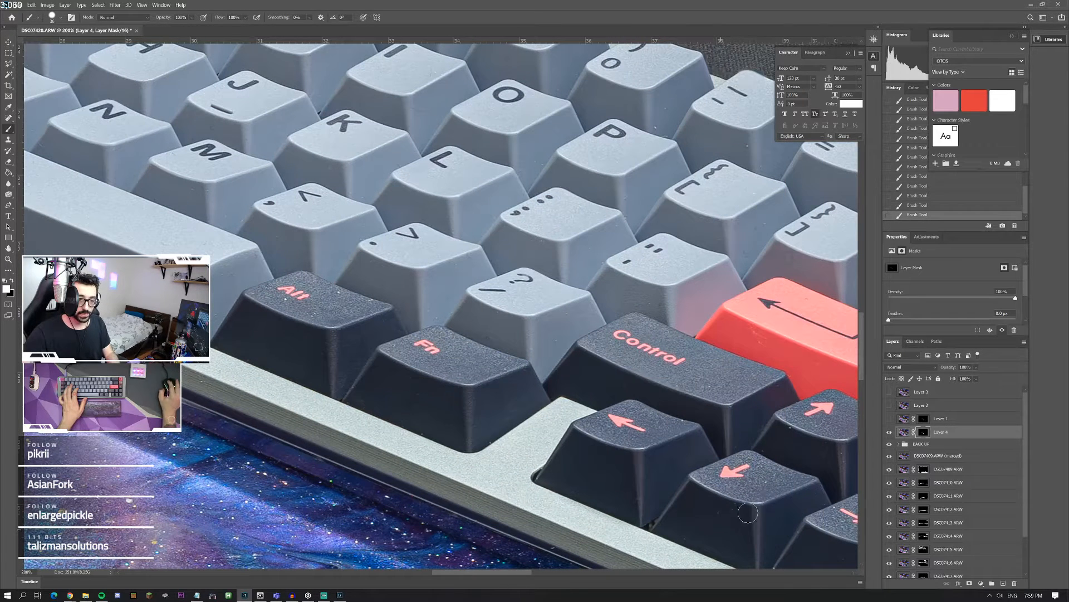
scroll(715, 435, "right", 6)
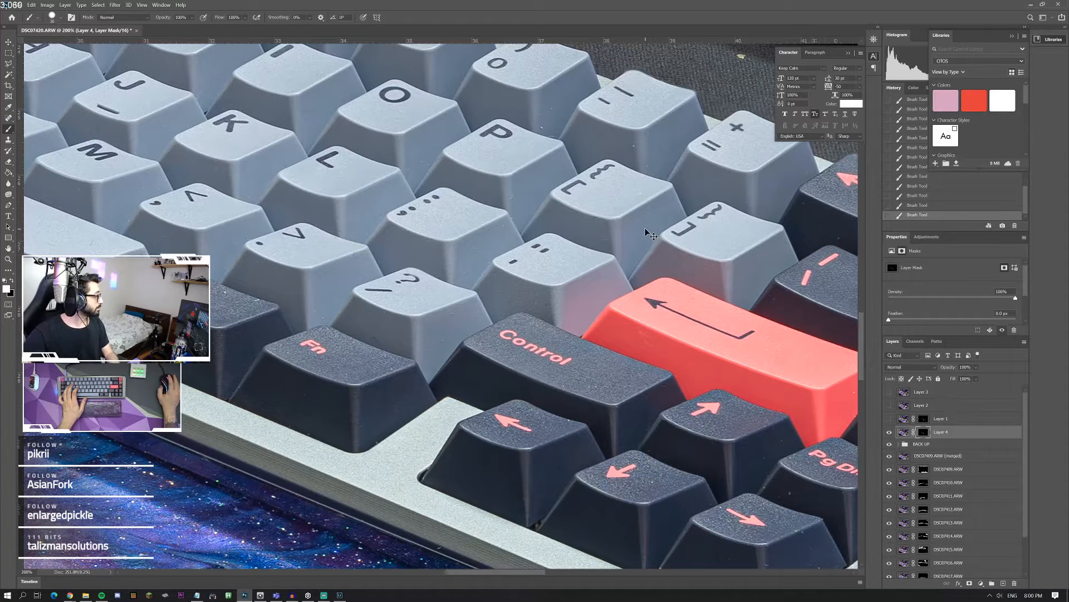
scroll(650, 234, "right", 6)
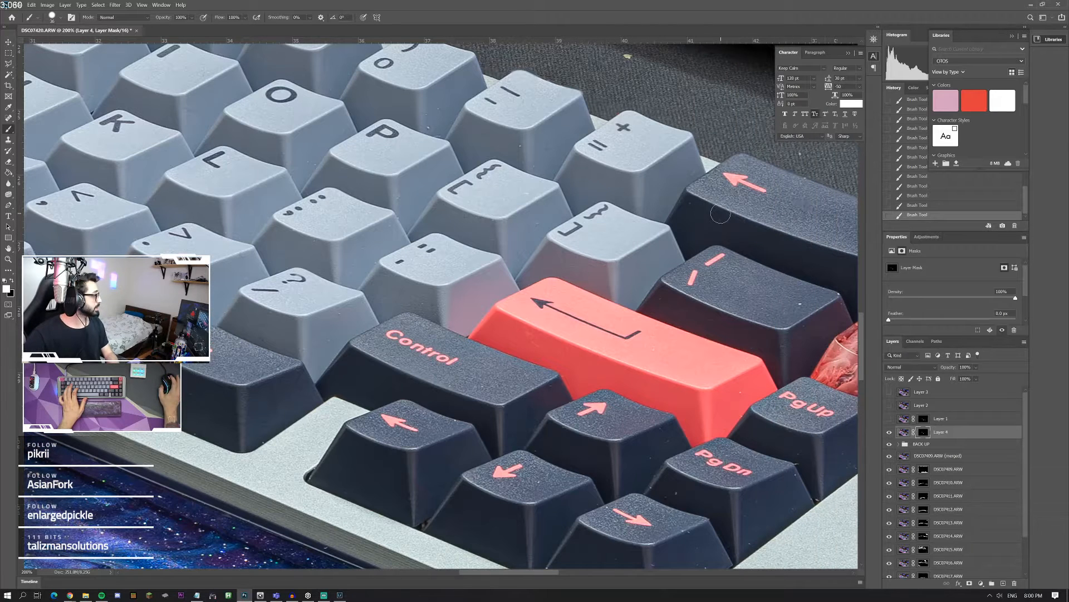
scroll(717, 240, "down", 1)
scroll(718, 239, "right", 2)
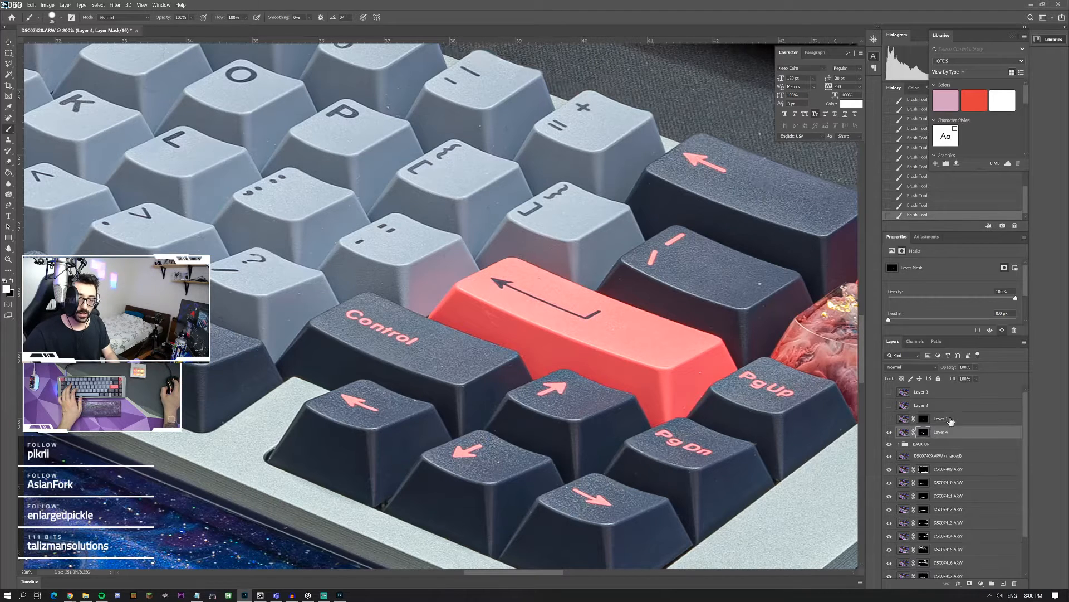
Step: Stamp all visible layers into a new layer above Layer 4 and make Layer 3 visible again
left_click(890, 391)
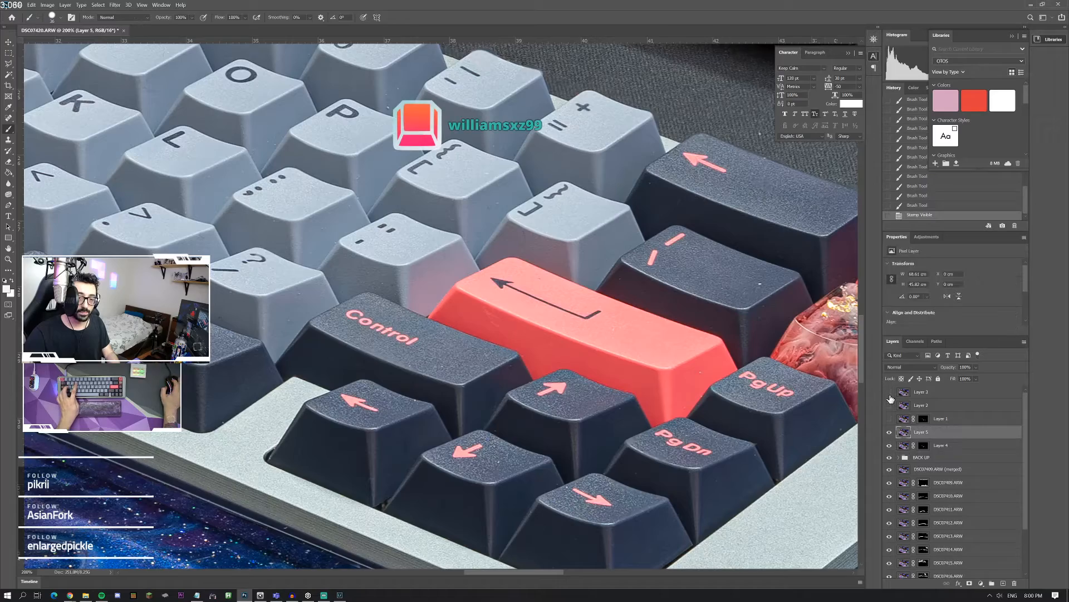
key("ctrl+shift+alt+e")
left_click(9, 259)
left_click_drag(485, 290, 255, 263)
right_click(255, 263)
left_click(268, 269)
Step: Outline the entire keyboard with a closed Polygonal Lasso selection on Layer 5
left_click(9, 64)
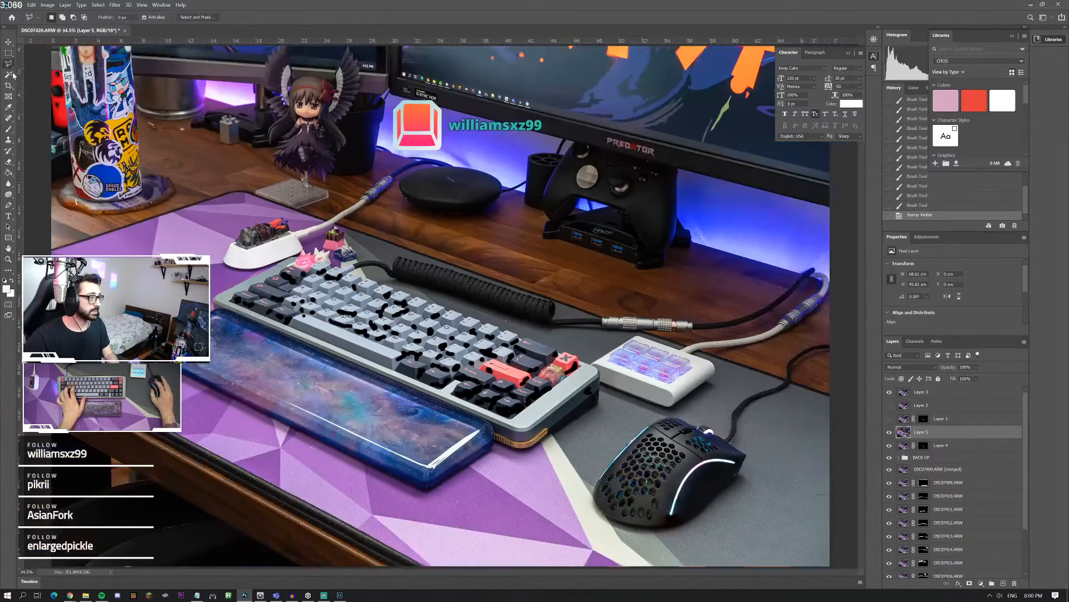
left_click(305, 256)
left_click(597, 363)
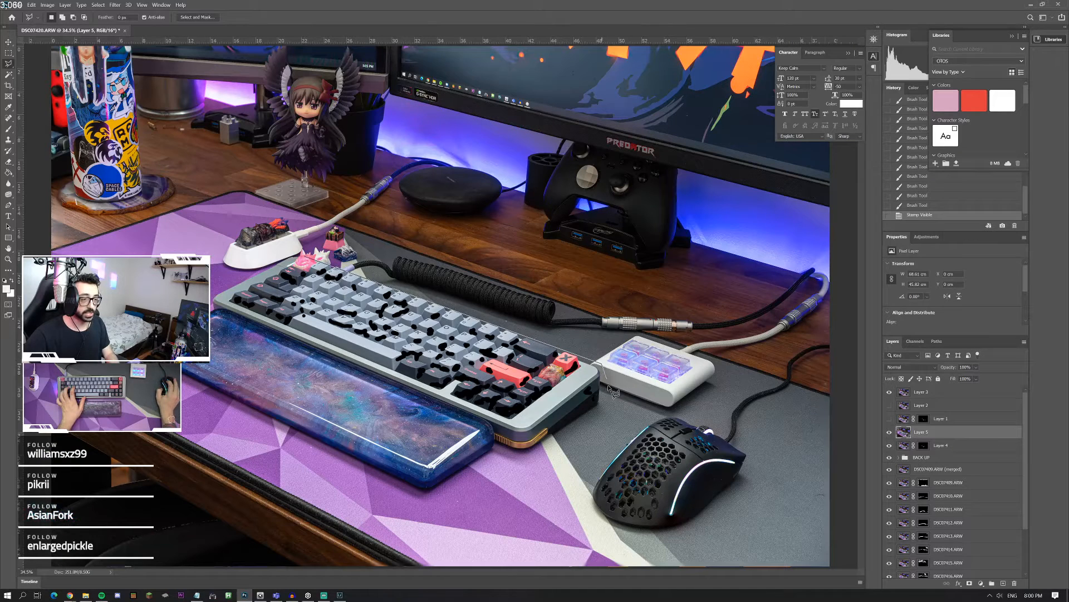
left_click(209, 313)
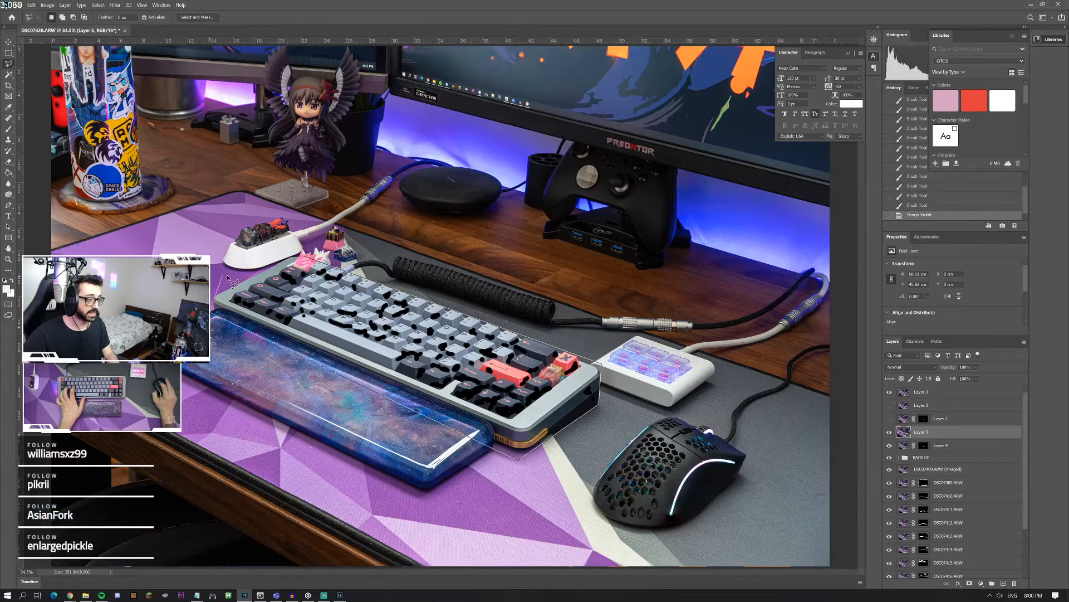
left_click(237, 273)
left_click(305, 257)
Step: Undo the clear made on Layer 5 and delete the selected keyboard area from Layer 3 instead
key("Delete")
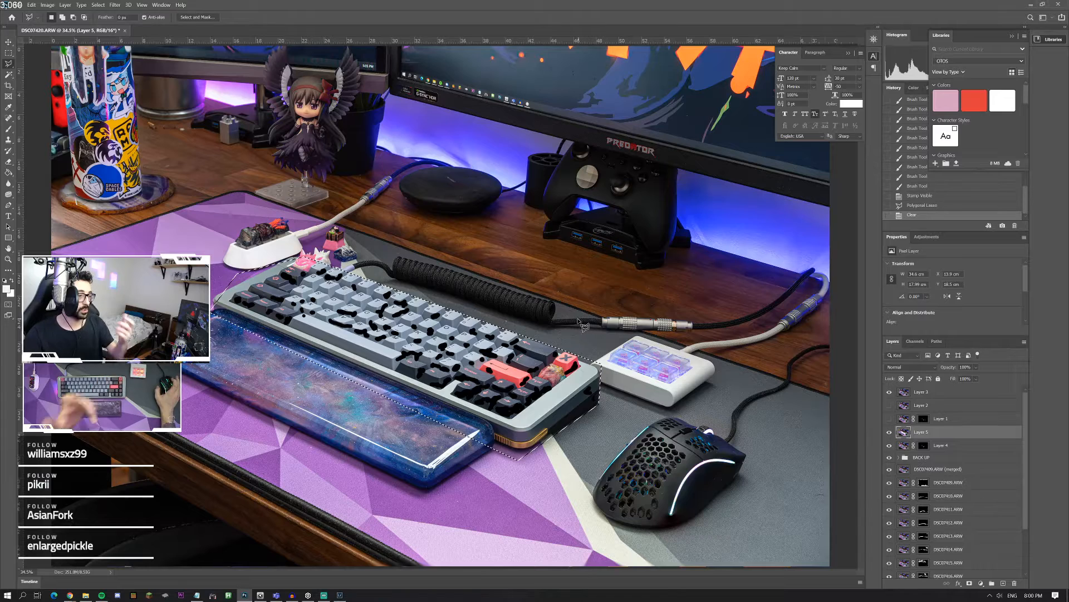
left_click(904, 392)
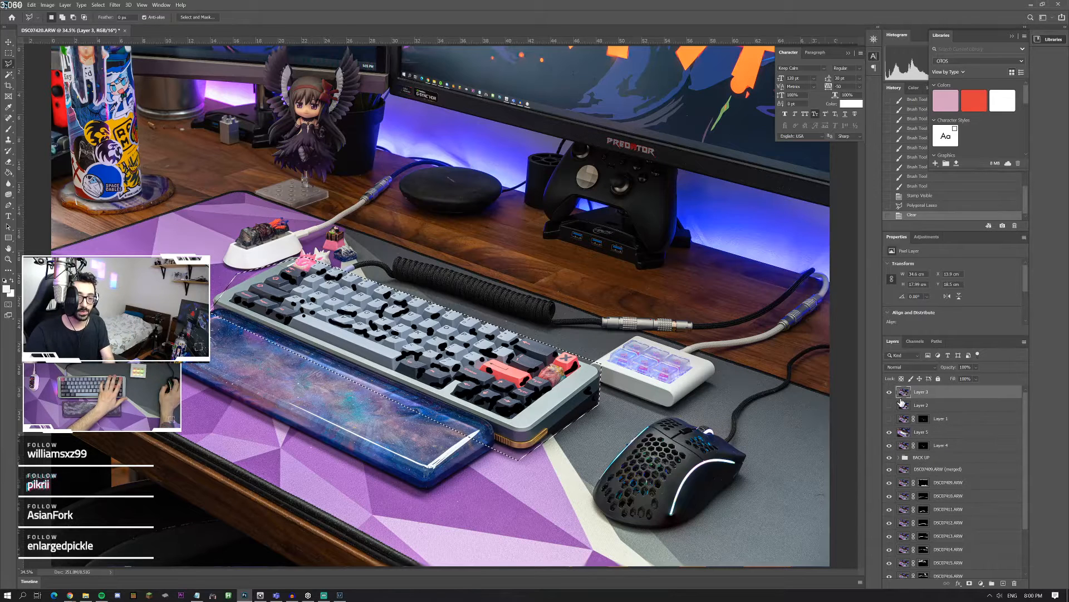
key("ctrl+z")
key("Delete")
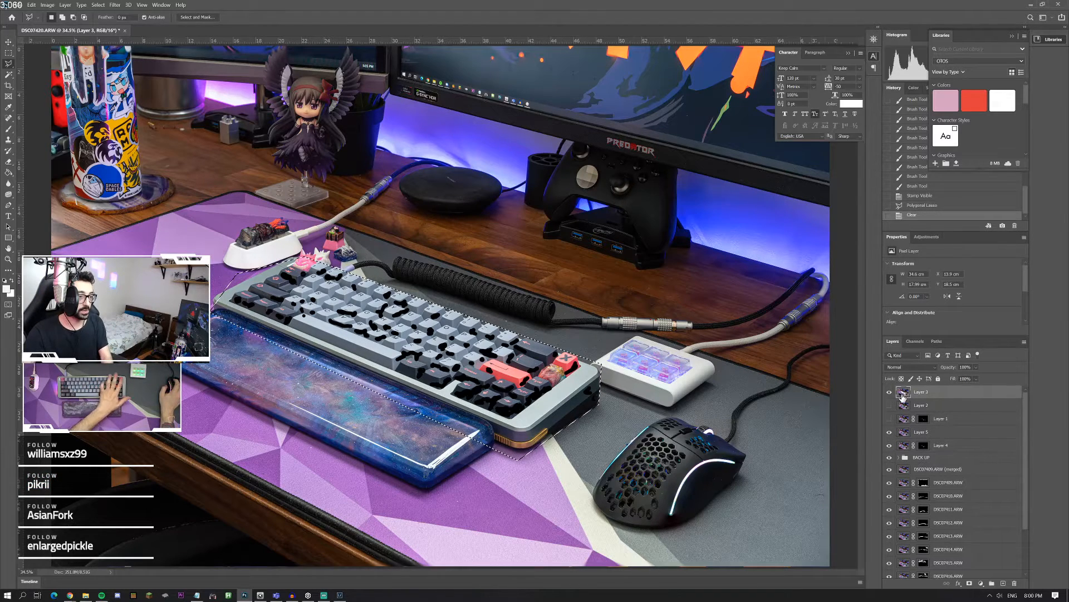
left_click(553, 278)
key("Escape")
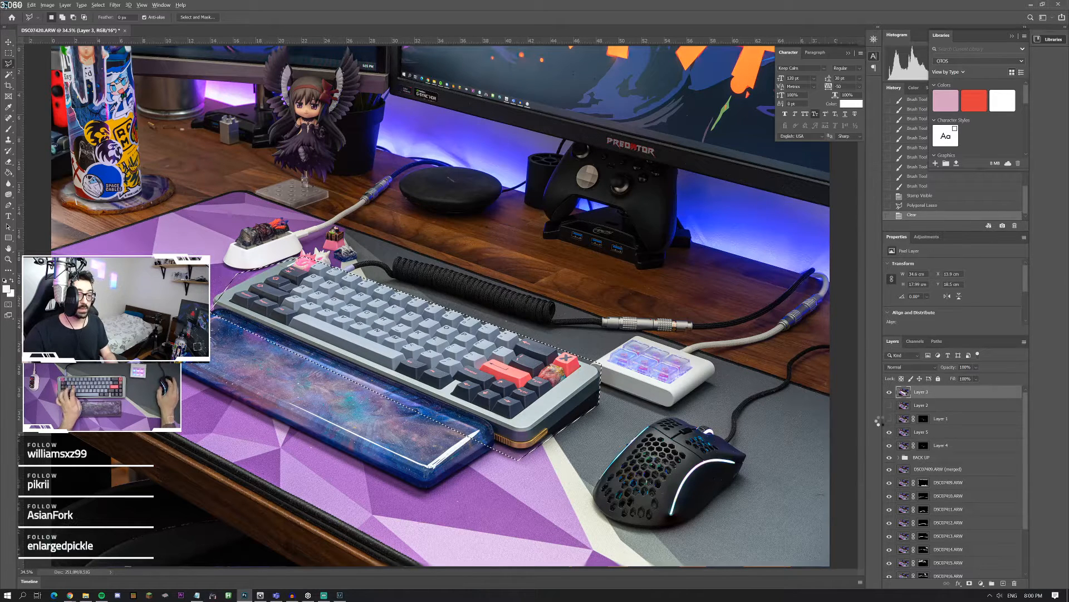
Step: Stamp all visible layers into a new top layer and remove the keyboard selection
key("ctrl+shift+alt+e")
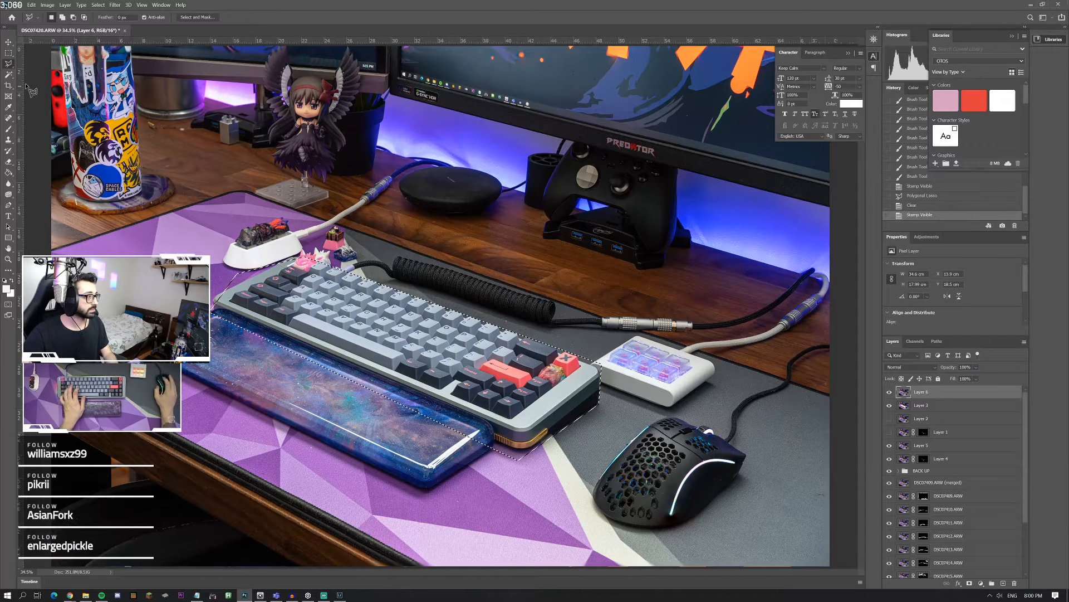
key("j")
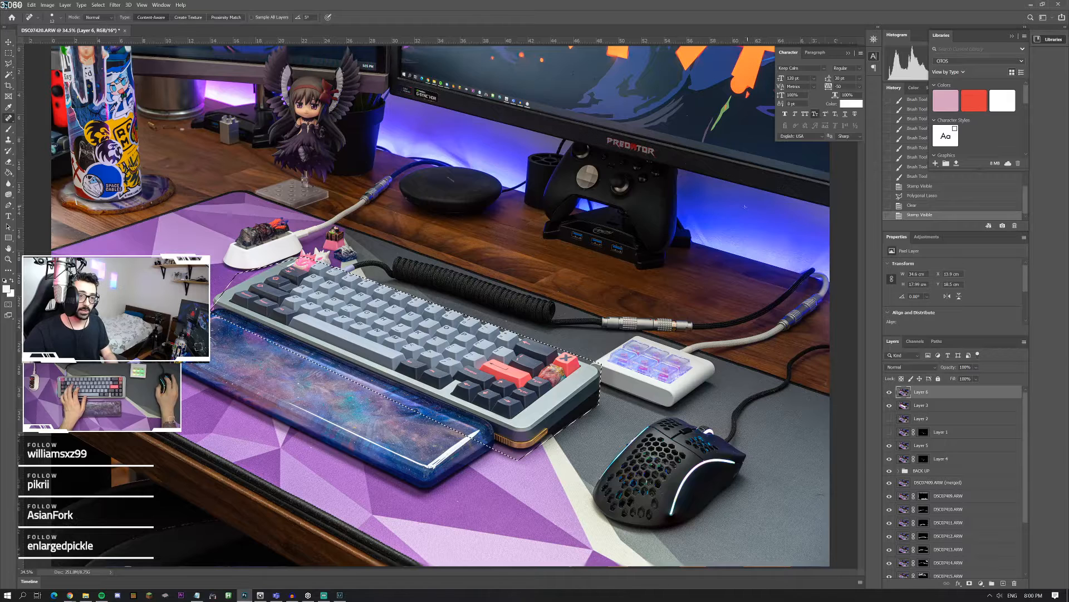
left_click(745, 207)
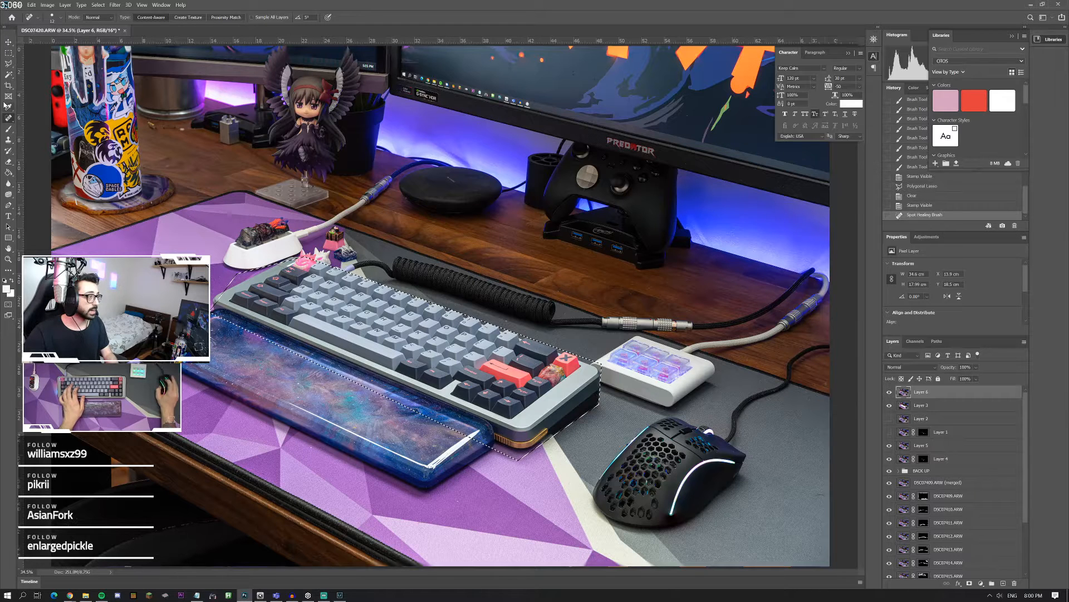
left_click(8, 52)
left_click(185, 147)
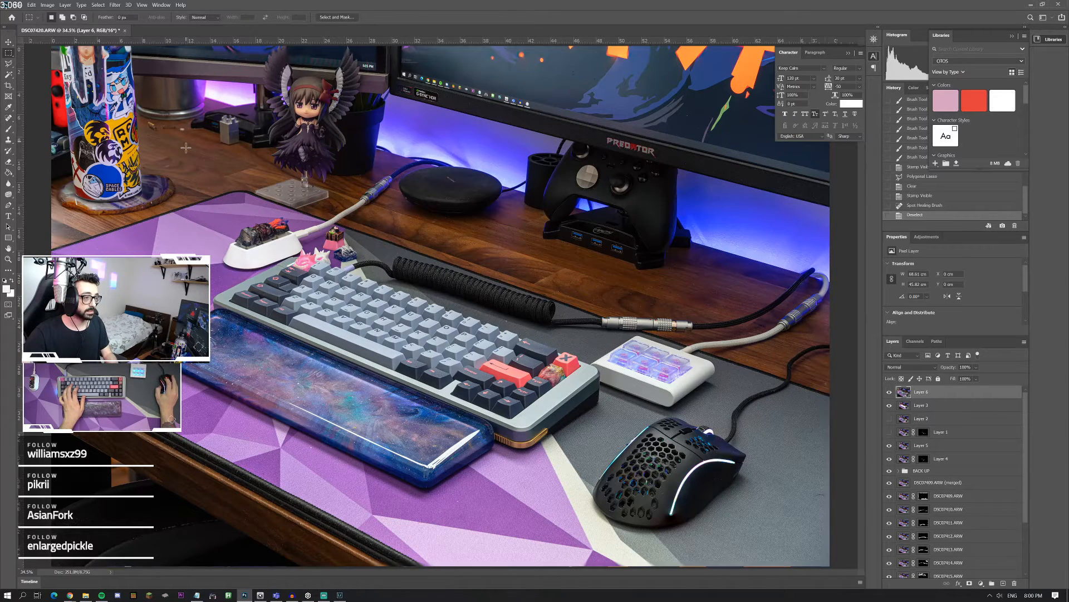
Step: Spot-heal the specks in the blue glow below the monitor and on the dark desk mat near the mouse
left_click(8, 118)
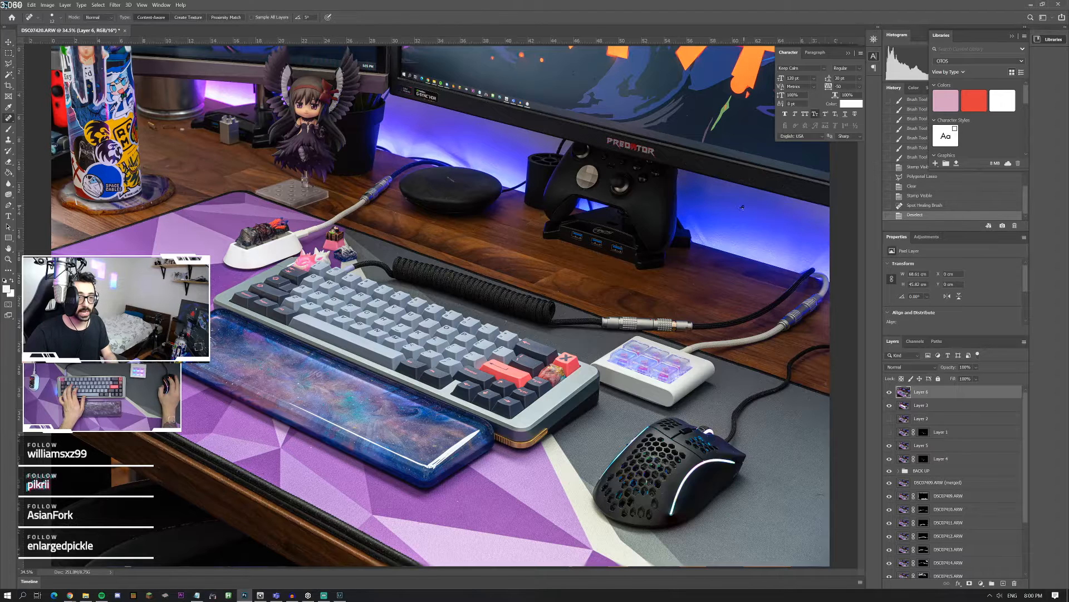
left_click(752, 219)
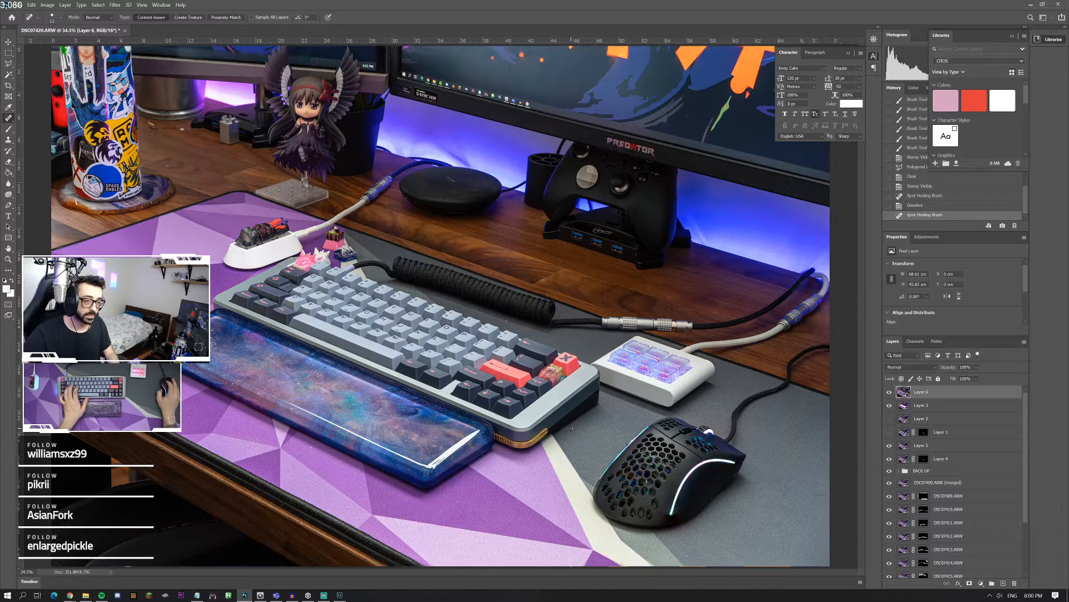
left_click(657, 418)
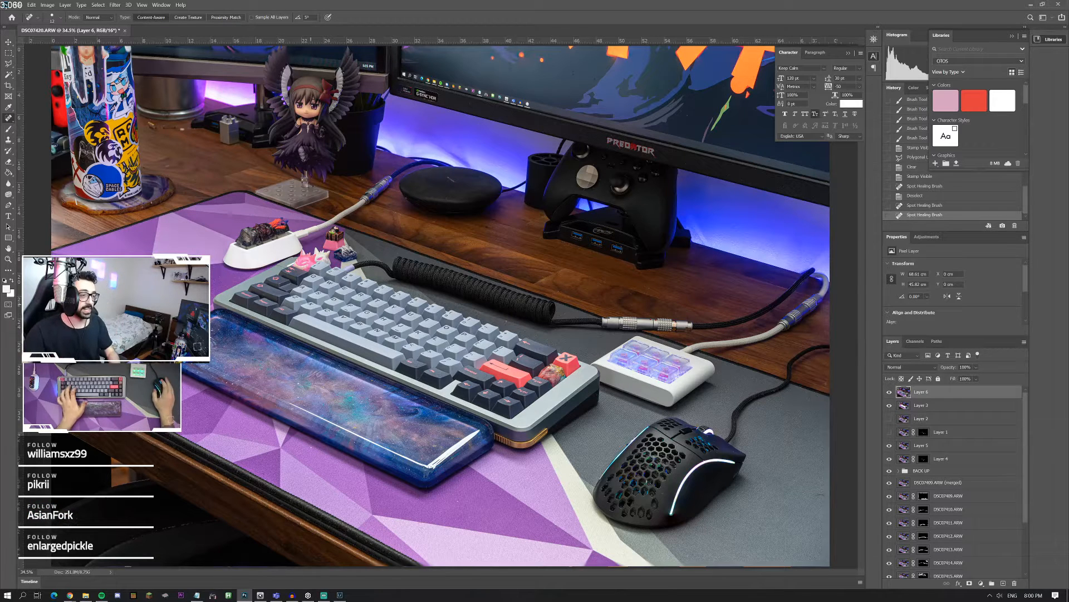
Step: Spot-heal the dust and the light fleck on the grey desk mat between the coiled cable and the number keys
key("z")
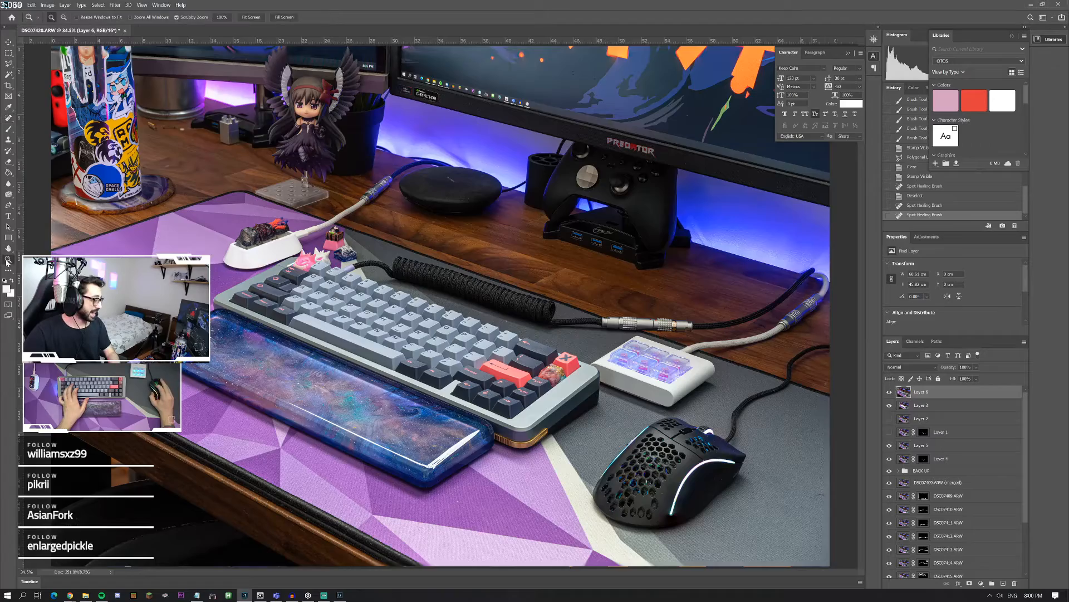
double_click(450, 303)
left_click(412, 306)
left_click(652, 345)
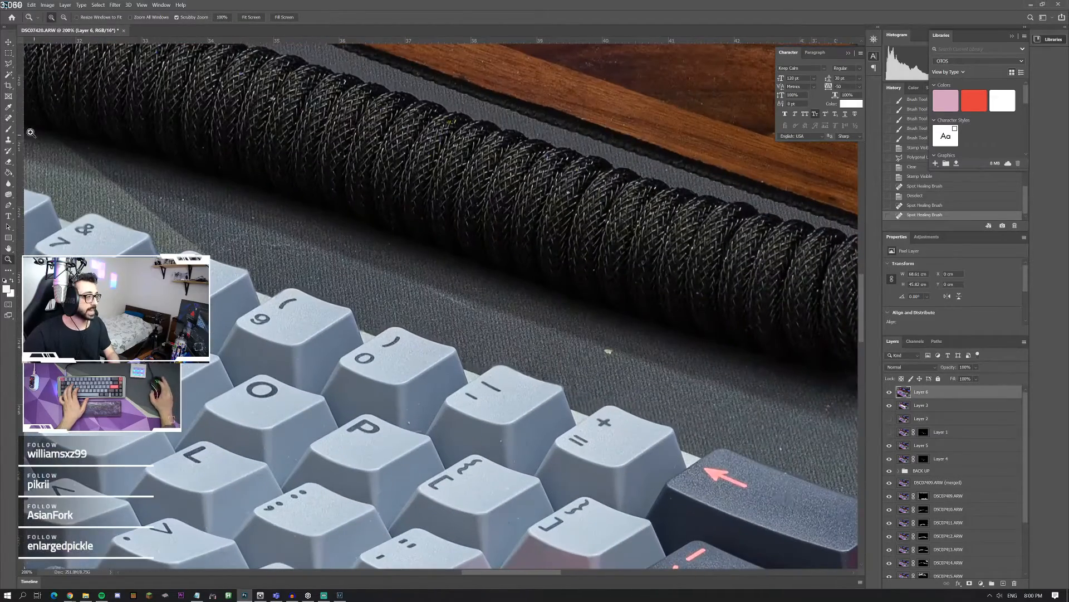
left_click(10, 119)
left_click(185, 205)
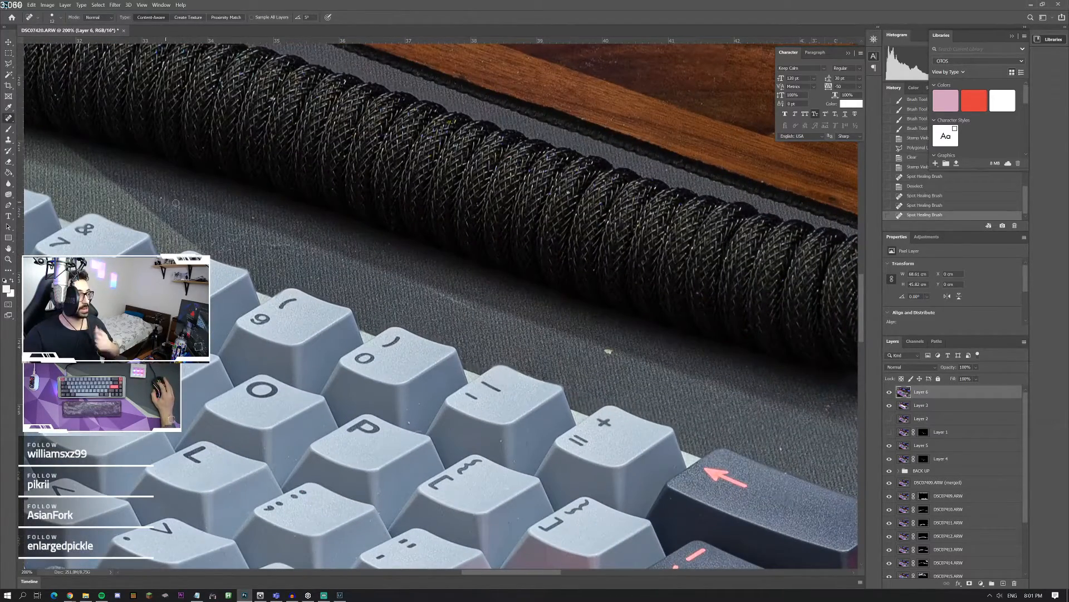
left_click(609, 352)
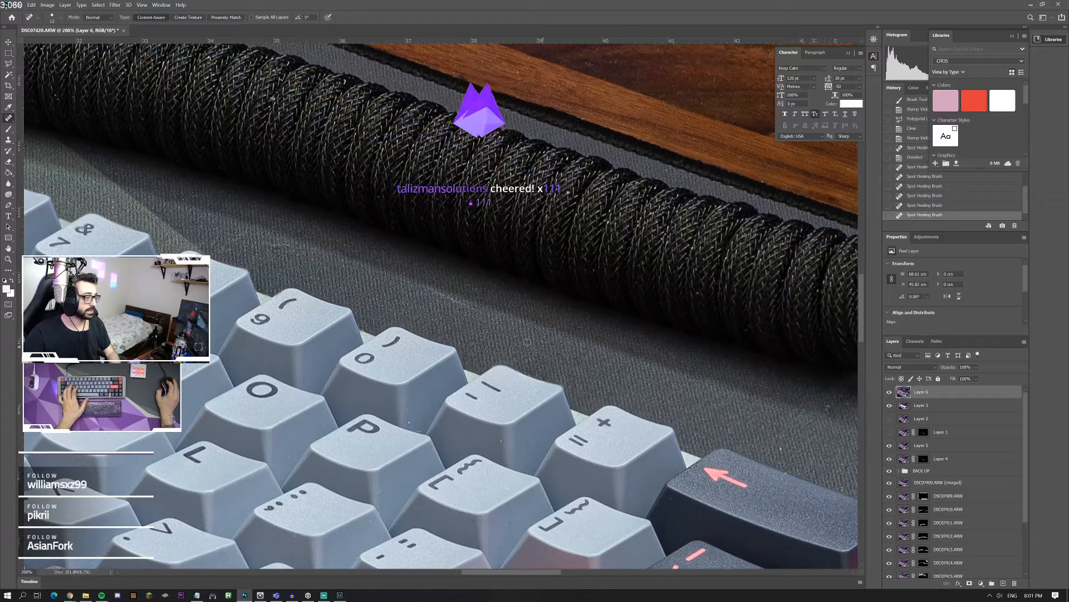
Step: Spot-heal the dust specks on the wooden desktop above the middle of the coiled cable
scroll(614, 334, "up", 3)
mouse_move(638, 157)
left_mouse_down()
mouse_move(627, 163)
mouse_move(617, 123)
left_mouse_up()
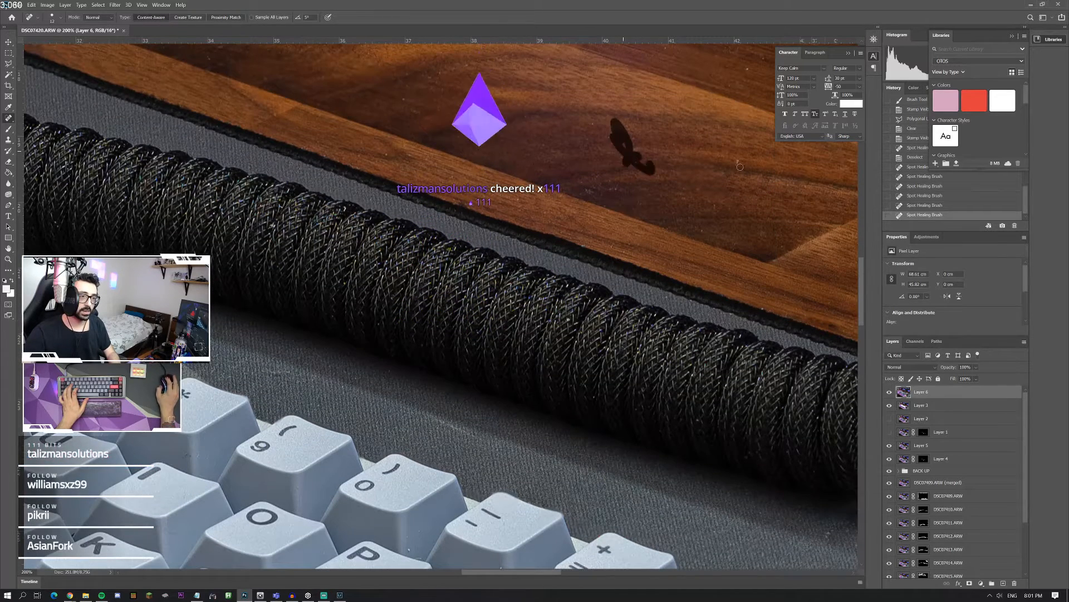
left_click(637, 119)
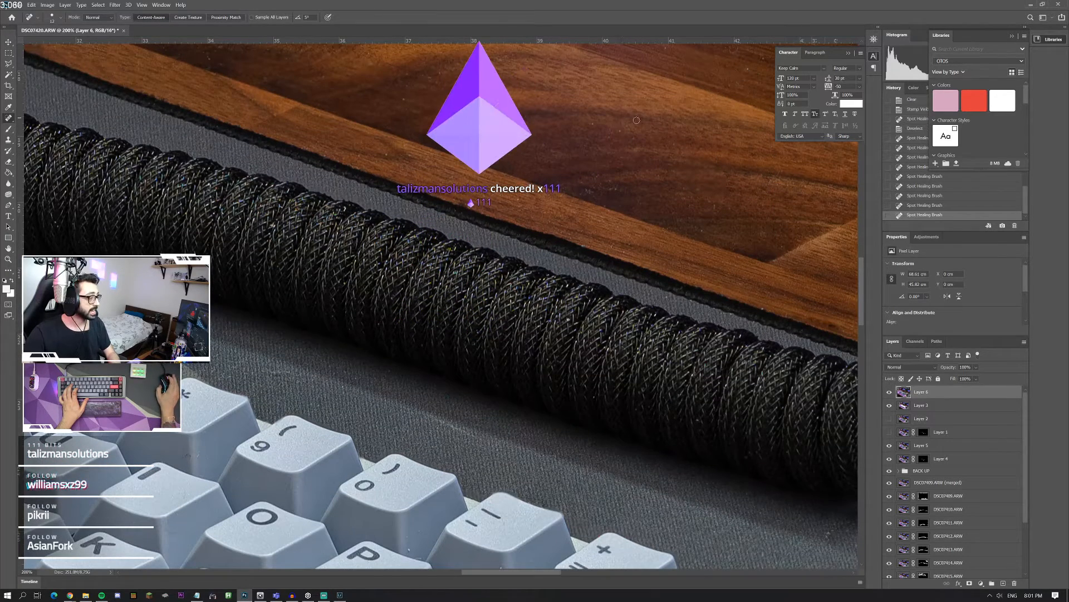
scroll(696, 112, "up", 1)
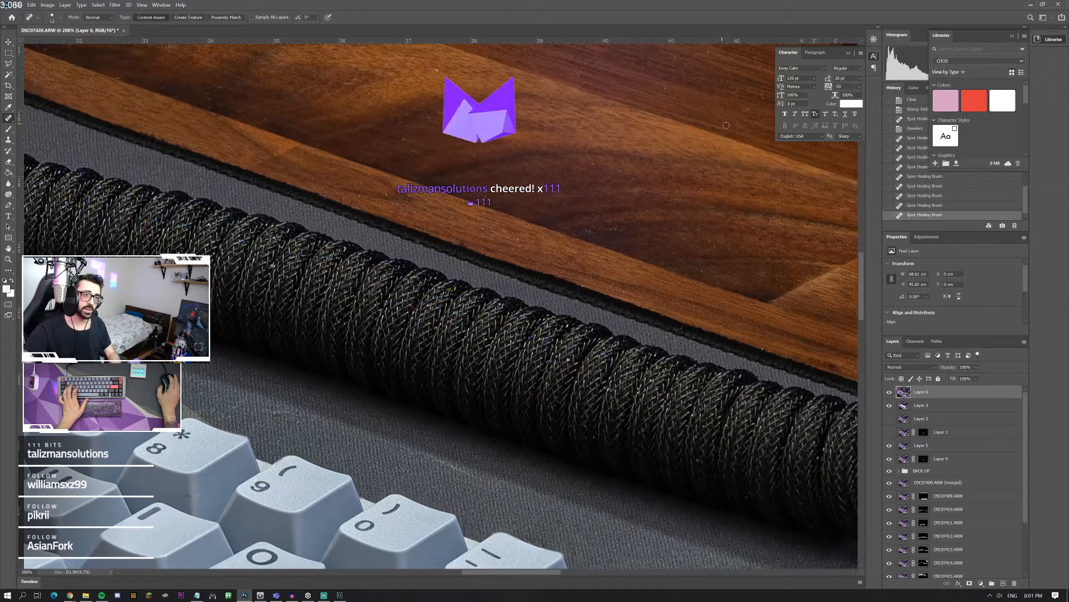
left_click_drag(742, 113, 758, 102)
left_click(719, 125)
left_click(641, 167)
scroll(588, 193, "down", 1)
scroll(587, 193, "right", 4)
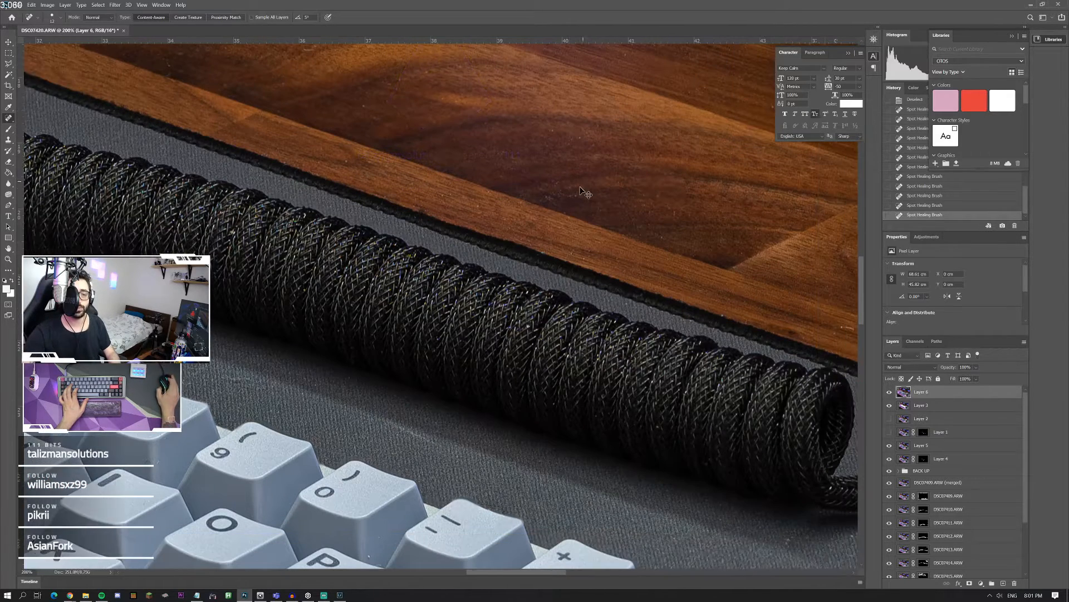
Step: Spot-heal the dust specks on the wood around the plank joint near the end of the coiled cable
left_click_drag(759, 311, 762, 313)
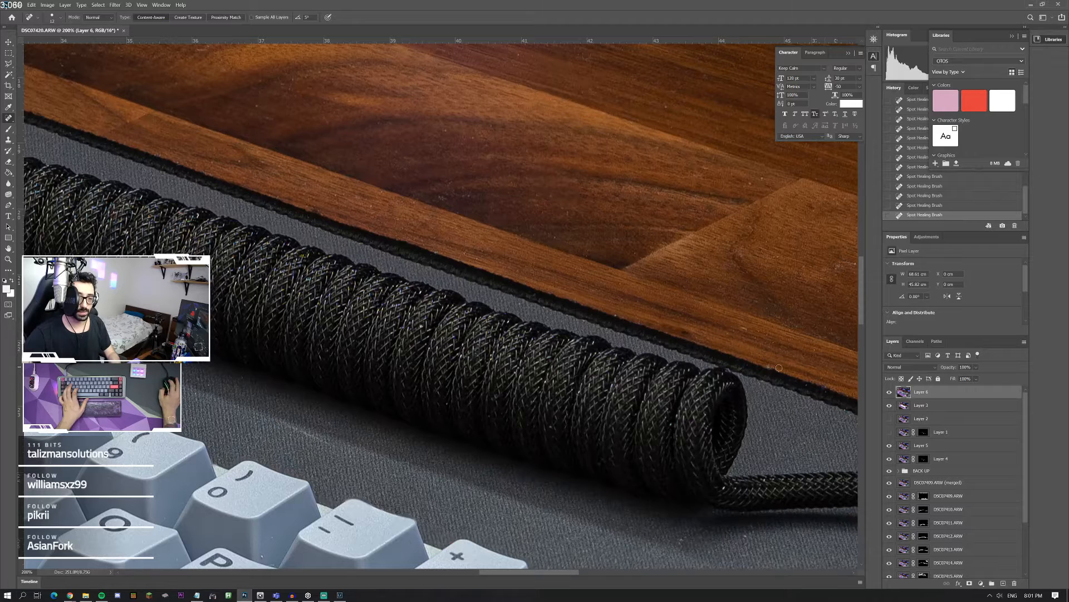
scroll(782, 270, "right", 2)
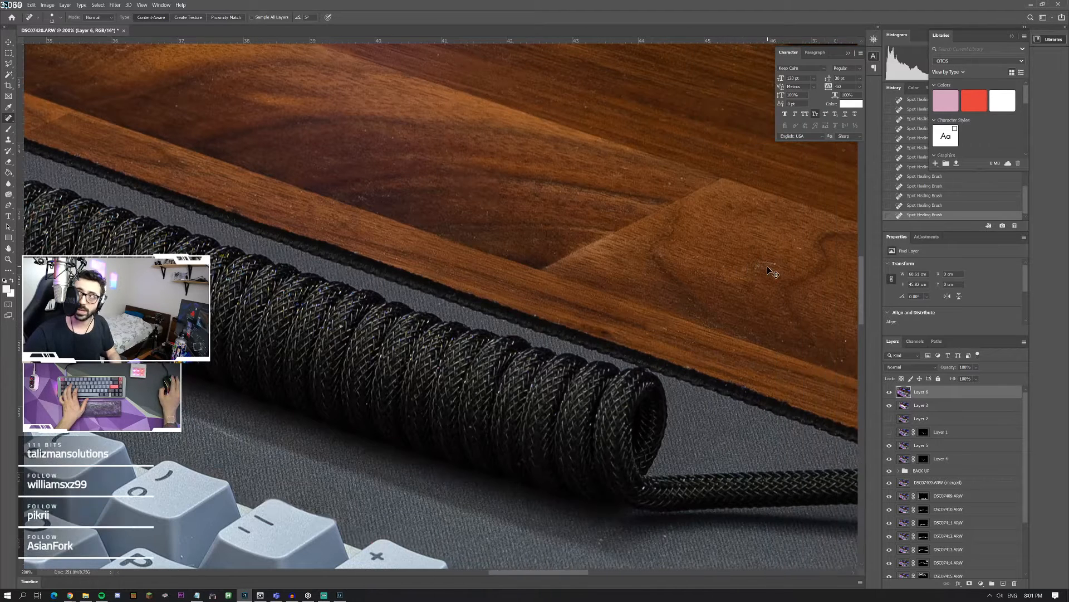
left_click_drag(744, 263, 797, 259)
left_click_drag(807, 245, 784, 245)
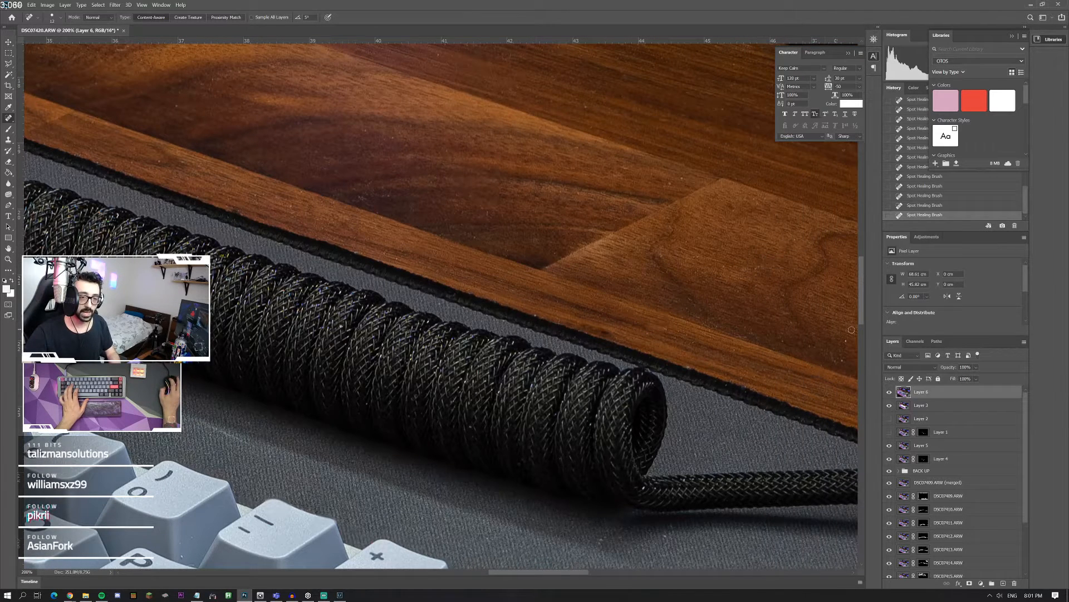
Step: Spot-heal the bright specks on the wooden desktop above the metal cable connector
scroll(641, 223, "down", 3)
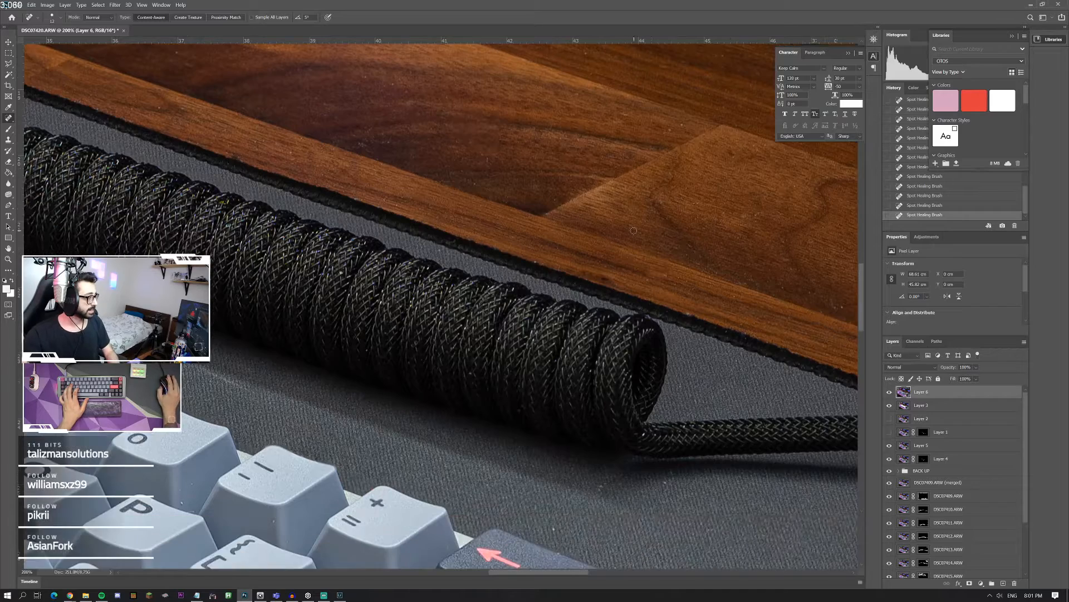
scroll(646, 262, "right", 6)
scroll(640, 274, "down", 1)
scroll(640, 274, "right", 9)
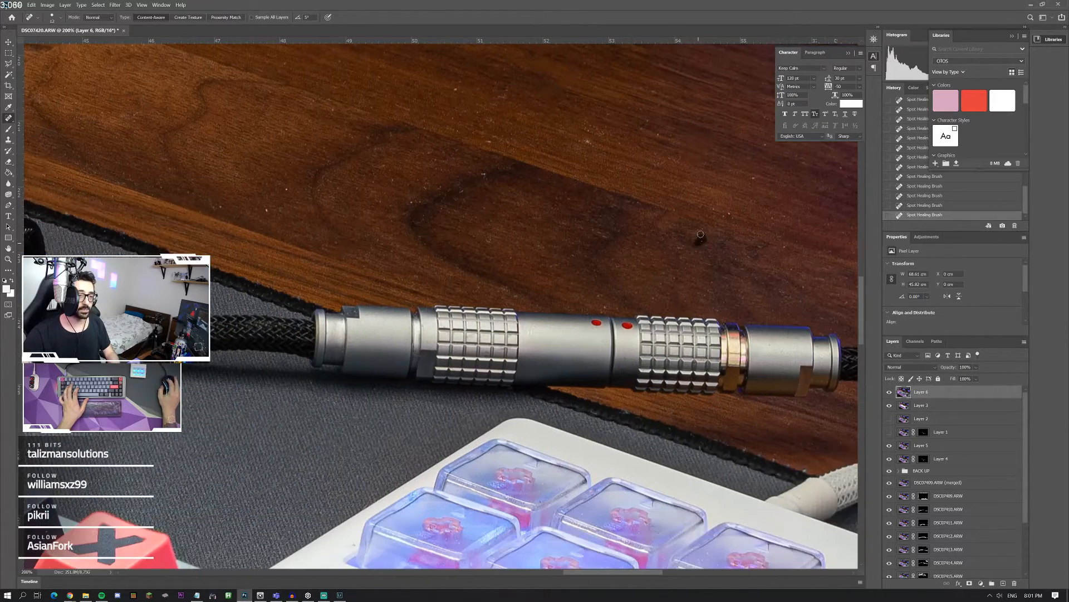
left_click(585, 143)
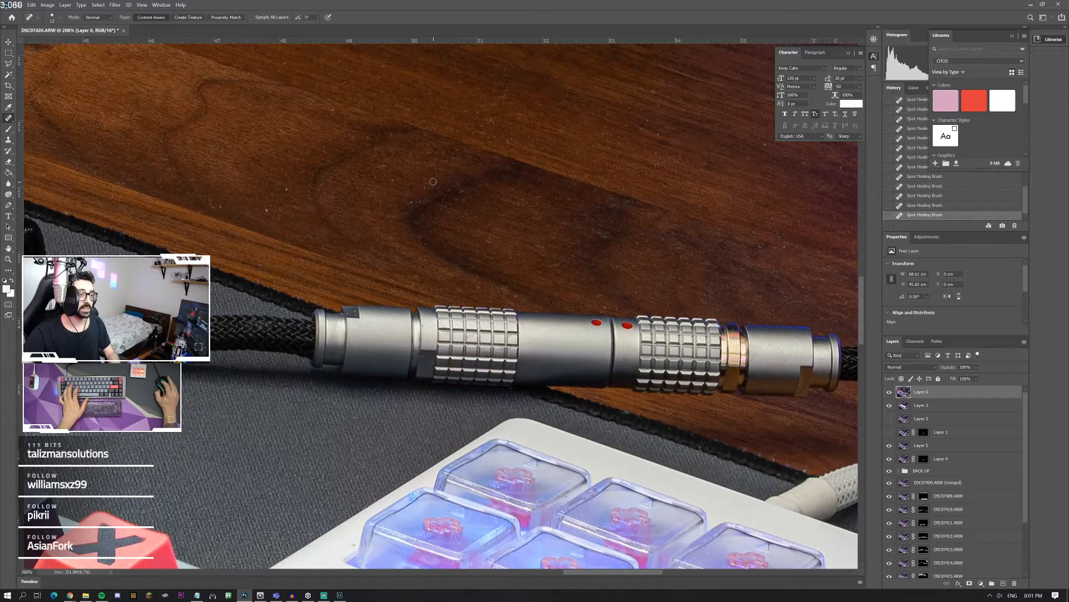
Step: Spot-heal the small marks on the white macropad's case in front of the clear keycaps
scroll(478, 209, "down", 4)
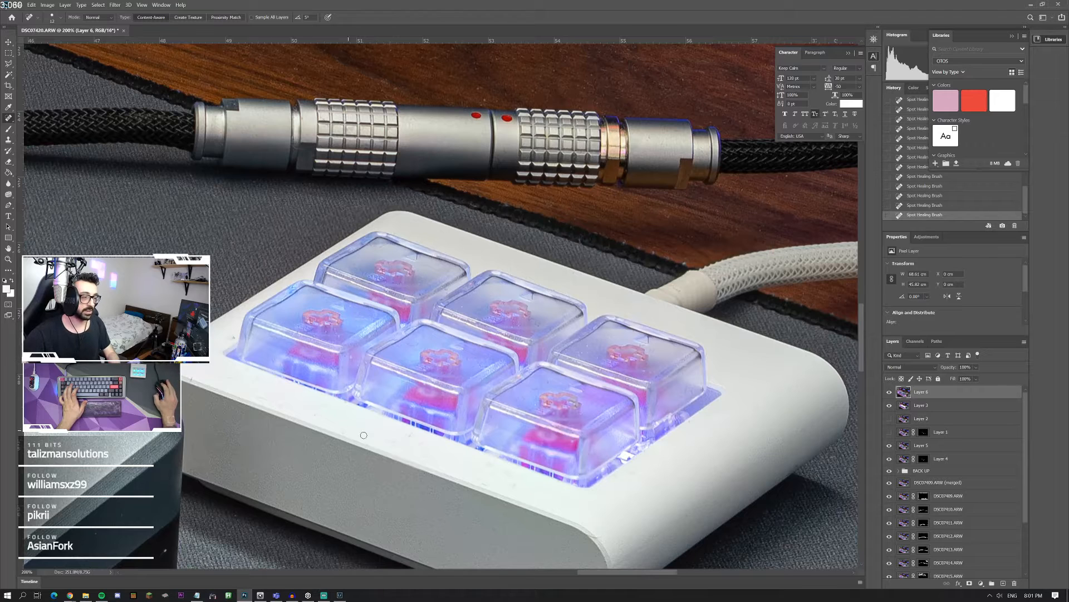
left_click_drag(414, 435, 386, 449)
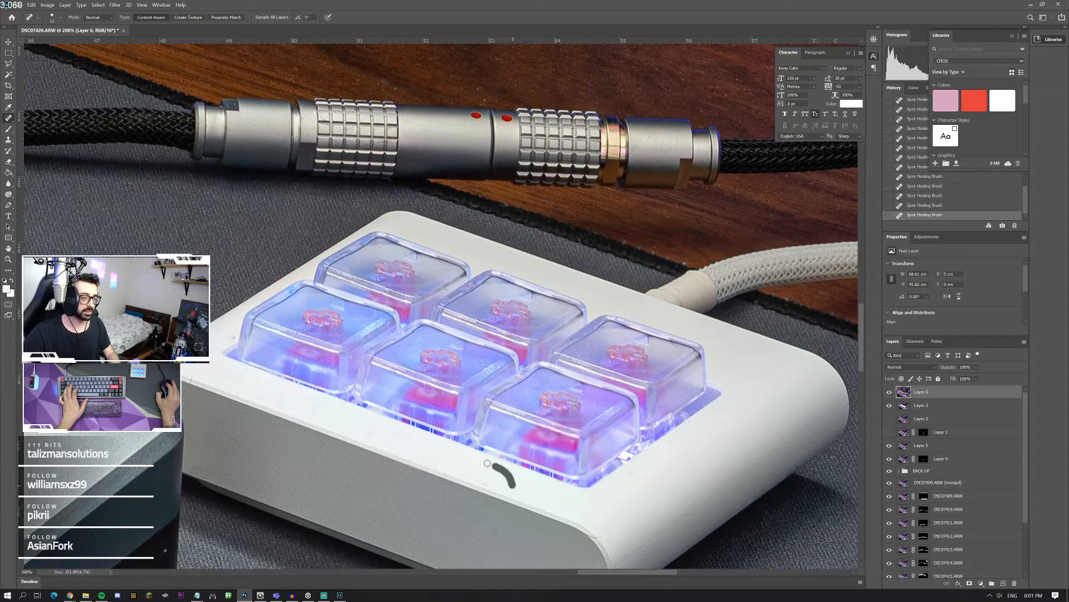
left_click_drag(519, 473, 520, 472)
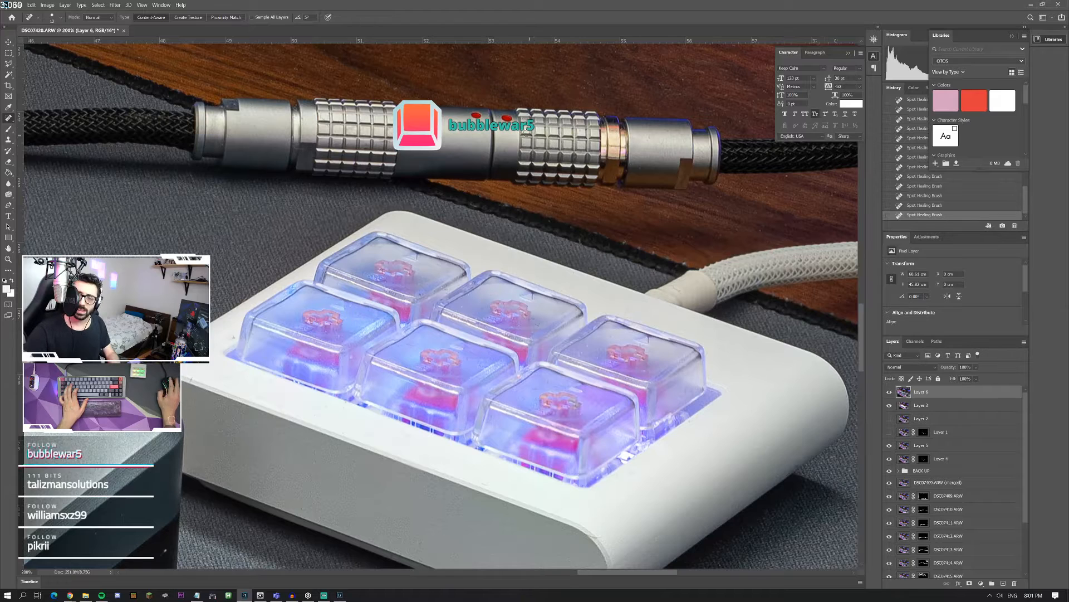
scroll(442, 306, "up", 3)
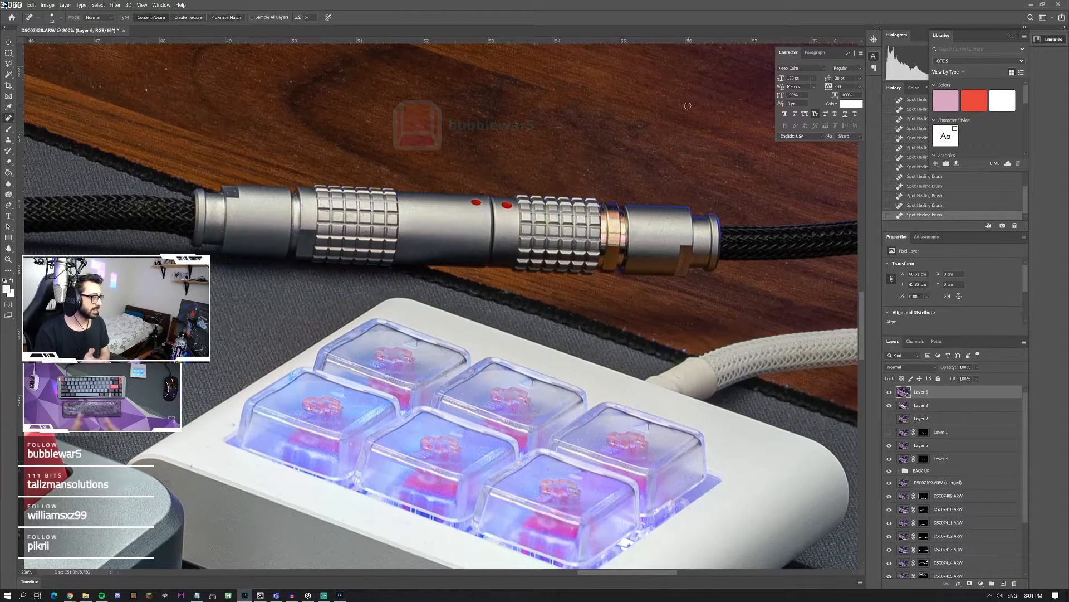
scroll(153, 127, "up", 1)
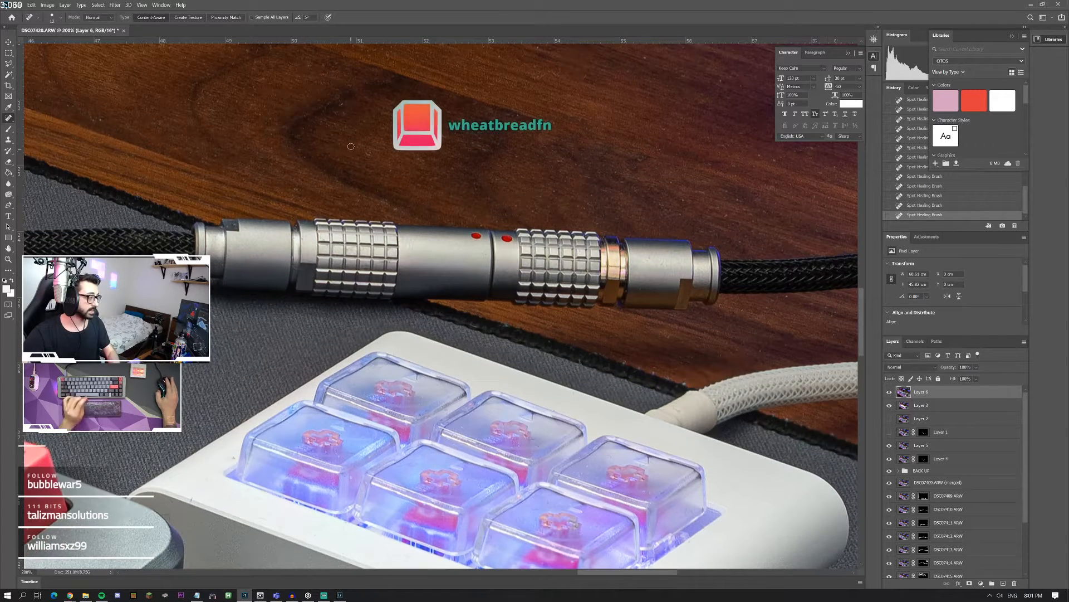
scroll(350, 146, "down", 1)
scroll(350, 146, "down", 1)
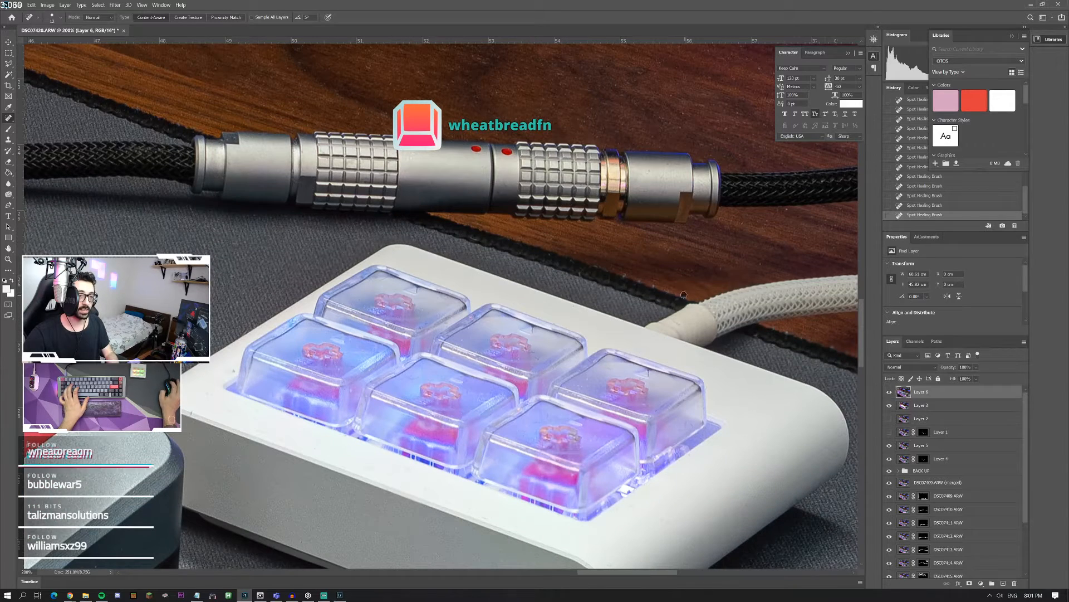
scroll(615, 297, "right", 3)
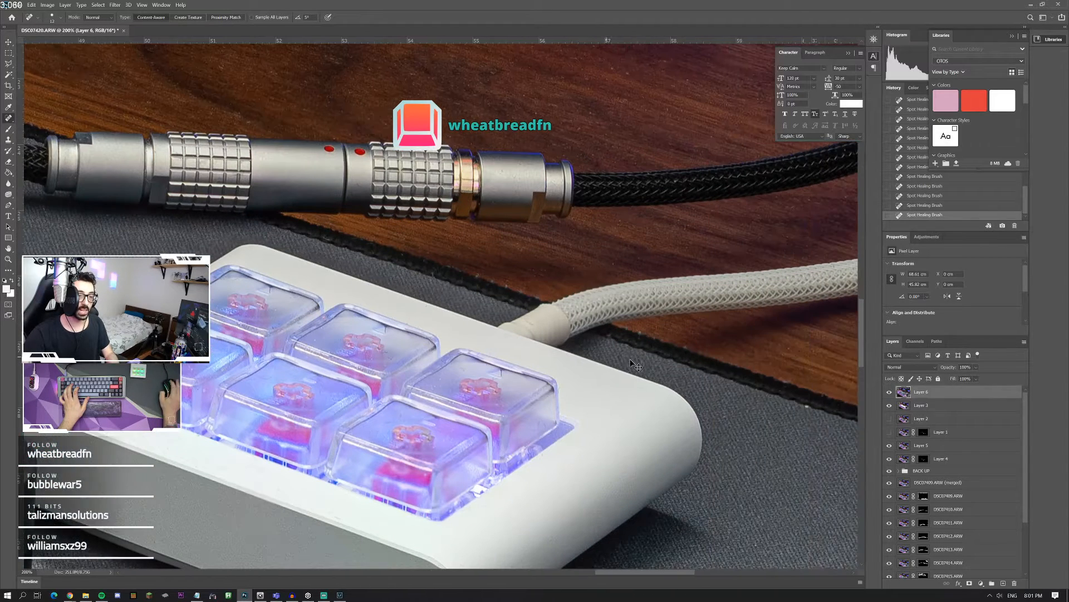
Step: Spot-heal the dust specks on the wooden desktop between the white cable and the dark edge of the desk mat
scroll(742, 357, "down", 2)
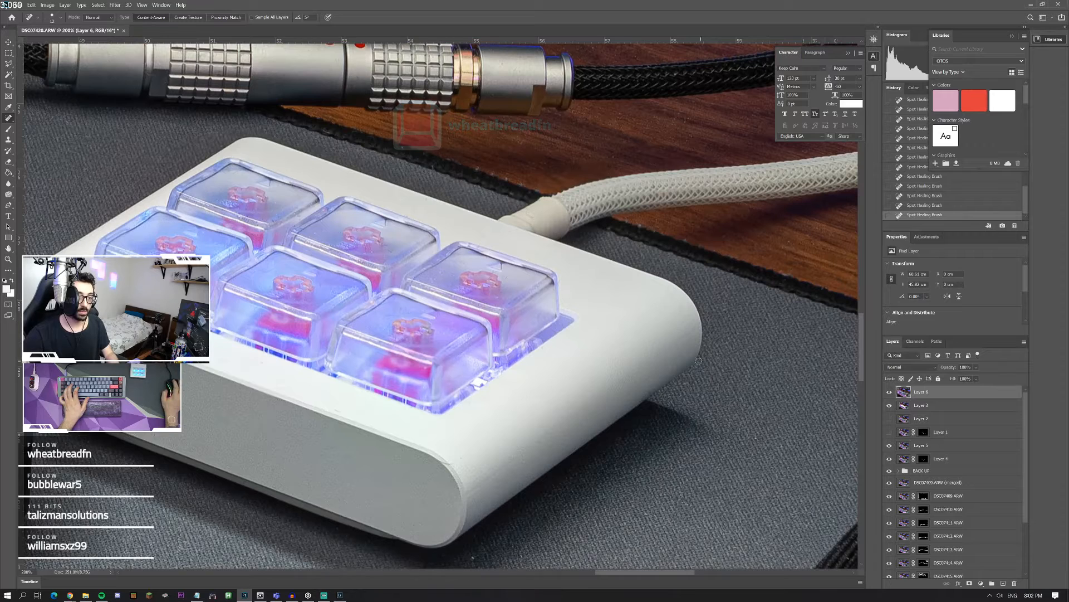
scroll(718, 356, "right", 2)
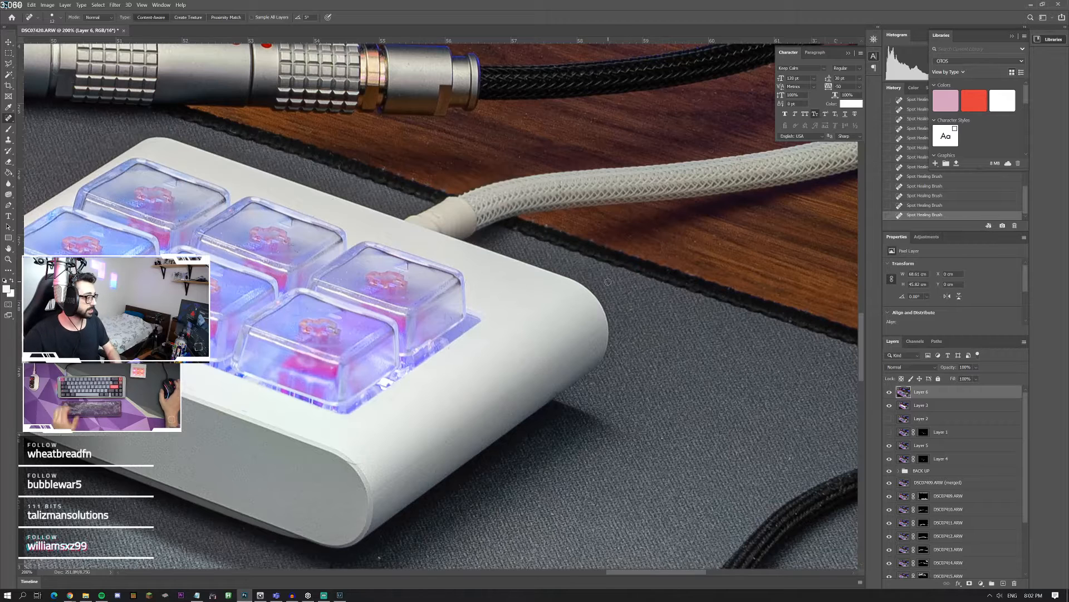
scroll(609, 282, "right", 4)
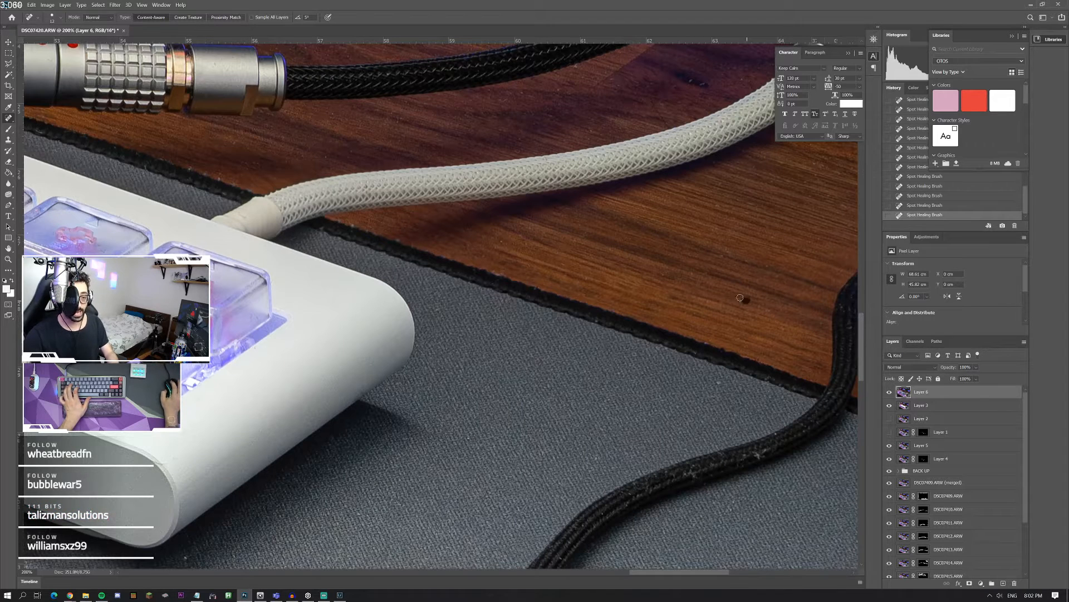
scroll(634, 302, "right", 6)
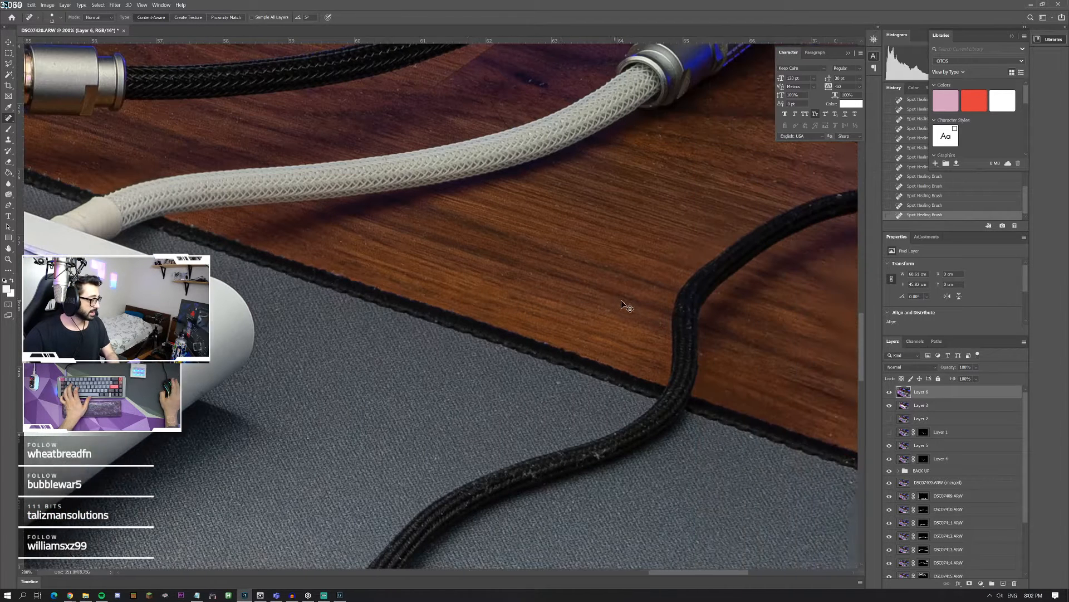
scroll(622, 310, "right", 1)
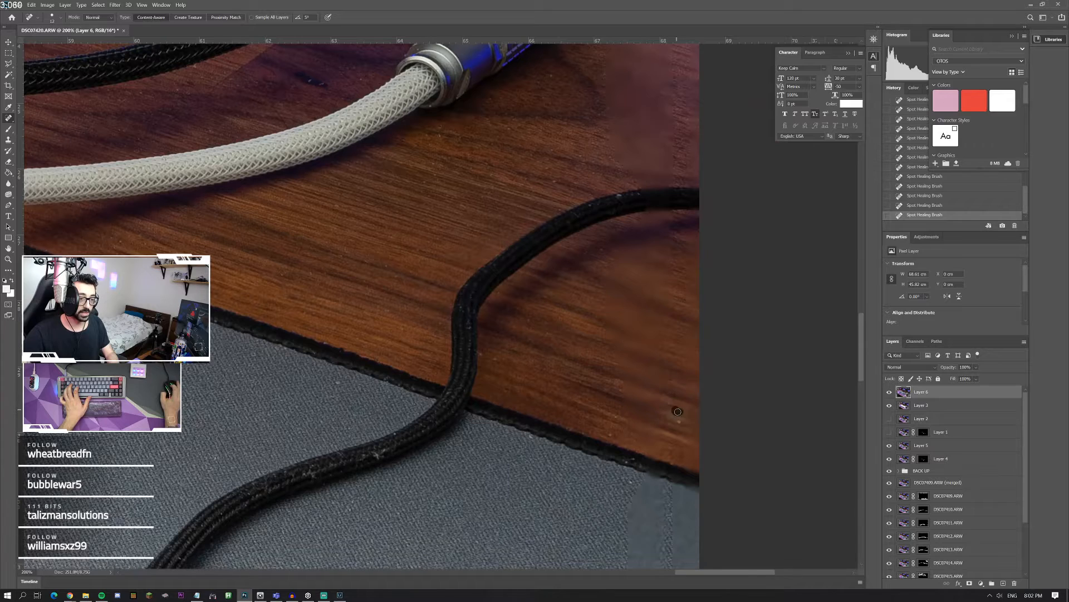
Step: Spot-heal the small mark on the blue-lit wall above the end of the black braided cable
scroll(658, 244, "up", 6)
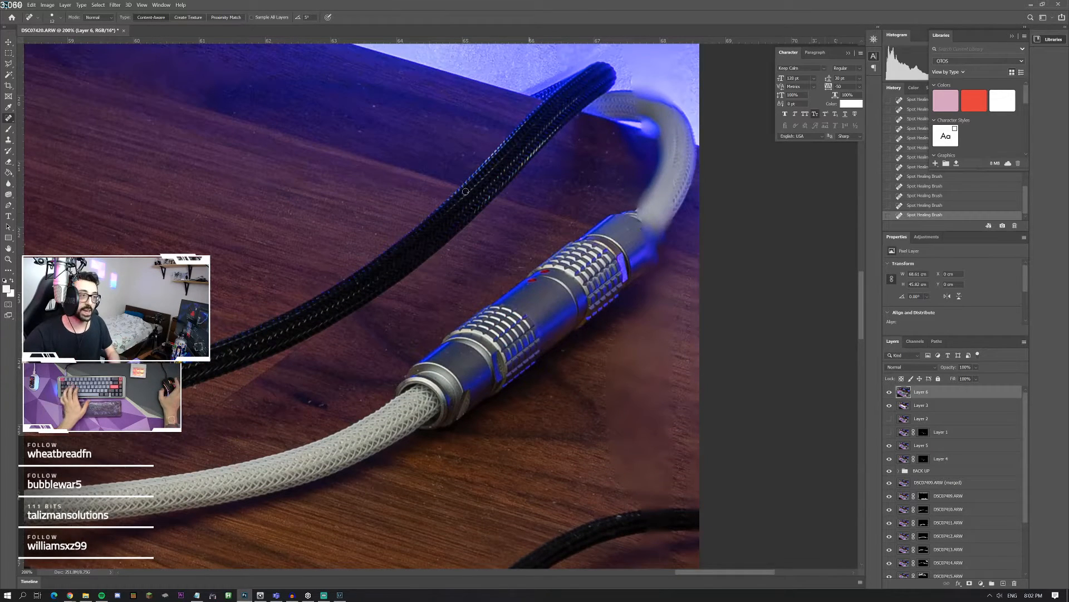
scroll(389, 150, "up", 1)
scroll(362, 184, "up", 3)
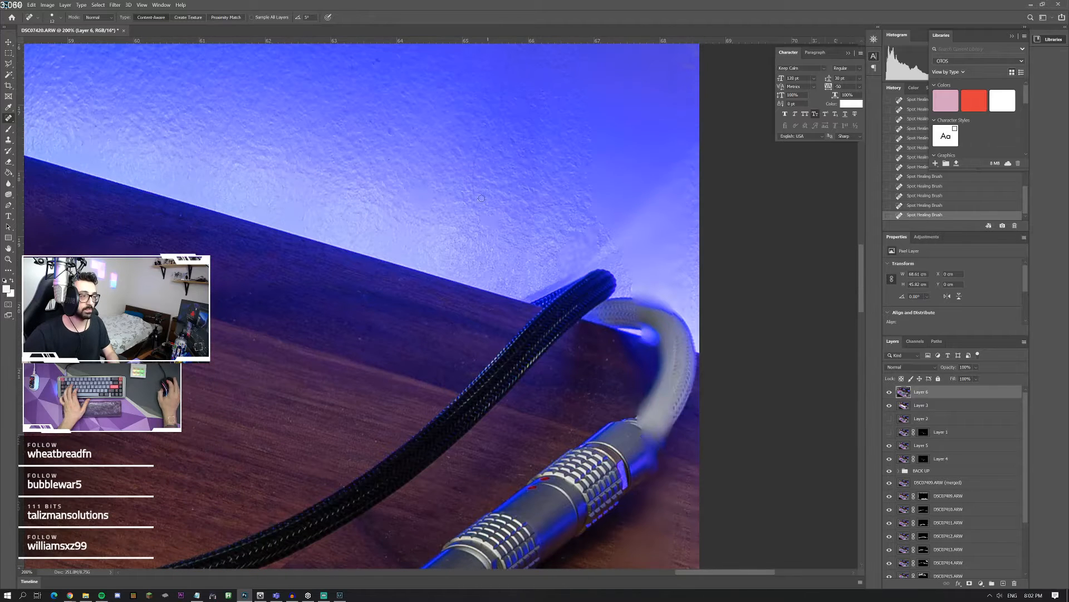
mouse_move(476, 205)
left_mouse_down()
mouse_move(472, 147)
mouse_move(498, 118)
mouse_move(508, 49)
left_mouse_up()
scroll(508, 84, "up", 2)
left_click(381, 185)
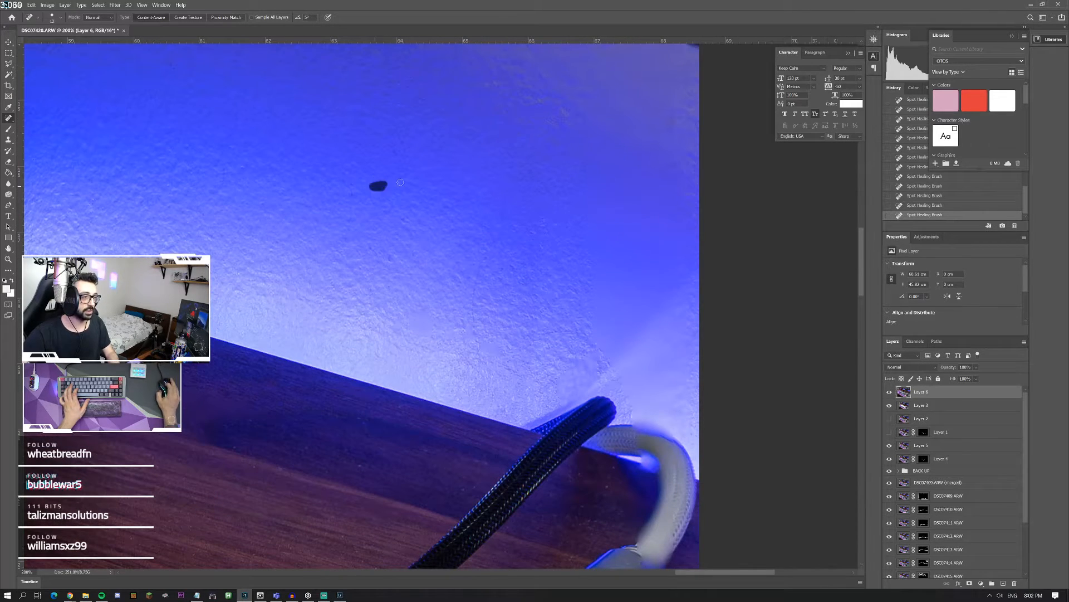
Step: Spot-heal the dust specks on the black game controller's grip beside the blue-lit wall
scroll(328, 167, "up", 1)
scroll(328, 178, "left", 3)
scroll(331, 174, "up", 1)
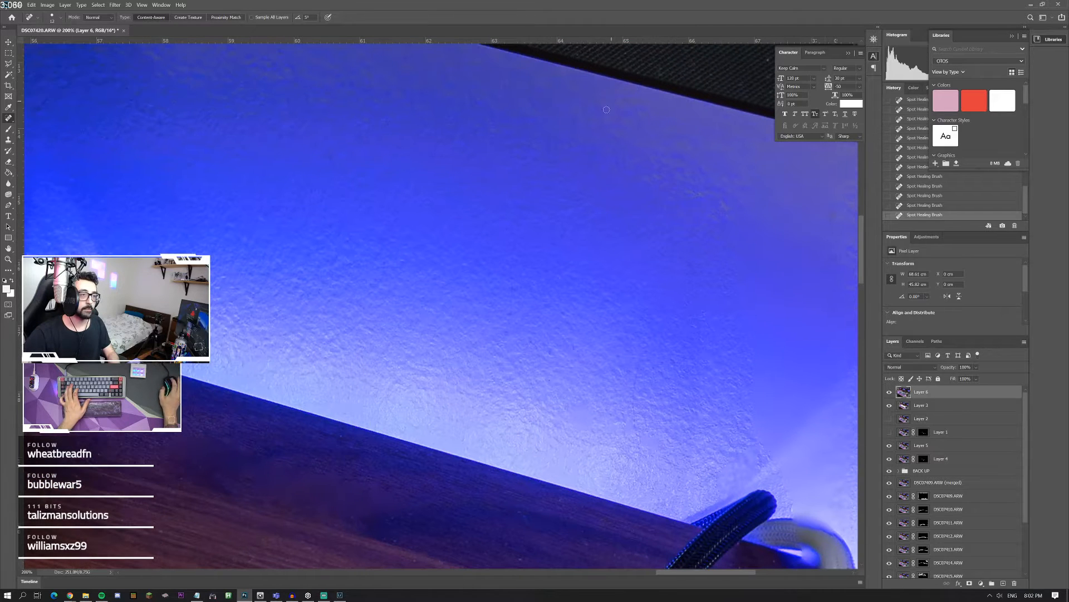
scroll(143, 156, "left", 5)
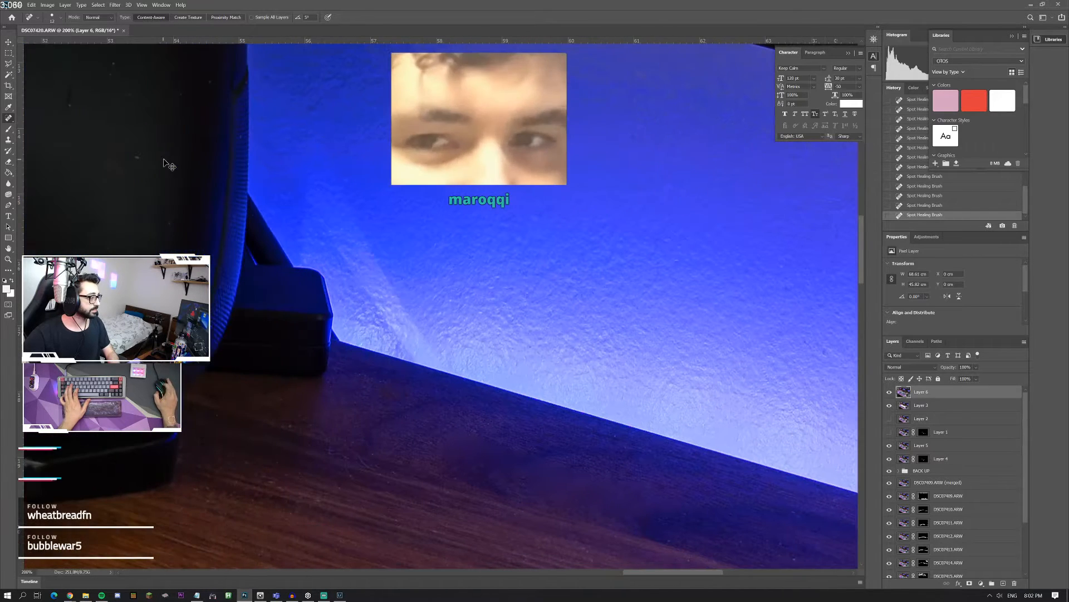
scroll(126, 224, "left", 2)
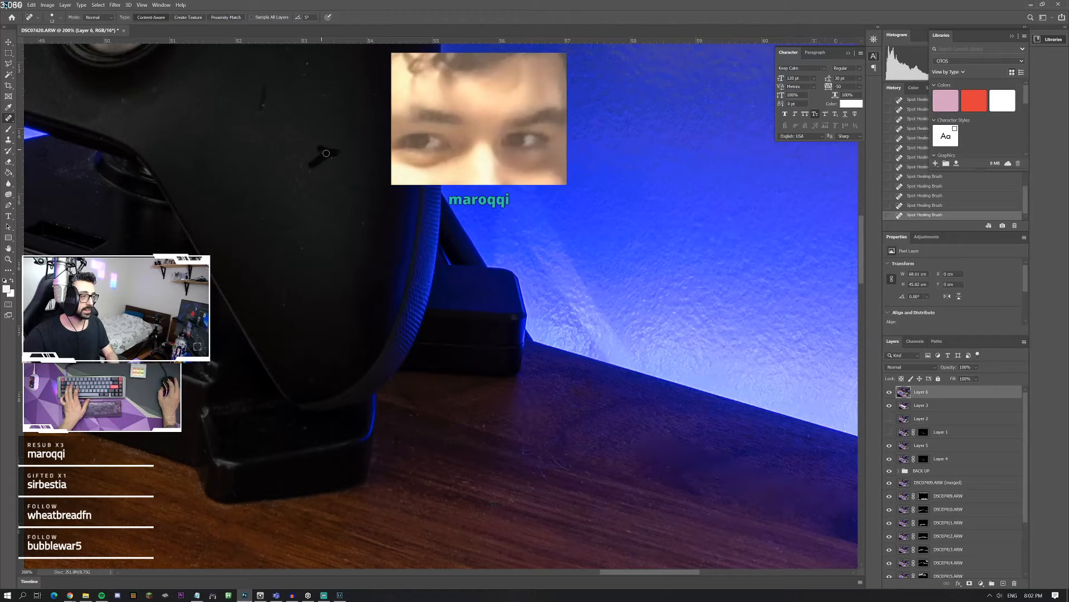
scroll(236, 98, "left", 2)
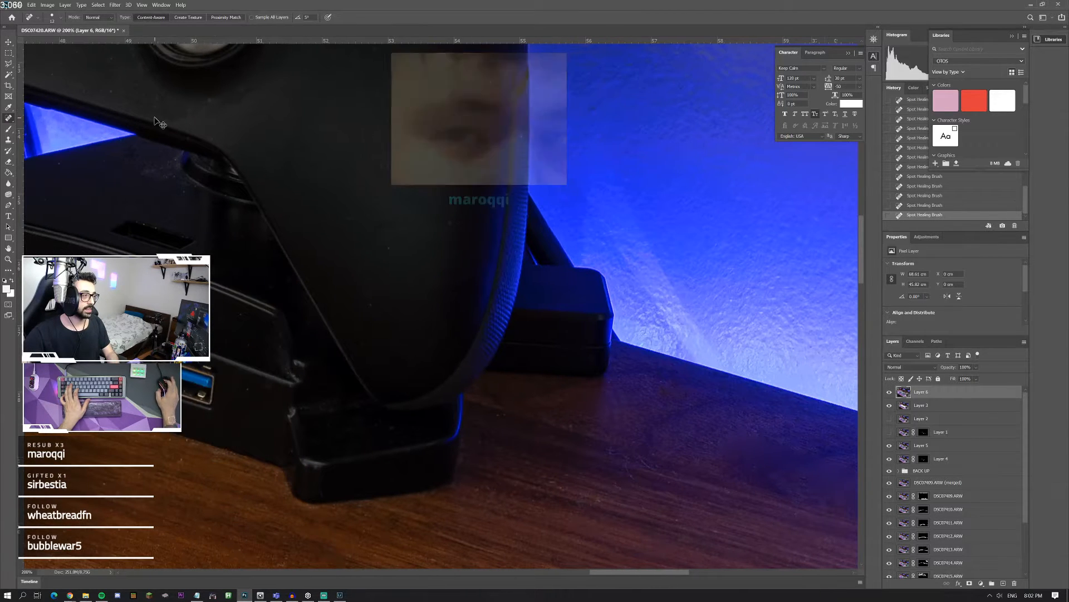
Step: Spot-heal the dust on the top surface of the black ARCTIC stand beneath the controller
scroll(235, 98, "left", 3)
scroll(236, 98, "up", 1)
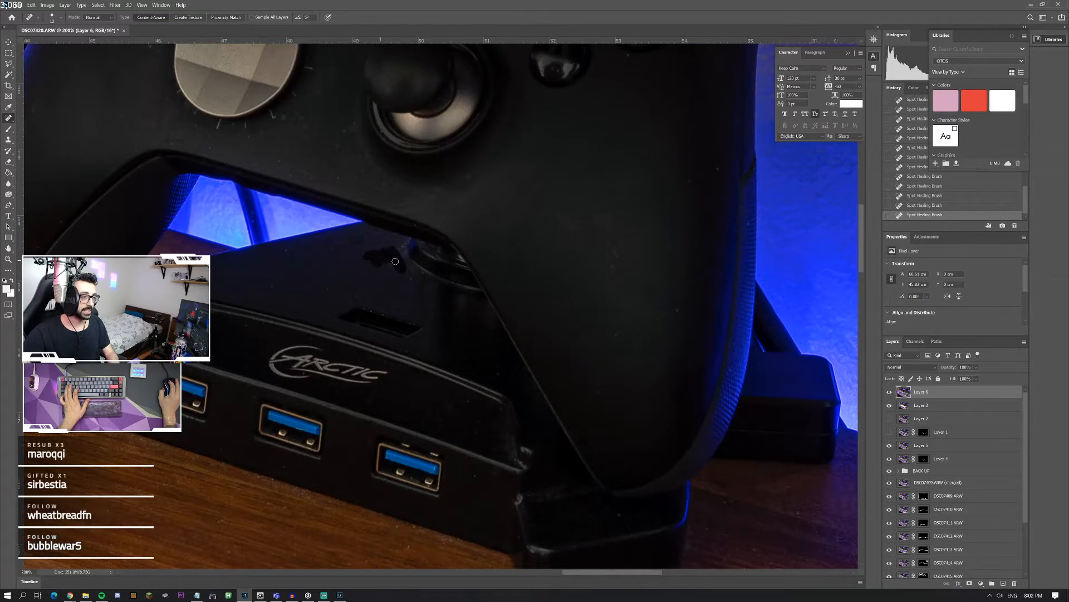
scroll(214, 283, "up", 3)
scroll(214, 283, "left", 4)
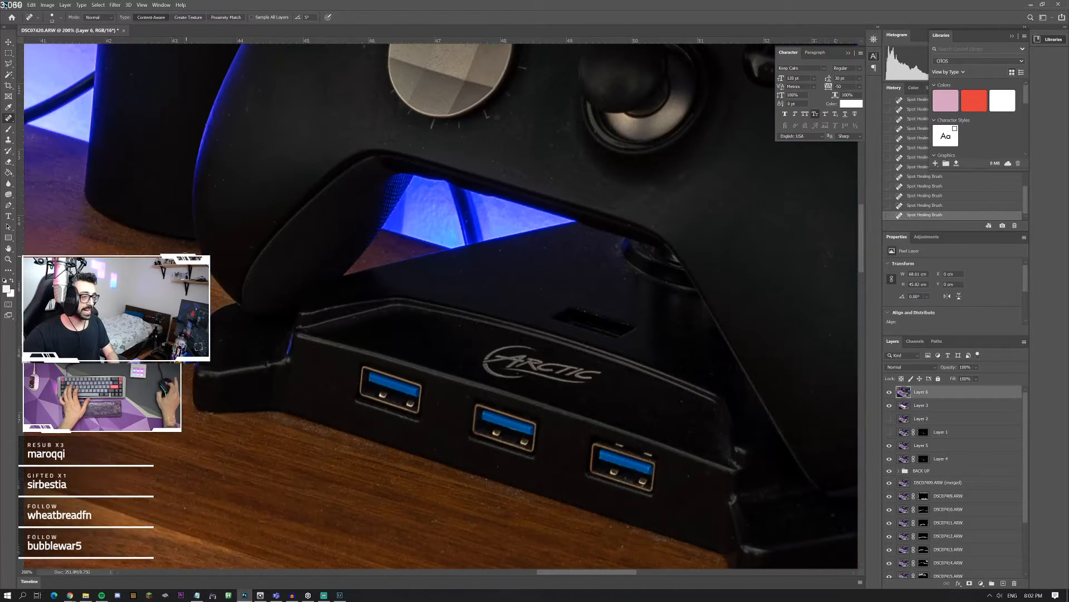
Step: Spot-heal the dust specks on the controller's face around the metallic directional pad
scroll(509, 287, "up", 2)
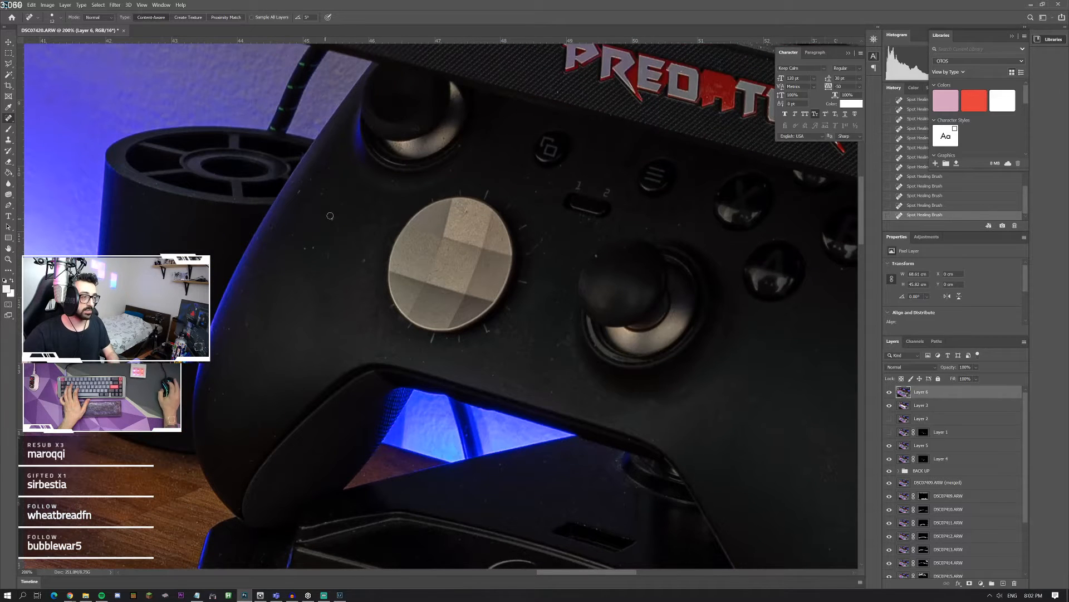
scroll(316, 223, "up", 2)
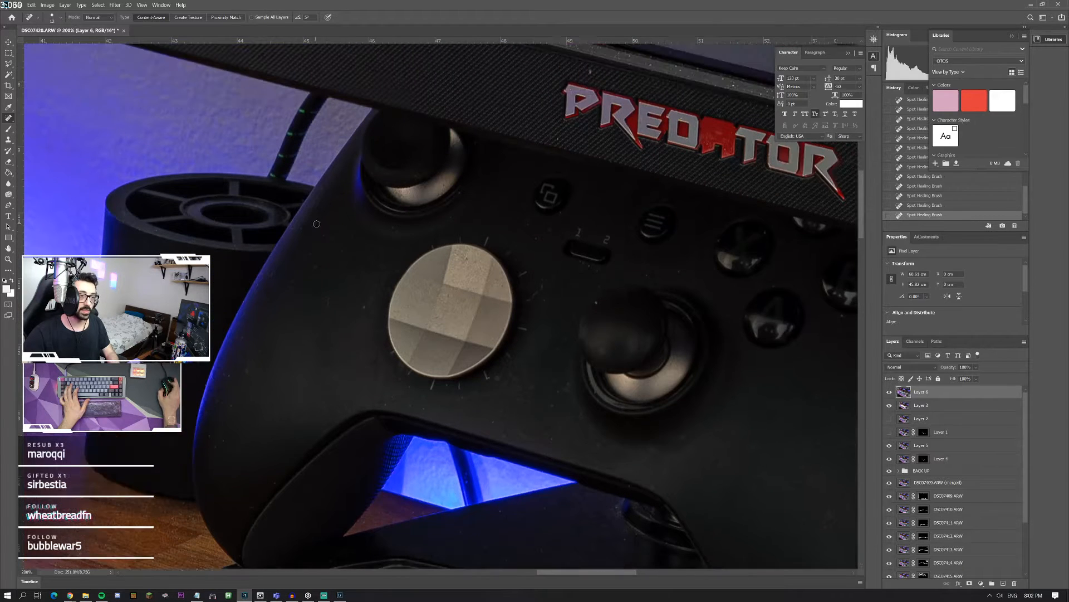
scroll(317, 224, "up", 2)
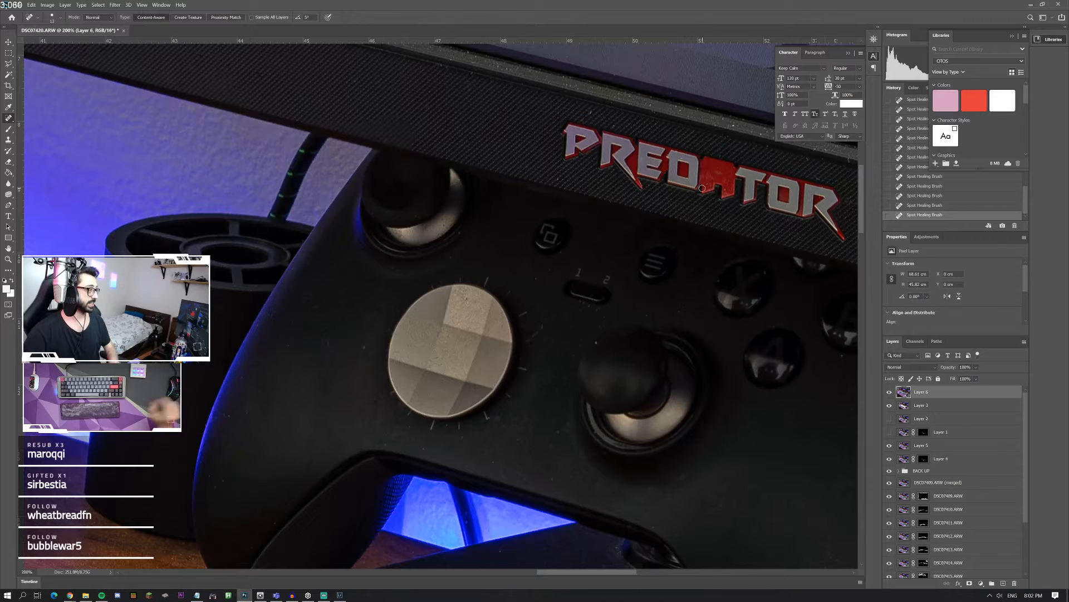
scroll(724, 192, "up", 3)
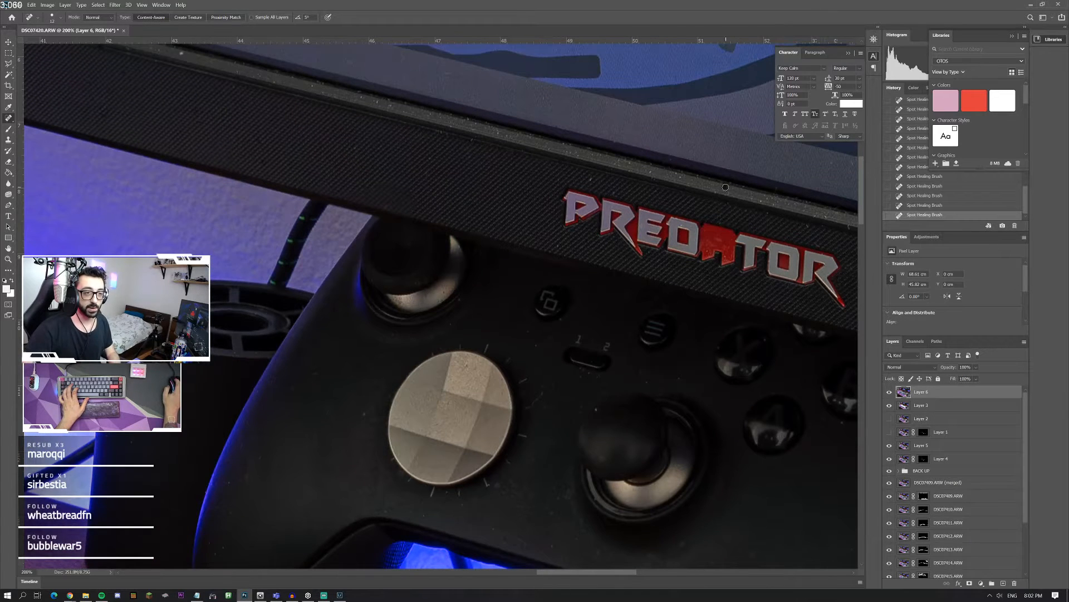
scroll(735, 206, "right", 3)
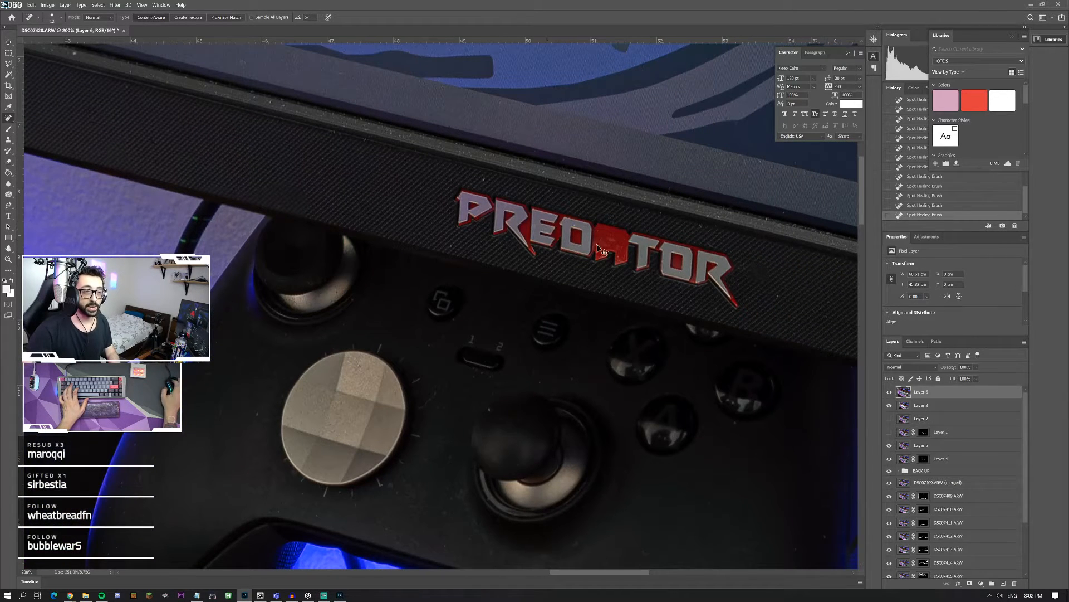
scroll(731, 279, "left", 9)
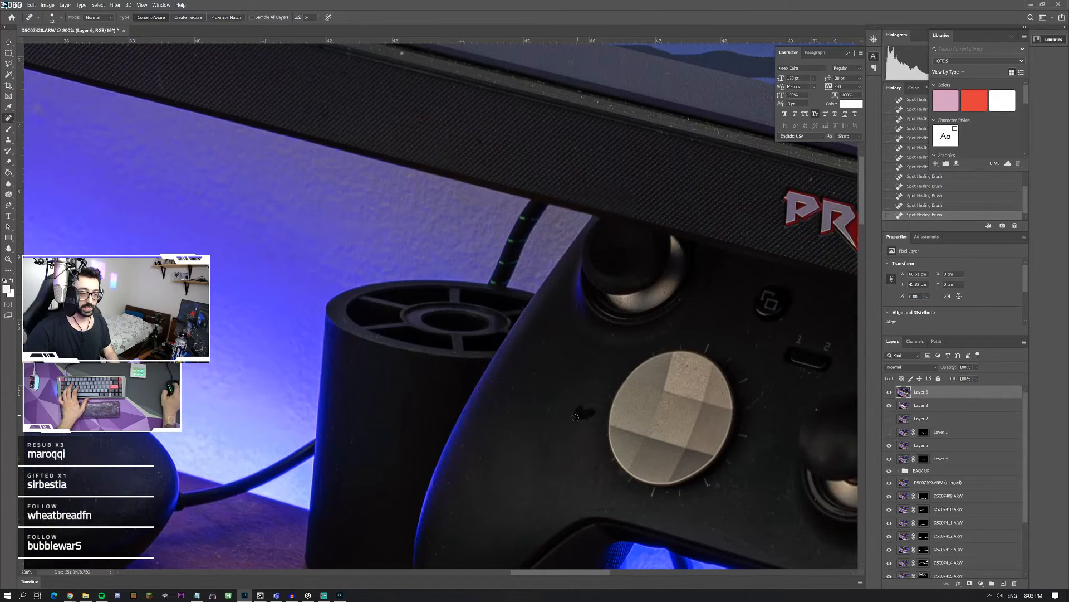
Step: Spot-heal the marks on the blue-lit wall between the monitor's lower bezel and the round black charging pad
scroll(307, 289, "left", 5)
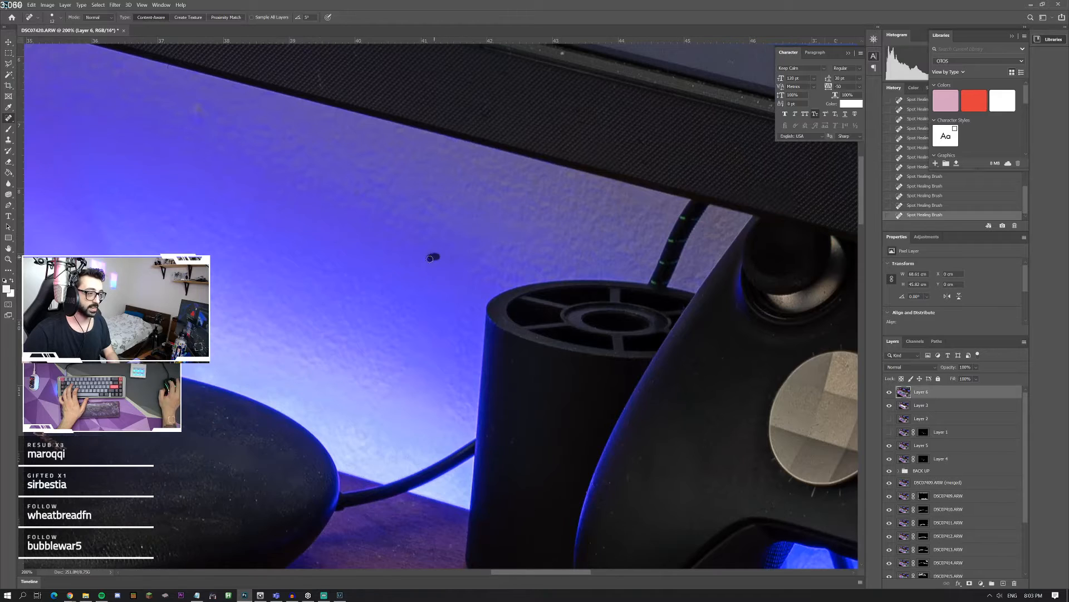
scroll(284, 266, "up", 2)
scroll(473, 223, "left", 2)
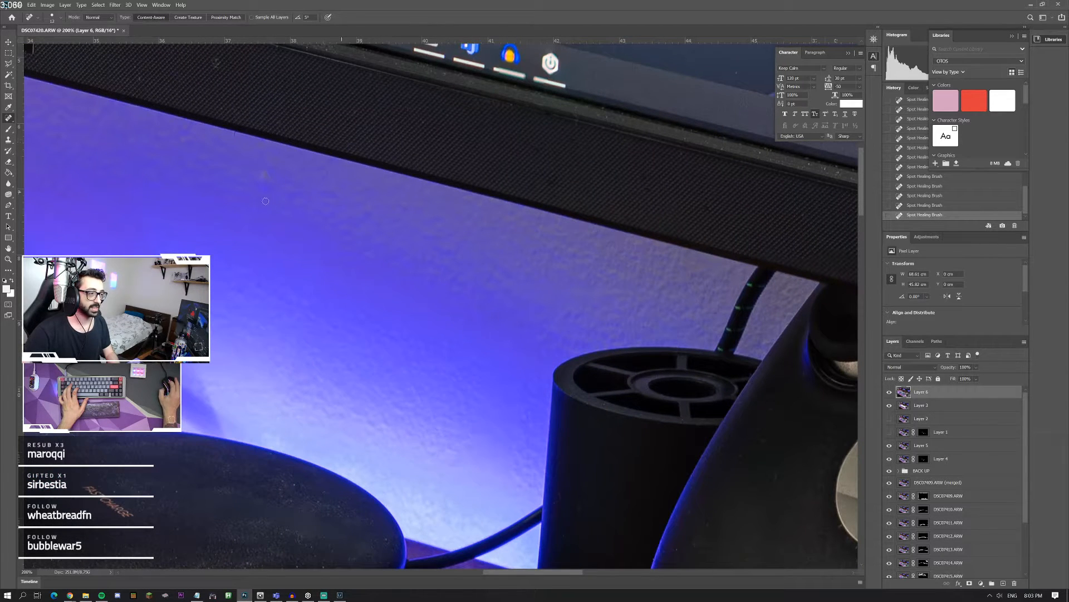
left_click_drag(259, 195, 261, 196)
Step: Spot-heal the dust specks on the monitor bezel just below the G-SYNC HDR label
scroll(223, 163, "up", 1)
scroll(225, 161, "left", 4)
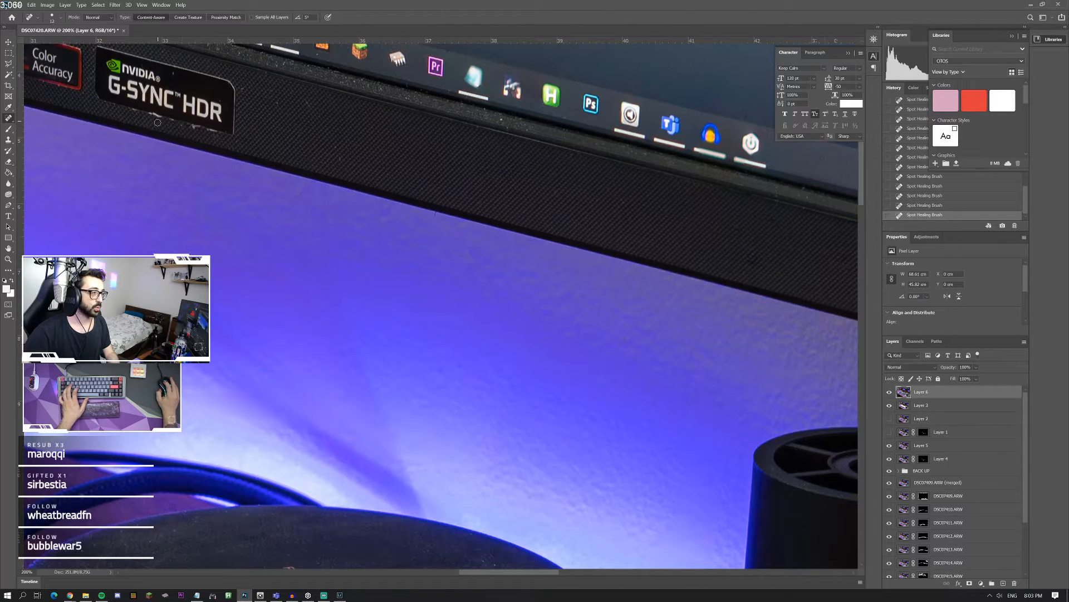
left_click_drag(169, 119, 143, 112)
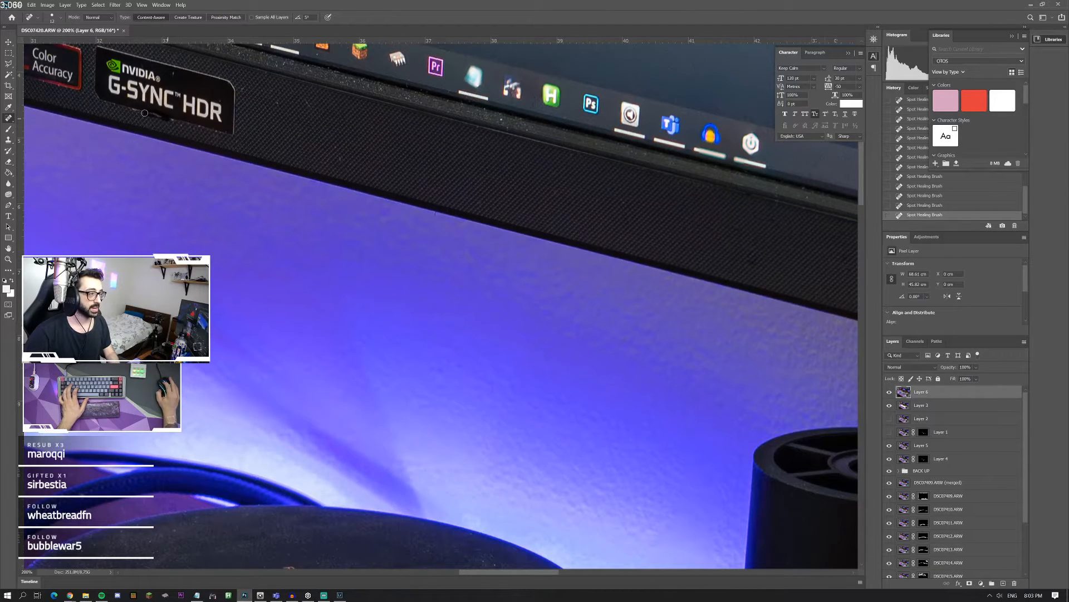
scroll(104, 256, "left", 4)
scroll(220, 277, "left", 4)
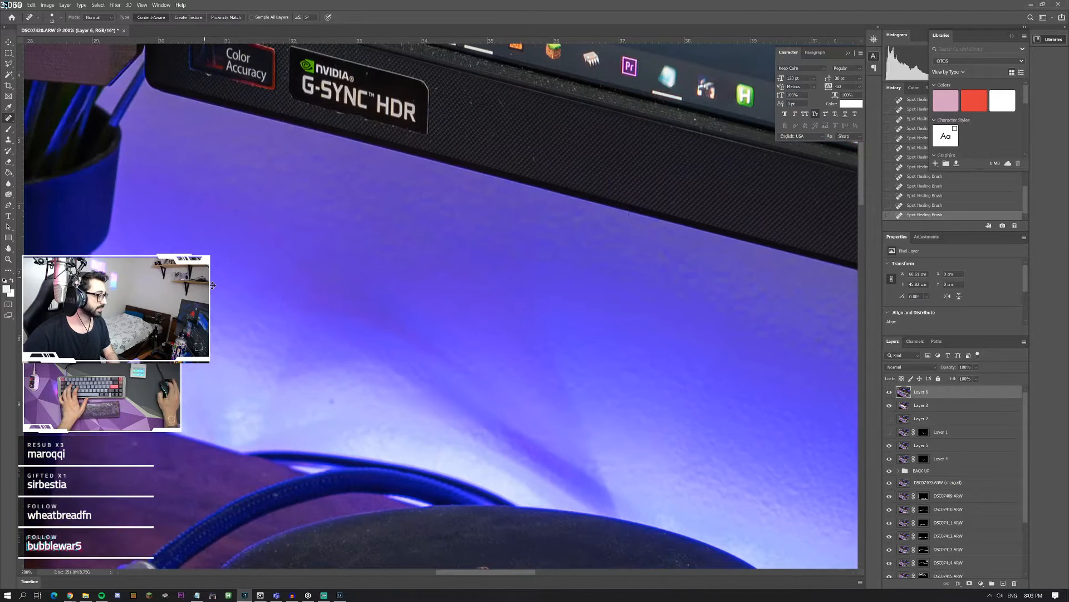
Step: Outline the red letter A of the PREDATOR logo with a Polygonal Lasso selection, including the notch between its legs
scroll(220, 277, "right", 10)
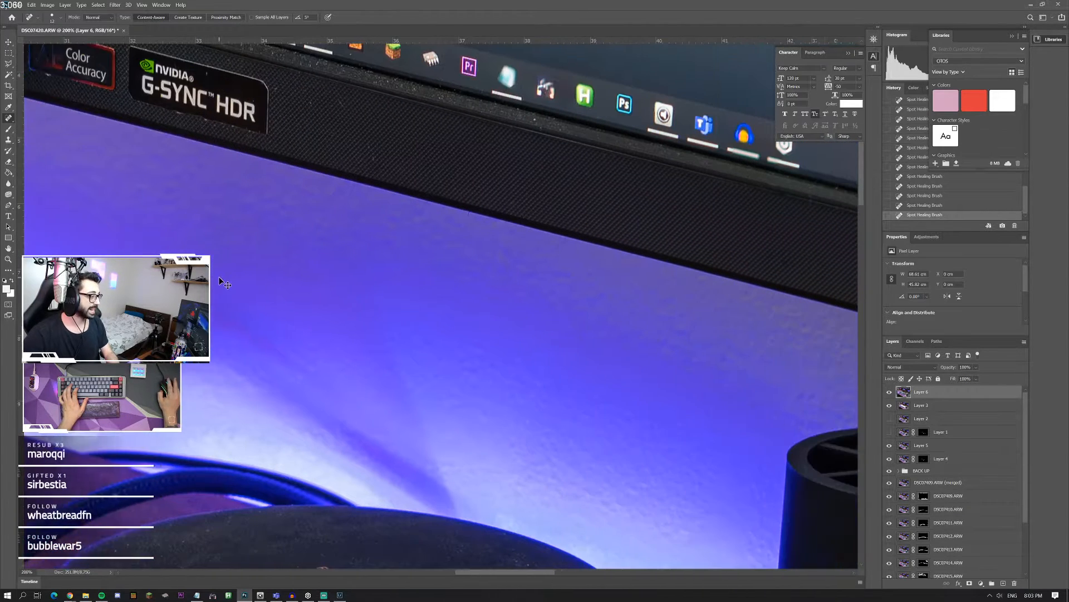
scroll(238, 294, "right", 6)
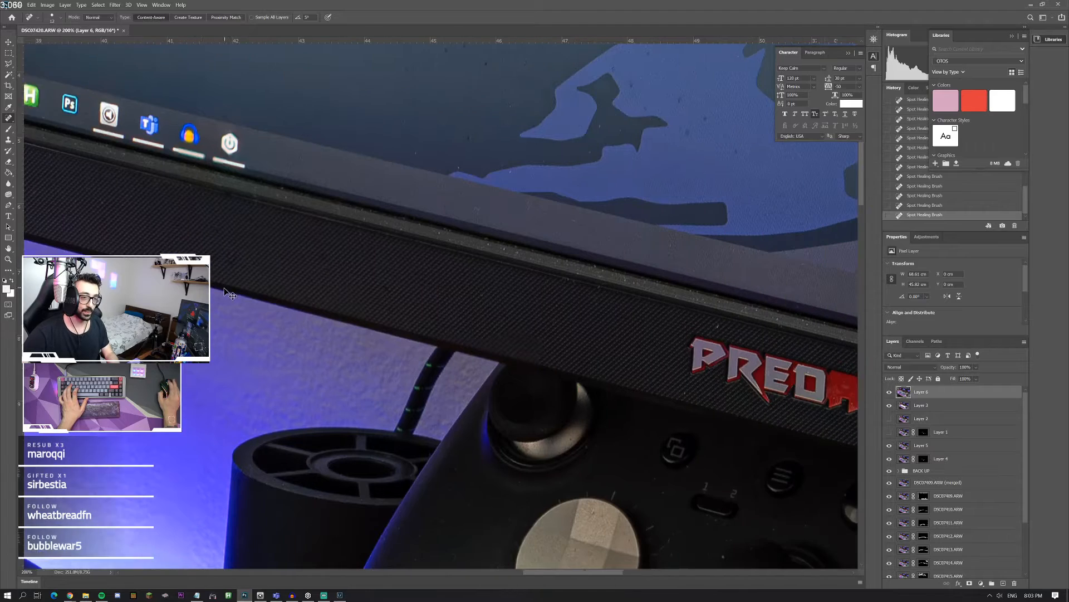
scroll(217, 298, "right", 1)
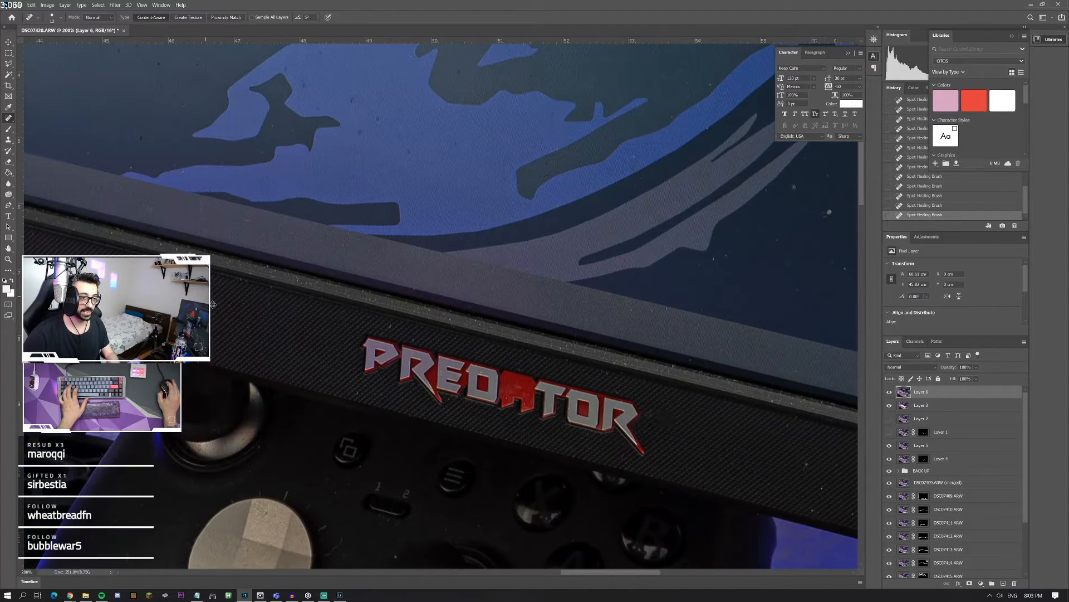
left_click(8, 259)
left_click(497, 395)
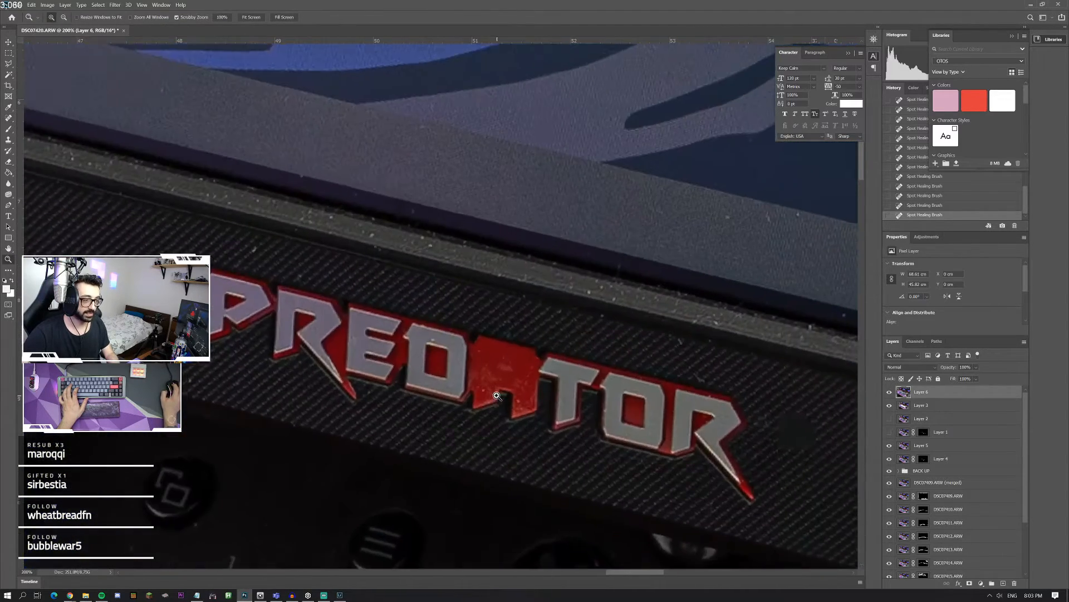
left_click(497, 396)
left_click(496, 395)
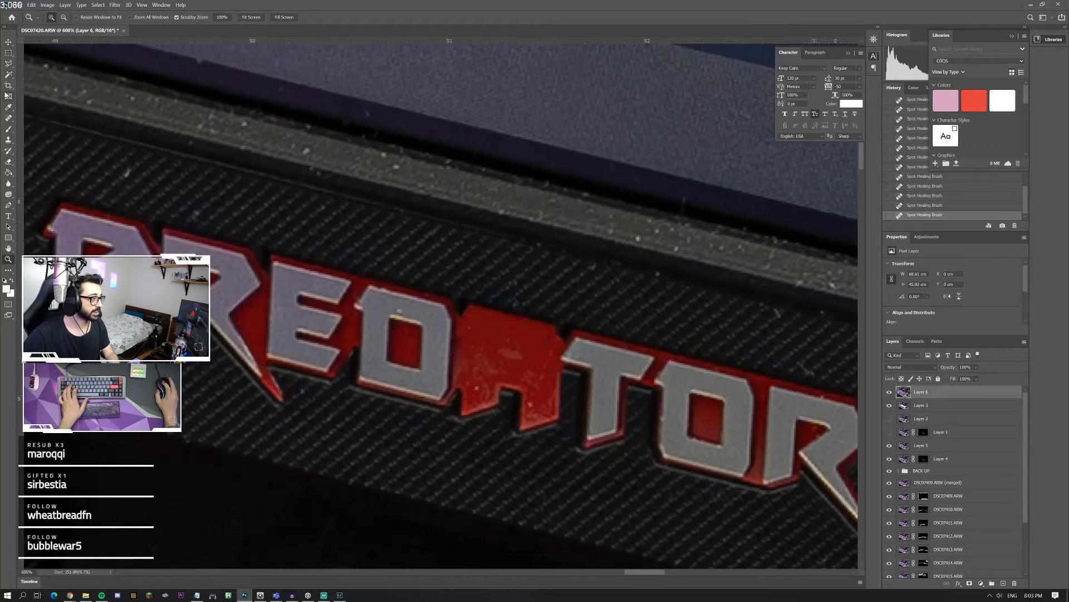
left_click(8, 65)
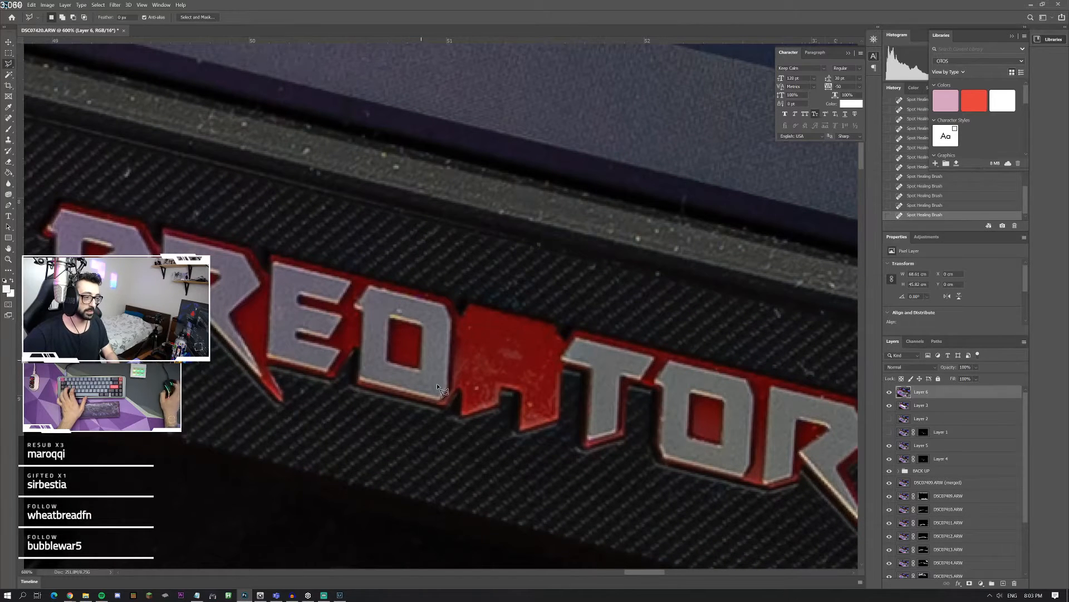
left_click(467, 407)
left_click(472, 312)
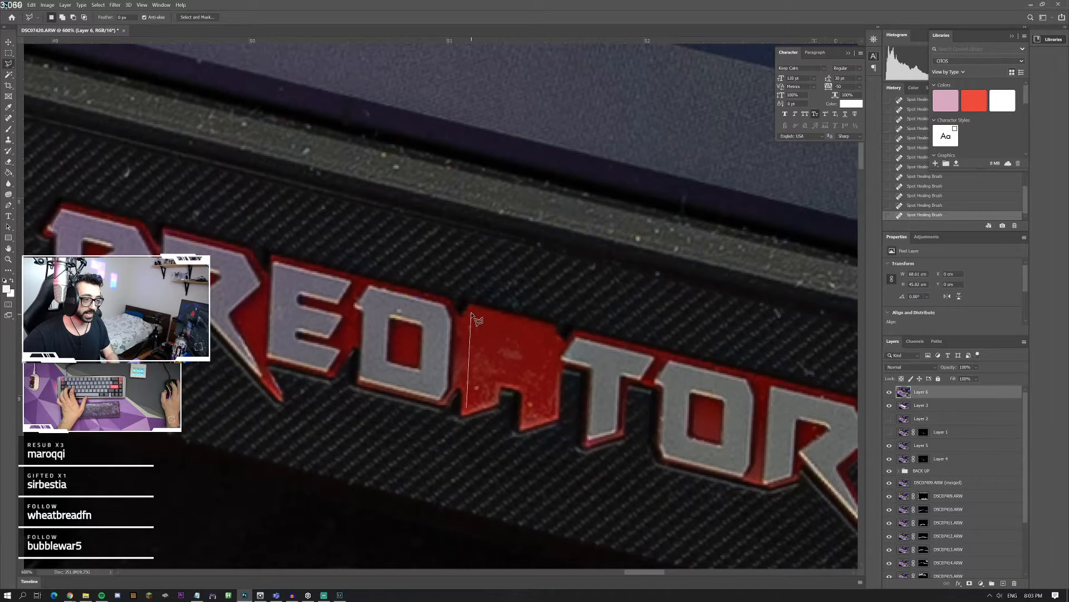
left_click(546, 330)
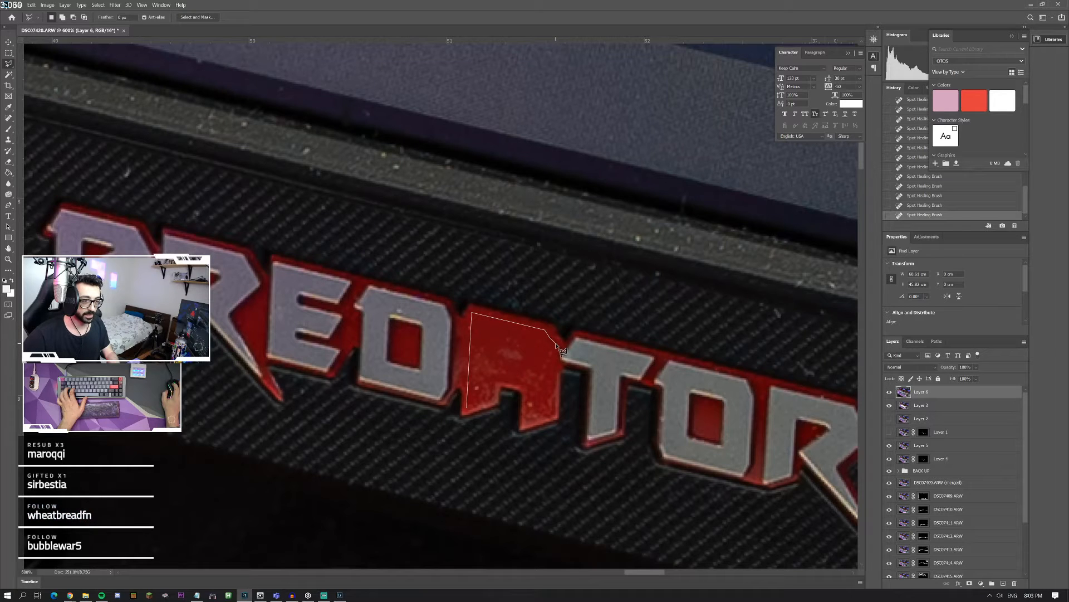
left_click(555, 341)
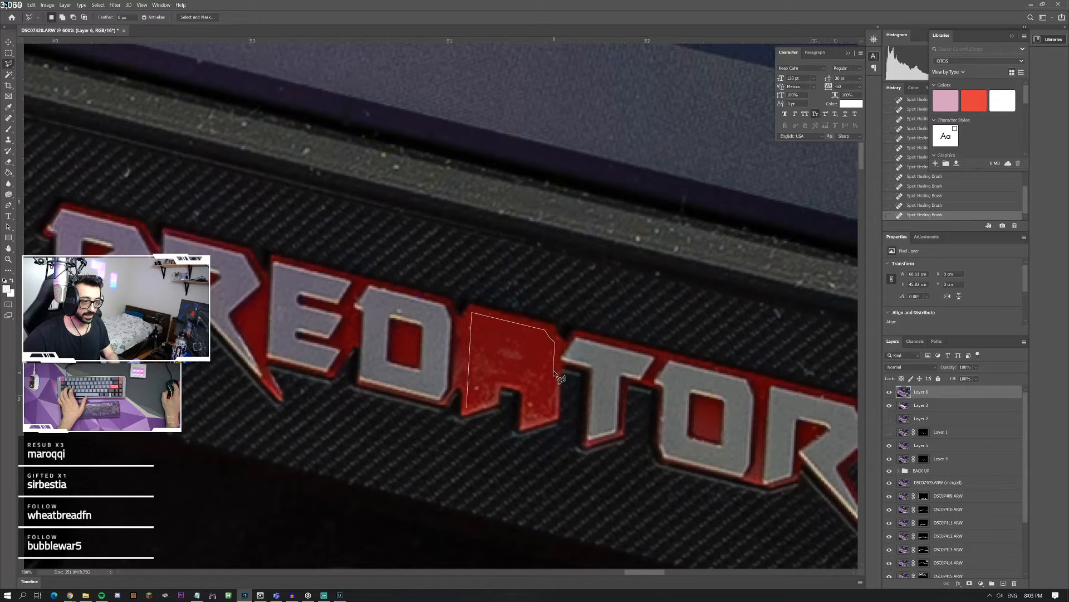
left_click(553, 415)
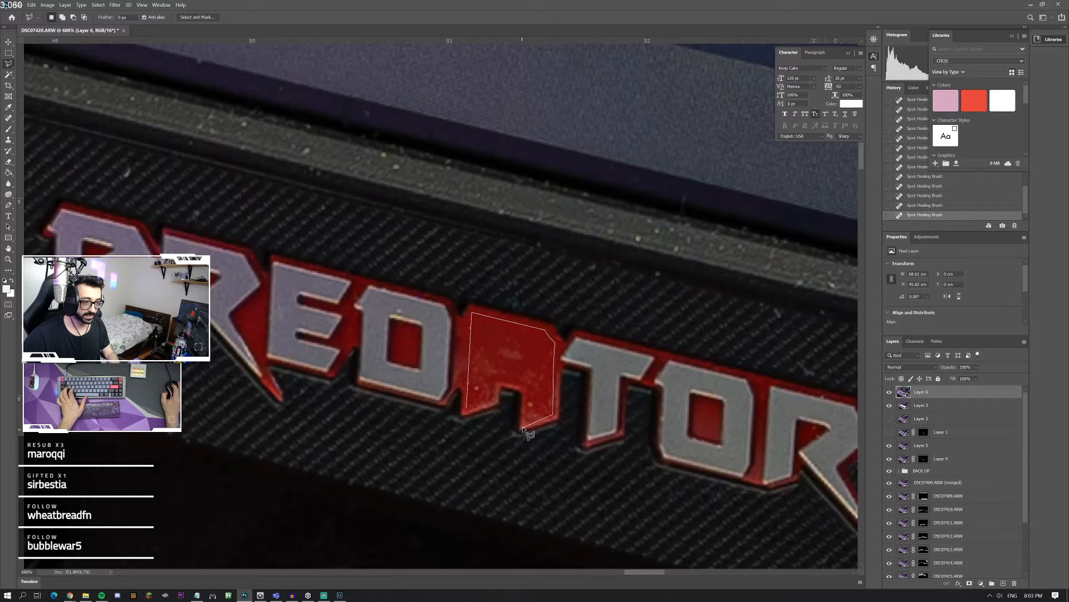
left_click(525, 424)
left_click(525, 388)
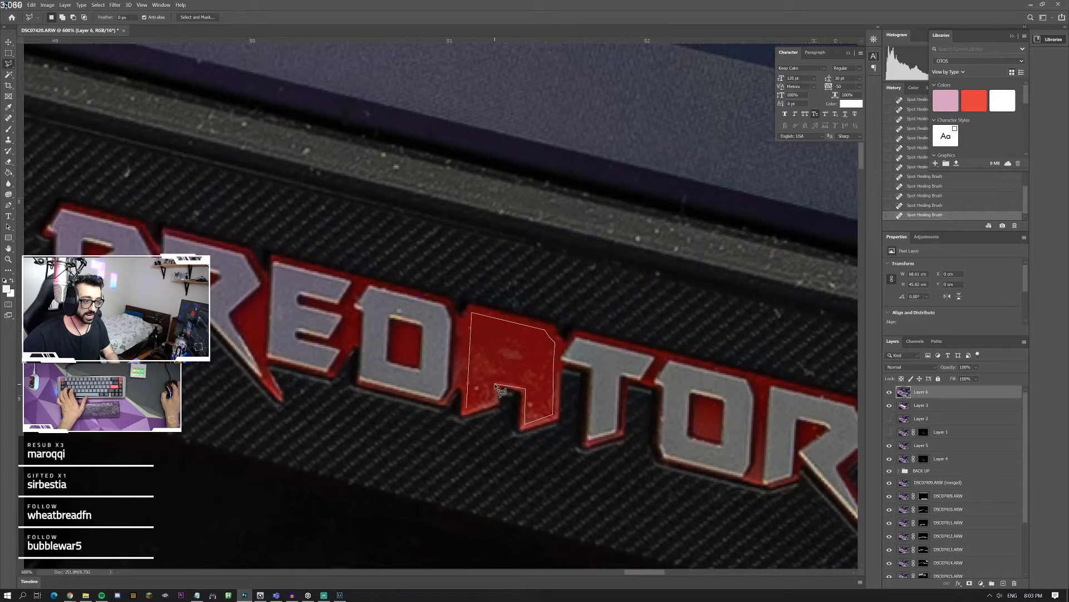
left_click(494, 384)
left_click(494, 400)
double_click(468, 413)
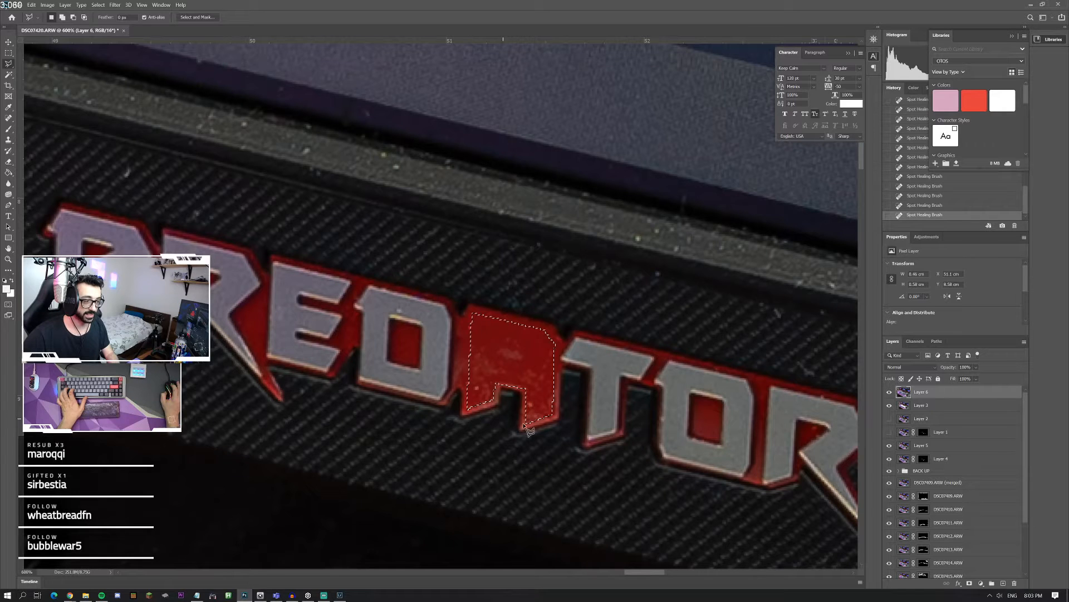
Step: Subtract the small inner opening of the letter A from the selection
left_click(498, 353)
left_click(508, 348)
left_click(522, 351)
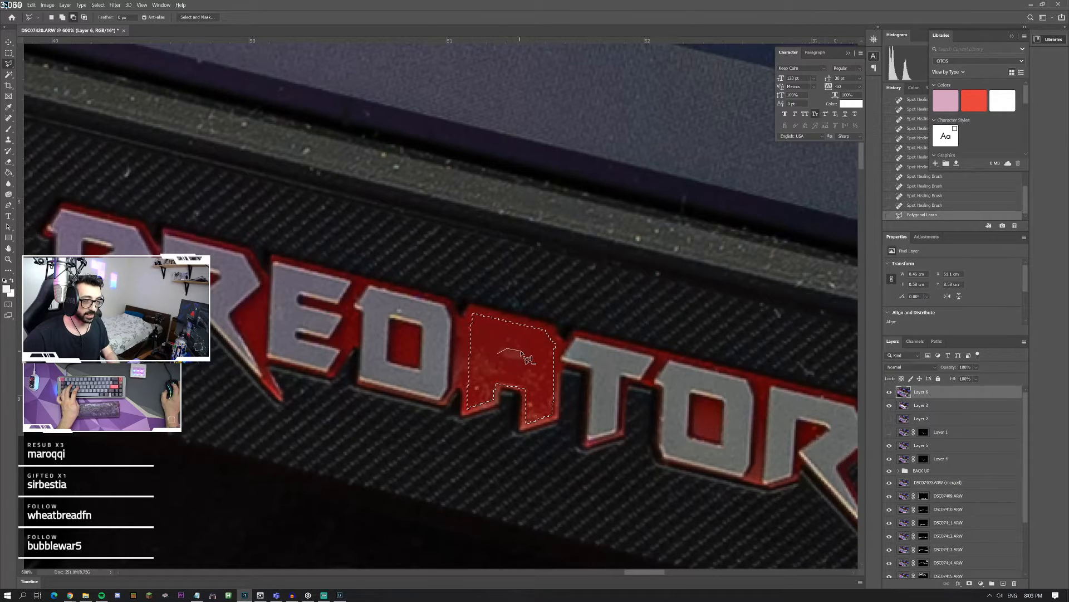
left_click(524, 360)
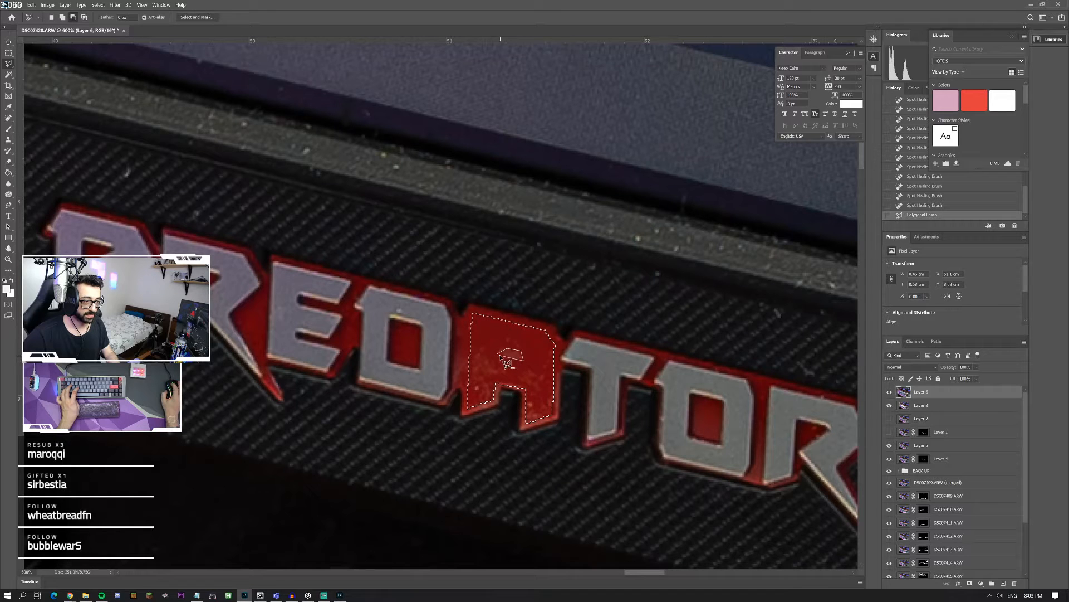
left_click(499, 355)
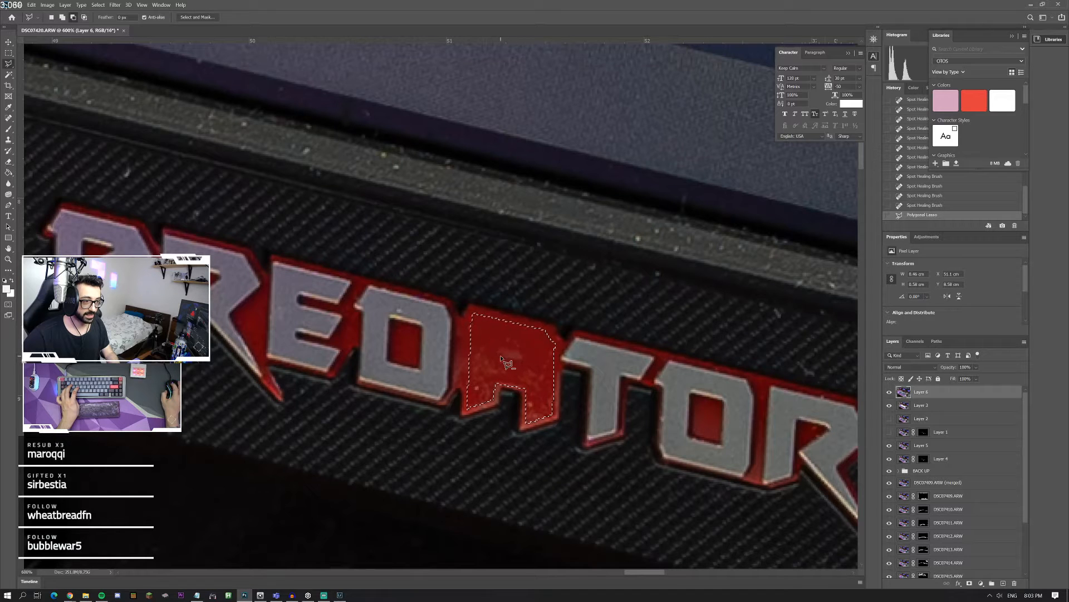
Step: Add a new layer and fill the A selection with the grey sampled from the neighbouring letter E
left_click(1003, 583)
left_click(8, 172)
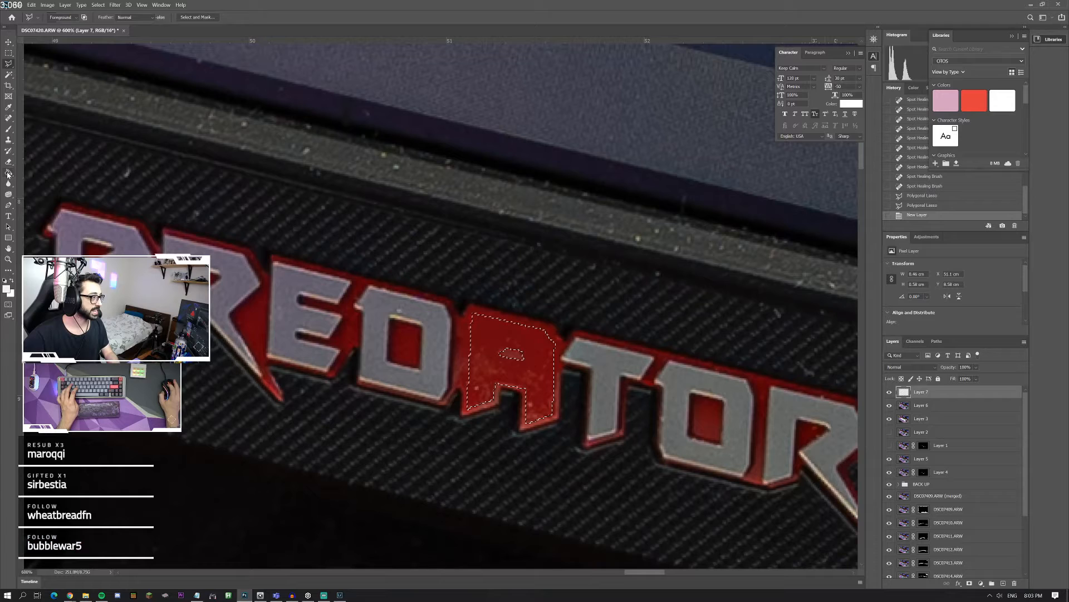
left_click(286, 288, "alt")
left_click(554, 406)
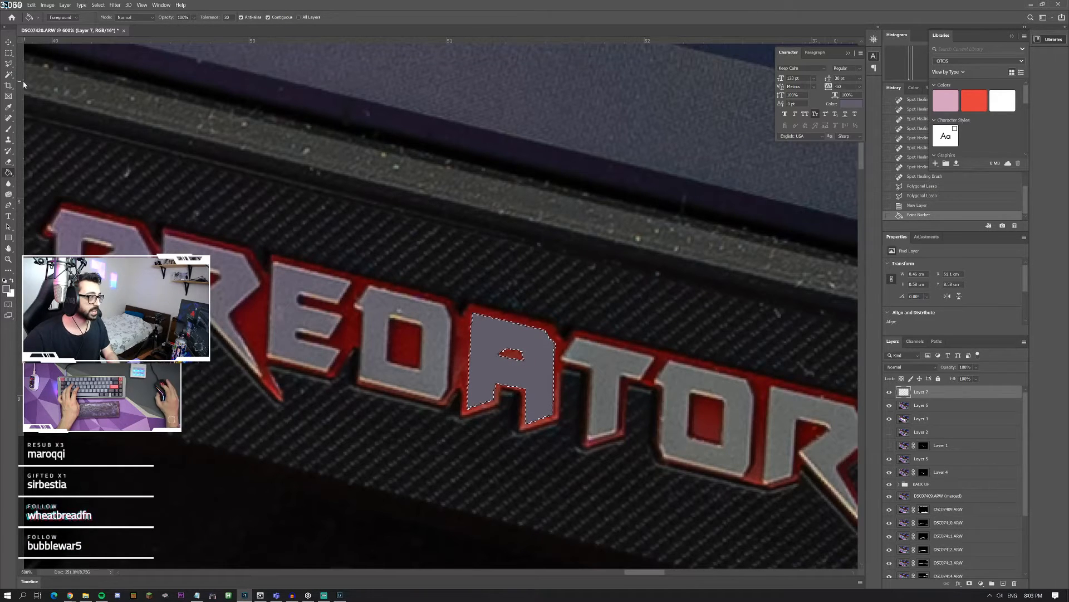
Step: Try to clone the grey surface of the neighbouring letter onto the A with a soft Clone Stamp brush, and undo the stroke
left_click(9, 140)
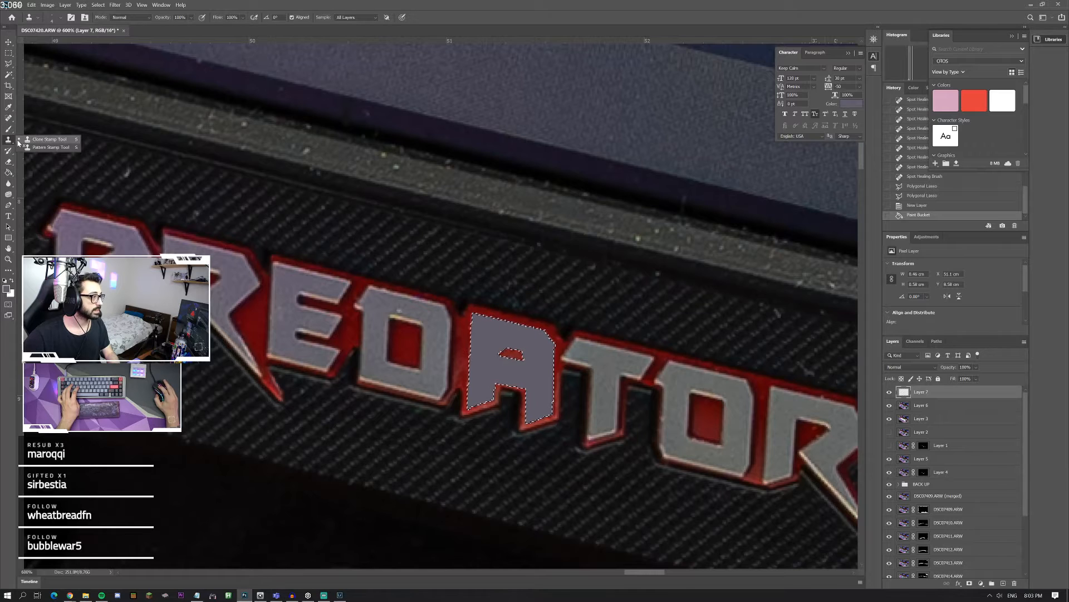
left_click(467, 335)
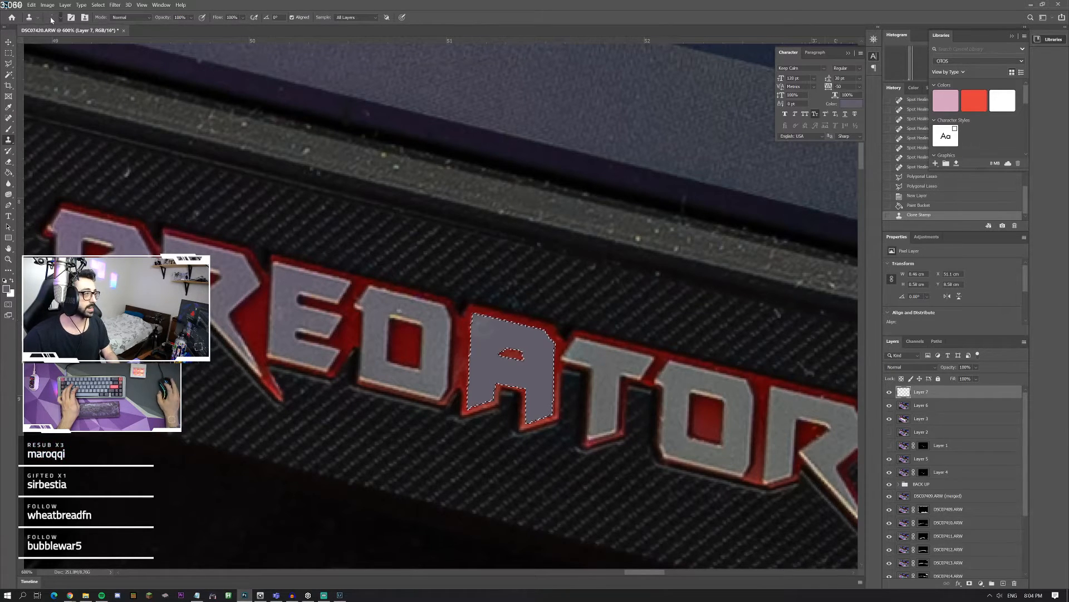
left_click(51, 19)
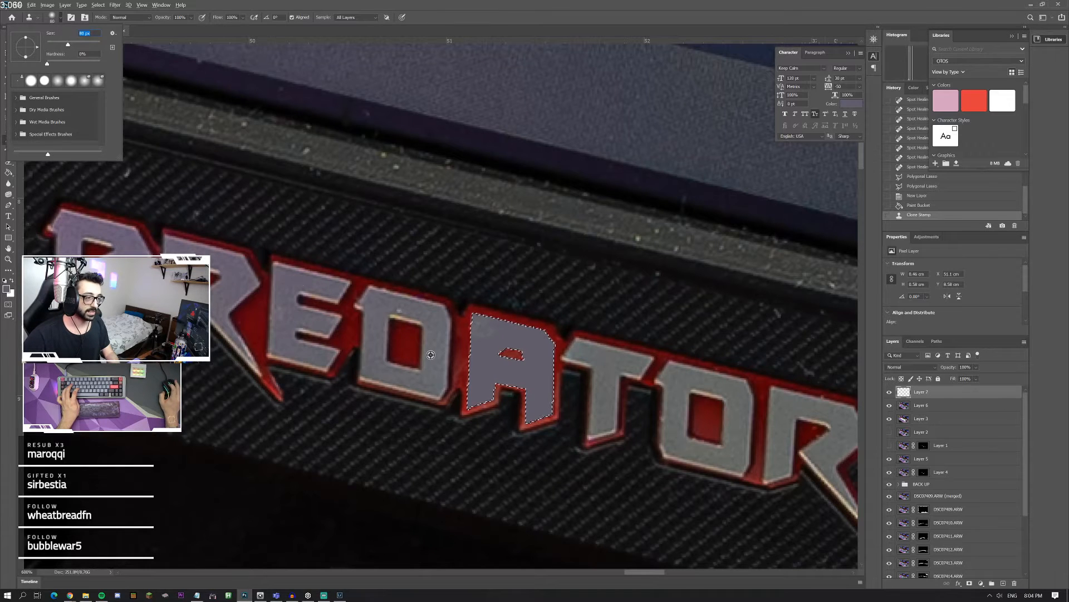
key("Return")
left_click(58, 20)
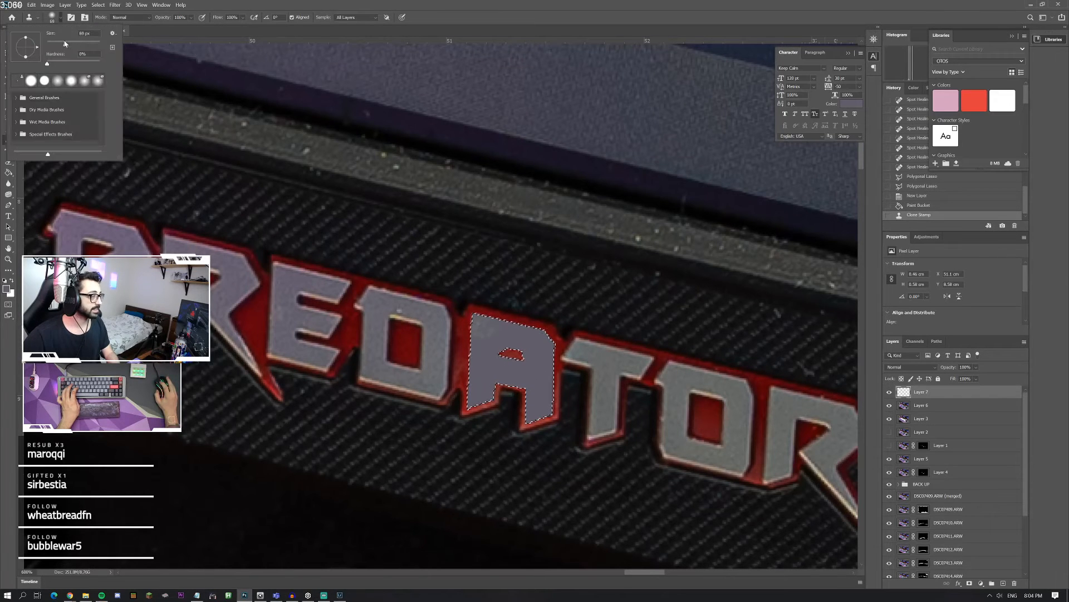
key("Return")
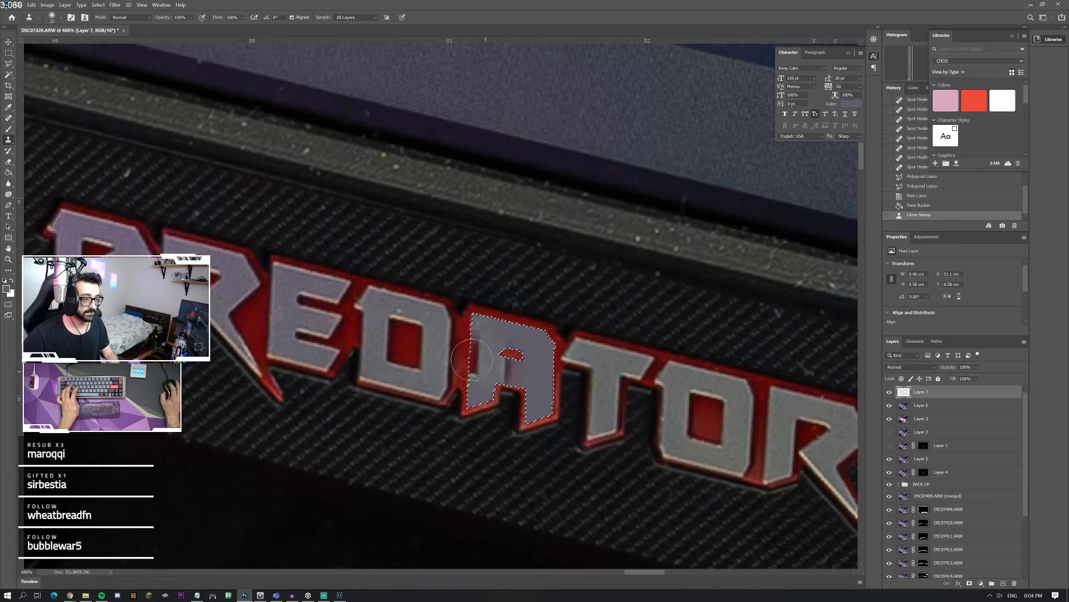
left_click_drag(472, 359, 481, 387)
key("ctrl+z")
Step: Clone the grey surface of the letter D onto the A's left leg and upper middle with a smaller, harder brush
left_click(54, 19)
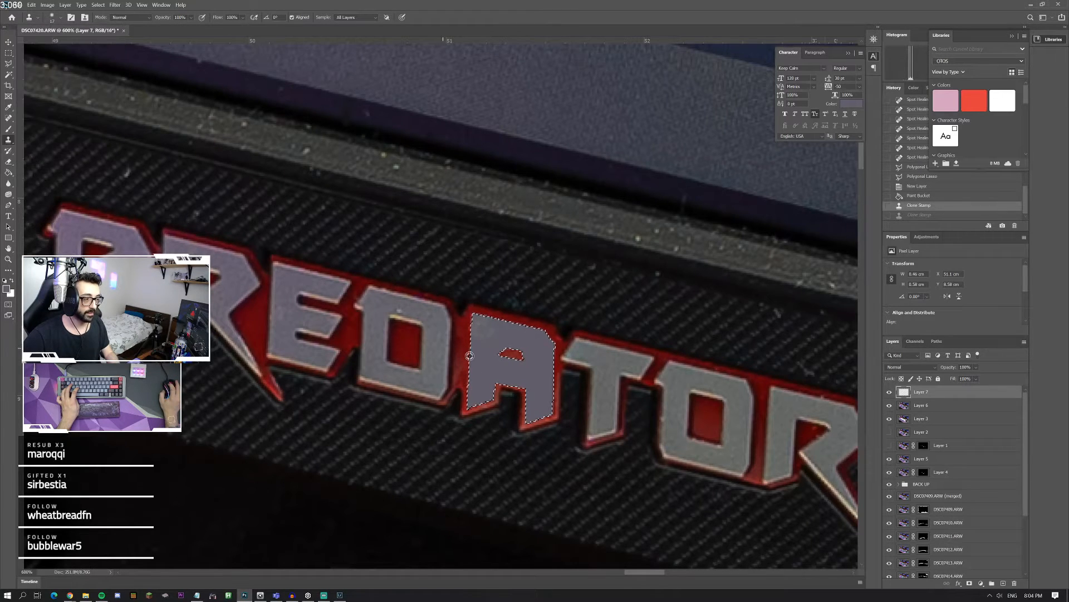
key("Return")
left_click(435, 349, "alt")
left_click_drag(482, 357, 479, 384)
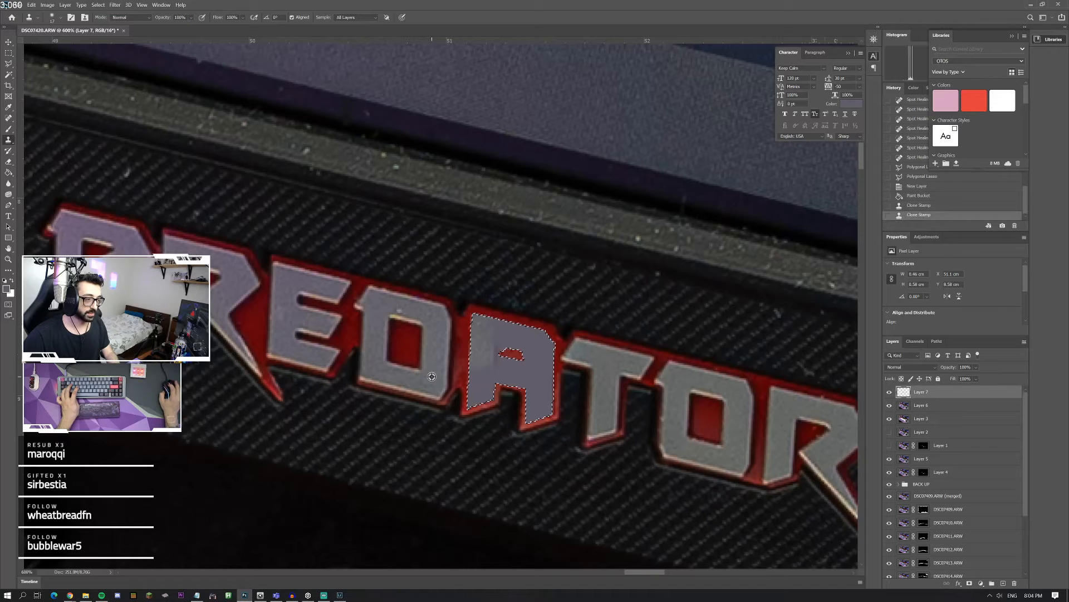
left_click(56, 19)
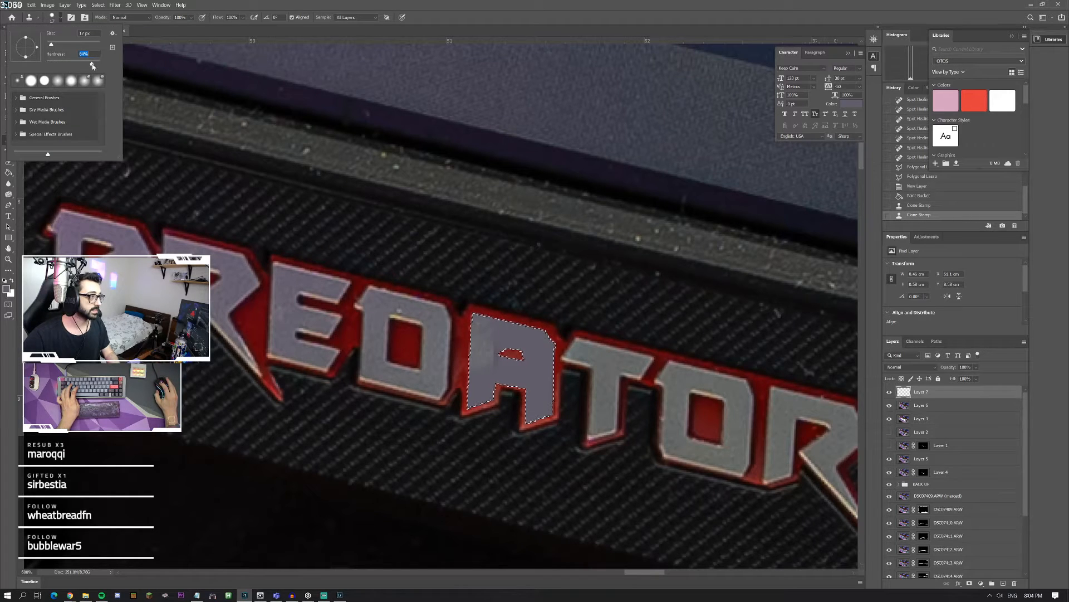
left_click(434, 349, "alt")
mouse_move(501, 362)
left_mouse_down()
mouse_move(499, 330)
mouse_move(522, 338)
mouse_move(503, 340)
mouse_move(463, 313)
mouse_move(482, 331)
mouse_move(475, 323)
mouse_move(509, 329)
left_mouse_up()
Step: Clone the grey texture of the T's crossbar across the upper part of the A, and undo the last stroke
left_click(614, 362, "alt")
left_click(621, 360, "alt")
left_click(592, 358, "alt")
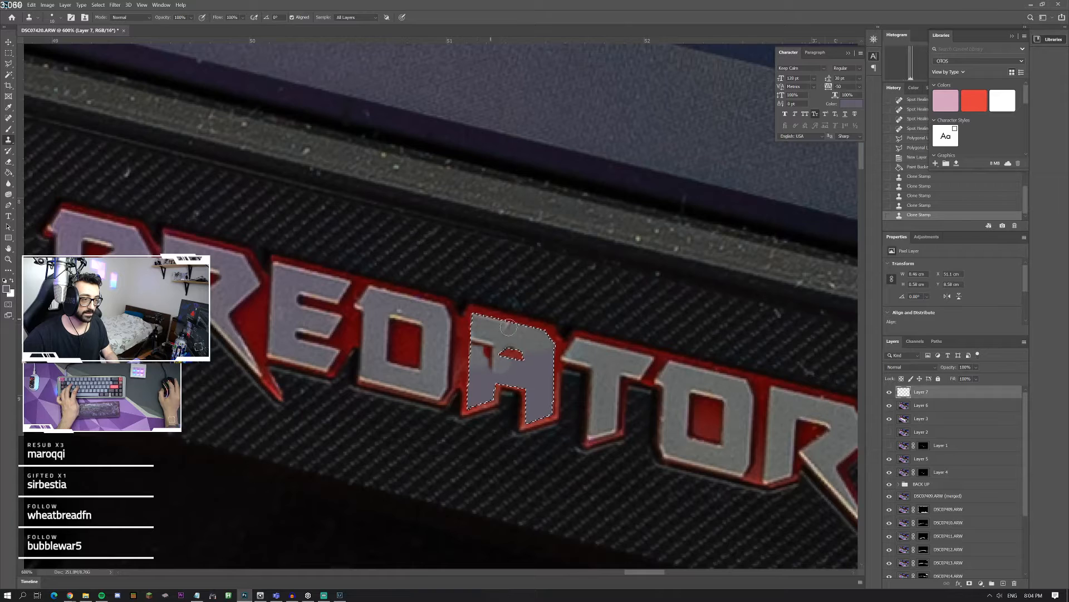
left_click(615, 358, "alt")
left_click(512, 328)
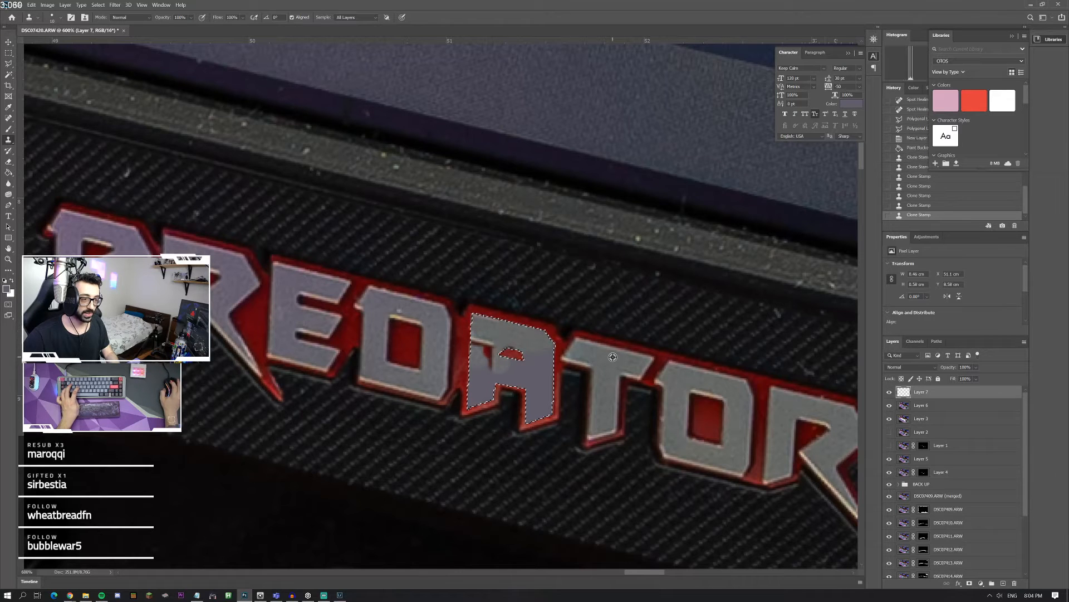
key("ctrl+z")
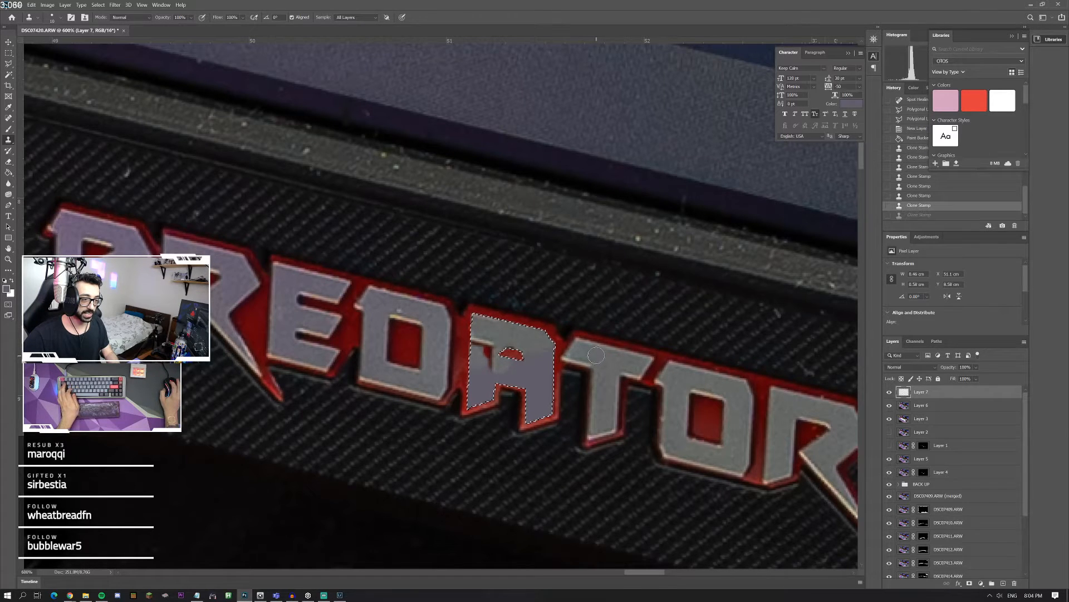
Step: Try to clone the T's stem surface onto the A beside its inner opening
left_click(605, 387, "alt")
left_click(551, 365)
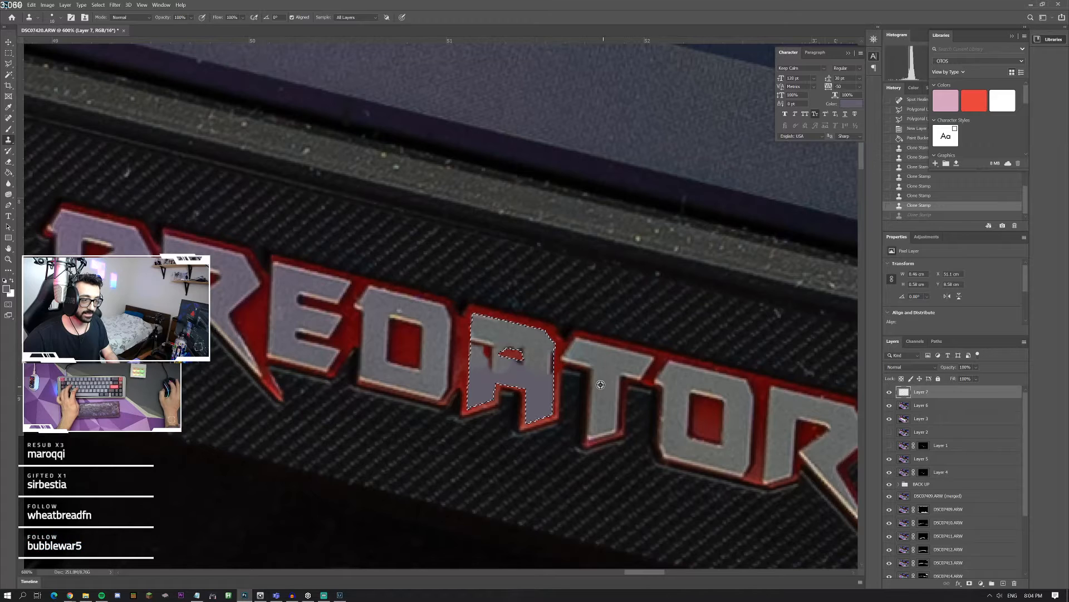
key("ctrl+z")
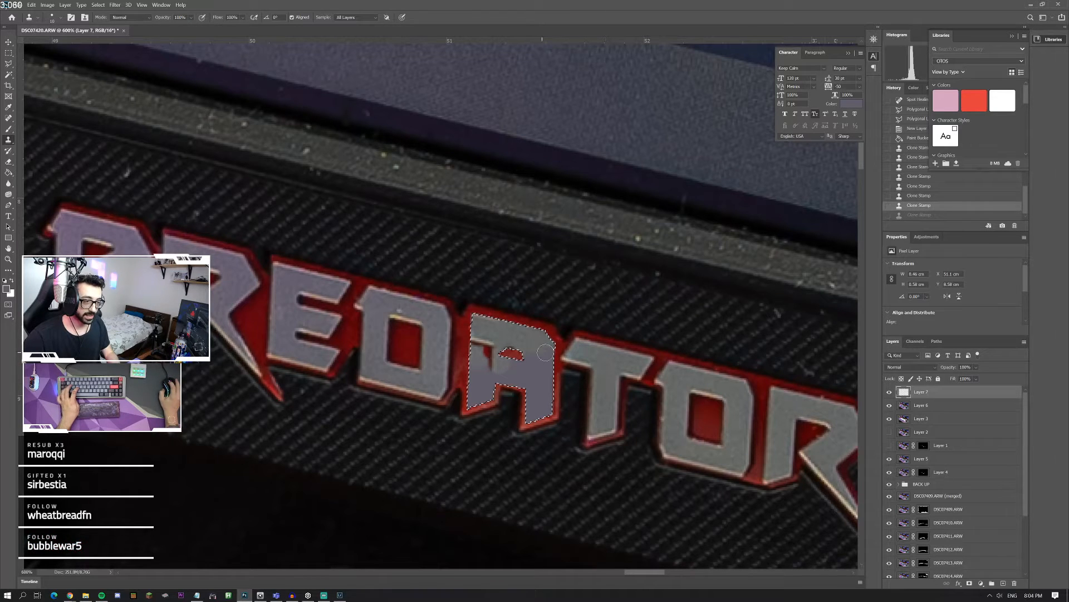
left_click(539, 358)
left_click(609, 392, "alt")
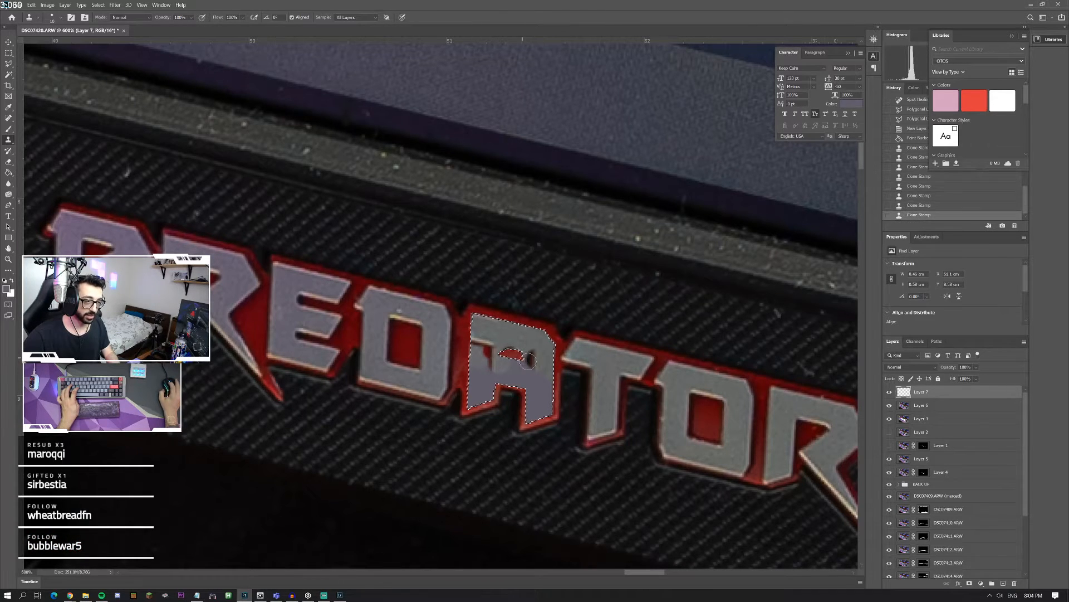
left_click(535, 357)
left_click(606, 388, "alt")
left_click(547, 359)
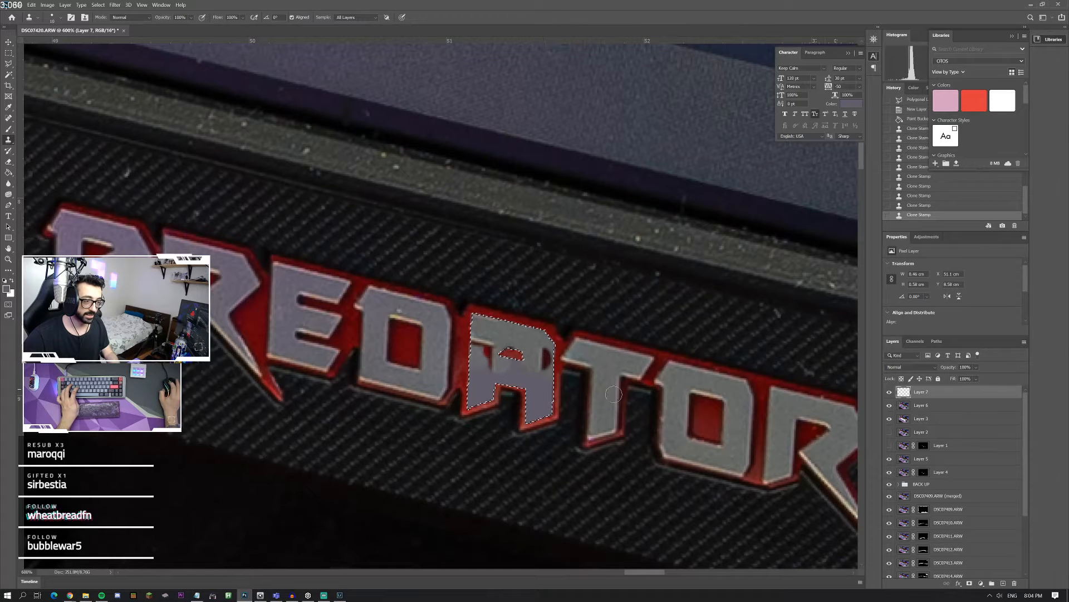
Step: Clone the grey surface of the T's stem down the A's right leg, undoing and resampling for uneven strokes
left_click(619, 396, "alt")
left_click(547, 358)
key("ctrl+z")
left_click(604, 388, "alt")
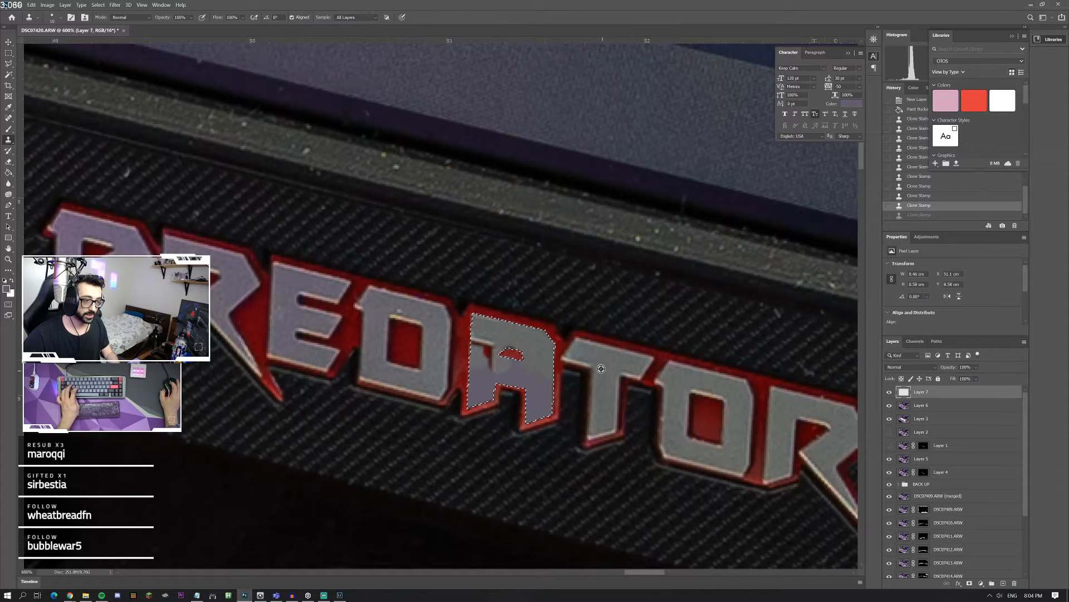
key("ctrl+shift+z")
left_click(535, 383)
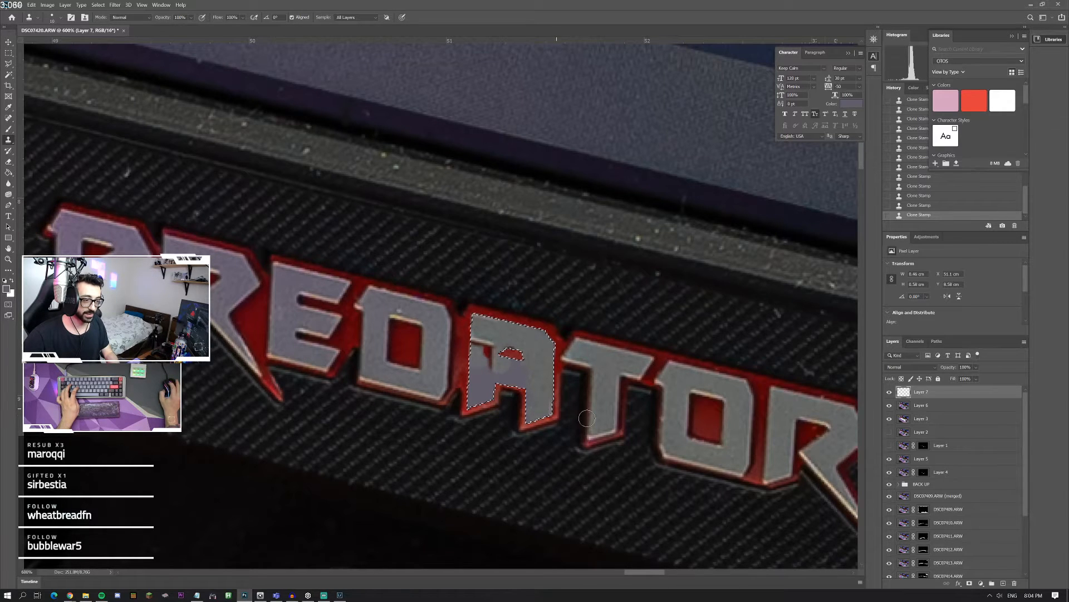
key("ctrl+z")
key("ctrl+z")
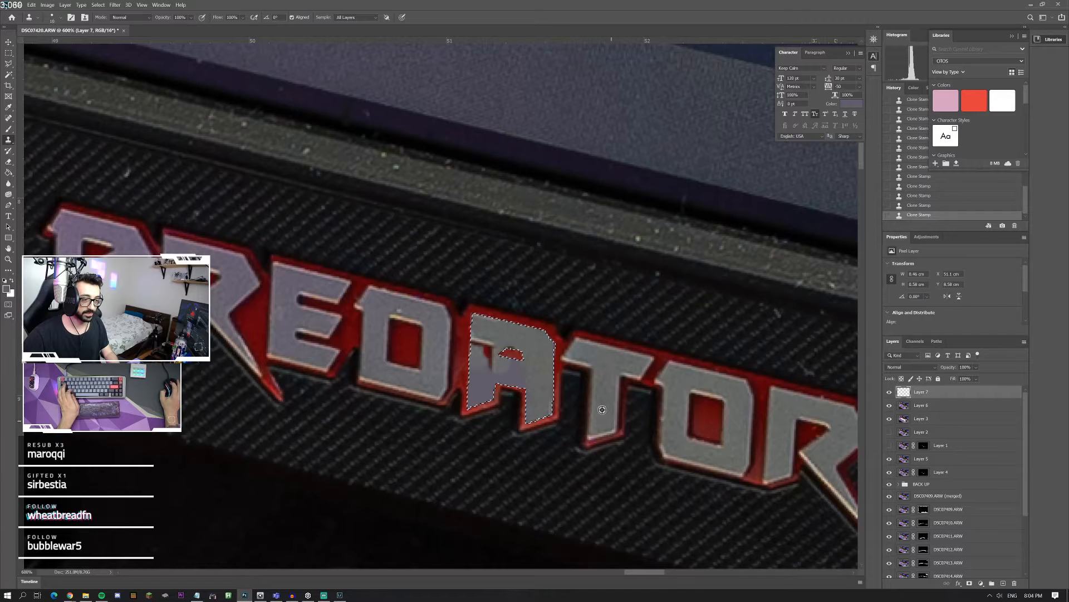
left_click(602, 399)
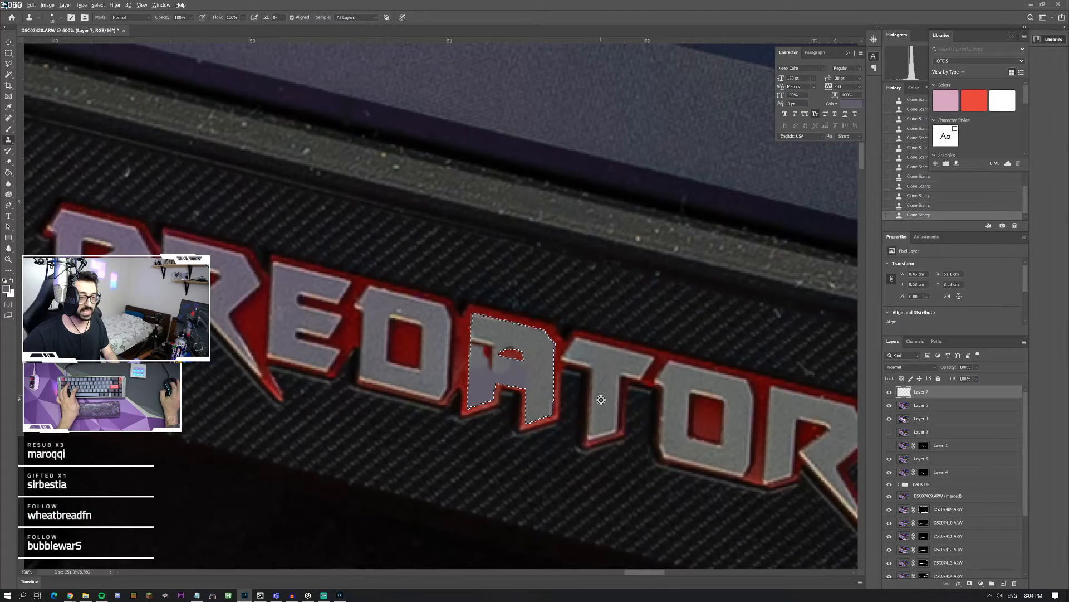
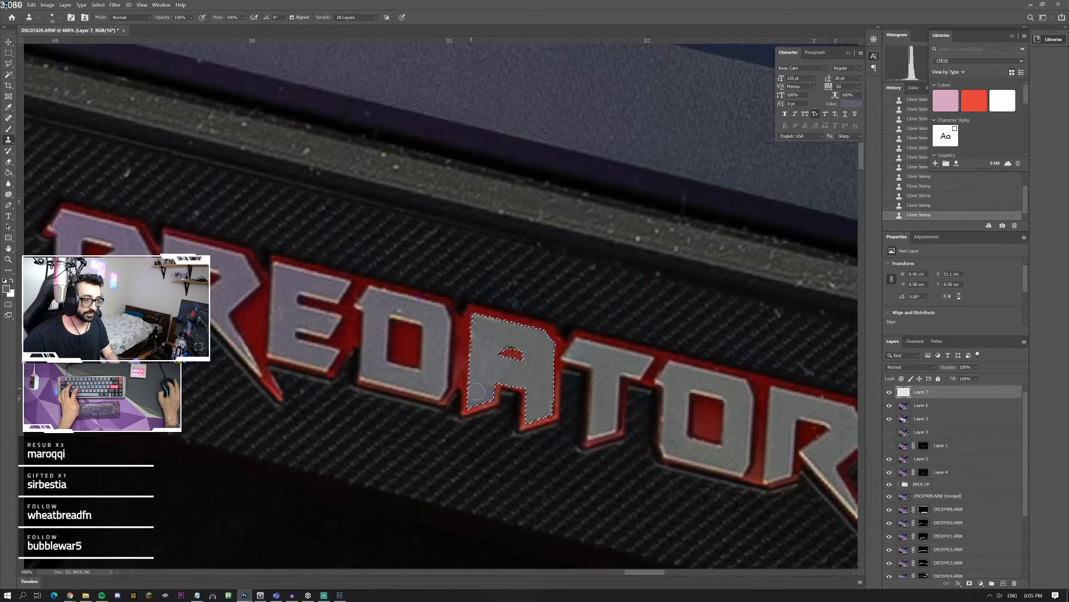
Step: Clone the D's grey surface onto the foot of the A's left leg, and preview the letter without its selection
left_click(440, 391, "alt")
left_click_drag(489, 393, 477, 400)
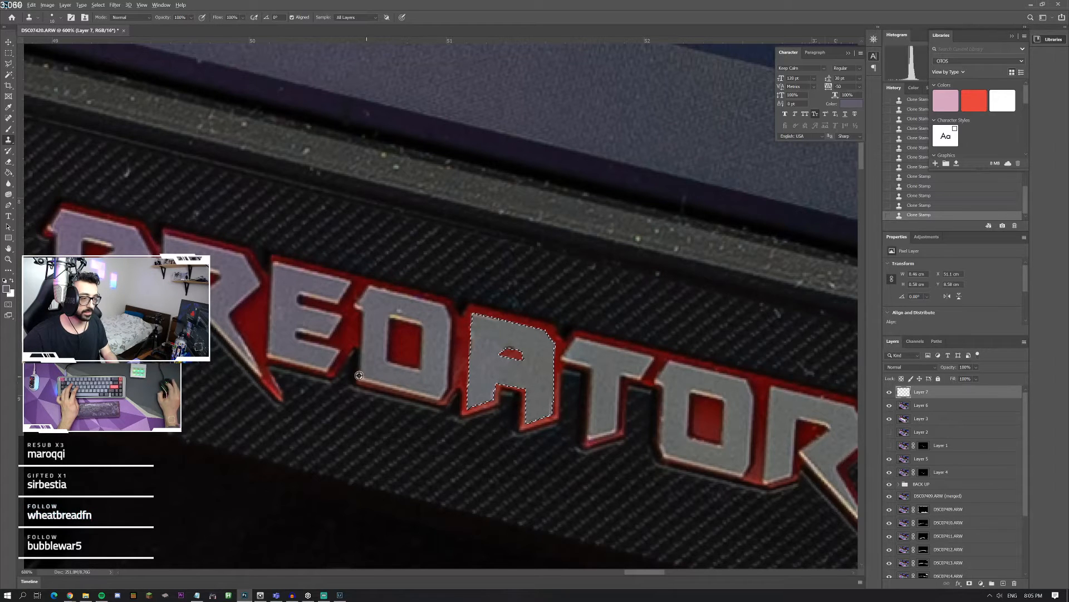
left_click(8, 54)
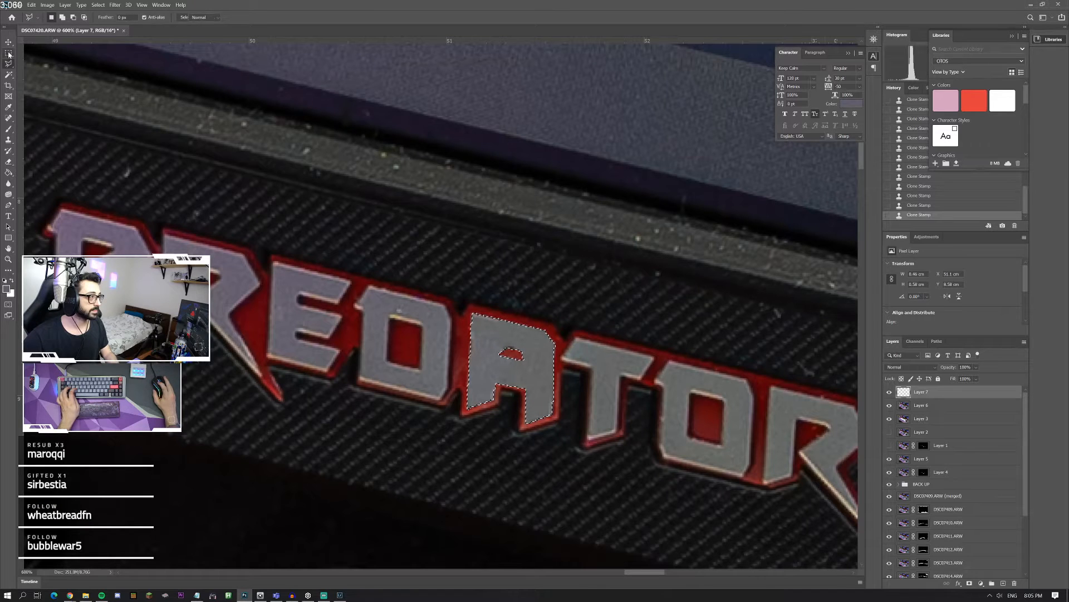
left_click(678, 419)
key("ctrl+z")
key("s")
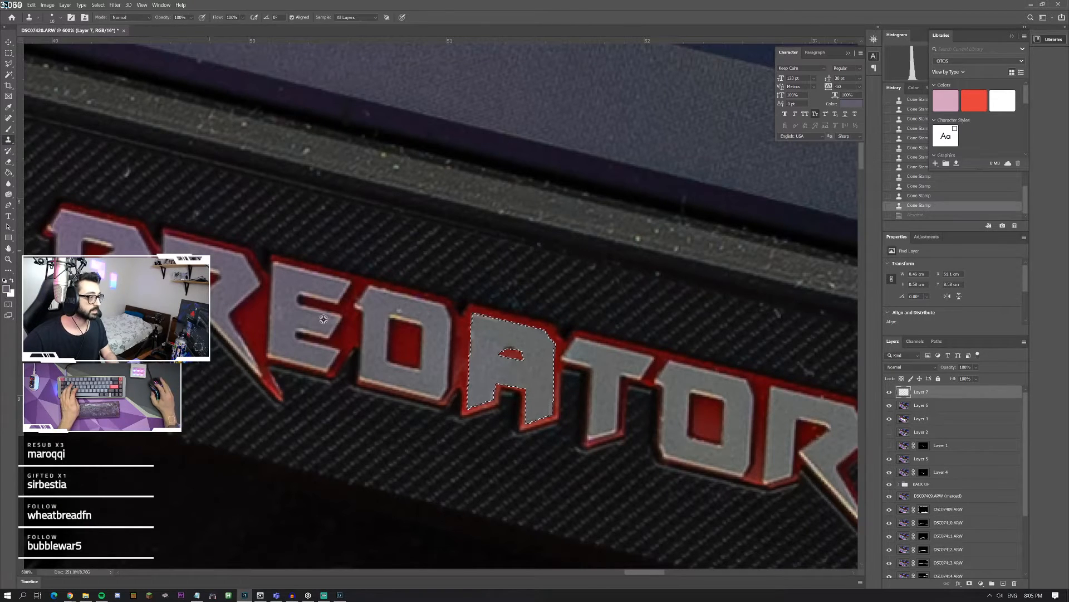
Step: Clone the E's grey surface onto the A's upper left edge, comparing the last stroke with undo and redo
mouse_move(470, 342)
left_mouse_down()
mouse_move(471, 354)
mouse_move(468, 331)
left_mouse_up()
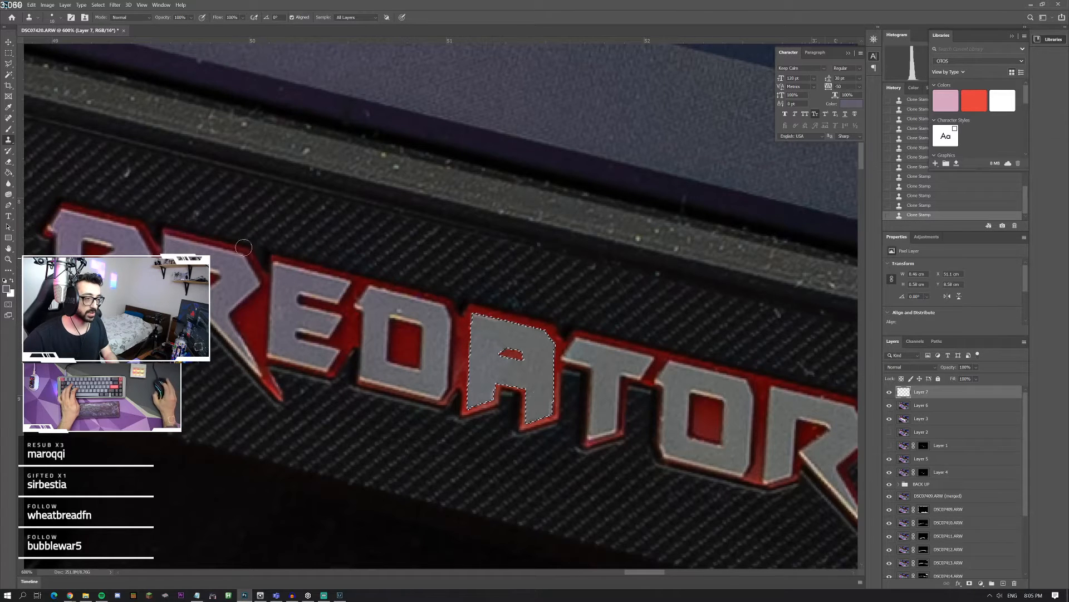
left_click(396, 297, "alt")
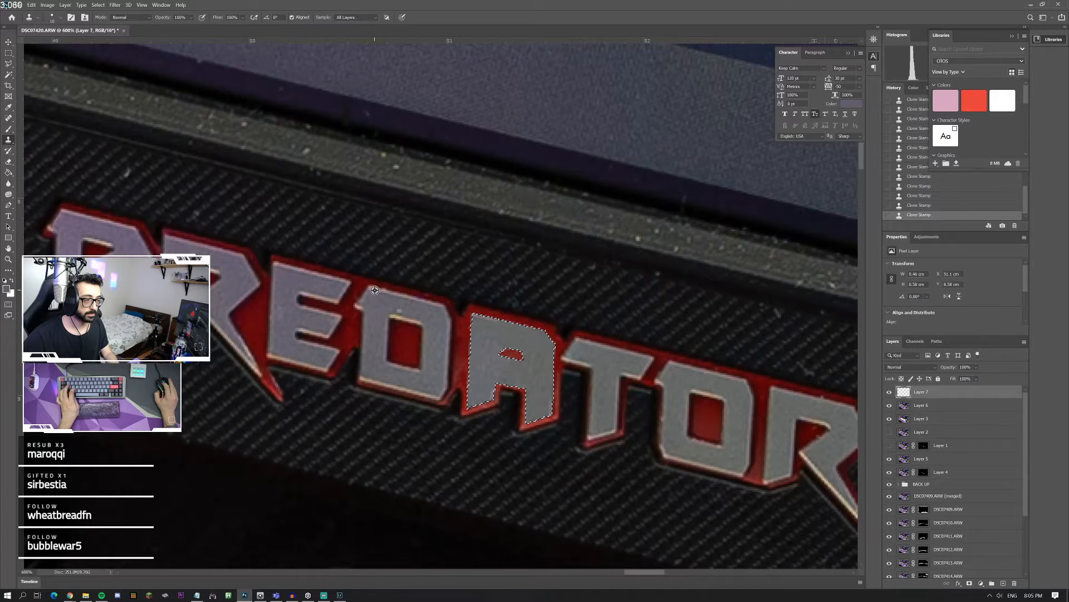
key("ctrl+z")
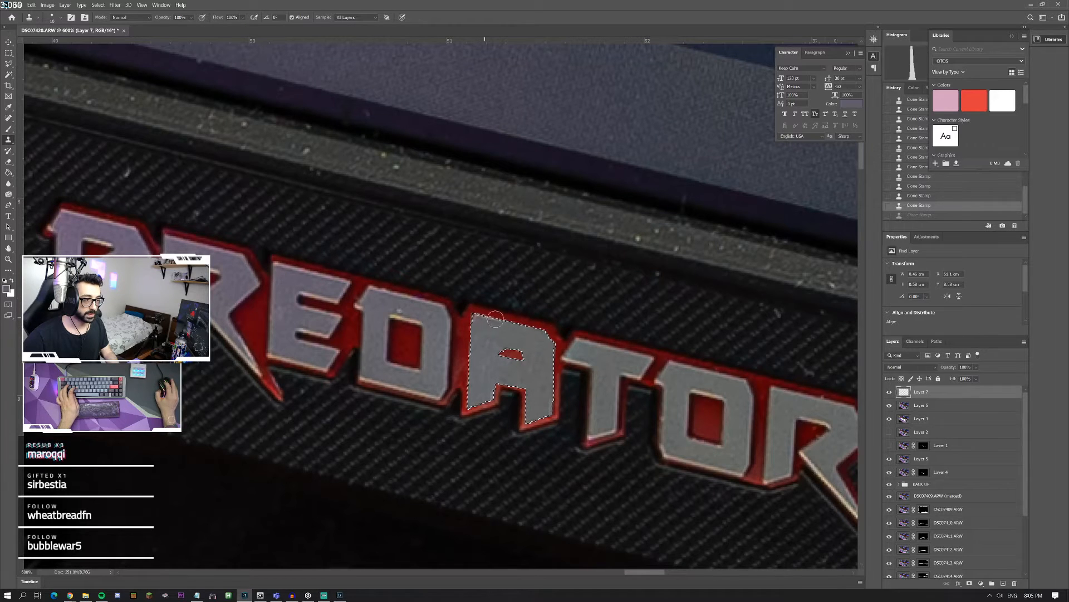
key("ctrl+shift+z")
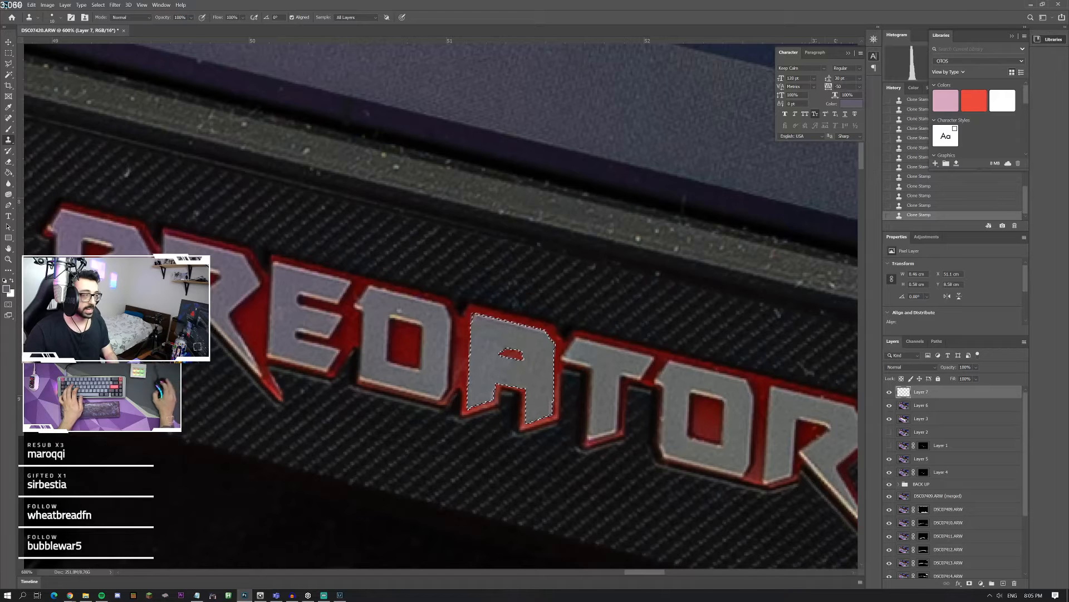
Step: Set the Brush to 15 px at 100% hardness, sample the R's light edge colour, and undo the last trial stroke
left_click(8, 129)
left_click(61, 18)
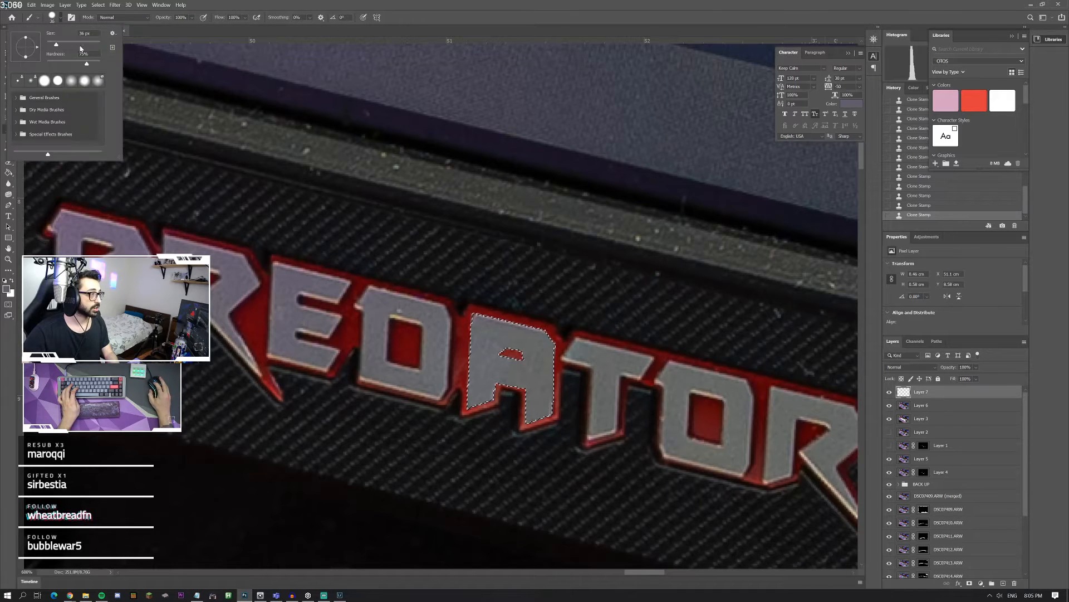
left_click_drag(99, 64, 117, 63)
left_click_drag(55, 45, 51, 45)
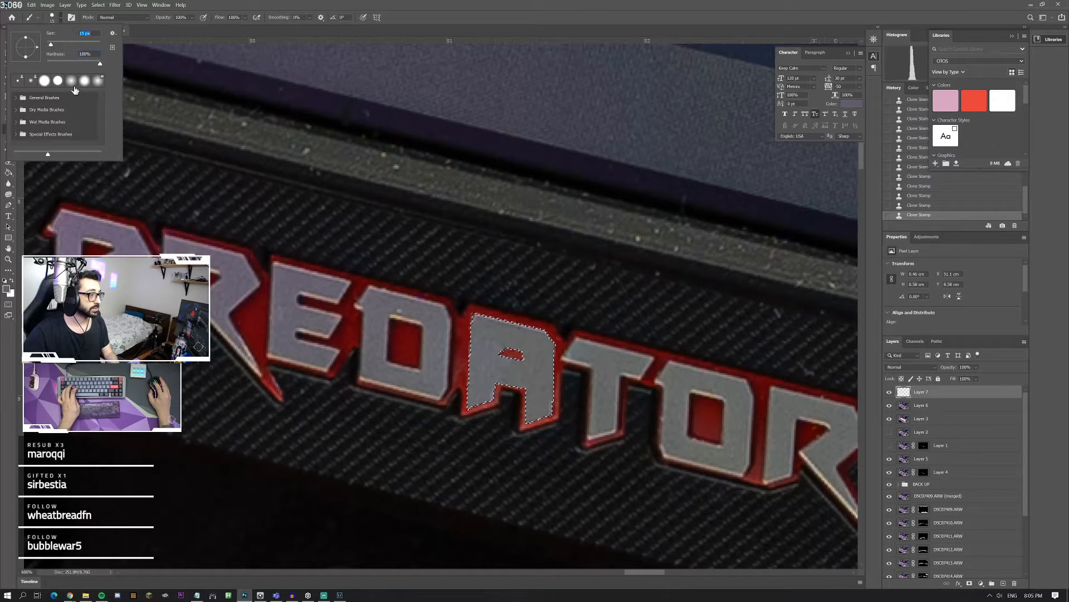
left_click(215, 323, "alt")
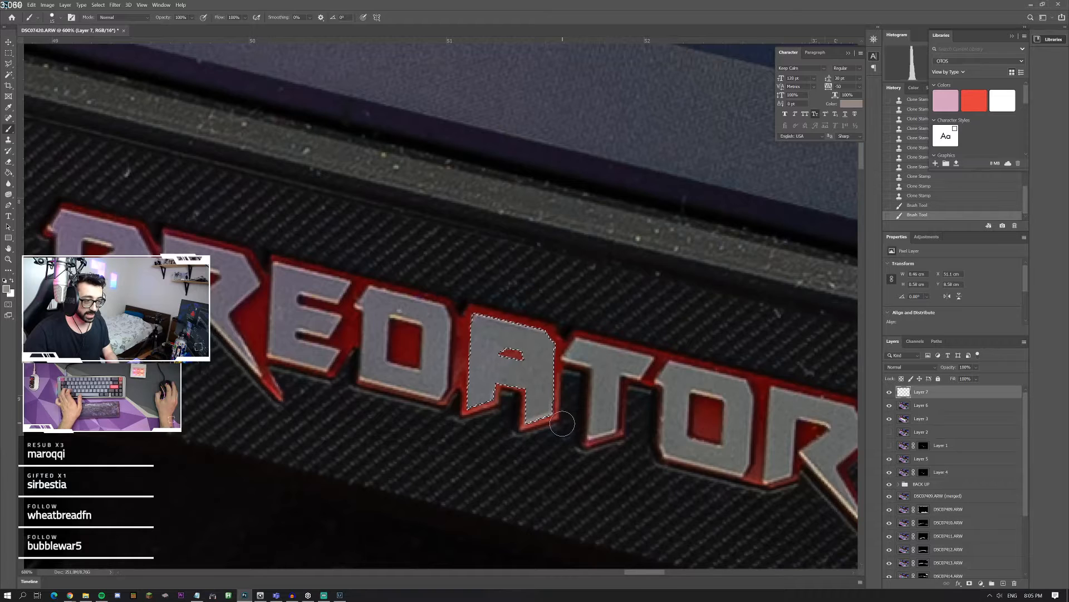
key("ctrl+z")
Step: Paint thin light highlights along the A's bottom, top and inner-opening edges with a 7 px brush
left_click(61, 17)
left_click_drag(52, 45, 49, 45)
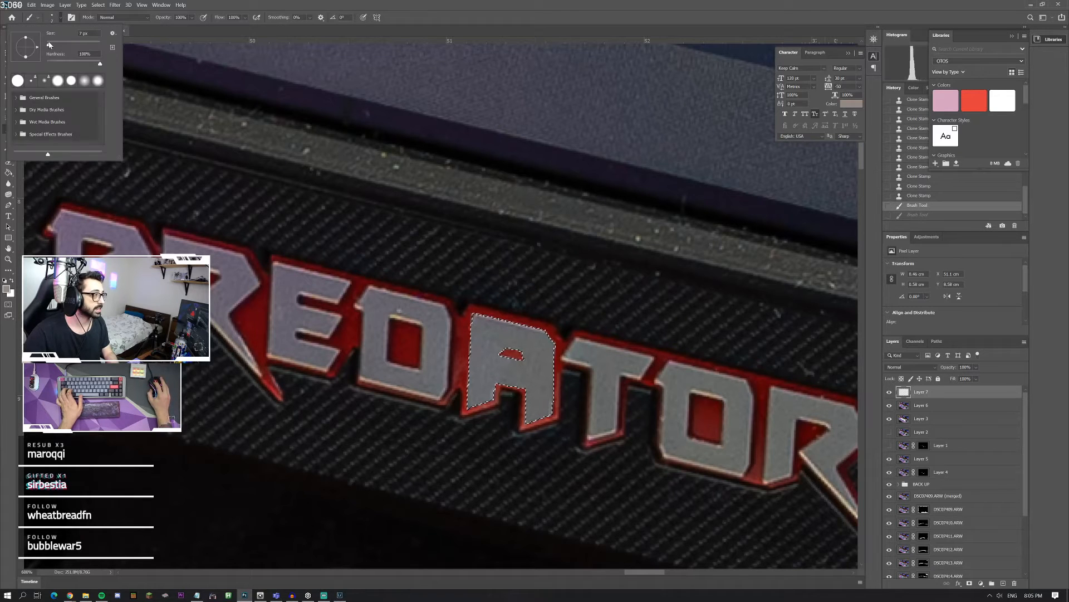
left_click(525, 430)
left_click_drag(524, 430, 557, 418)
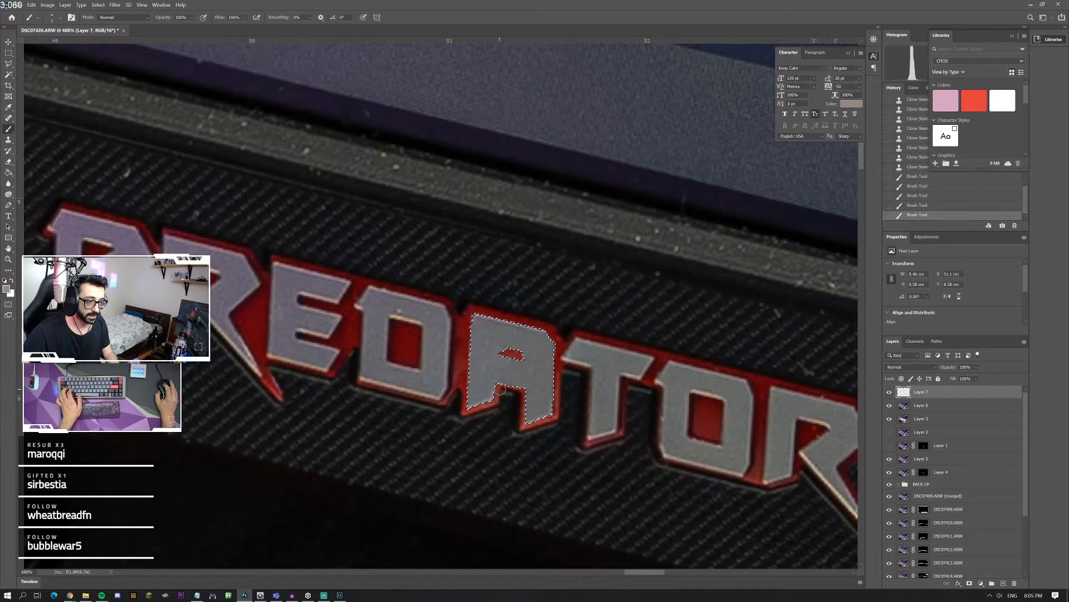
left_click_drag(475, 310, 563, 332)
left_click_drag(510, 357, 514, 369)
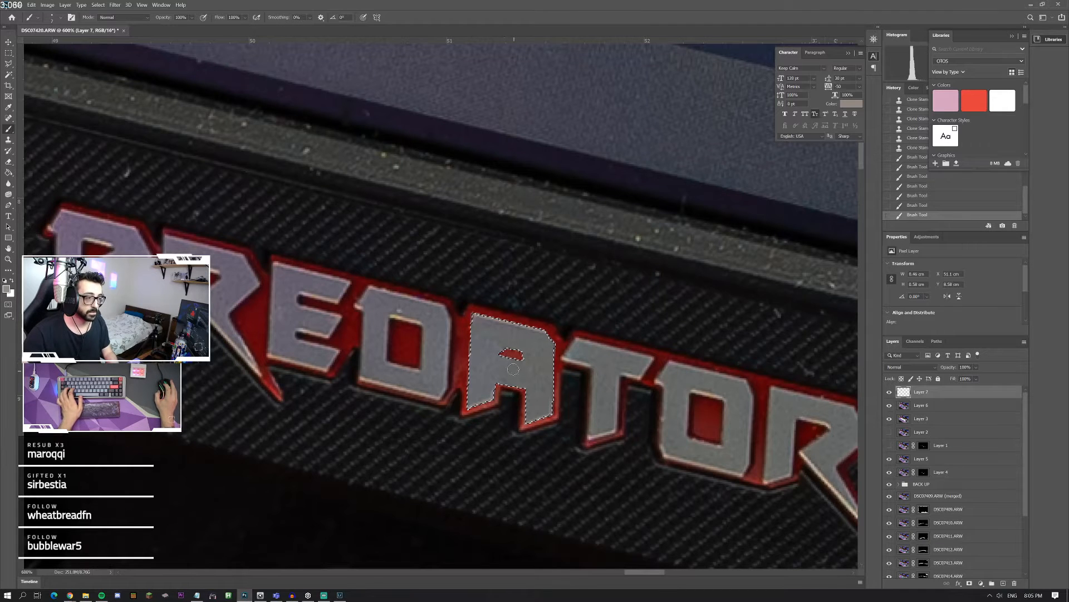
Step: Sample the tan rim inside the D, paint it along the A's inner opening with a finer brush, and clear the selection
left_click(49, 18)
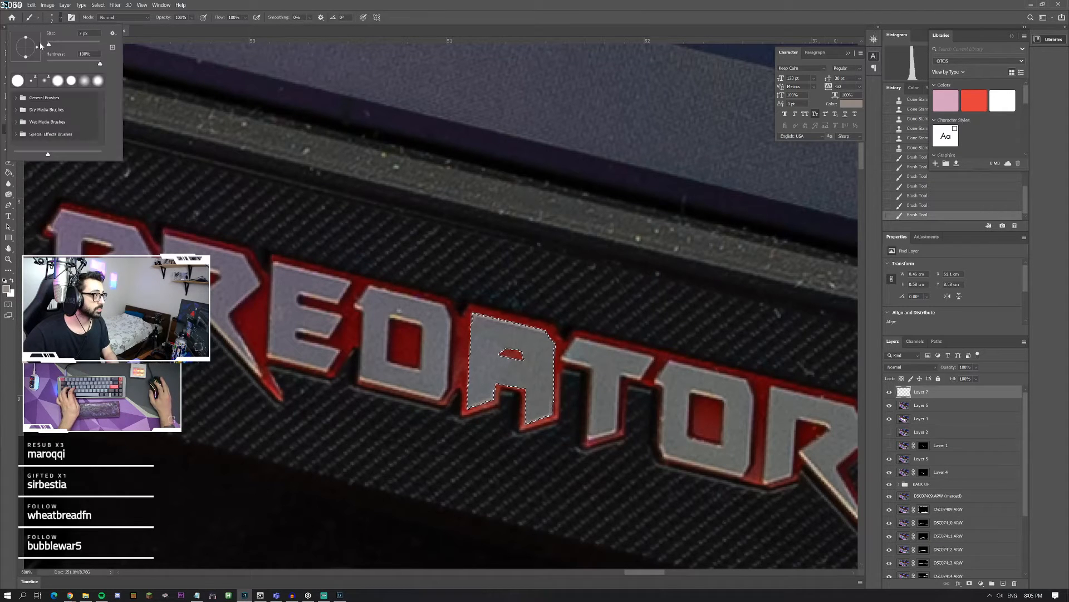
left_click(406, 313, "alt")
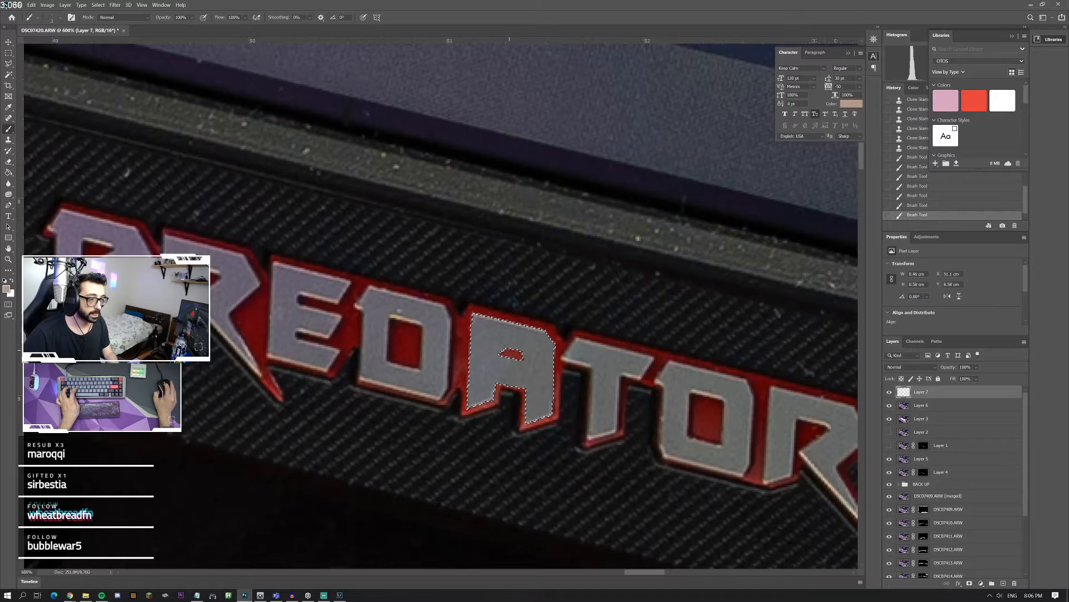
left_click_drag(511, 353, 519, 351)
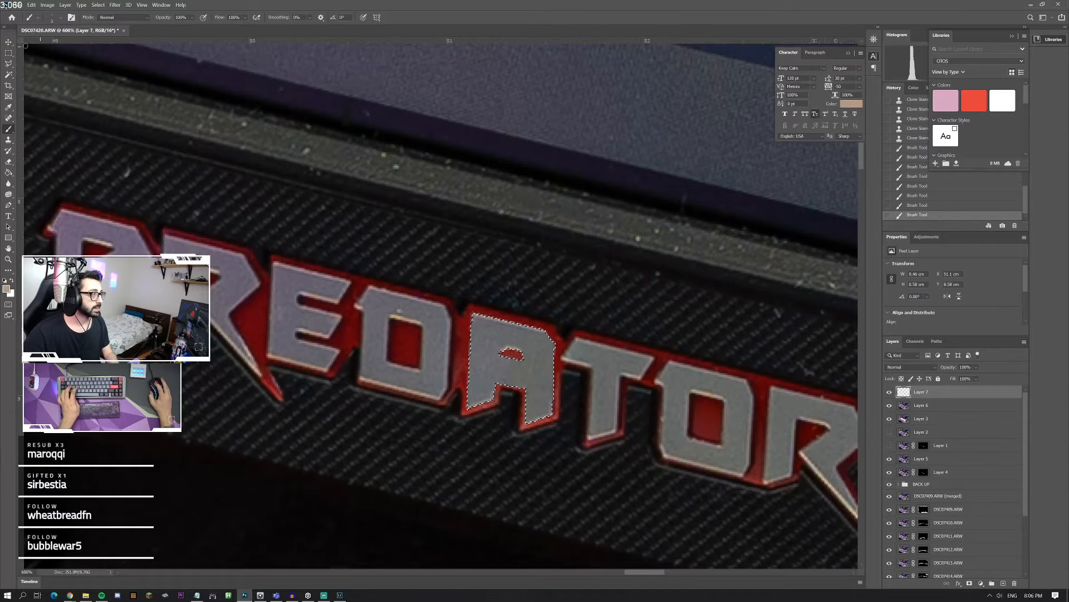
key("m")
key("ctrl+d")
Step: Add a black drop shadow to the layer holding the rebuilt A and adjust its opacity
right_click(904, 393)
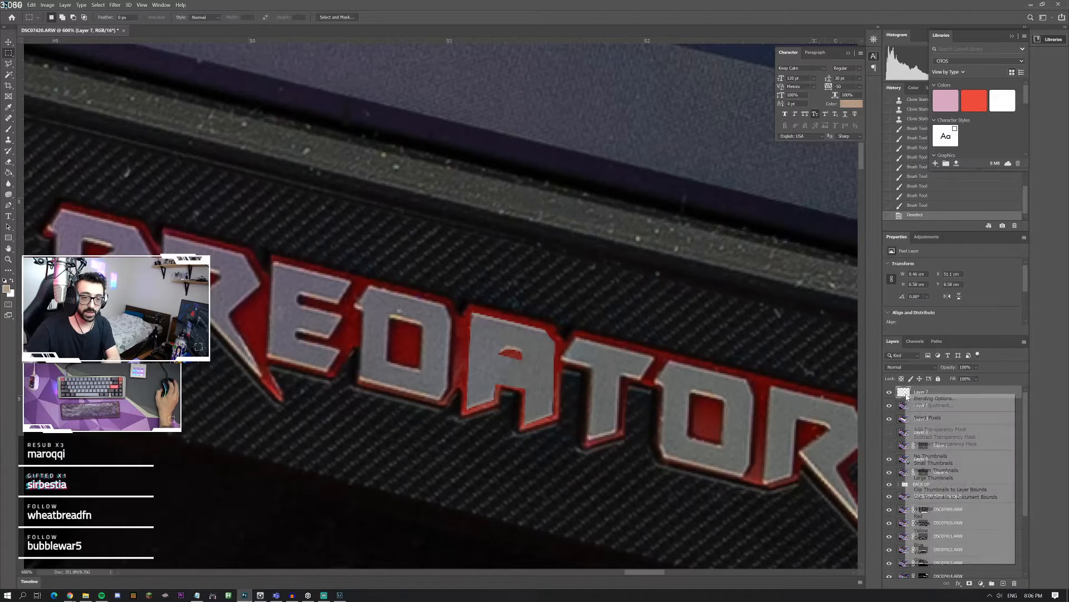
left_click(935, 397)
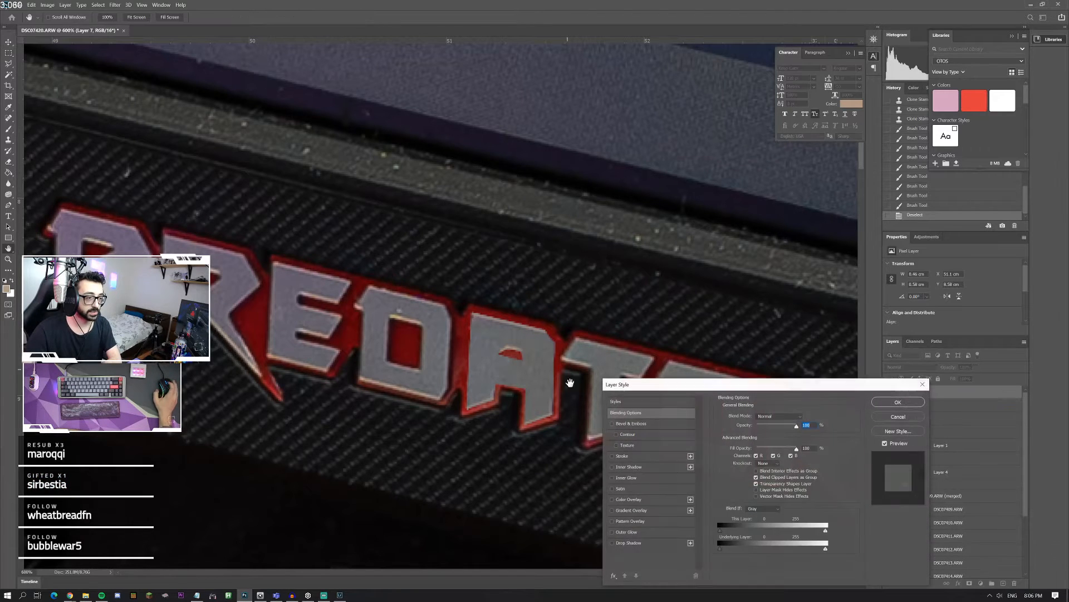
left_click(612, 543)
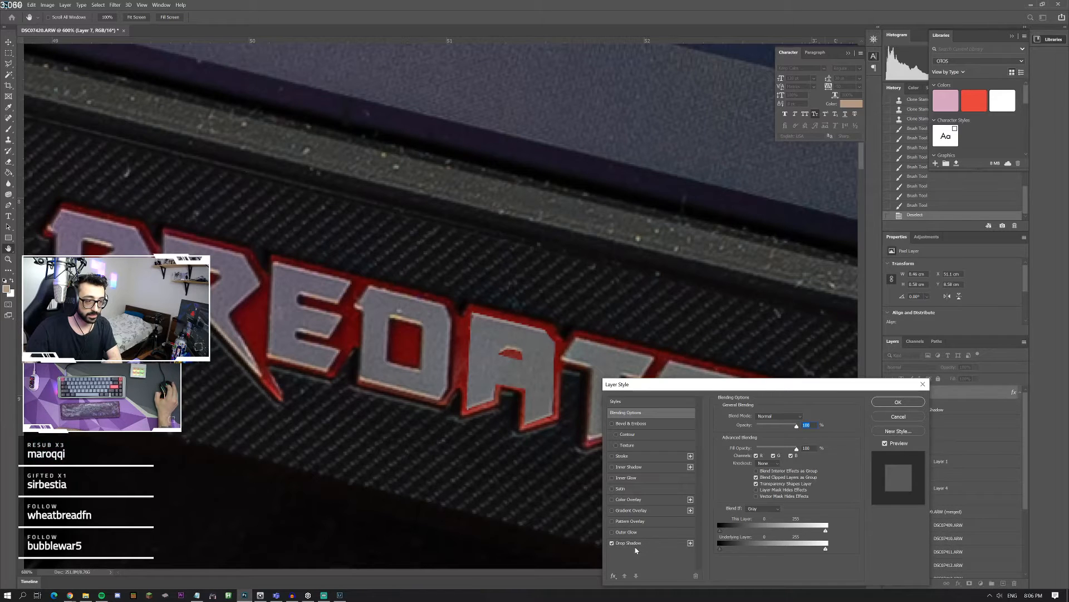
left_click(628, 543)
left_click_drag(765, 428, 770, 432)
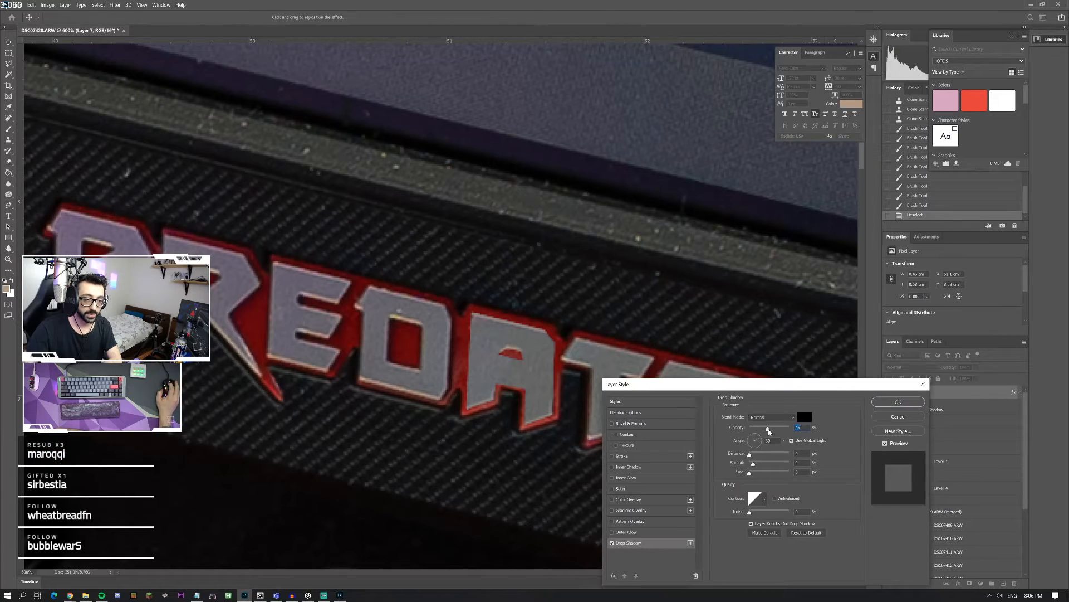
left_click_drag(791, 386, 744, 333)
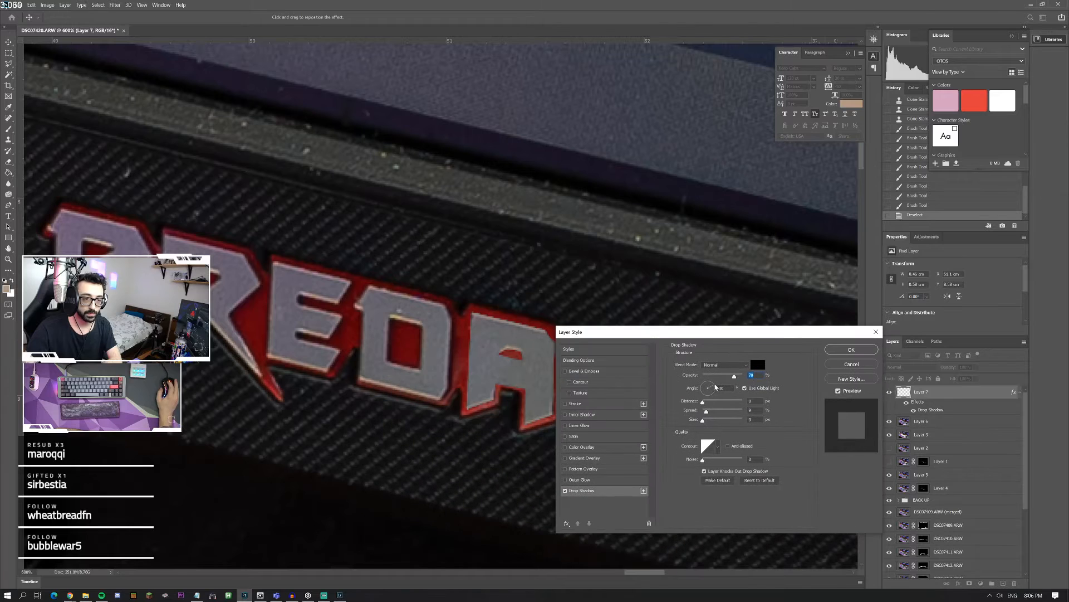
Step: Adjust the shadow's angle and spread, set opacity to 100%, distance to 4 px and size to 8 px, and apply the style
left_click(704, 421)
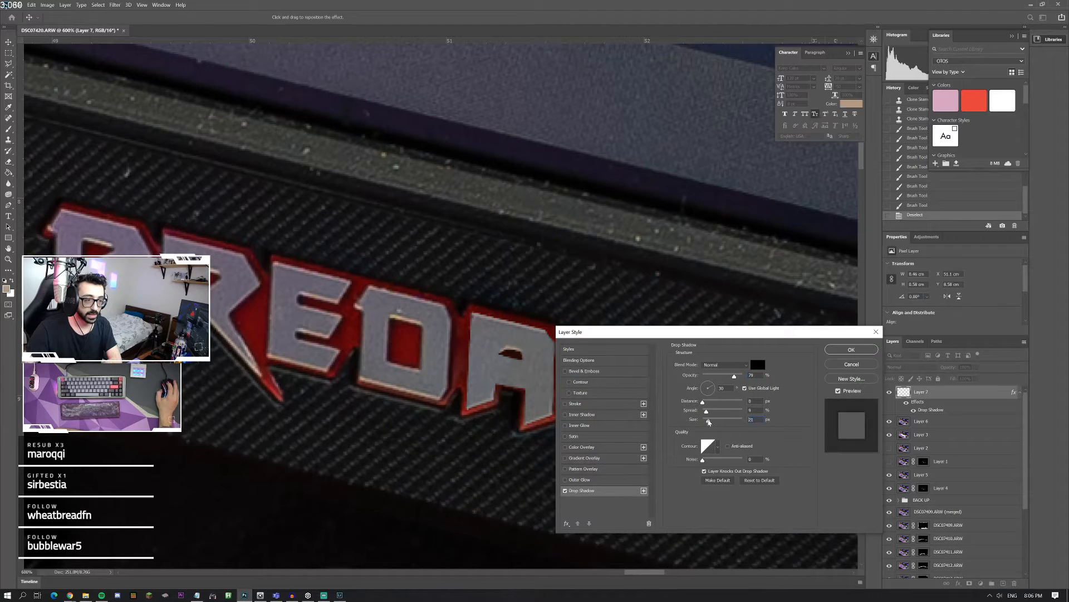
left_click_drag(704, 421, 705, 420)
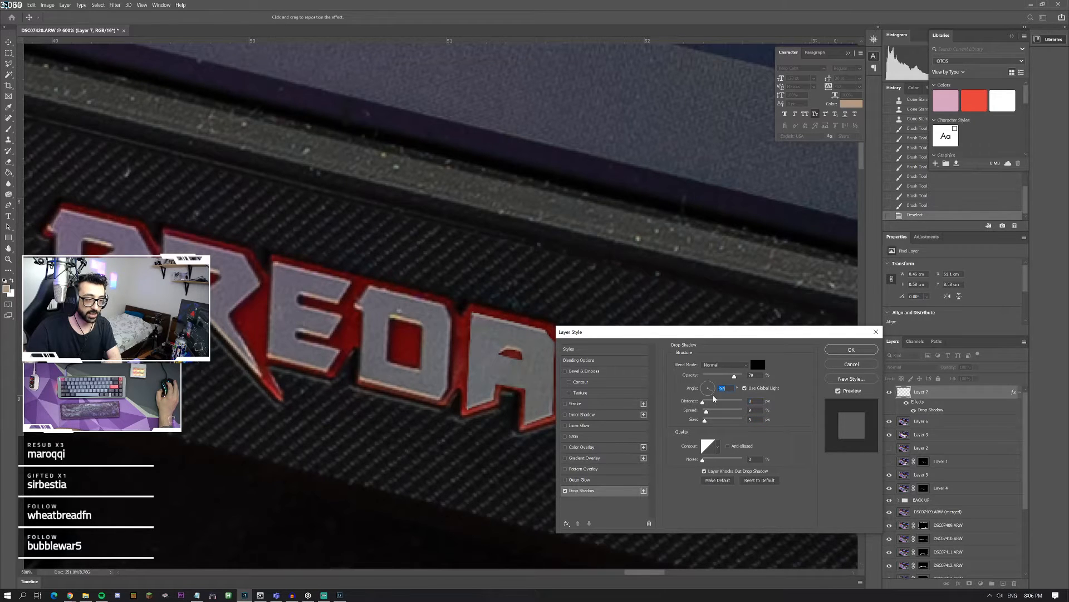
left_click_drag(715, 398, 702, 391)
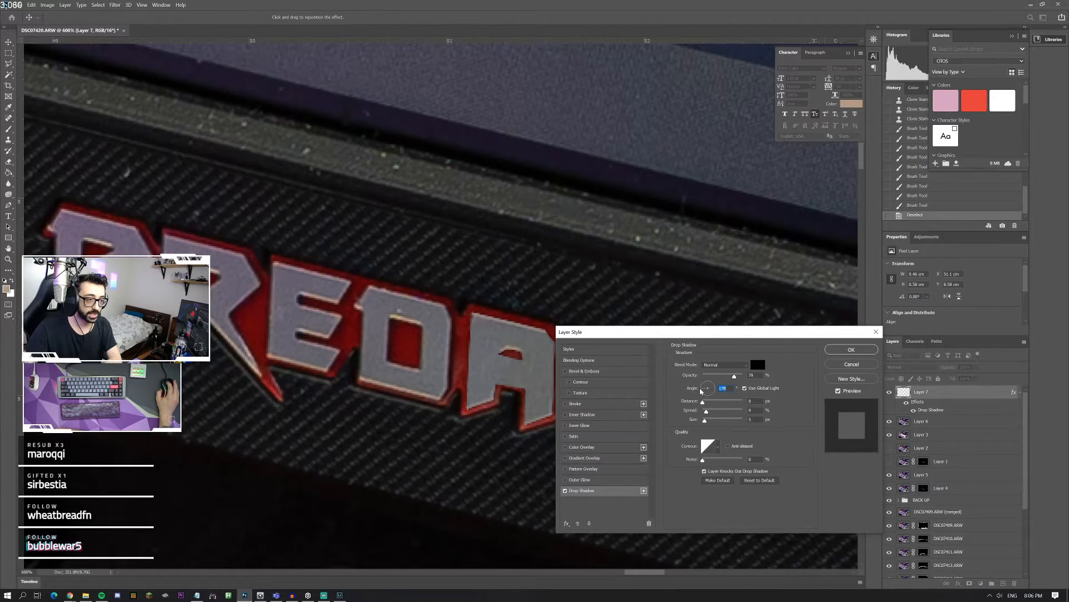
left_click_drag(704, 422, 709, 423)
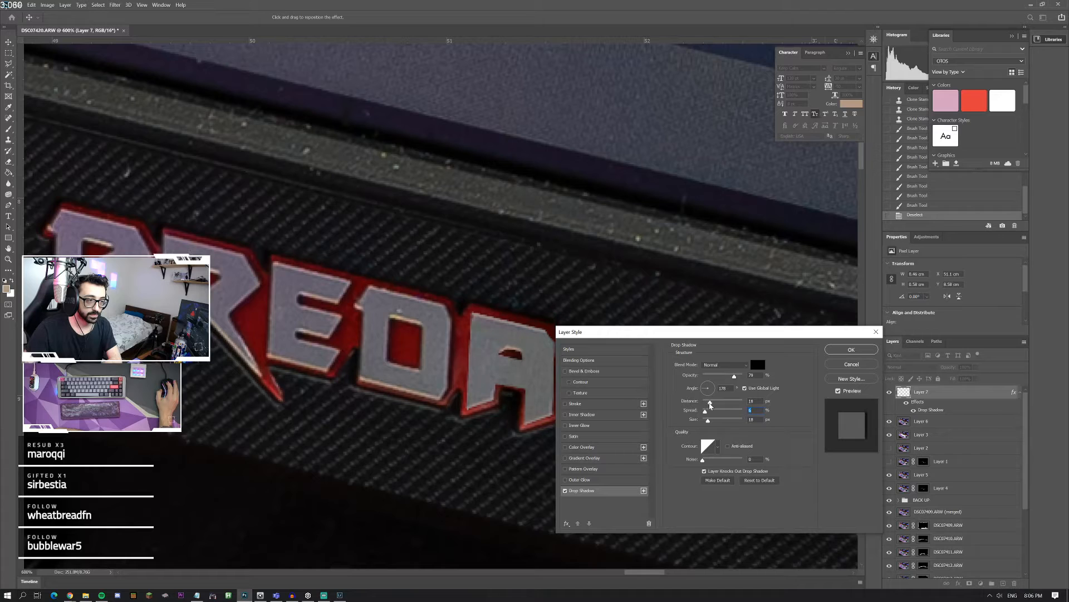
left_click_drag(710, 405, 704, 406)
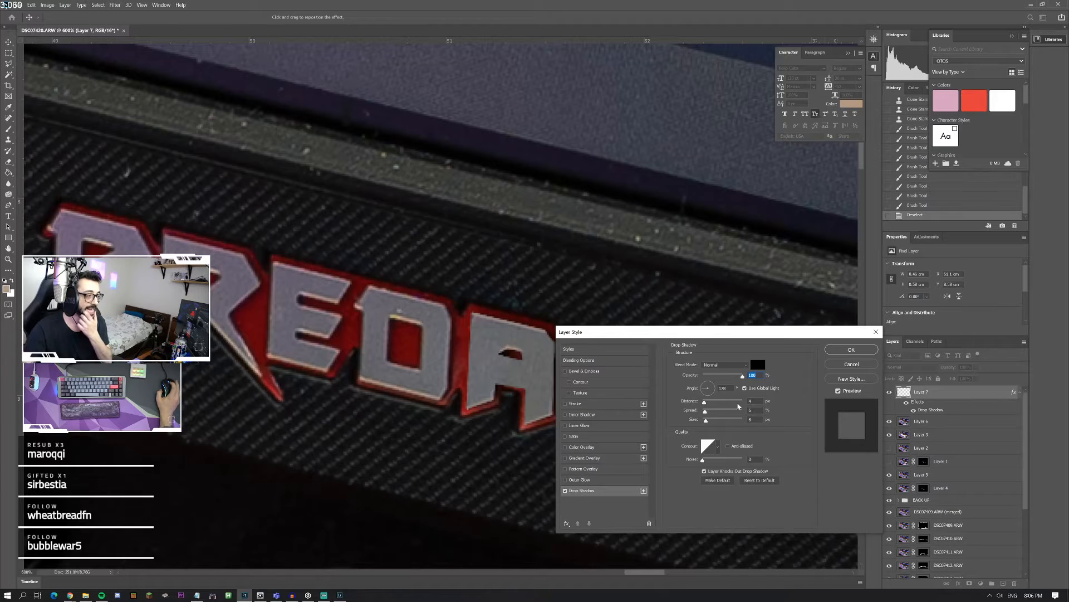
left_click(851, 350)
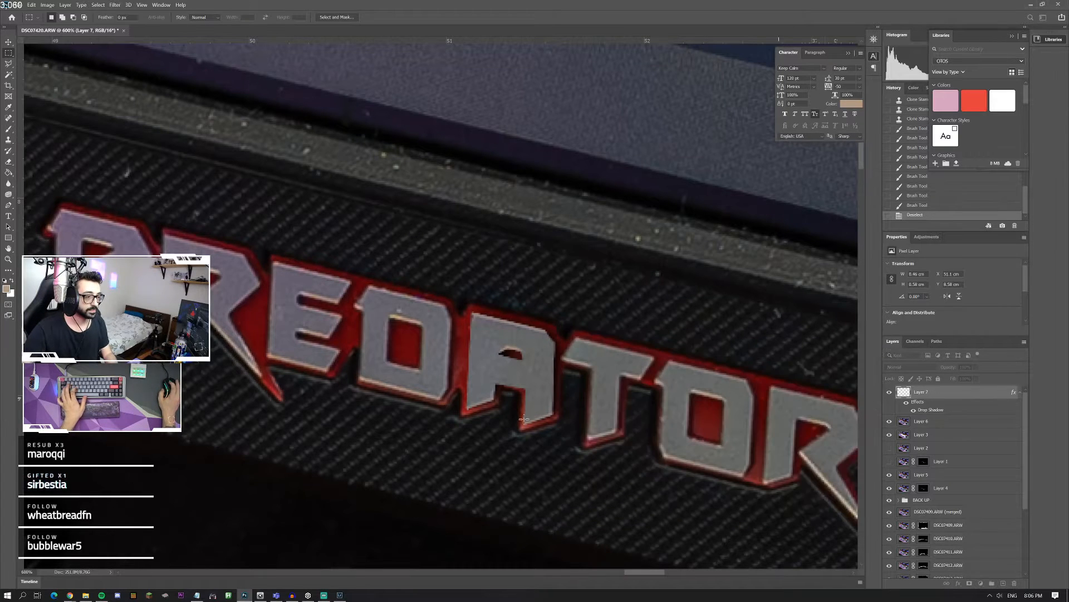
Step: Check the rebuilt logo within the whole photo, and stamp all visible layers into a new layer on top
left_click(9, 259)
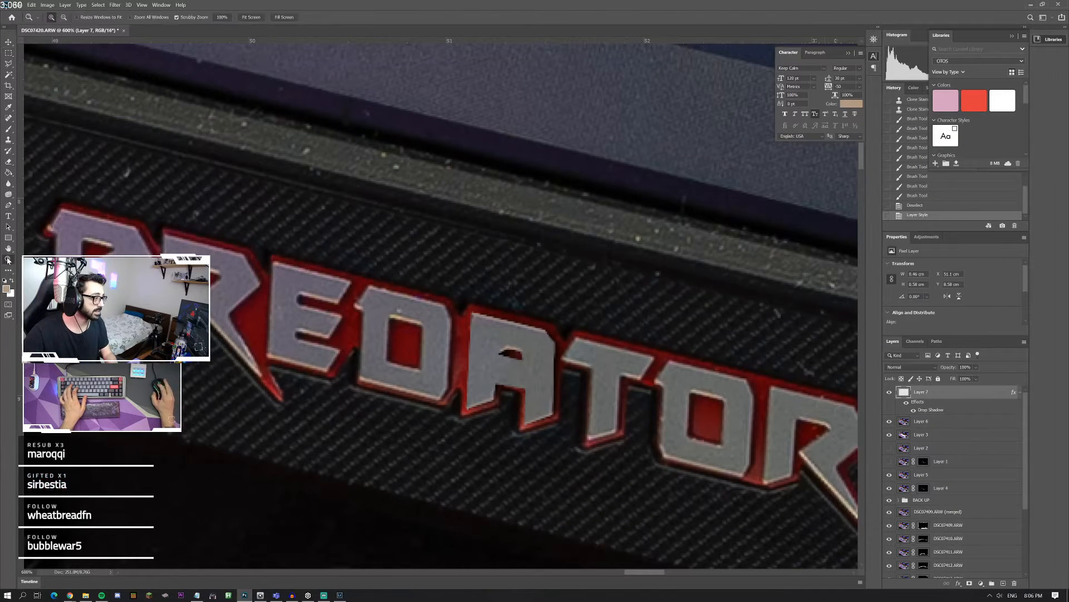
double_click(9, 259)
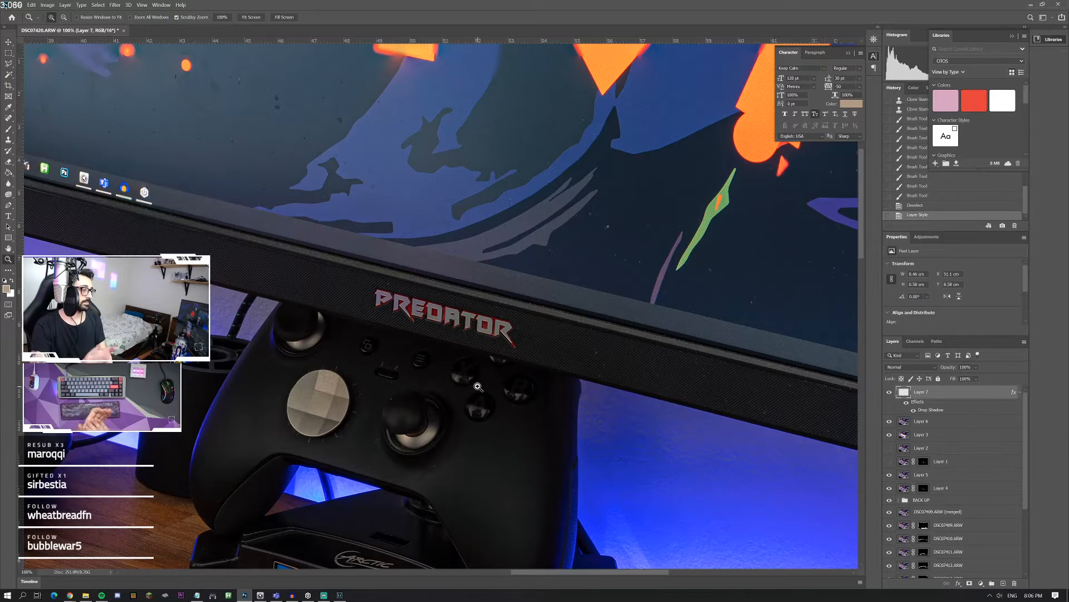
right_click(450, 301)
left_click(497, 329)
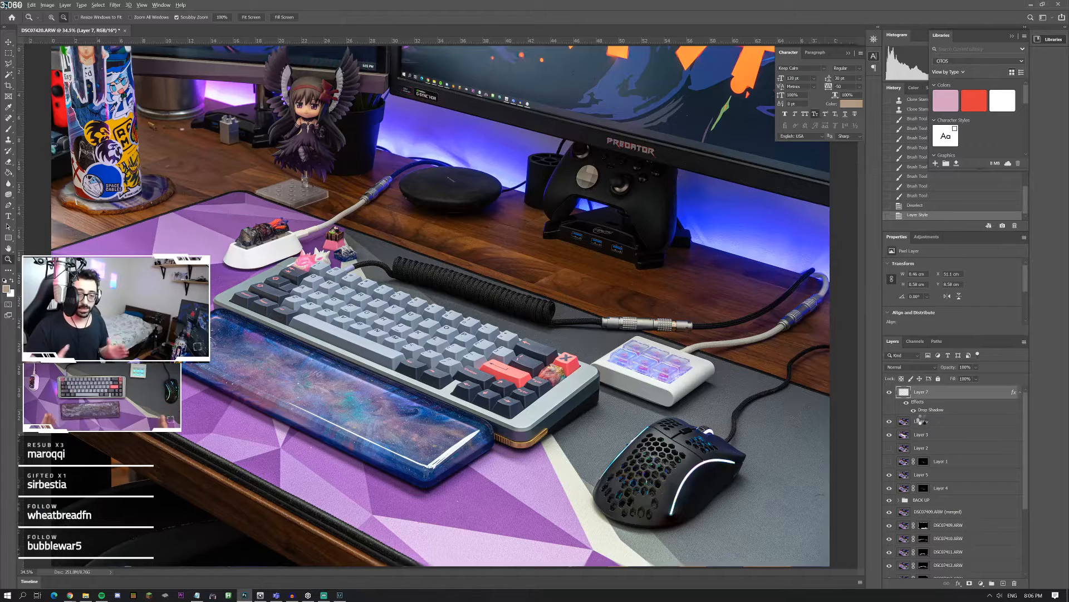
key("ctrl+shift+alt+e")
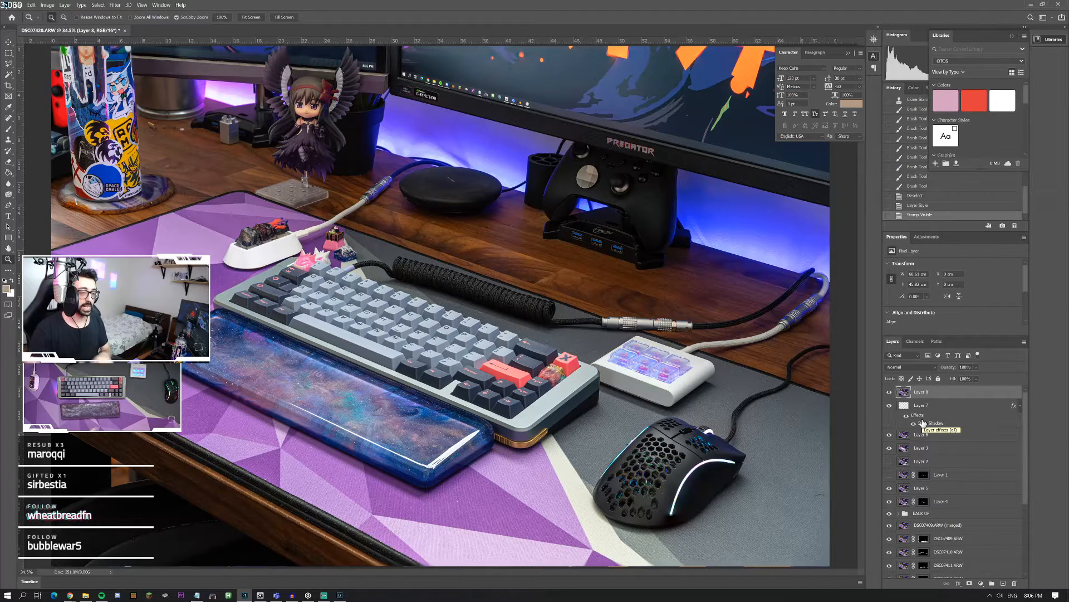
Step: Remove the small springs and white piece from the wood beside the metal can with the Spot Healing Brush at 85 px
left_click(159, 132)
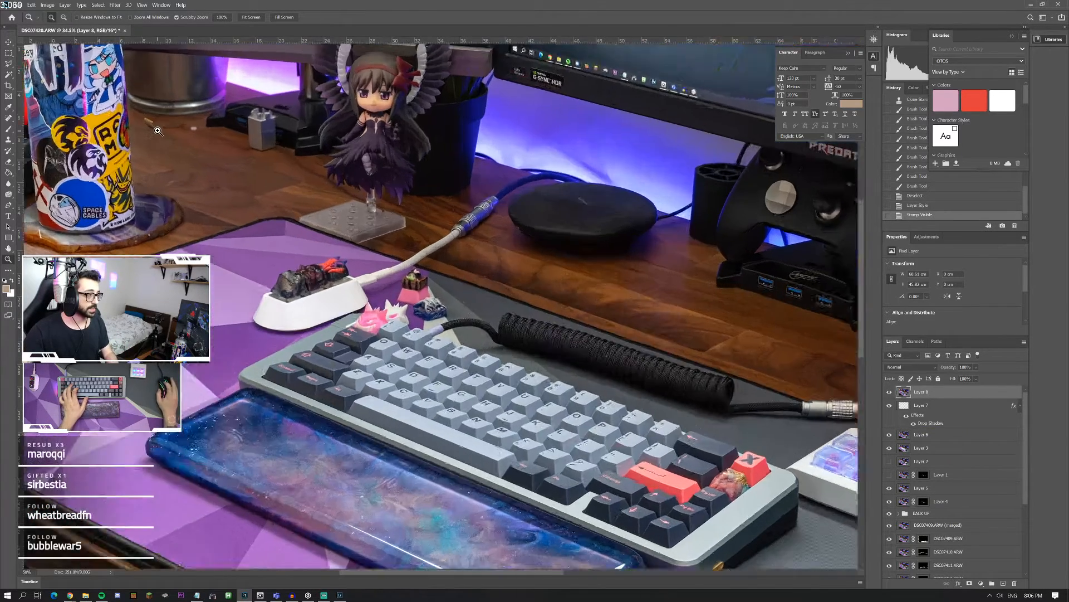
left_click(159, 131)
left_click(159, 131)
left_click(160, 131)
left_click(161, 130)
scroll(170, 156, "up", 2)
scroll(172, 158, "up", 6)
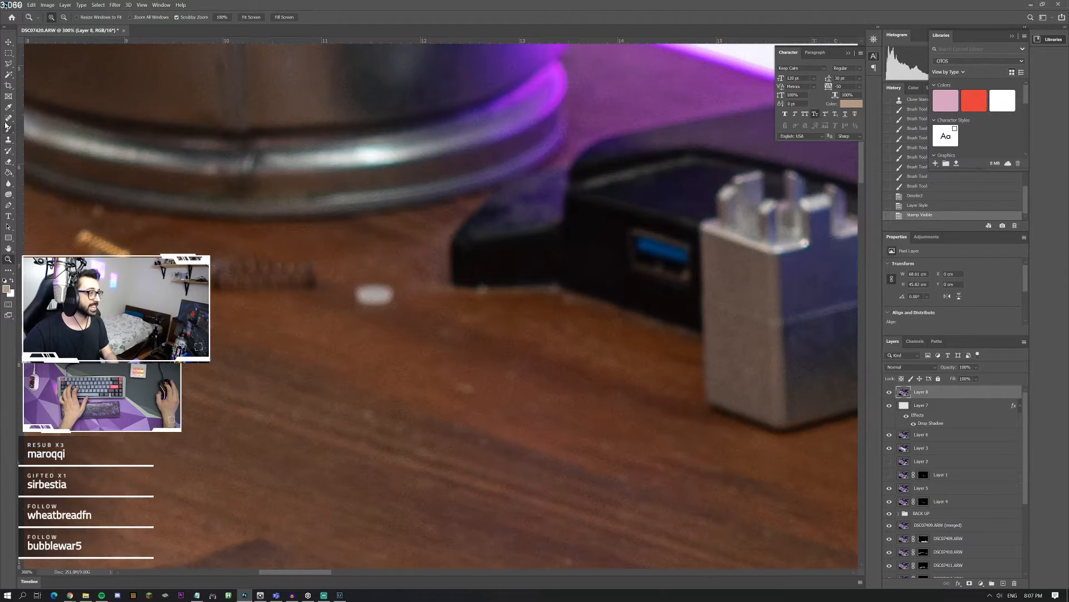
left_click(7, 120)
left_click(55, 18)
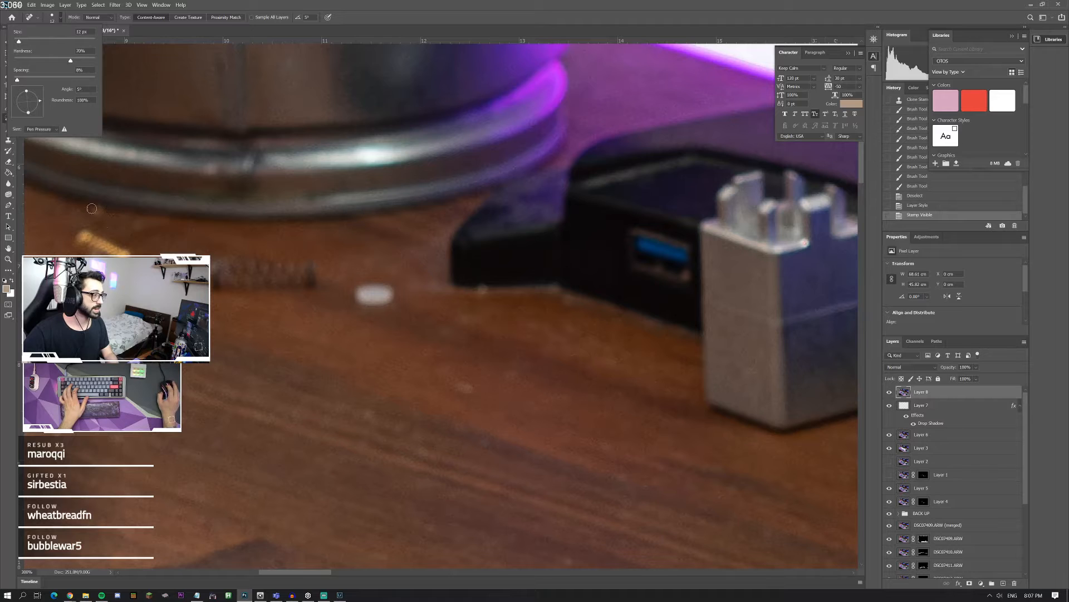
left_click_drag(54, 41, 53, 41)
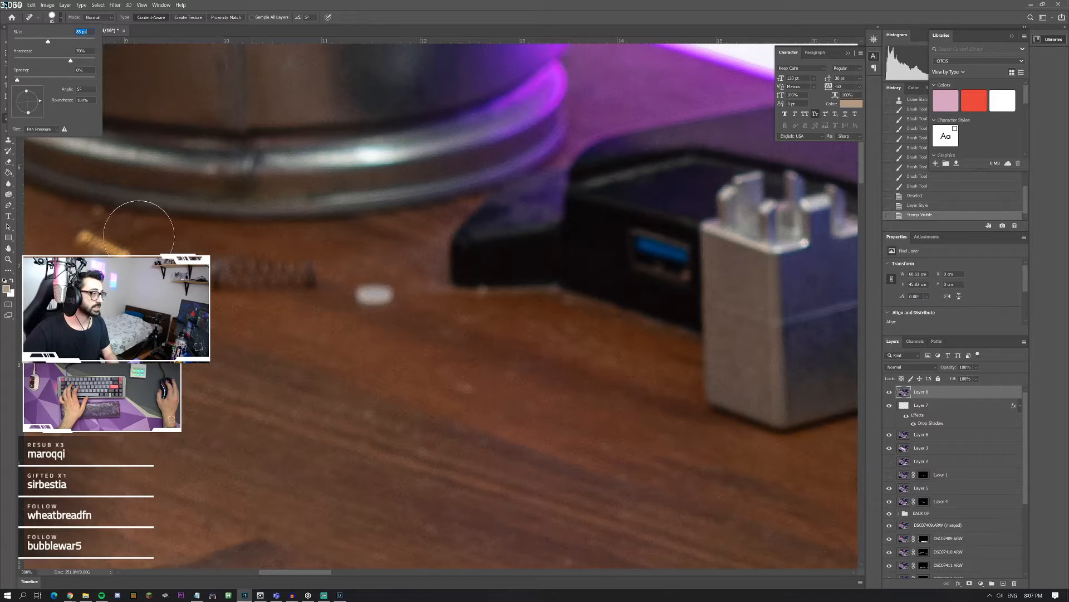
left_click_drag(103, 249, 127, 264)
left_click_drag(303, 277, 214, 276)
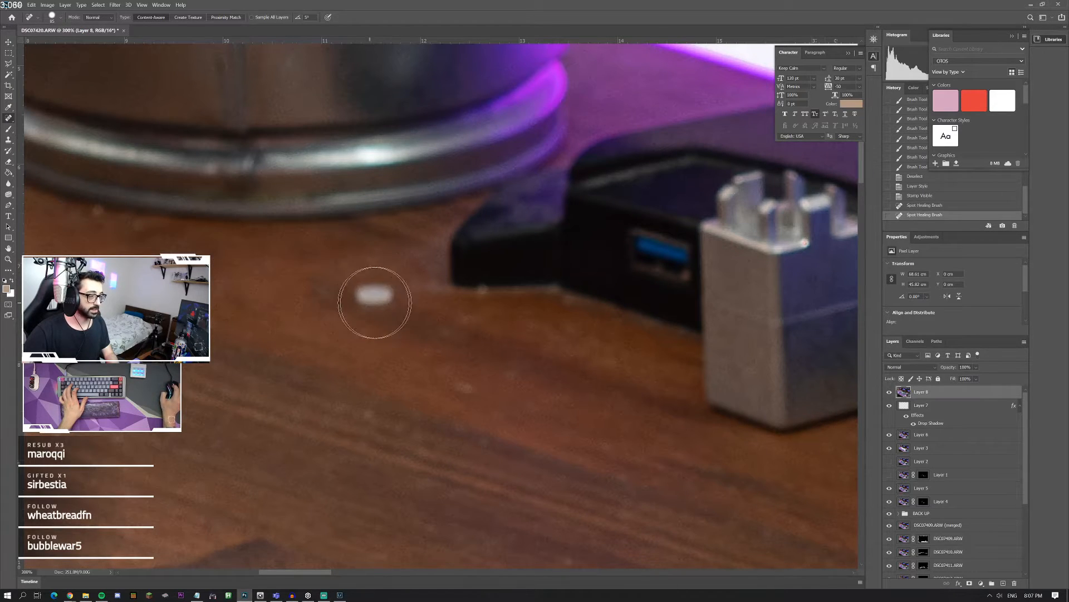
left_click(373, 296)
Step: Reduce the healing brush to 37 px and heal the leftover smudges and specks on the wood in front of the metal can
left_click(51, 21)
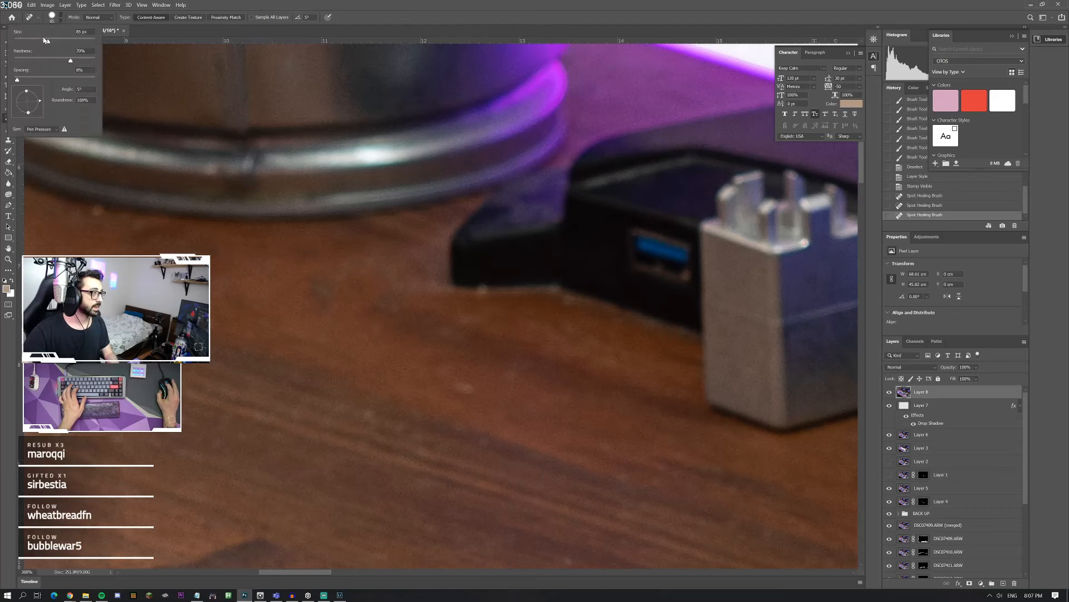
left_click_drag(45, 42, 30, 41)
left_click(98, 215)
left_click(306, 294)
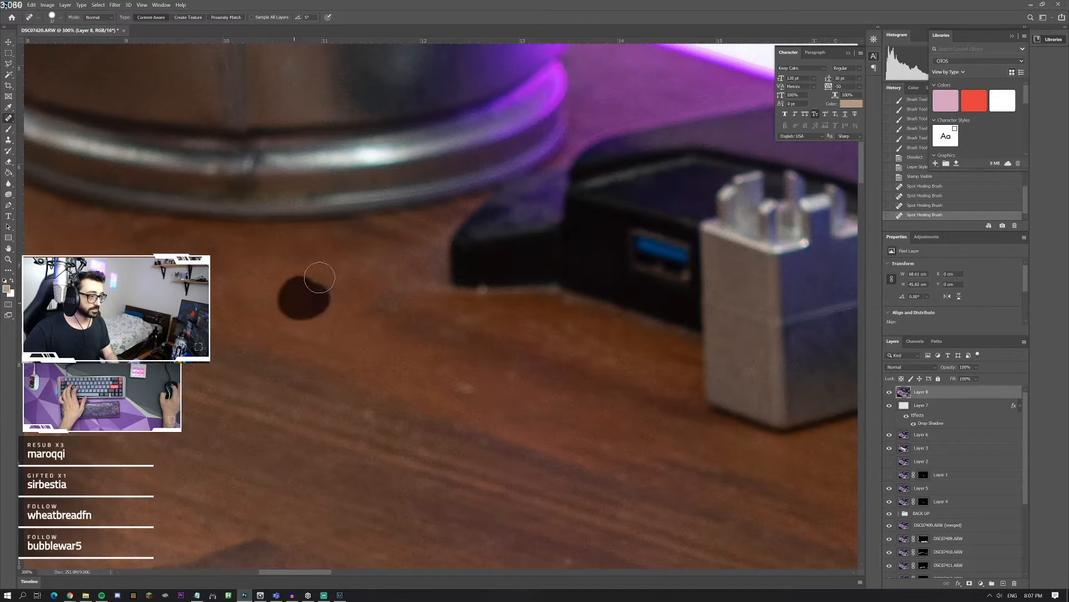
left_click(388, 306)
left_click(462, 385)
scroll(223, 397, "up", 2)
scroll(223, 397, "left", 3)
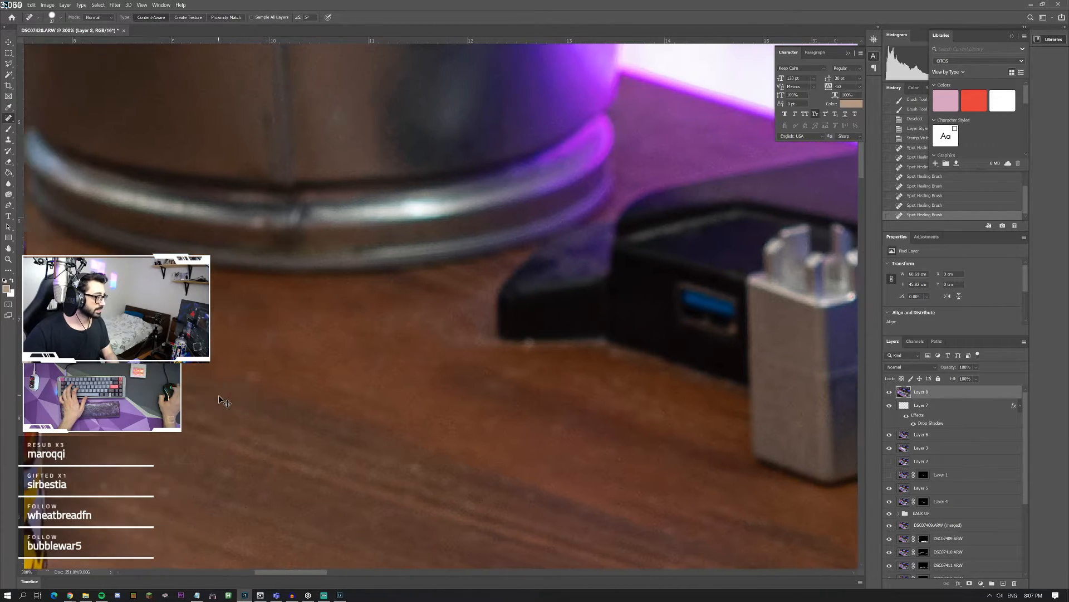
left_click_drag(340, 374, 264, 360)
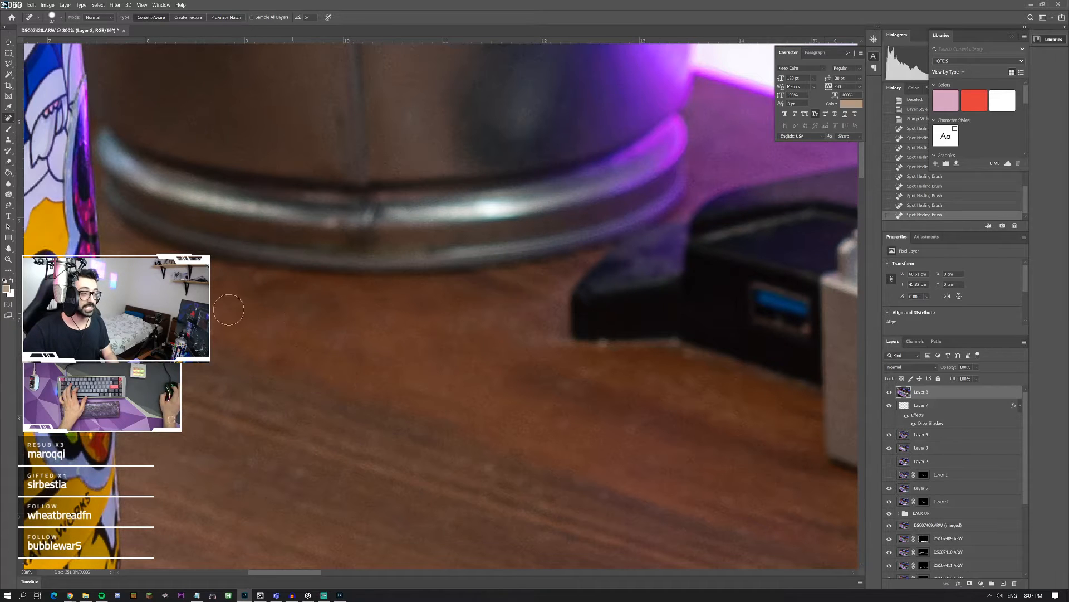
Step: Heal the dust along the front edge of the black USB stand and on the wood below it
scroll(412, 312, "up", 2)
scroll(429, 400, "down", 2)
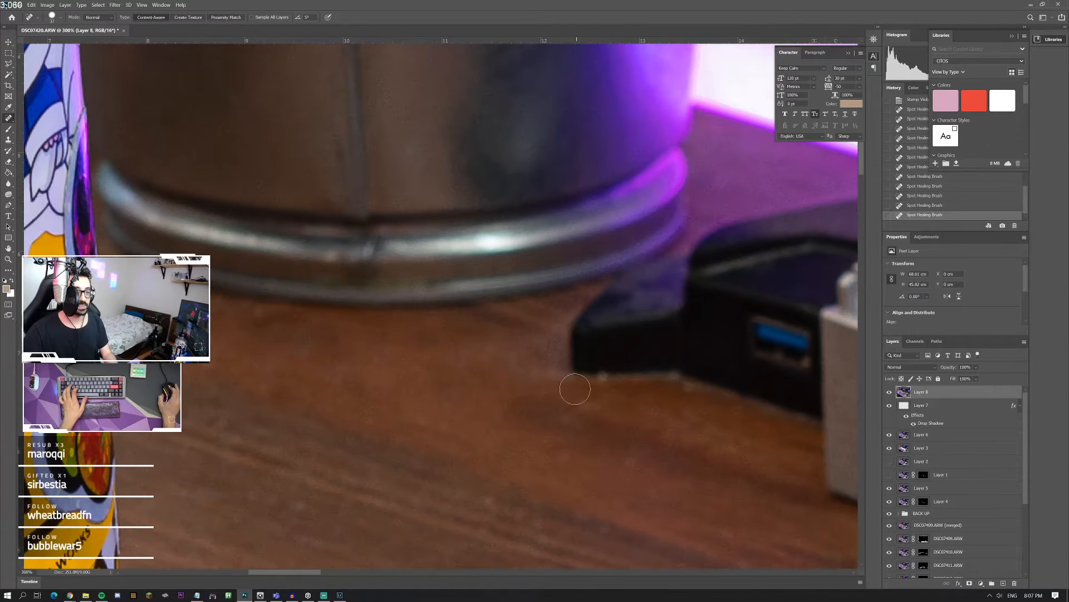
left_click(606, 384)
left_click(680, 394)
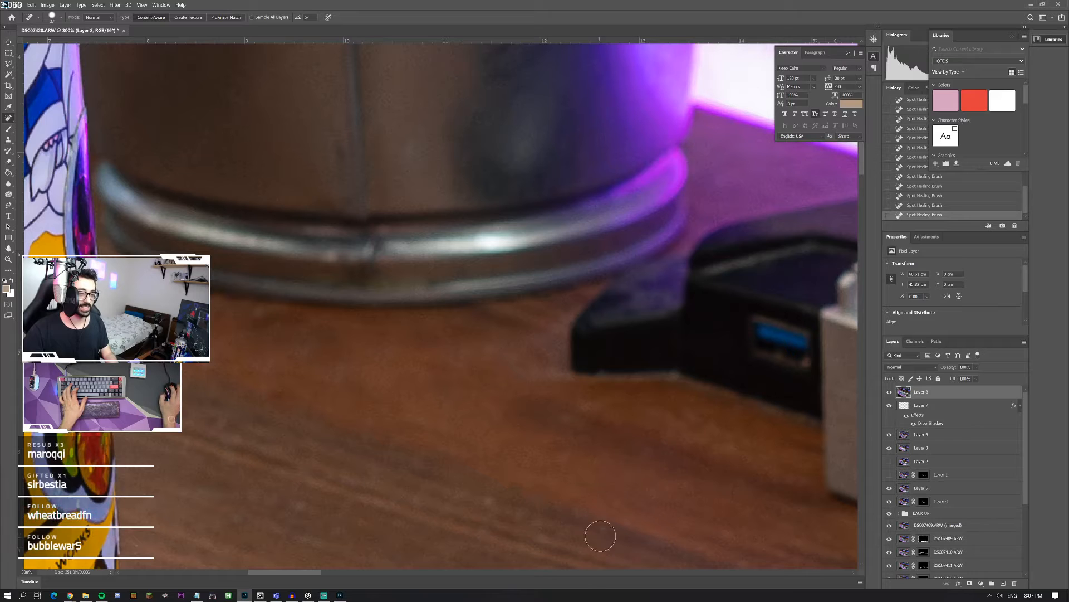
left_click(477, 498)
Step: Heal the pale specks around the dark knot in the wood grain above the agate coaster
scroll(245, 446, "down", 4)
scroll(249, 444, "down", 1)
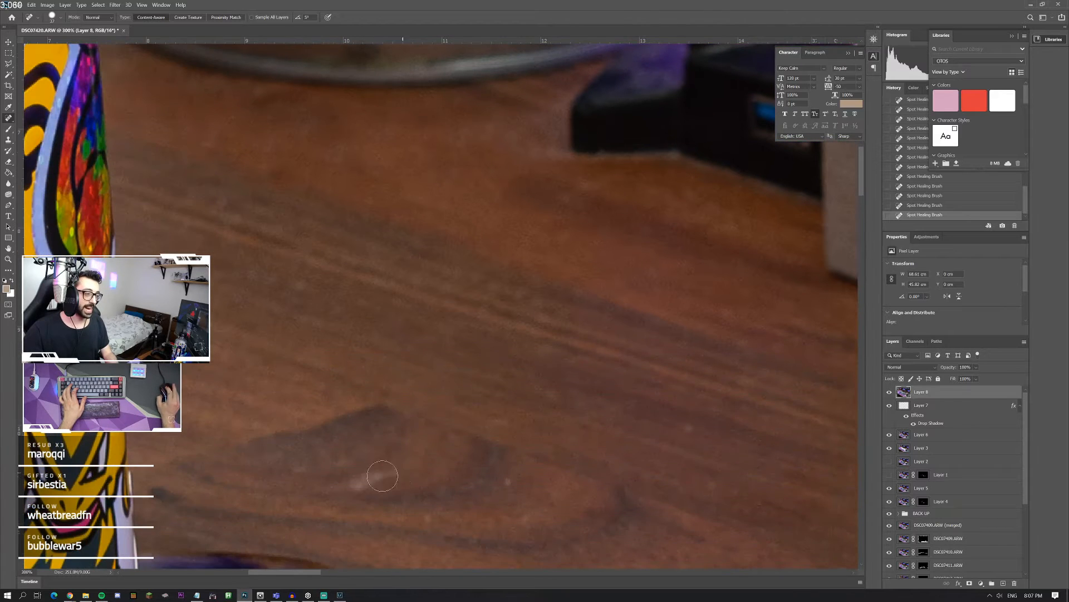
left_click_drag(384, 476, 364, 477)
left_click_drag(703, 430, 671, 422)
left_click_drag(530, 495, 484, 482)
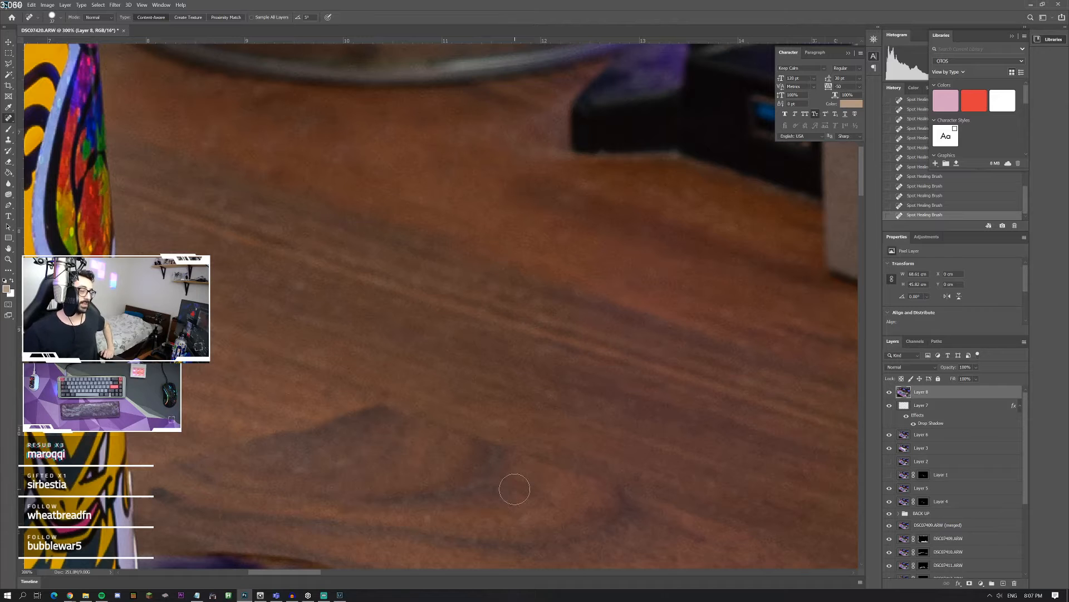
Step: Heal the dust on the dark wood between the purple agate coaster and the desk mat
scroll(487, 456, "down", 3)
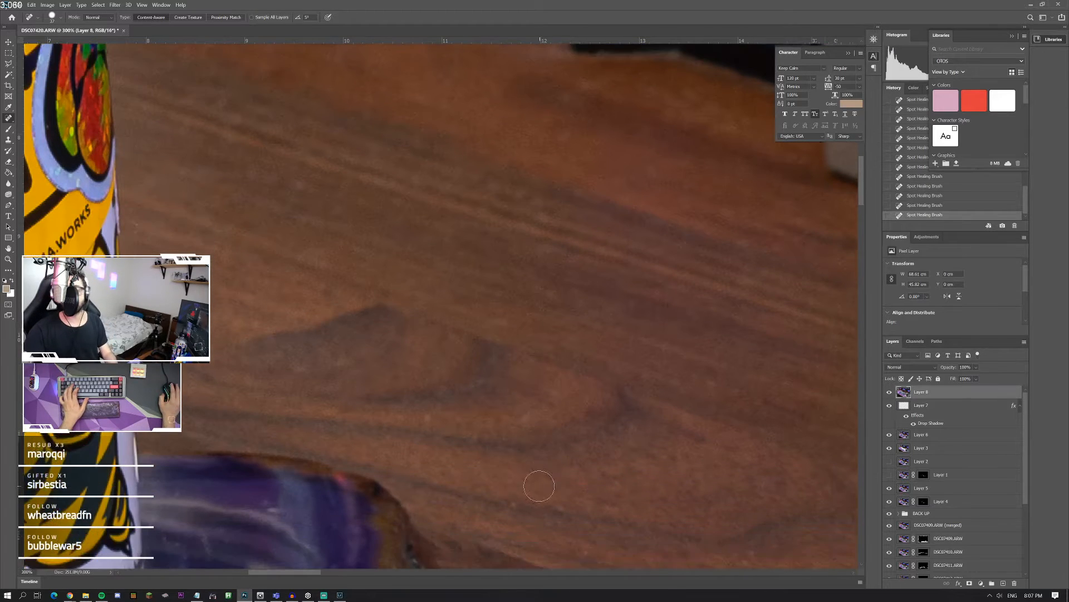
scroll(538, 485, "down", 2)
scroll(444, 371, "down", 1)
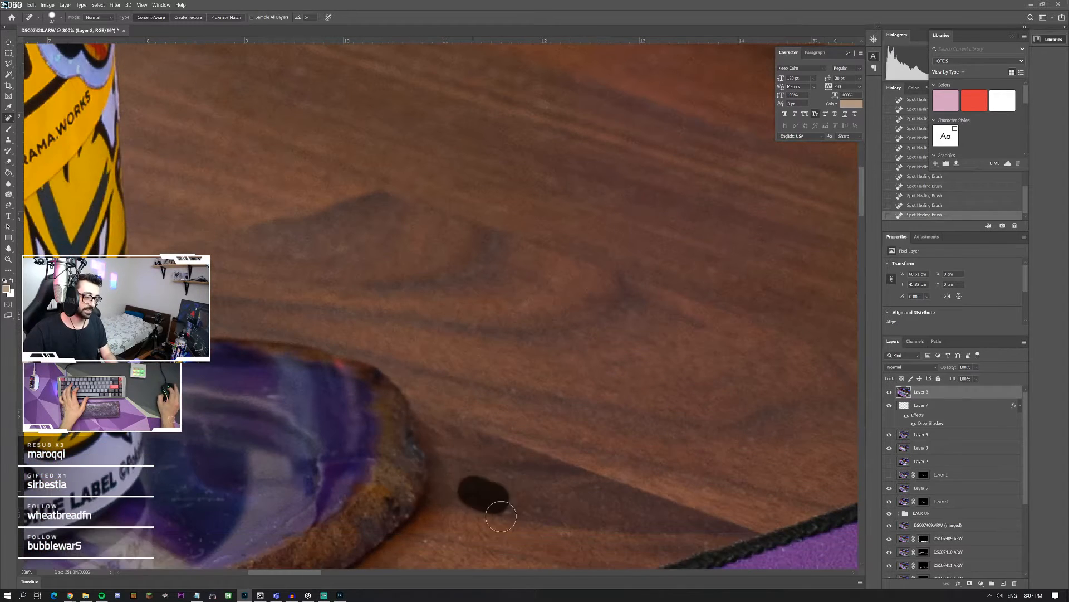
left_click(493, 504)
scroll(362, 484, "down", 3)
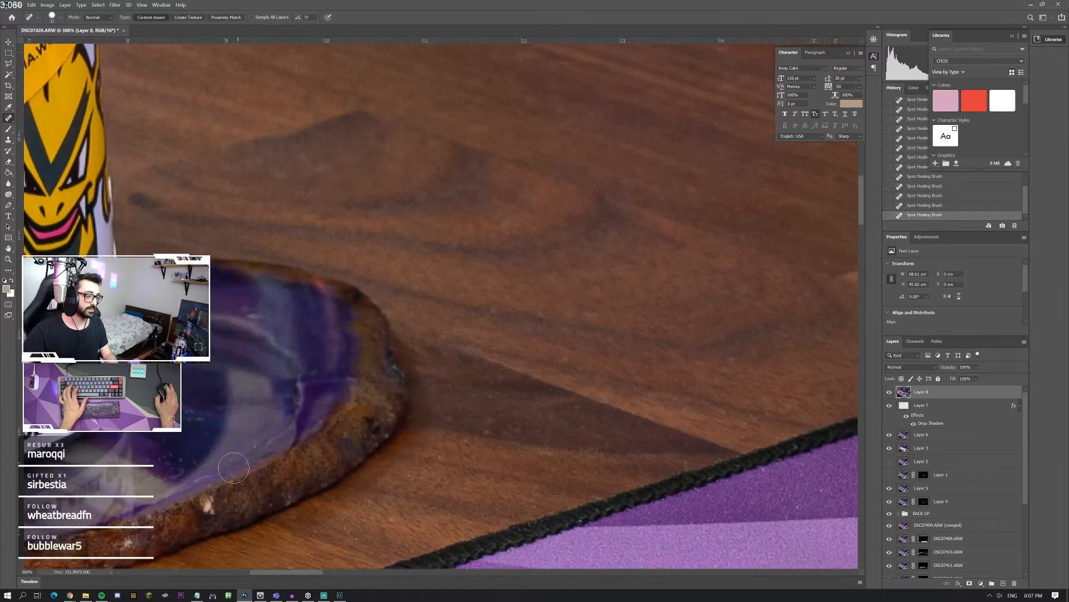
Step: Heal the white specks on the light purple mat panel beside the white keycap stand with a smaller Spot Healing Brush
scroll(234, 468, "down", 7)
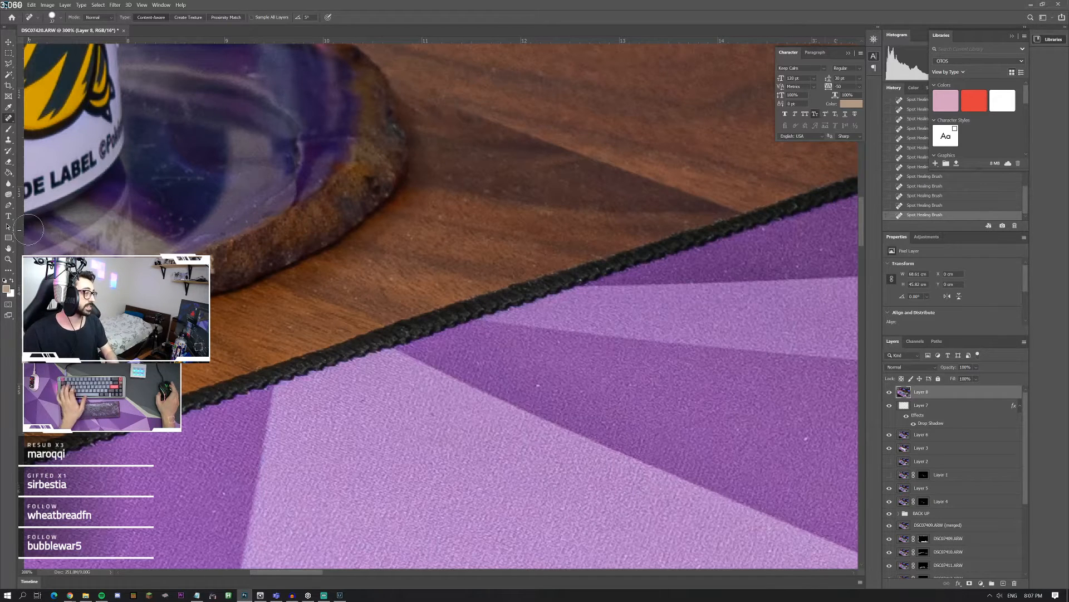
double_click(8, 259)
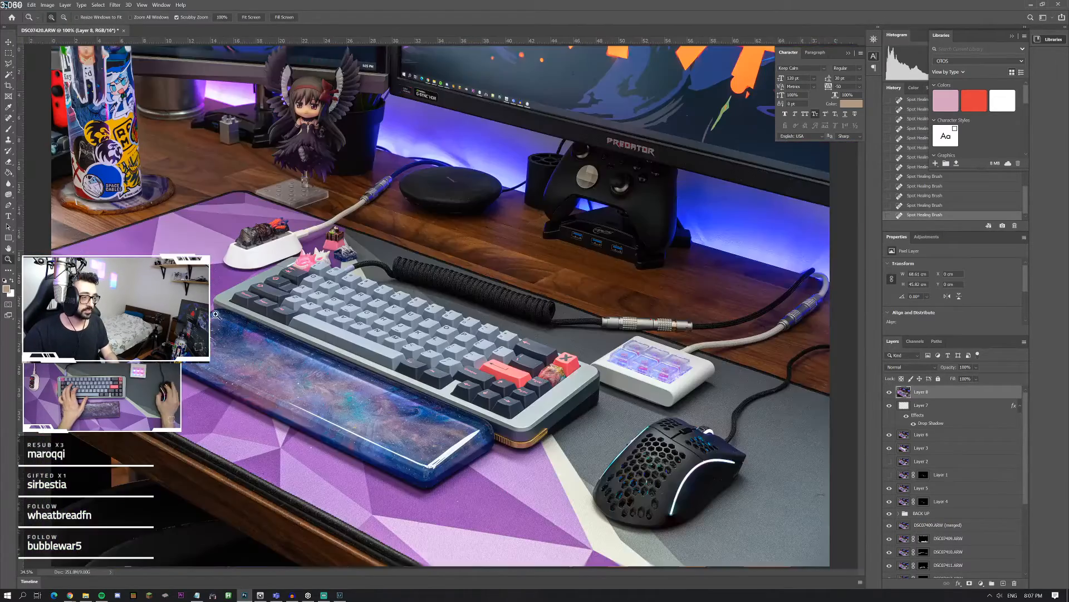
left_click(150, 293)
left_click(150, 293)
left_click(150, 293)
left_click(150, 292)
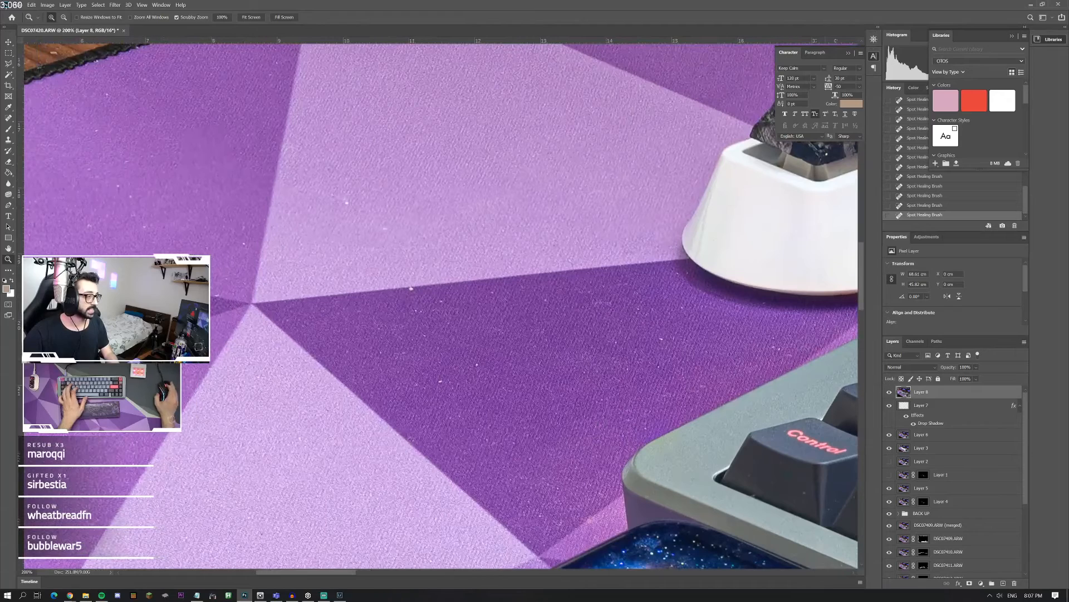
left_click(7, 131)
left_click(8, 118)
left_click(60, 17)
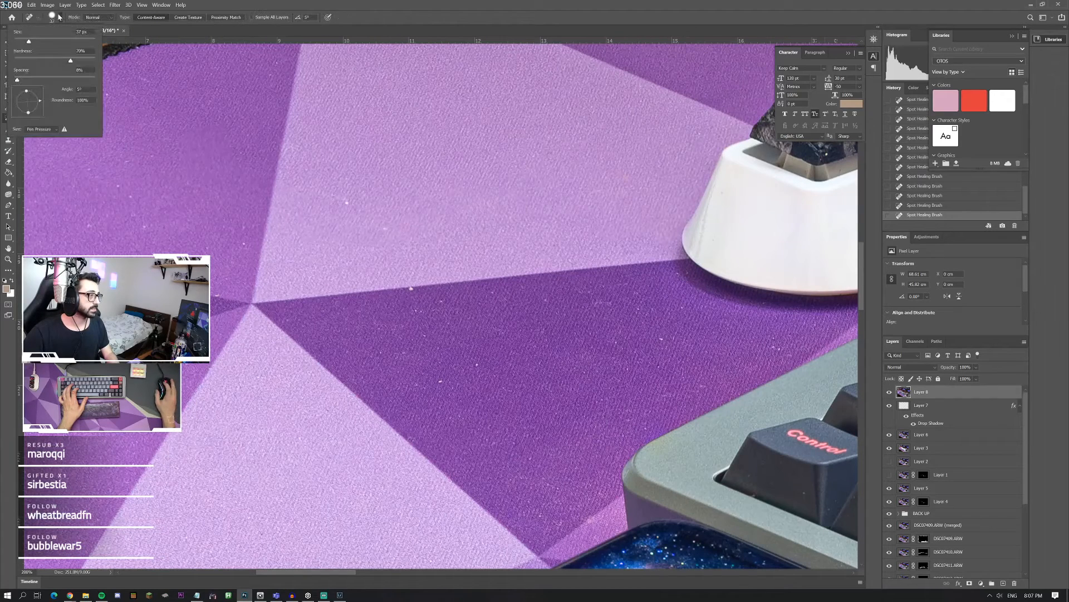
left_click_drag(28, 42, 21, 43)
left_click_drag(345, 203, 340, 201)
left_click_drag(383, 229, 388, 229)
Step: Heal the bright specks on the dark purple mat triangle between the white stand and the keyboard
left_click_drag(445, 303, 431, 303)
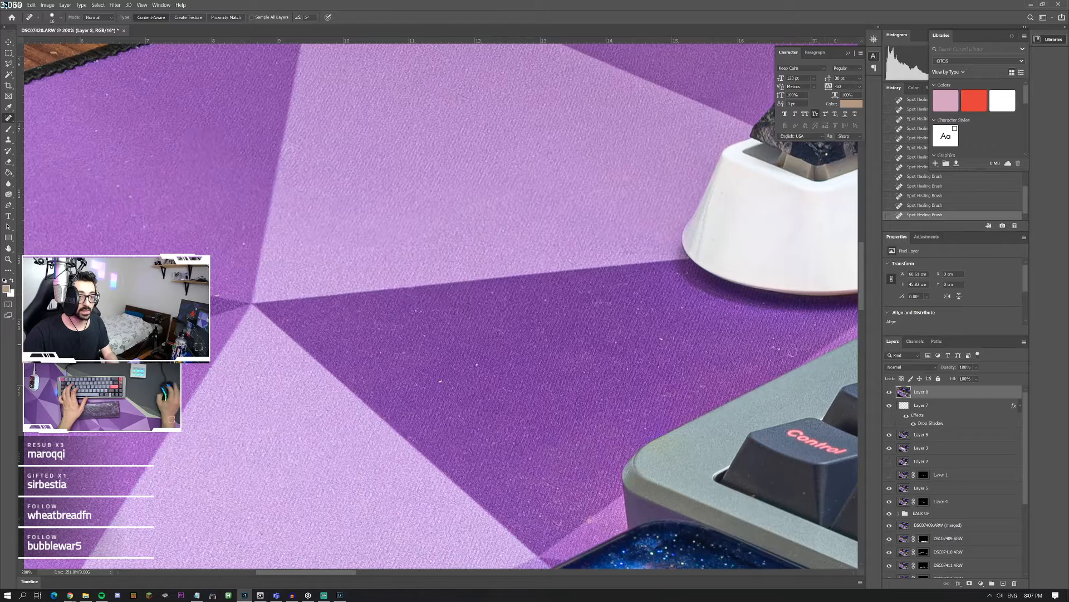
left_click_drag(772, 342, 785, 357)
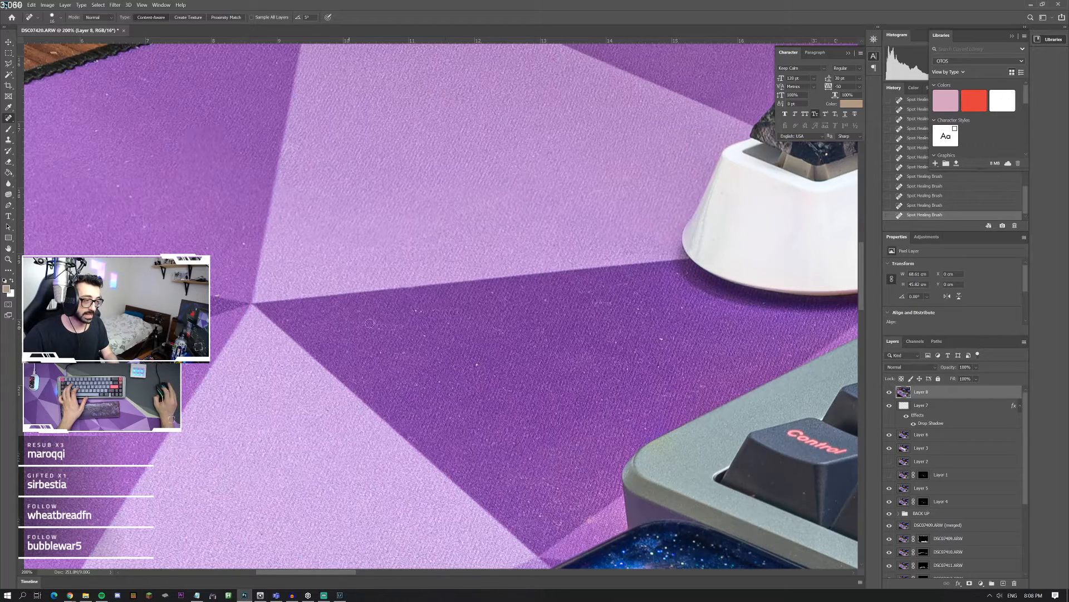
left_click_drag(411, 312, 427, 341)
Step: Heal the dust on the medium purple mat panel near the mat's back stitched edge
scroll(310, 257, "left", 3)
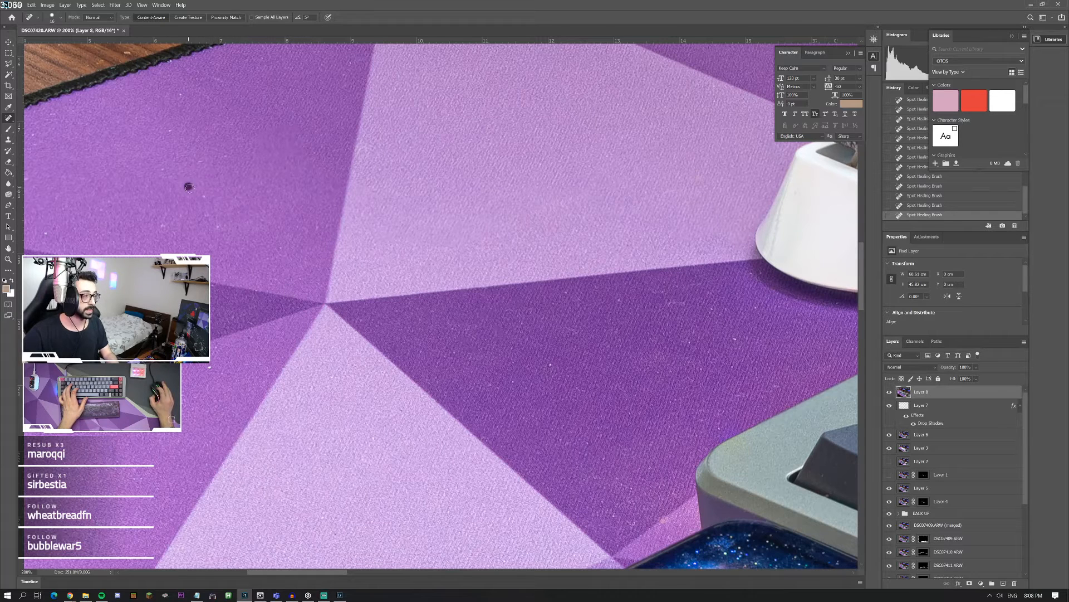
left_click(203, 201)
left_click_drag(212, 164, 227, 154)
left_click_drag(212, 86, 230, 74)
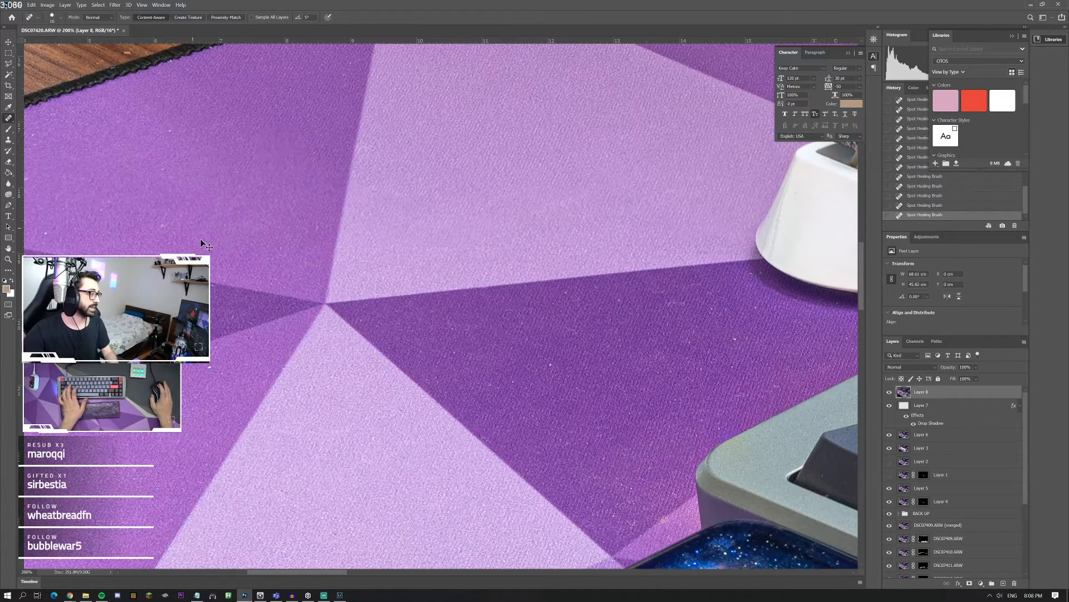
Step: Heal the remaining specks on the outer mat panels around the point where the triangles meet, and on the bordering wood
scroll(205, 246, "left", 3)
scroll(205, 245, "left", 3)
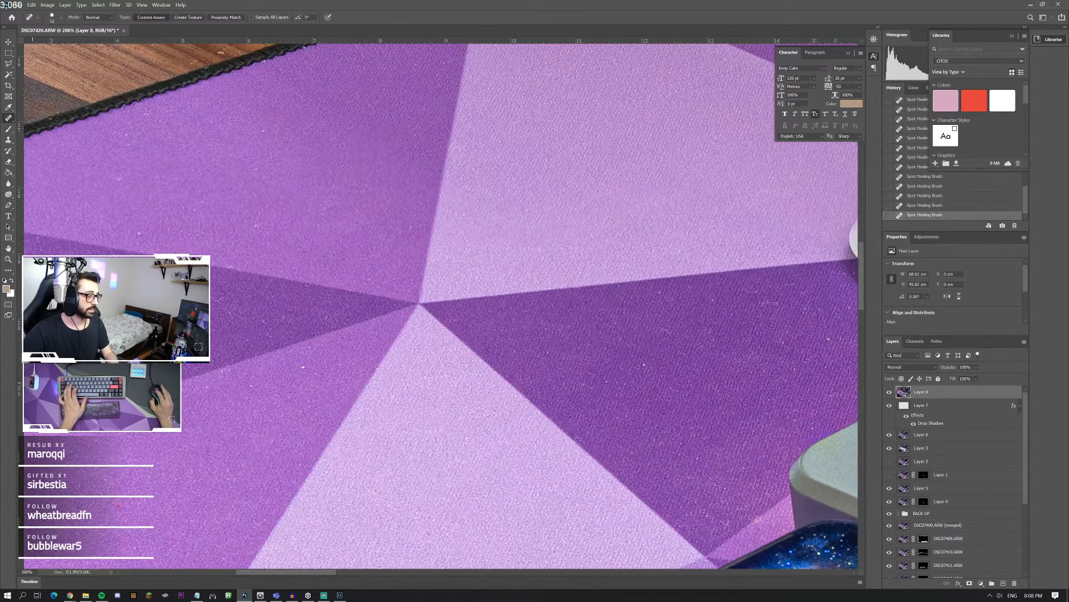
scroll(206, 245, "left", 6)
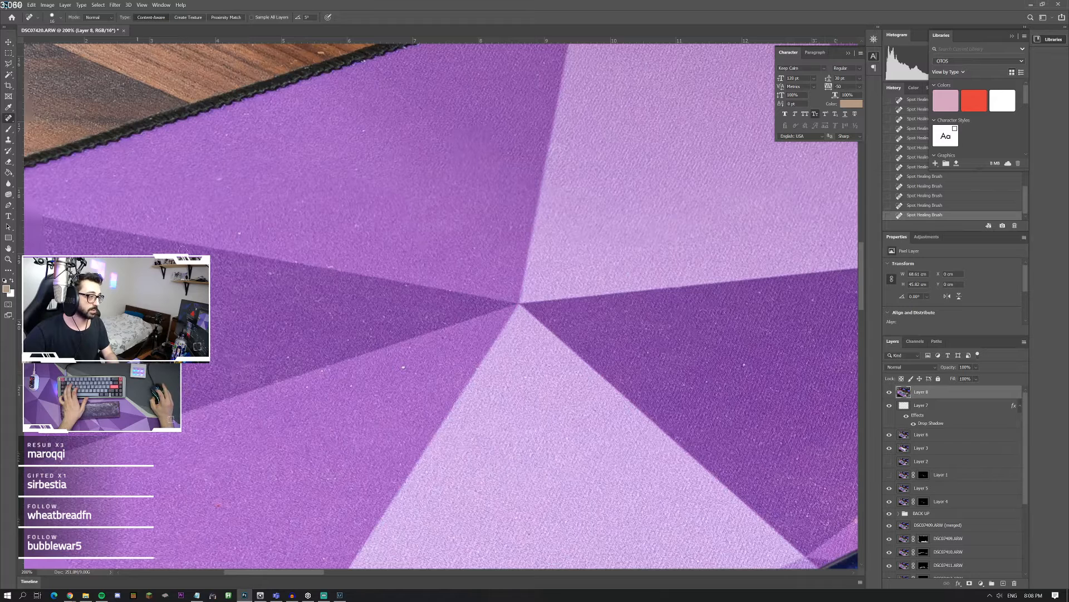
left_click_drag(366, 215, 341, 221)
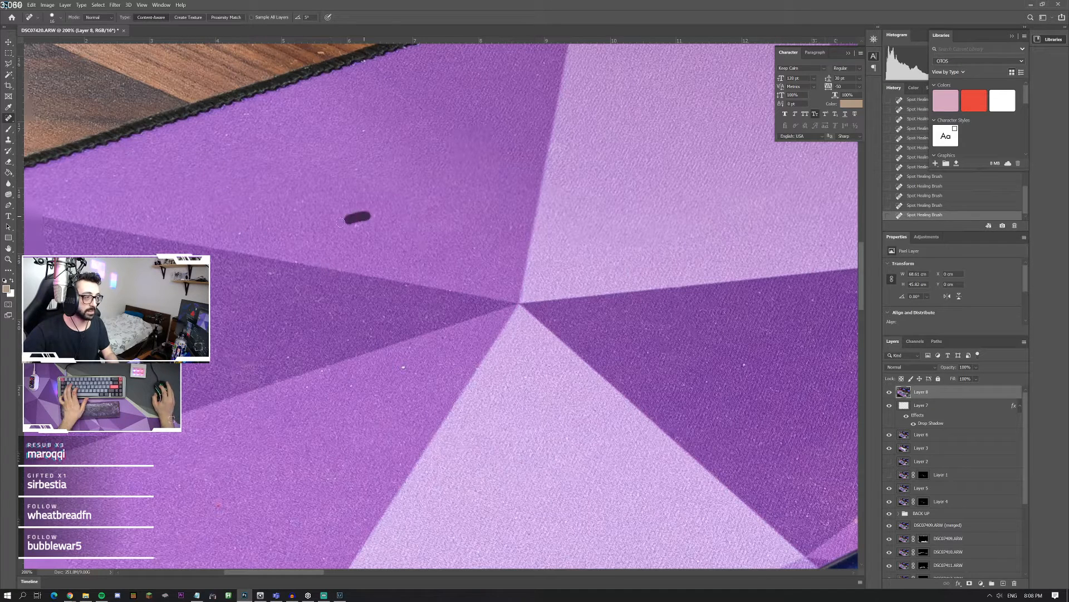
left_click_drag(360, 120, 366, 134)
scroll(302, 71, "up", 1)
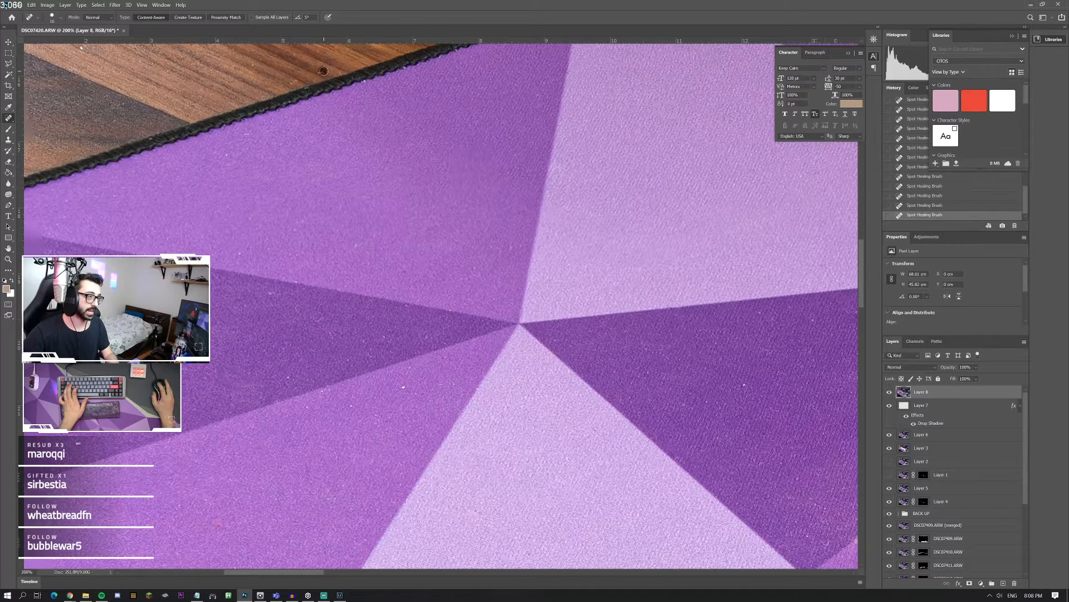
left_click_drag(395, 392, 408, 386)
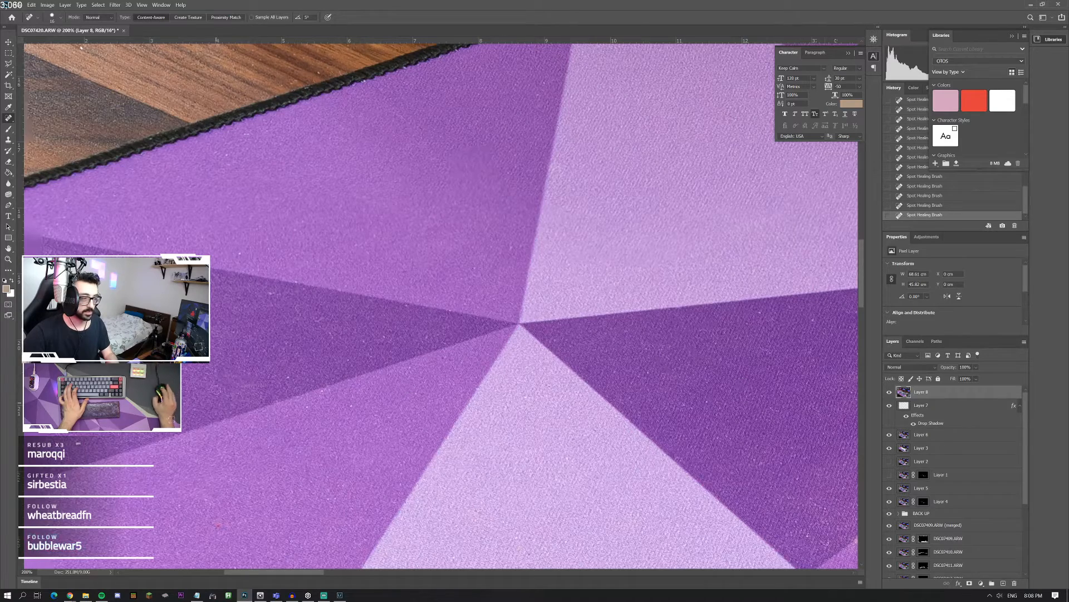
Step: Heal the specks on the purple mat between the galaxy wrist rest's corner and the mat's front stitched edge
scroll(394, 386, "down", 10)
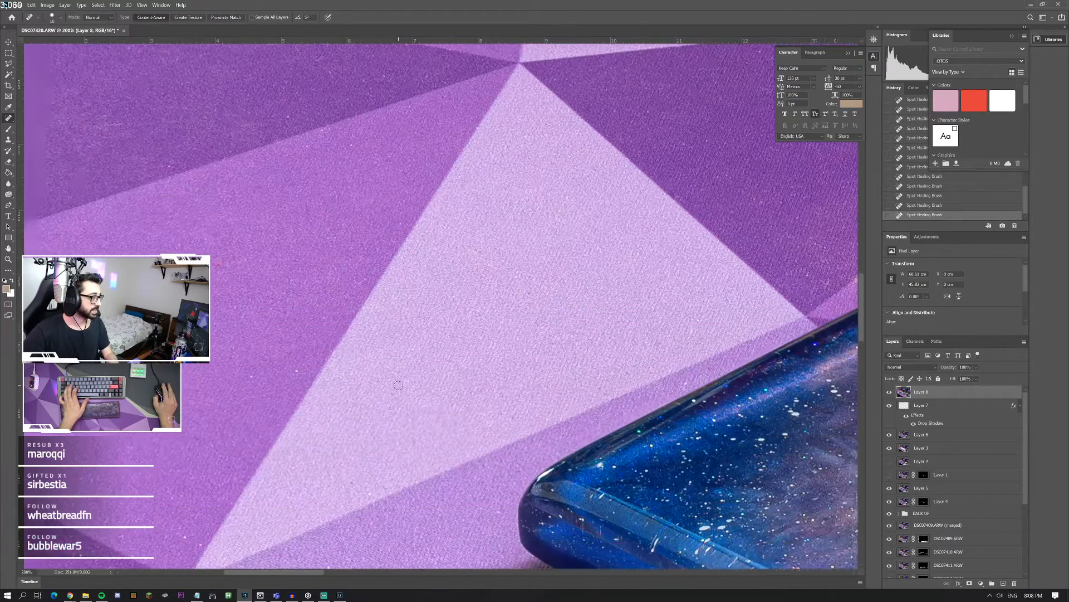
scroll(393, 386, "down", 5)
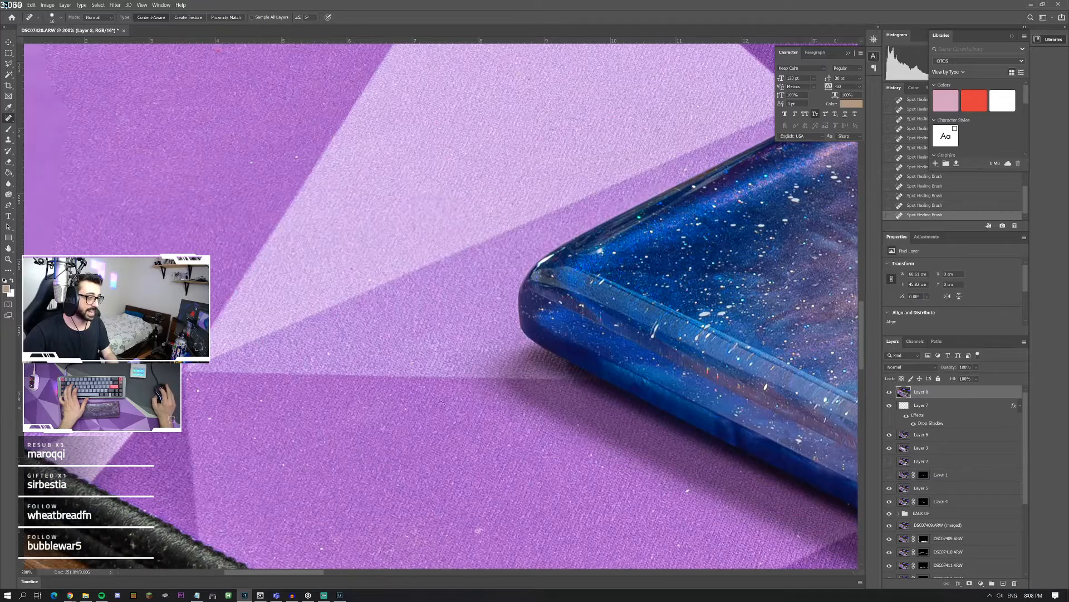
scroll(441, 405, "down", 7)
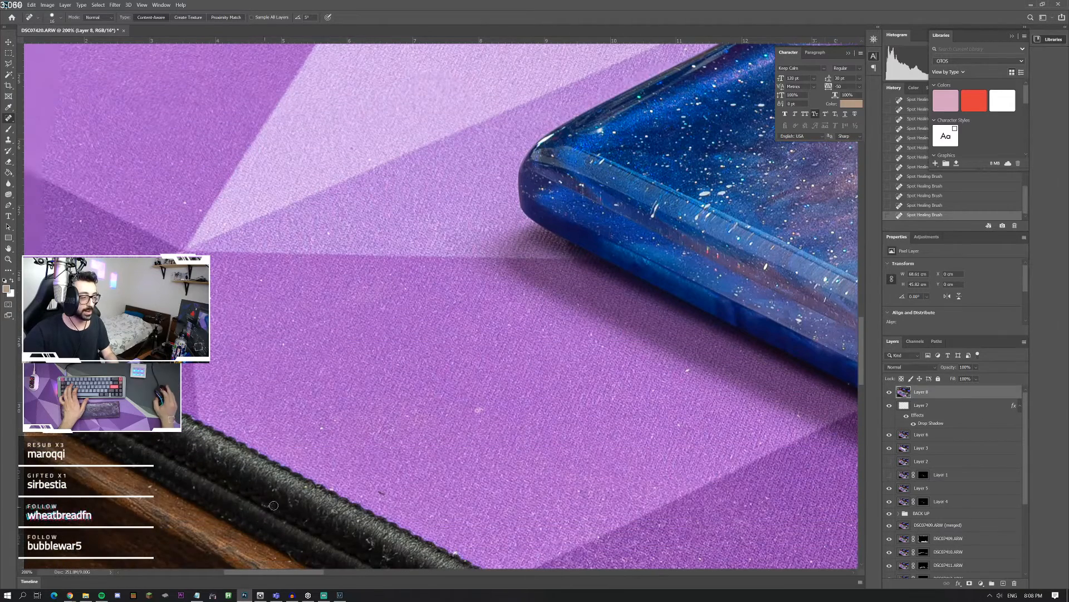
left_click_drag(479, 432, 481, 408)
left_click(680, 366)
left_click(798, 412)
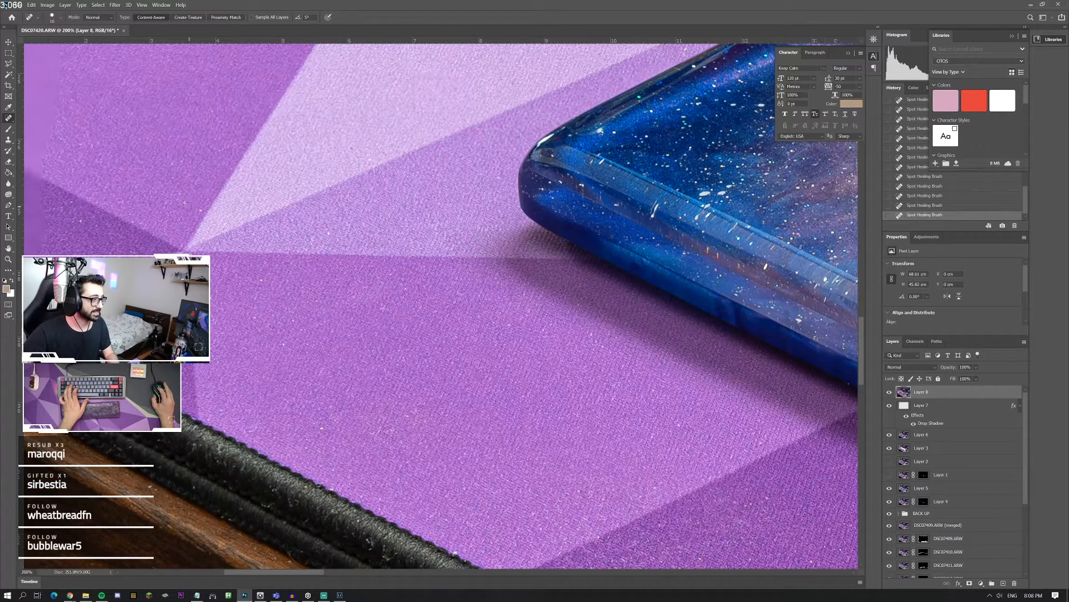
Step: Inspect the front of the purple mat, the galaxy wrist rest and the keyboard's keycaps for remaining dust
scroll(306, 372, "right", 3)
scroll(415, 388, "down", 2)
scroll(419, 389, "right", 3)
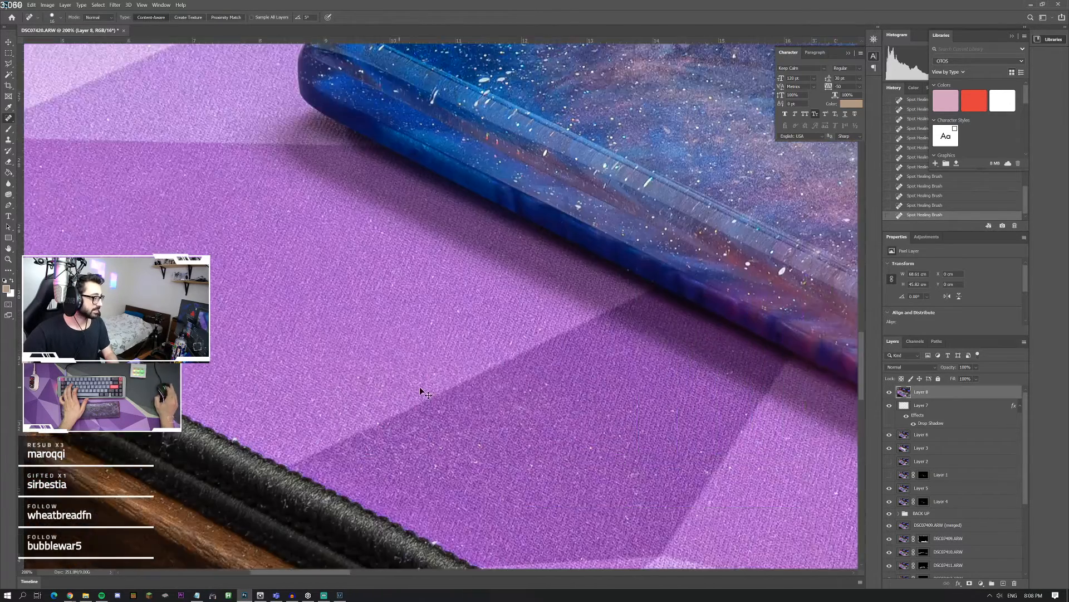
scroll(410, 386, "right", 4)
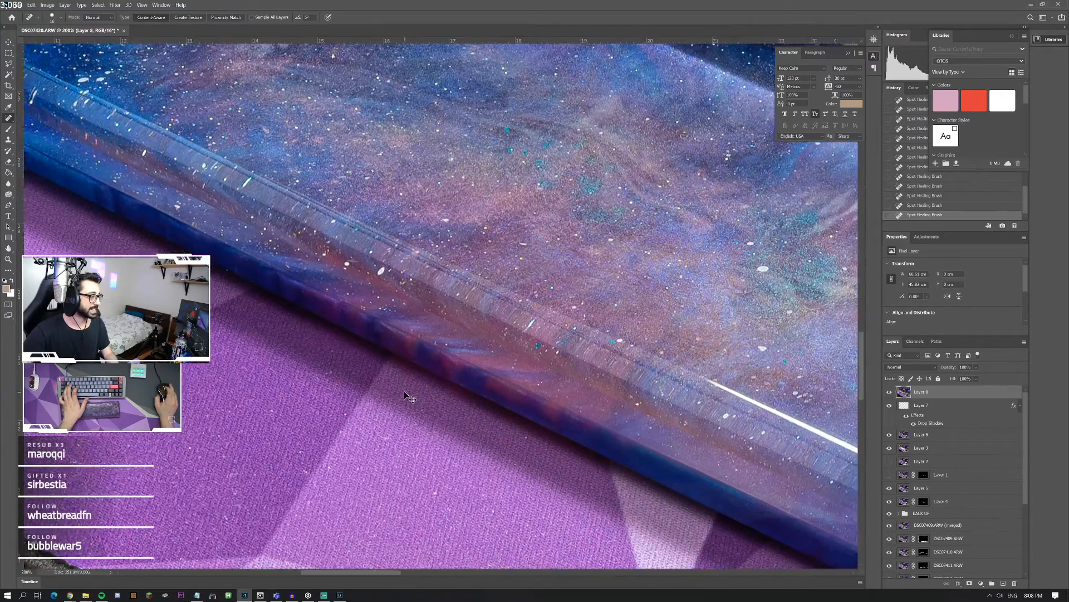
scroll(411, 397, "right", 4)
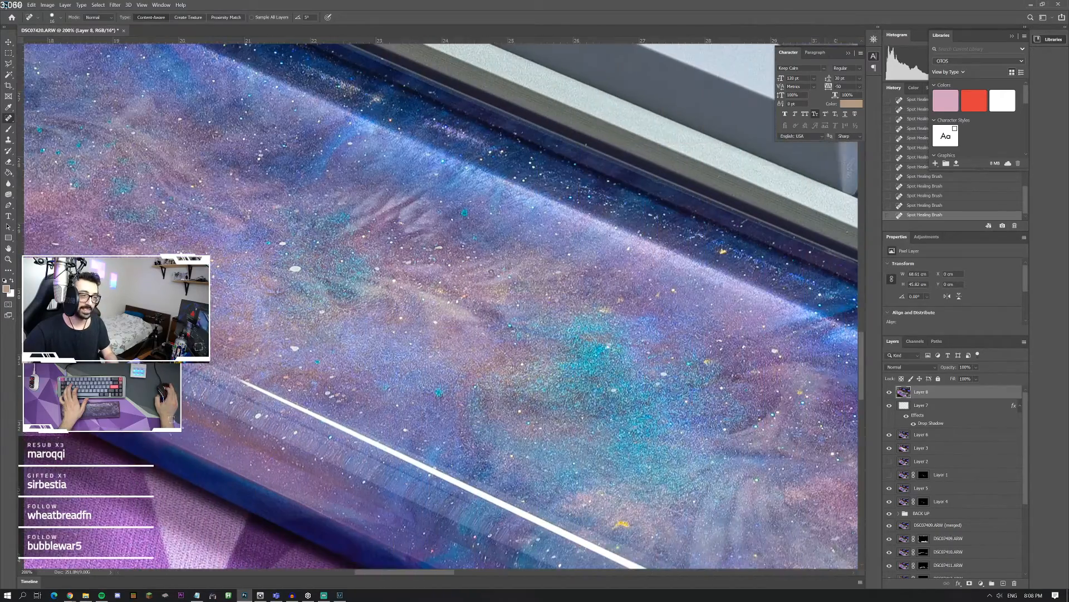
key("z")
left_click(422, 293, "alt")
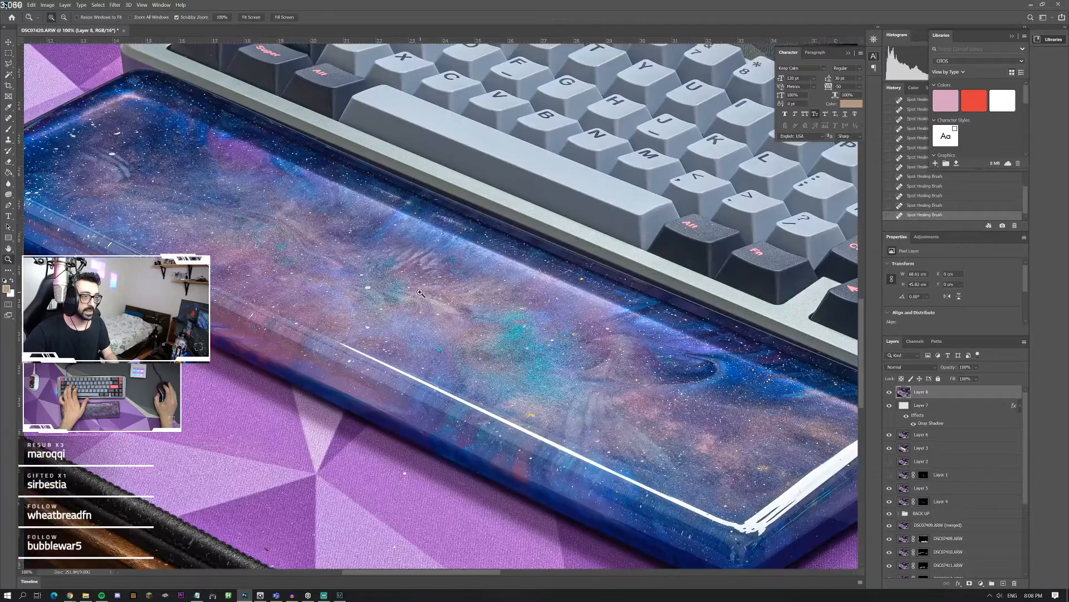
right_click(548, 305)
left_click(570, 310)
left_click(501, 374)
left_click(503, 376)
left_click(502, 376)
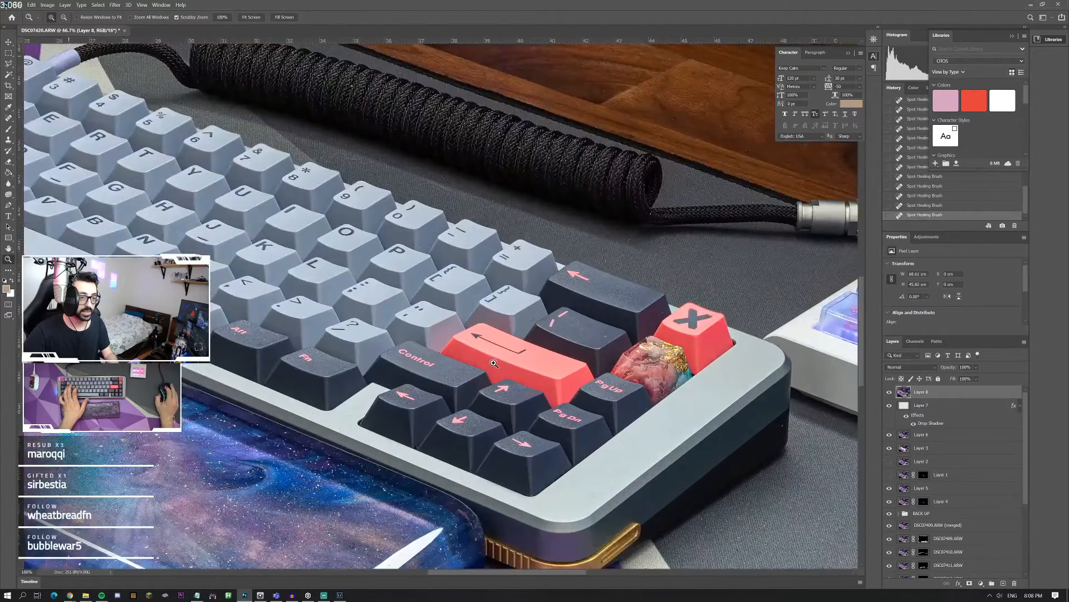
left_click(503, 376)
Step: Heal the specks on the front faces of the grey period, minus and left-bracket keycaps
key("e")
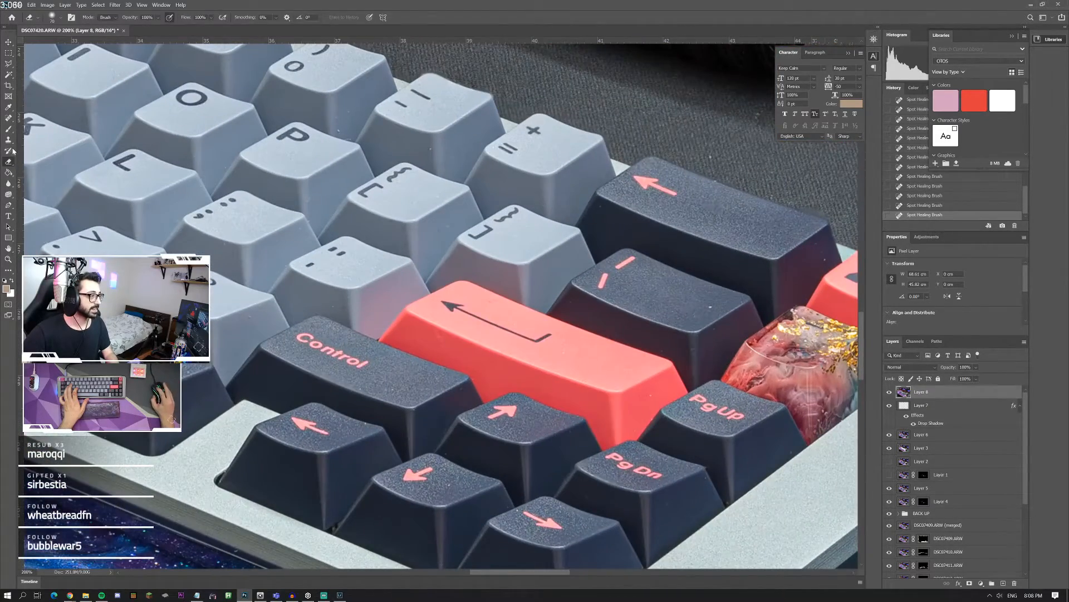
left_click(8, 119)
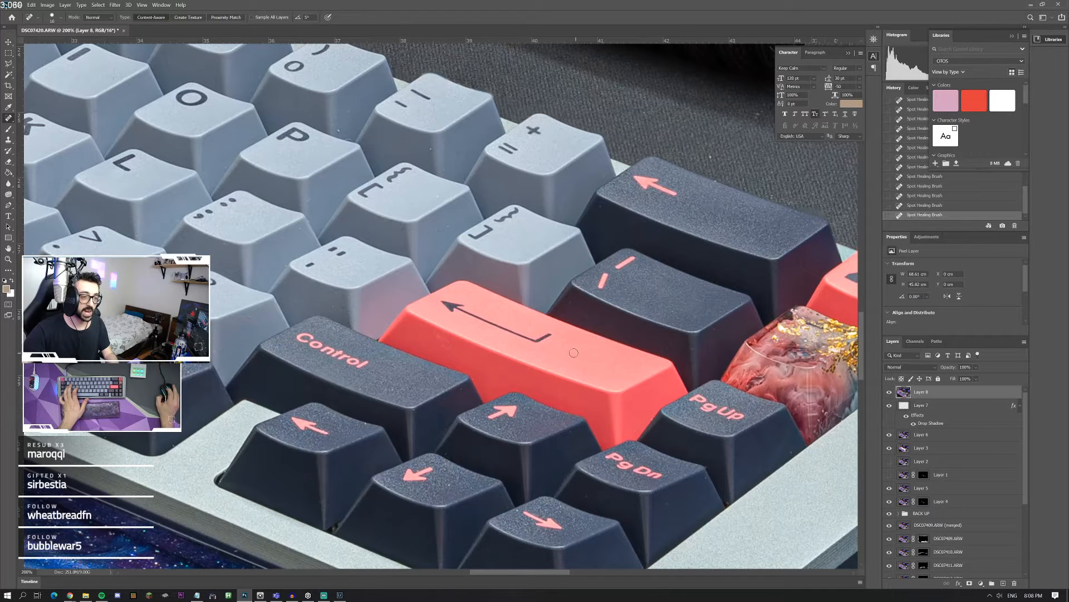
scroll(453, 377, "left", 5)
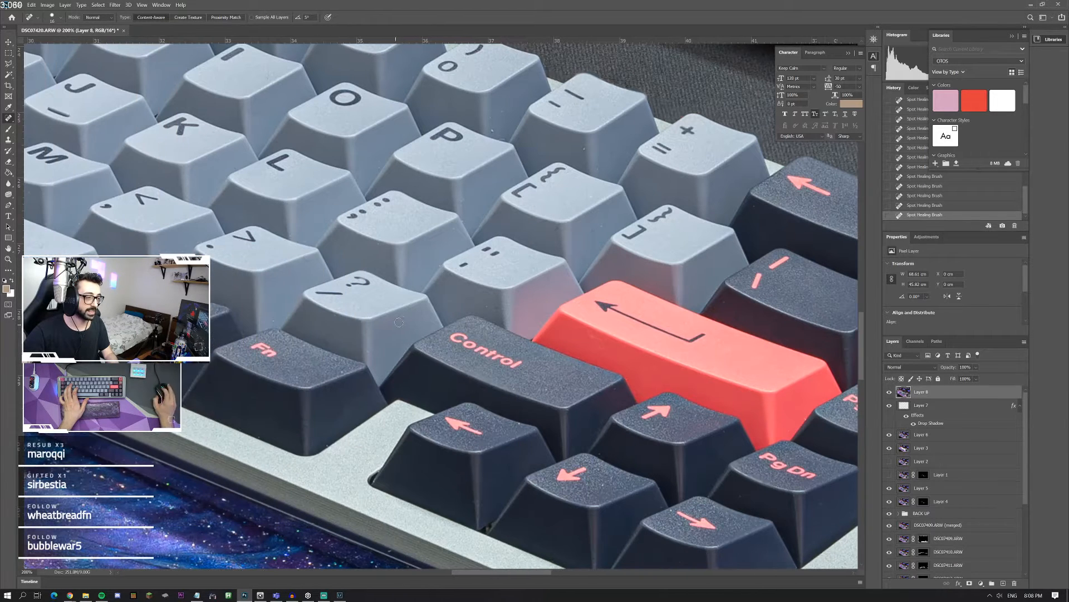
left_click_drag(266, 318, 277, 320)
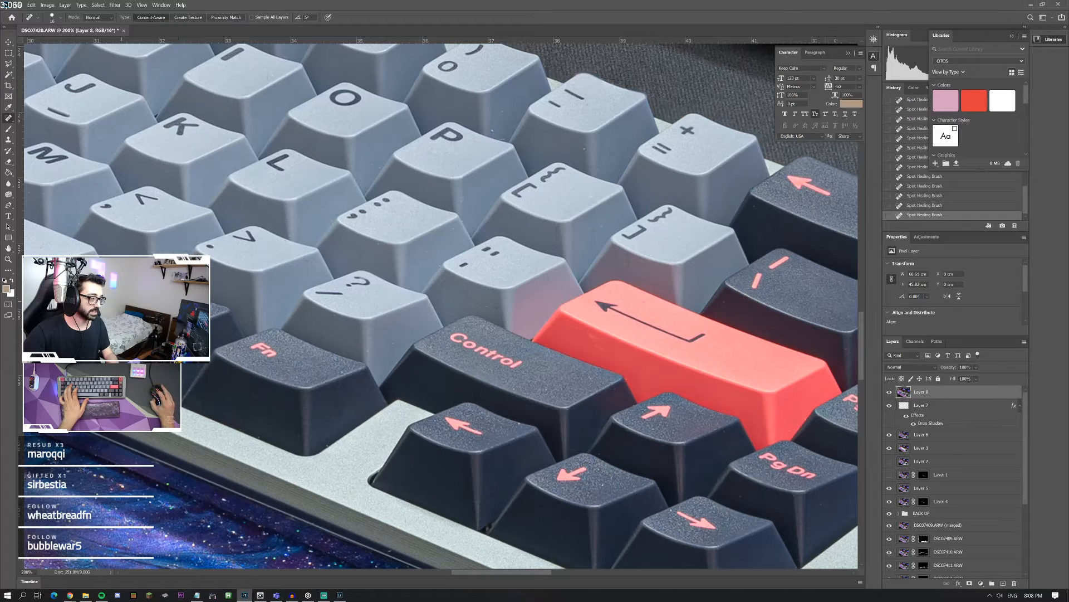
scroll(502, 221, "up", 3)
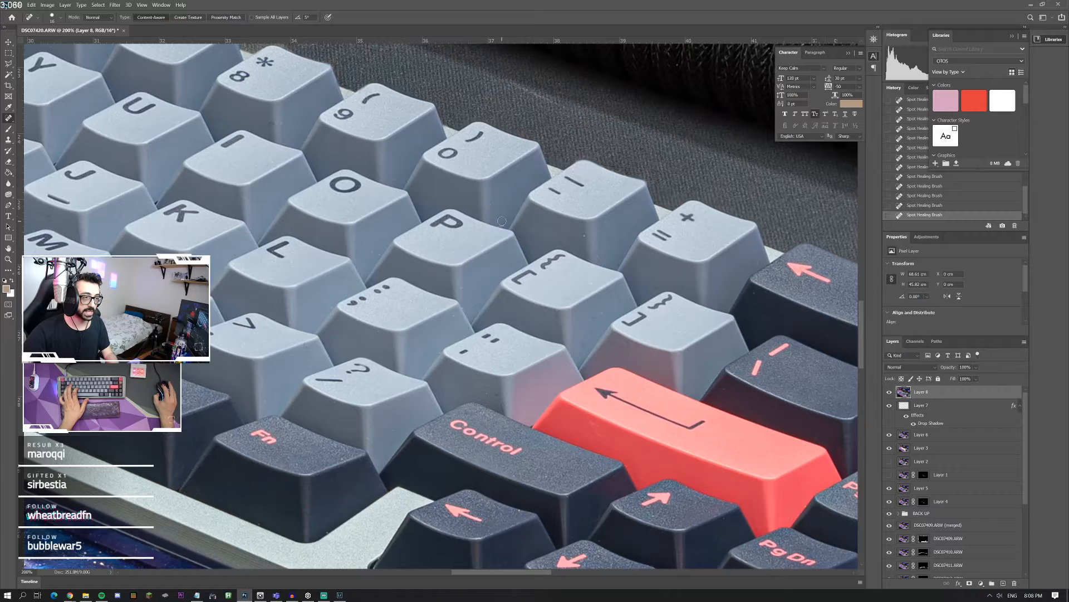
left_click(583, 237)
left_click_drag(614, 234, 614, 249)
left_click(575, 348)
left_click_drag(608, 310, 593, 323)
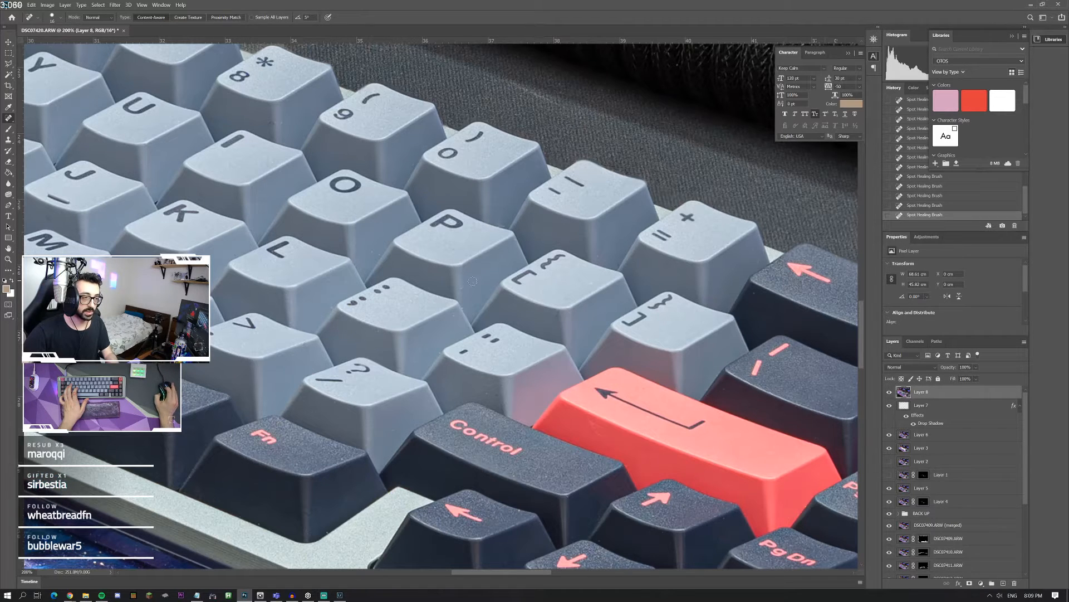
Step: Heal the marks on the red Enter keycap and the neighbouring grey quote keycap
scroll(370, 274, "left", 3)
left_click_drag(688, 445, 701, 432)
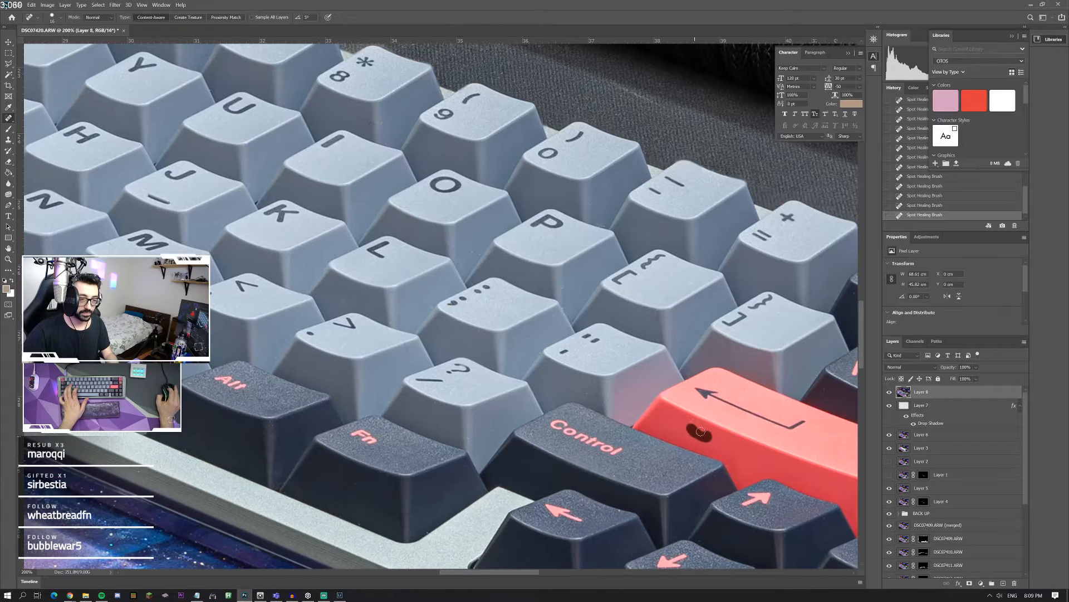
left_click(649, 368)
Step: Check the remaining grey keycaps and heal the spot on the mat beside the pink treasure-chest keycap
scroll(334, 198, "left", 4)
scroll(332, 187, "up", 5)
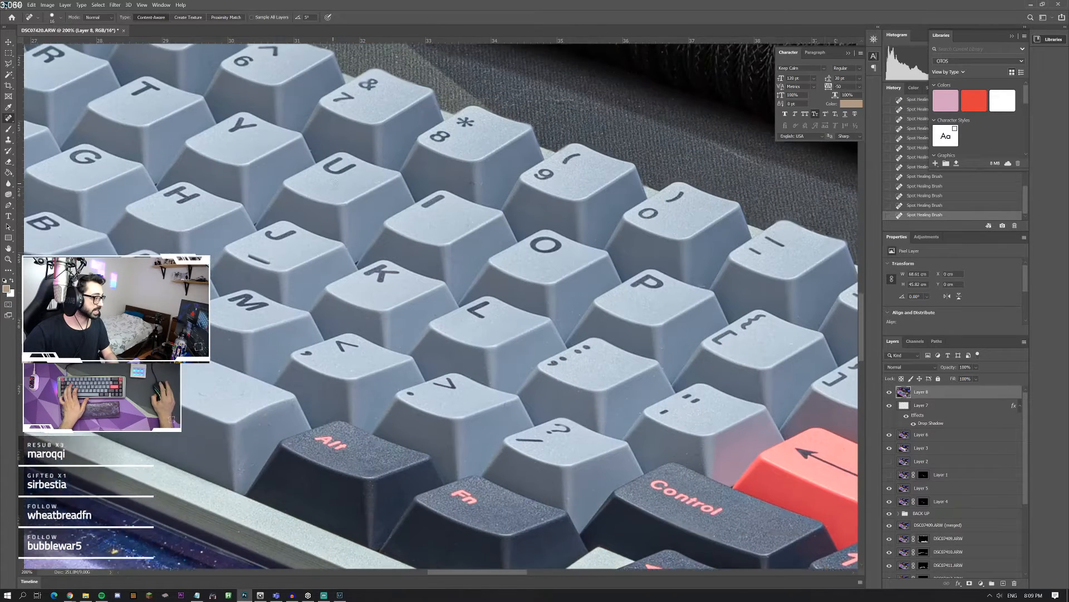
scroll(332, 184, "left", 10)
scroll(332, 184, "up", 5)
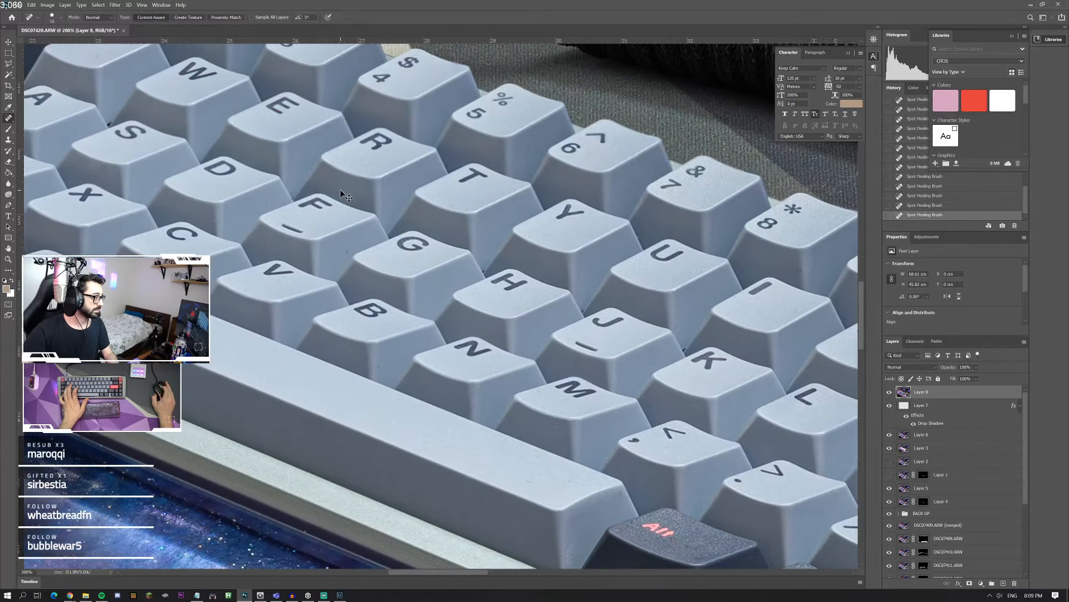
scroll(345, 190, "up", 3)
scroll(423, 170, "right", 1)
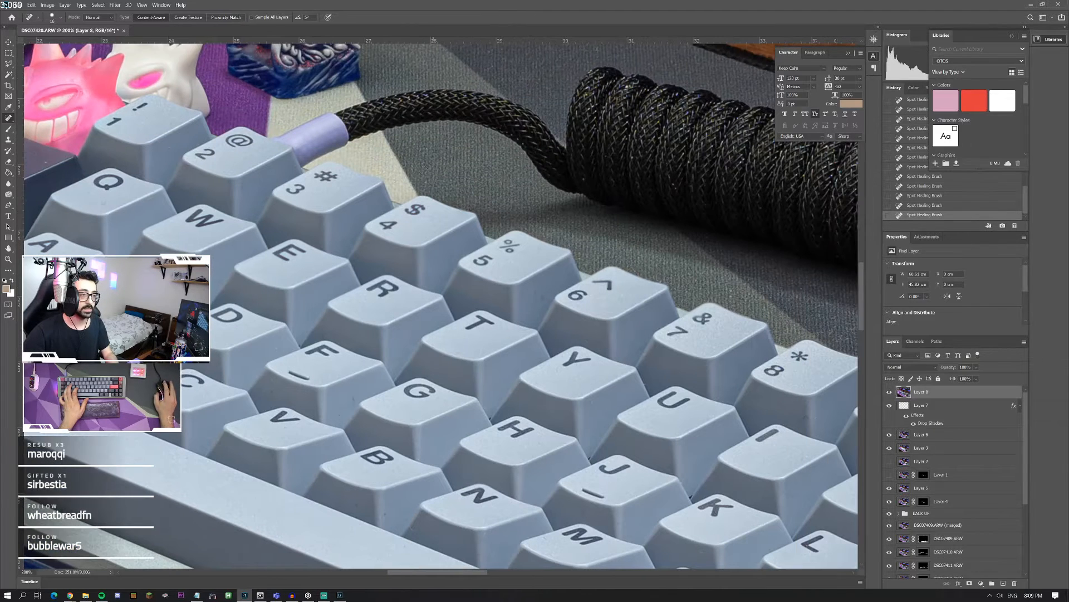
scroll(286, 180, "up", 2)
scroll(285, 180, "up", 2)
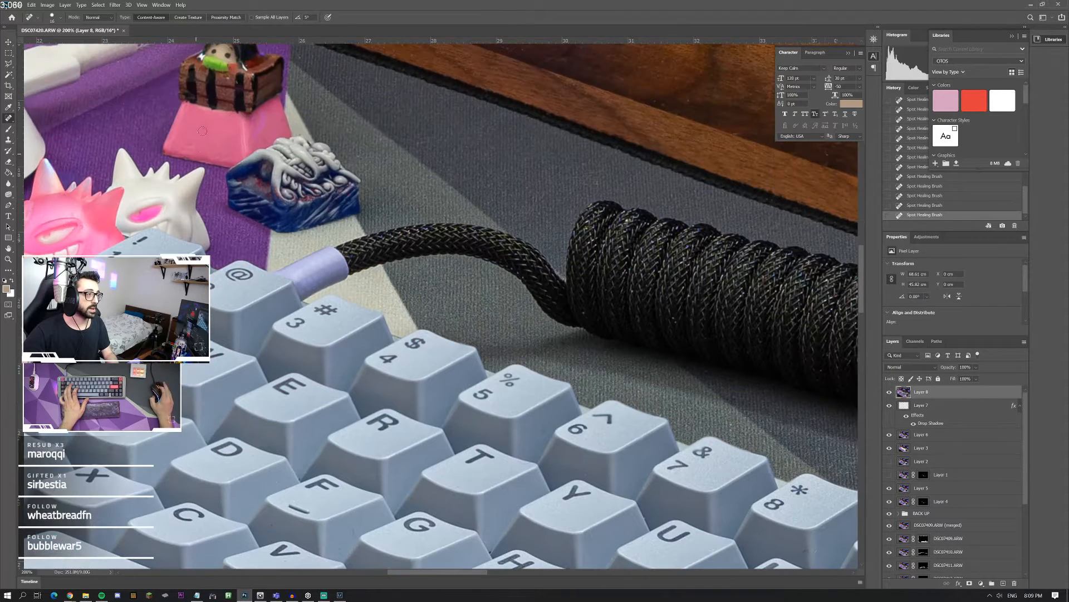
left_click(280, 118)
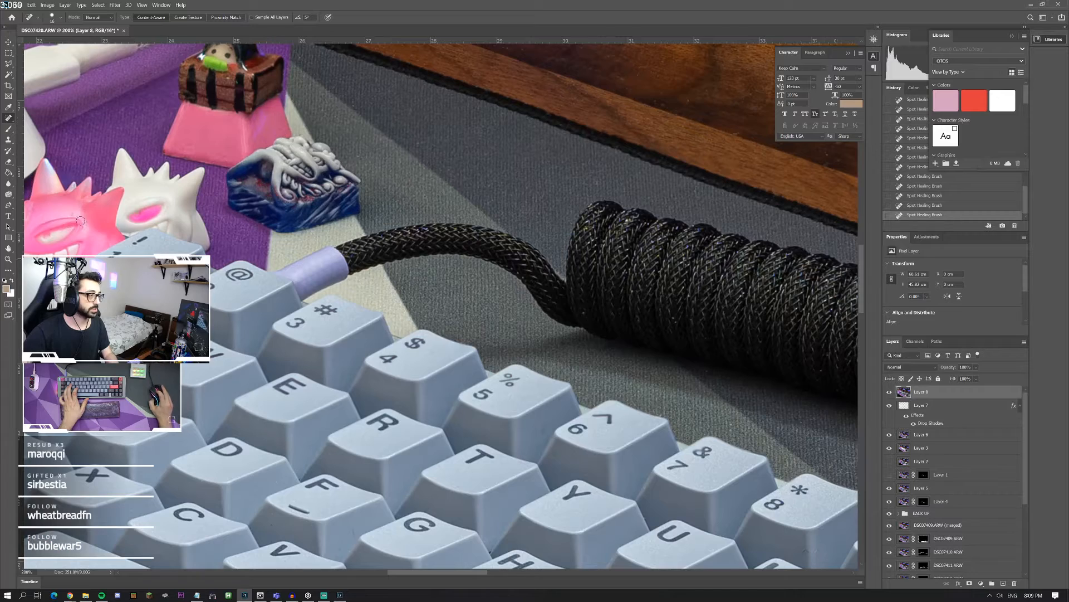
scroll(80, 221, "up", 2)
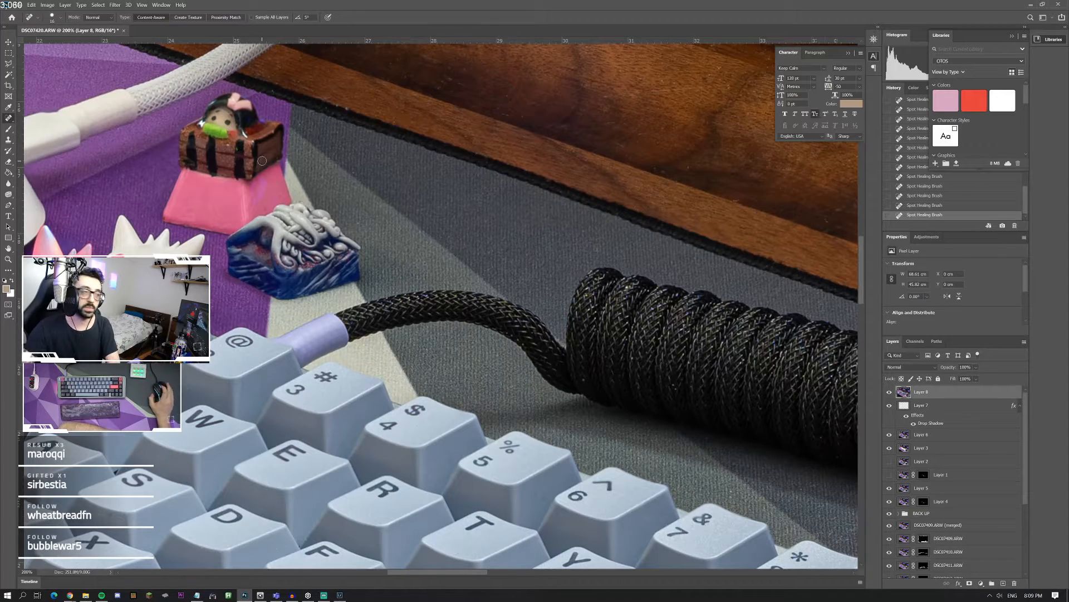
Step: Heal the spots on the grey mat beyond the mouse's side and on the white macropad's front face
double_click(8, 260)
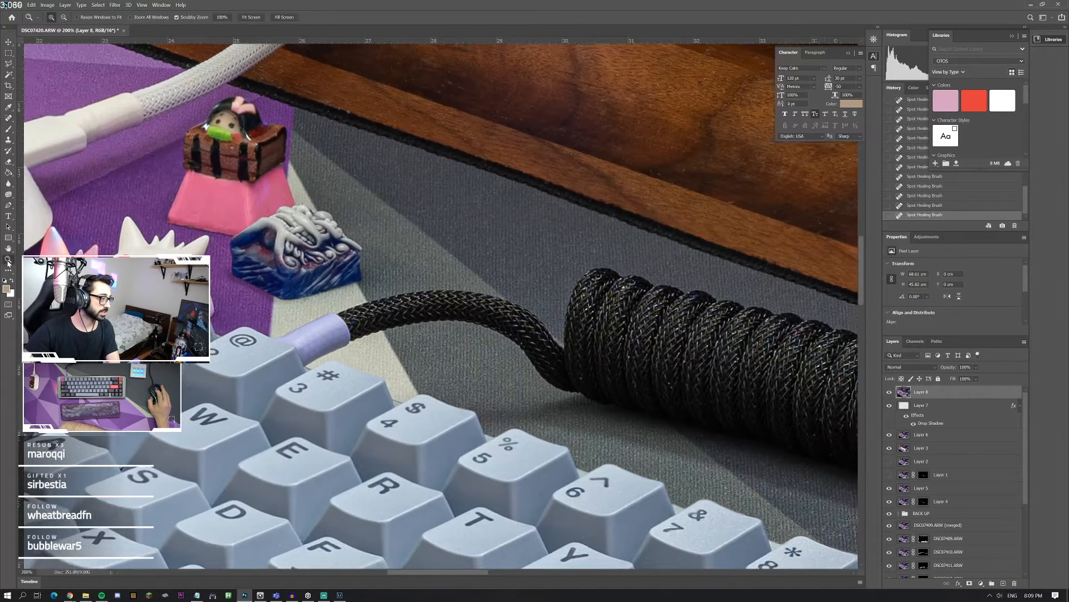
right_click(264, 232)
left_click(286, 236)
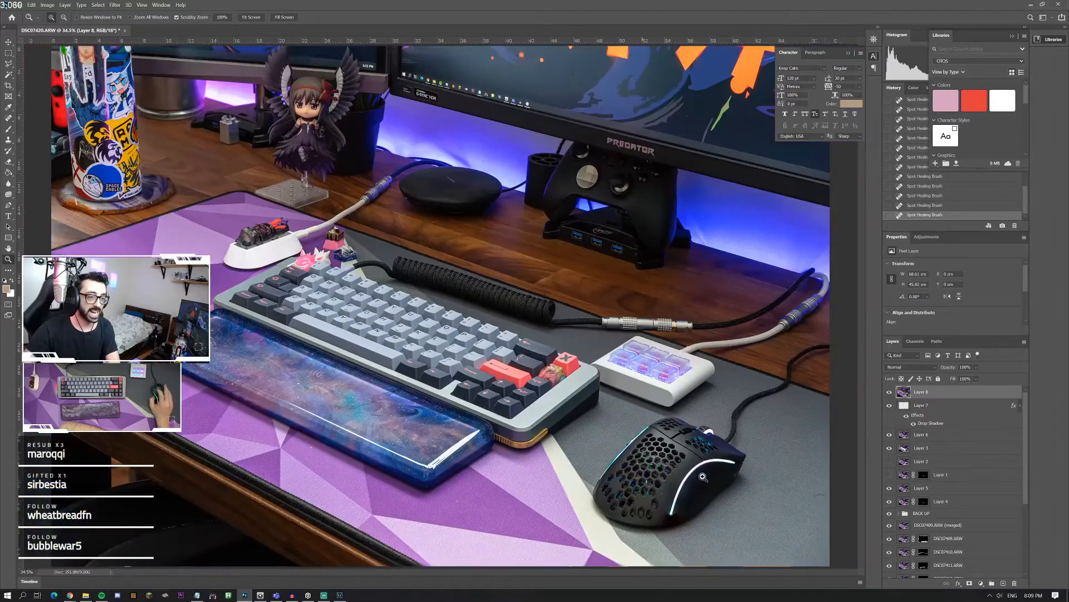
left_click(702, 477)
left_click(703, 477)
left_click(14, 117)
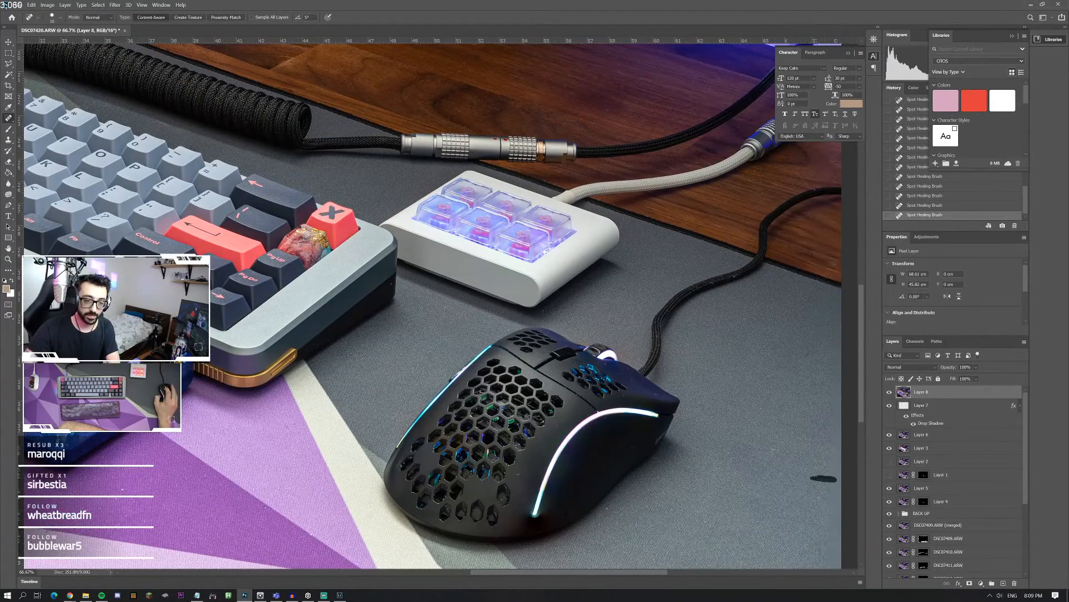
scroll(818, 490, "down", 3)
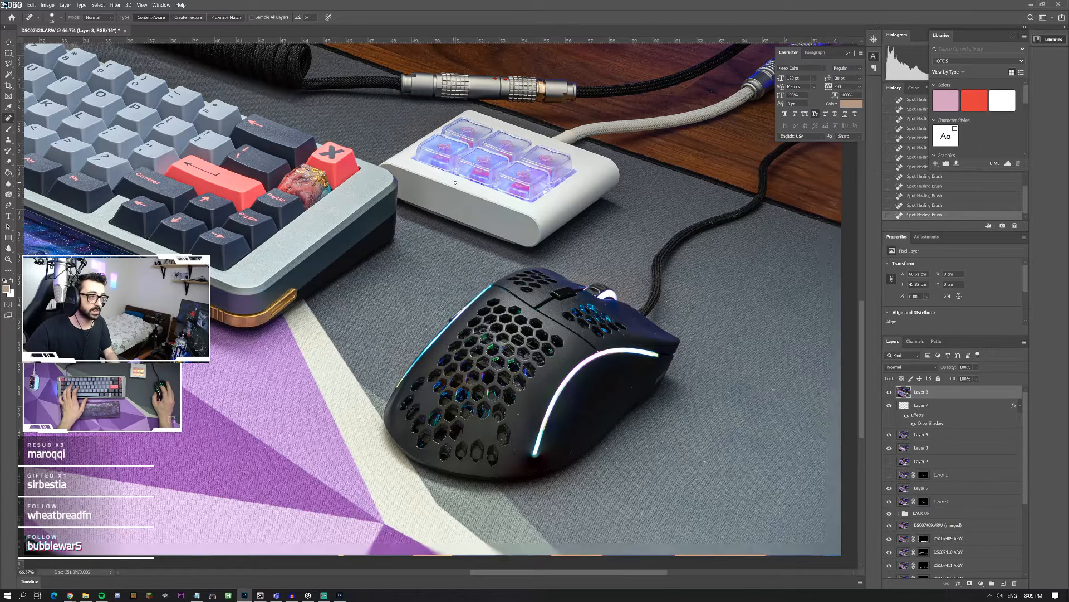
left_click_drag(450, 180, 428, 171)
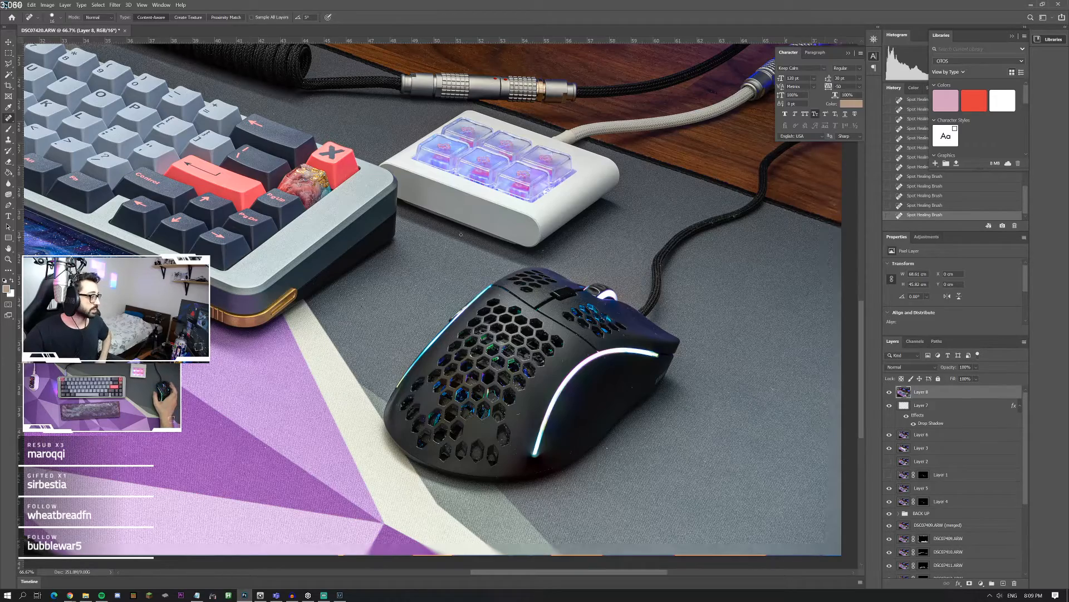
Step: Inspect the mouse, the full photo and the keyboard's gold-trimmed corner up close for leftover flaws
double_click(8, 261)
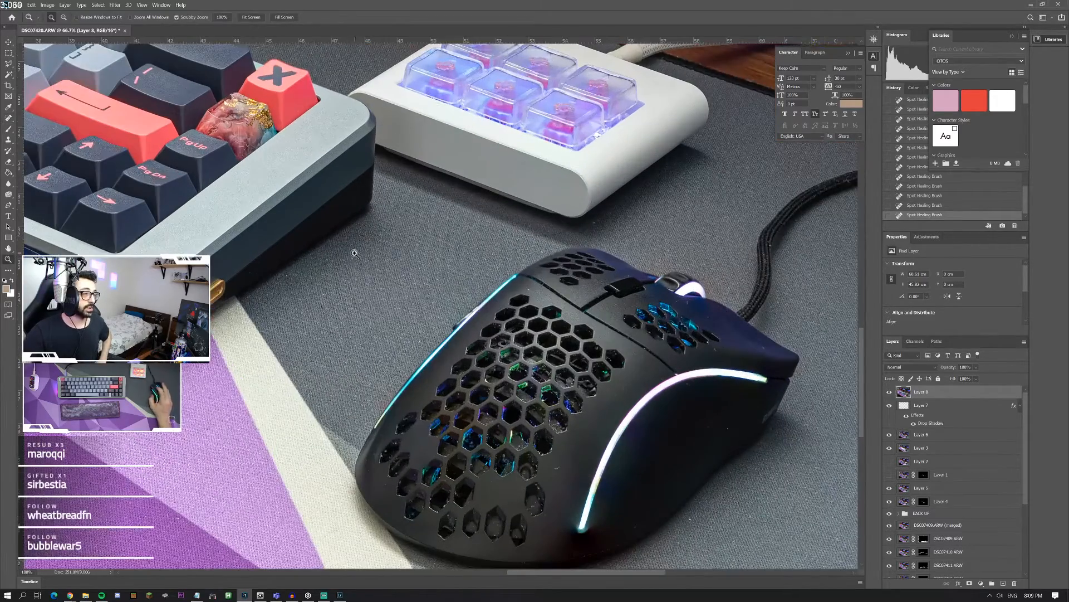
right_click(355, 252)
left_click(380, 258)
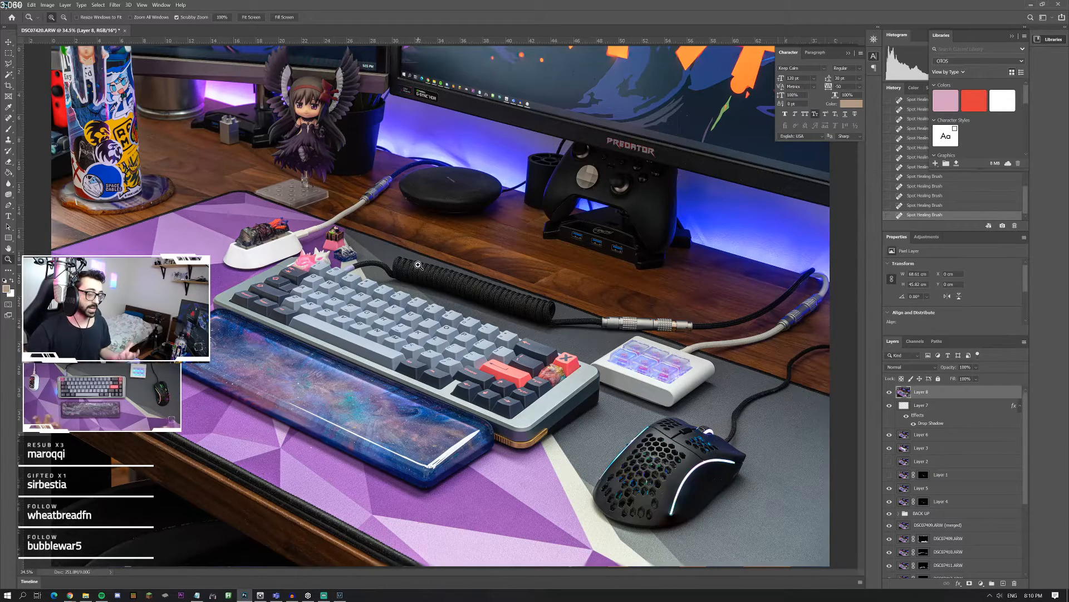
left_click(524, 433)
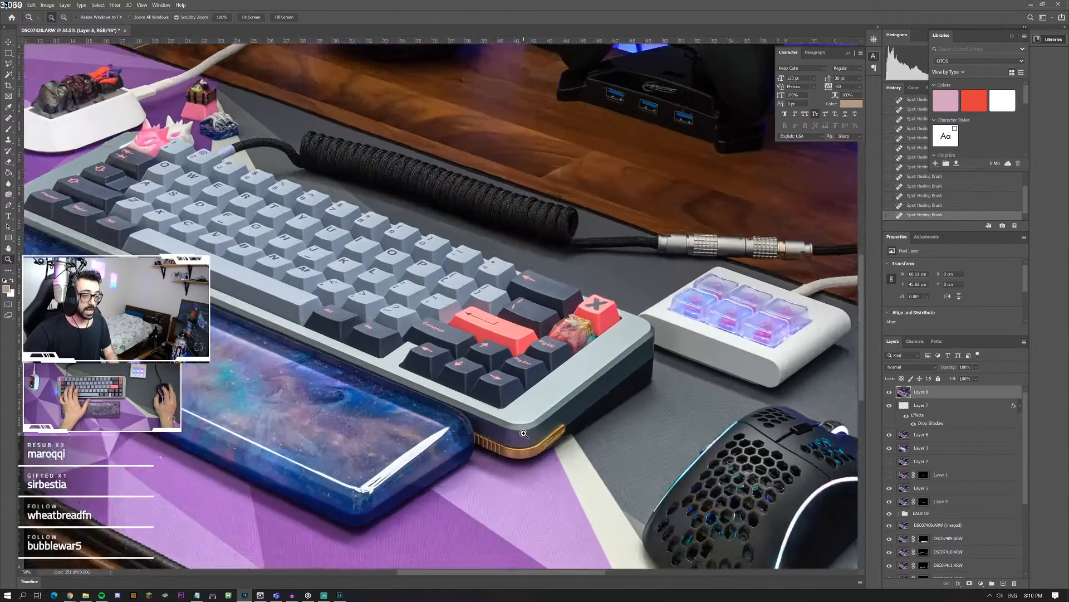
left_click(524, 433)
left_click(524, 433)
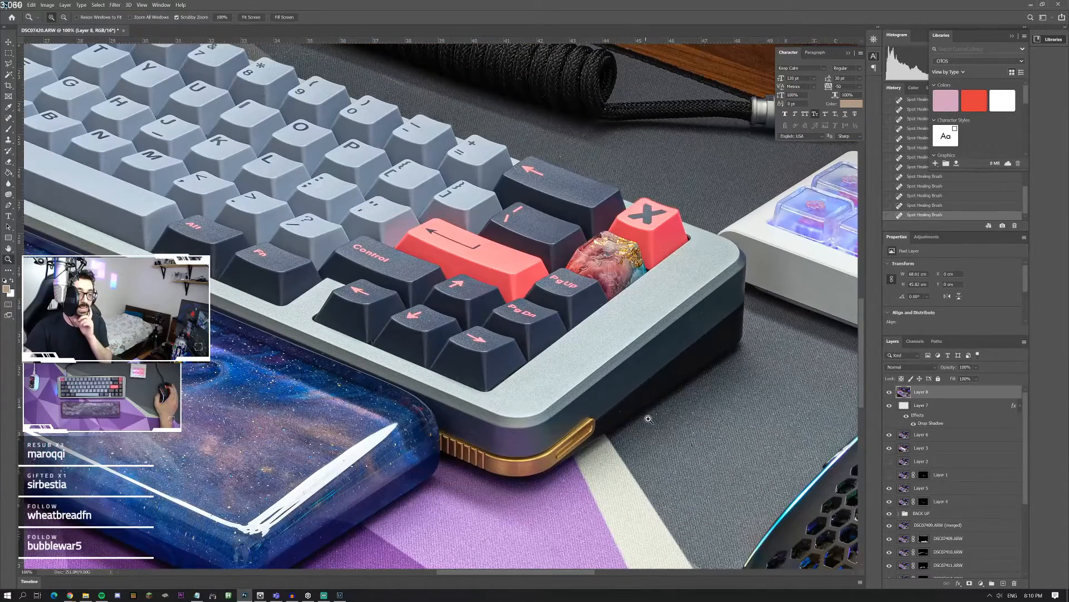
left_click(9, 117)
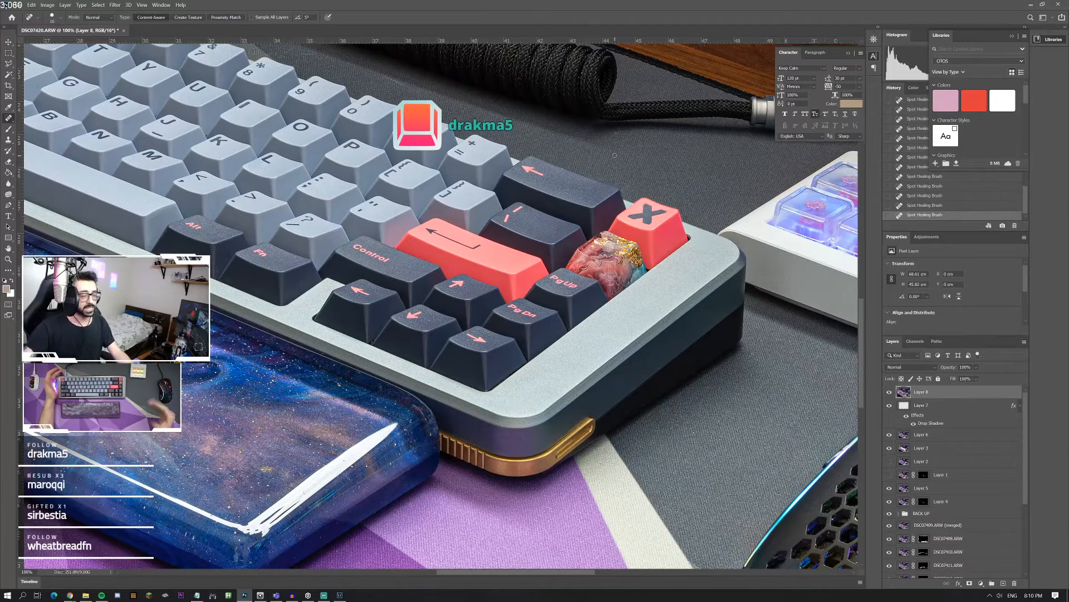
left_click(9, 259)
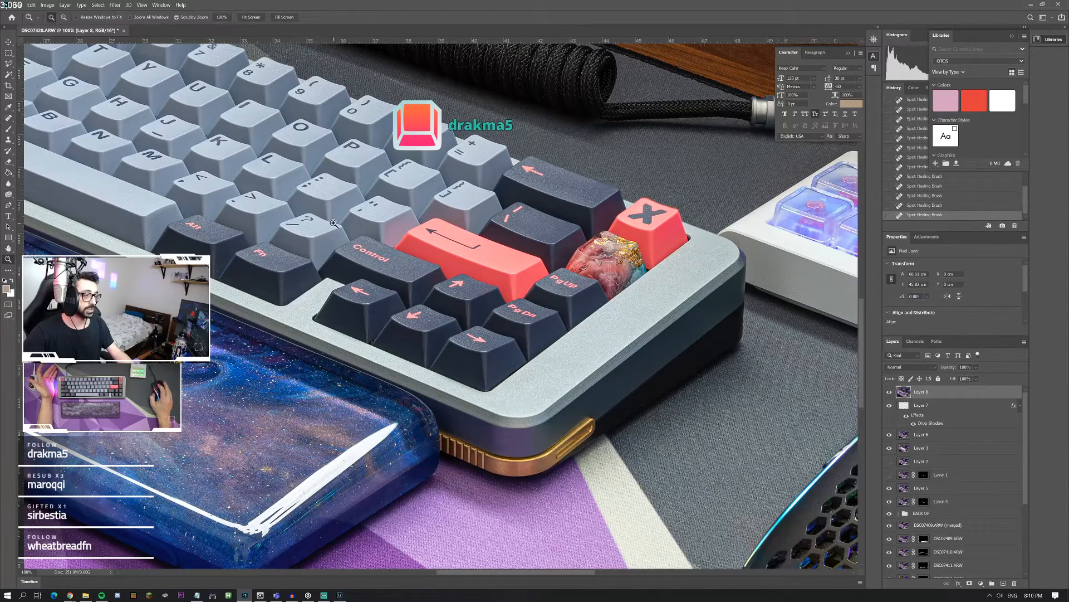
scroll(334, 226, "down", 5)
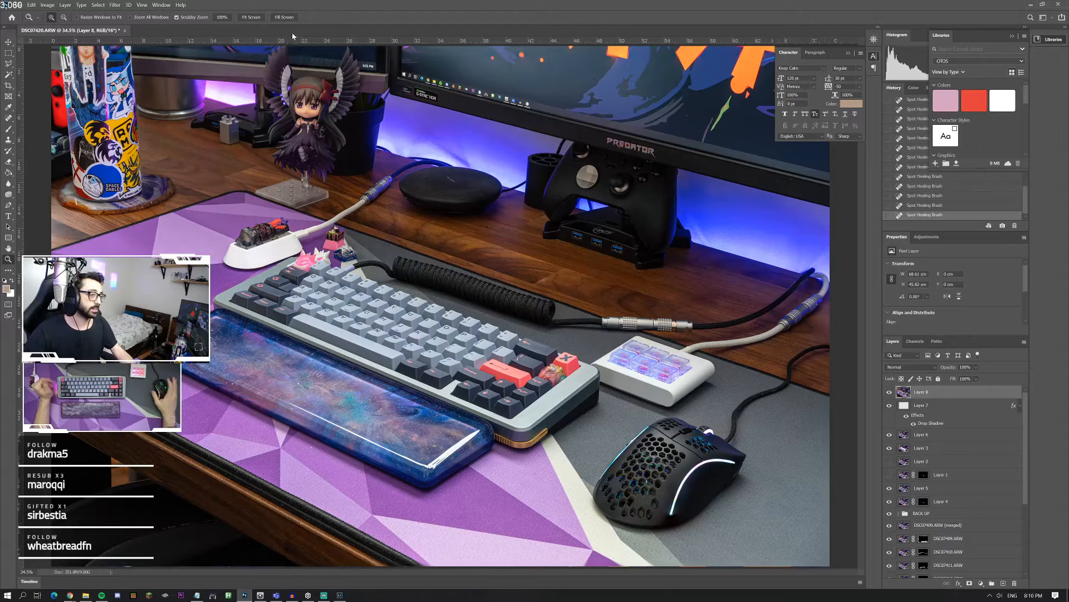
Step: Review the whole photo at several magnifications, examining the coiled cable and the winged figurine up close
right_click(230, 194)
left_click(245, 206)
right_click(355, 207)
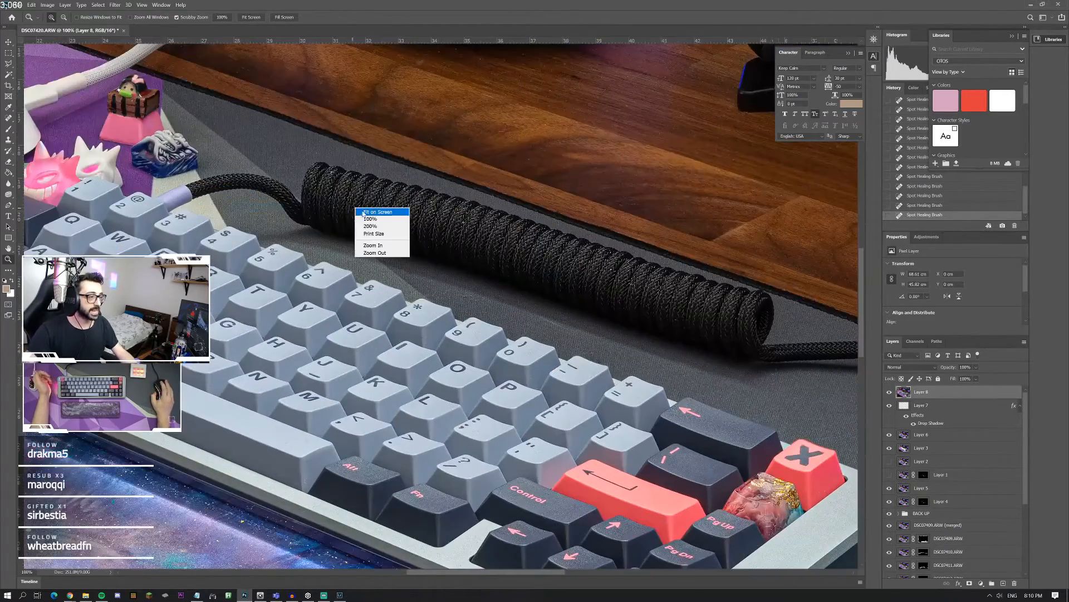
left_click(370, 212)
right_click(370, 217)
left_click(390, 262)
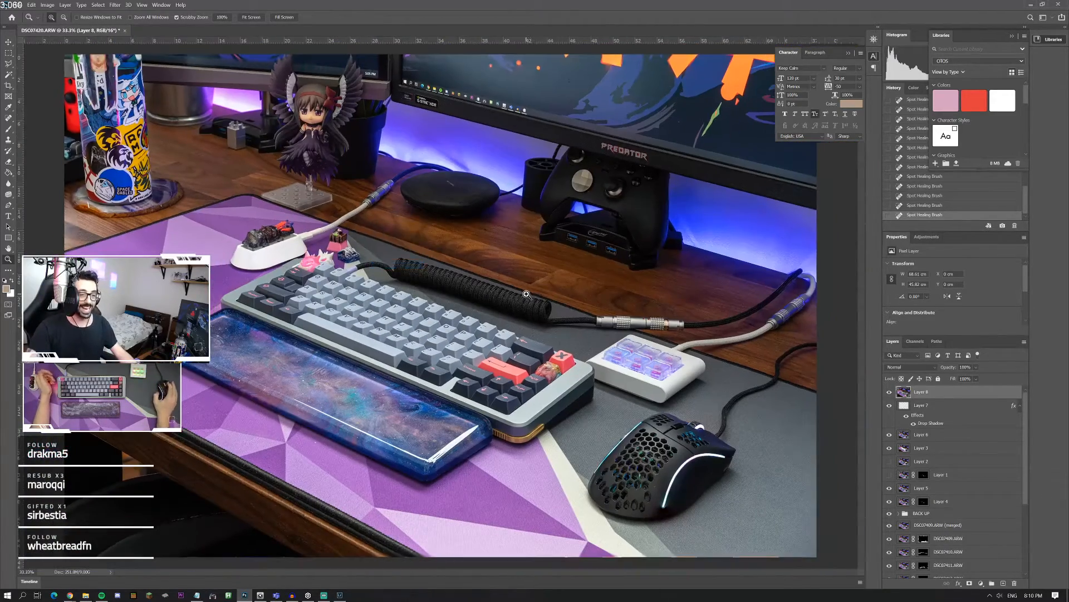
right_click(527, 295)
left_click(559, 340)
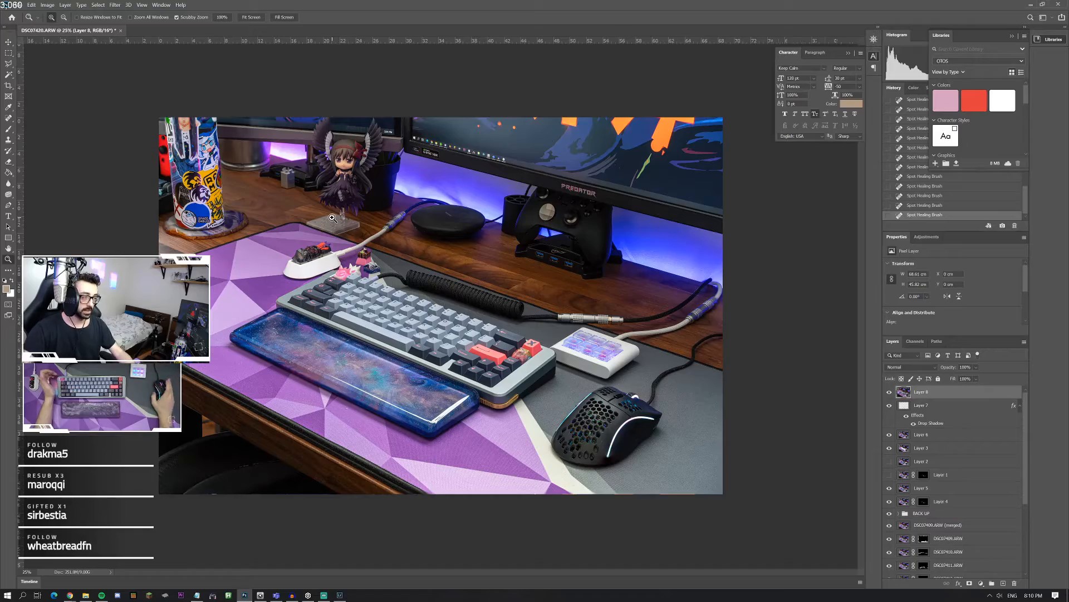
left_click(319, 182)
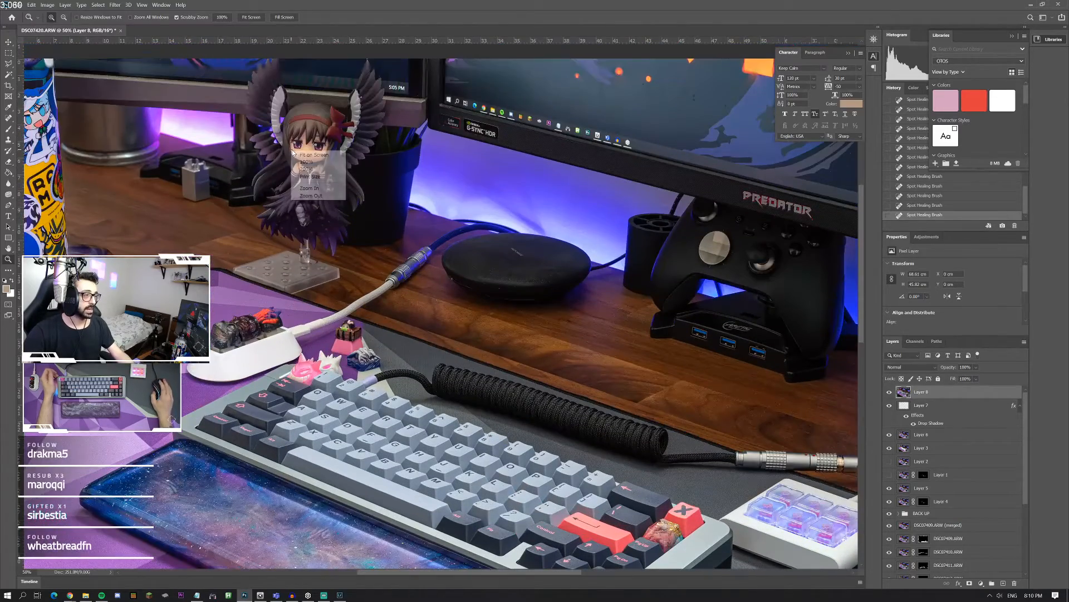
right_click(294, 151)
left_click(309, 155)
left_click_drag(289, 126, 293, 128)
right_click(367, 136)
left_click(383, 142)
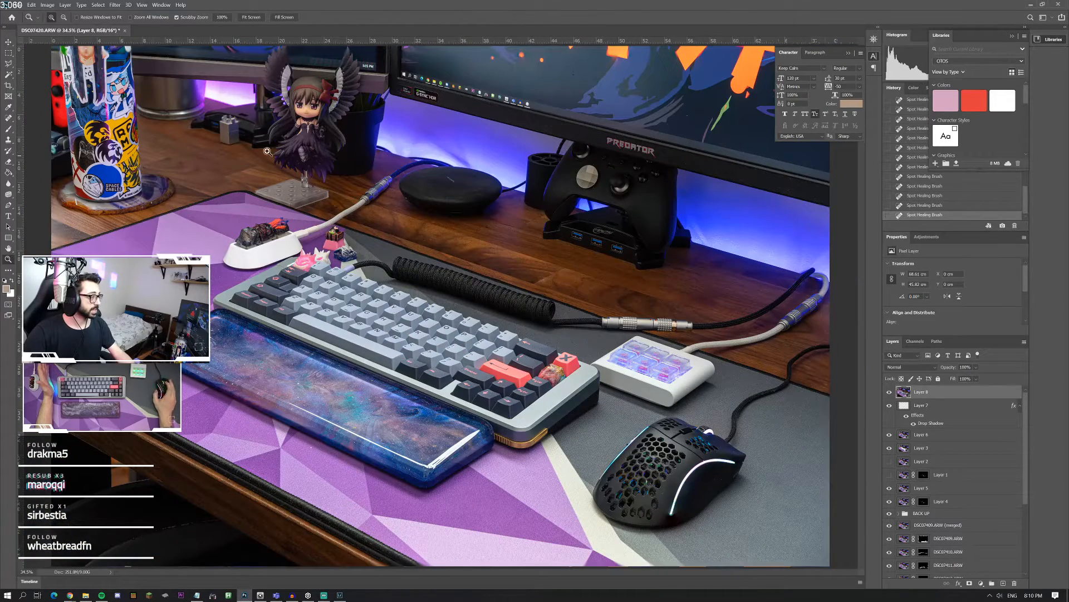
Step: Stamp all visible layers into a new merged layer at the top of the stack
left_click(10, 118)
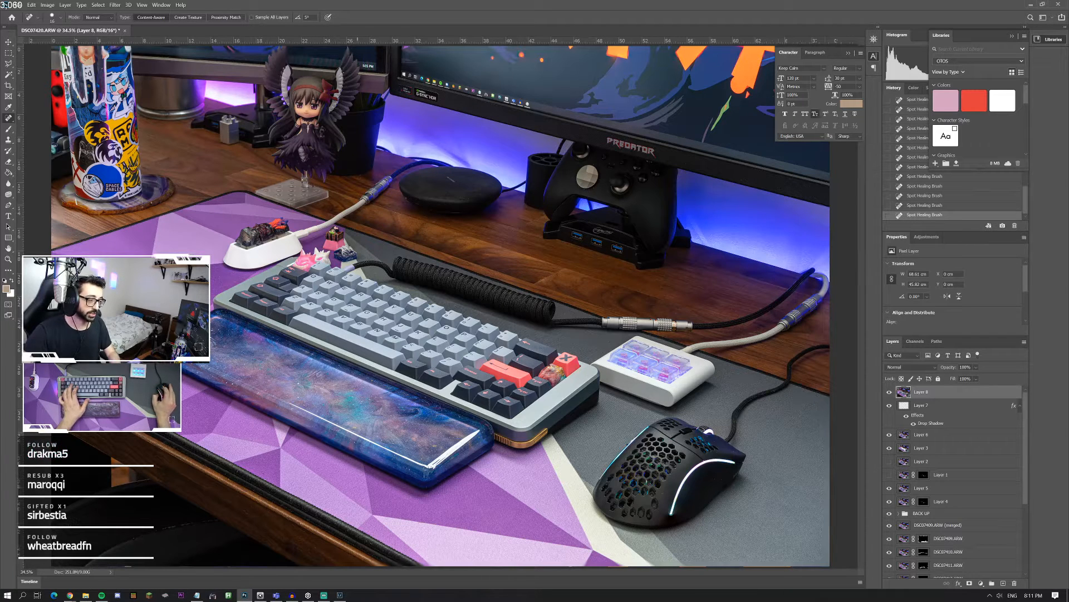
key("z")
right_click(281, 364)
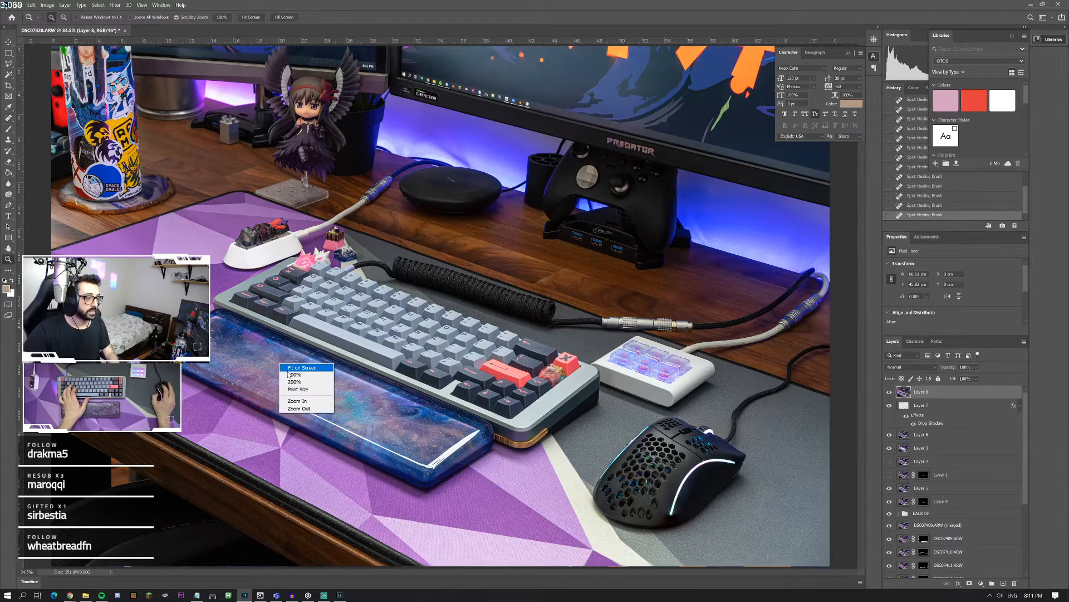
left_click(295, 368)
right_click(360, 364)
left_click(374, 412)
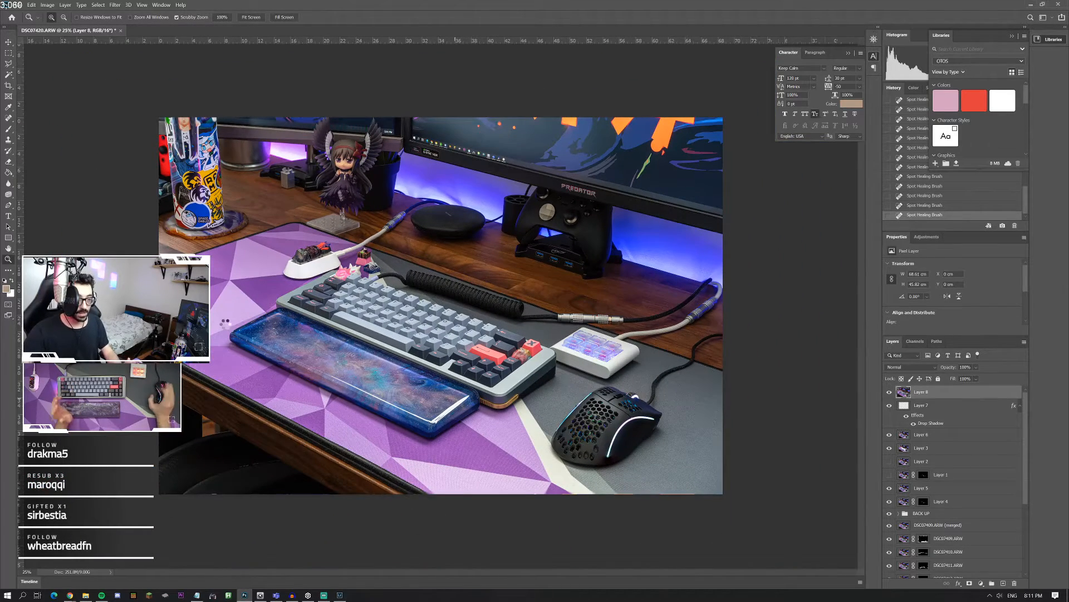
key("ctrl+shift+alt+e")
Step: Select the blue galaxy wrist rest along its edges with the Polygonal Lasso
left_click(9, 63)
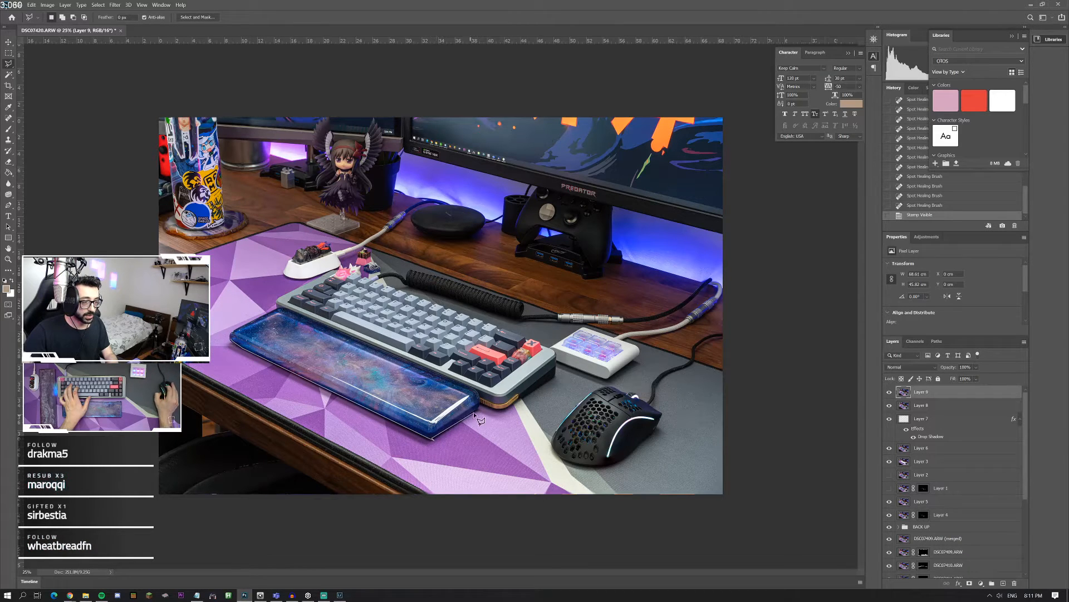
left_click(478, 396)
left_click(285, 318)
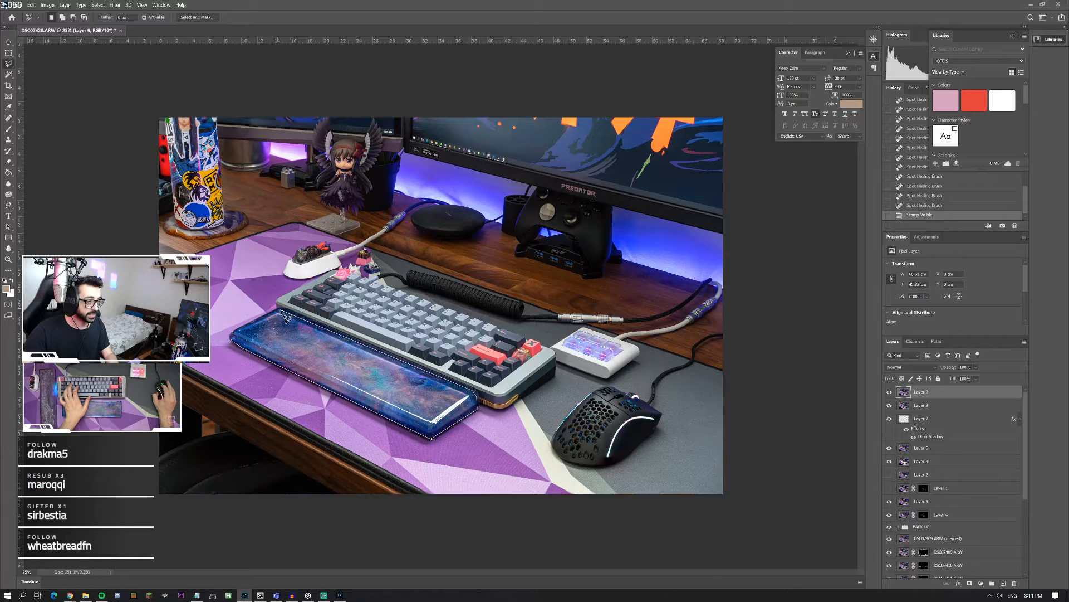
left_click(237, 341)
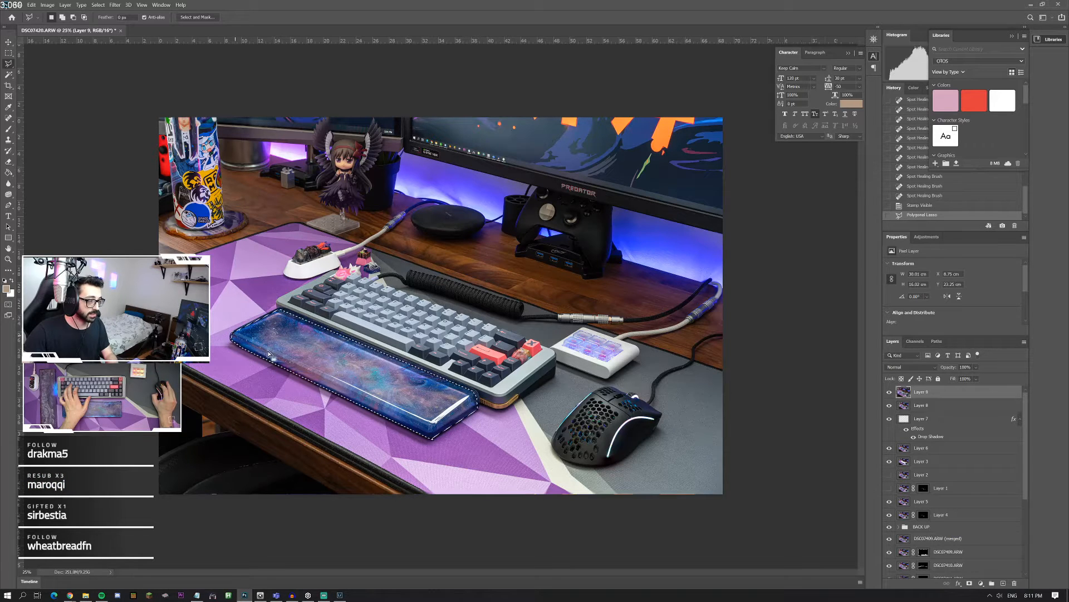
Step: Add a Brightness/Contrast adjustment masked to the wrist rest with brightness 28 and contrast 17, and compare the photo with and without it
left_click(981, 583)
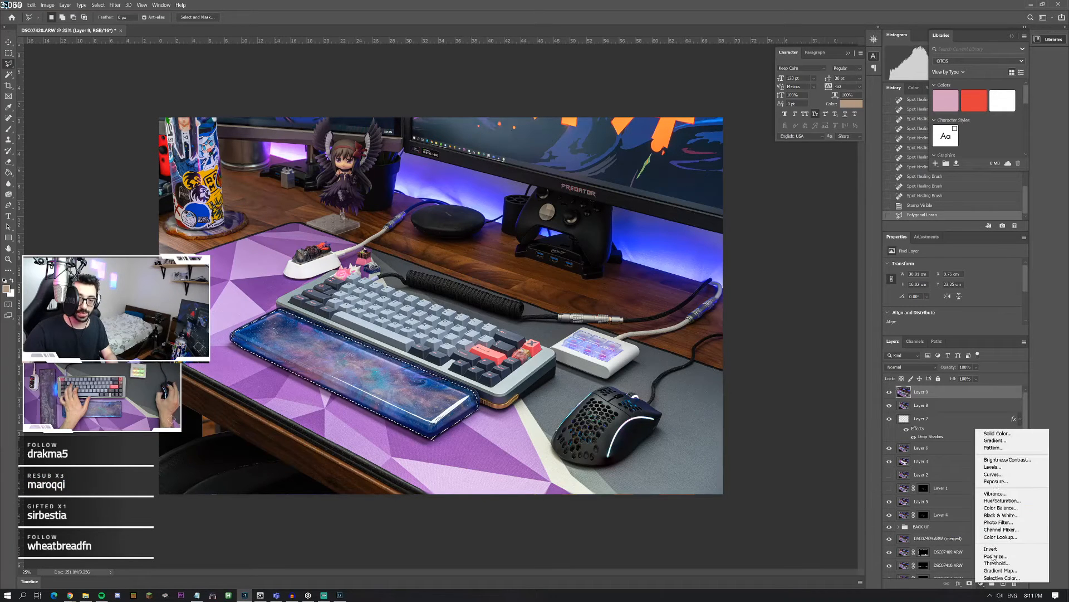
left_click(1007, 460)
left_click_drag(952, 289, 970, 288)
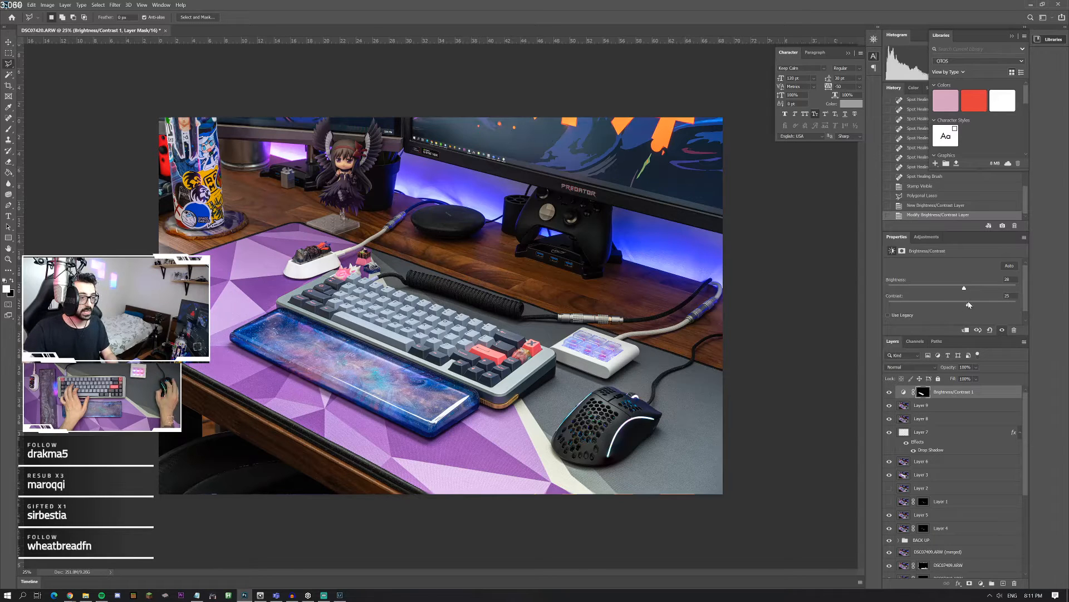
left_click_drag(969, 304, 963, 304)
left_click(890, 393)
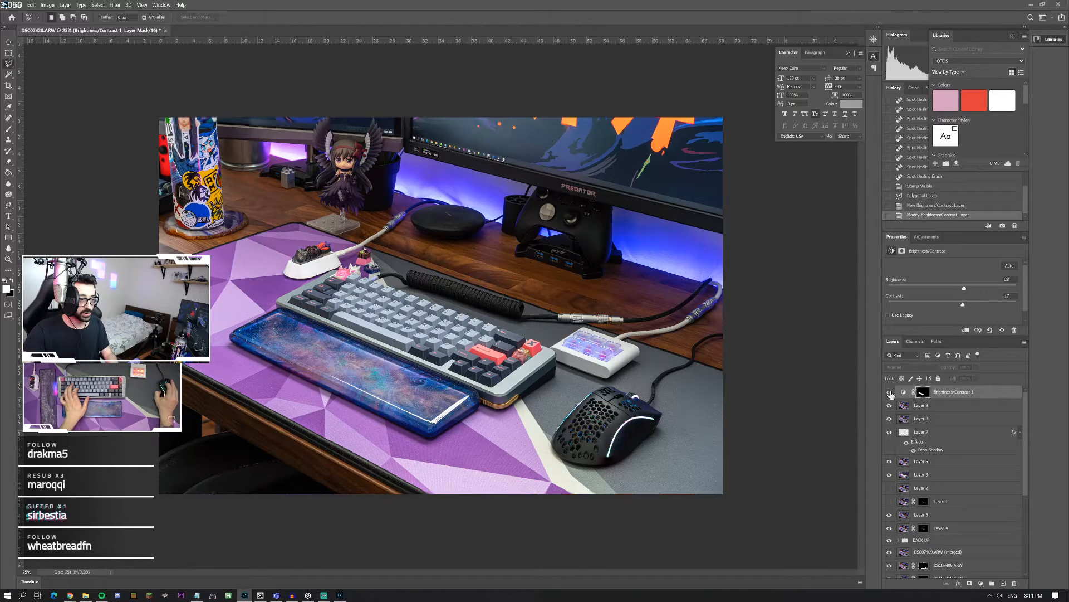
left_click(890, 393)
left_click(890, 393)
left_click(890, 393)
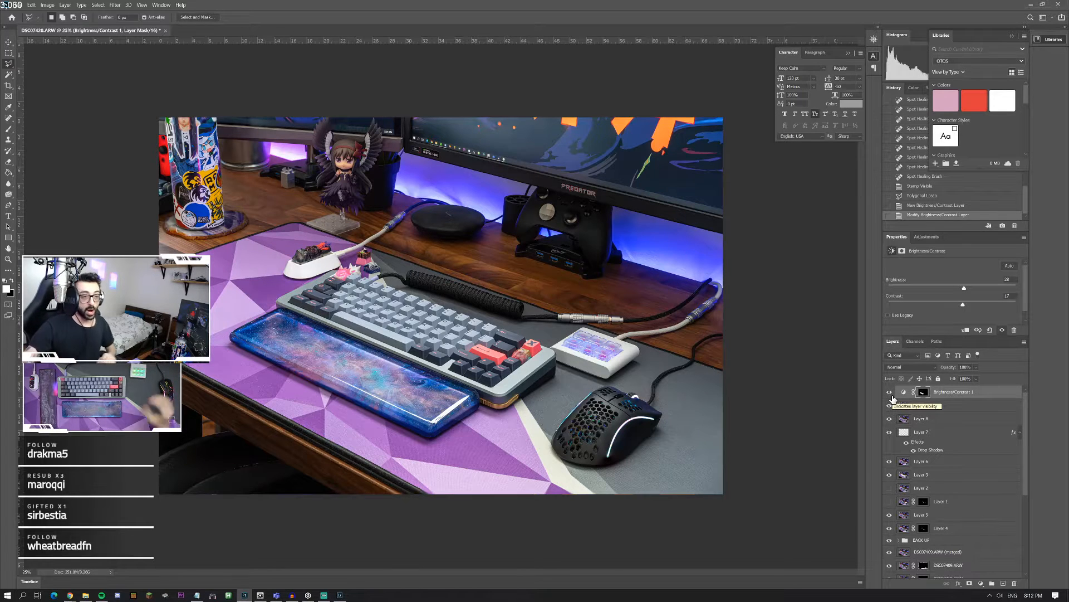
Step: Examine the lighting of the white macropad's six translucent keys up close
left_click(10, 260)
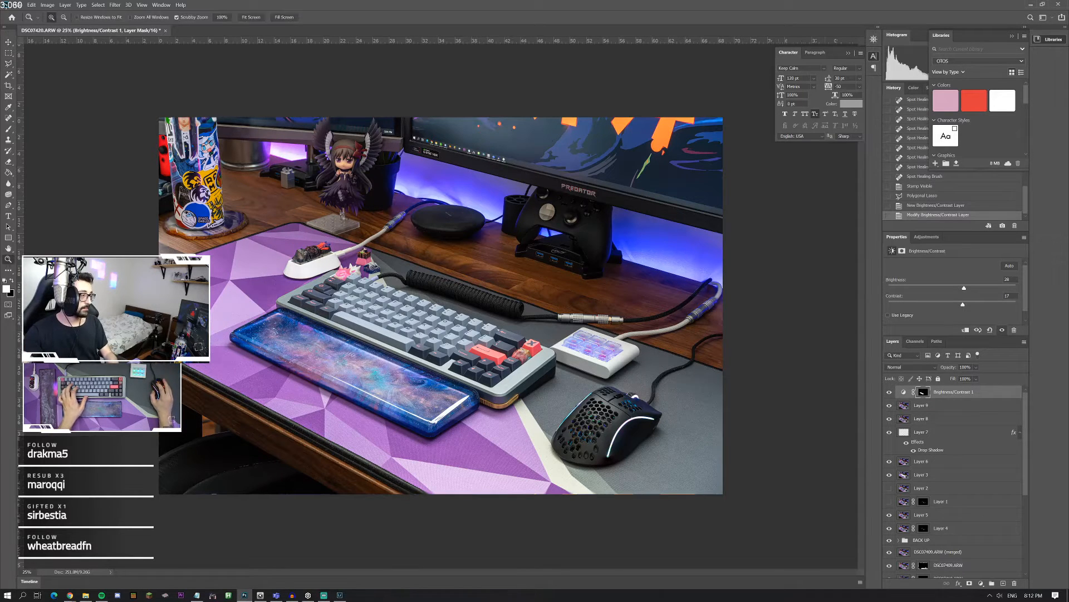
left_click(585, 357)
left_click(601, 367)
left_click(601, 366)
left_click(724, 377)
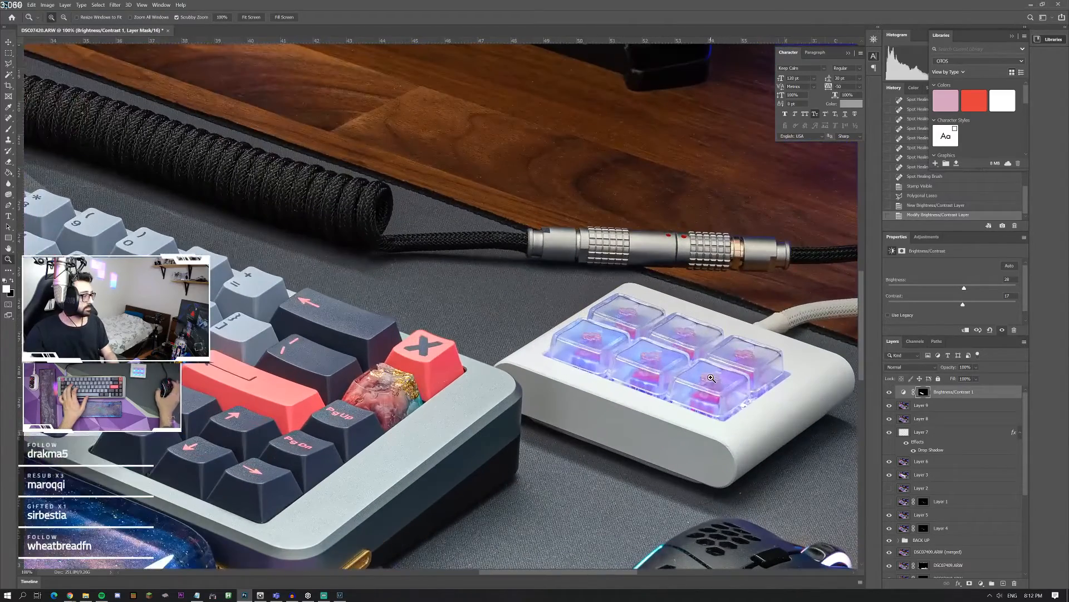
scroll(700, 383, "right", 10)
scroll(661, 384, "right", 2)
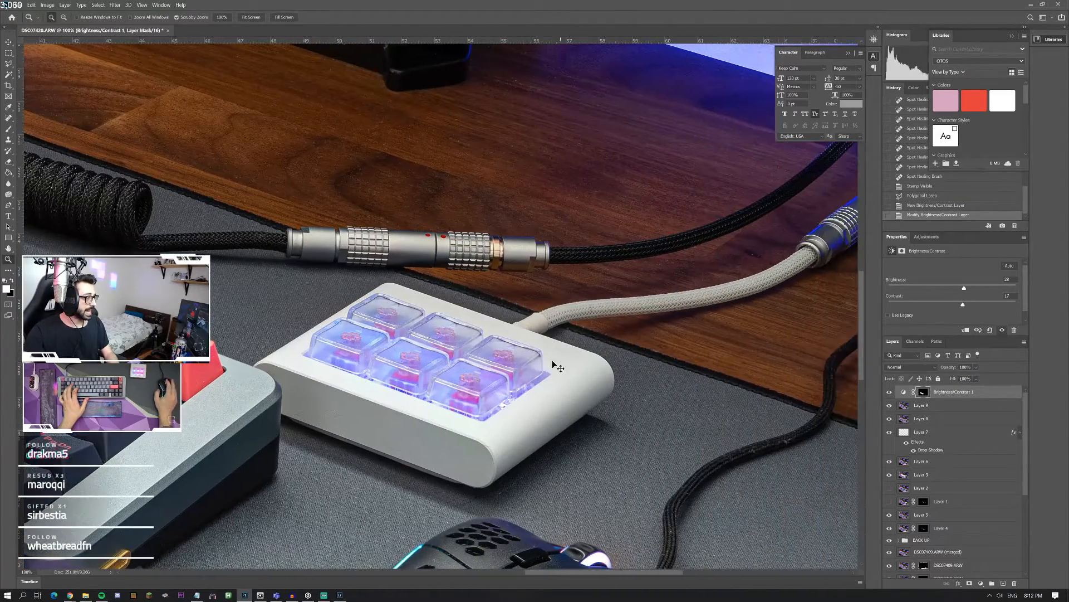
right_click(479, 356)
left_click(578, 333)
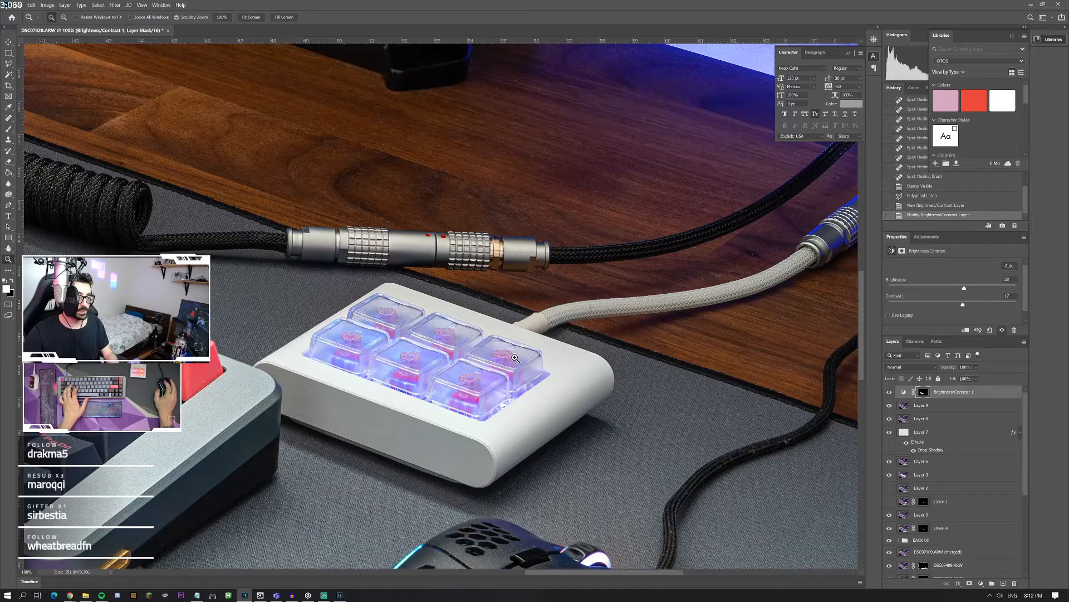
right_click(413, 373)
left_click(459, 305)
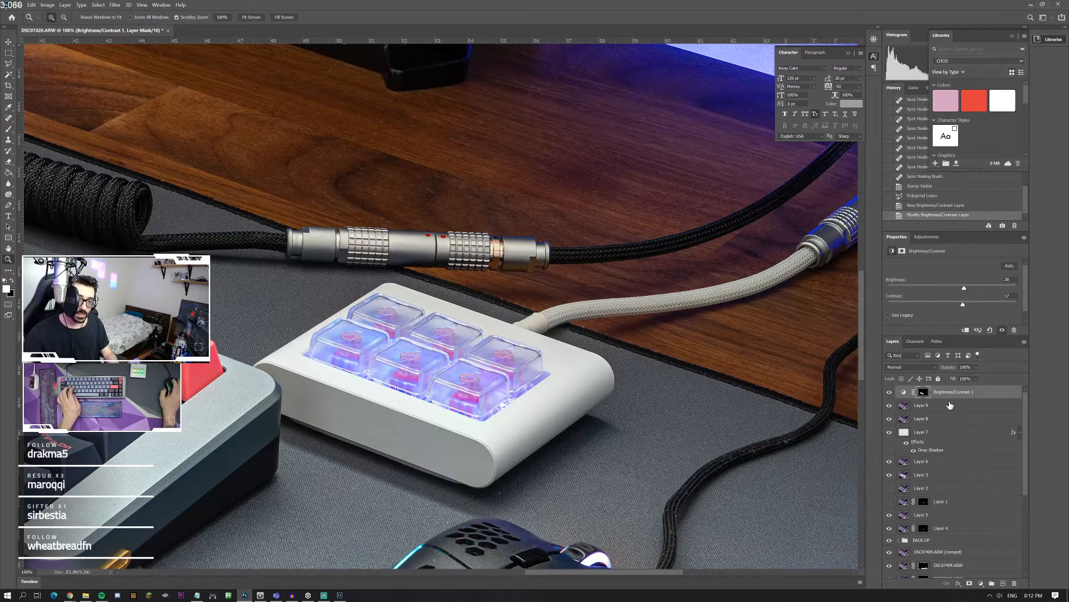
Step: Group the layers from Brightness/Contrast 1 down to Layer 4 and name the group Edits
scroll(953, 446, "down", 4)
scroll(961, 459, "up", 1)
left_click(941, 427, "shift")
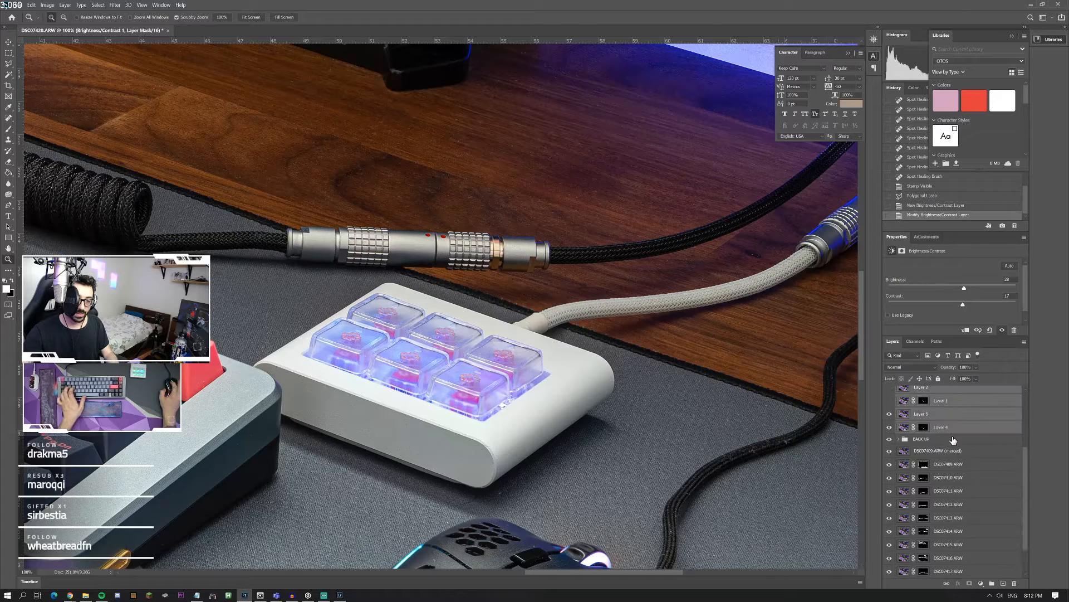
key("ctrl+g")
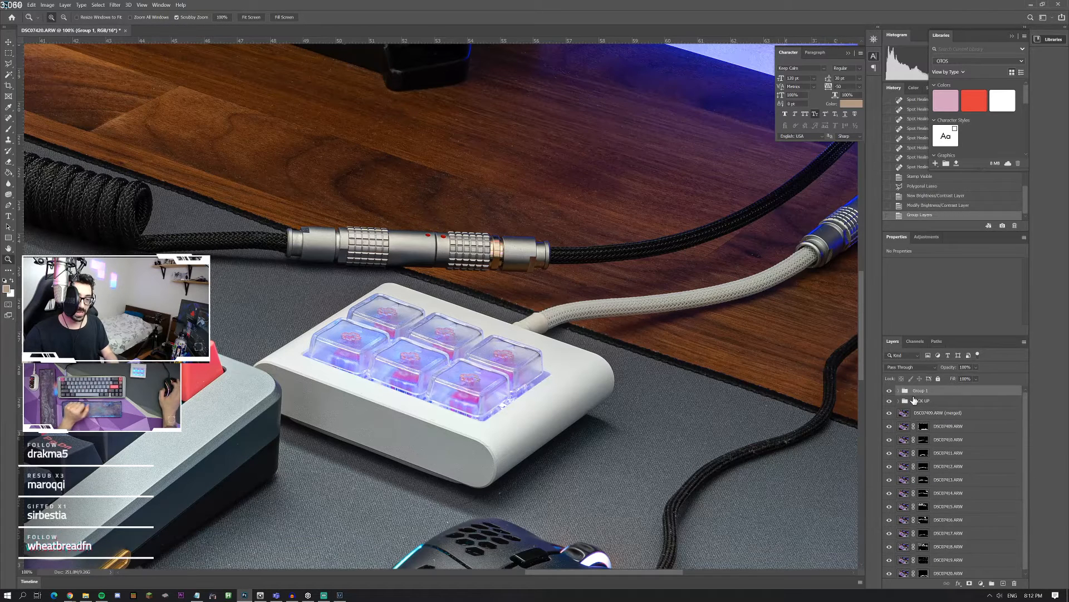
double_click(921, 390)
type("Ed")
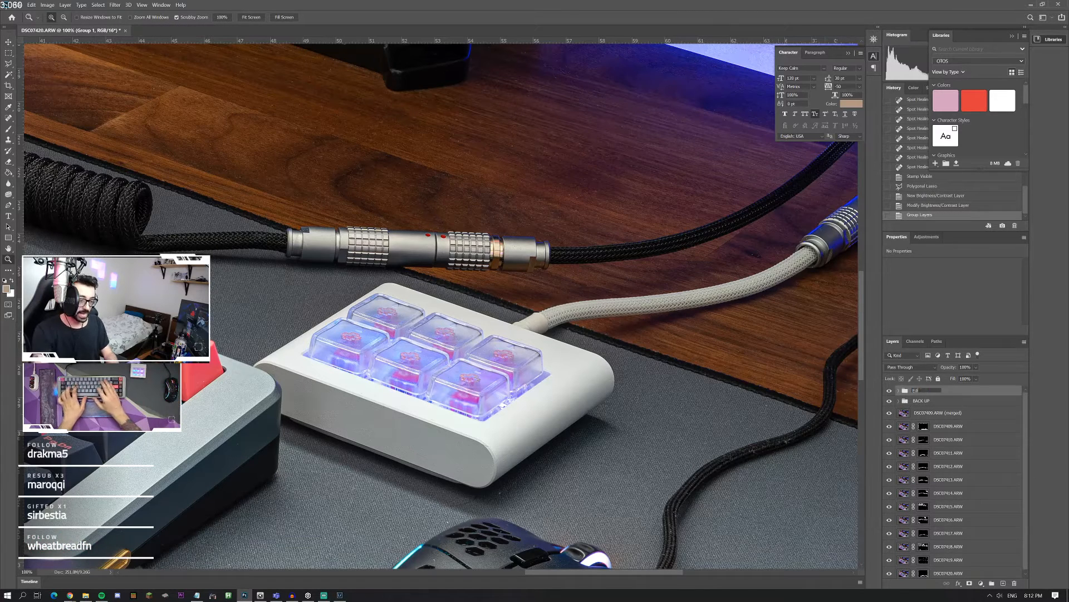
type("its")
key("Return")
Step: Hide the Edits group and, in the BACK UP group, show and select the DSC07410.ARW copy layer with the pink-orange macropad lighting
left_click(889, 391)
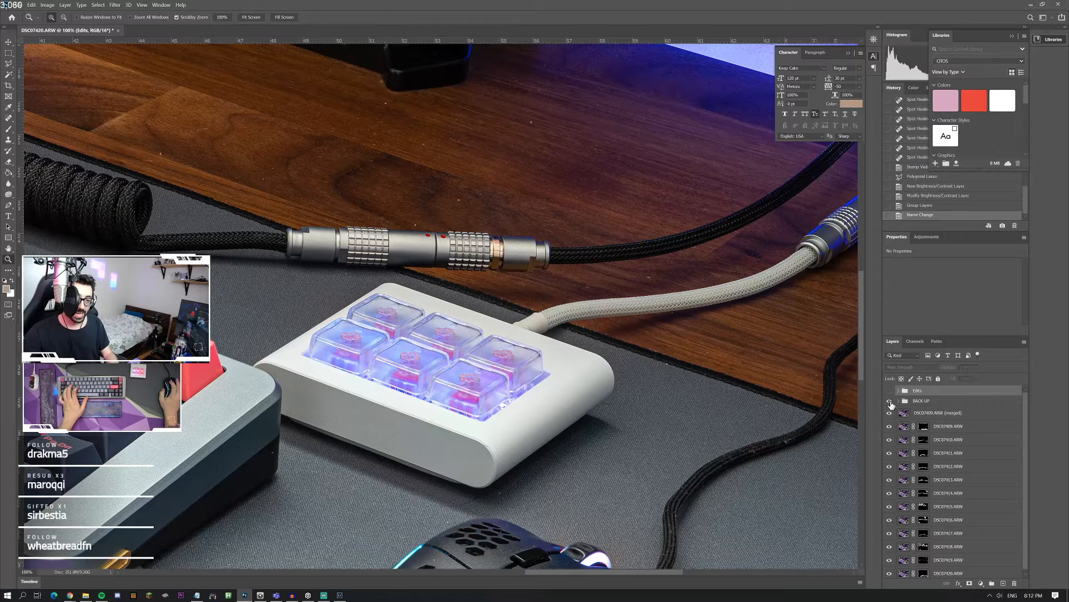
left_click(898, 402)
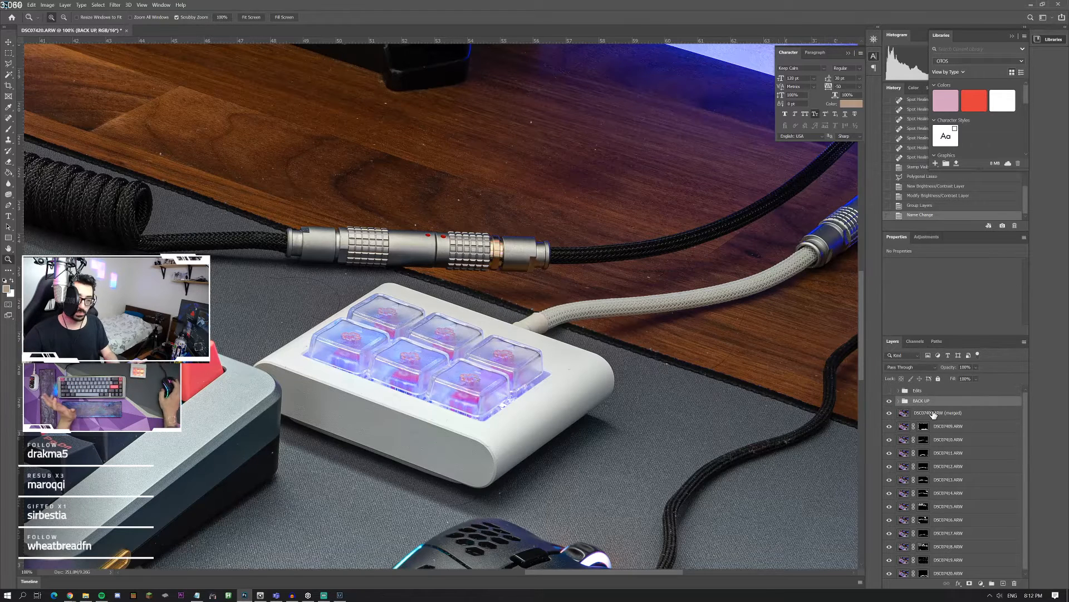
left_click(898, 401)
left_click(890, 412)
left_click(890, 415)
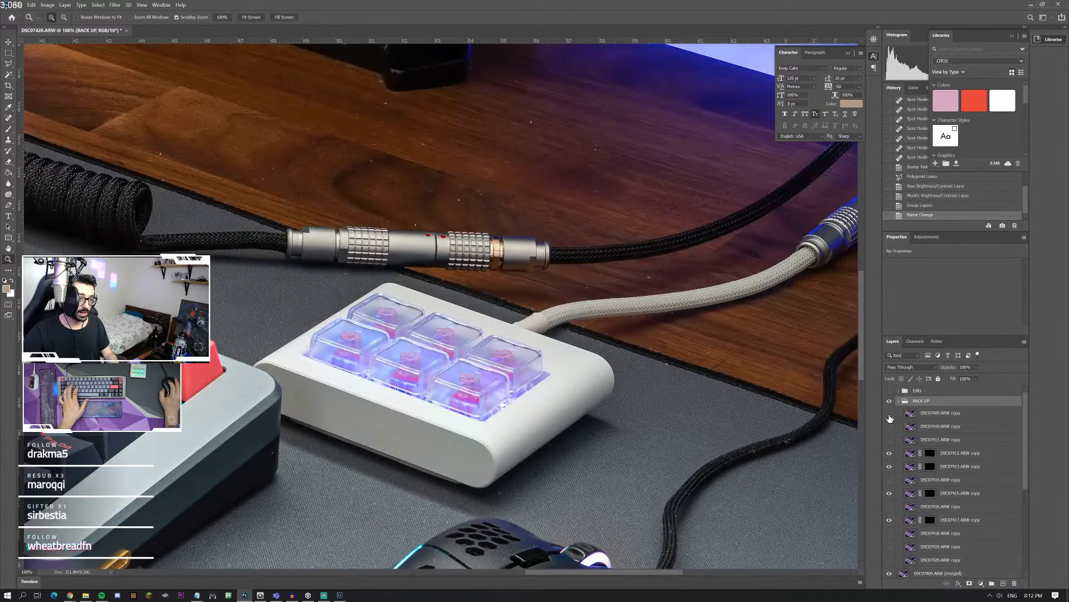
left_click(889, 426)
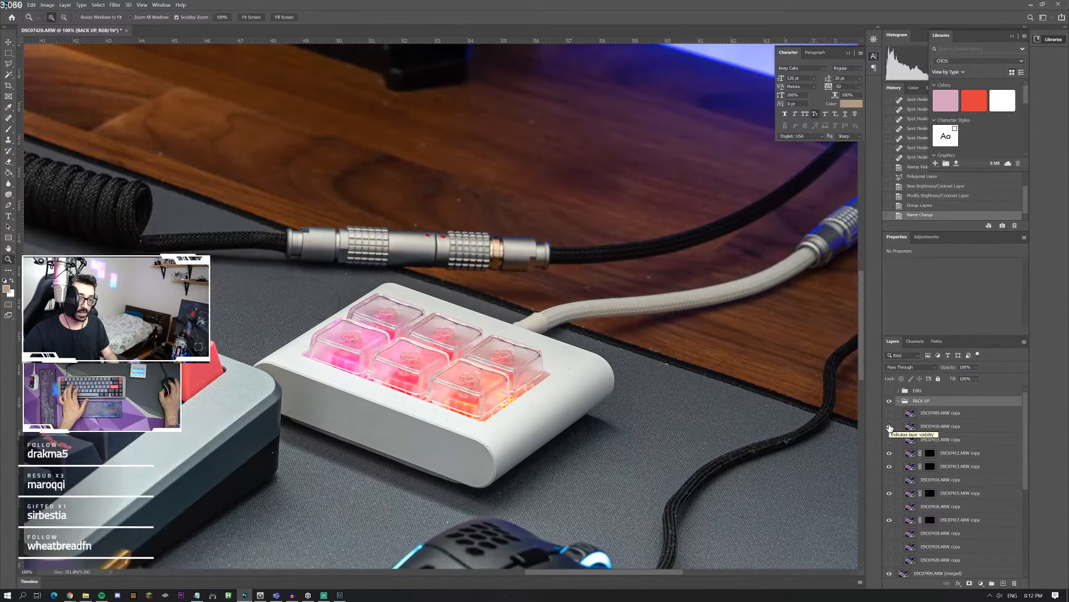
left_click(941, 426)
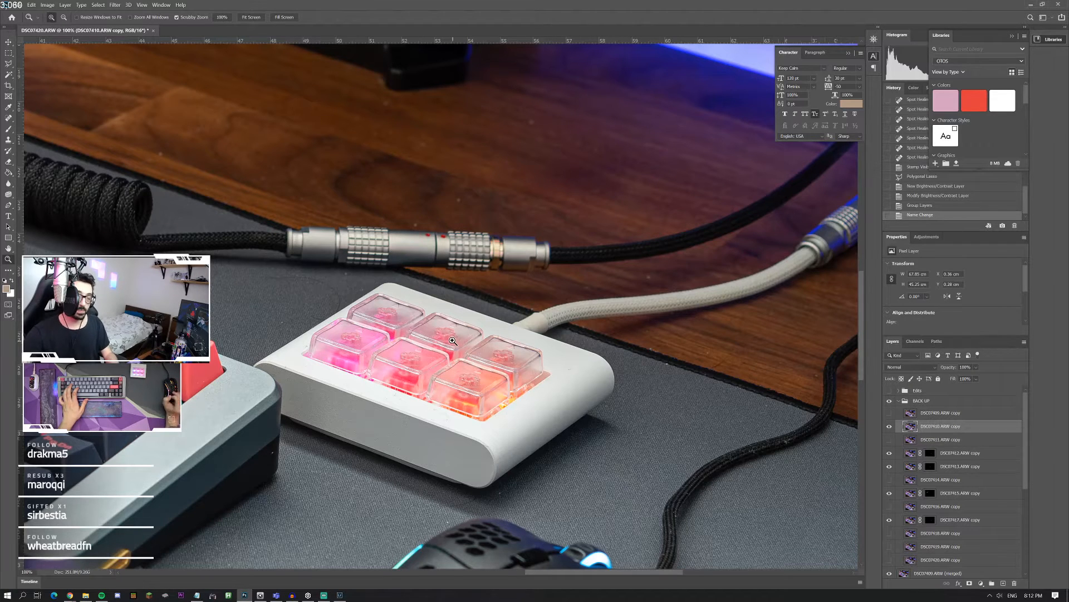
Step: Outline the macropad's key area with the Polygonal Lasso and copy it from the DSC07410.ARW copy layer to a new layer
key("l")
left_click(294, 354)
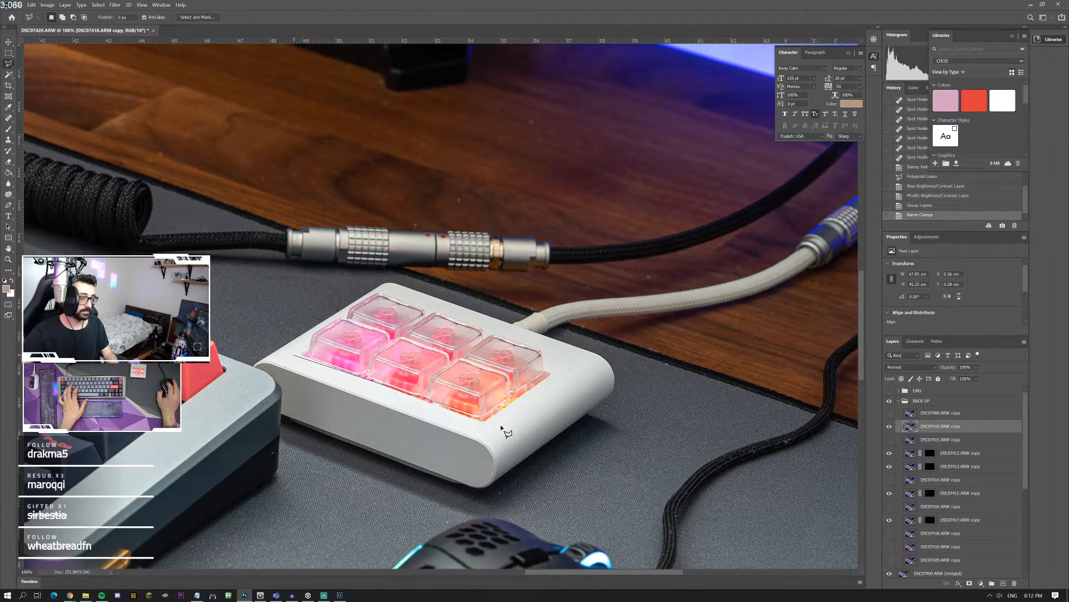
left_click(488, 432)
left_click(574, 368)
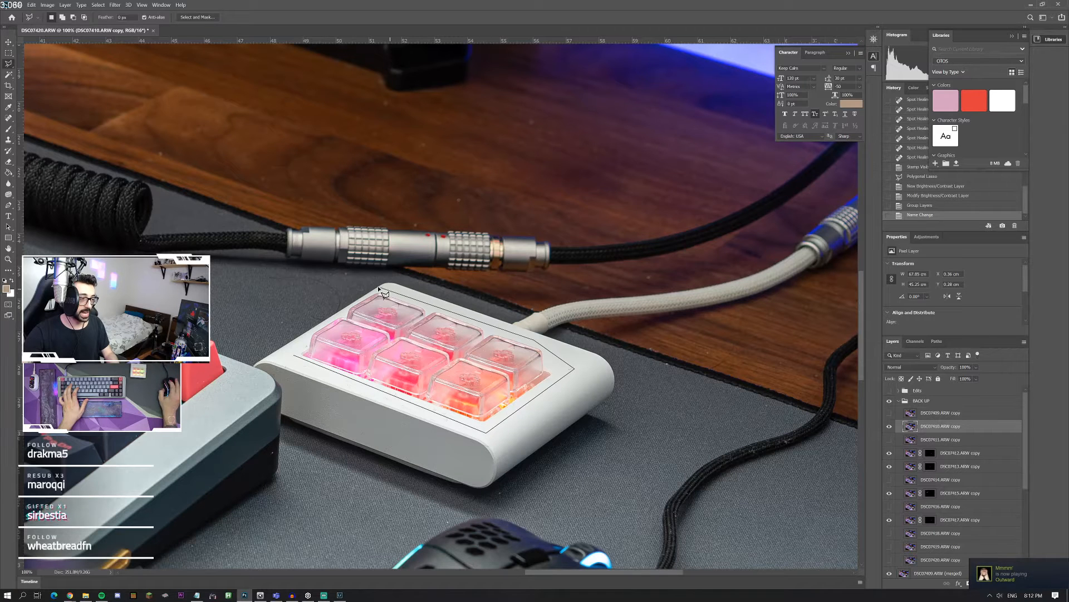
left_click(379, 287)
left_click(294, 354)
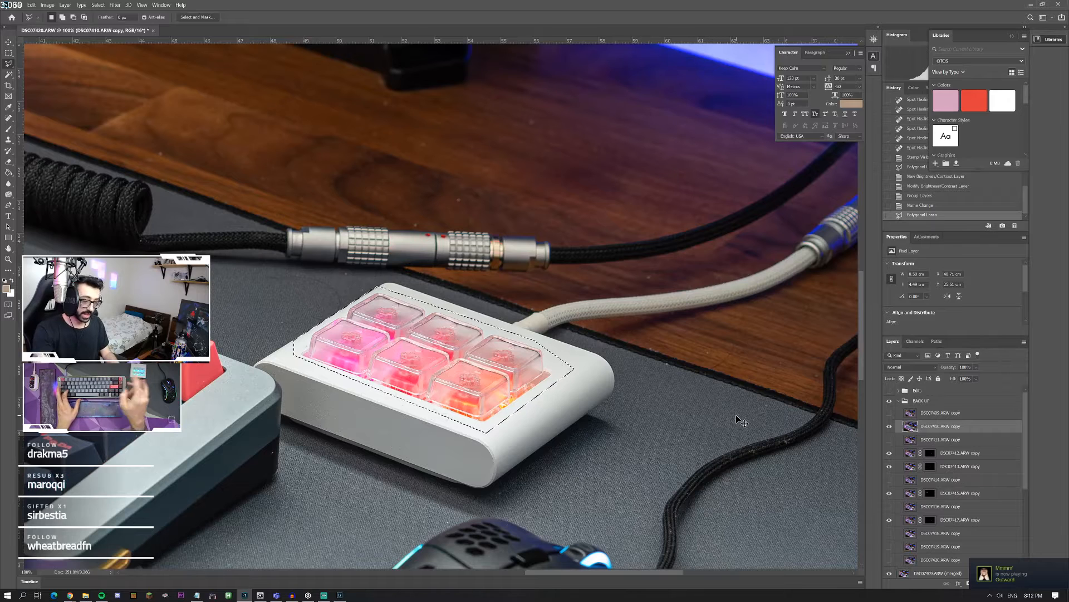
key("ctrl+j")
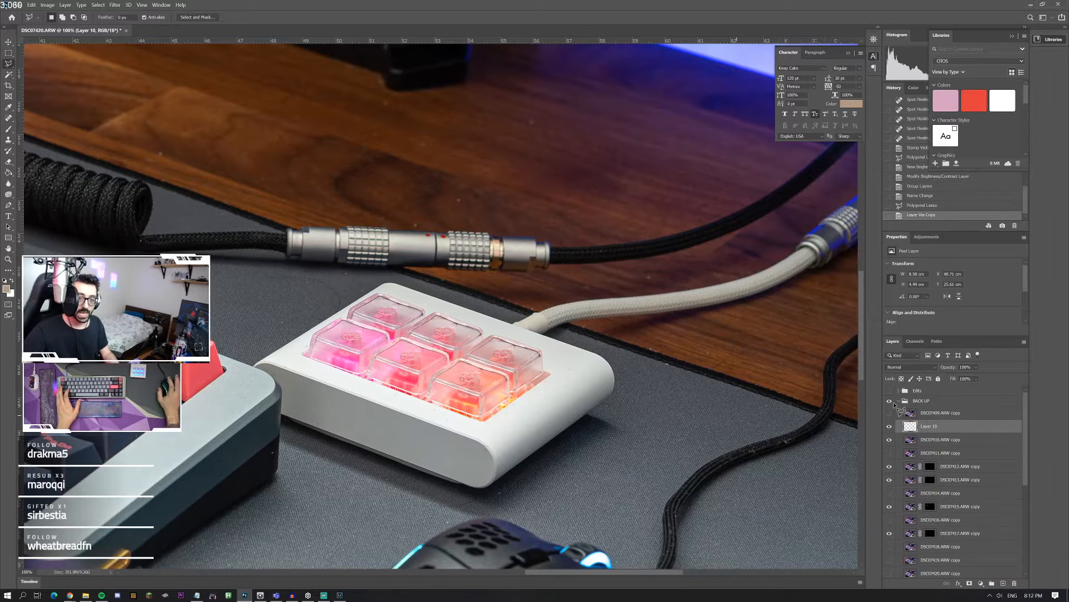
Step: Move the copied macropad keys layer above the Edits group, show that group again, and compare the keys with and without the copy
left_click_drag(940, 426, 942, 388)
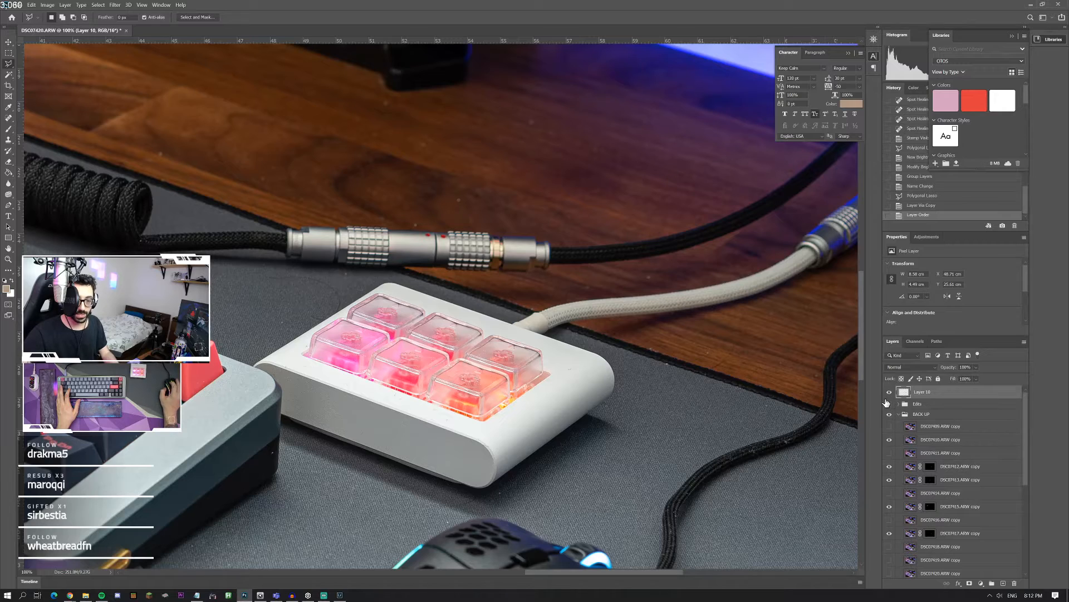
left_click(889, 391)
left_click(890, 391)
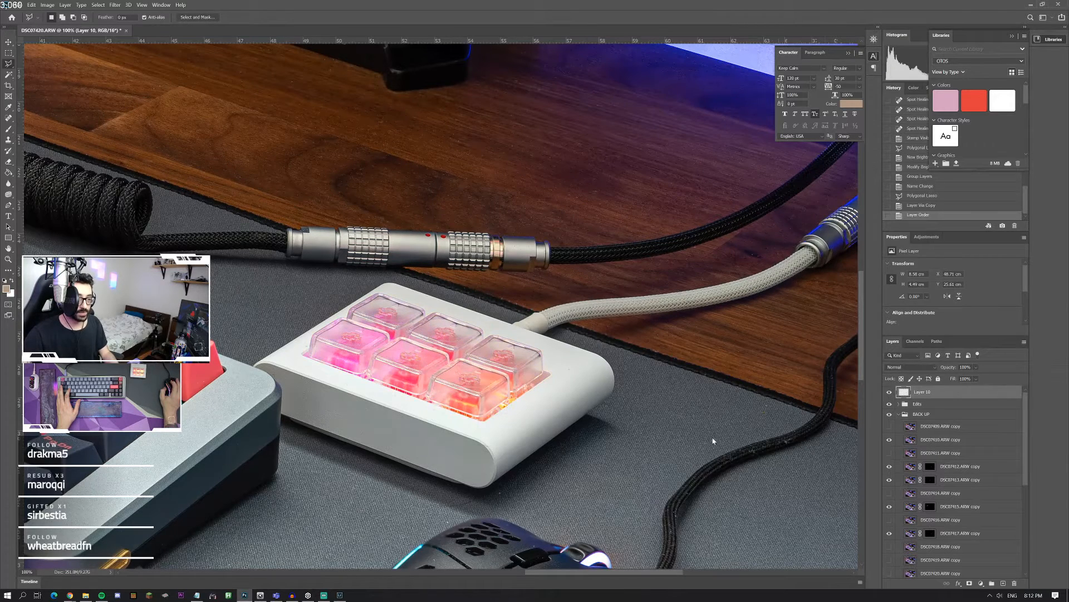
left_click(889, 391)
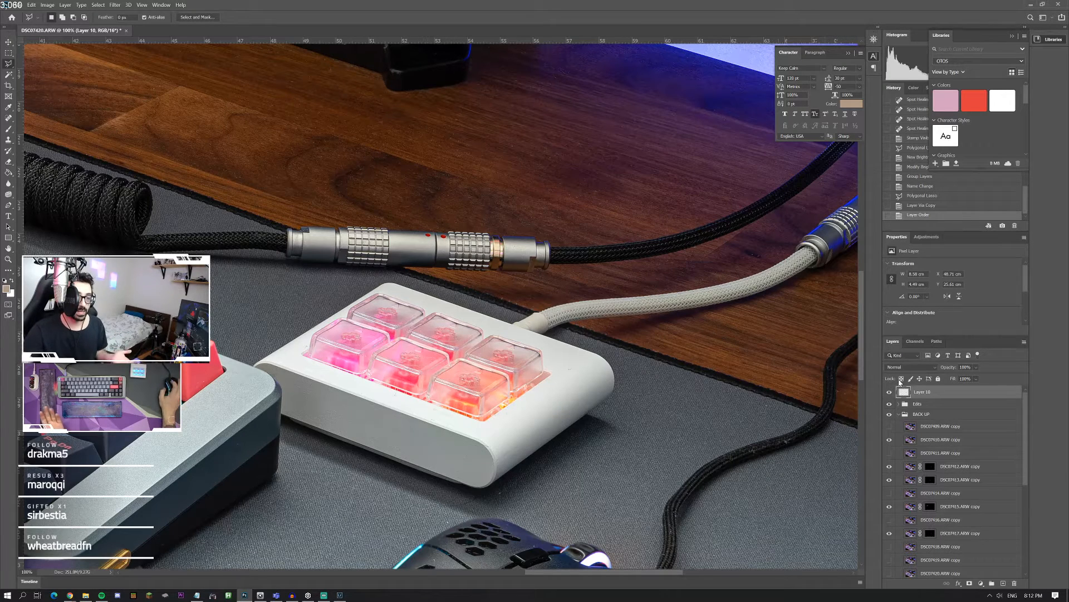
Step: Set the copied macropad keys layer's blend mode to Color, compare the result on and off, and hide the layer
left_click(905, 368)
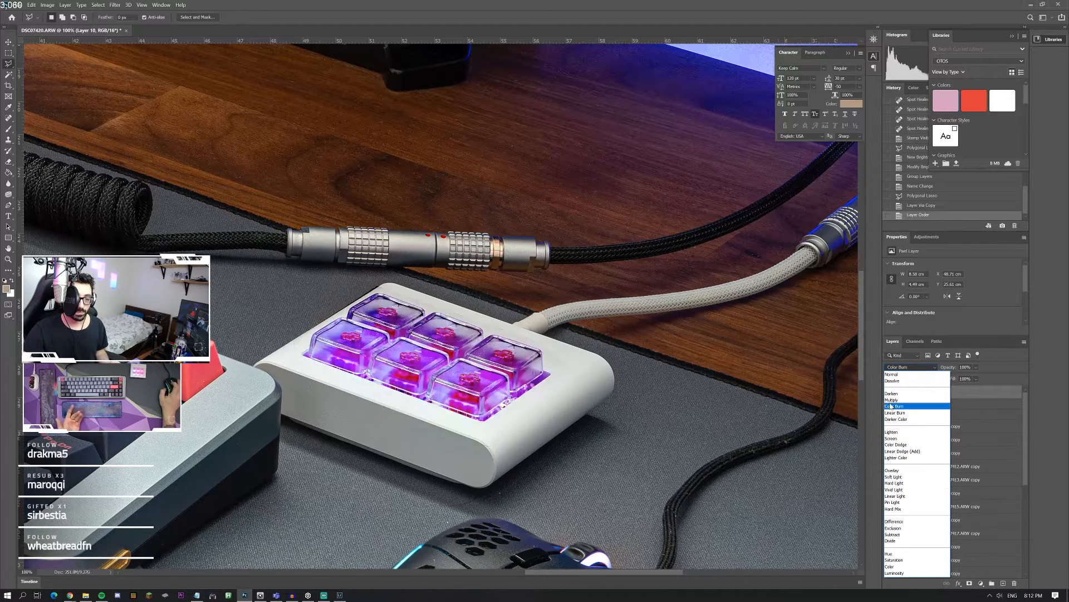
left_click(894, 567)
left_click(890, 392)
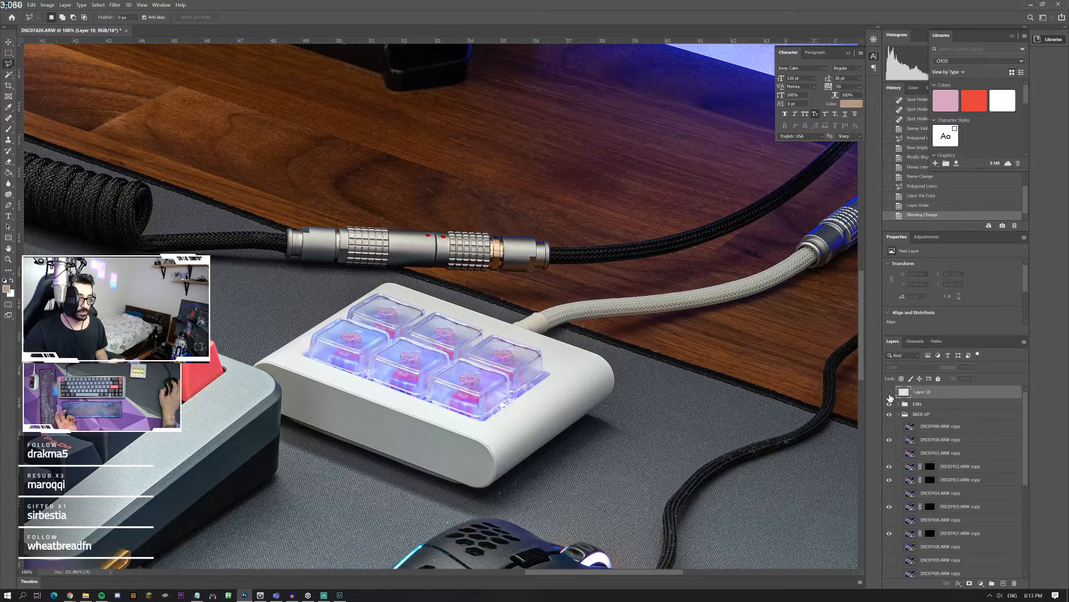
left_click(889, 392)
left_click(889, 397)
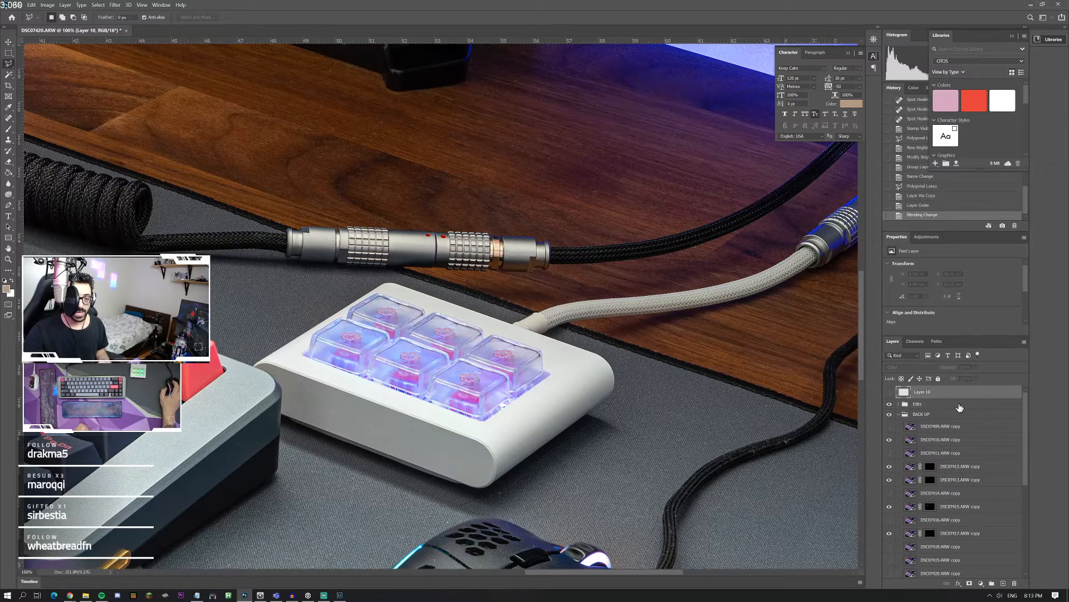
Step: Add a new layer above the Edits group and choose a salmon-pink foreground colour for the Brush tool
left_click(959, 407)
left_click(1003, 583)
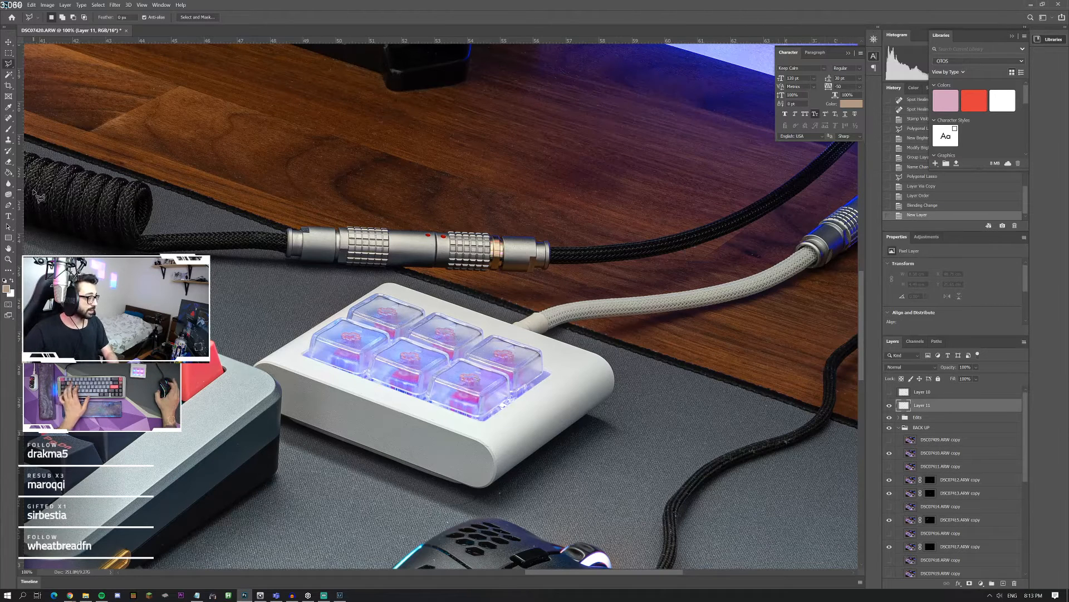
left_click(9, 129)
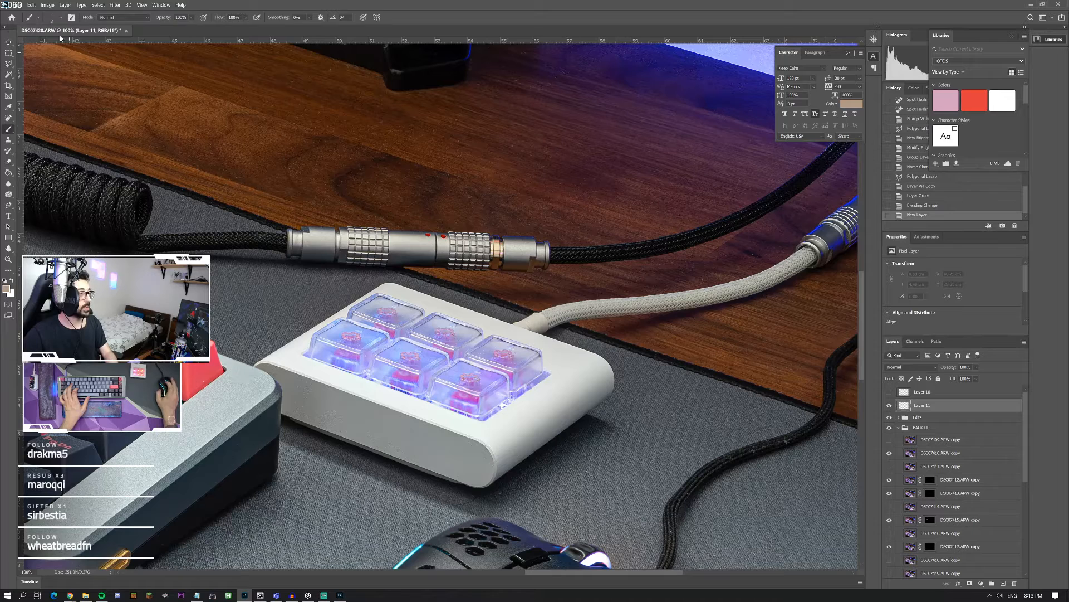
left_click(59, 19)
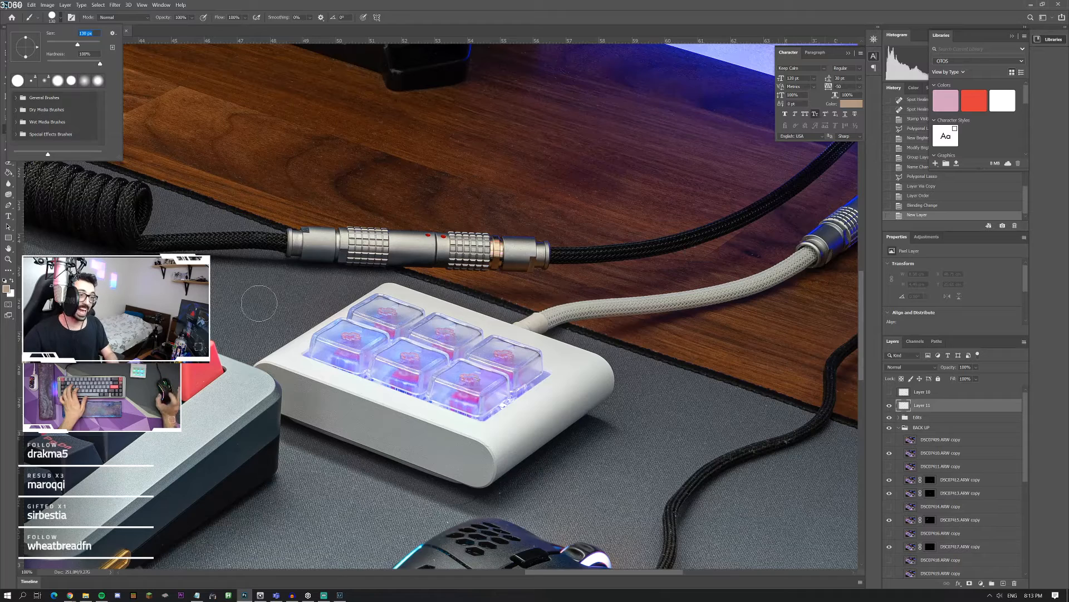
left_click(6, 289)
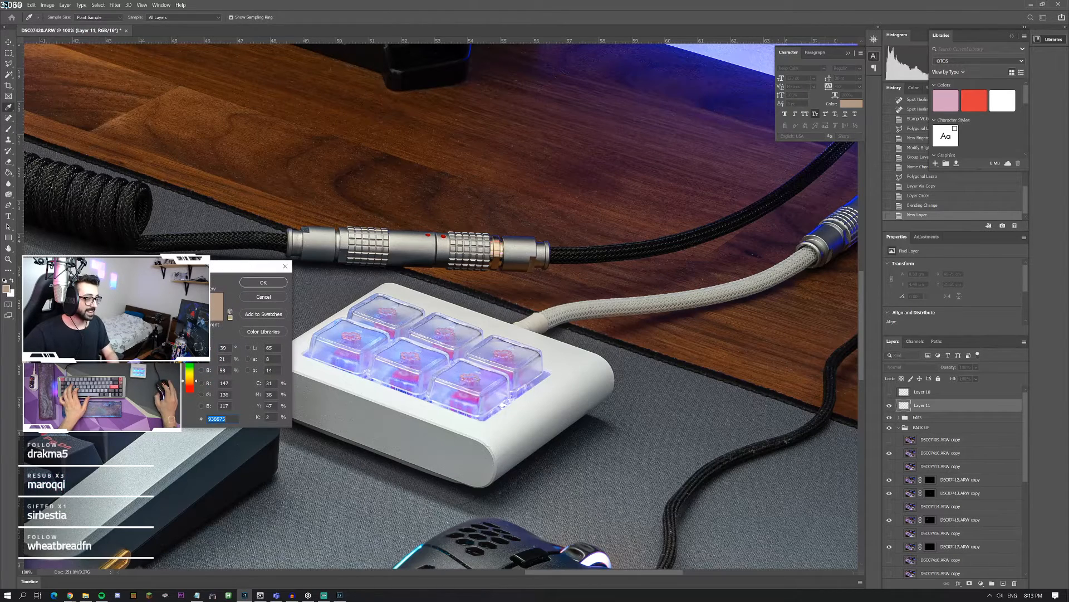
left_click(120, 307)
left_click(189, 391)
left_click(264, 282)
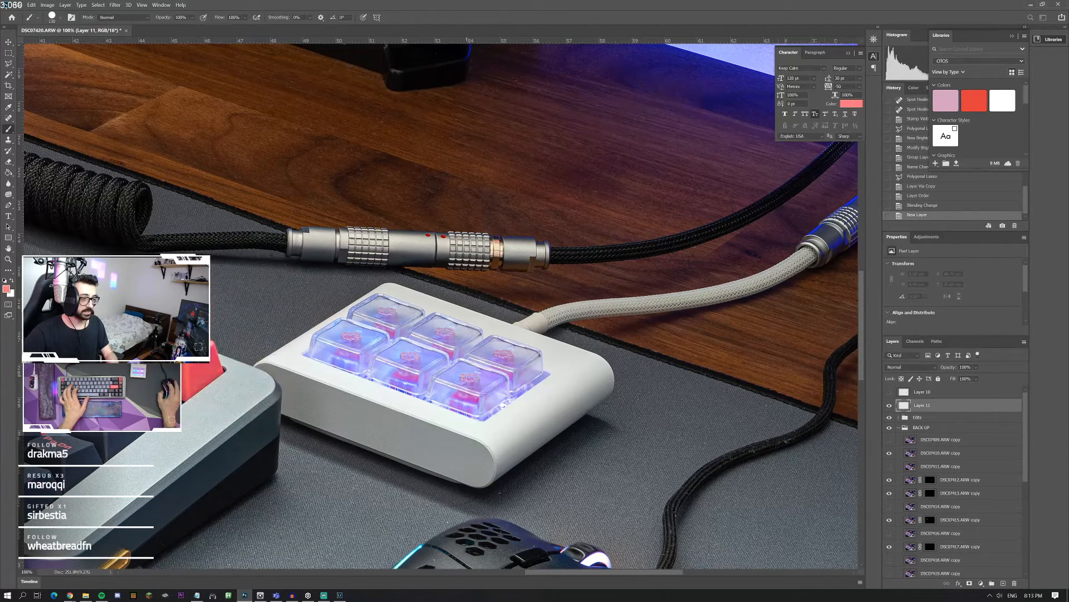
Step: Paint salmon pink over one half of the macropad's keys and teal over the other half with a large soft brush
mouse_move(459, 384)
left_mouse_down()
mouse_move(490, 359)
mouse_move(497, 390)
left_mouse_up()
key("ctrl+z")
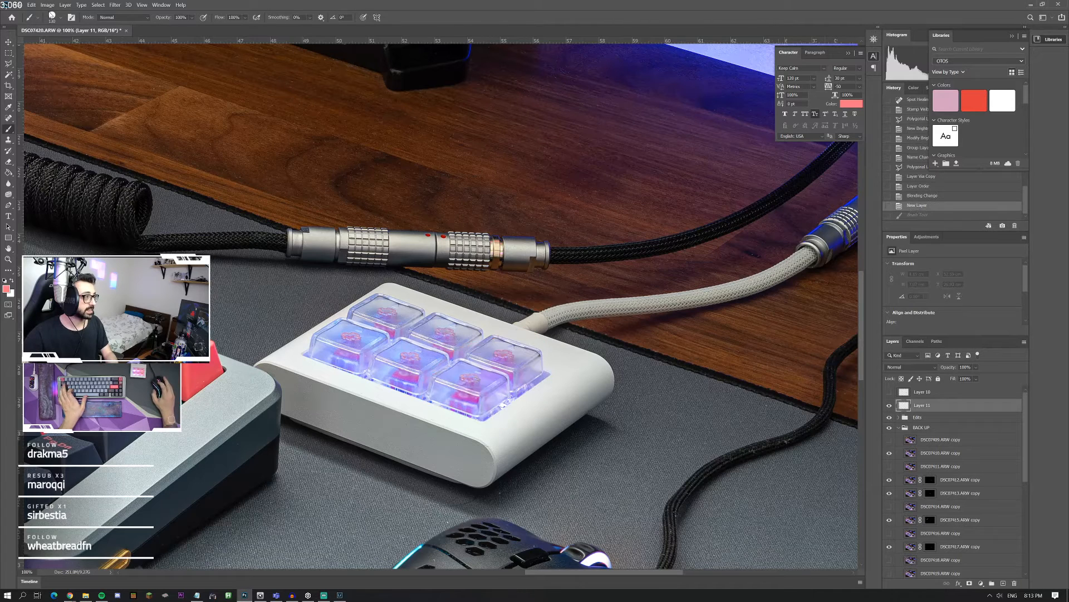
left_click(60, 18)
left_click(81, 43)
mouse_move(448, 375)
left_mouse_down()
mouse_move(517, 379)
mouse_move(439, 388)
mouse_move(526, 371)
mouse_move(444, 354)
mouse_move(399, 374)
left_mouse_up()
scroll(250, 392, "left", 4)
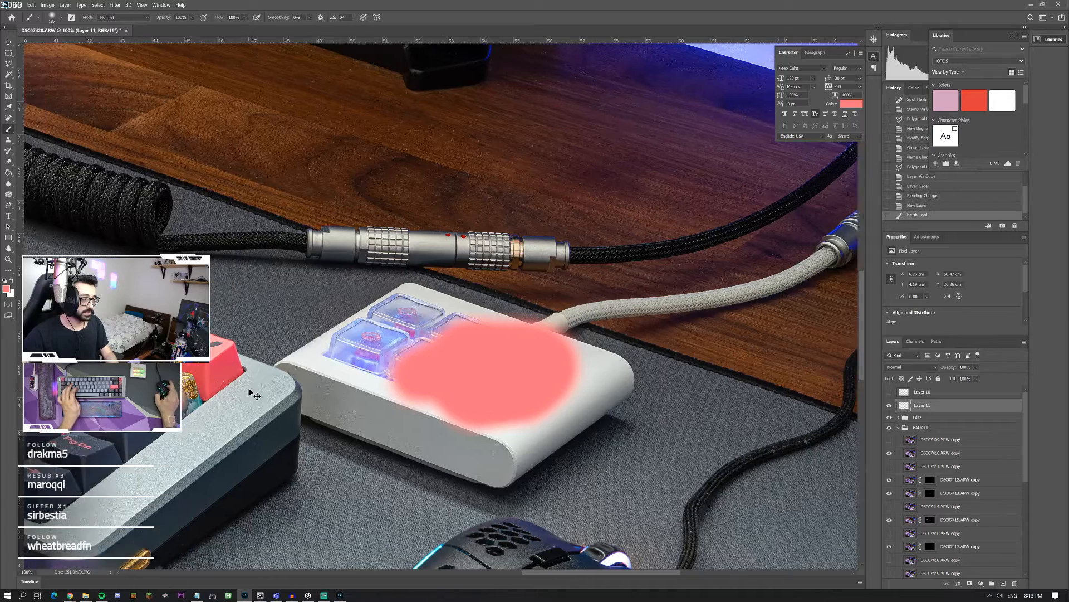
left_click(271, 399, "alt")
mouse_move(474, 342)
left_mouse_down()
mouse_move(412, 346)
mouse_move(529, 325)
mouse_move(437, 352)
mouse_move(385, 351)
mouse_move(530, 362)
left_mouse_up()
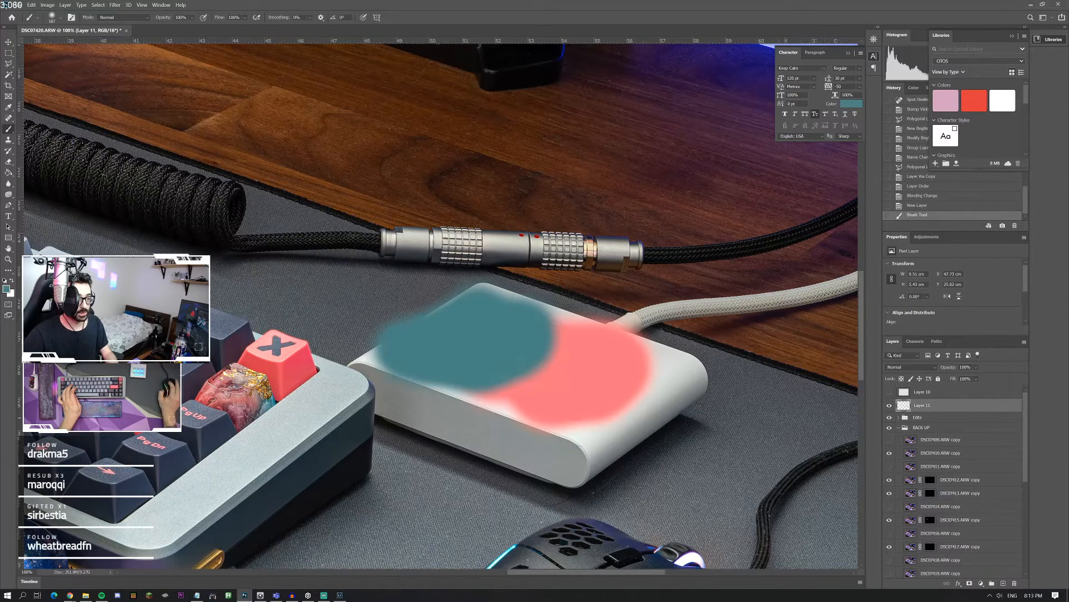
Step: Set the painted layer's blend mode to Color and brush muted pink over the macropad's middle keys
left_click(913, 367)
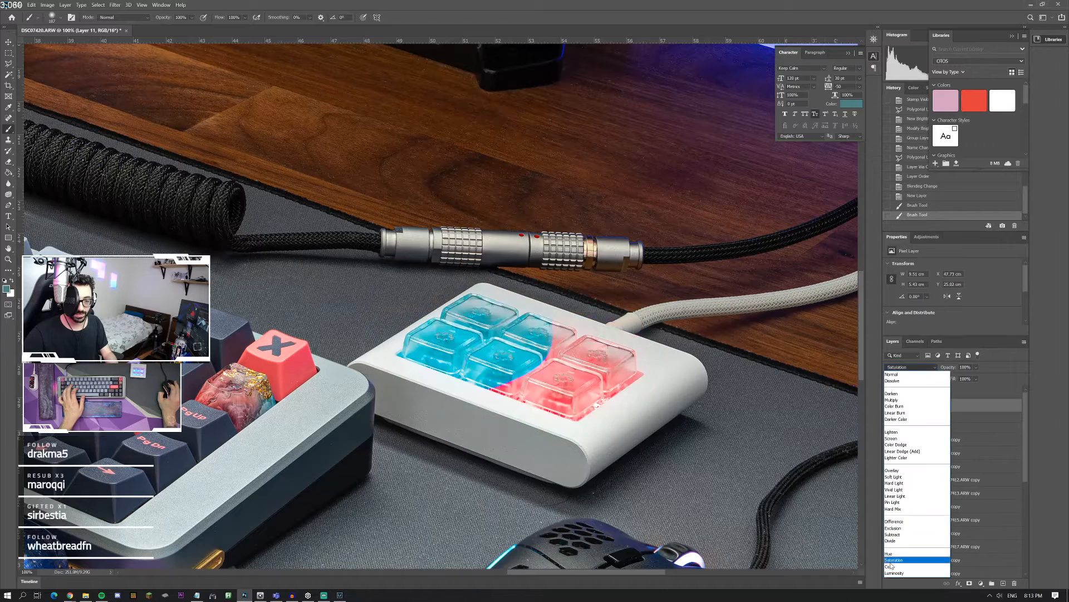
left_click(892, 566)
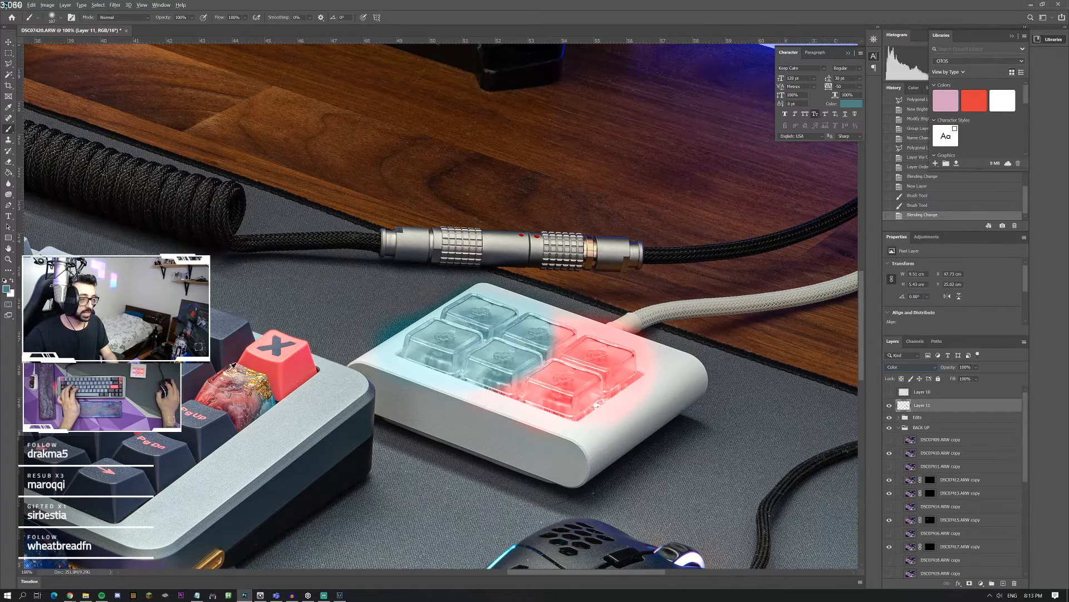
left_click(242, 406, "alt")
left_click_drag(513, 391, 560, 335)
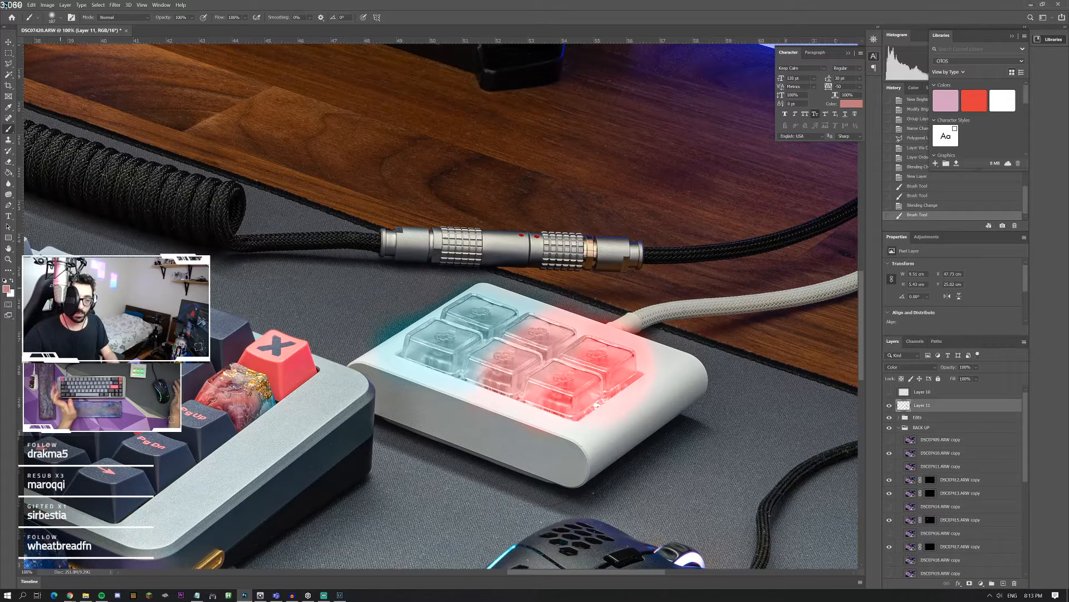
Step: Compare the painted layer with the copied macropad keys layer, show the copied keys, and delete the painted layer
left_click(890, 405)
left_click(890, 392)
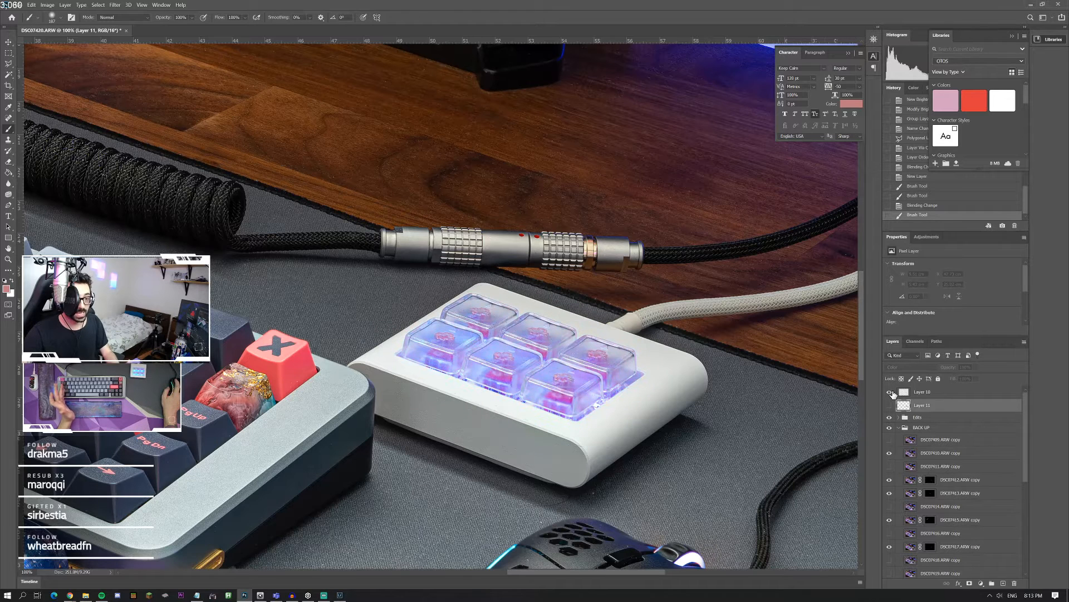
left_click(889, 404)
left_click(890, 392)
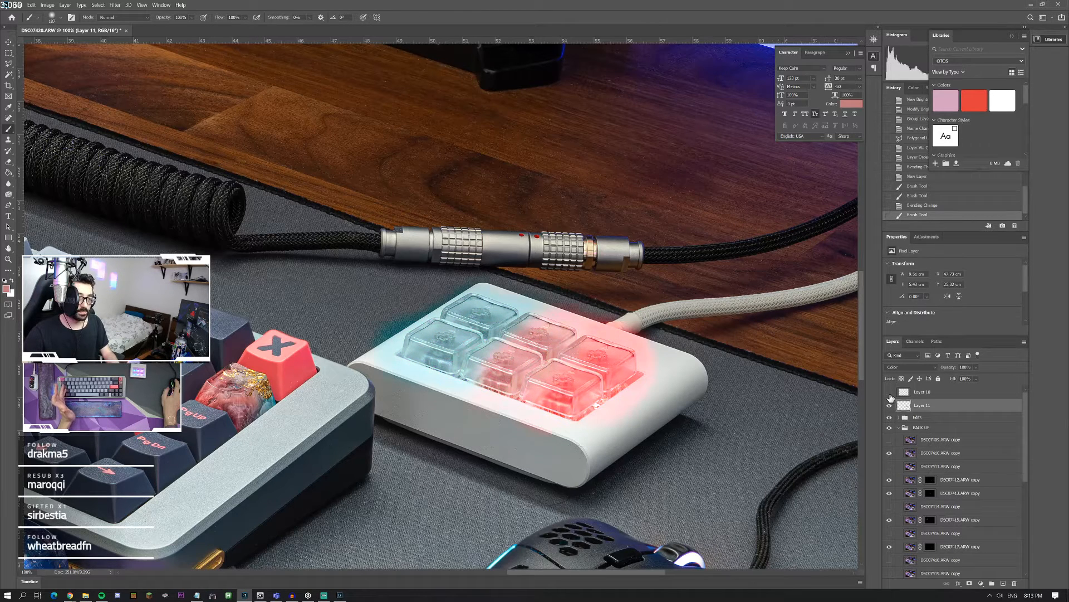
left_click(890, 392)
left_click(889, 406)
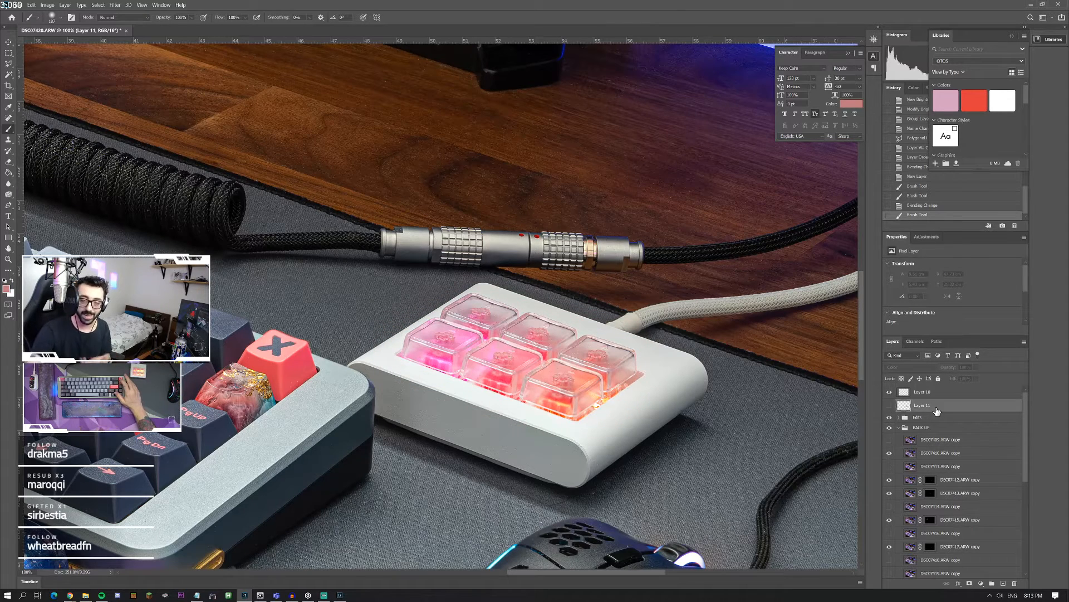
key("Delete")
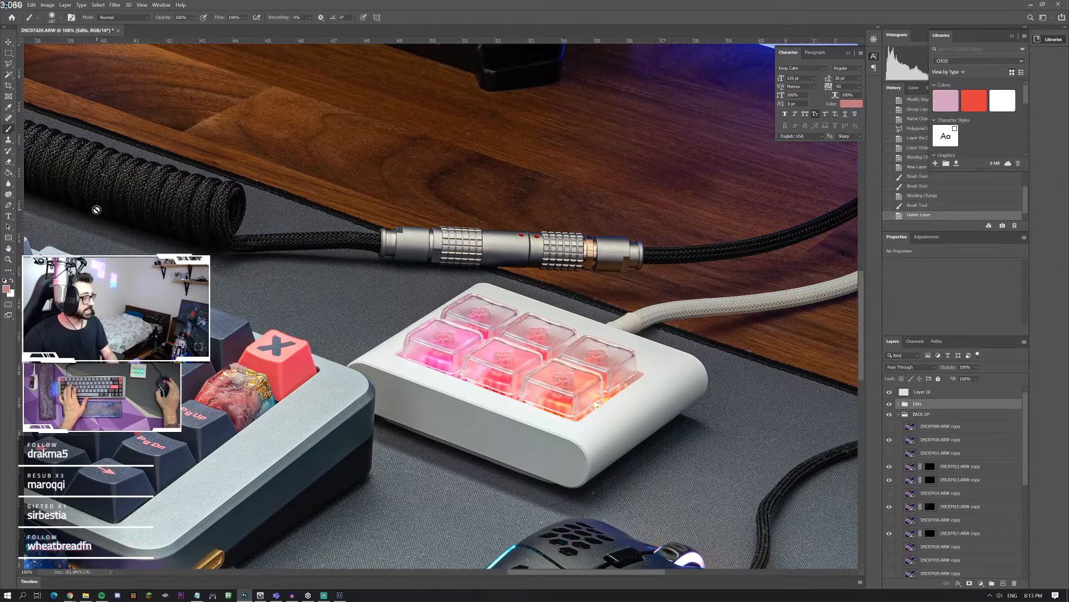
Step: Stamp all visible layers into a new merged layer above the copied macropad keys layer
left_click(8, 259)
right_click(309, 264)
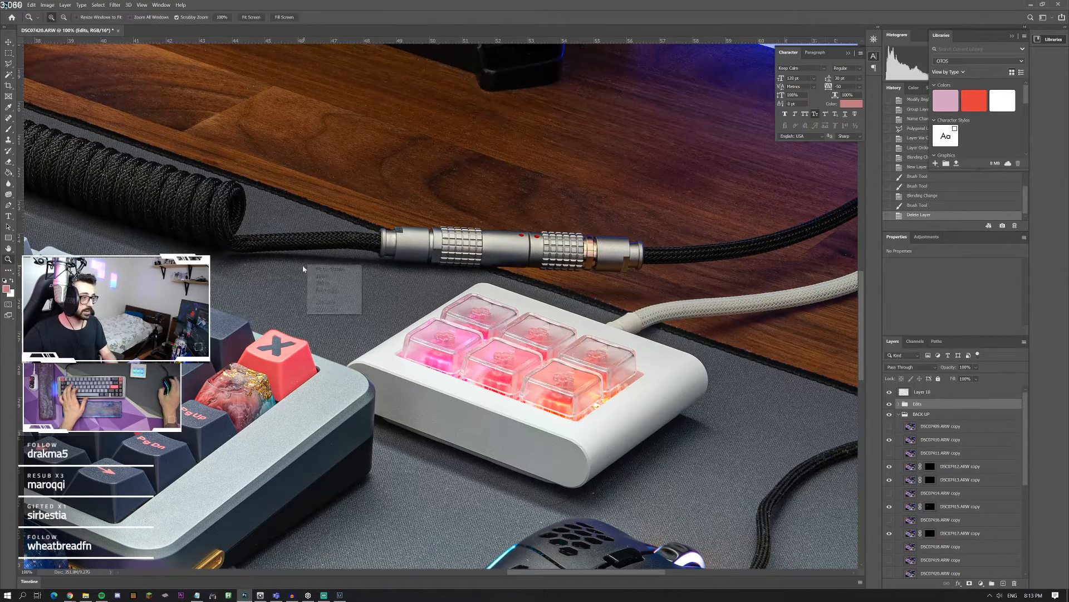
right_click(324, 269)
left_click(325, 270)
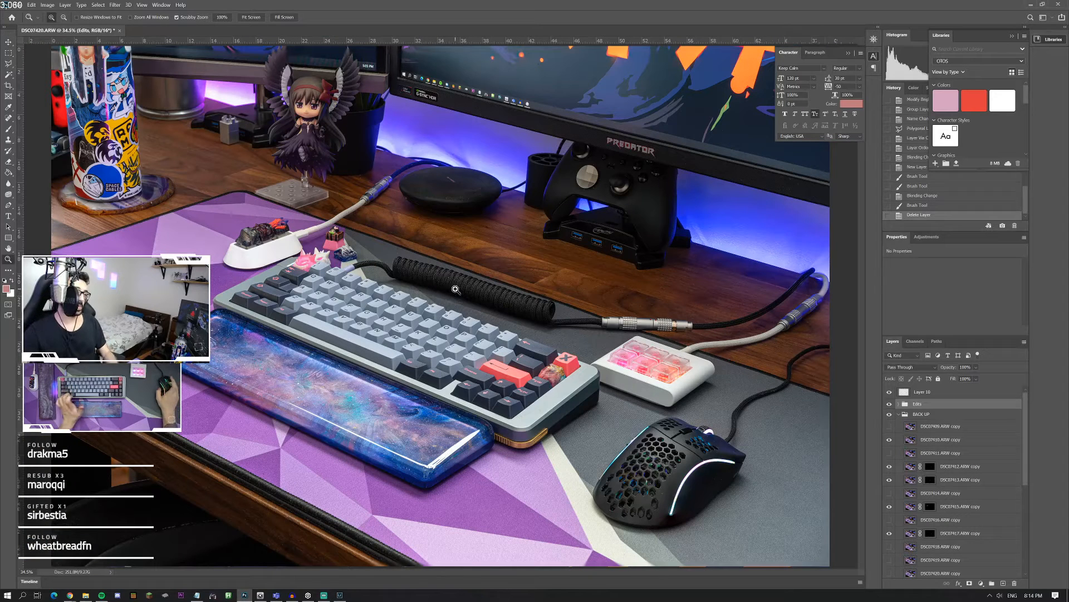
left_click(943, 396)
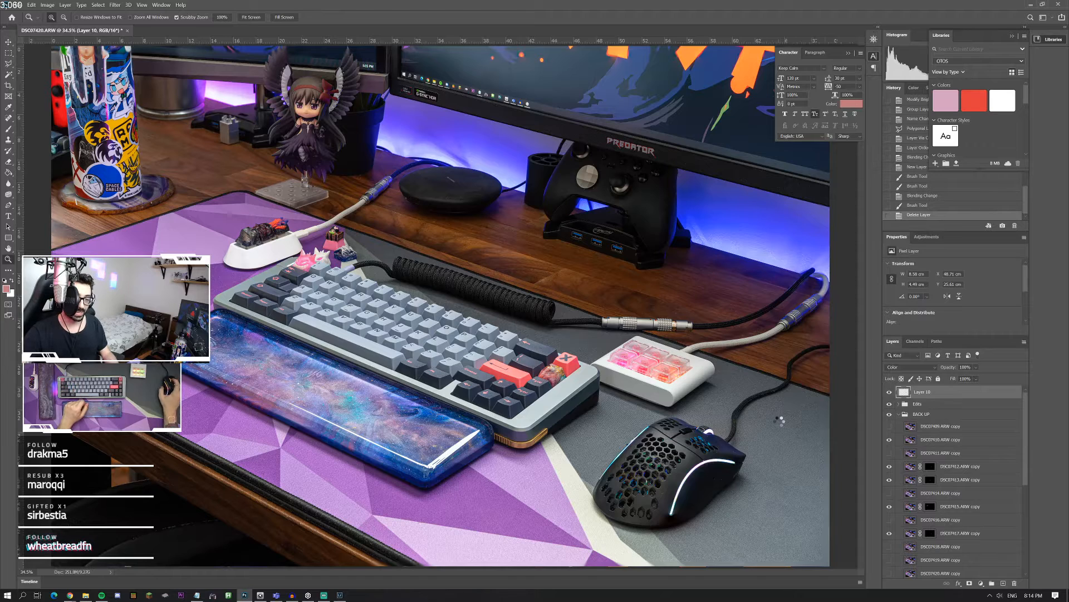
key("ctrl+shift+alt+e")
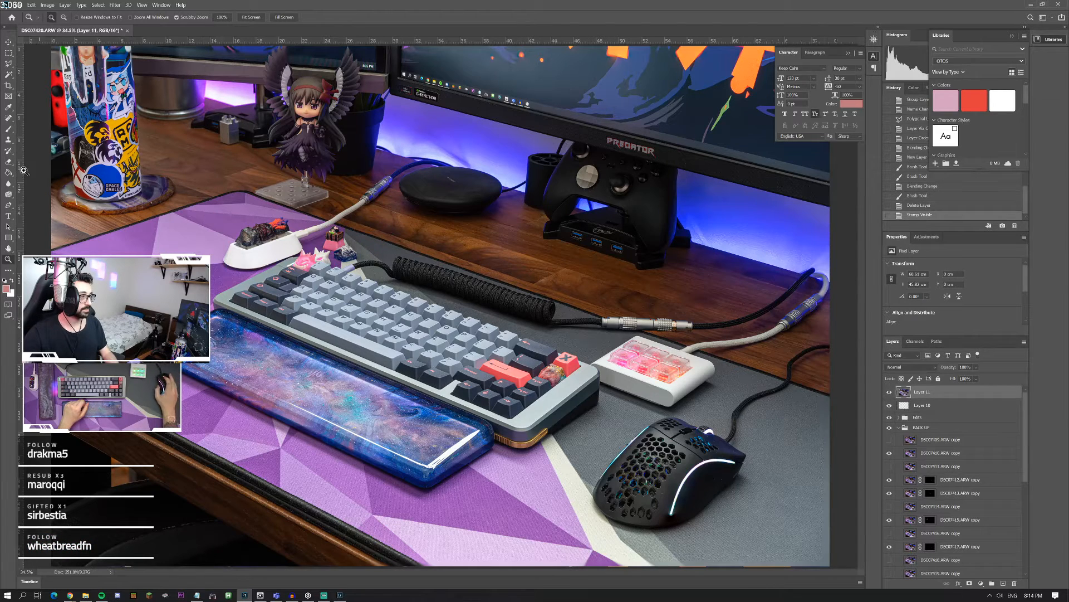
Step: Brighten part of the black coiled cable with the Dodge tool, using the Midtones range, 12% exposure and a soft brush
left_click_drag(309, 302, 336, 295)
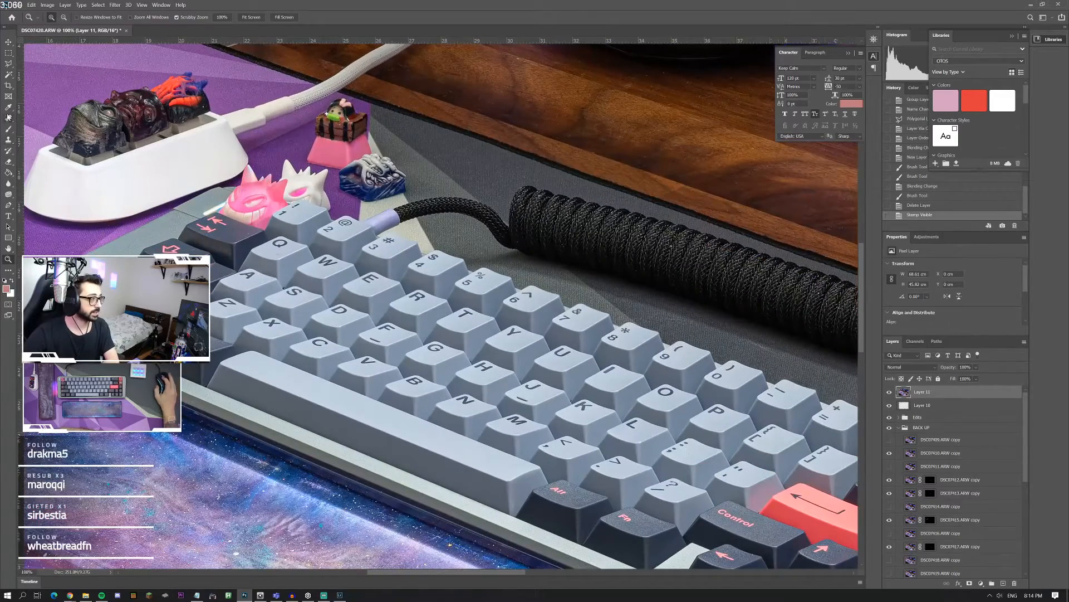
left_click(11, 196)
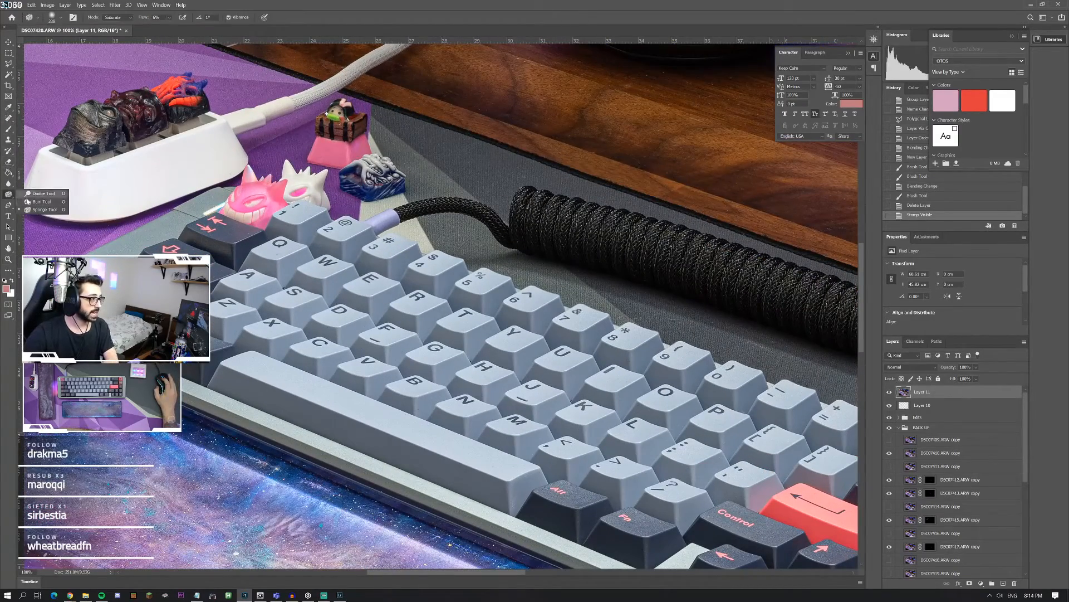
left_click(49, 20)
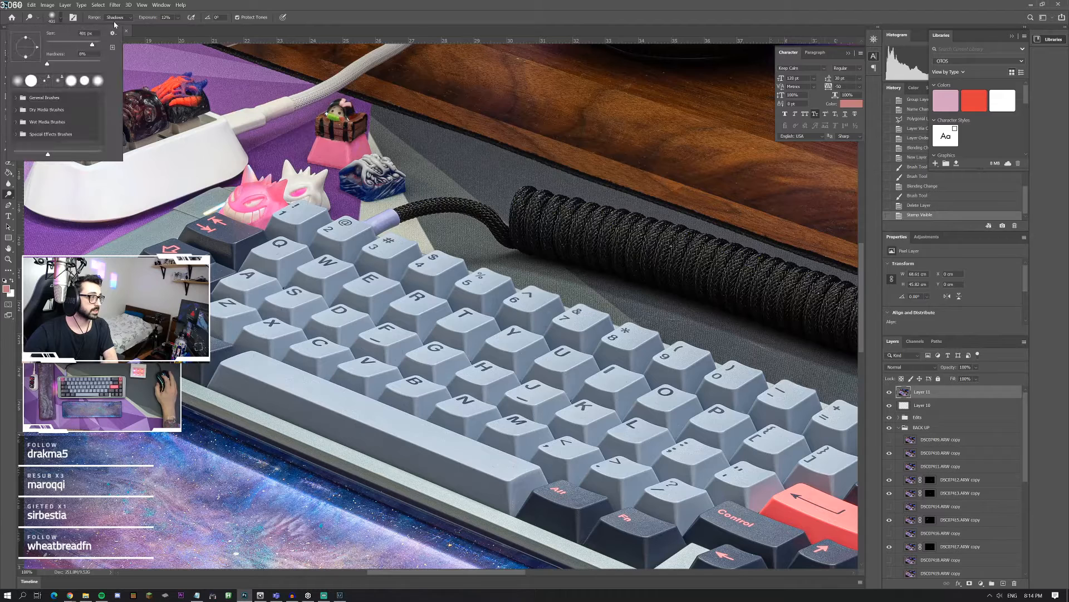
left_click(117, 17)
left_click(109, 30)
left_click(51, 20)
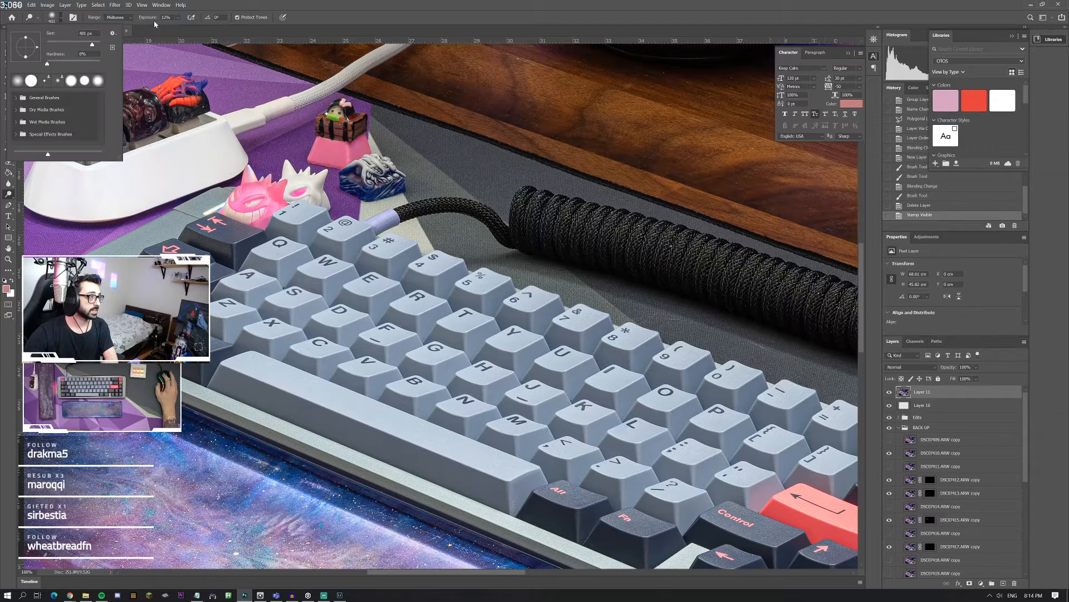
left_click_drag(71, 46, 90, 44)
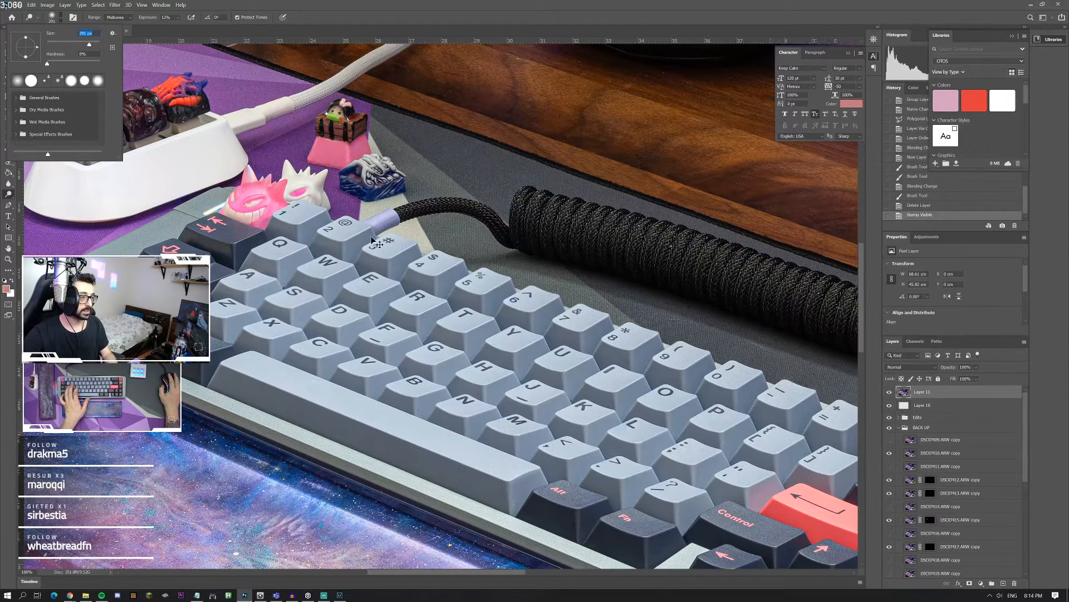
left_click_drag(542, 223, 643, 251)
scroll(552, 254, "right", 1)
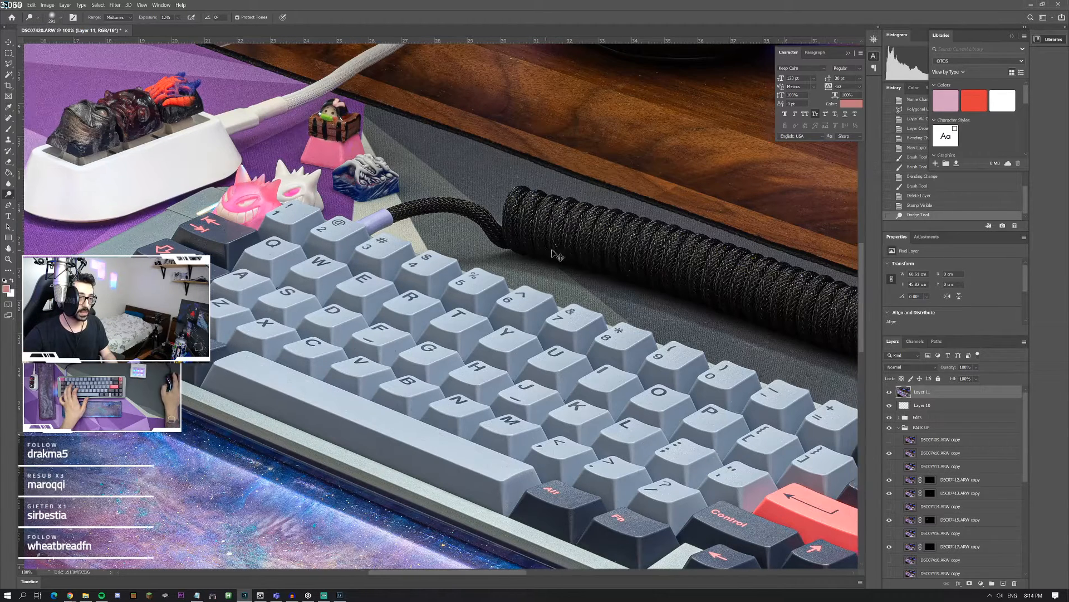
Step: Dodge along the full length of the coiled cable and compare the merged layer on and off
scroll(556, 256, "right", 5)
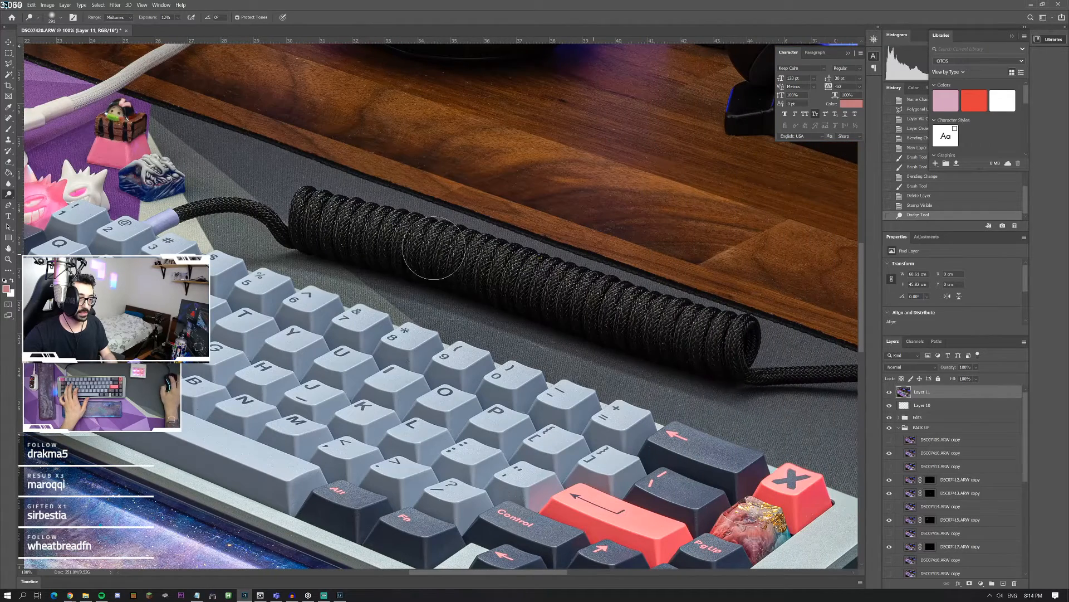
mouse_move(433, 248)
left_mouse_down()
mouse_move(590, 295)
mouse_move(396, 242)
left_mouse_up()
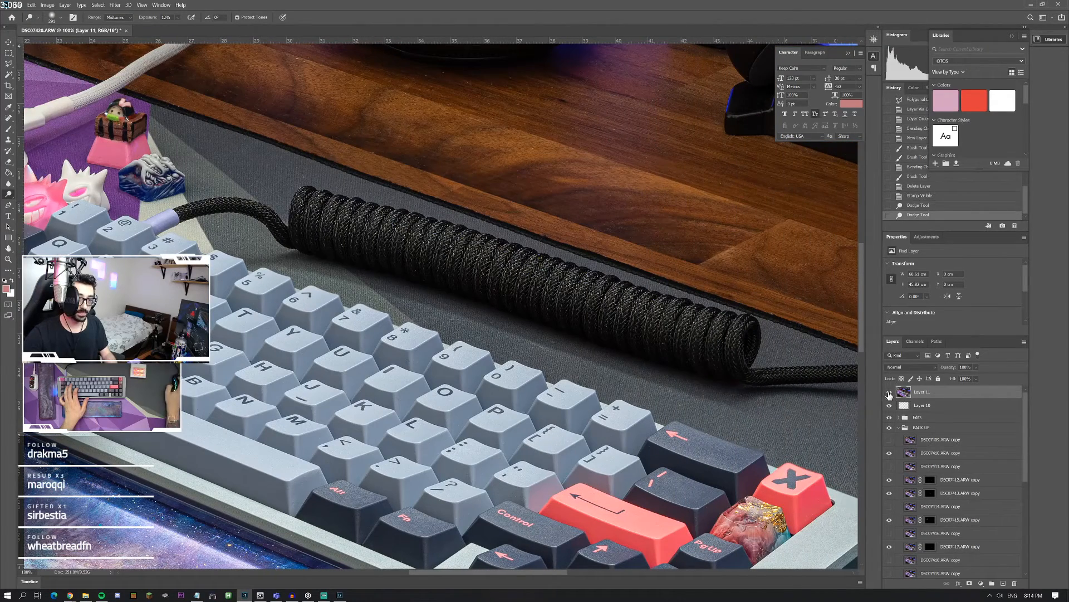
left_click(889, 393)
left_click(889, 394)
left_click_drag(726, 339, 339, 225)
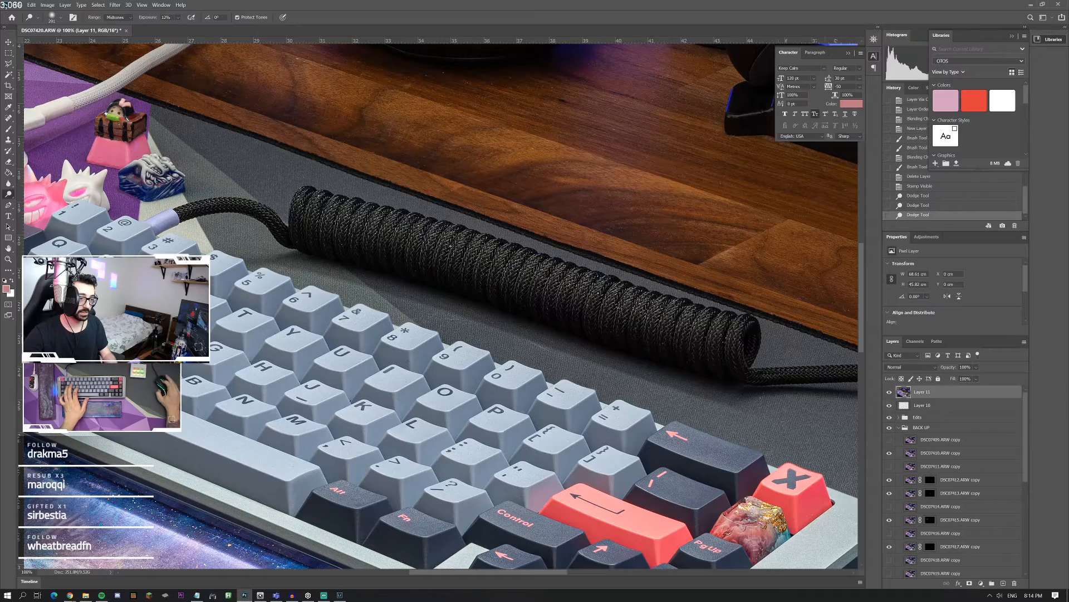
Step: Dodge the marbled artisan keycap with the Highlights range and a smaller brush, compare it on and off, and inspect it up close
scroll(588, 379, "down", 5)
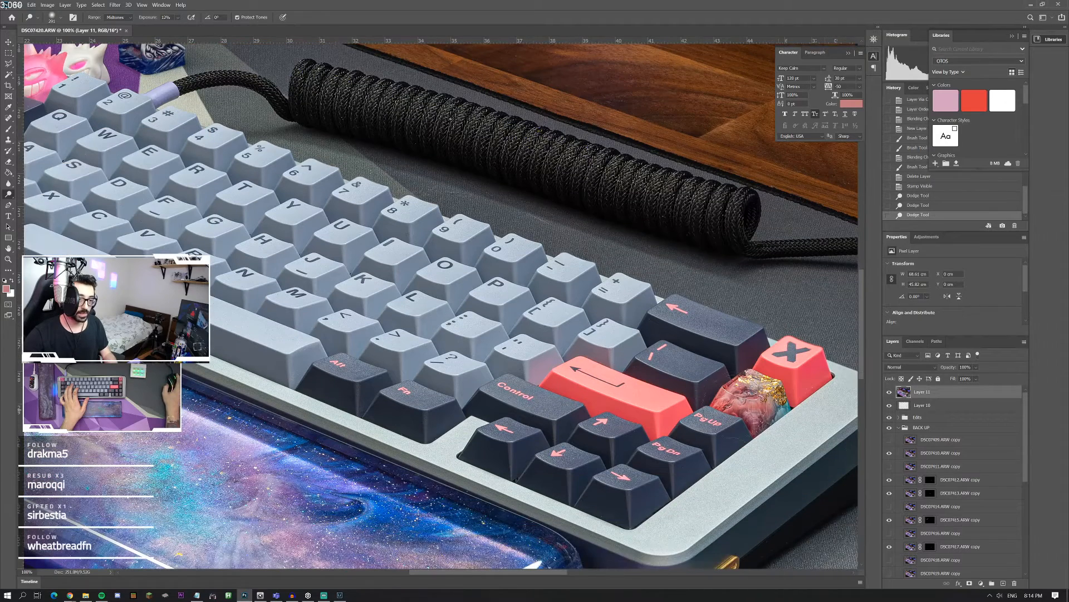
left_click(56, 16)
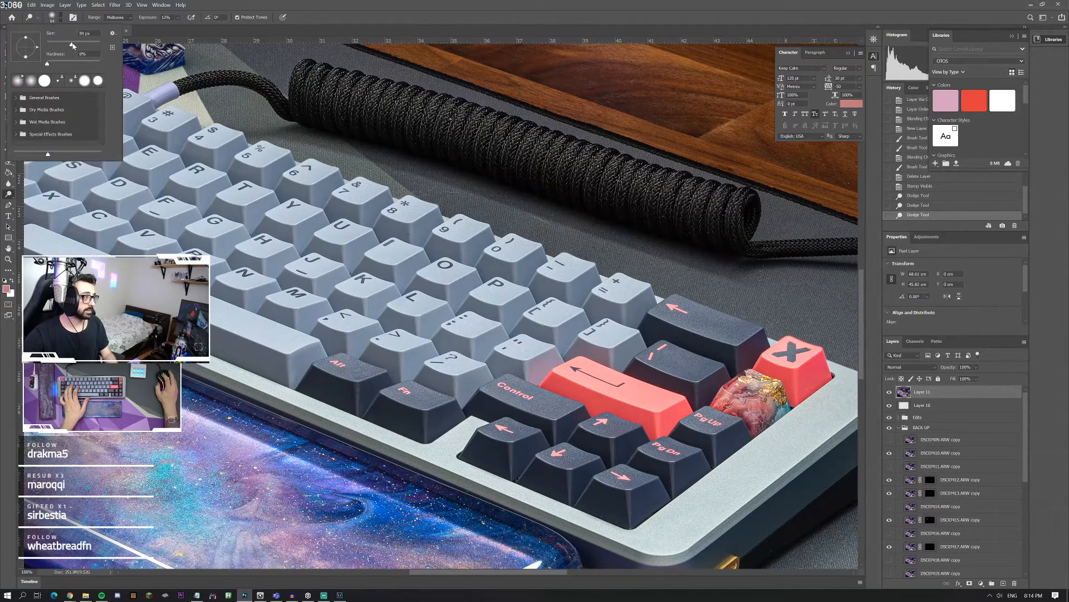
left_click(117, 18)
left_click(117, 25)
left_click(115, 17)
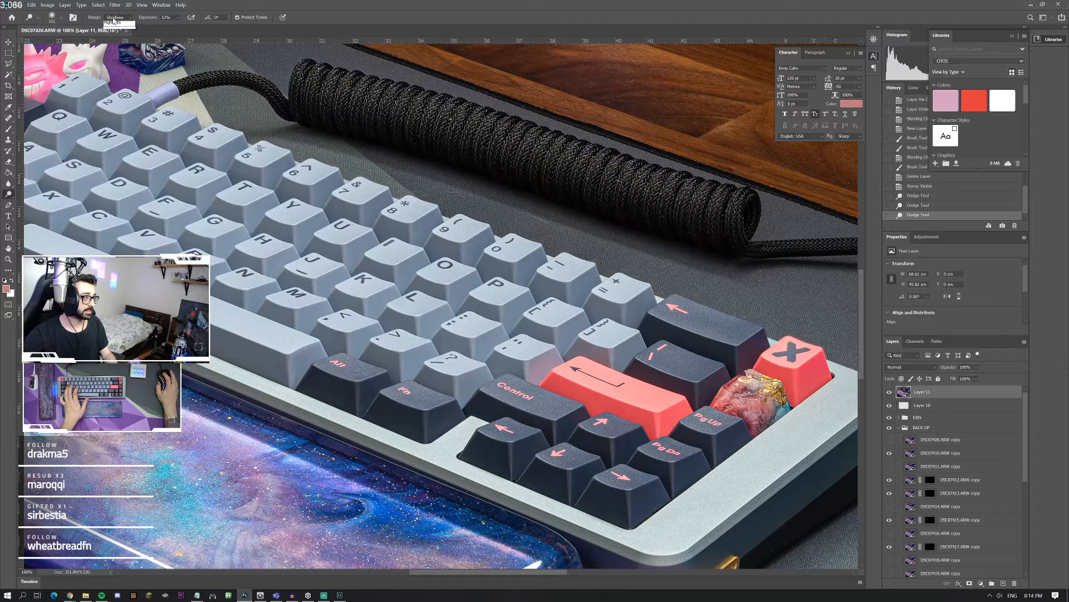
left_click(116, 38)
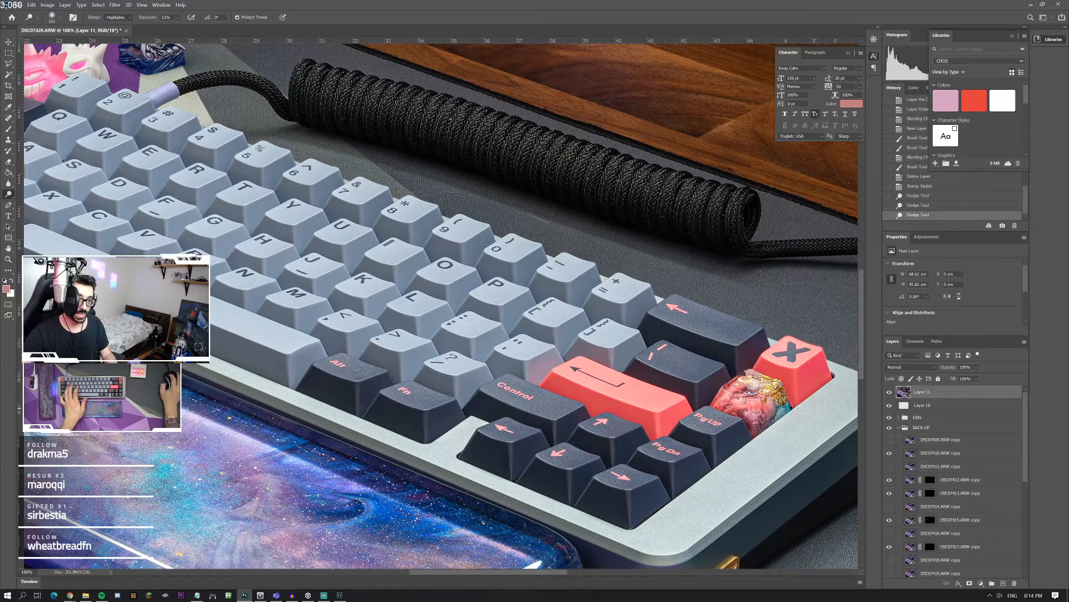
left_click_drag(774, 394, 779, 402)
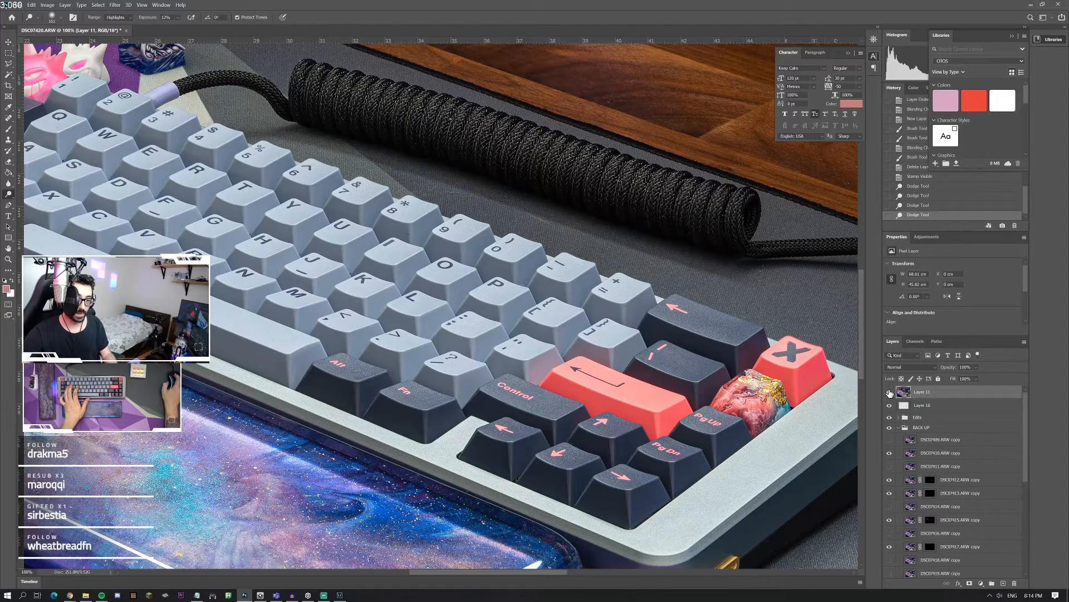
left_click(890, 392)
left_click(889, 391)
key("z")
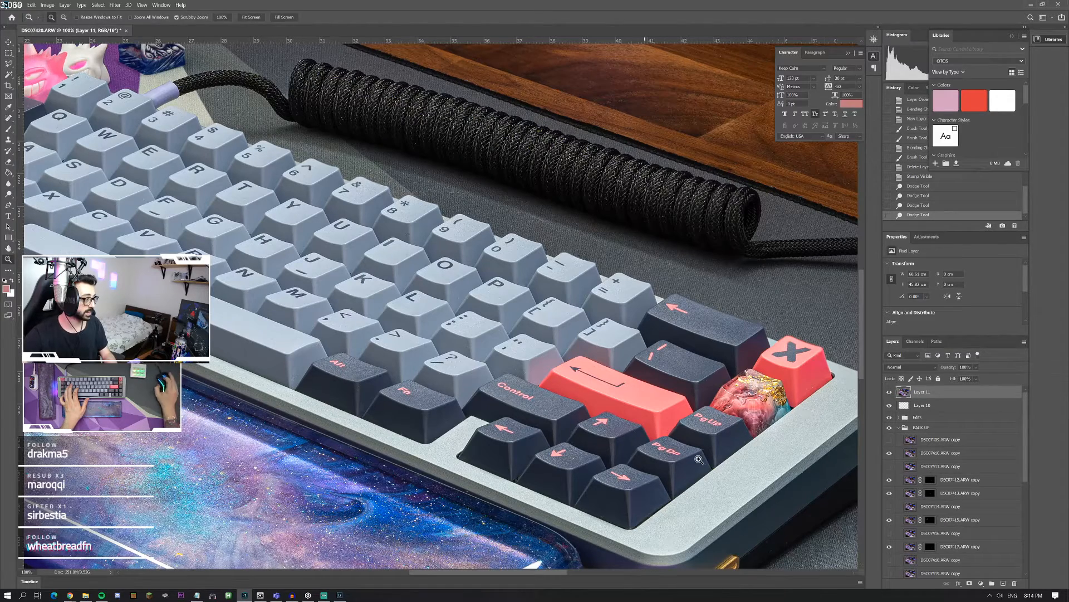
left_click_drag(752, 430, 886, 445)
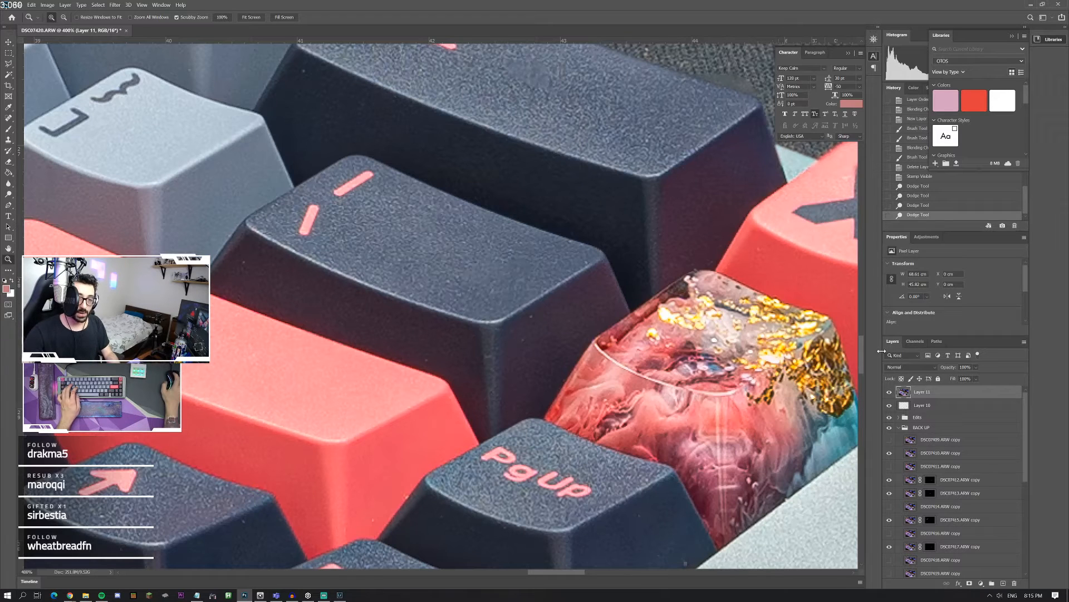
Step: Compare the marbled artisan keycap before and after its last Dodge stroke, both up close and in the full photo
left_click(919, 205)
left_click(918, 215)
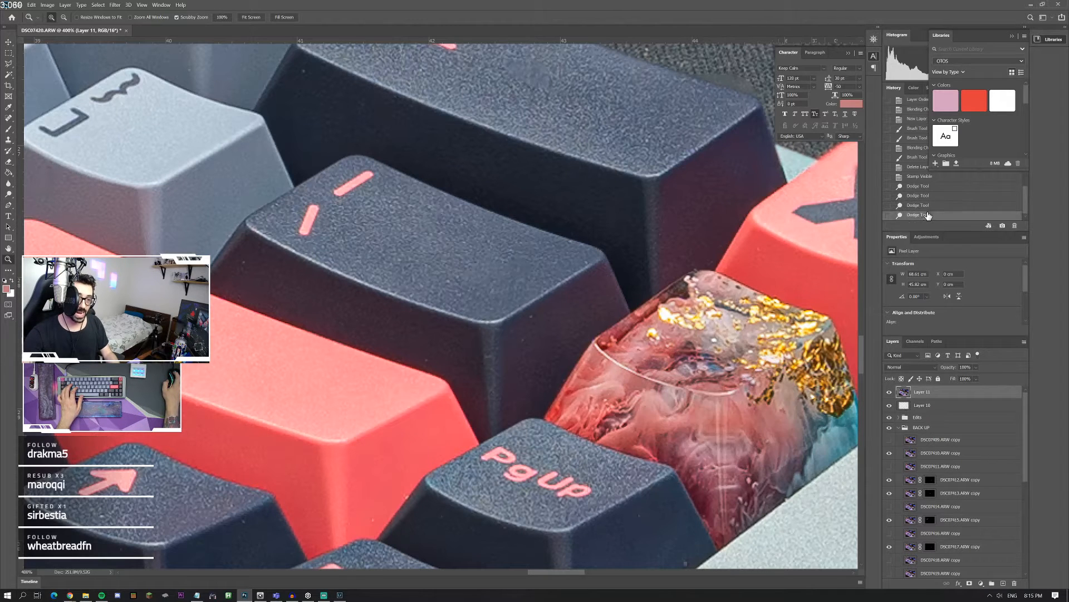
left_click(801, 416)
left_click(801, 416)
key("ctrl+0")
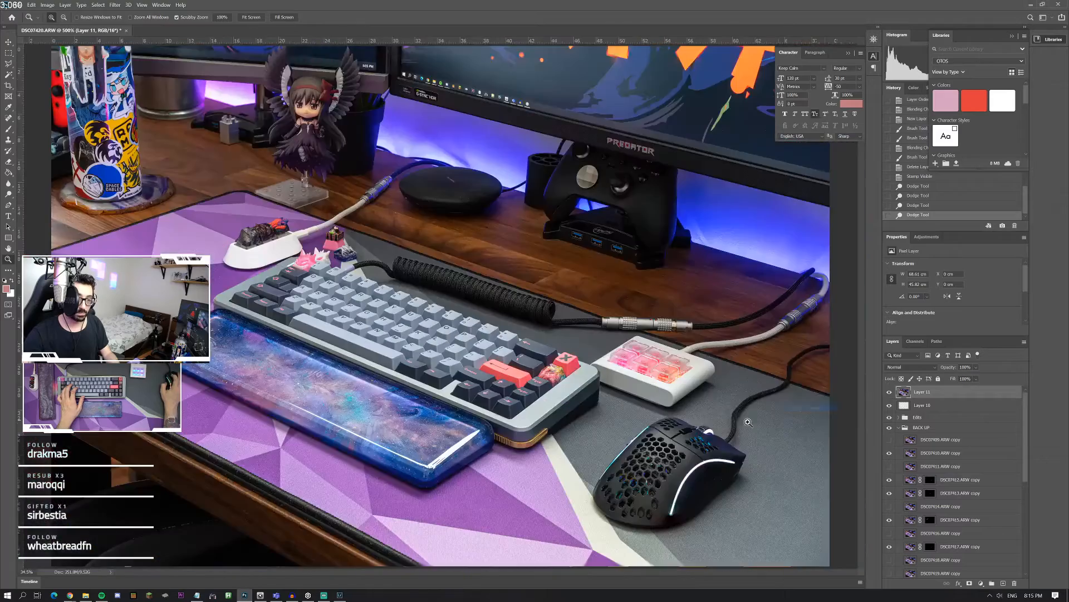
left_click(558, 388)
left_click_drag(558, 388, 552, 379)
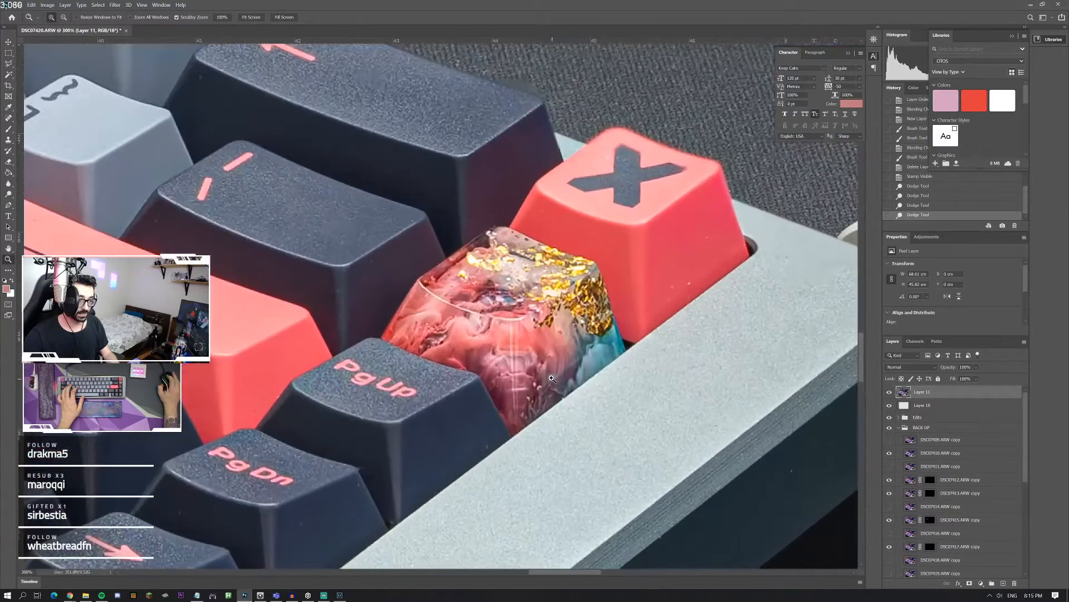
left_click(925, 205)
left_click(927, 215)
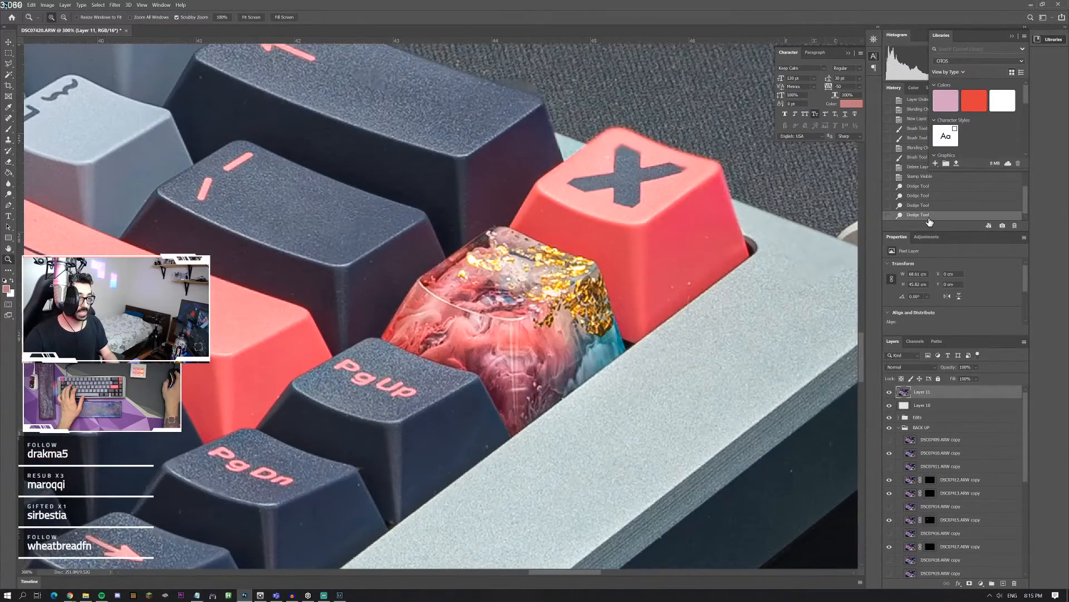
right_click(500, 298)
left_click(515, 303)
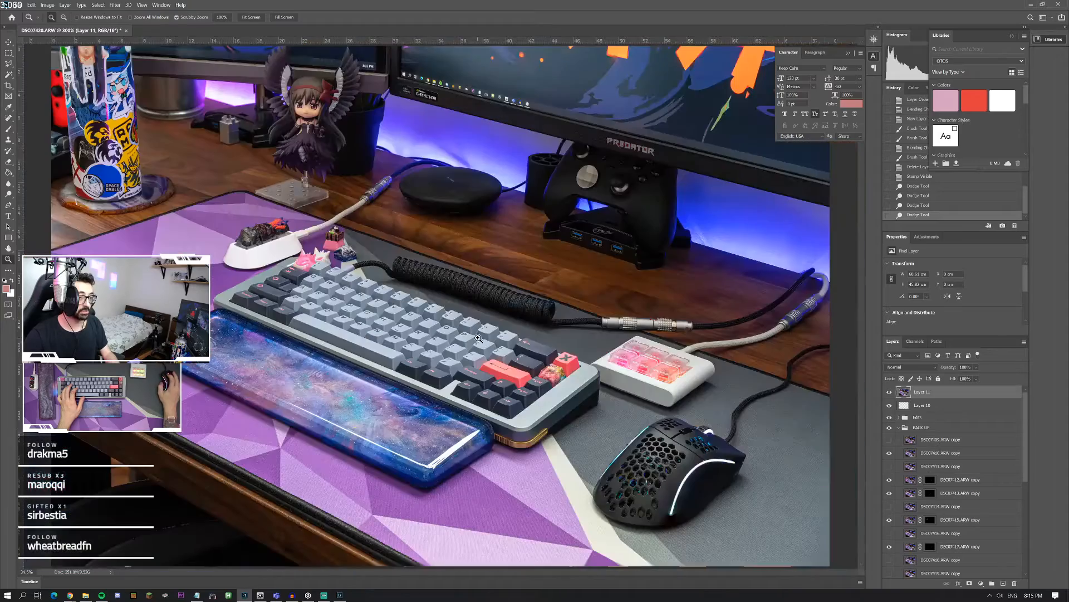
Step: Dodge the three artisan keycaps on the white switch holder with the Highlights range at 12% exposure
left_click(287, 262)
left_click(290, 263)
left_click(291, 264)
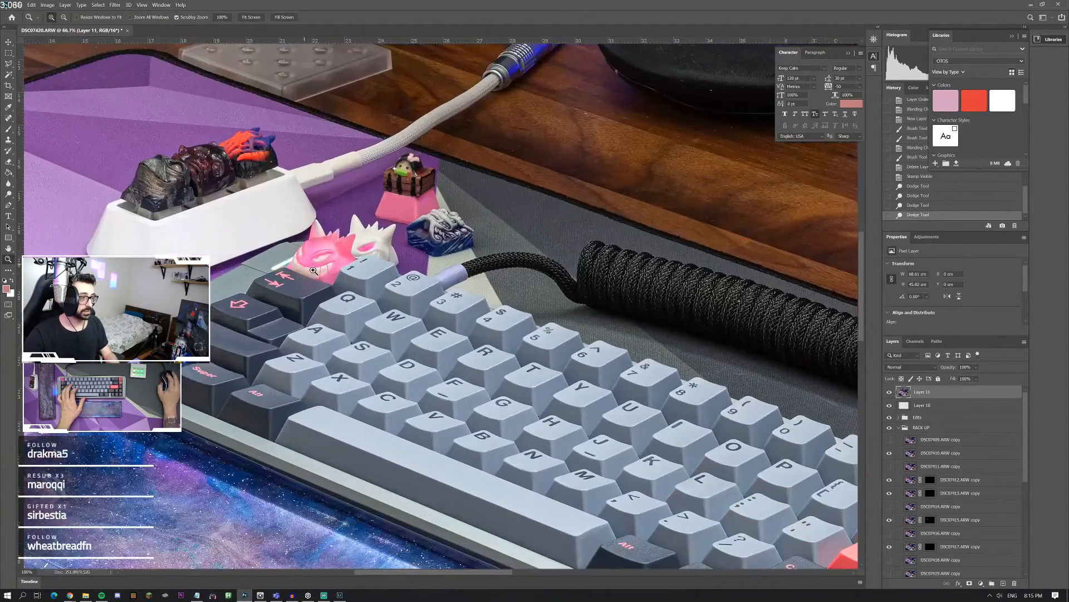
scroll(175, 192, "up", 1)
left_click(174, 192)
left_click(175, 192)
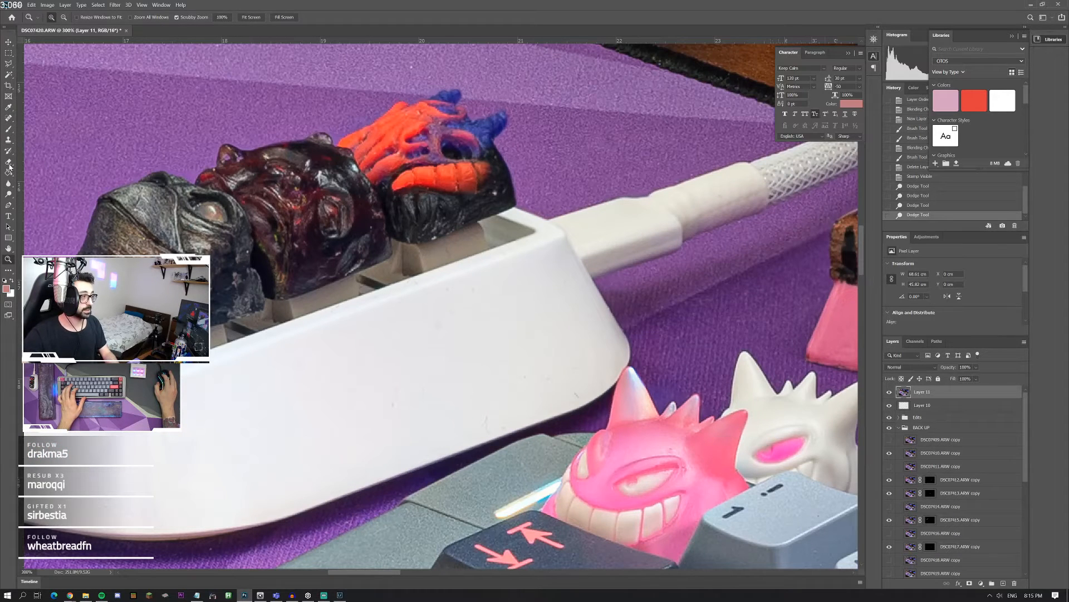
left_click(8, 196)
mouse_move(280, 231)
left_mouse_down()
mouse_move(291, 210)
mouse_move(272, 187)
mouse_move(261, 236)
mouse_move(297, 190)
mouse_move(266, 265)
mouse_move(139, 258)
mouse_move(161, 256)
left_mouse_up()
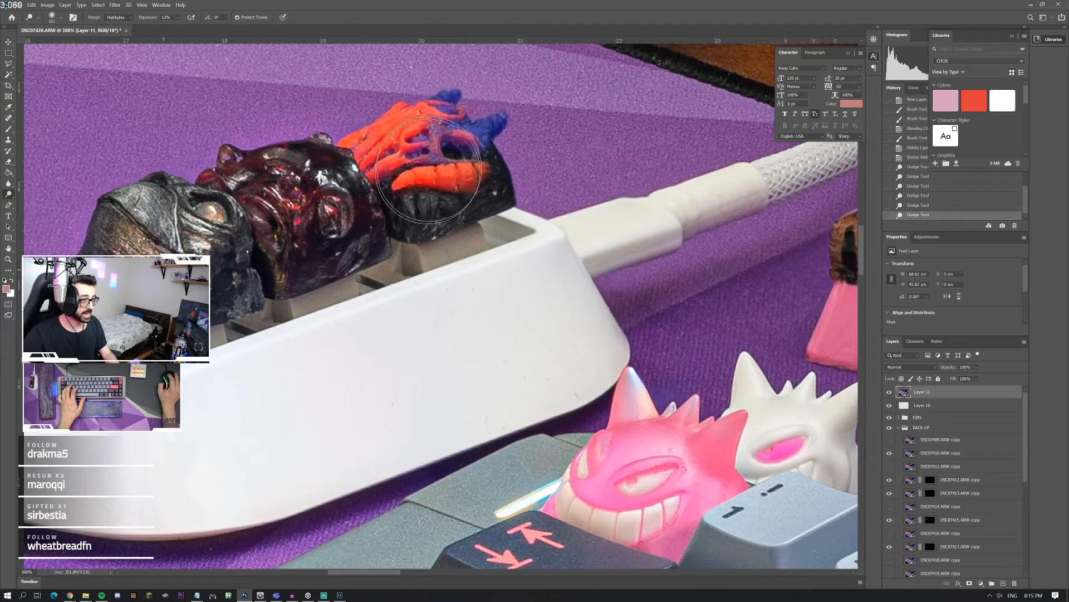
mouse_move(428, 172)
left_mouse_down()
mouse_move(381, 169)
mouse_move(424, 179)
left_mouse_up()
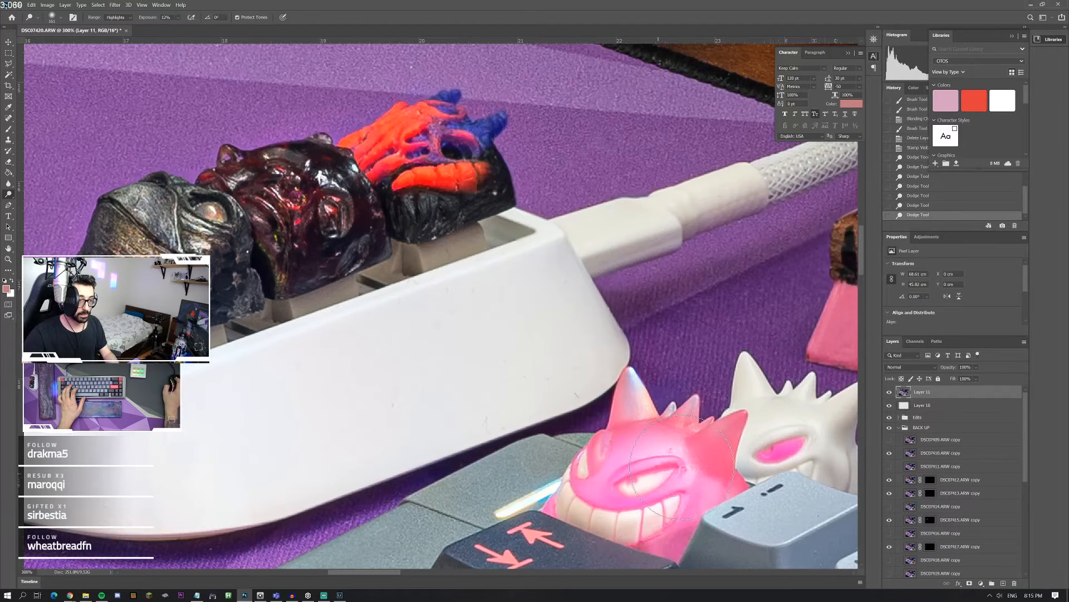
Step: Dodge the blue-and-white sculpted keycap and the treasure chest keycap behind the keyboard using the Highlights range
scroll(433, 334, "right", 1)
scroll(440, 335, "right", 4)
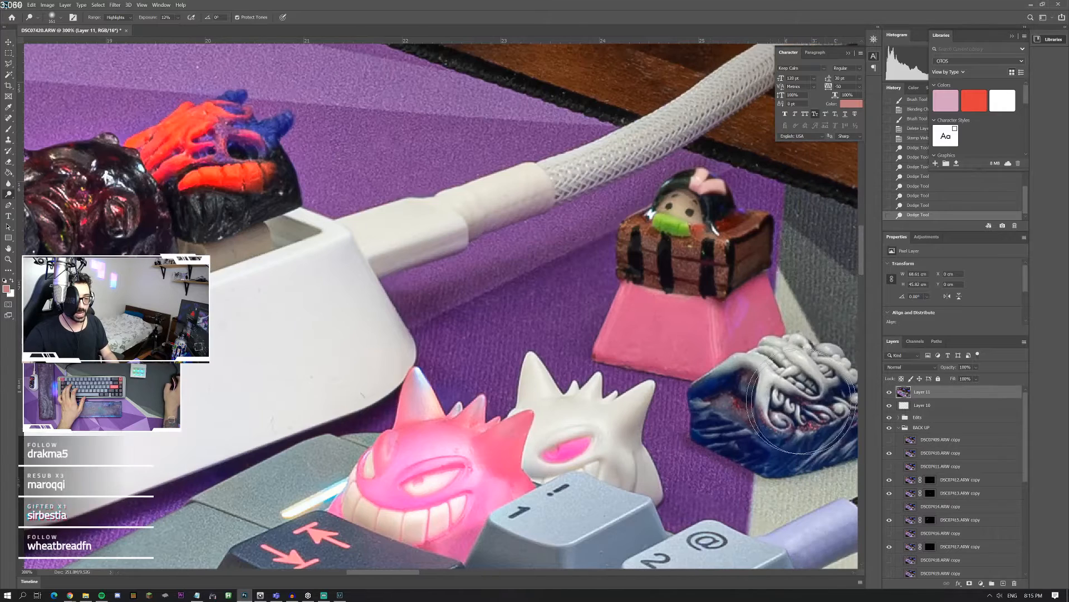
scroll(657, 397, "right", 3)
scroll(654, 396, "right", 1)
mouse_move(721, 403)
left_mouse_down()
mouse_move(682, 408)
mouse_move(725, 410)
left_mouse_up()
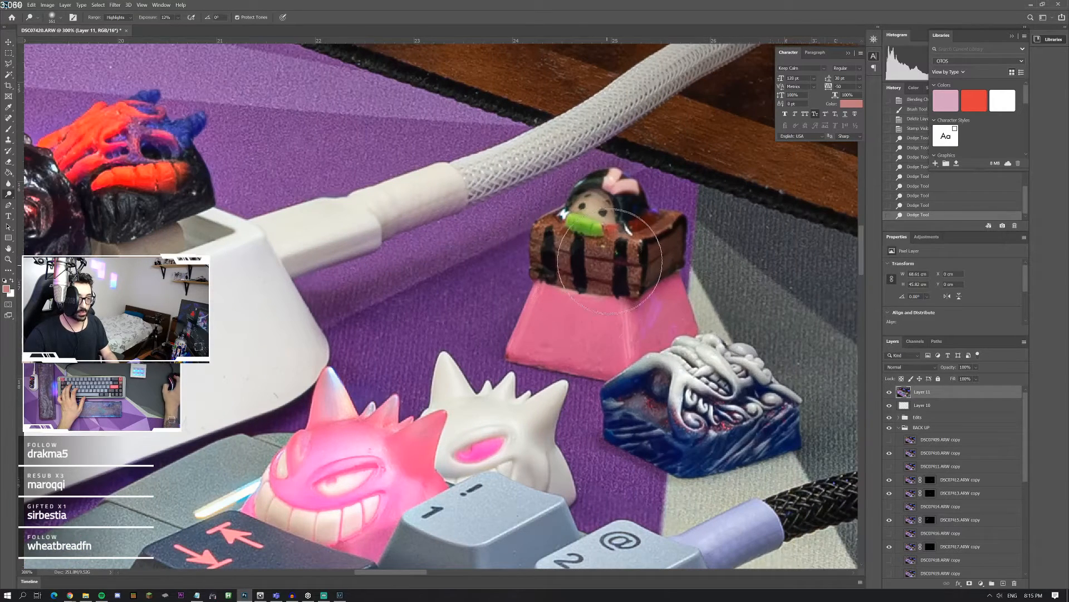
left_click_drag(611, 259, 617, 280)
scroll(491, 362, "down", 2)
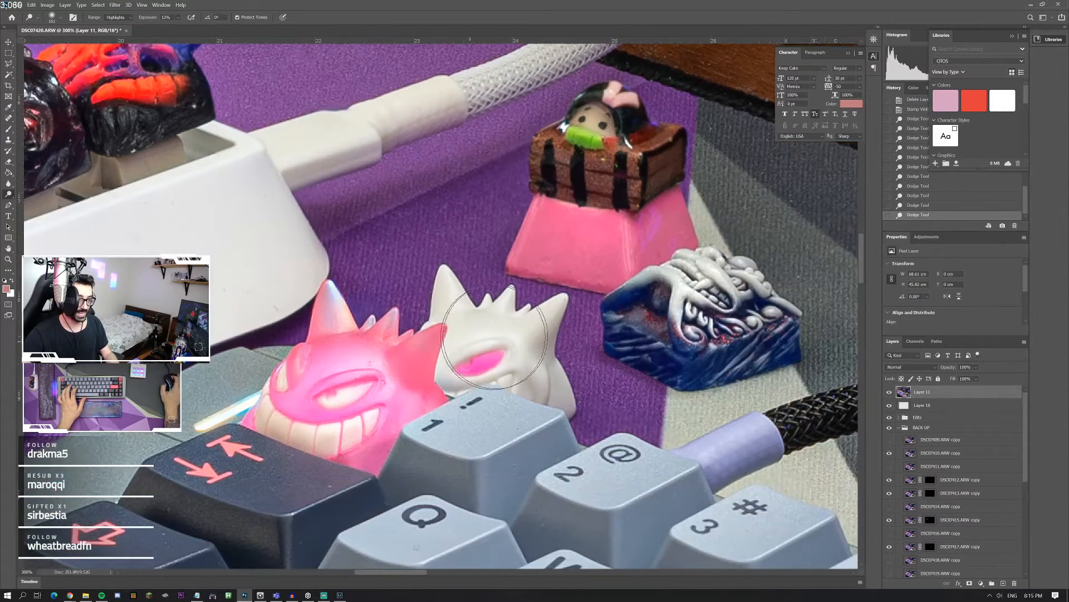
Step: Try dodging the white spiky ghost keycap, undo the stroke and check the full photo
left_click(526, 346)
key("ctrl+z")
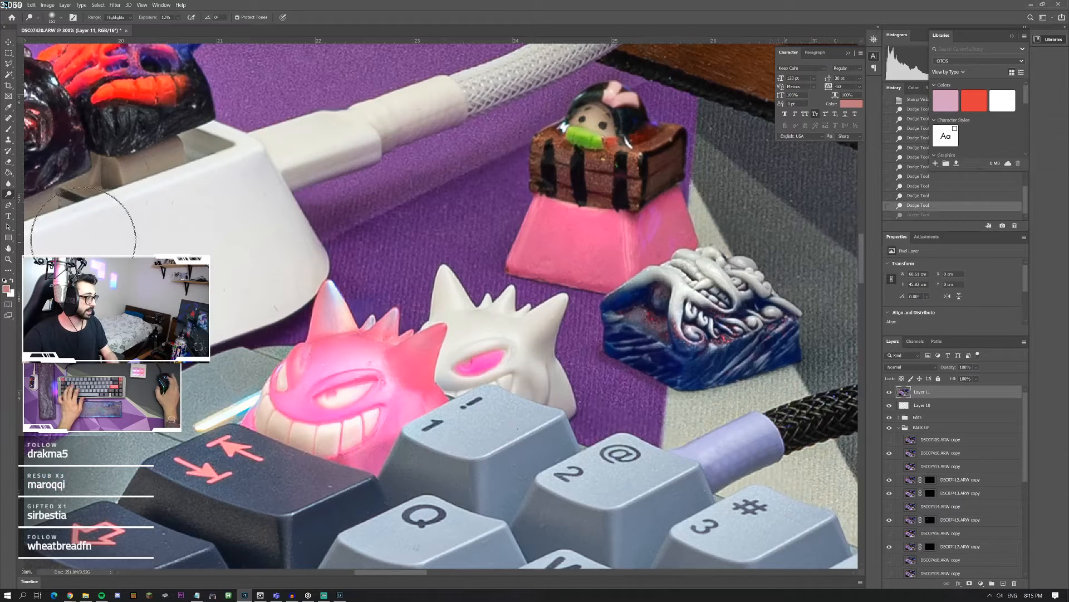
scroll(10, 256, "down", 3)
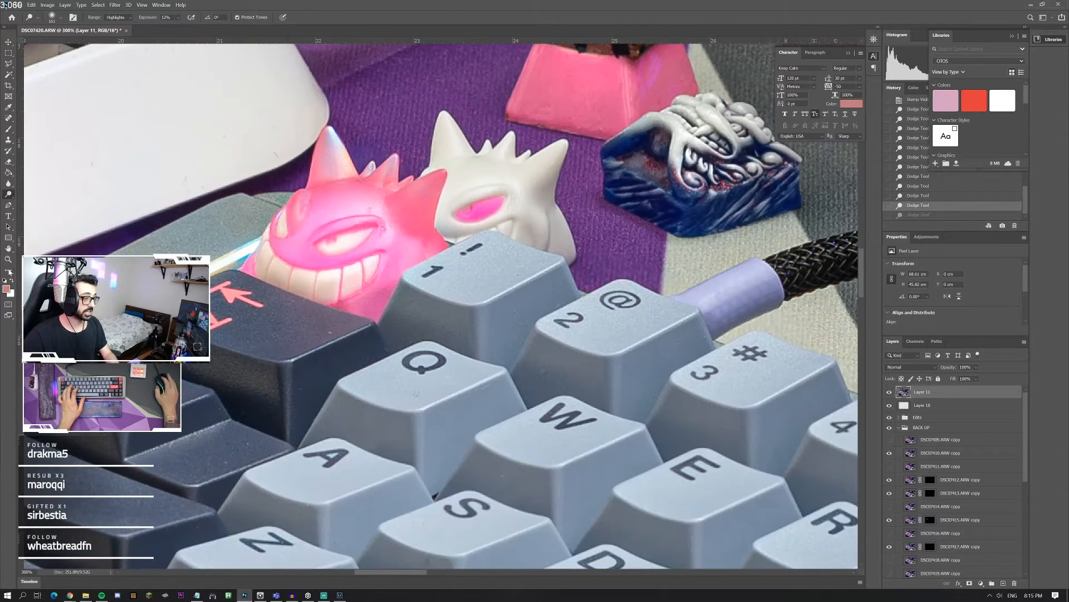
double_click(9, 260)
right_click(246, 290)
left_click(254, 293)
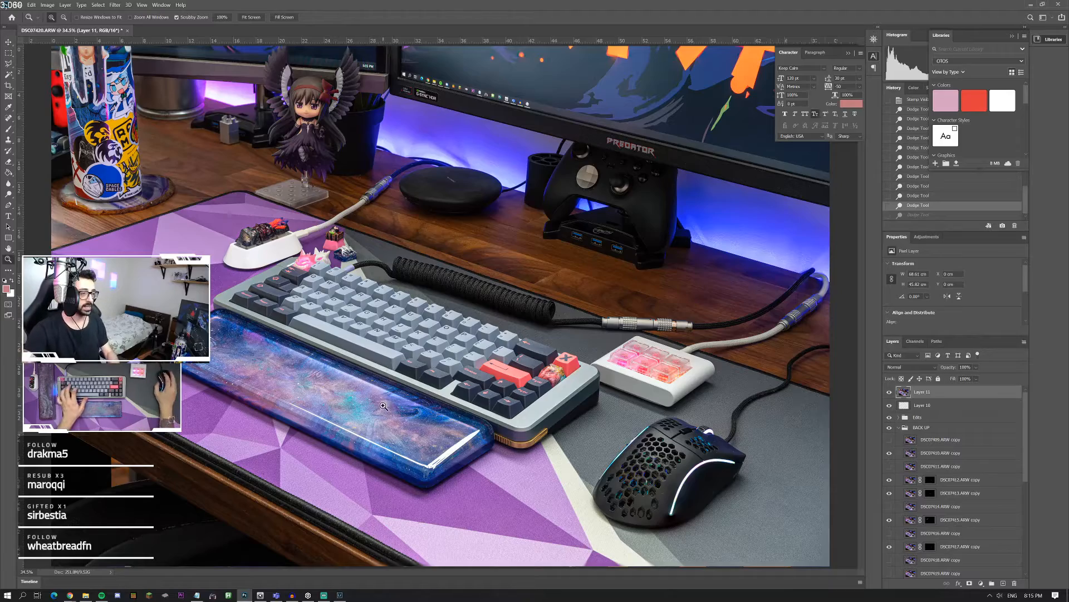
Step: Heal small specks on the keycaps around the keyboard's Tab and Q keys with the Content-Aware Spot Healing Brush
left_click(304, 288)
left_click(304, 288)
left_click(334, 272)
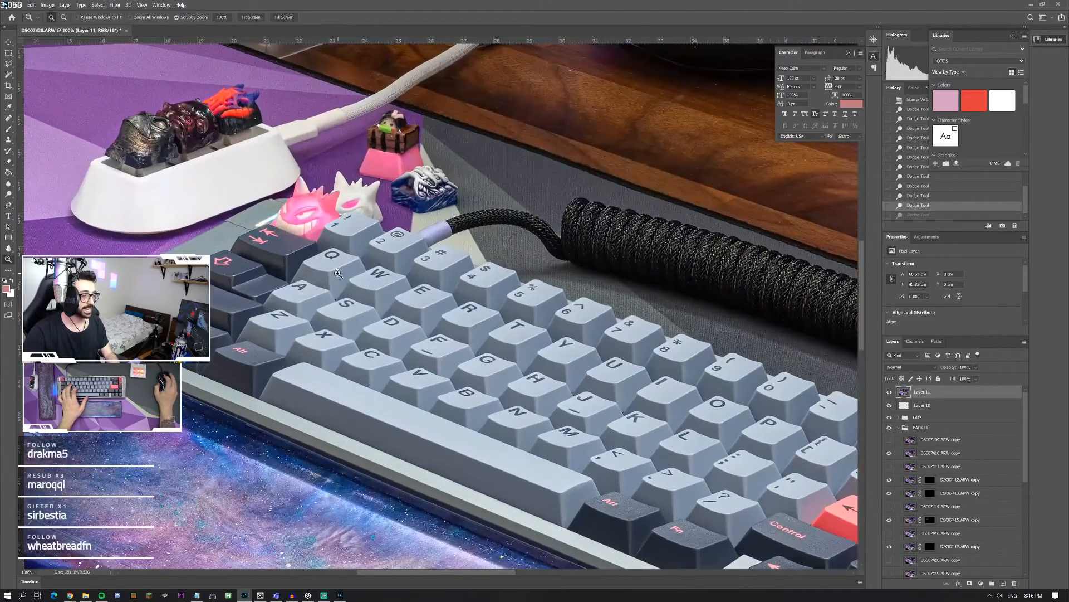
left_click(334, 271)
left_click(10, 119)
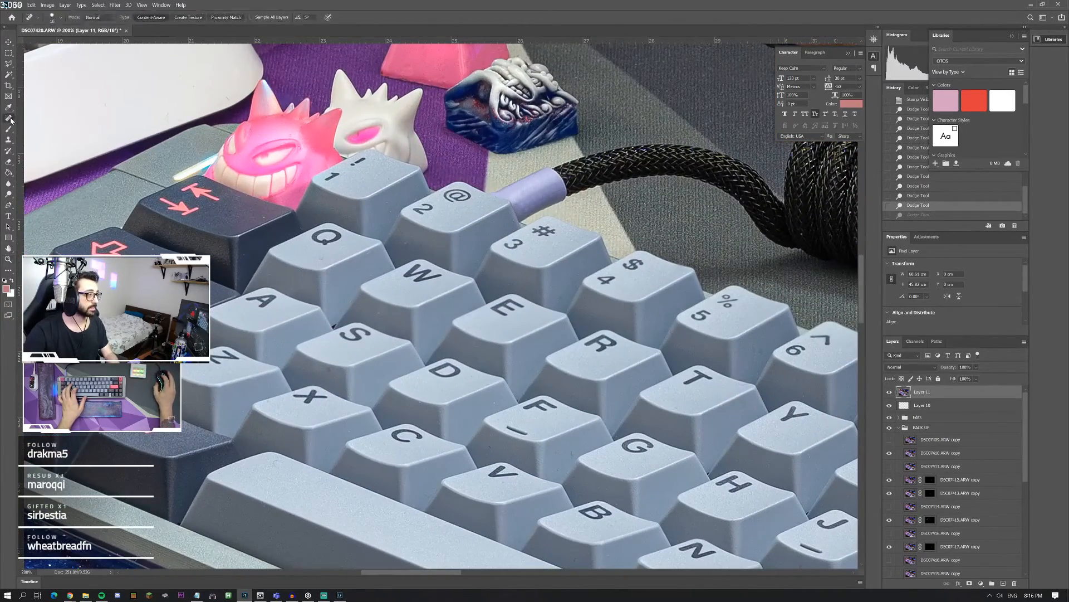
left_click(55, 23)
left_click(263, 214)
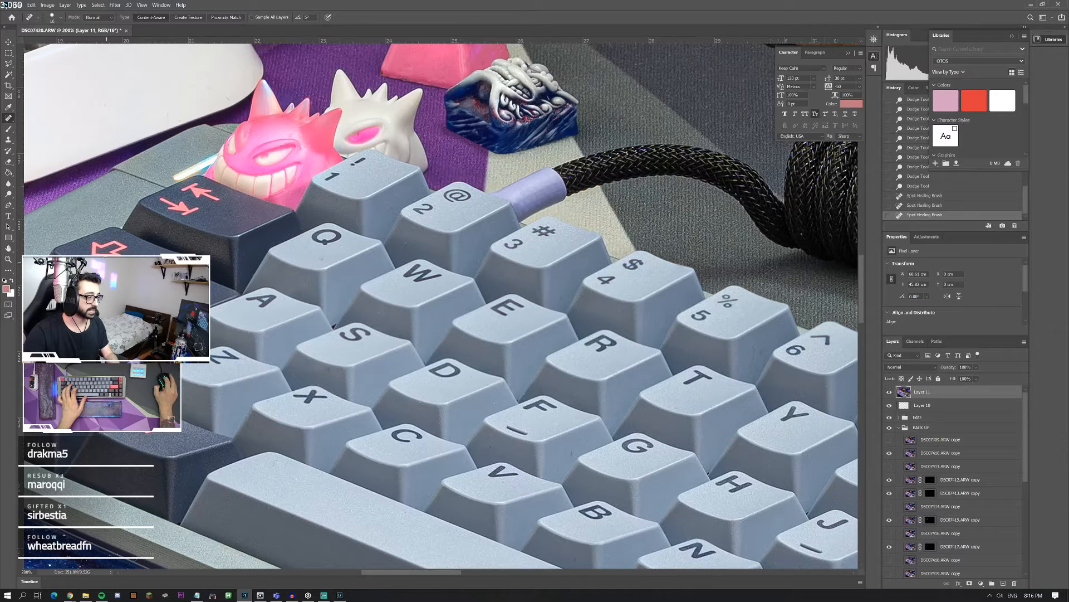
double_click(9, 259)
right_click(362, 255)
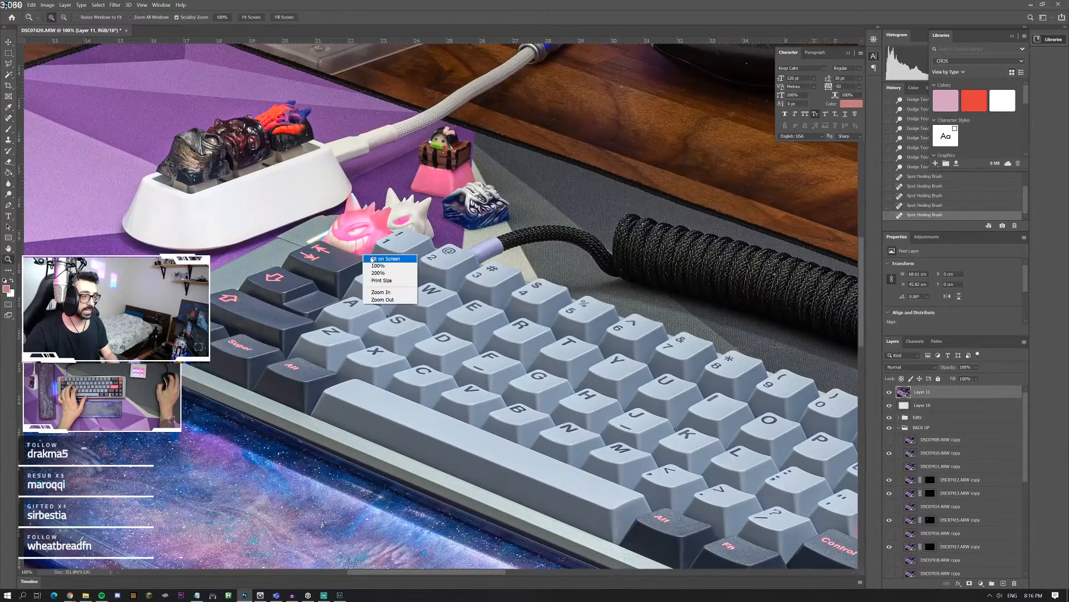
left_click(382, 259)
Step: Dodge the winged anime figurine with a soft brush of 0% hardness and the Highlights range
right_click(469, 257)
left_click(479, 299)
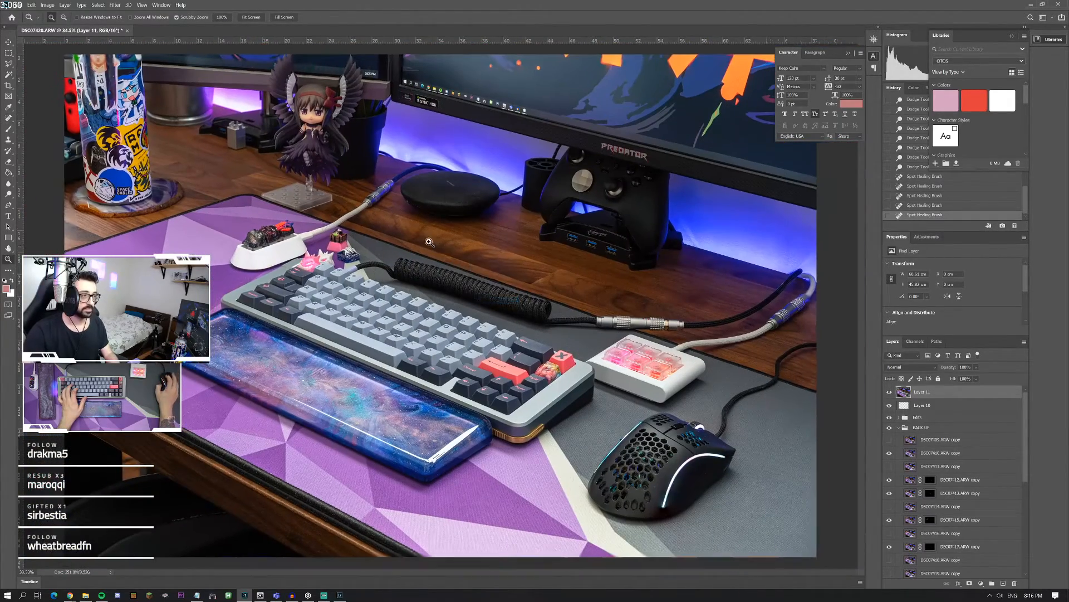
right_click(455, 288)
left_click(455, 287)
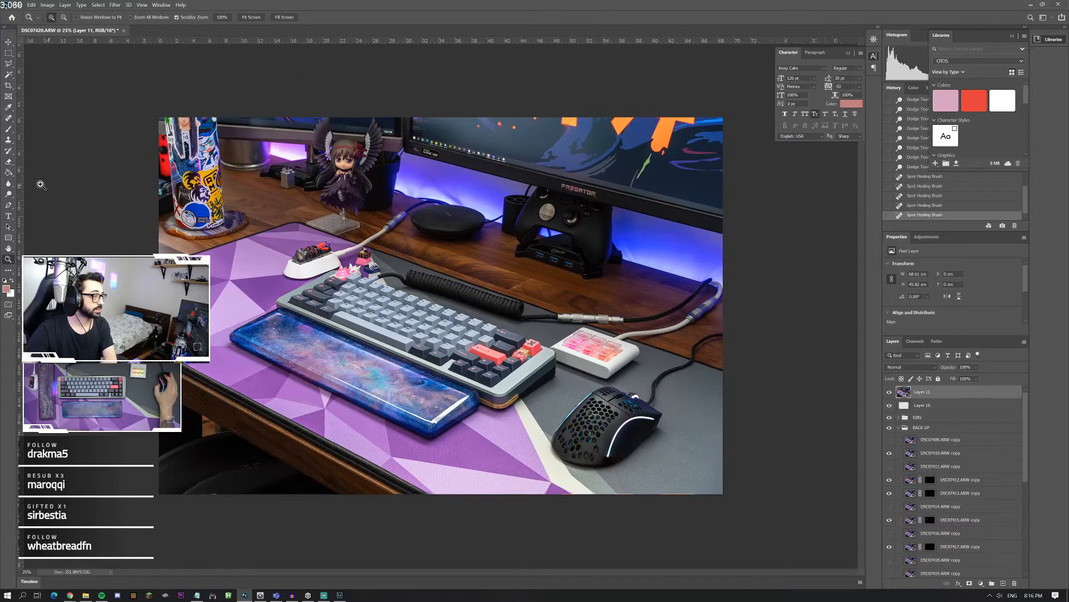
left_click(8, 195)
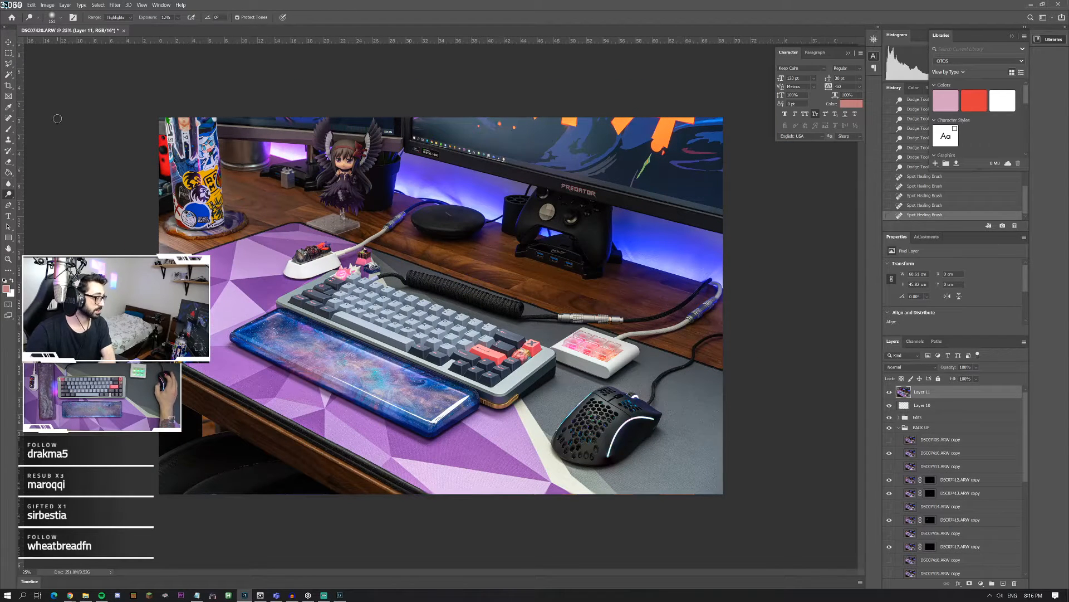
left_click(56, 19)
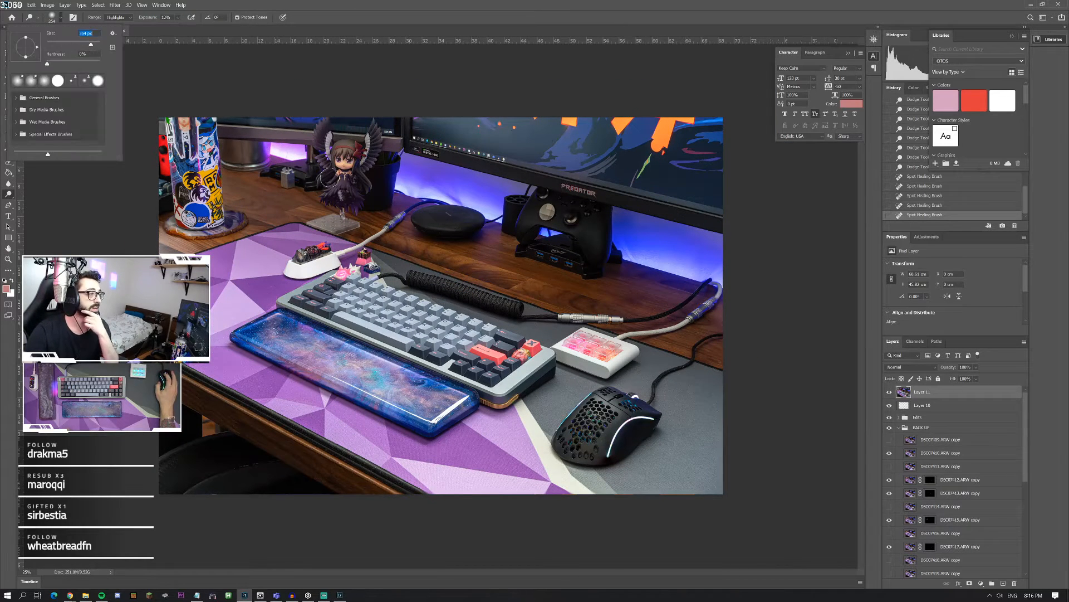
left_click_drag(341, 158, 346, 201)
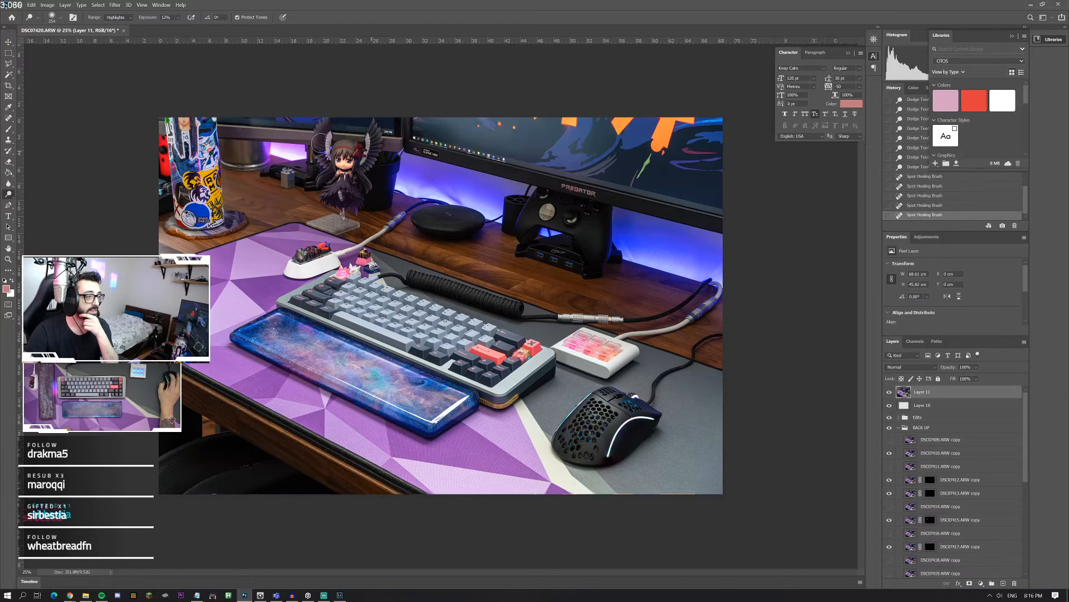
Step: Switch the Dodge range to Midtones and brighten the dark lower part of the winged figurine
left_click(117, 17)
left_click(117, 28)
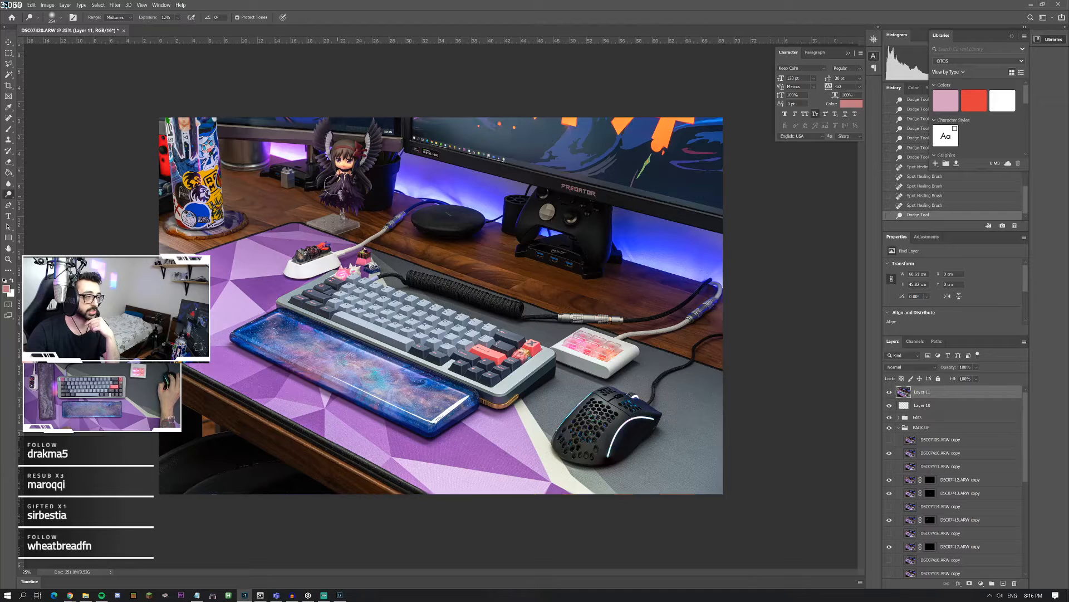
mouse_move(333, 184)
left_mouse_down()
mouse_move(328, 176)
mouse_move(333, 192)
left_mouse_up()
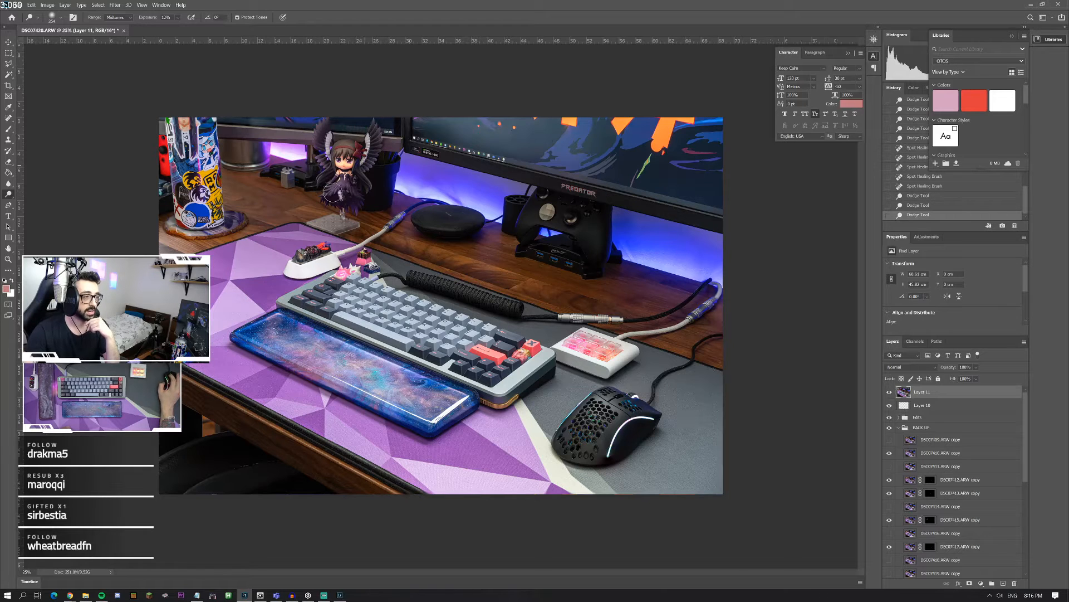
left_click(348, 194)
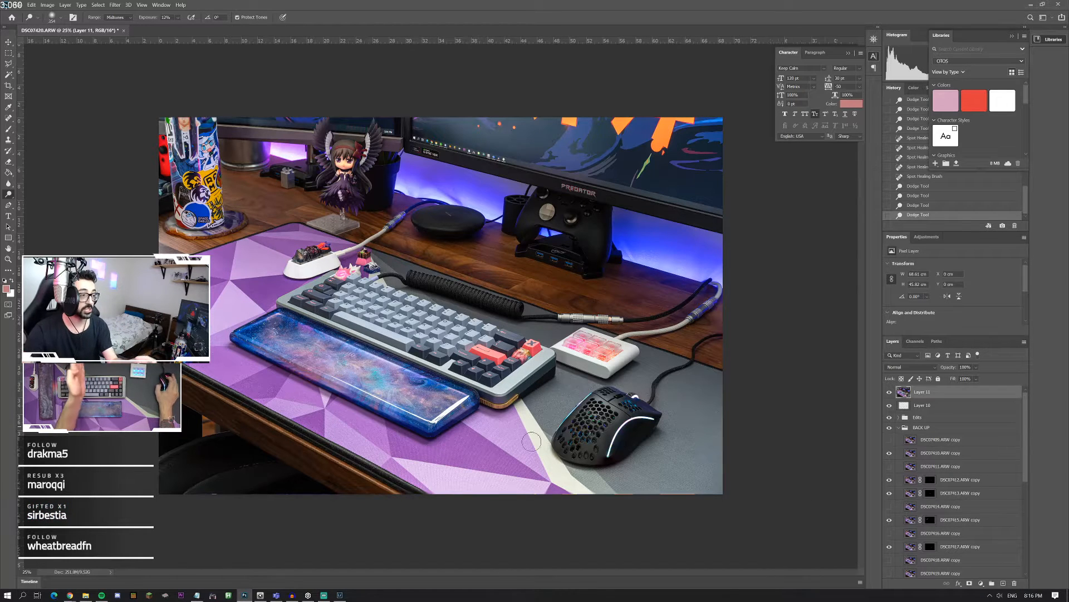
Step: Set the Dodge range to Shadows and brighten the dark side of the keyboard case facing the mouse
left_click(118, 17)
left_click(115, 25)
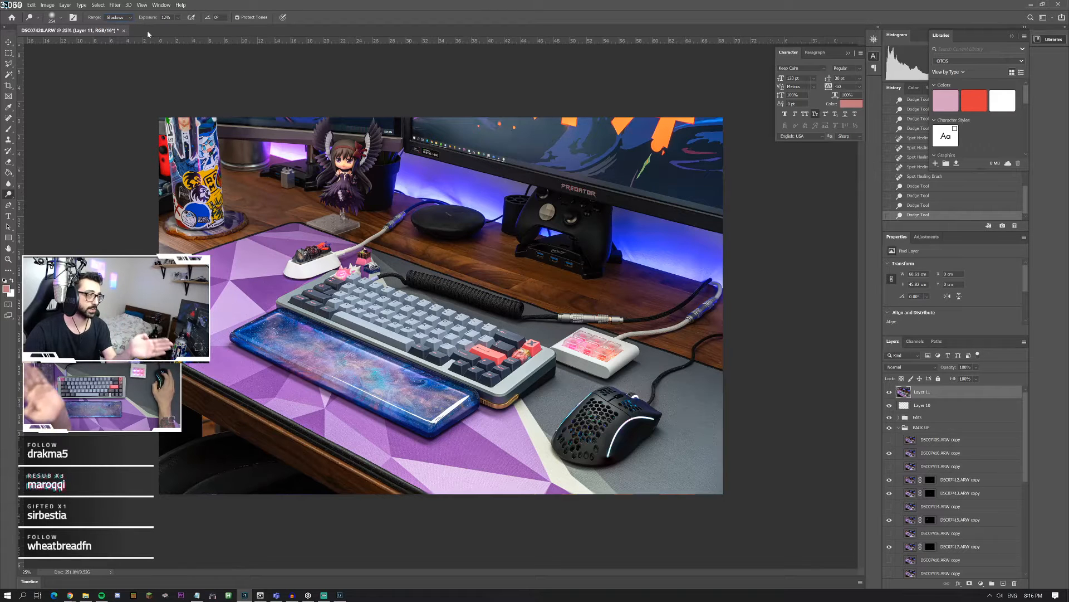
left_click(54, 18)
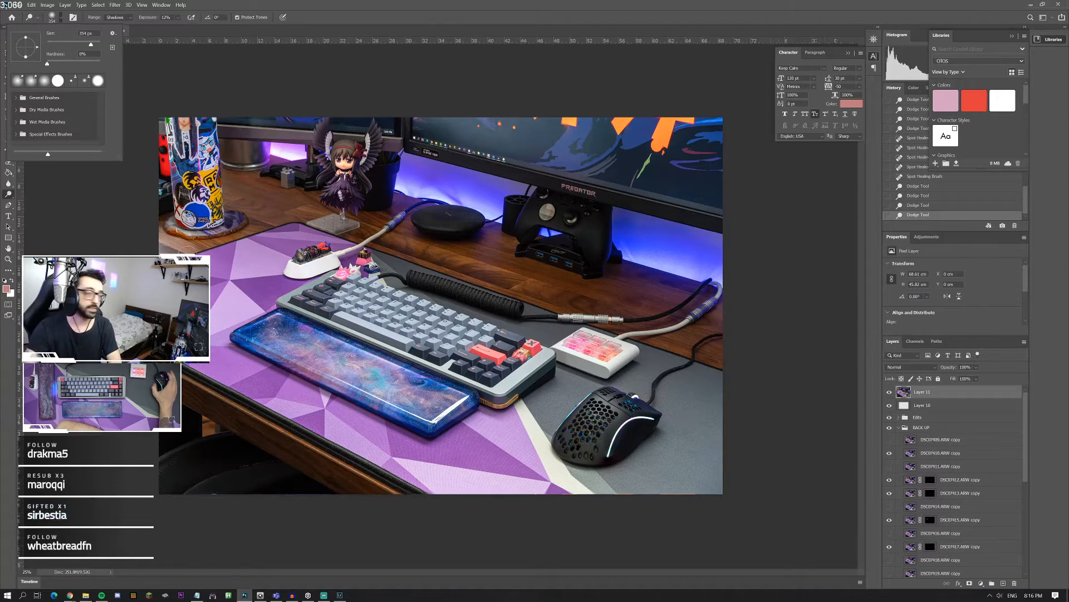
left_click(543, 375)
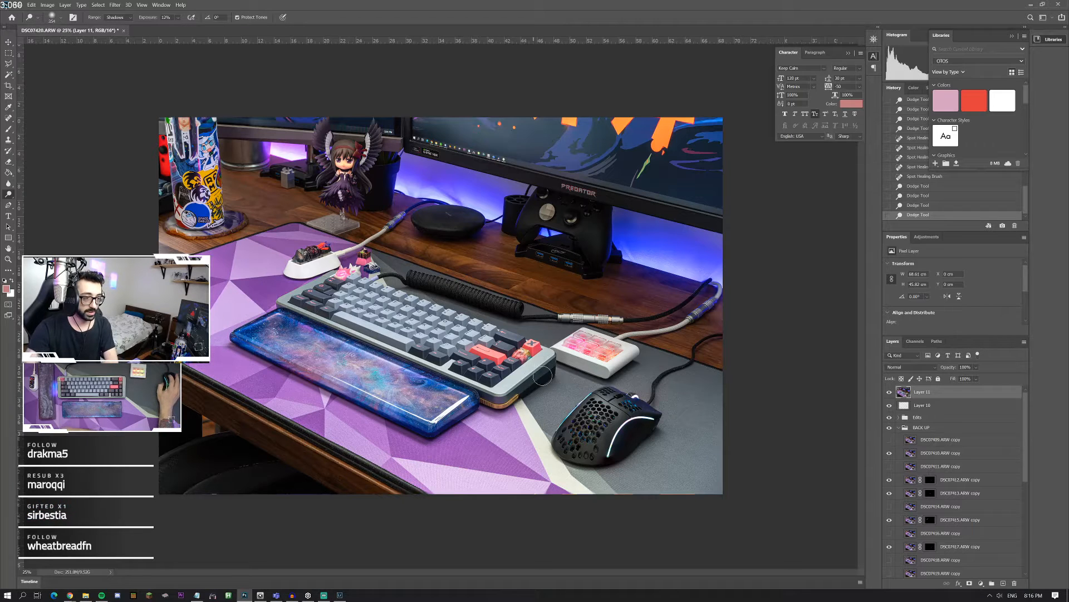
left_click_drag(548, 370, 529, 388)
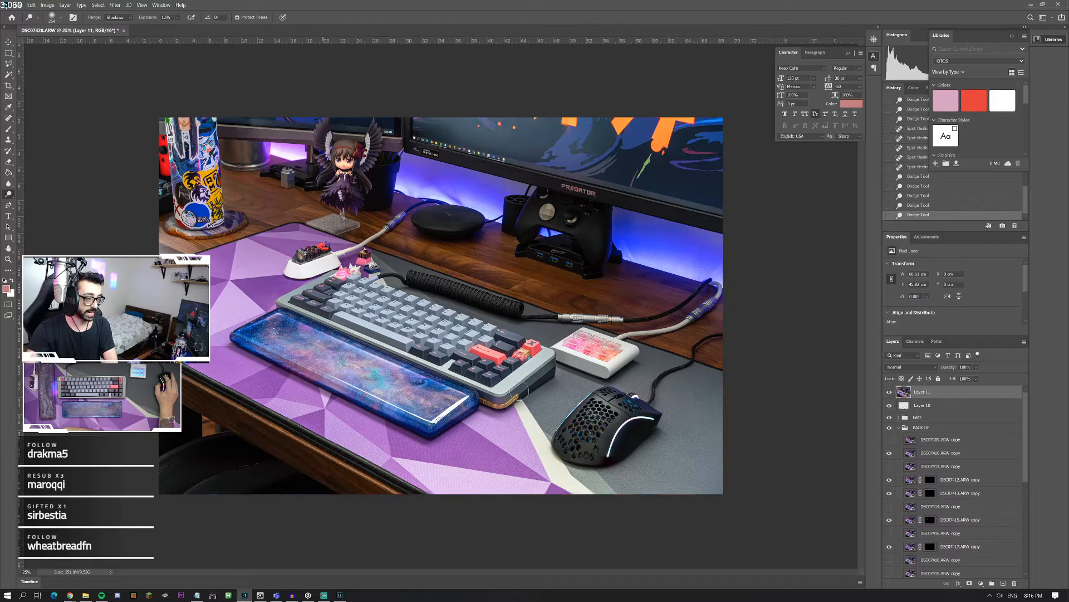
left_click_drag(519, 392, 539, 380)
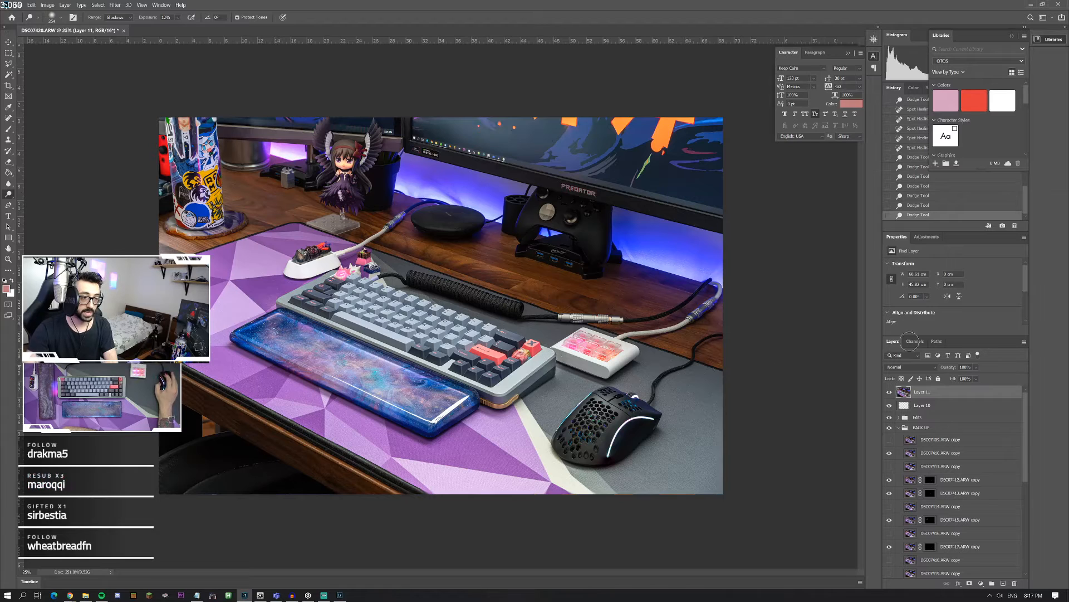
scroll(924, 207, "up", 2)
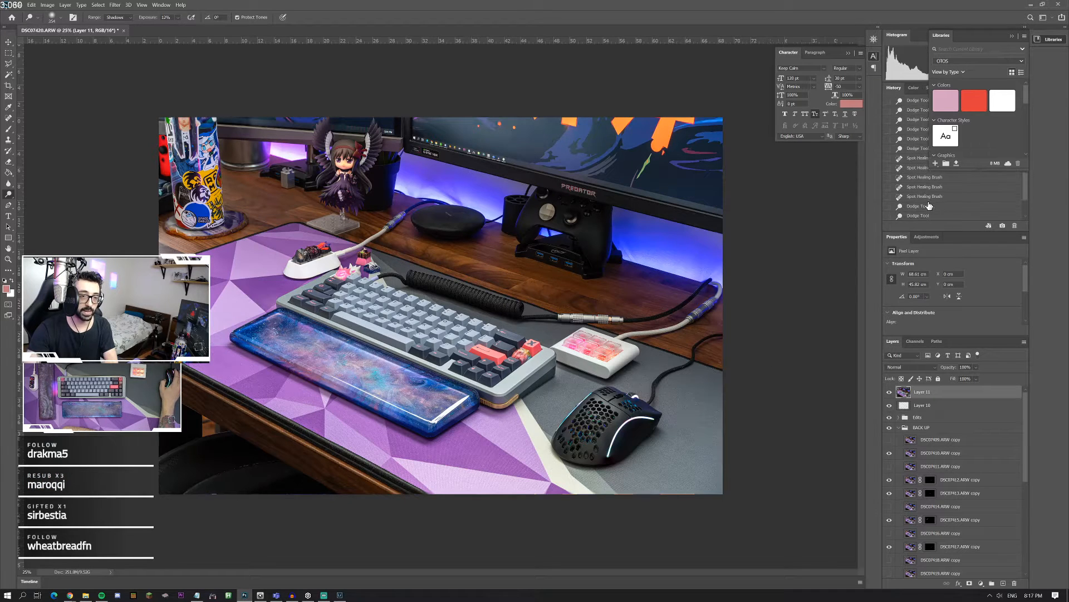
mouse_move(561, 365)
left_mouse_down()
mouse_move(517, 394)
mouse_move(526, 398)
mouse_move(547, 382)
left_mouse_up()
Step: Examine the dodged side of the keyboard case up close
left_click(8, 260)
left_click(579, 396)
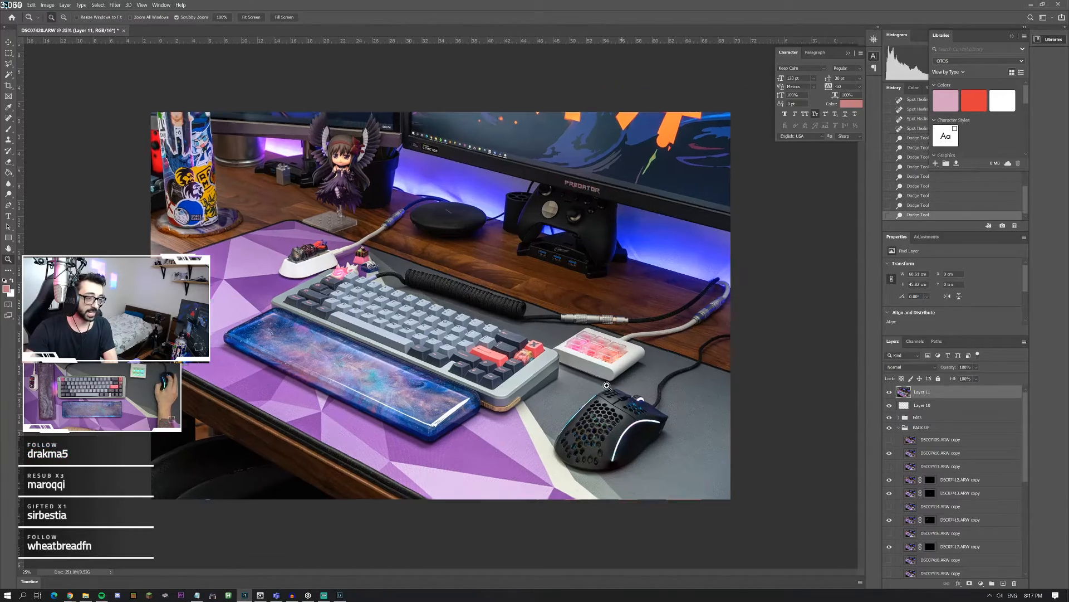
left_click(577, 404)
left_click(582, 412)
left_click(577, 385)
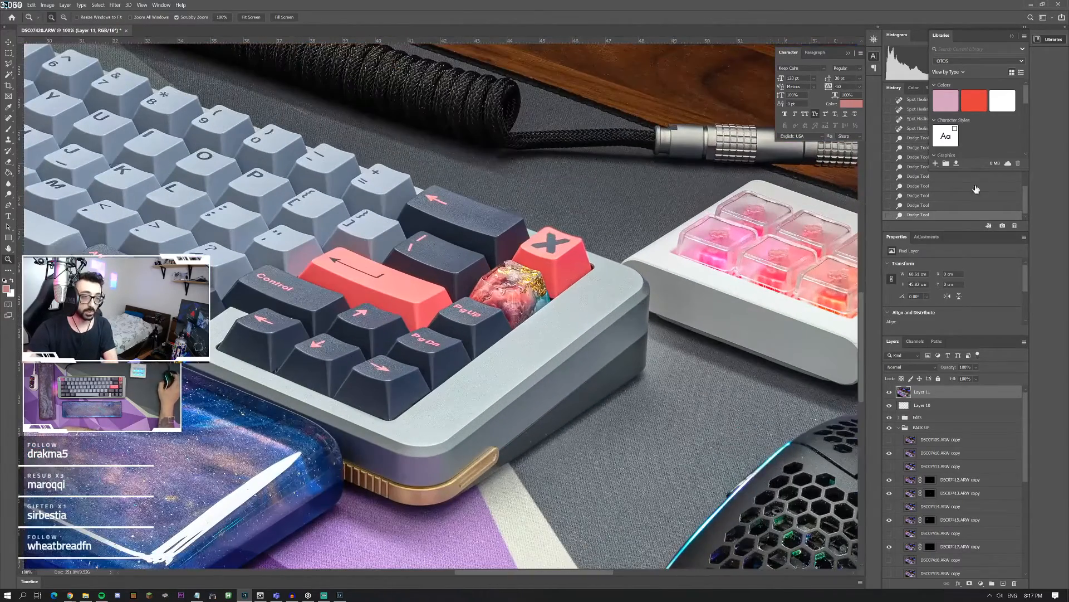
Step: Step the history back several Dodge strokes to undo the brightening on the keyboard case's side
scroll(919, 193, "up", 1)
left_click(922, 206)
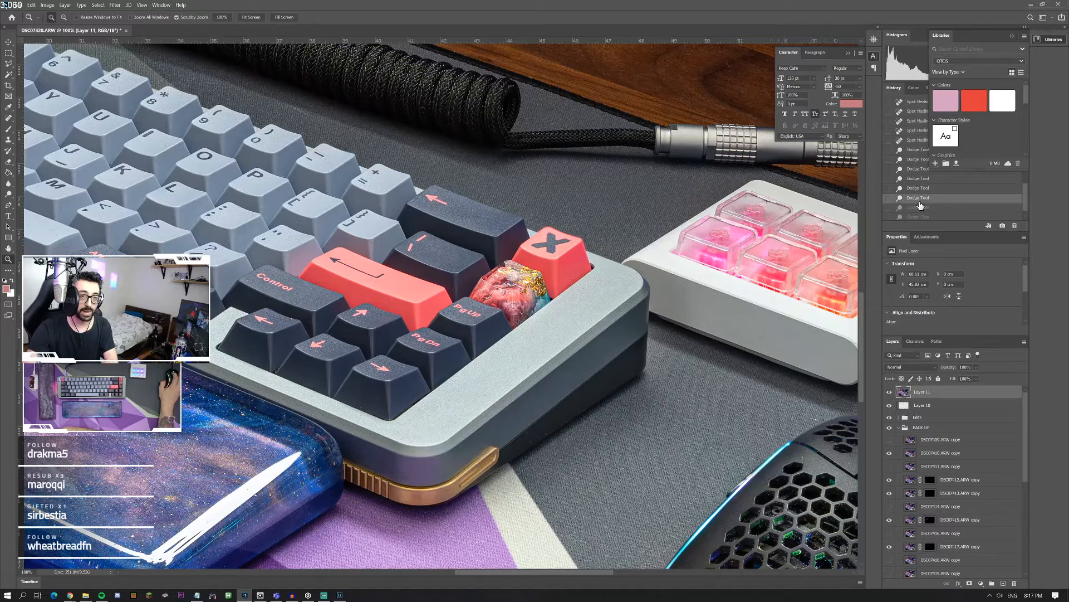
left_click(919, 188)
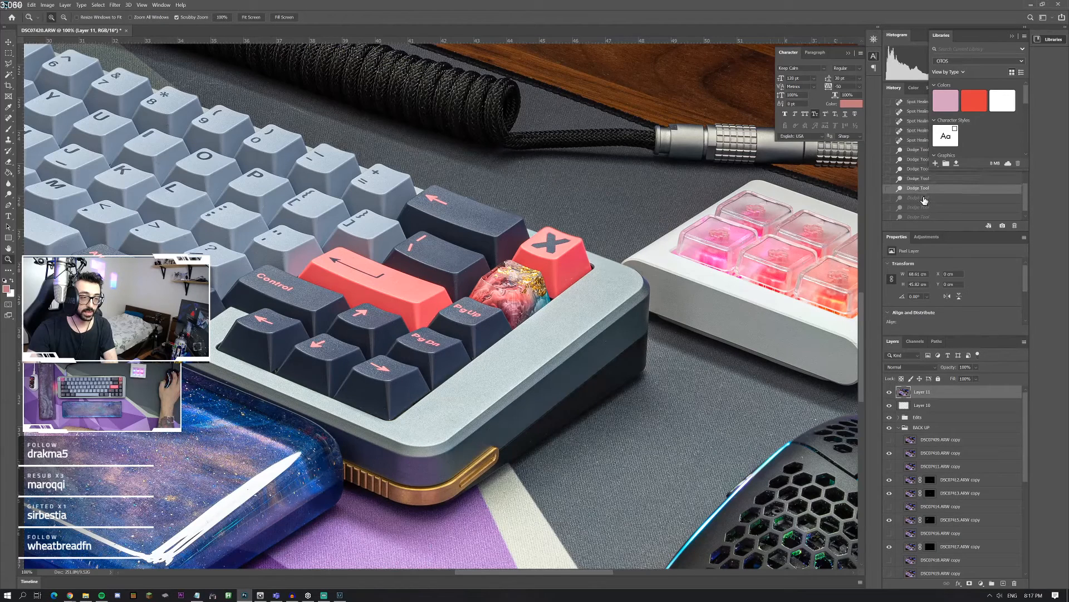
left_click(918, 179)
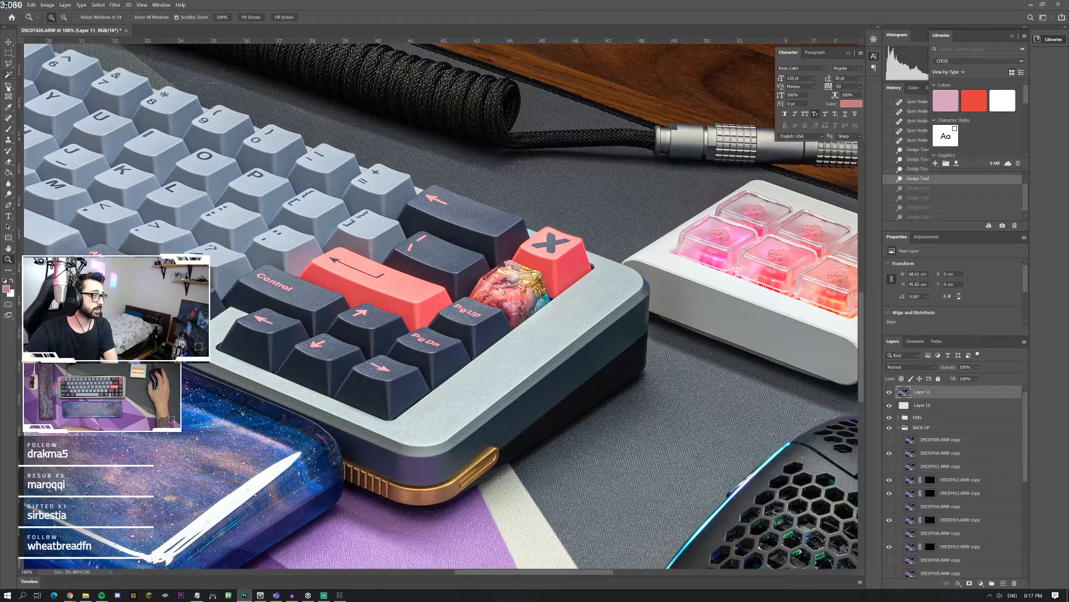
Step: Outline the dark side and front edge of the keyboard case with a Polygonal Lasso selection, leaving out the wrist rest and top frame
left_click(9, 63)
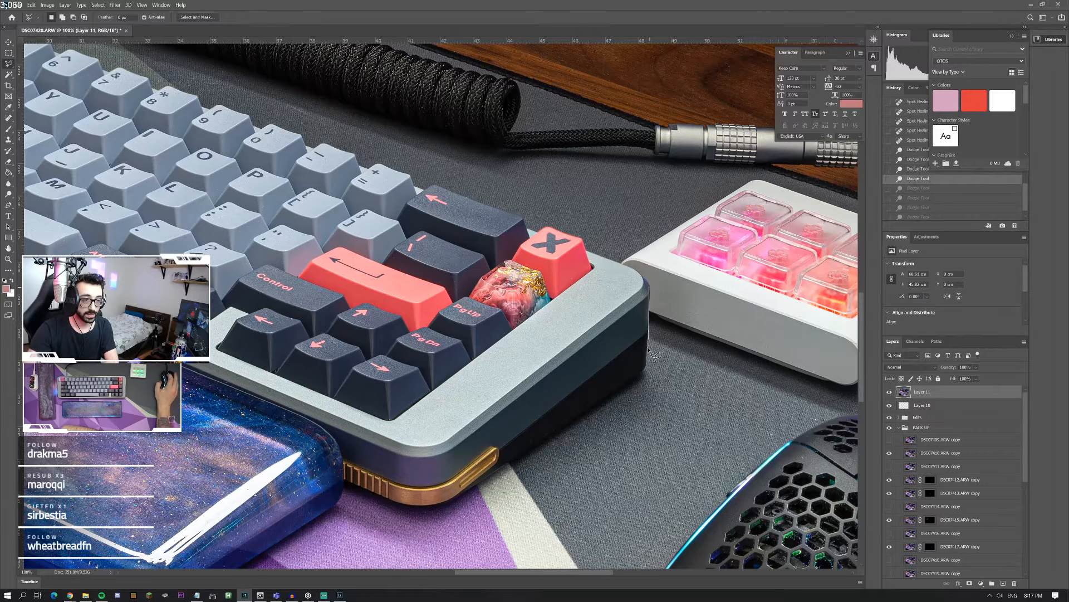
mouse_move(648, 348)
left_mouse_down()
mouse_move(646, 383)
mouse_move(485, 512)
mouse_move(385, 504)
mouse_move(346, 486)
mouse_move(334, 436)
left_mouse_up()
left_click(330, 437)
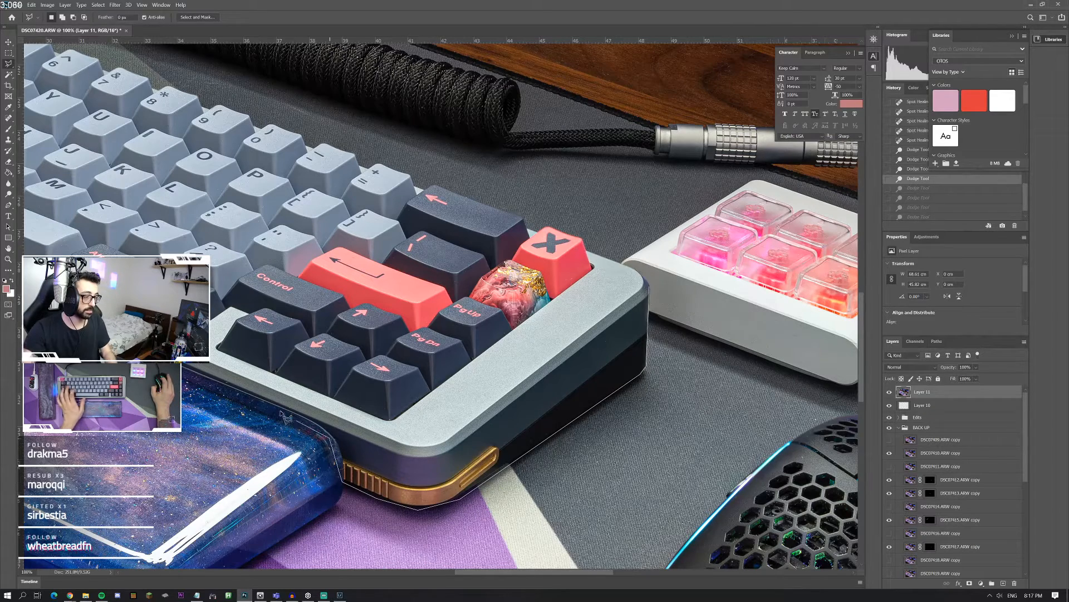
scroll(272, 403, "left", 6)
scroll(223, 268, "left", 6)
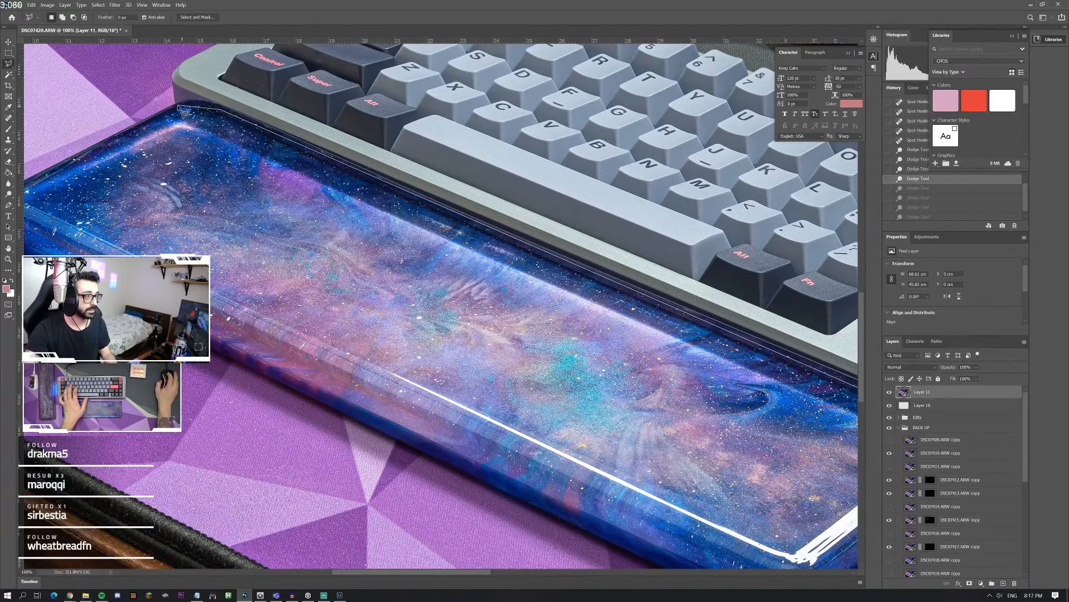
left_click(178, 104)
mouse_move(850, 402)
left_mouse_down()
mouse_move(646, 275)
mouse_move(490, 211)
left_mouse_up()
left_click(654, 260)
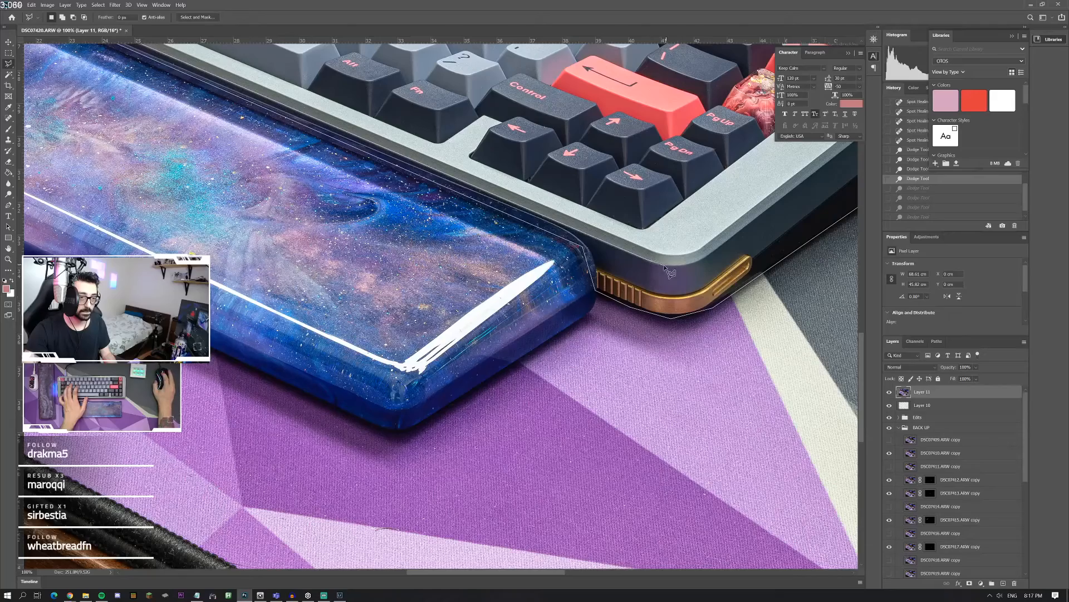
left_click(678, 266)
left_click(701, 258)
mouse_move(830, 173)
left_mouse_down()
mouse_move(718, 194)
mouse_move(559, 320)
left_mouse_up()
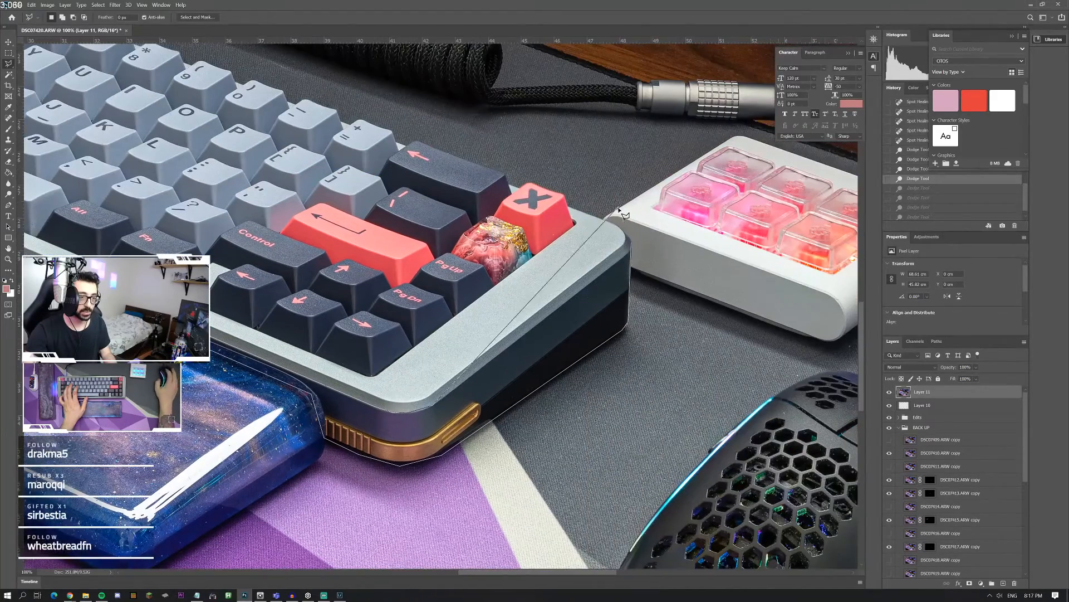
left_click(630, 254)
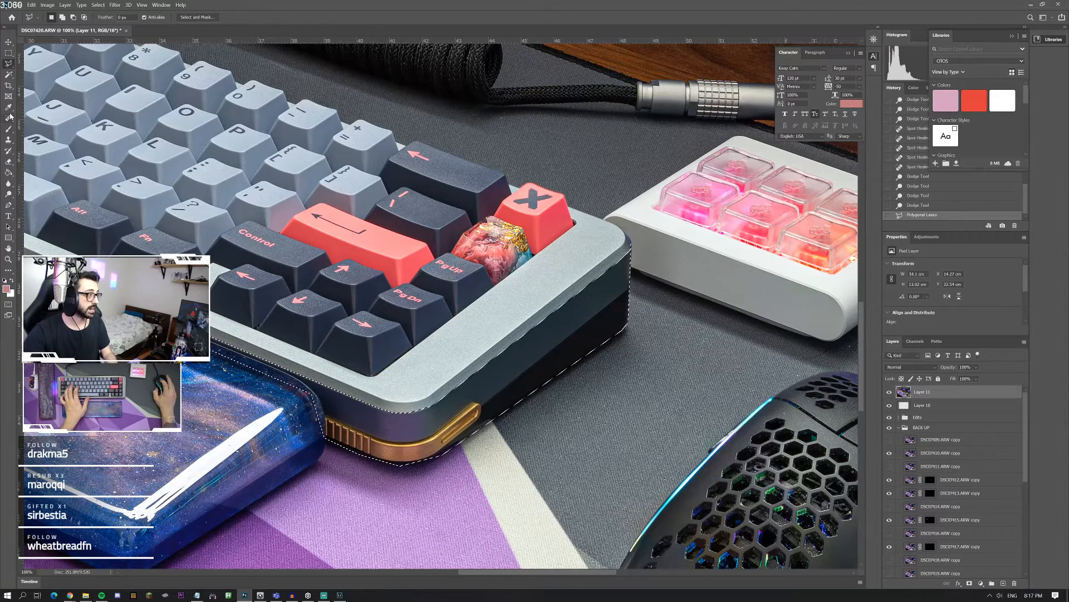
Step: Dodge the dark side and front corner of the keyboard case inside the selection, using the Shadows range at 12% exposure
key("j")
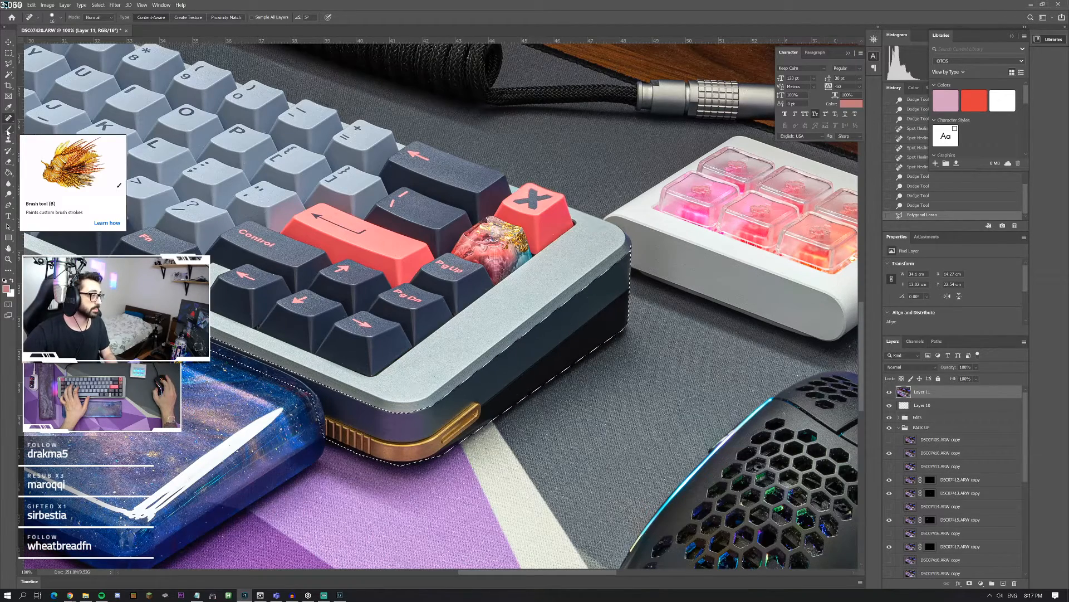
key("o")
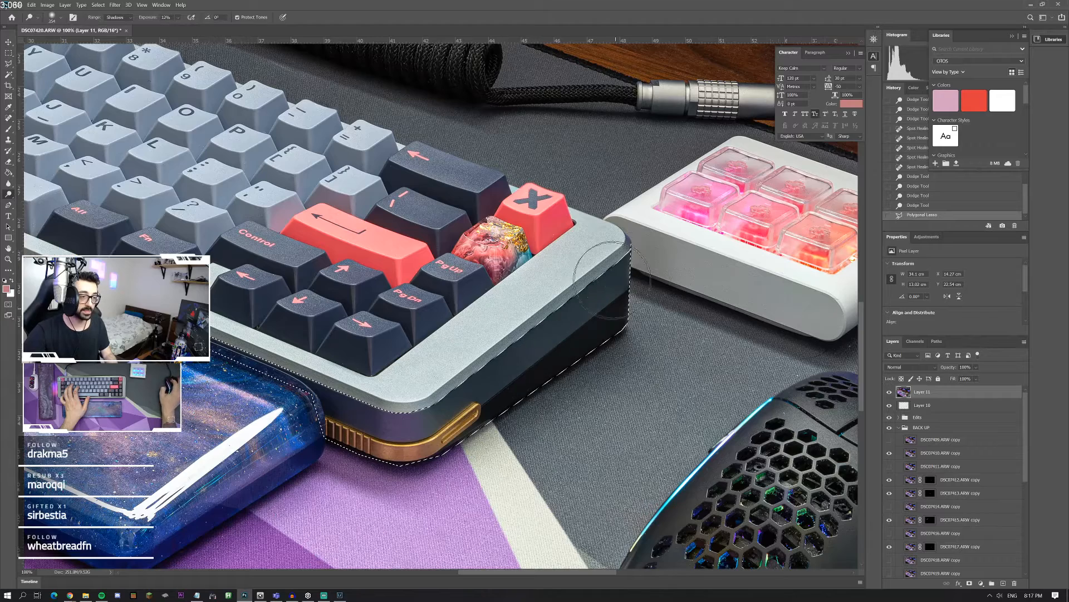
left_click_drag(398, 435, 580, 378)
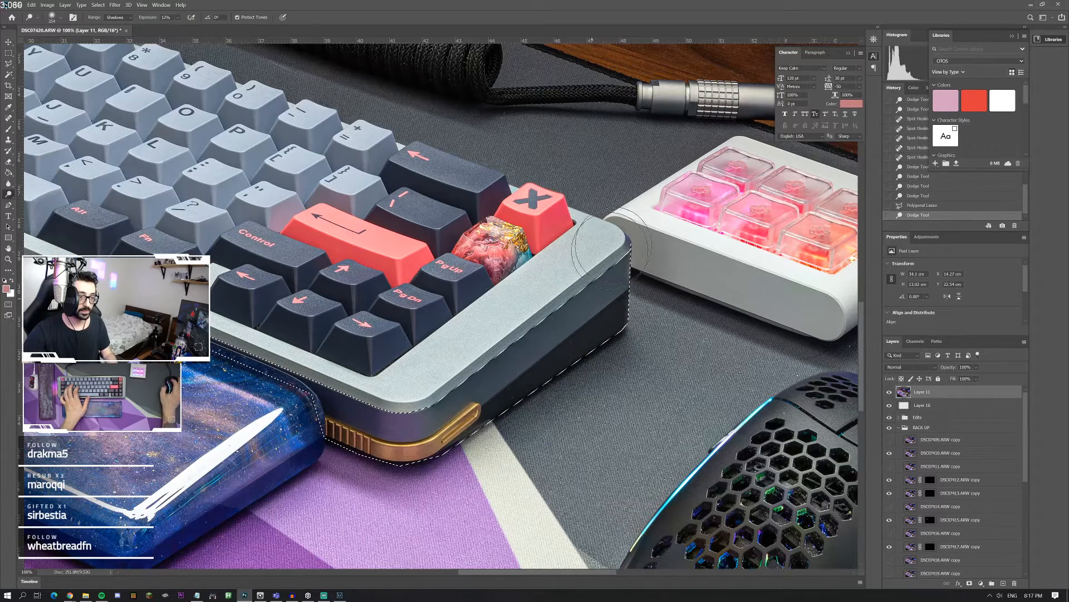
left_click_drag(356, 434, 428, 400)
scroll(429, 400, "up", 1)
scroll(429, 400, "left", 1)
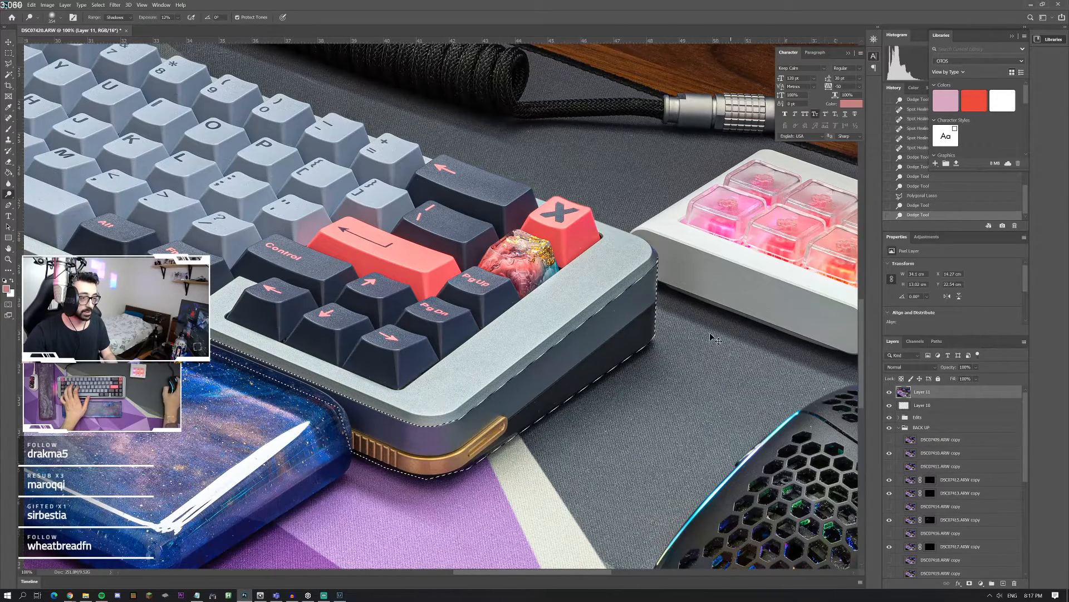
Step: Dodge the case's front edge along the wrist rest up to the corner by the Control key and clear the selection
left_click_drag(672, 351, 245, 357)
scroll(245, 324, "left", 2)
scroll(245, 324, "left", 4)
scroll(245, 325, "up", 1)
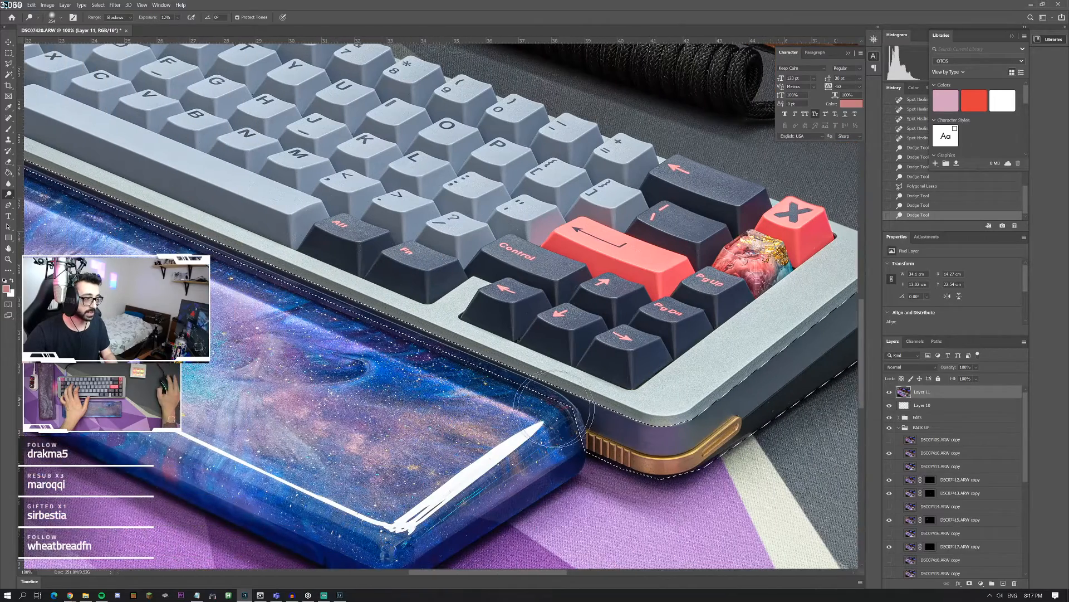
scroll(134, 226, "left", 8)
scroll(134, 226, "up", 2)
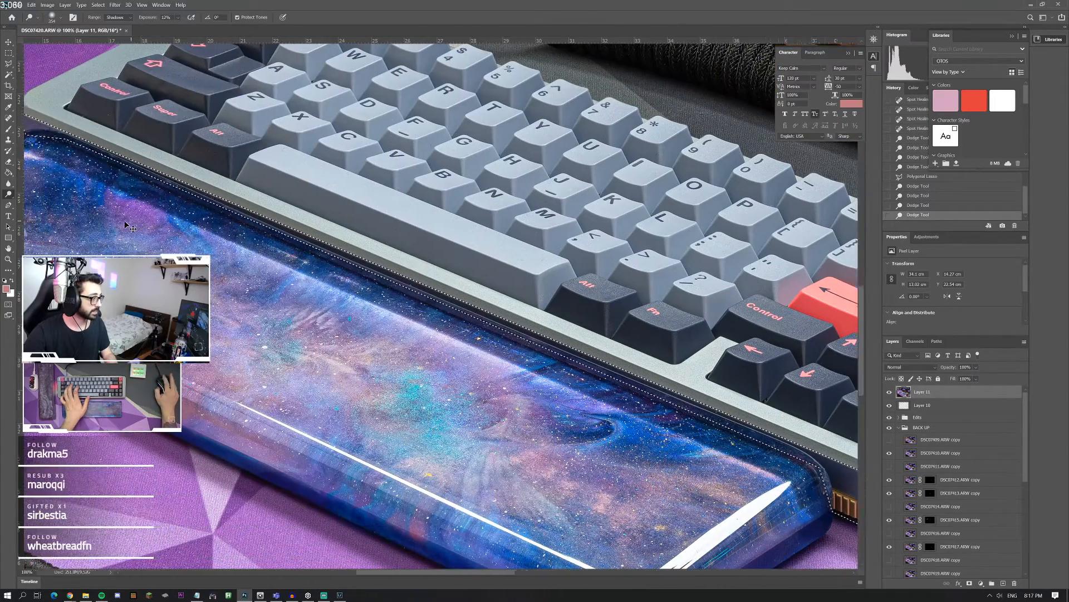
scroll(134, 227, "left", 1)
scroll(134, 226, "up", 2)
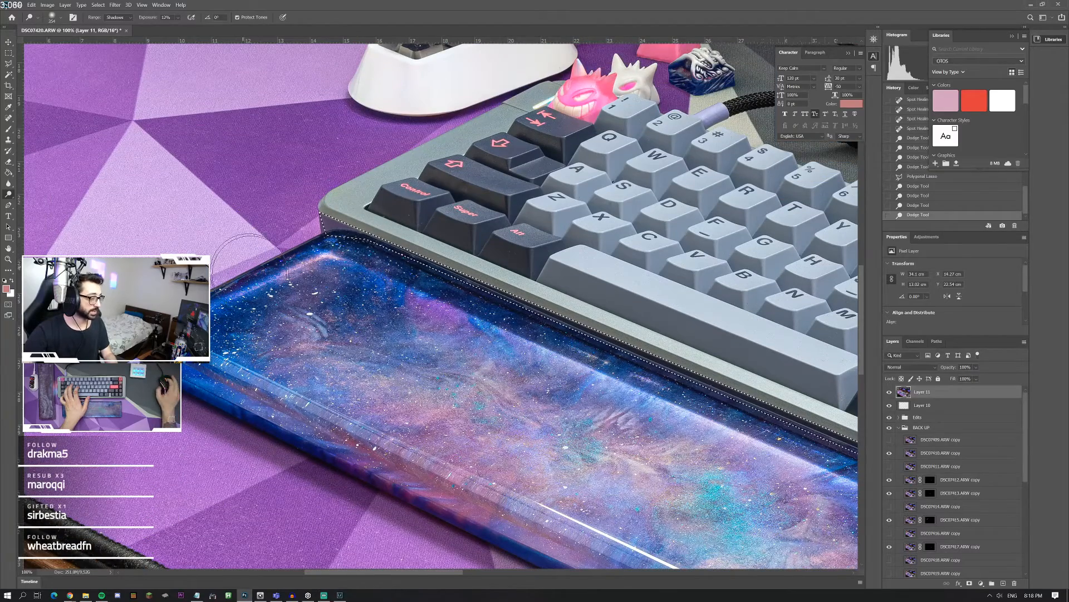
left_click(345, 214)
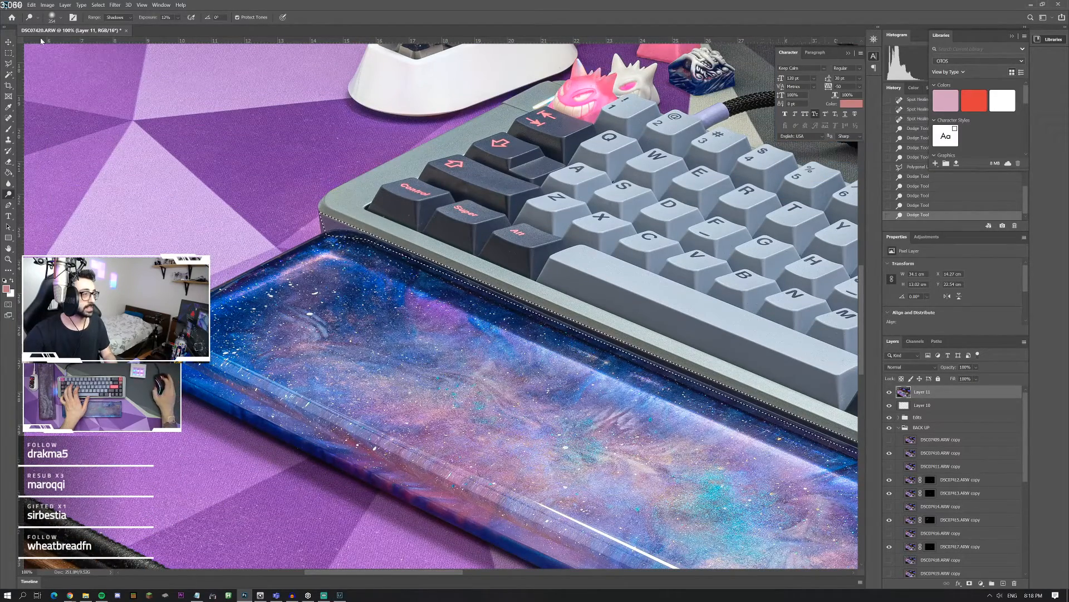
key("m")
key("ctrl+d")
scroll(207, 166, "up", 2)
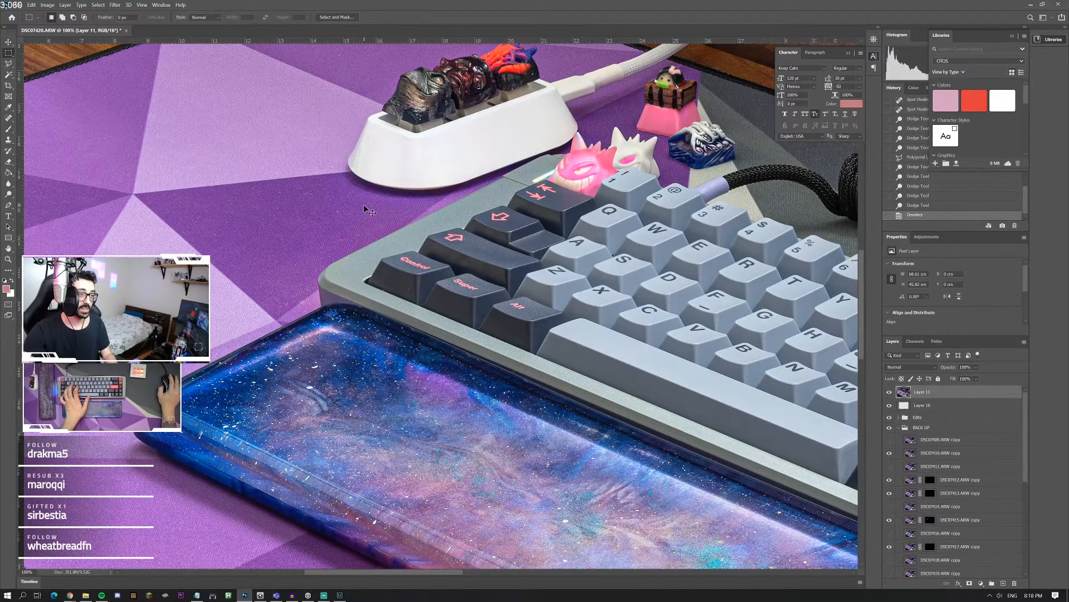
Step: Inspect the dodged keyboard case in the whole photo and up close, and check the mouse area
key("ctrl+0")
key("z")
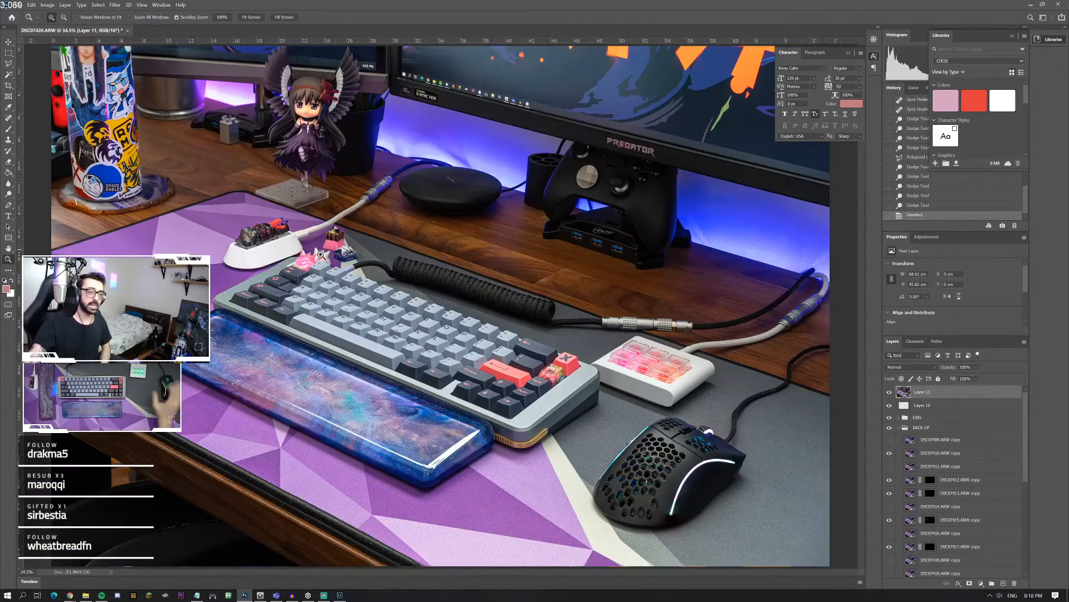
left_click(530, 405)
left_click(532, 406)
left_click(565, 416)
left_click(563, 416)
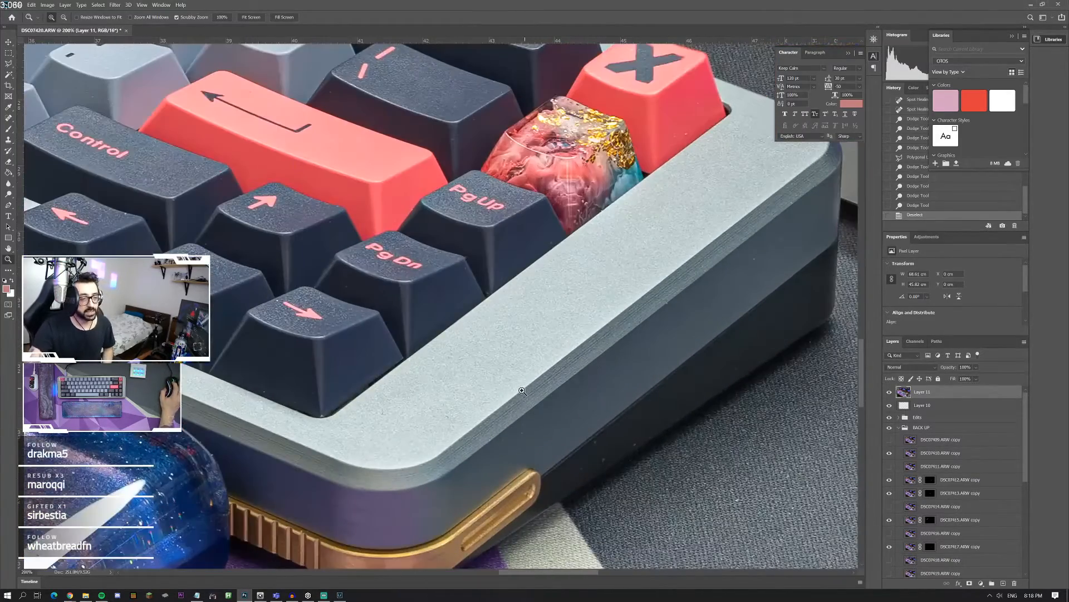
right_click(622, 376)
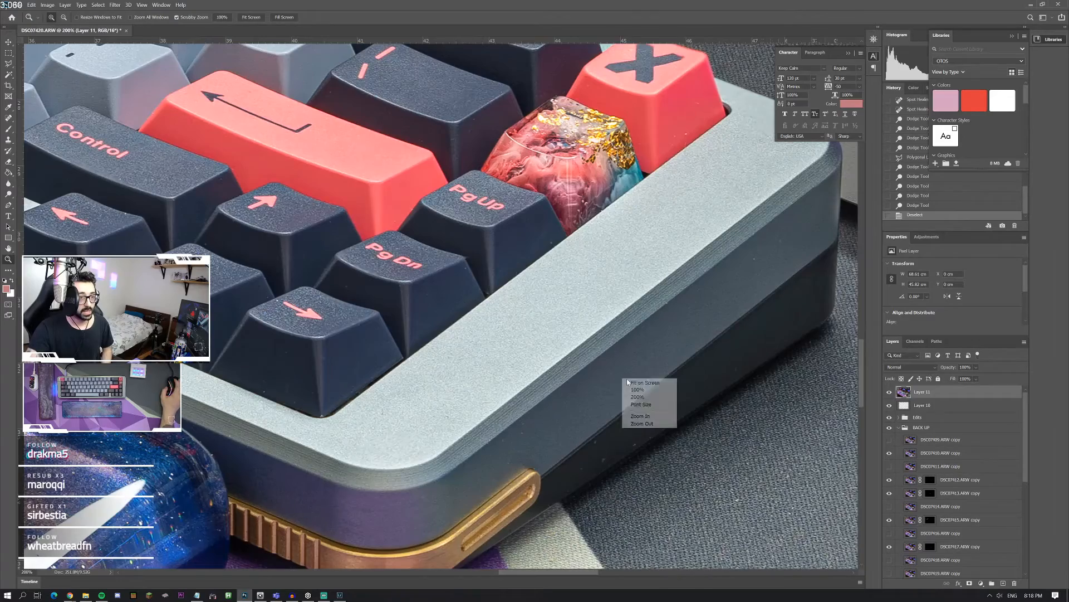
left_click(644, 383)
left_click(709, 485)
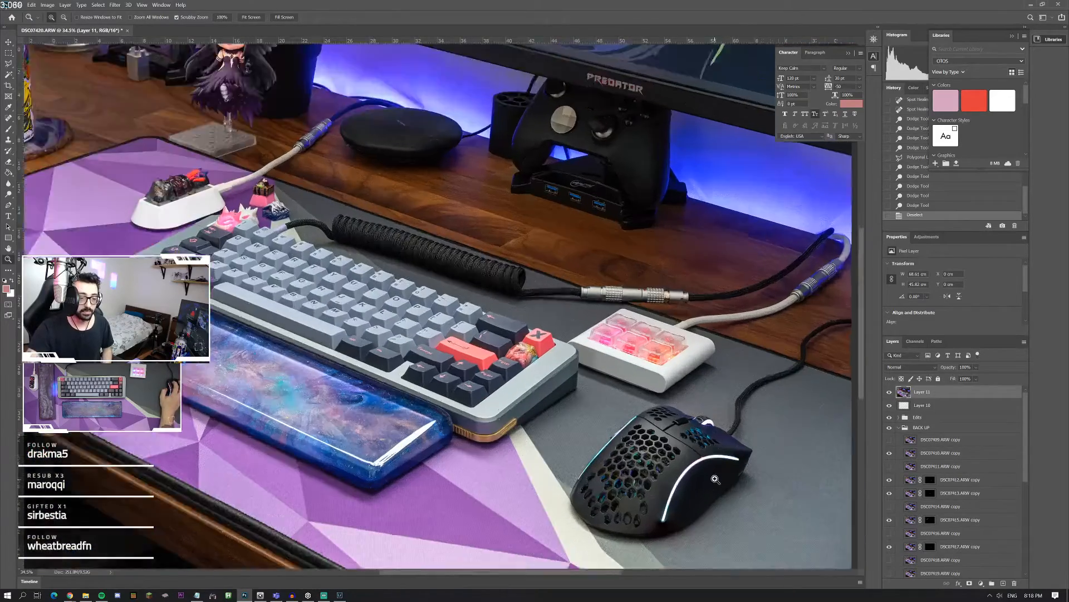
left_click(708, 484)
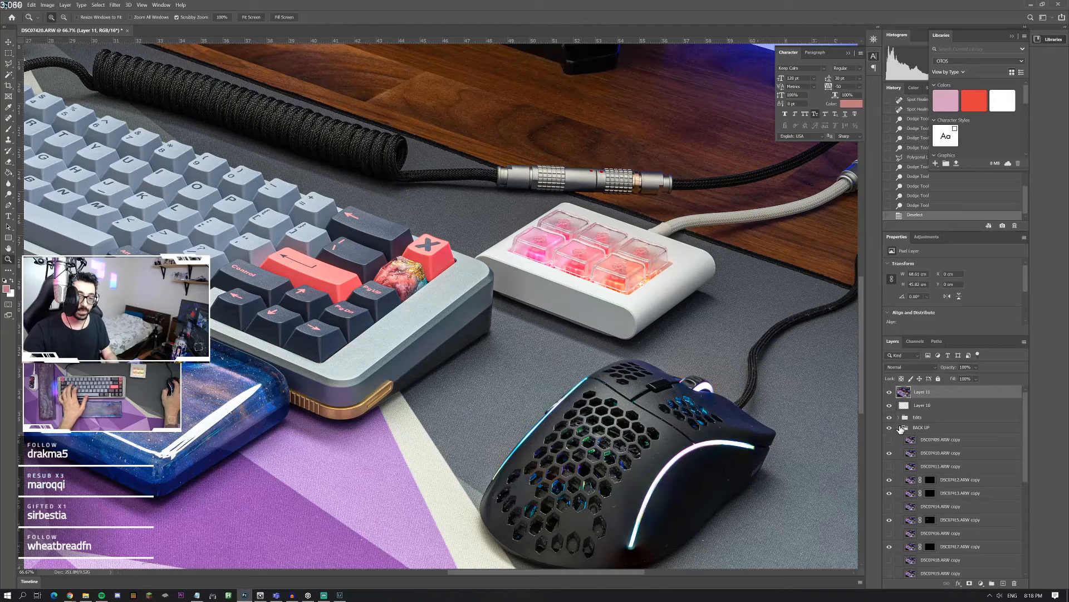
Step: Hide Layer 11, Layer 10 and the Edits group, leaving the BACK UP group expanded
left_click(899, 428)
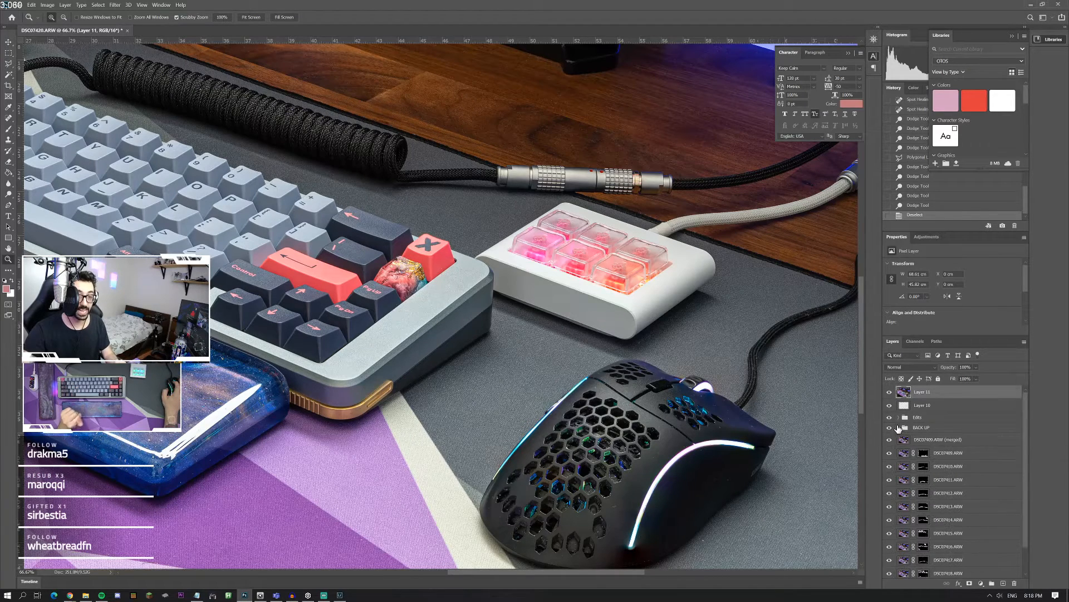
left_click_drag(890, 392, 889, 417)
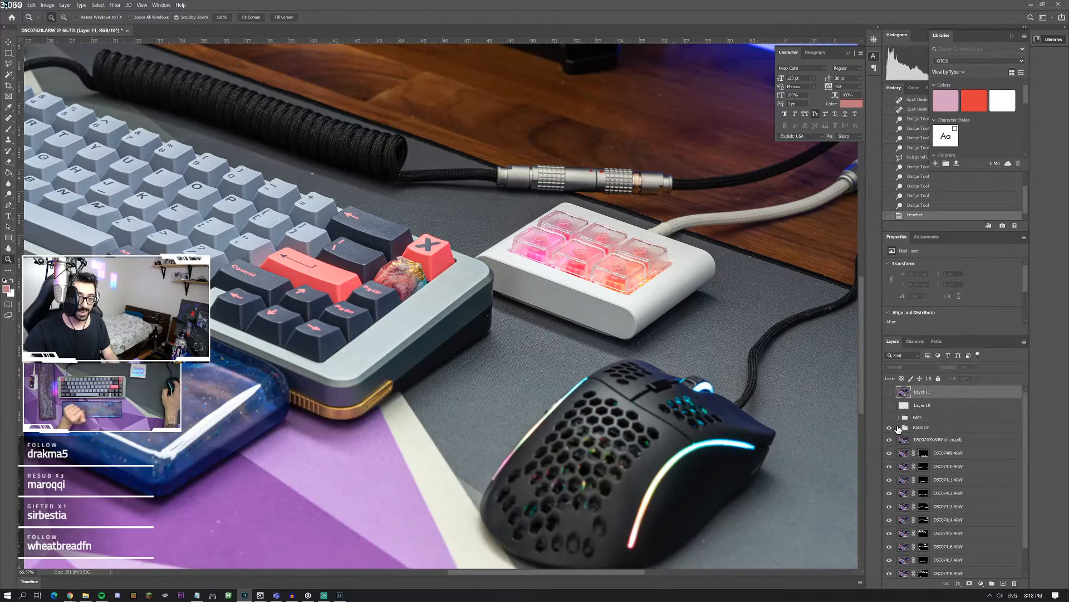
left_click(899, 428)
Step: Toggle the uppermost and lowermost photo copies in the BACK UP group to compare the mouse's lighting and sharpness
left_click(889, 440)
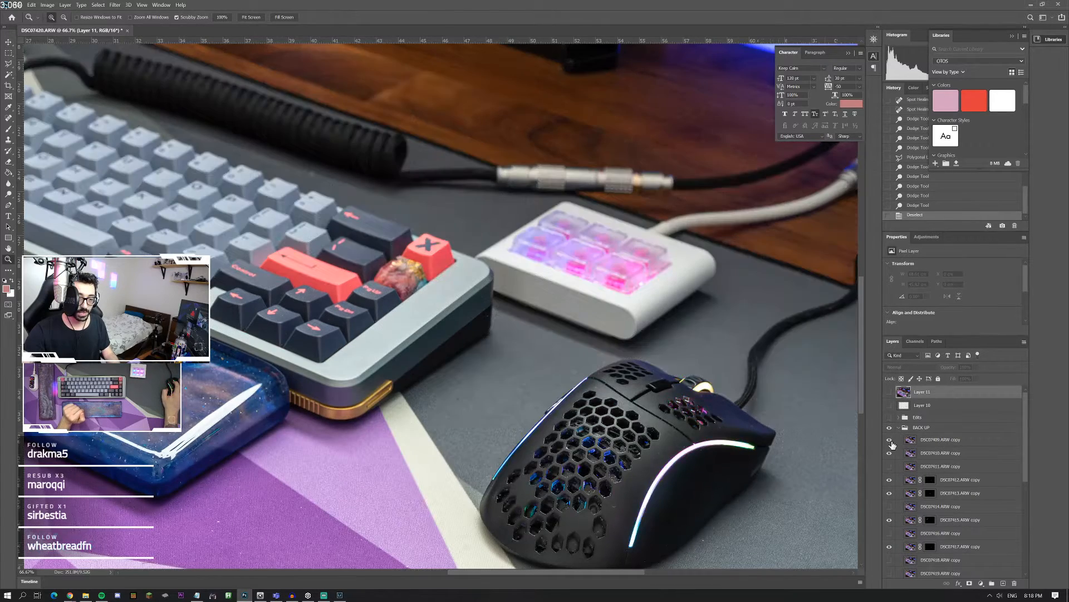
left_click(890, 440)
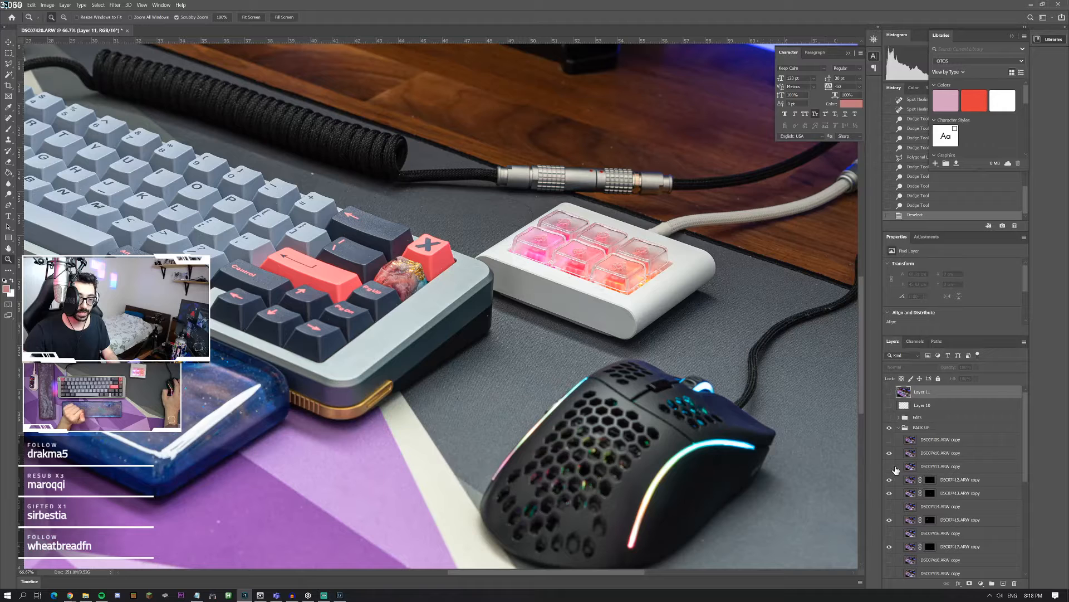
scroll(892, 492, "down", 3)
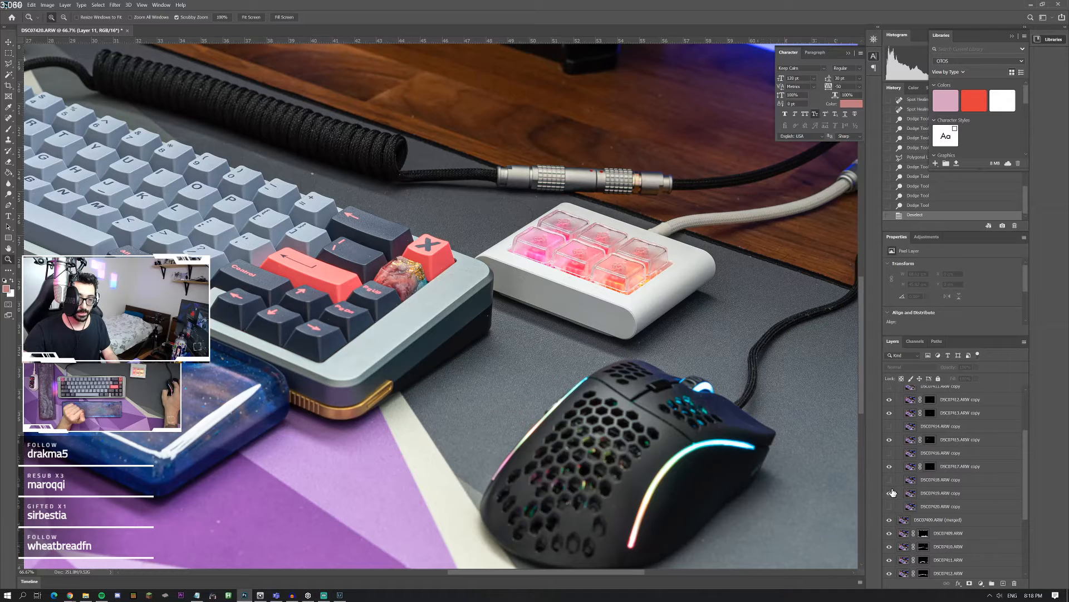
left_click(889, 492)
scroll(891, 501, "up", 3)
scroll(893, 467, "down", 3)
left_click(890, 507)
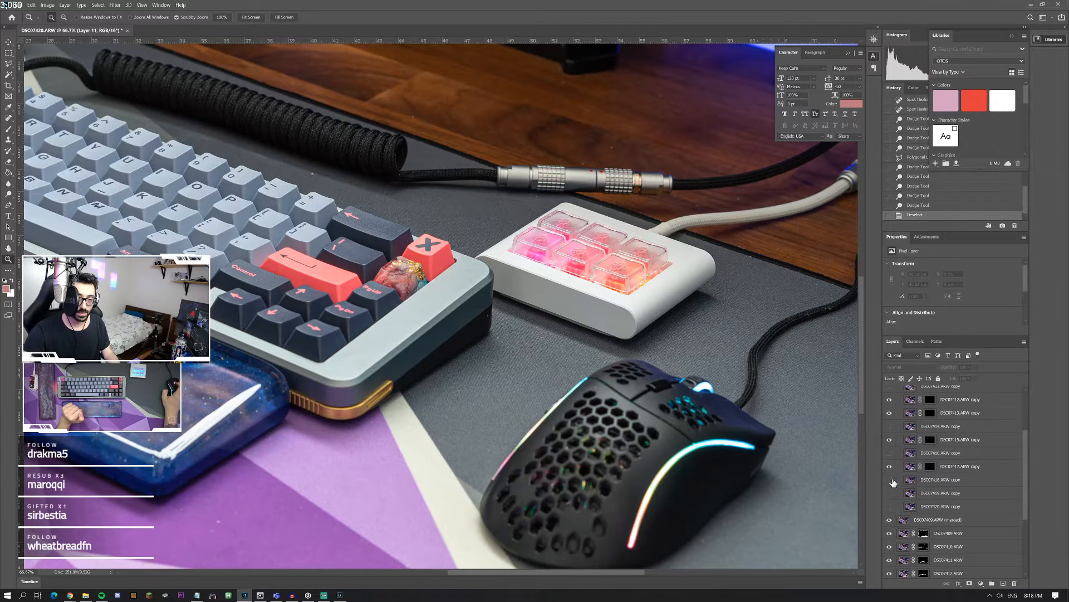
scroll(890, 444, "up", 3)
left_click(890, 439)
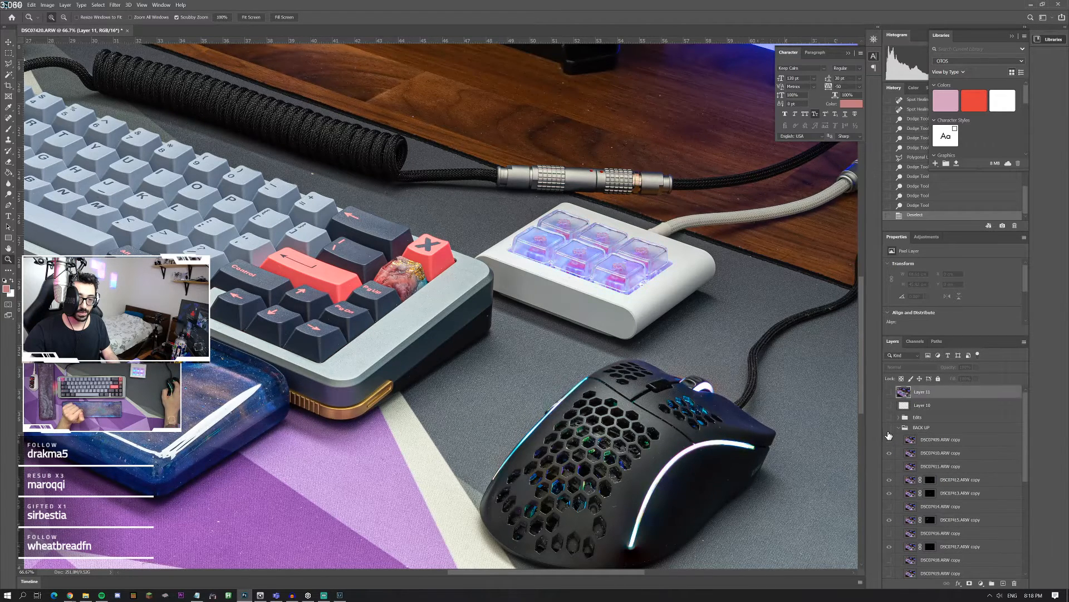
left_click(889, 430)
left_click(890, 454)
left_click(890, 454)
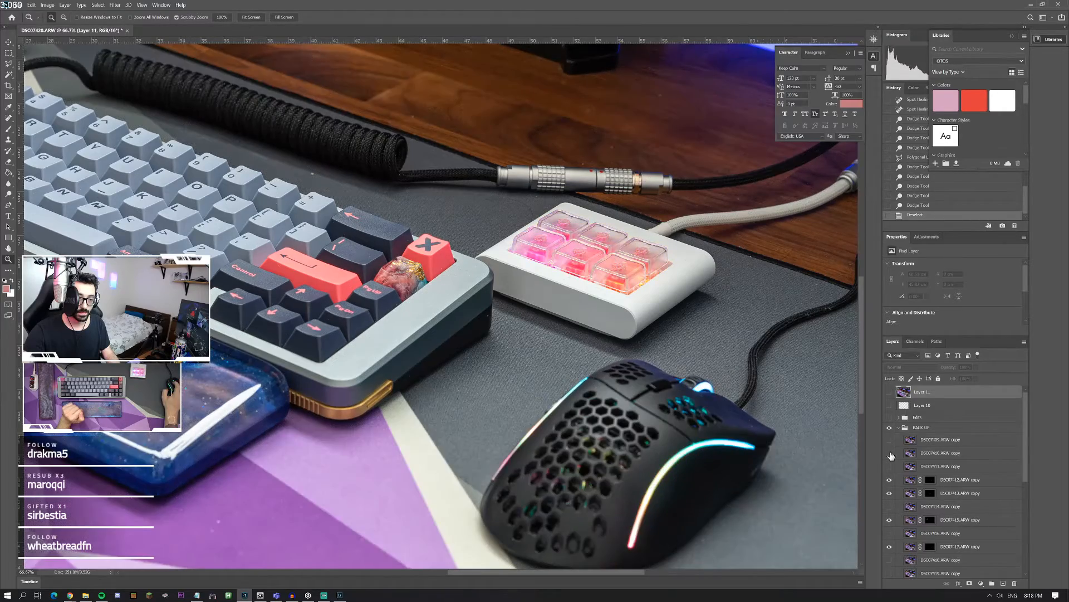
Step: Toggle the DSC07409, DSC07410, DSC07411 and DSC07414 copies in the BACK UP group to compare the mouse's lighting
left_click(889, 440)
left_click(888, 441)
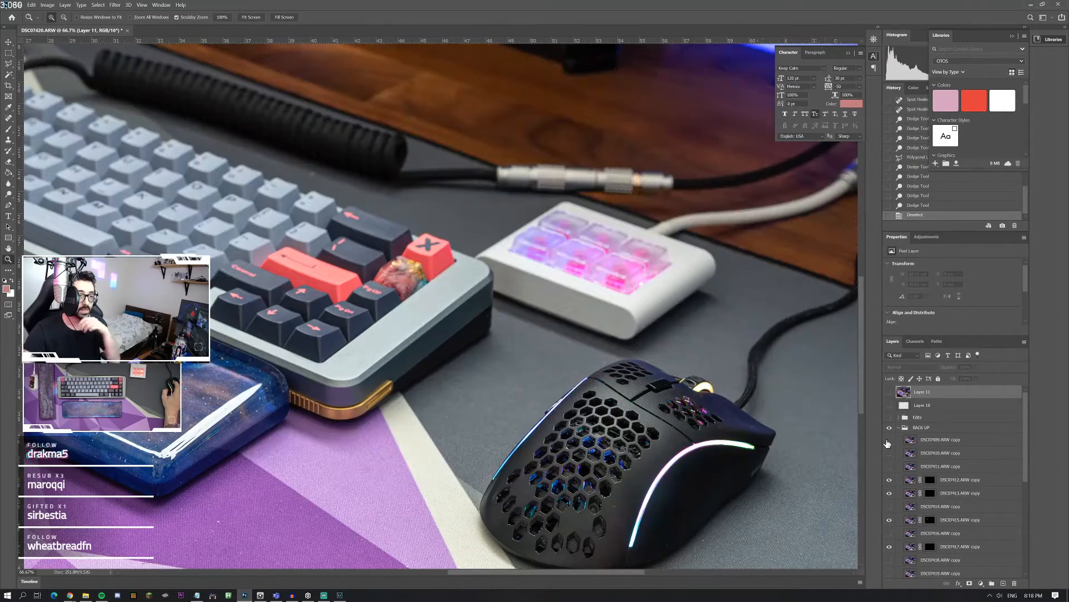
left_click(890, 452)
left_click(890, 453)
left_click(891, 467)
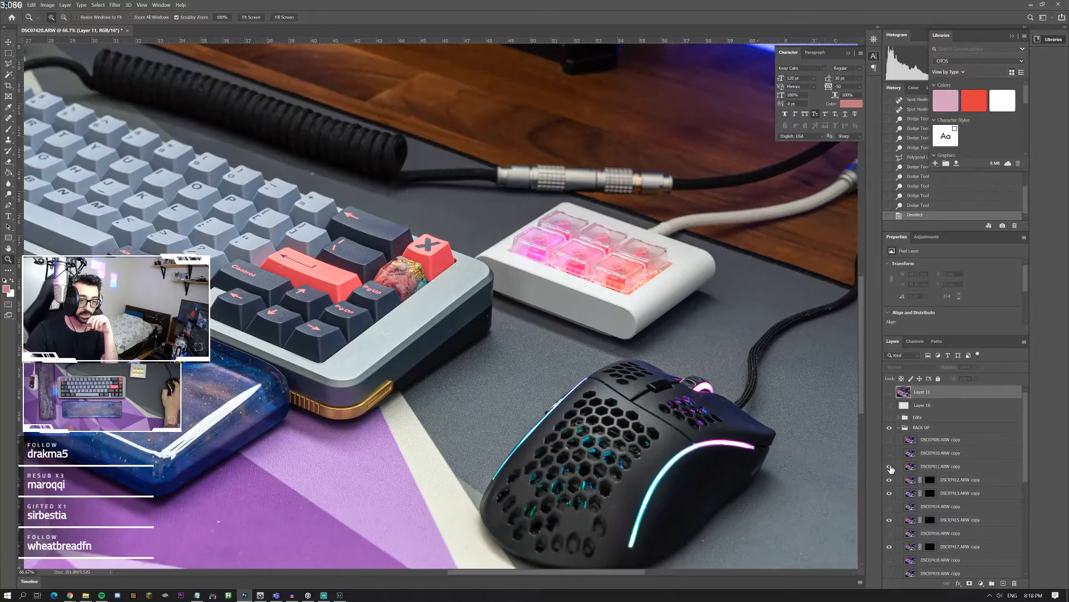
left_click(891, 468)
scroll(890, 468, "down", 1)
left_click(890, 467)
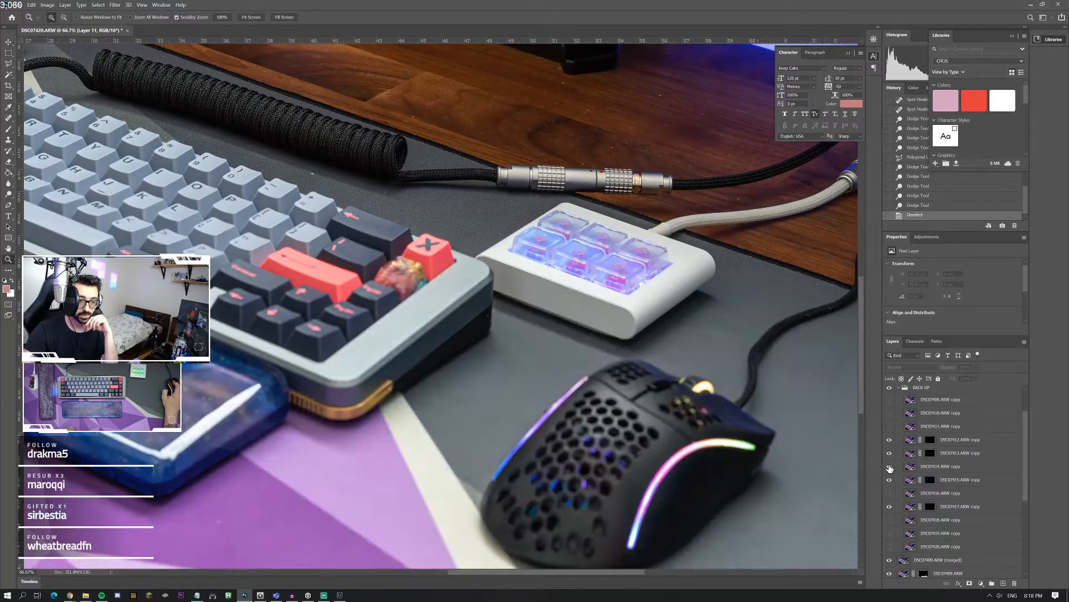
left_click(890, 468)
Step: Toggle the DSC07418, DSC07419 and DSC07420 copies at the end of the BACK UP group to compare the mouse's light strip colours
scroll(890, 488, "down", 1)
left_click(890, 491)
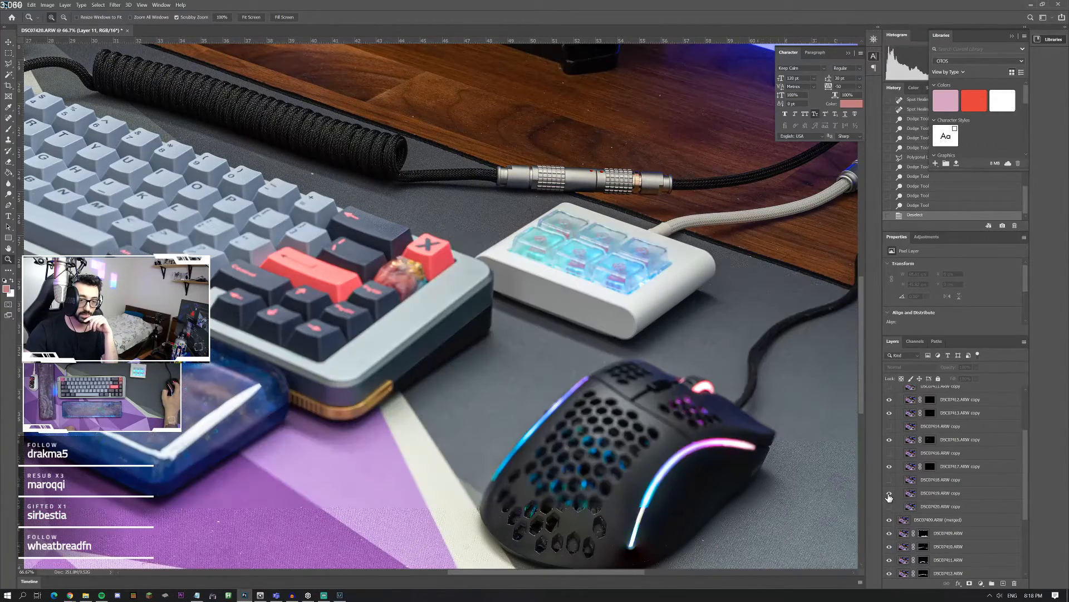
left_click(891, 493)
left_click(890, 496)
left_click(890, 495)
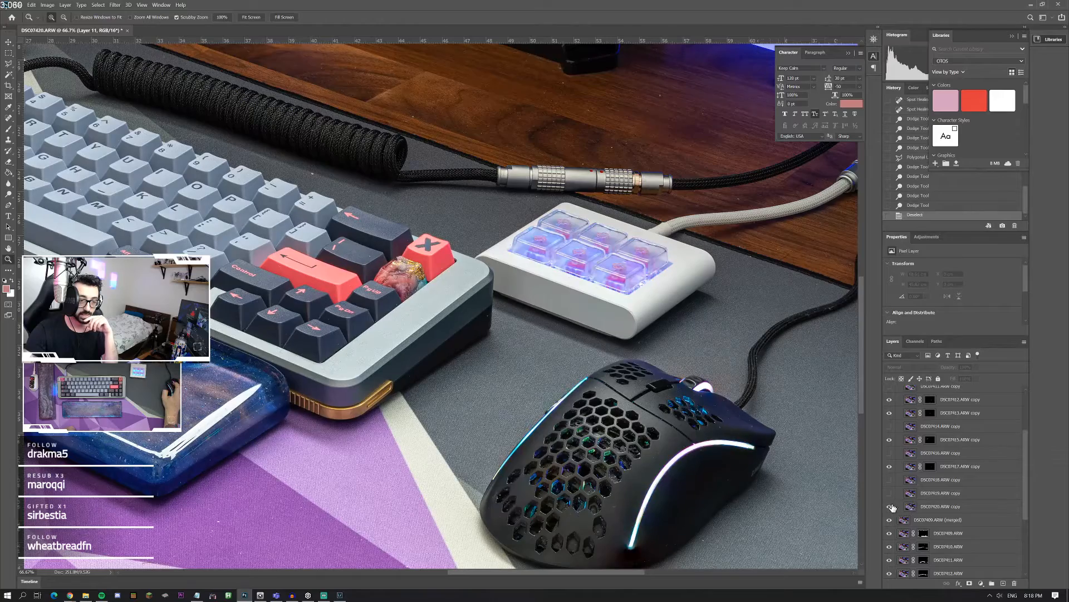
left_click(891, 495)
left_click(891, 495)
left_click(889, 480)
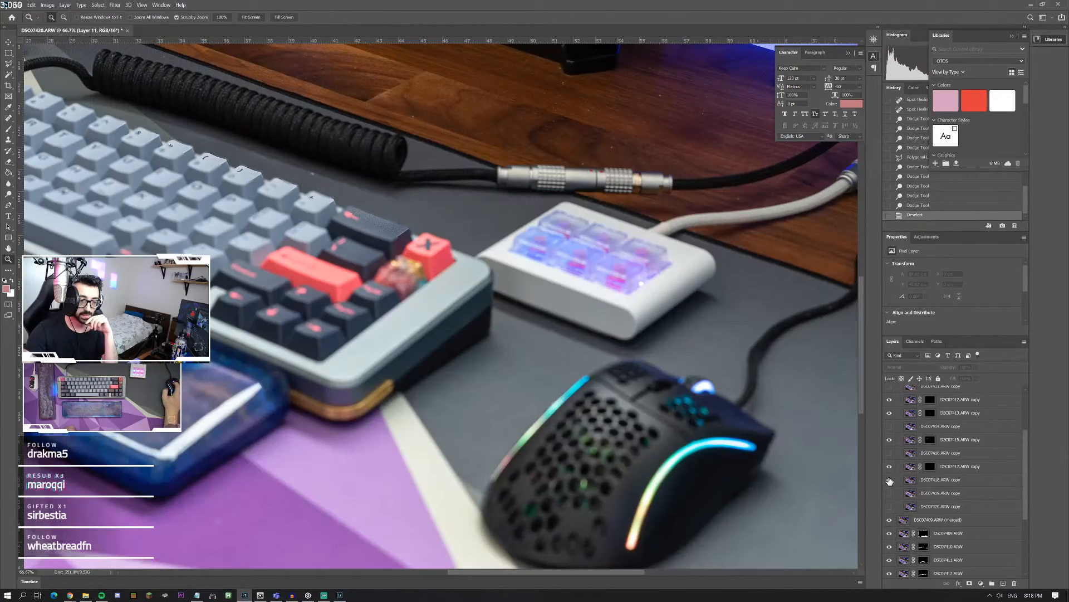
left_click(890, 480)
left_click(890, 480)
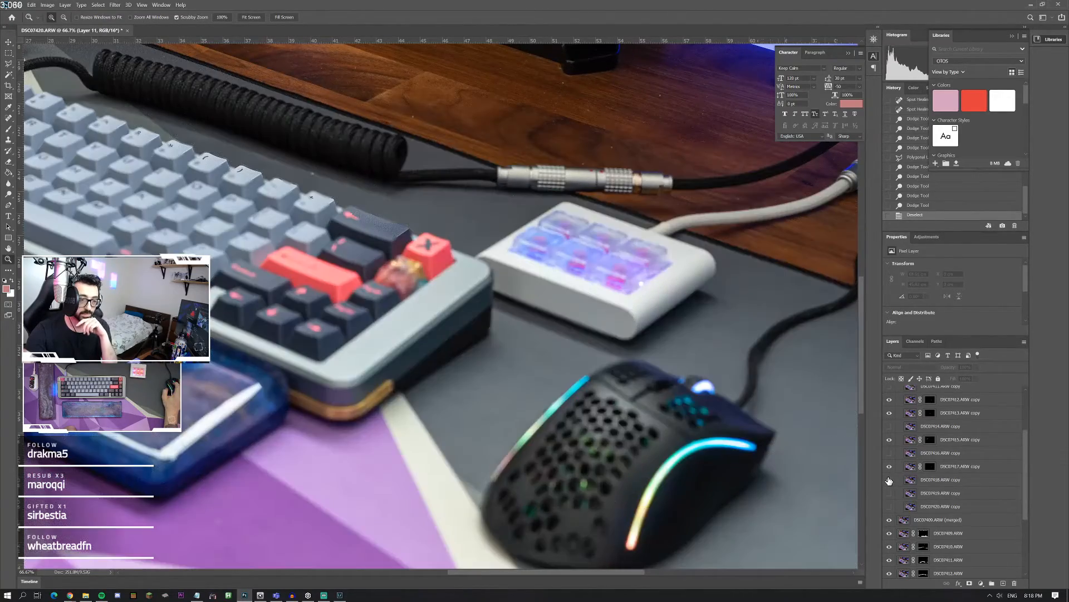
left_click(889, 480)
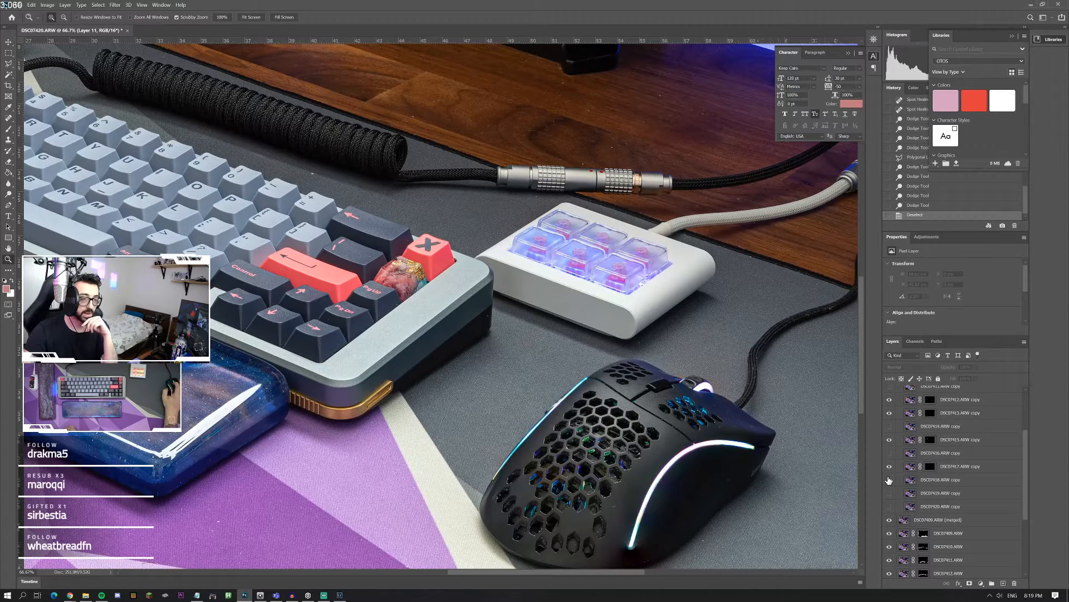
Step: Duplicate the DSC07418.ARW copy above Layer 11 and show Layer 11, Layer 10 and the Edits group again
left_click(890, 480)
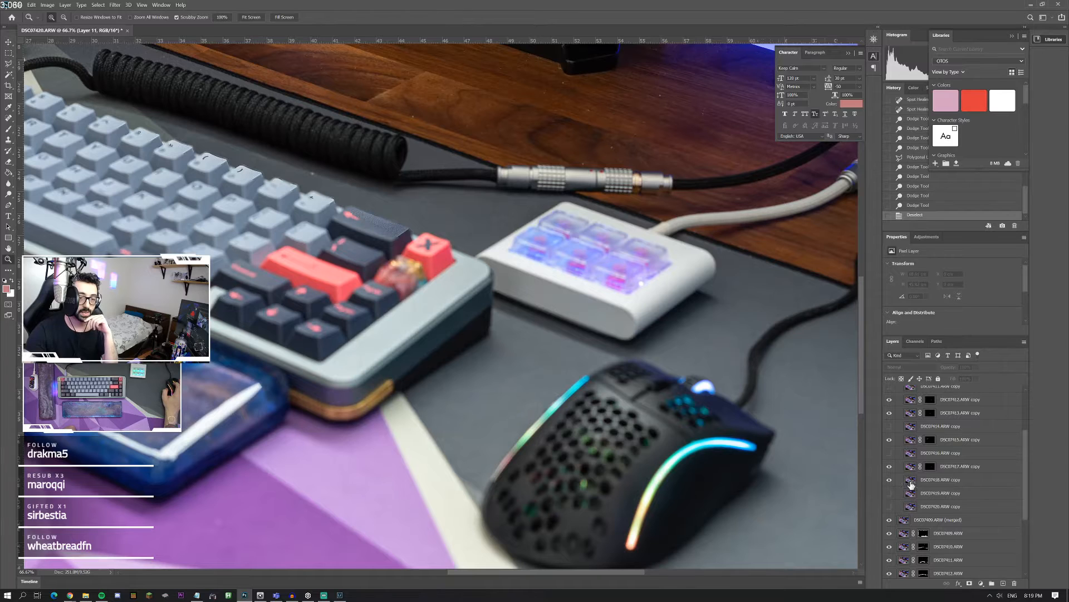
left_click(915, 483)
key("ctrl+j")
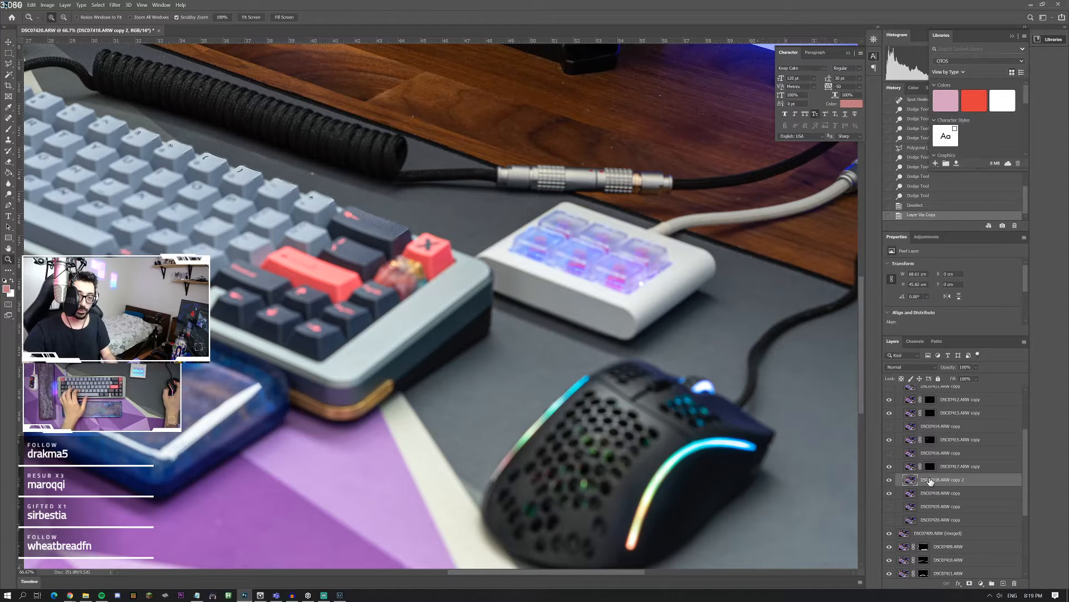
left_click_drag(916, 482, 890, 432)
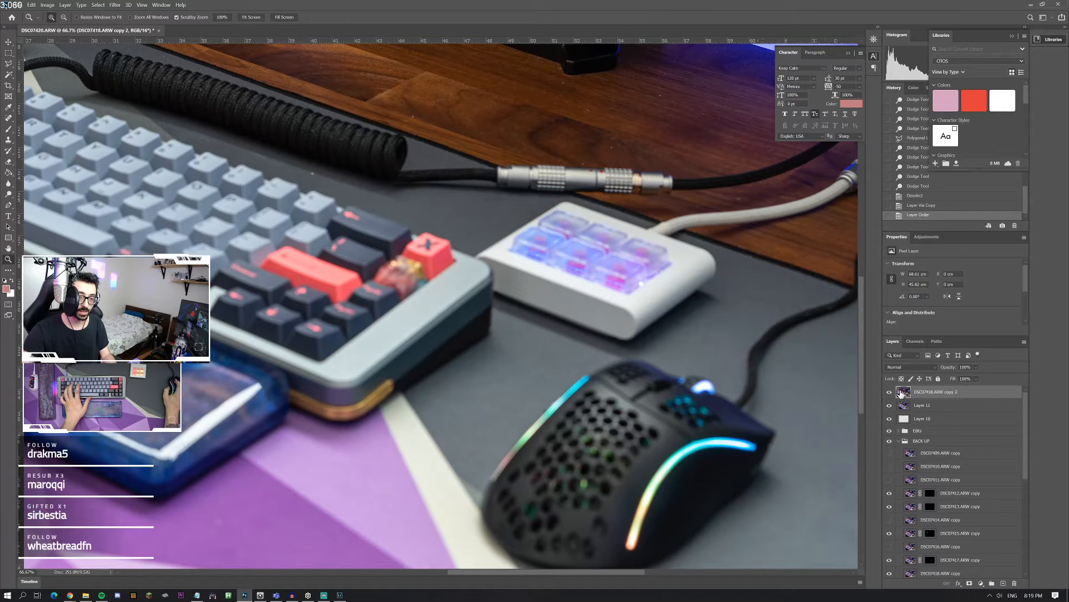
Step: Add a layer mask to the duplicated DSC07418 photo and fill the mask with black
left_click(970, 583)
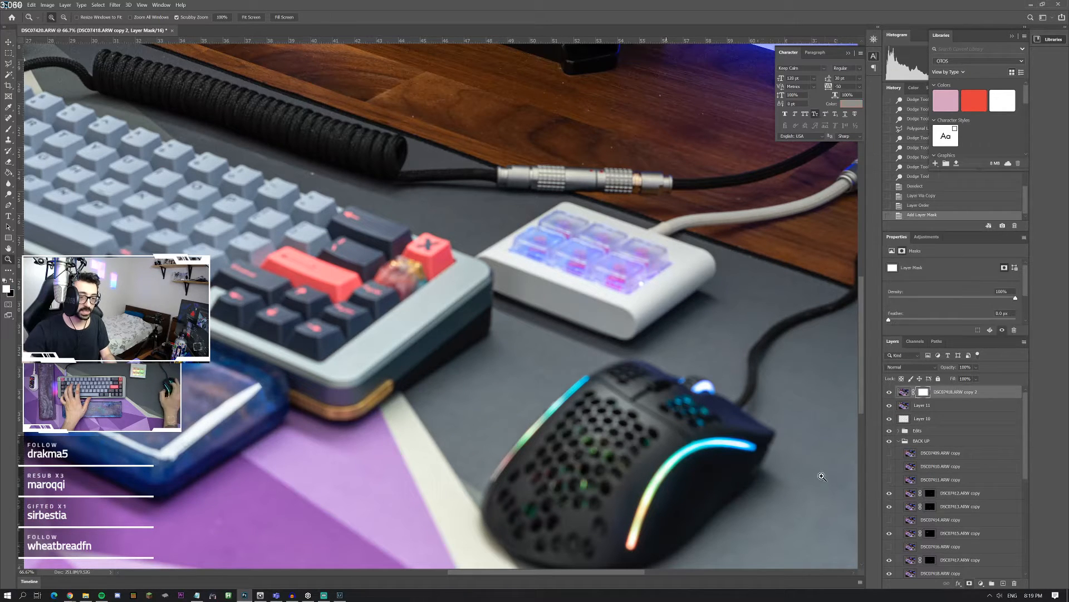
left_click(8, 172)
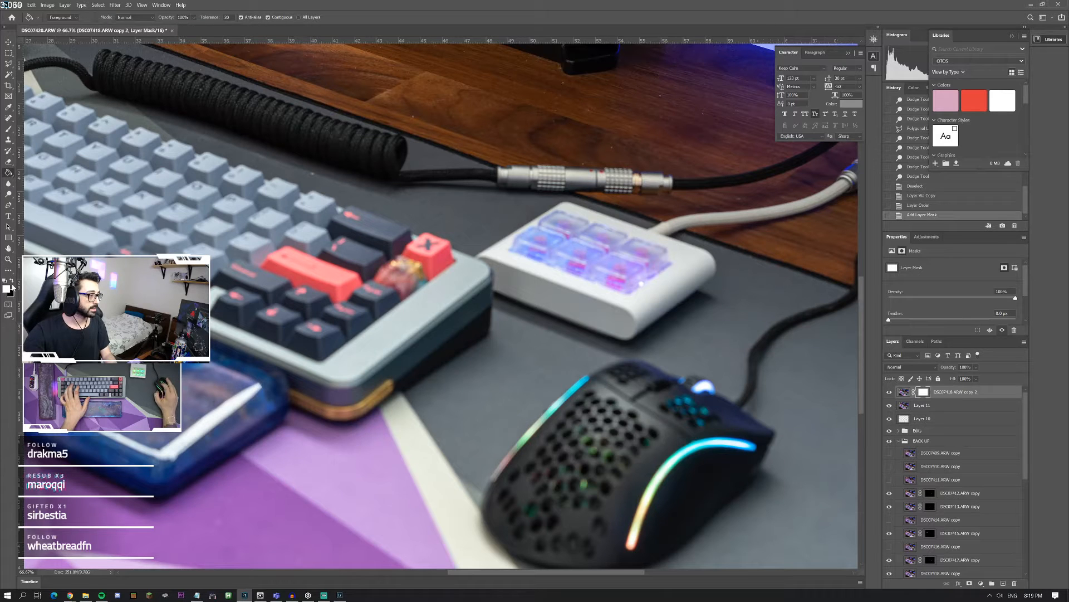
left_click(478, 350)
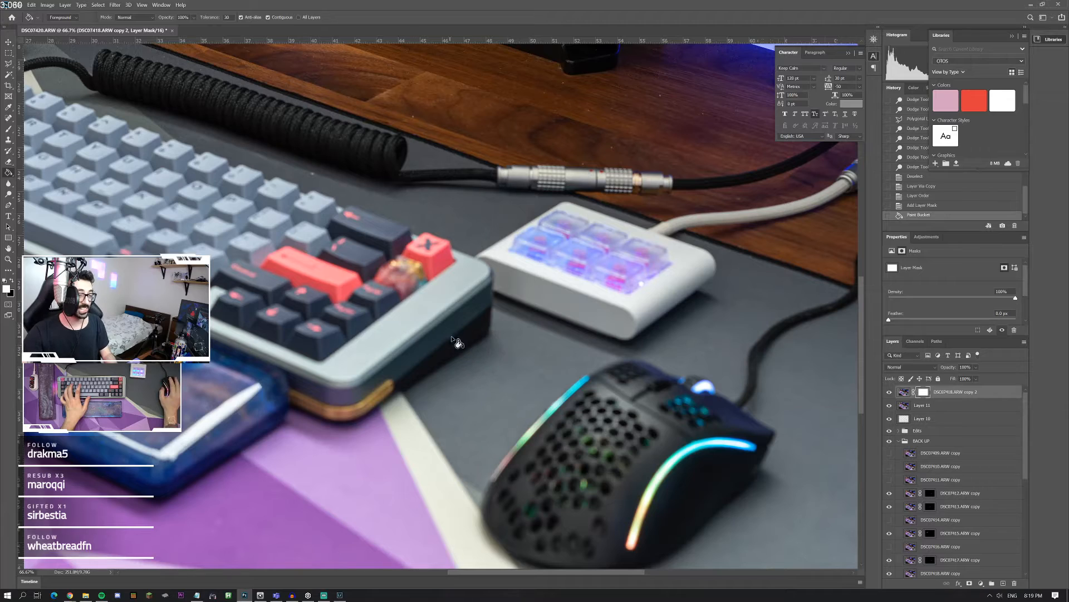
key("x")
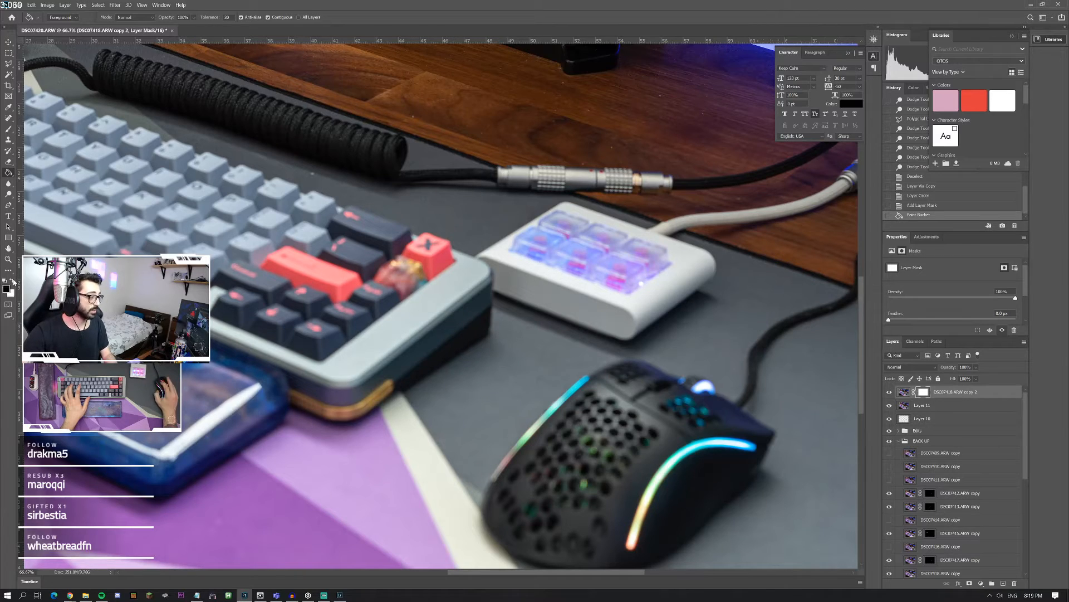
left_click(363, 314)
Step: Activate the Brush tool at a close-up of the mouse's side light strip and open the brush's size and hardness settings
scroll(427, 320, "right", 1)
scroll(427, 322, "down", 4)
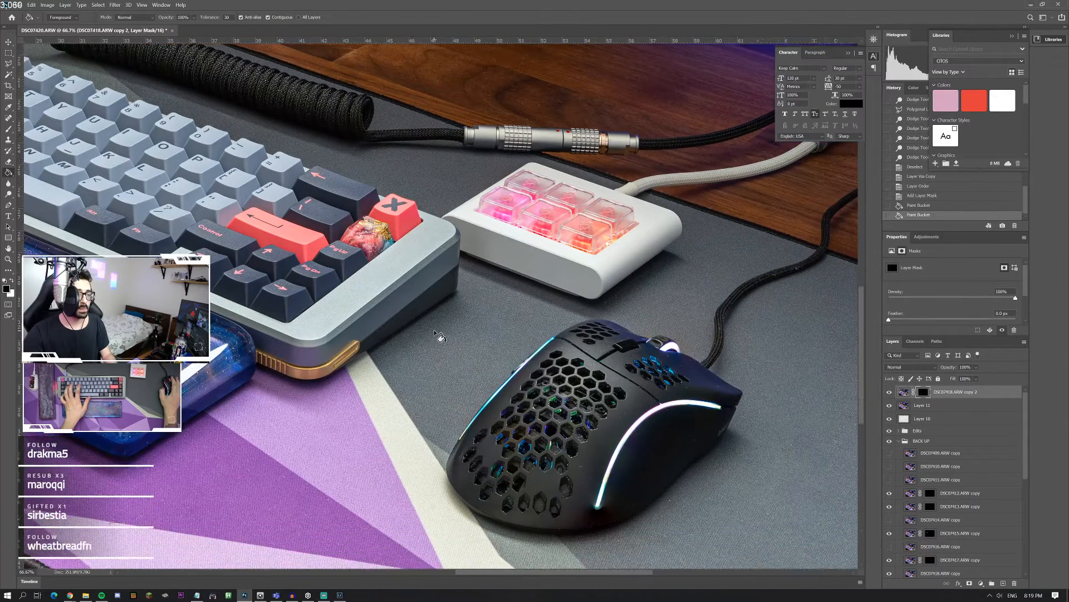
scroll(428, 322, "right", 3)
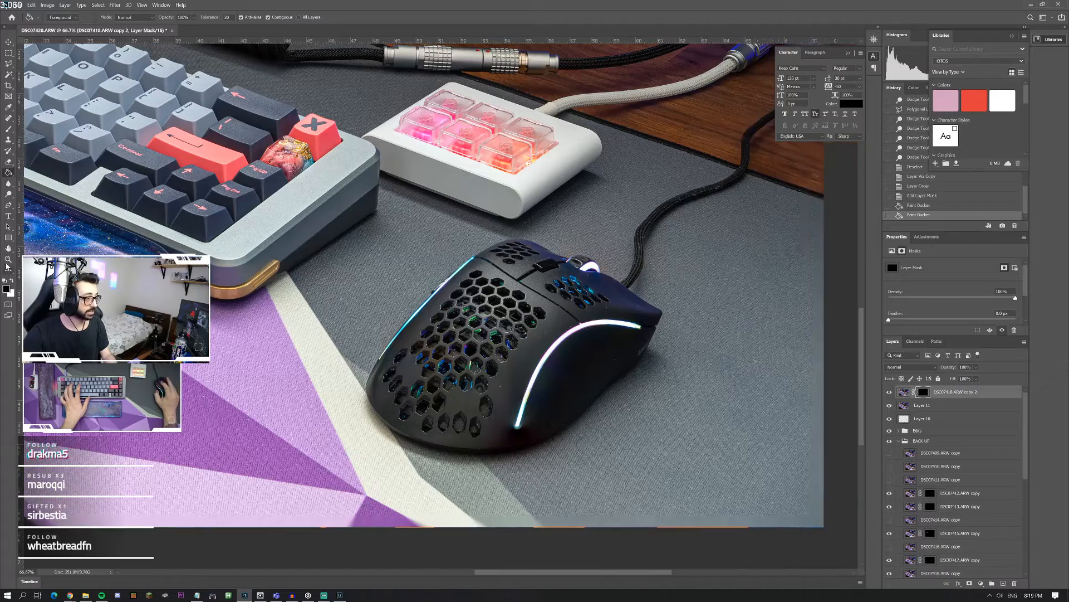
key("z")
double_click(593, 368)
scroll(247, 284, "down", 1)
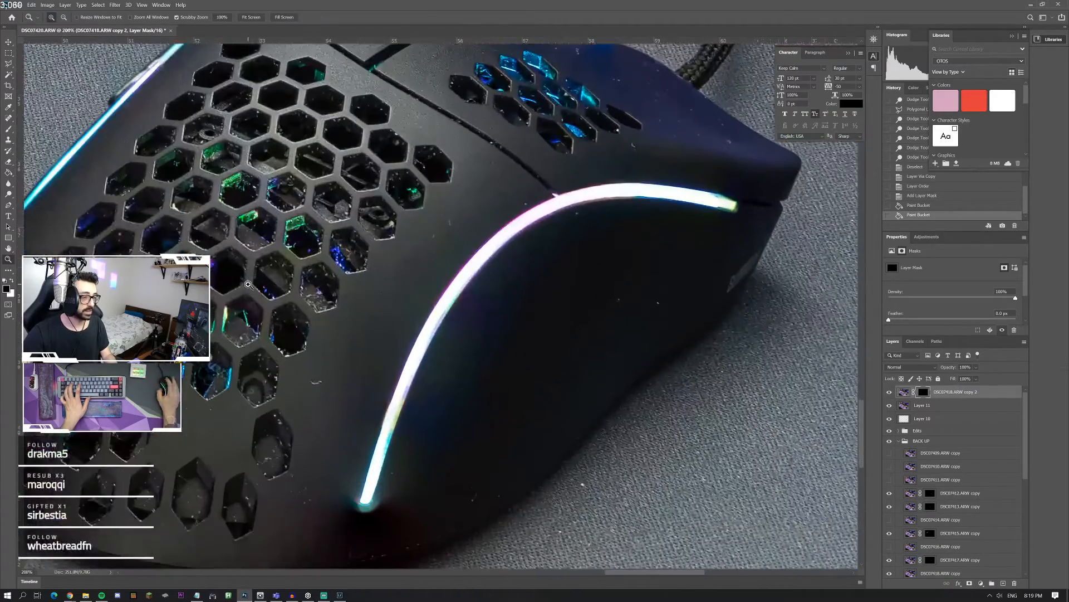
left_click(6, 130)
left_click(53, 19)
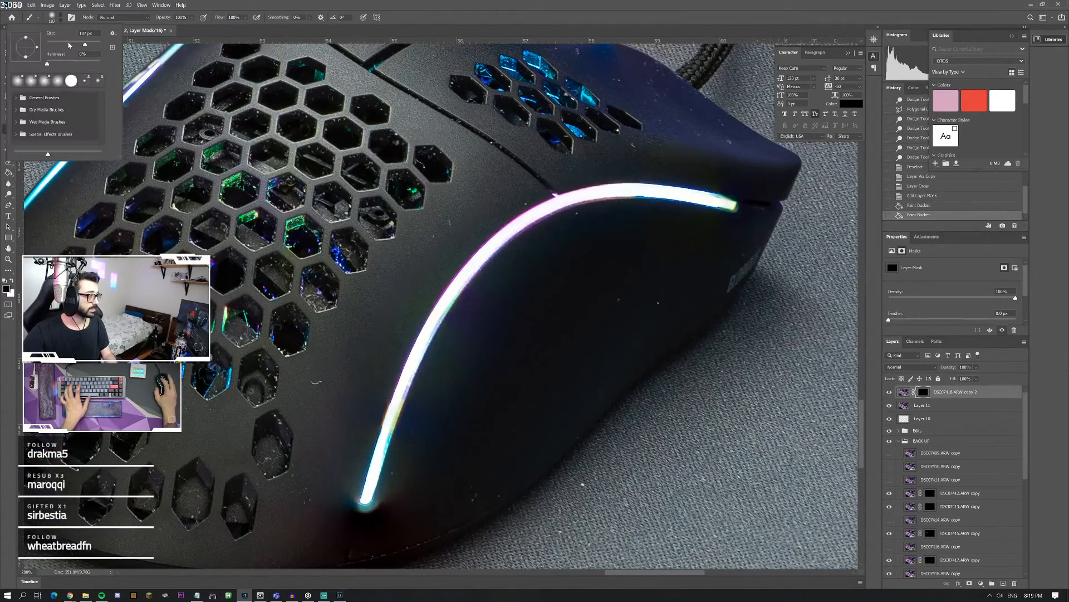
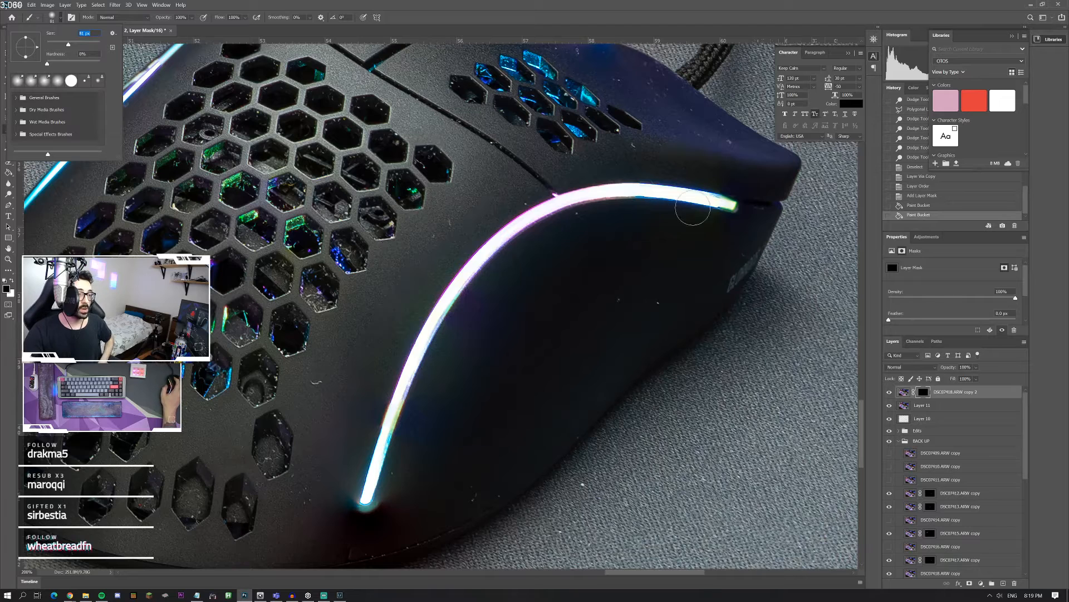
Step: Set white as the painting colour and try revealing the light strip's lower end in the mask, reducing the soft brush to 25 px
left_click(732, 199)
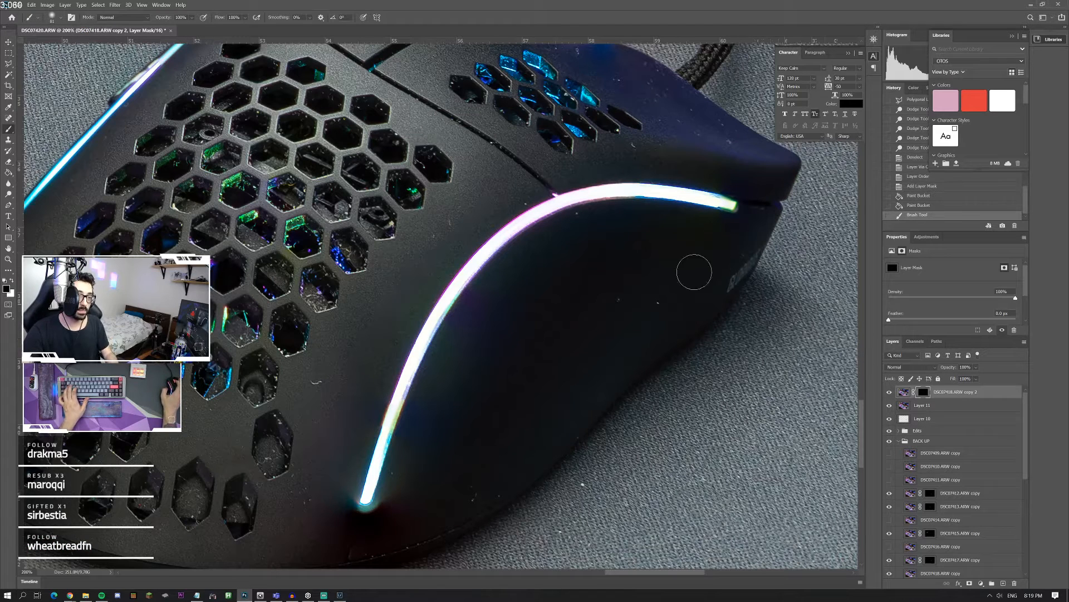
left_click(12, 280)
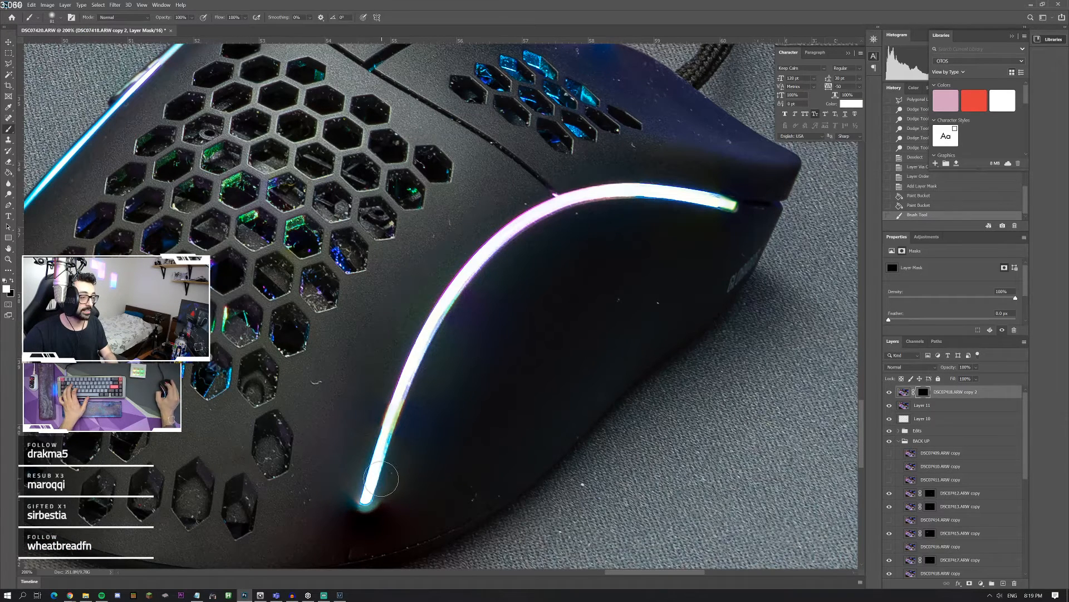
left_click_drag(364, 501, 421, 348)
key("ctrl+z")
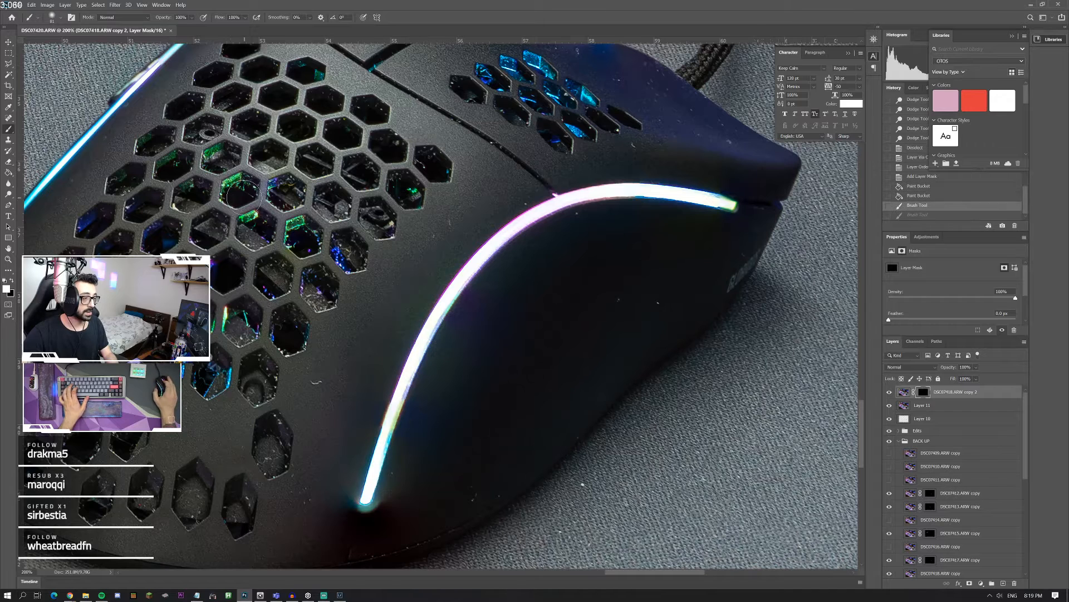
left_click(54, 17)
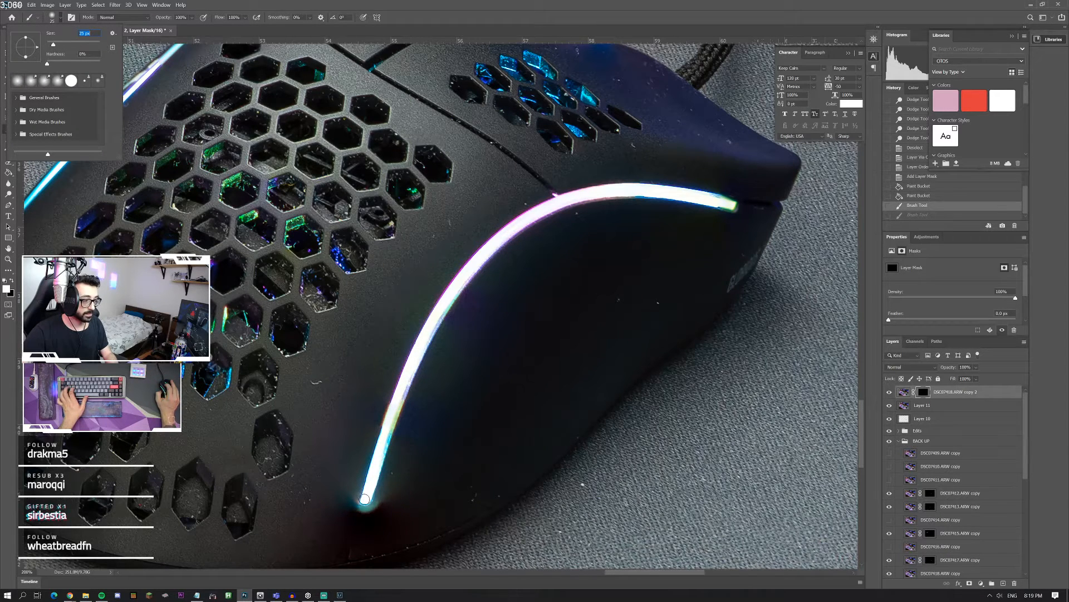
left_click_drag(364, 499, 371, 491)
key("ctrl+z")
Step: Set the brush to 18 px with 80% hardness and try painting the light strip's upper tip into the mask
left_click(54, 19)
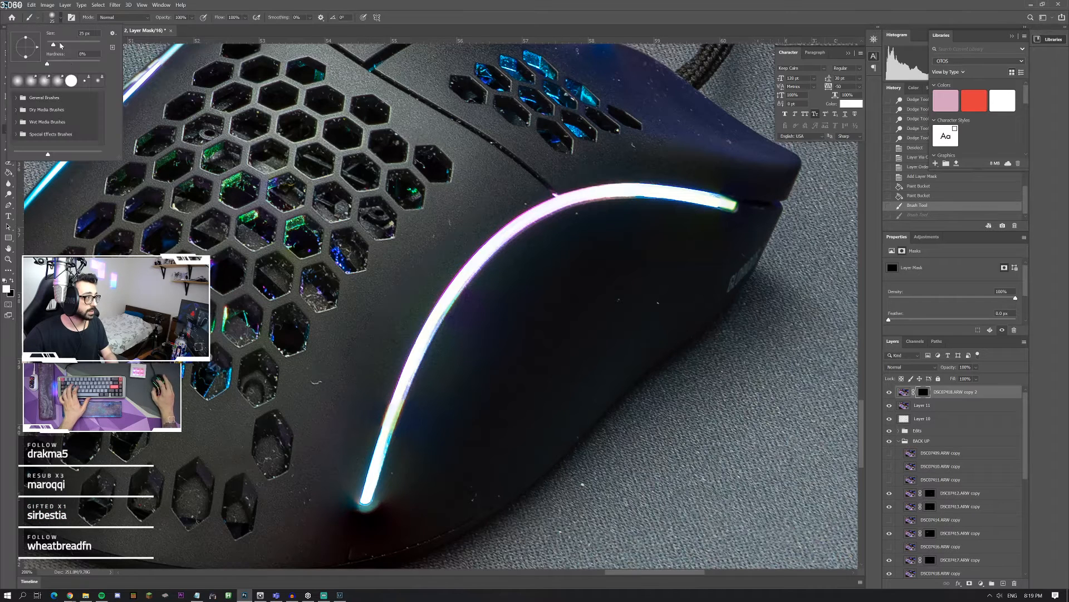
left_click_drag(93, 66, 52, 45)
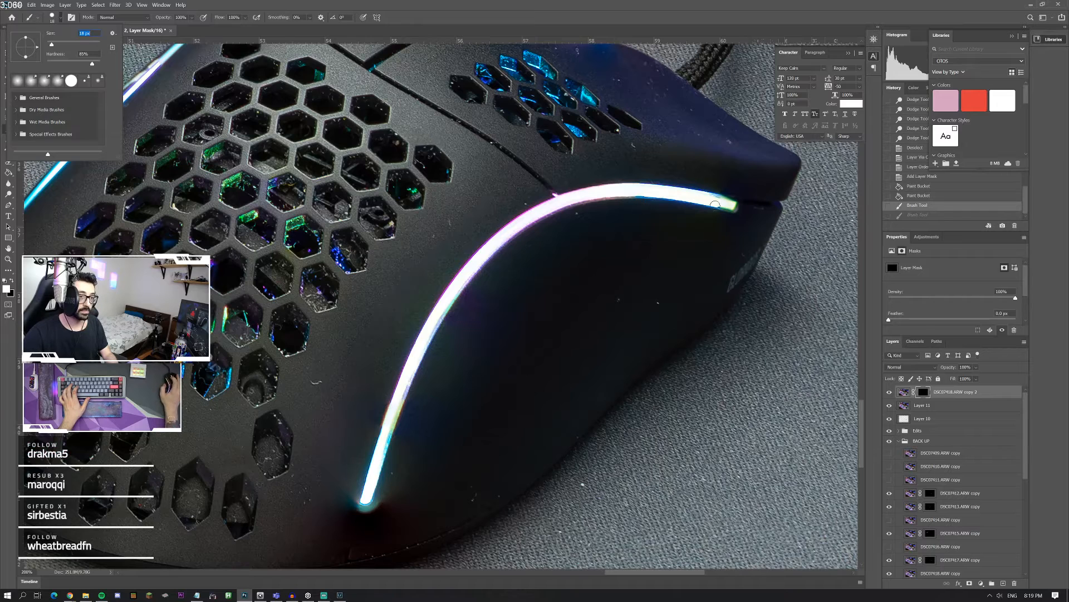
left_click(714, 202)
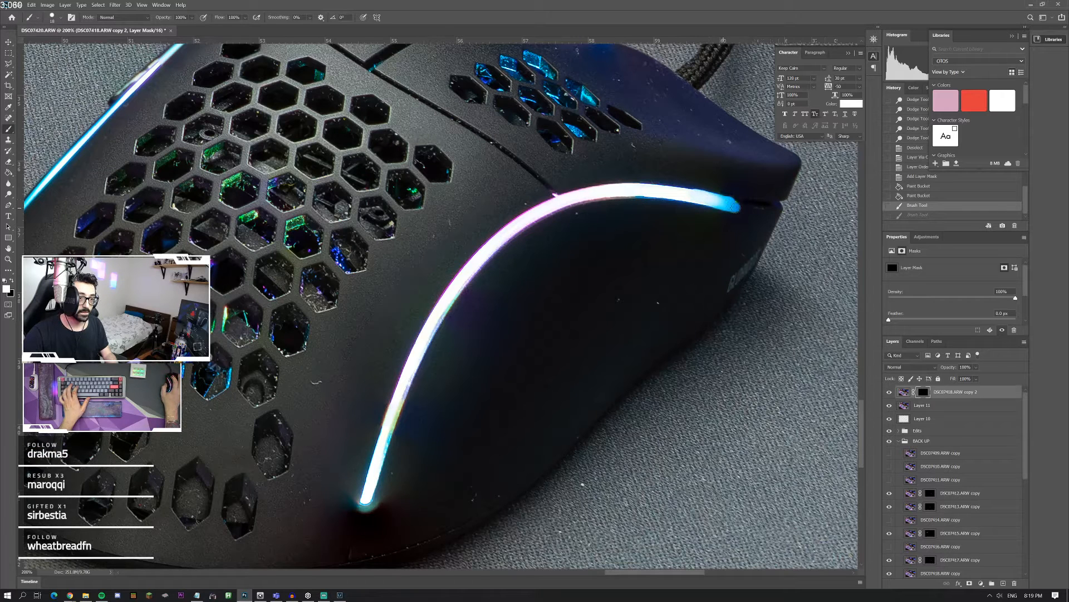
left_click_drag(736, 207, 729, 205)
key("ctrl+z")
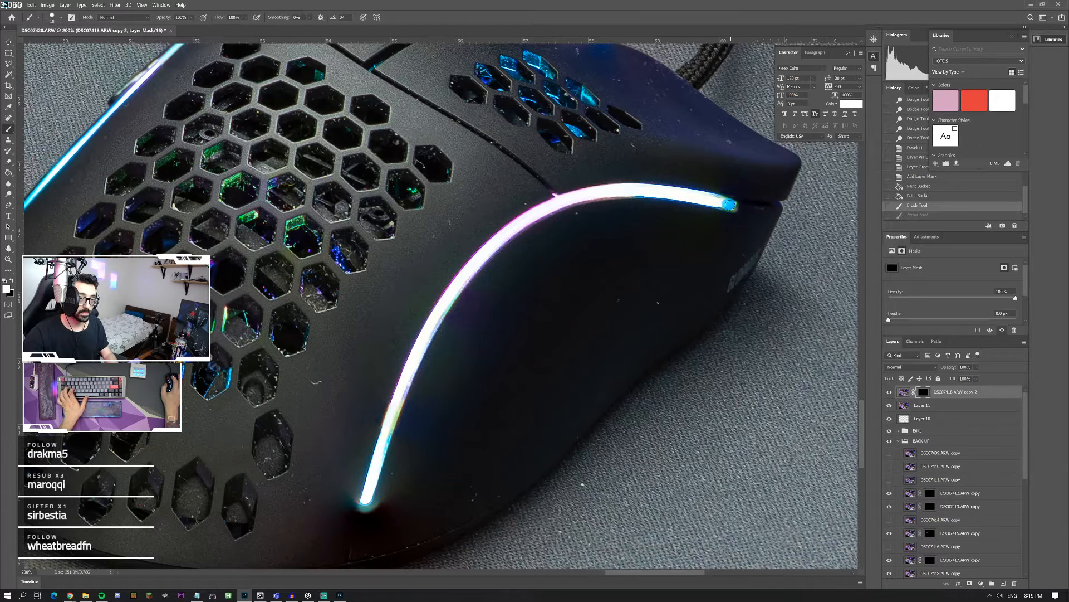
key("ctrl+z")
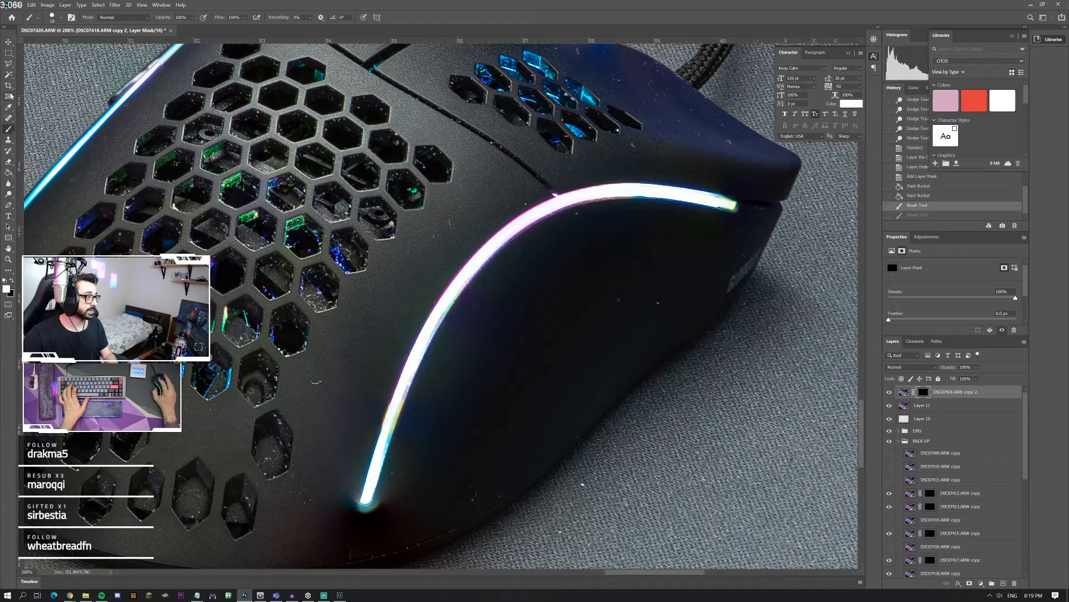
Step: Try selecting the pink part of the light strip with the Magic Wand, first on the mask and on the photo, and deselect it
left_click(8, 74)
left_click(557, 205)
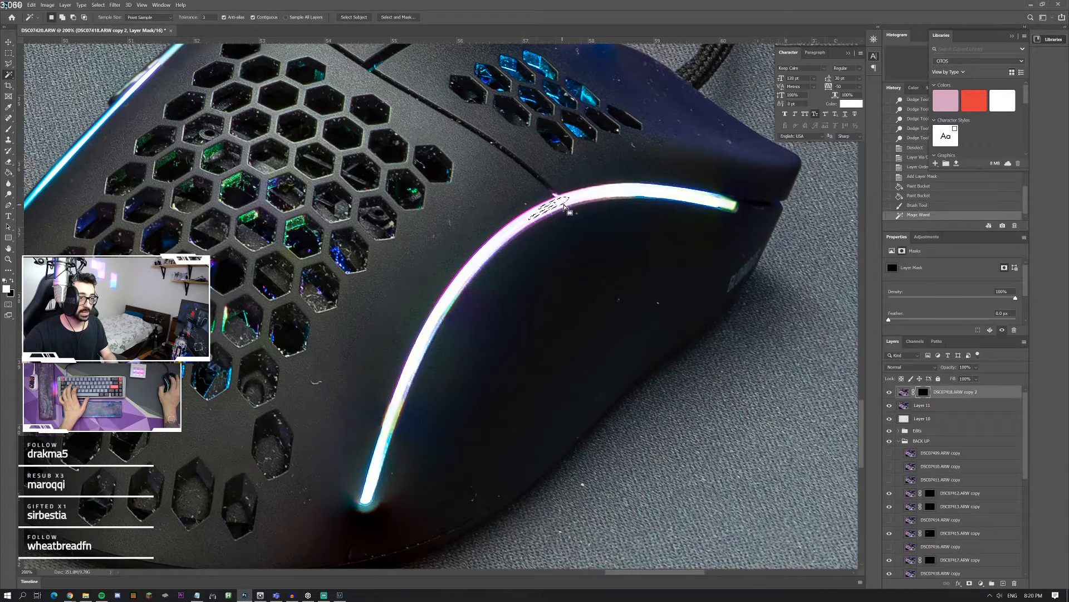
left_click(585, 200, "shift")
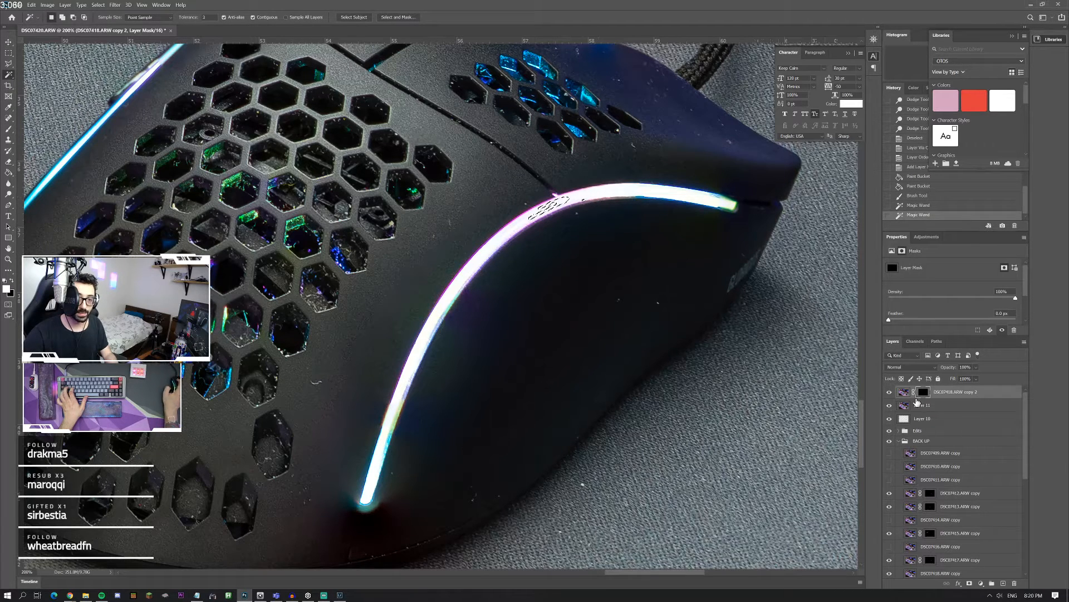
left_click(904, 392)
left_click(546, 208, "shift")
left_click(538, 211, "shift")
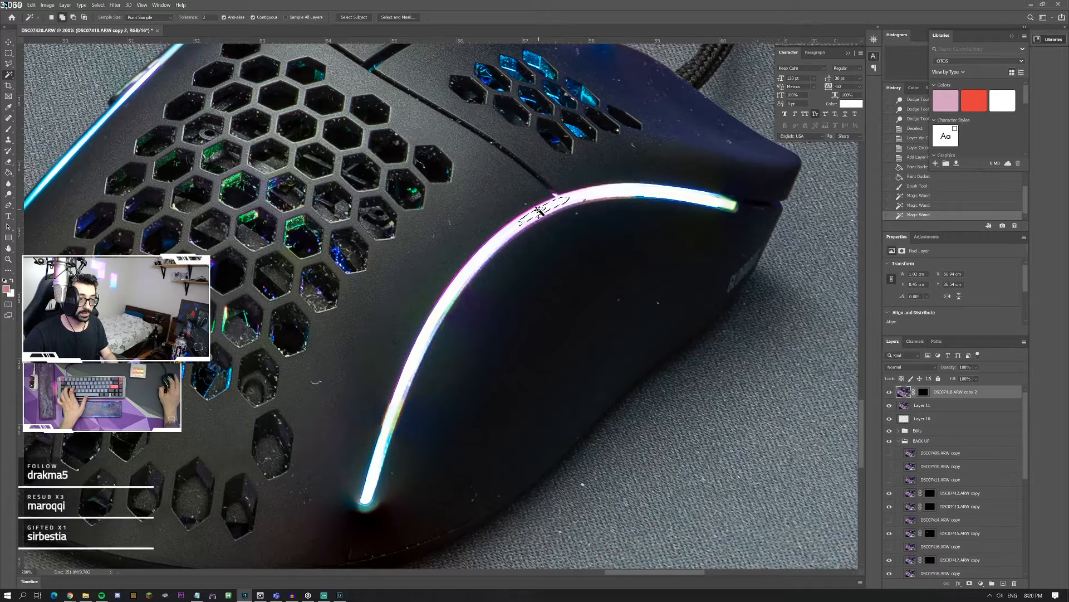
left_click(532, 214, "shift")
left_click(522, 220, "shift")
left_click(506, 241, "shift")
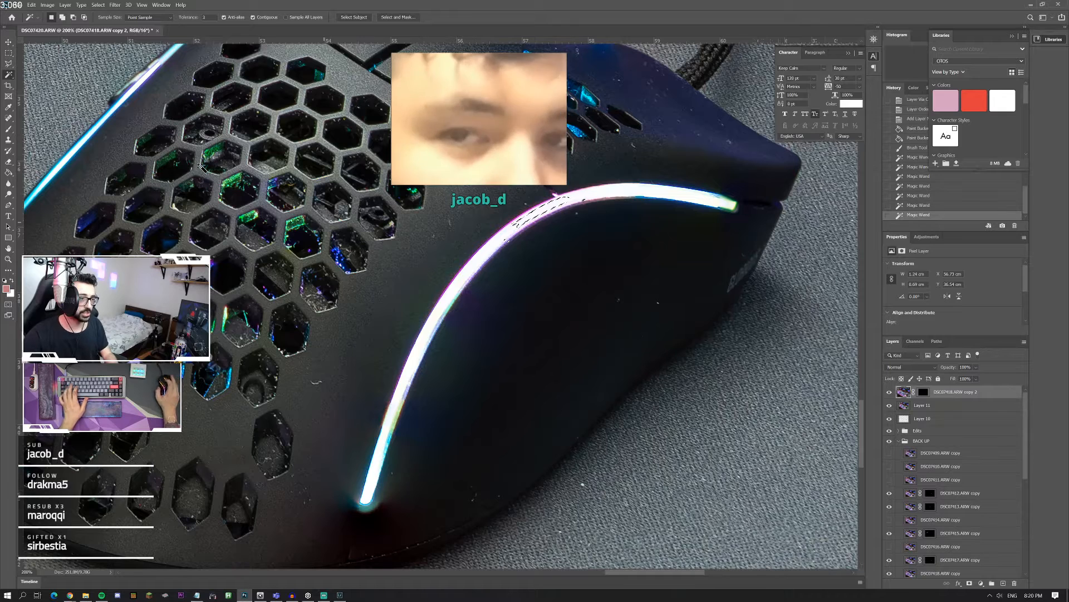
left_click(280, 185)
key("m")
left_click(365, 234, "shift")
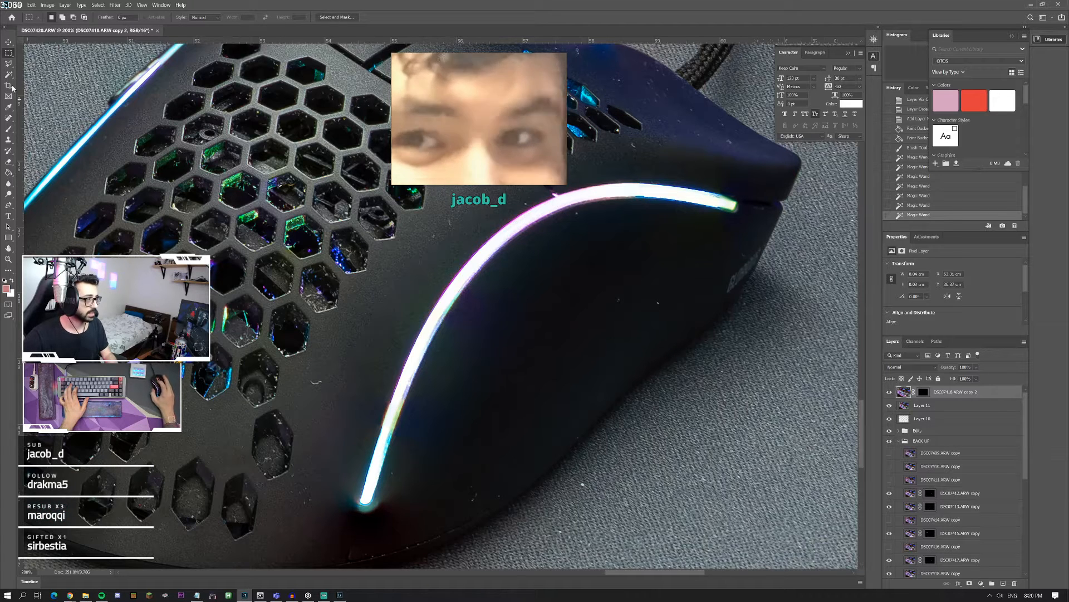
Step: Set the Magic Wand tolerance to 40 and select the mouse's light strip from the upper curve down to its lower end
key("w")
left_click_drag(208, 17, 201, 20)
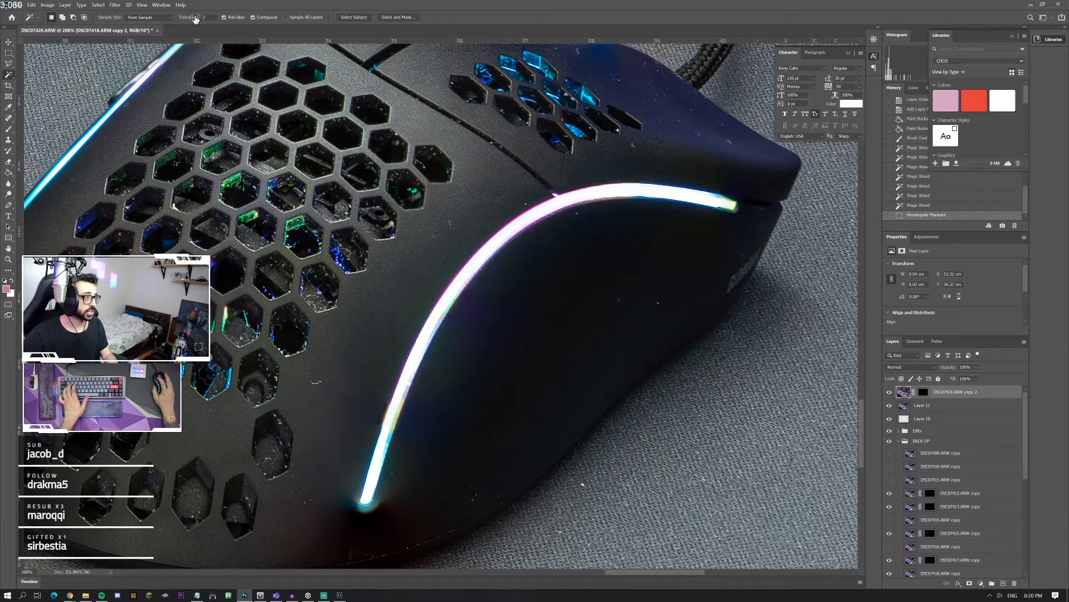
type("3")
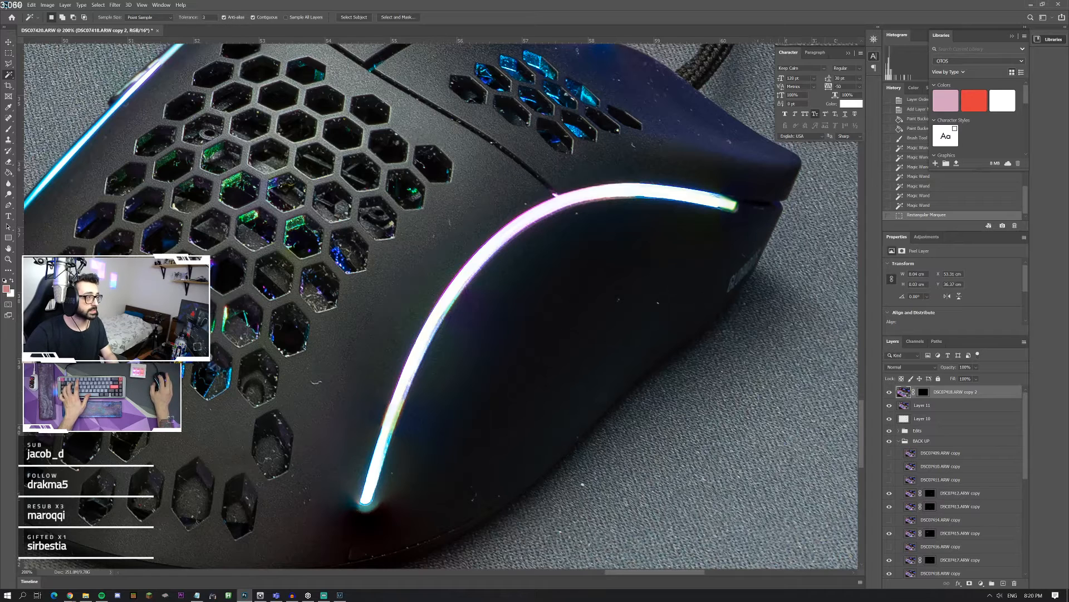
type("4")
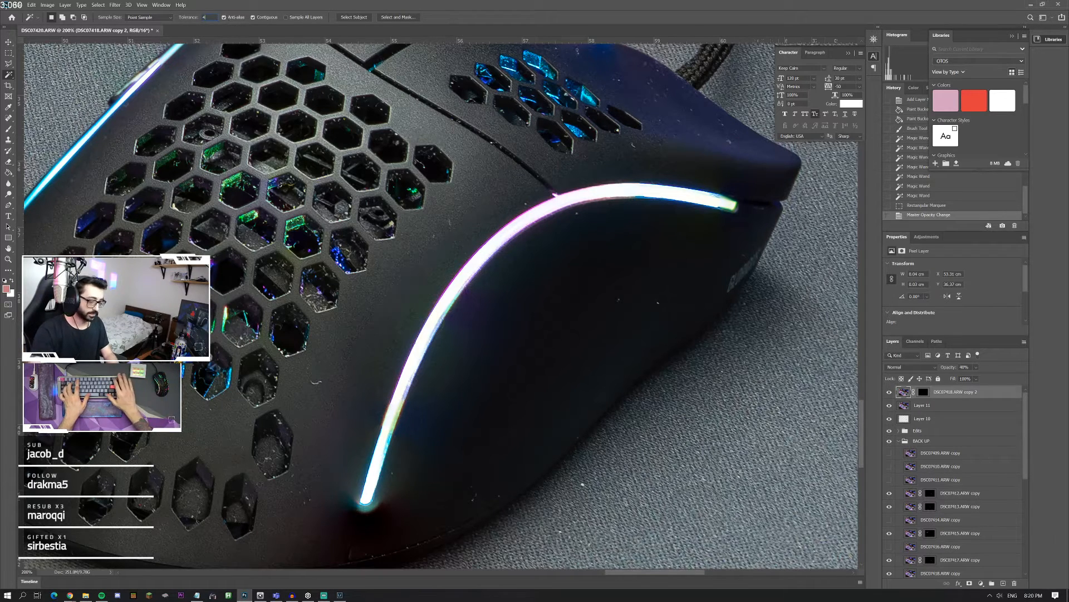
type("0")
left_click(529, 222)
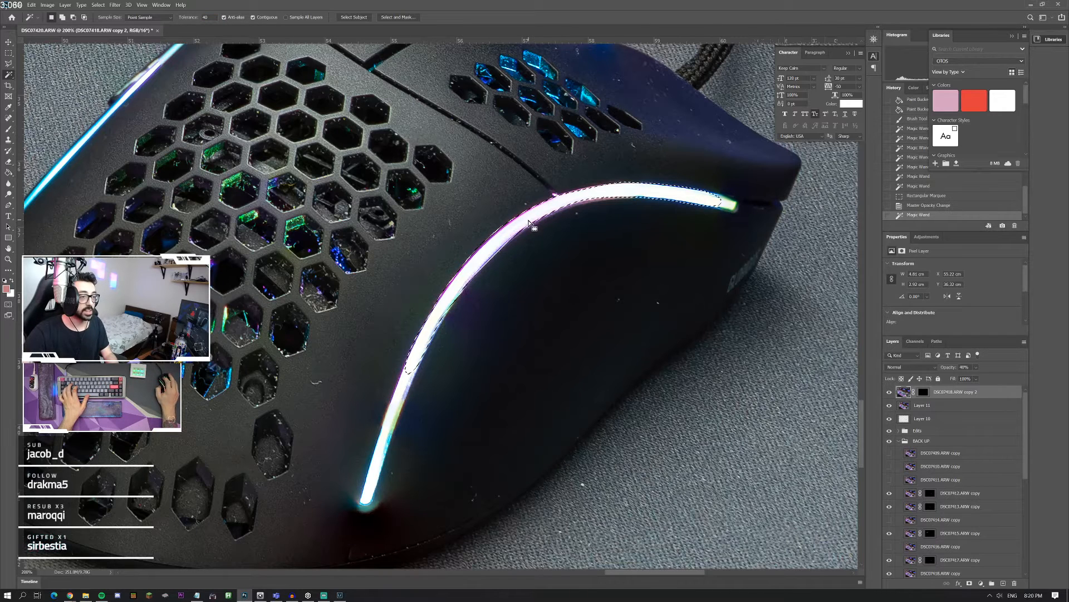
left_click(403, 388, "shift")
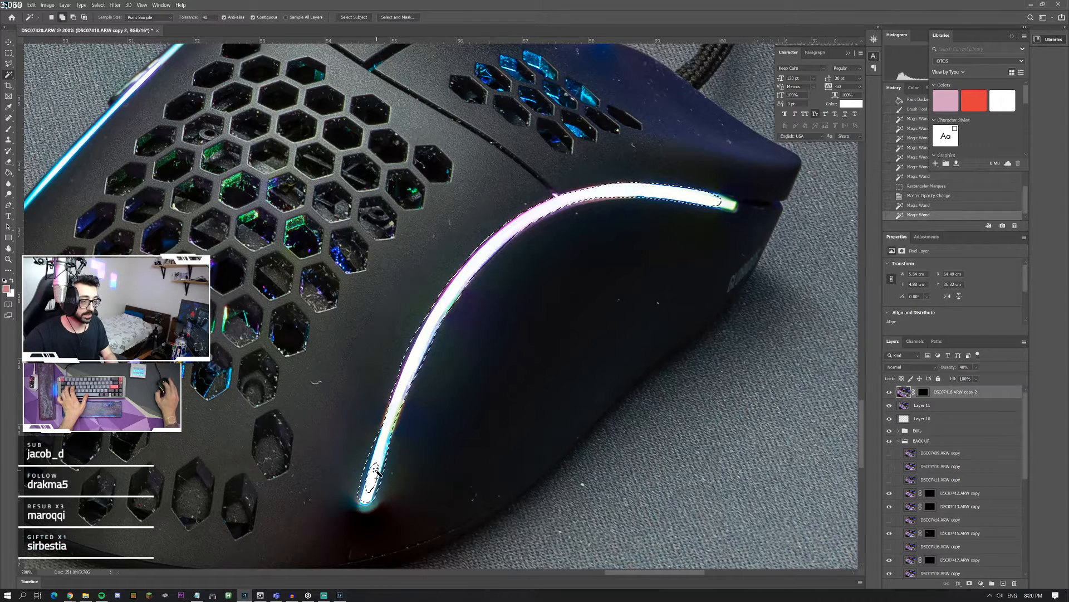
left_click(376, 473, "shift")
Step: Lower the Magic Wand tolerance to 15 and extend the selection toward the light strip's upper tip, undoing any additions that spread too far
left_click(732, 209, "shift")
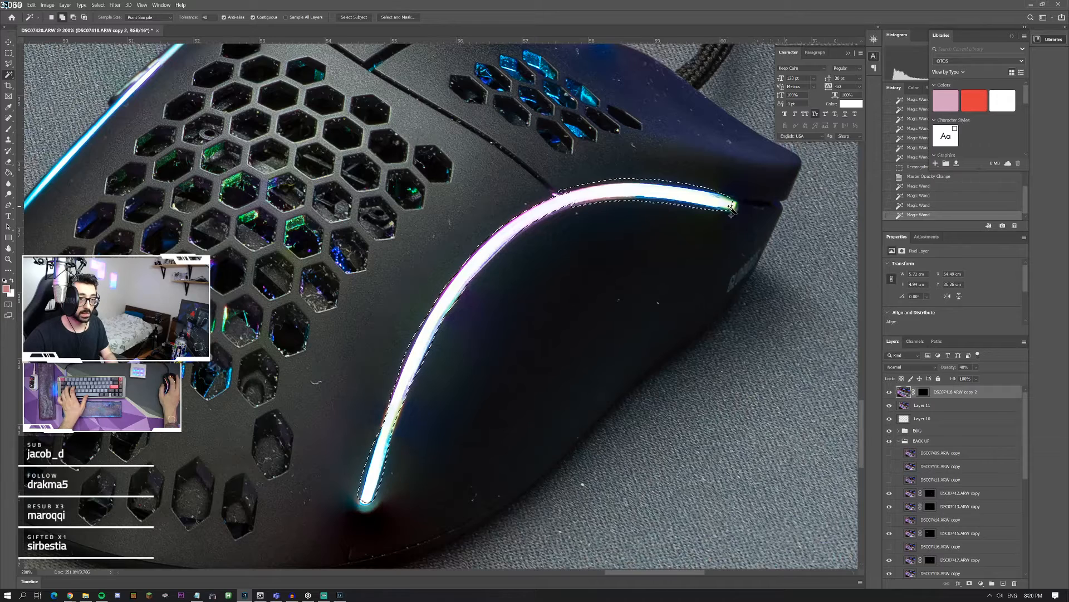
key("ctrl+z")
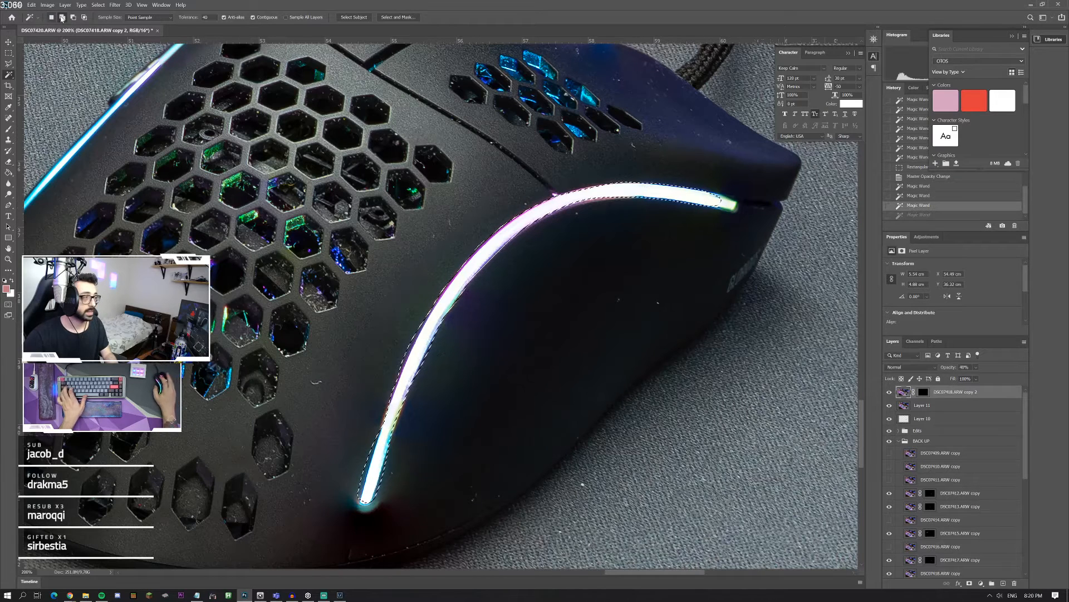
left_click(185, 21)
type("25")
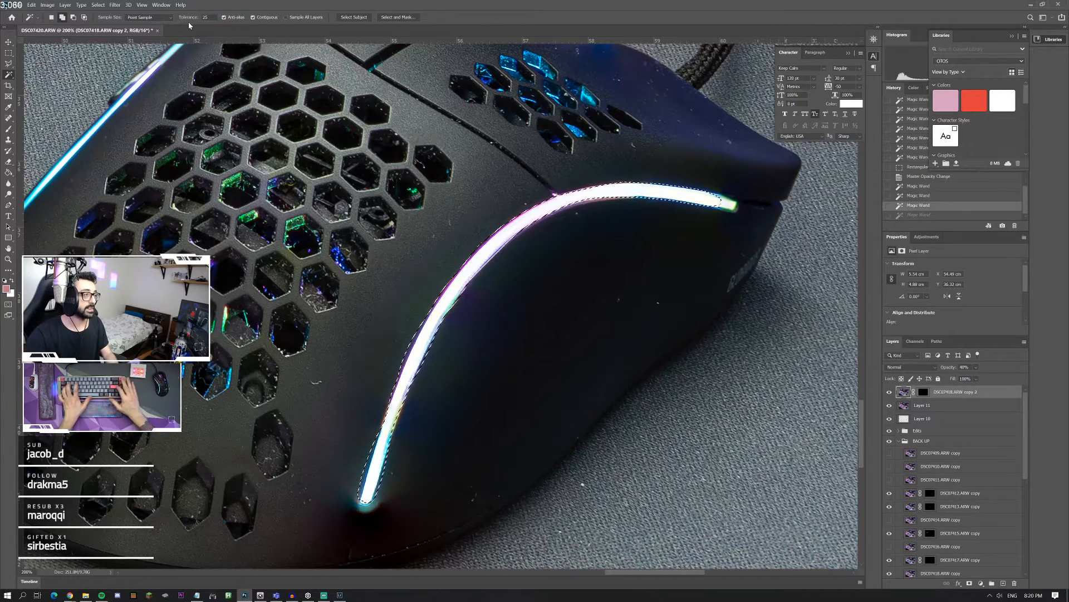
left_click(732, 207, "shift")
key("ctrl+z")
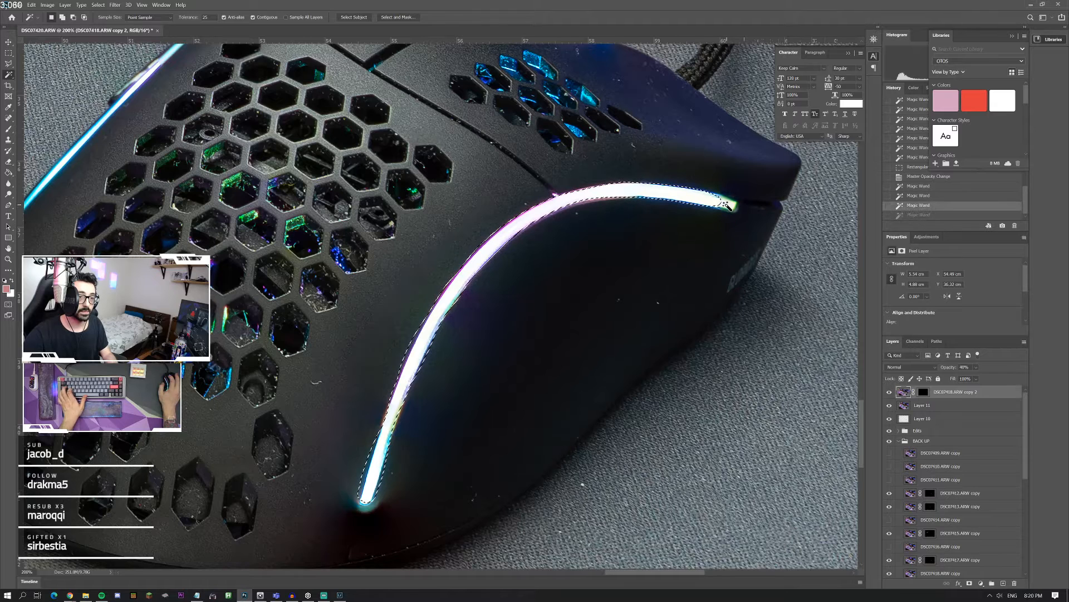
left_click(724, 204, "shift")
left_click(733, 213, "shift")
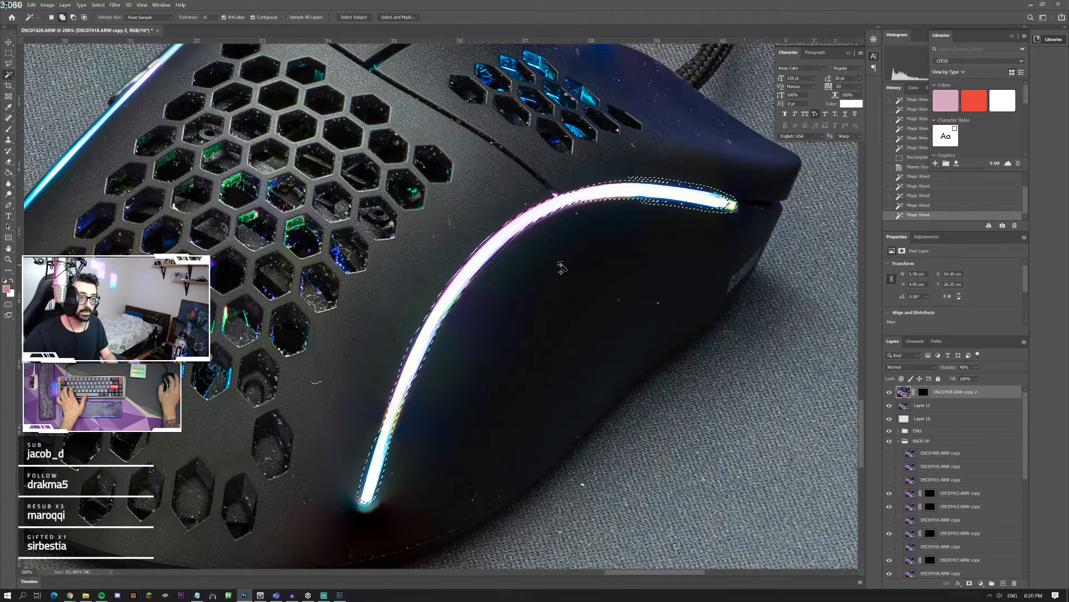
key("ctrl+z")
Step: Target the duplicated photo's layer mask and paint white inside the selection along the light strip with the Brush tool
key("b")
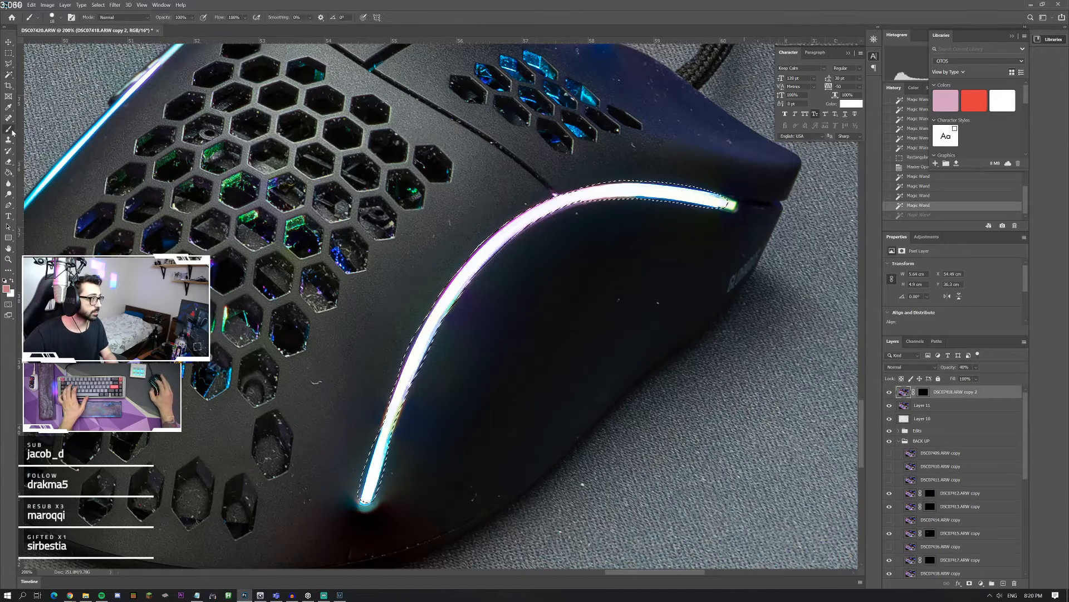
left_click(581, 197)
key("ctrl+z")
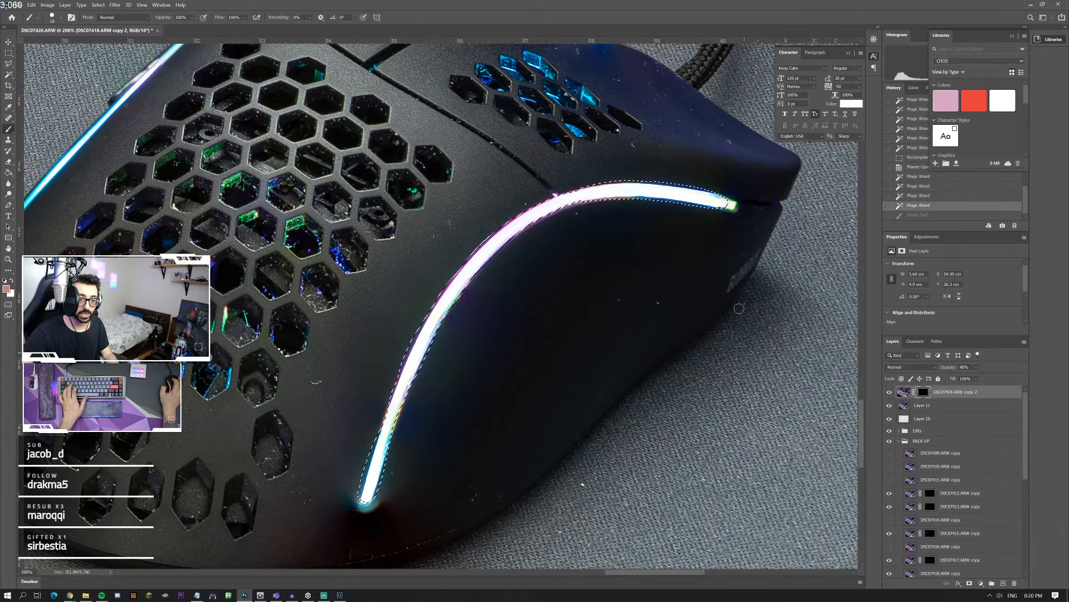
key("ctrl+backslash")
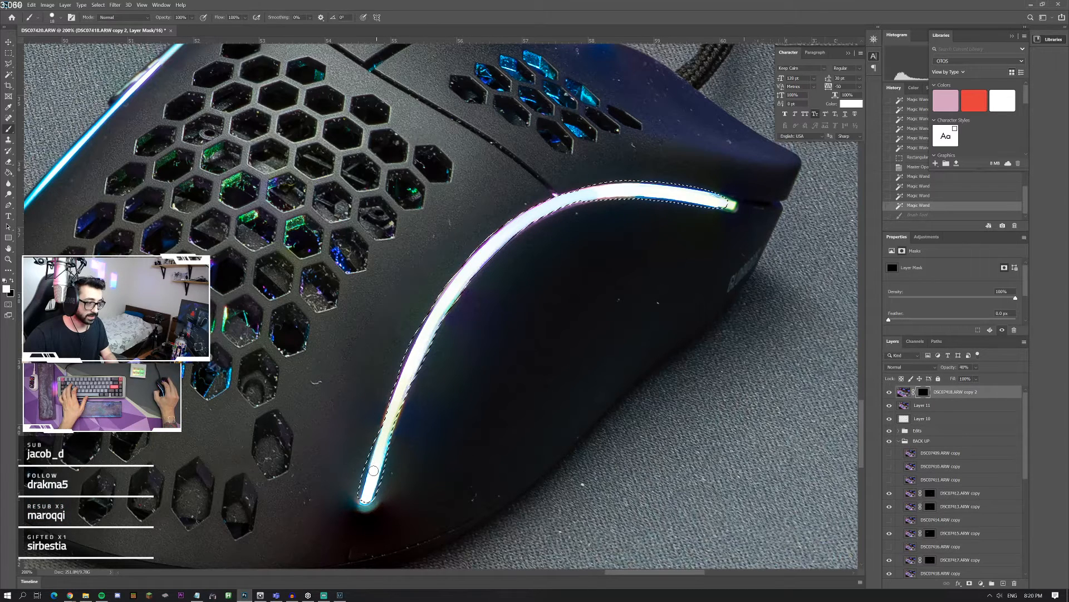
left_click_drag(373, 471, 370, 494)
left_click_drag(717, 202, 644, 191)
left_click_drag(571, 198, 567, 199)
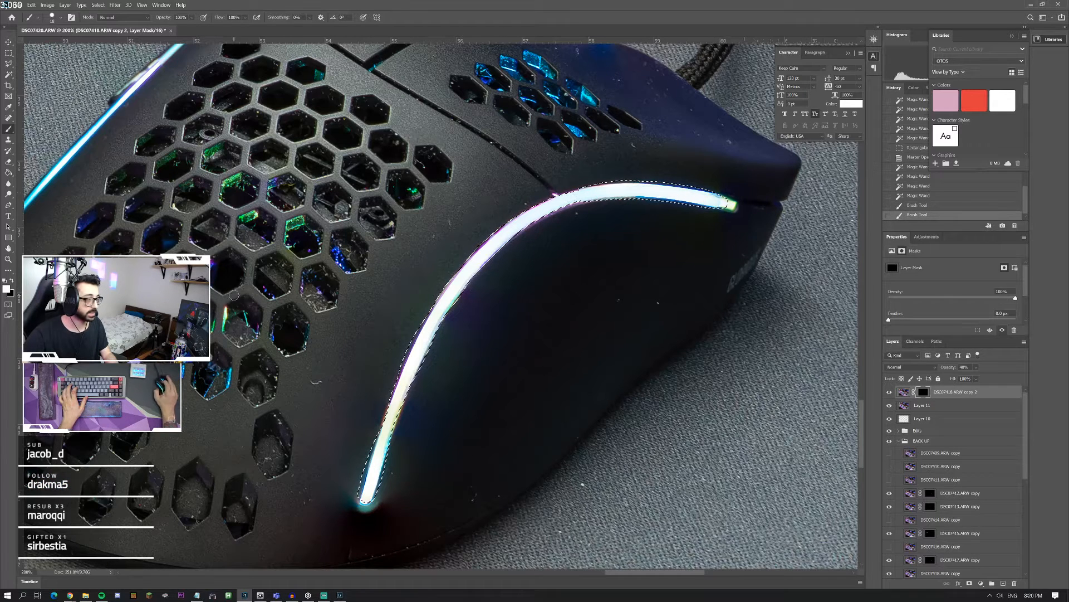
Step: Hide the duplicated DSC07418 photo layer and deselect the light strip
left_click(10, 54)
left_click(254, 143)
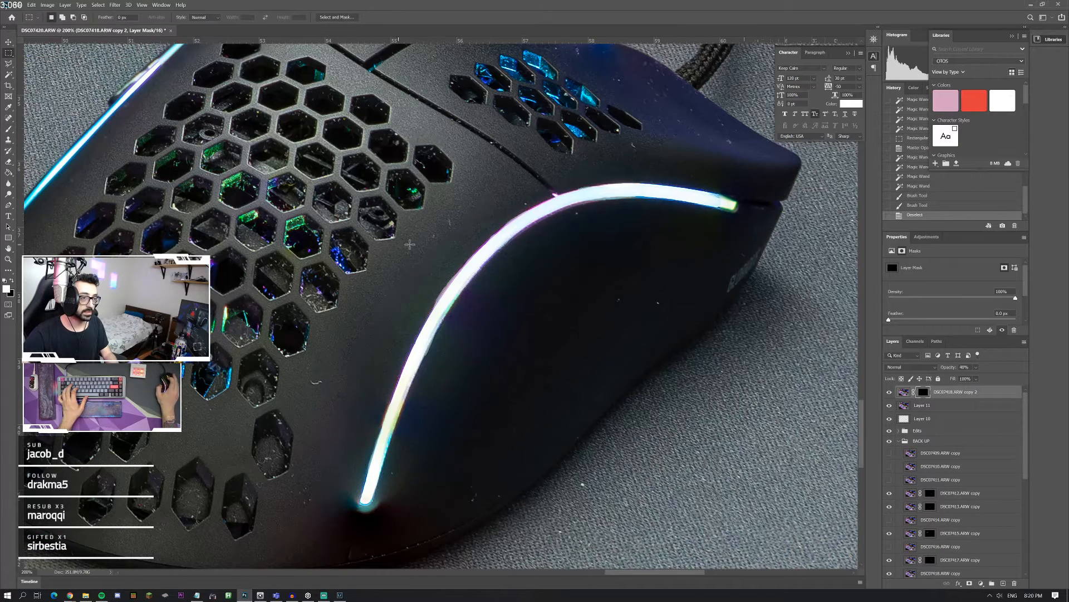
key("ctrl+z")
left_click(889, 392)
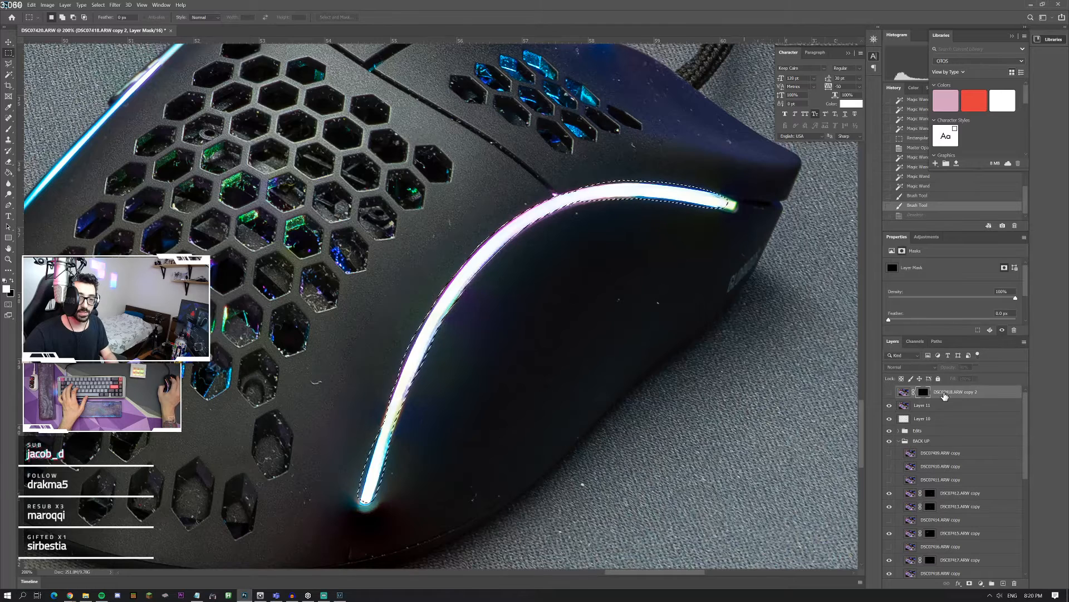
left_click(943, 393)
key("ctrl+d")
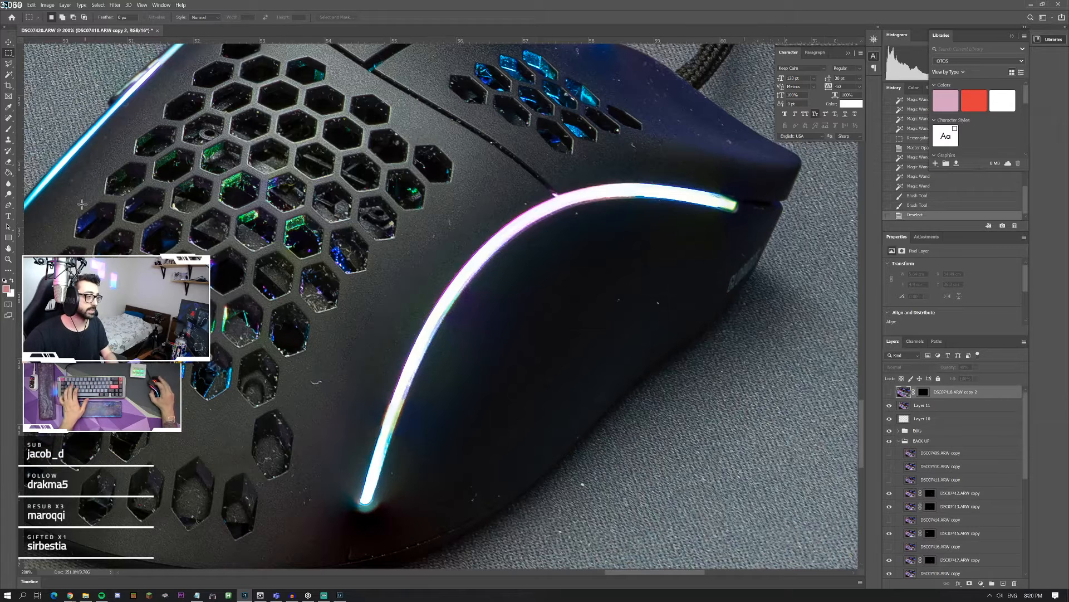
Step: Target Layer 11 and remove the dust specks on the mouse's shell around the lower honeycomb holes and bottom edge with the Spot Healing Brush
key("j")
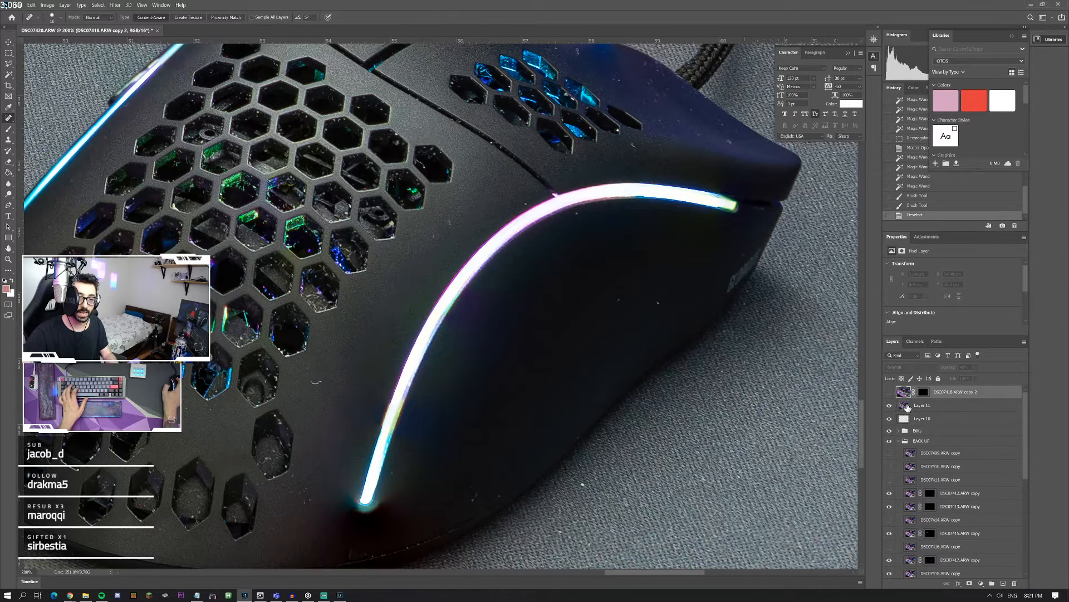
key("alt+bracketleft")
left_click(450, 221)
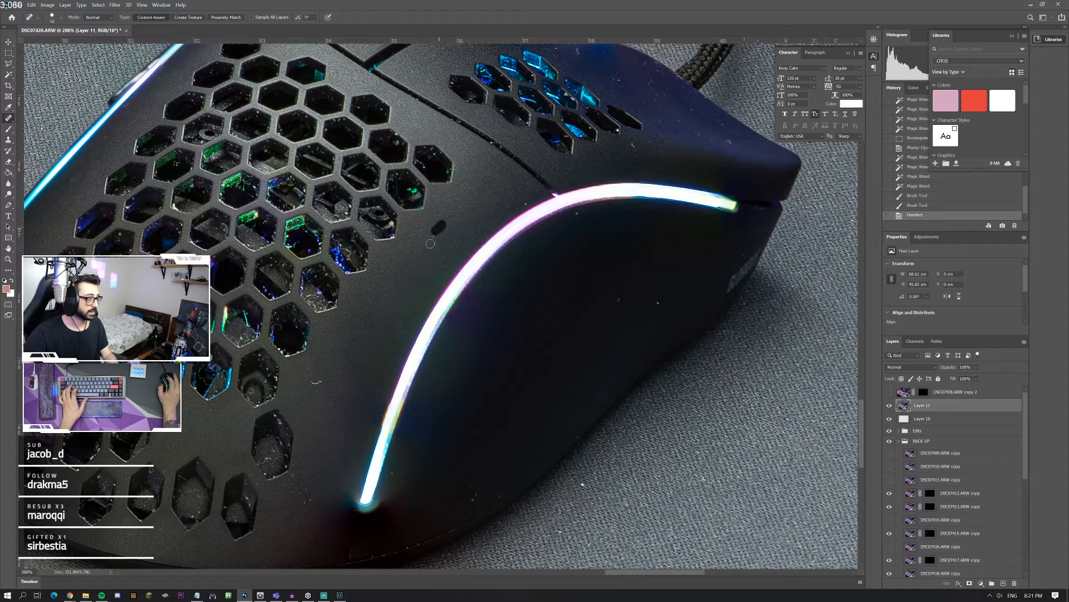
left_click(307, 384)
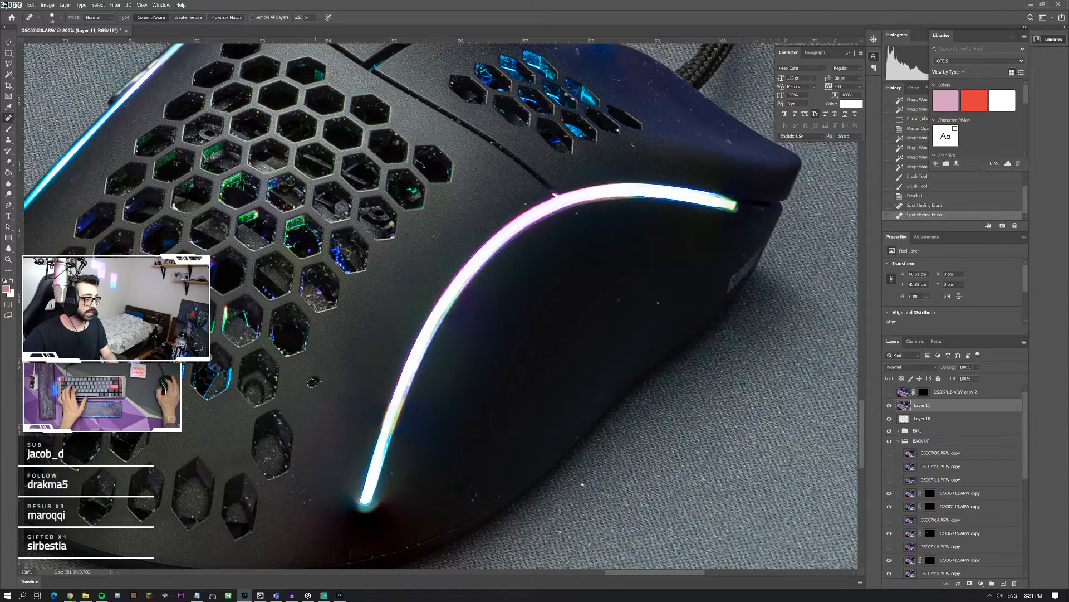
left_click(309, 492)
left_click(480, 499)
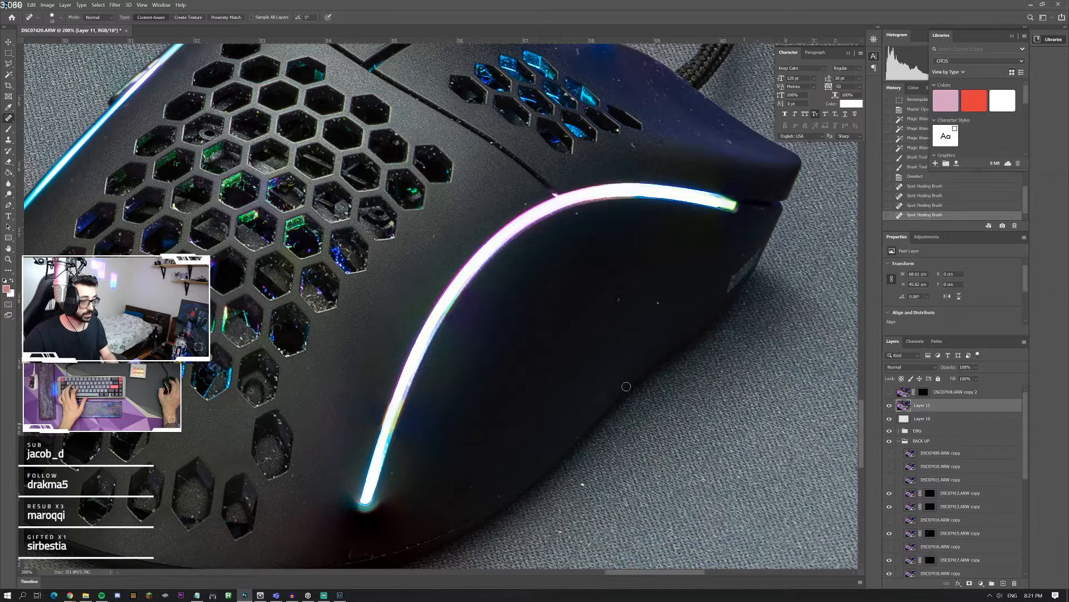
Step: Heal the specks on the mouse's dark side, along the shell above the light strip and near its pointed front corner
left_click(660, 302)
left_click(620, 300)
left_click(578, 214)
left_click_drag(525, 201, 508, 207)
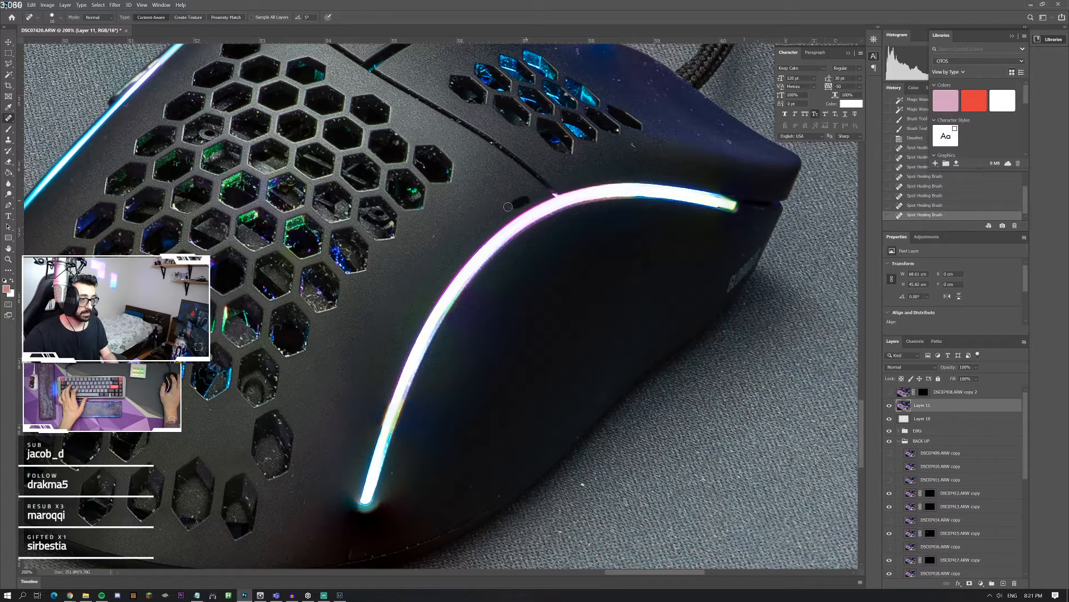
left_click_drag(450, 223, 420, 237)
left_click(732, 141)
mouse_move(731, 142)
left_mouse_down()
mouse_move(713, 121)
mouse_move(715, 132)
left_mouse_up()
left_click_drag(694, 134, 671, 137)
Step: Heal the marks on the desk mat between the mouse and the macropad
scroll(663, 180, "up", 3)
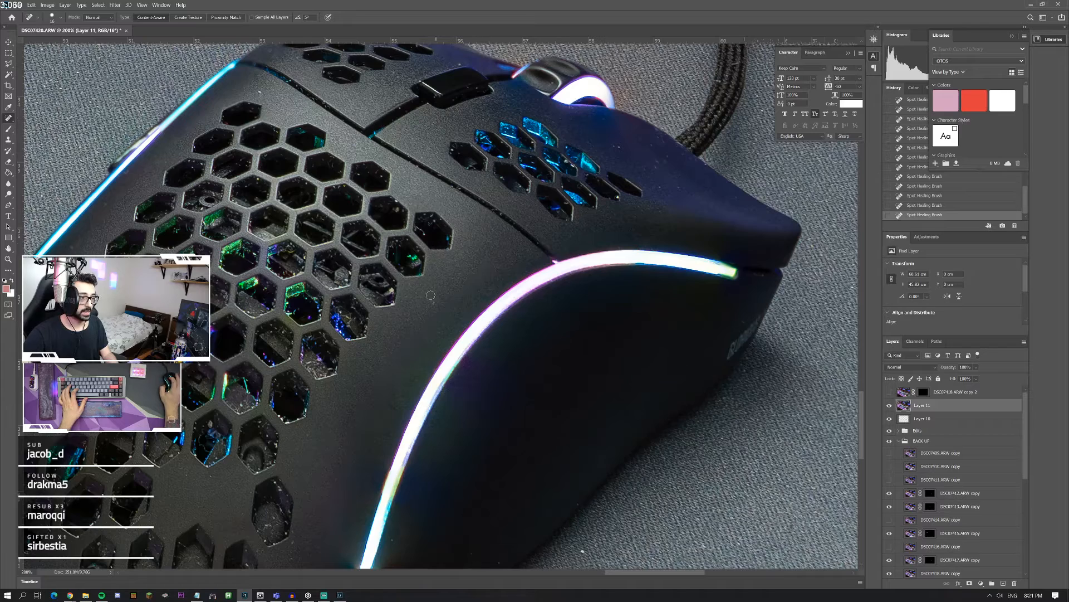
scroll(423, 315, "left", 4)
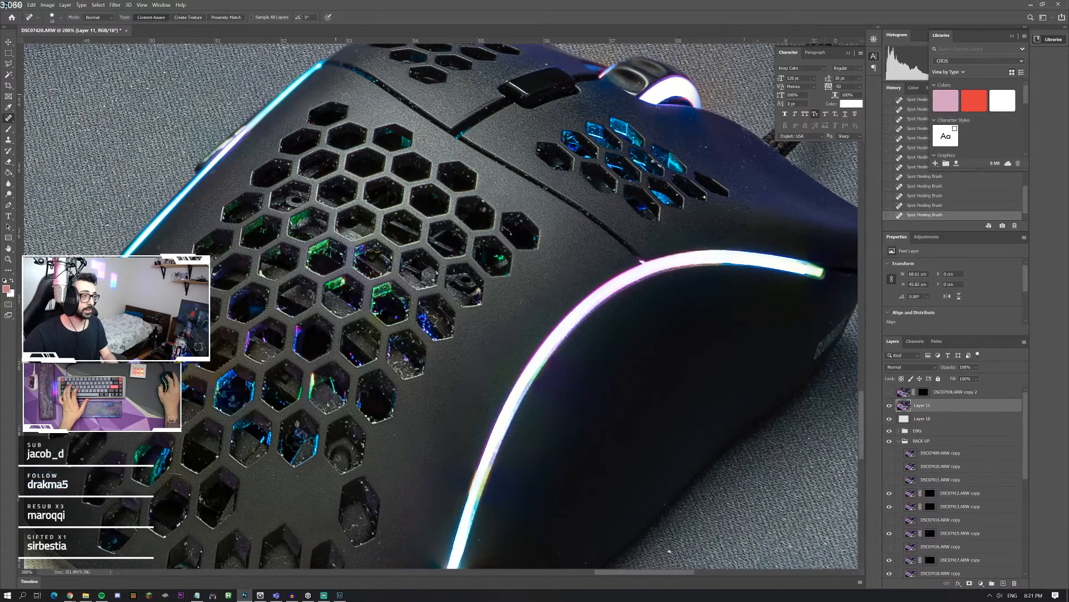
scroll(396, 123, "up", 3)
scroll(396, 123, "up", 2)
scroll(371, 101, "up", 2)
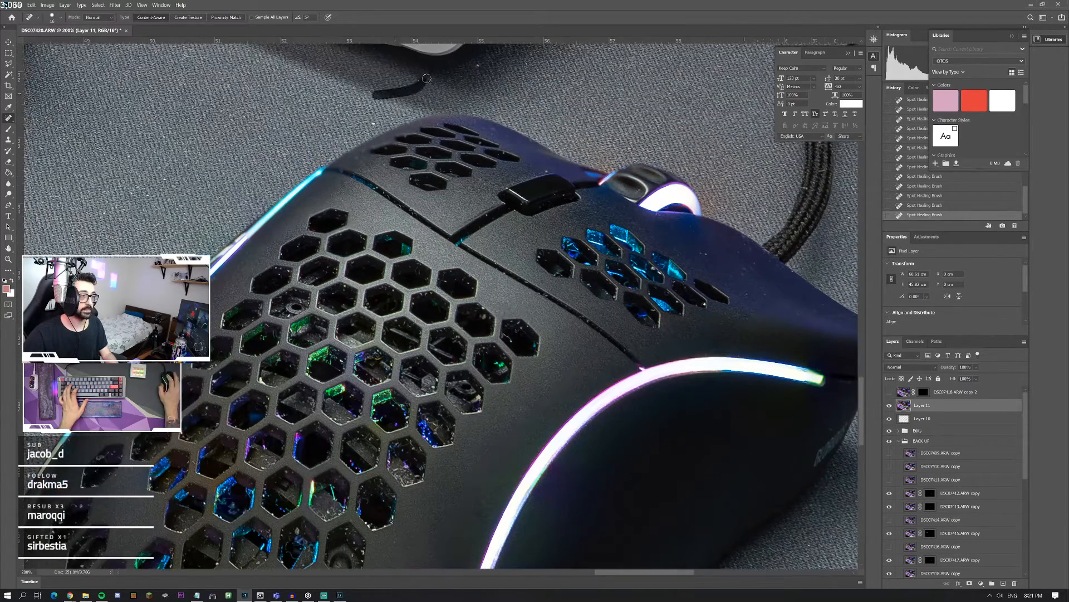
Step: Crop the photo slightly tighter on all four sides
double_click(9, 259)
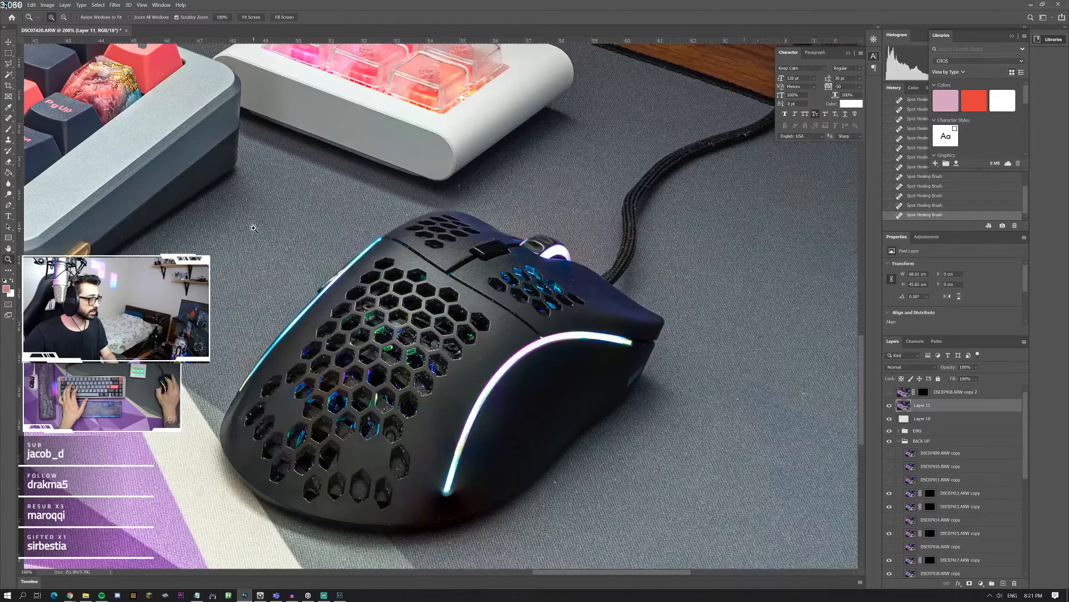
right_click(250, 226)
left_click(270, 231)
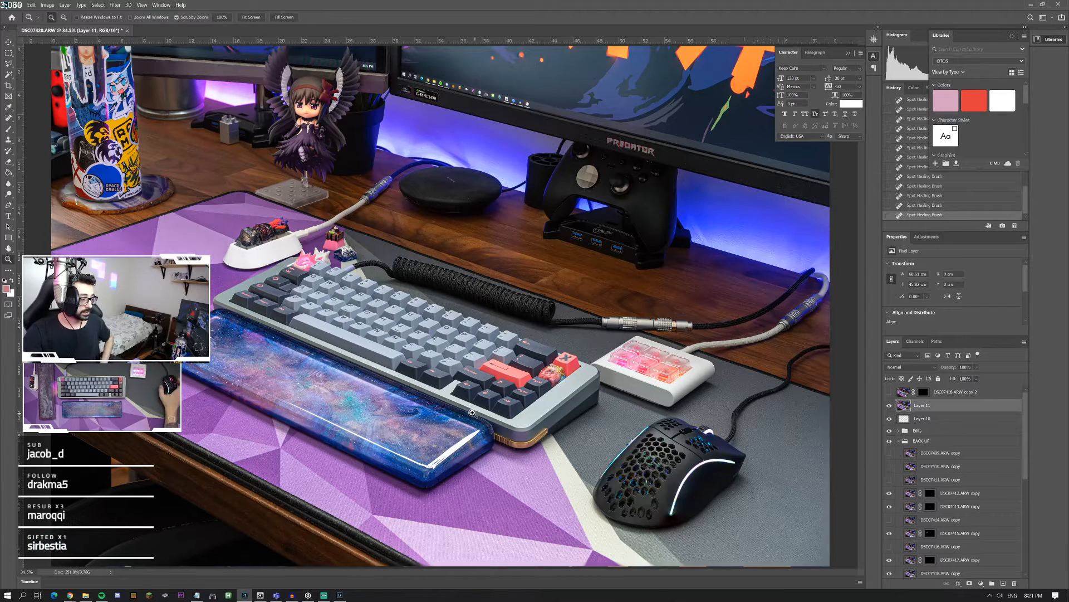
right_click(310, 339)
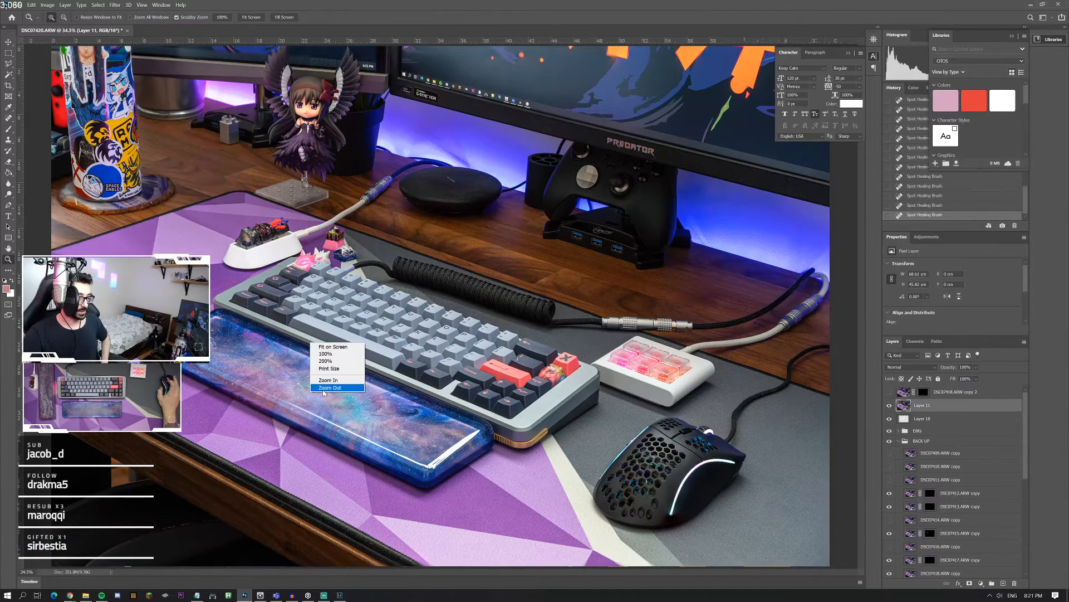
left_click(333, 384)
right_click(415, 371)
left_click(434, 416)
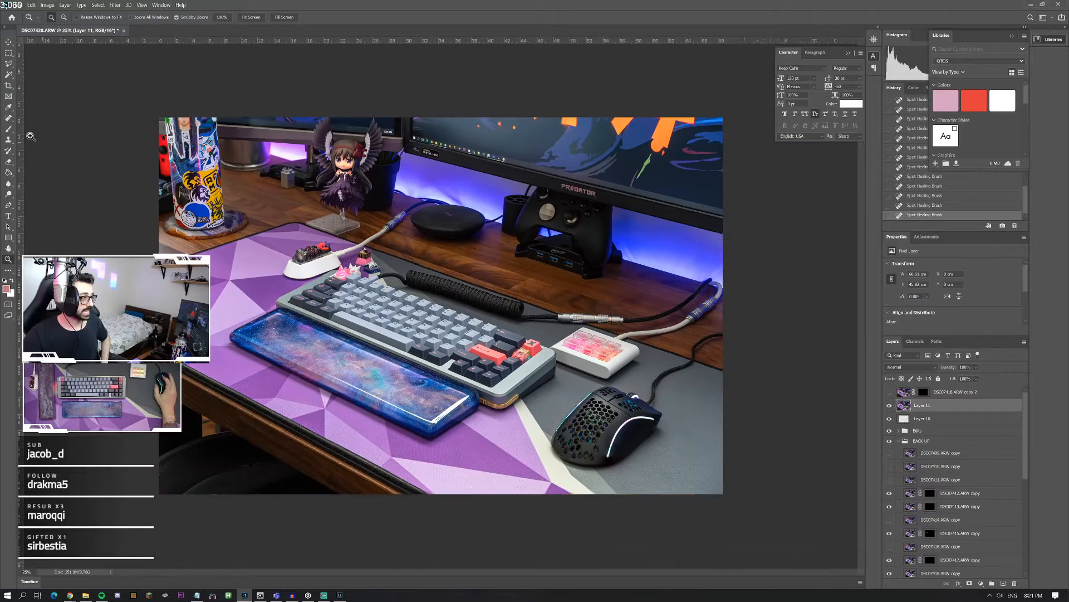
left_click(8, 87)
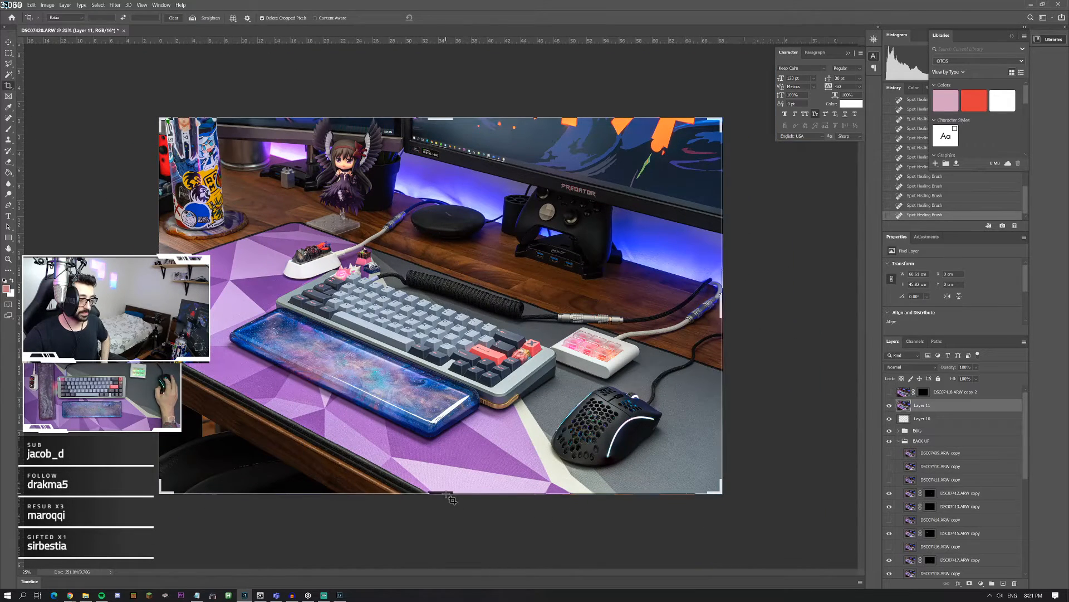
left_click_drag(451, 500, 443, 490)
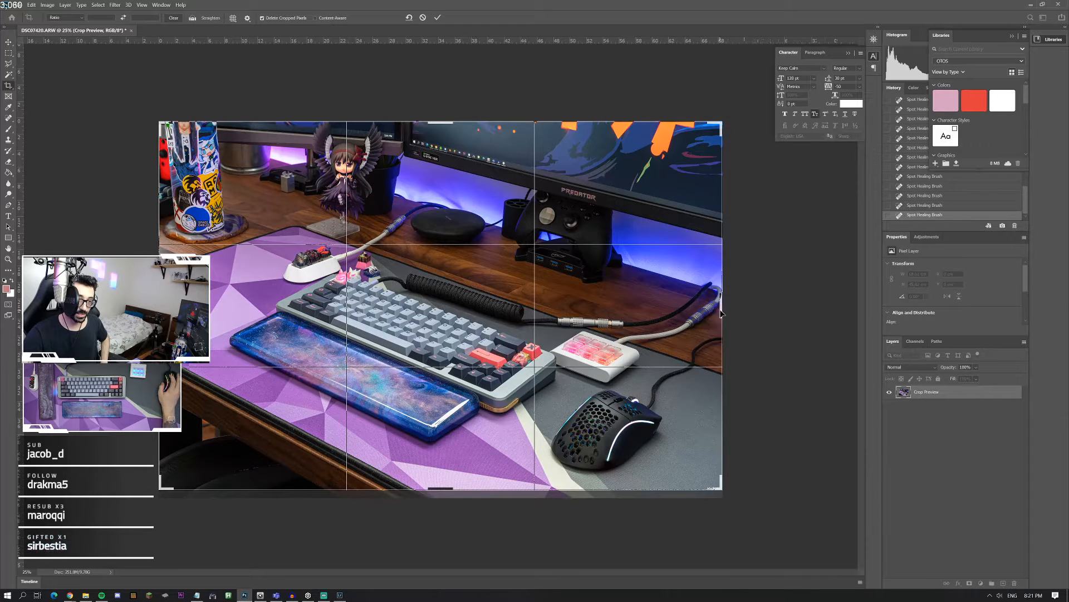
left_click_drag(721, 314, 713, 312)
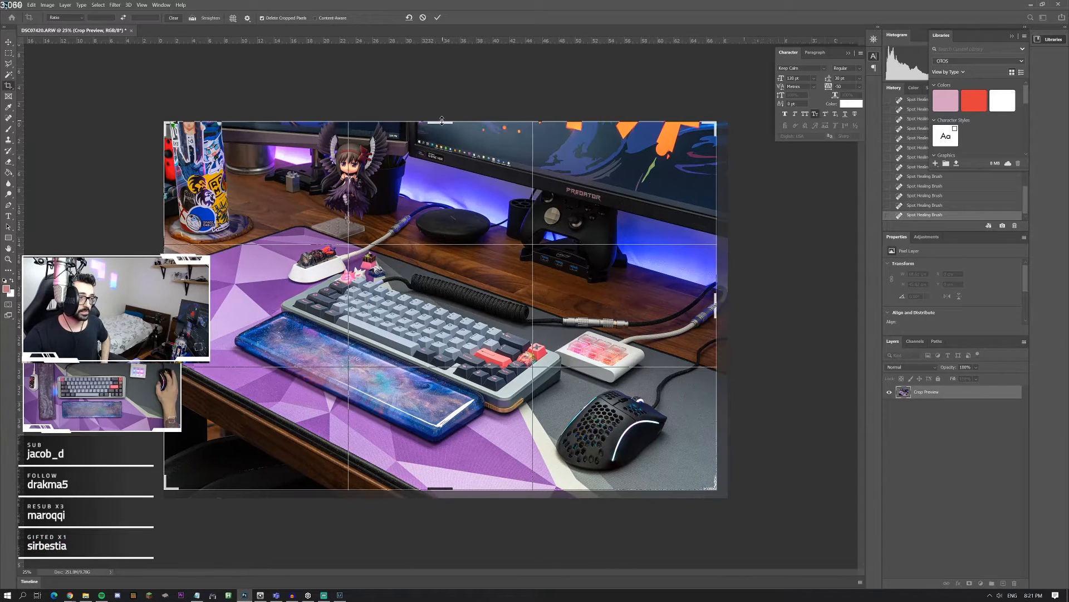
left_click_drag(442, 120, 442, 127)
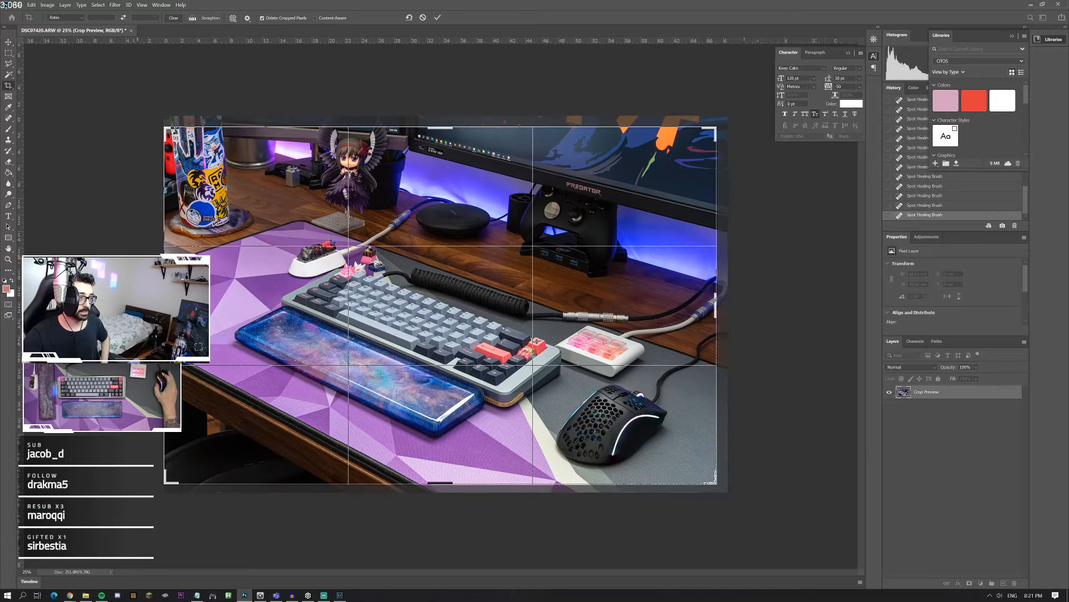
left_click_drag(163, 312, 170, 312)
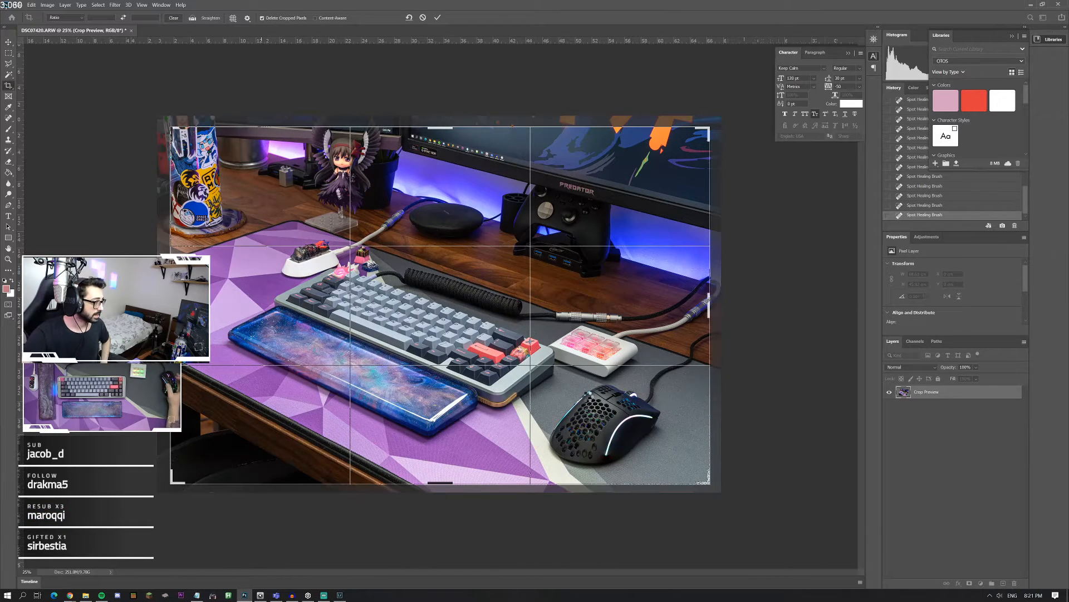
key("Return")
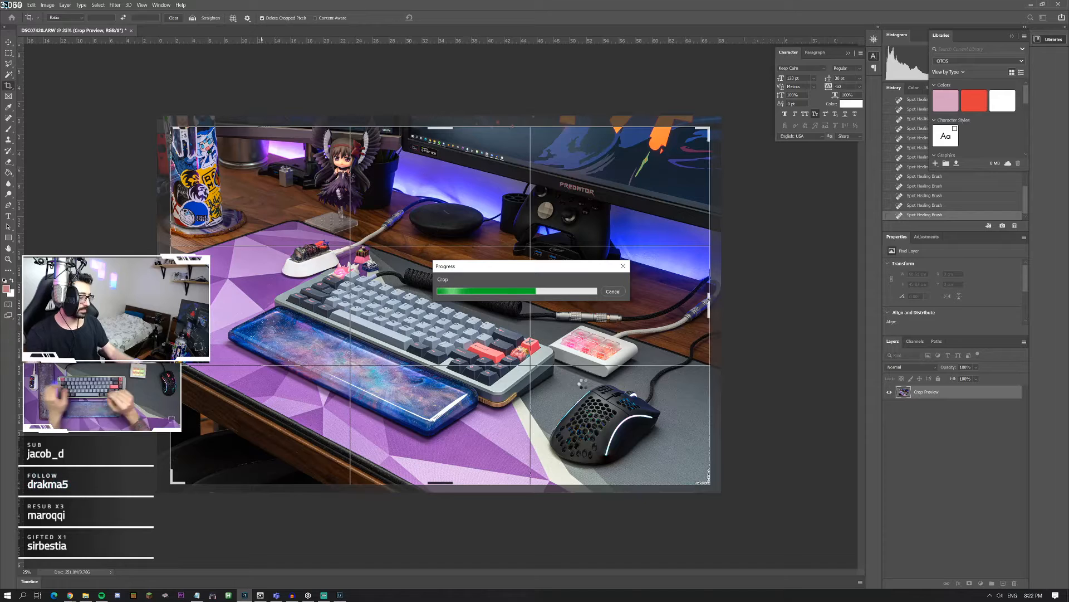
key("XF86AudioLowerVolume")
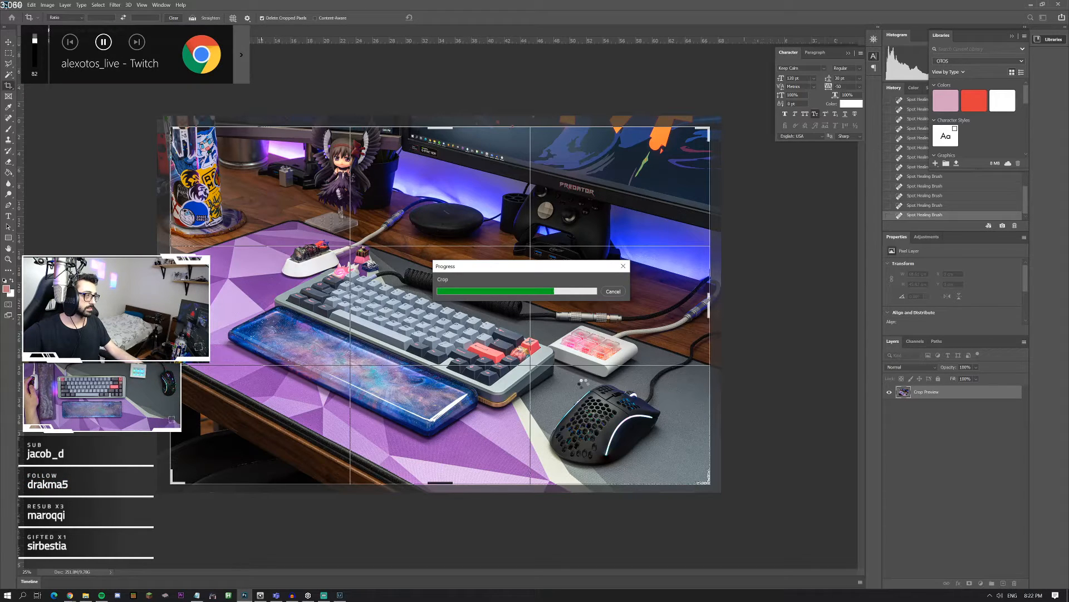
key("XF86AudioLowerVolume")
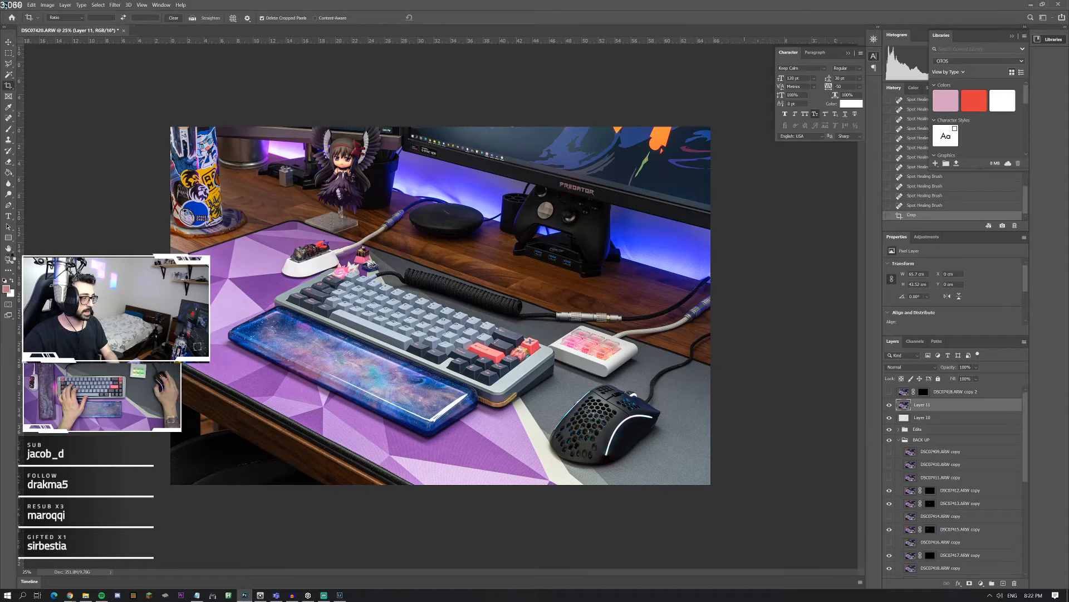
double_click(7, 260)
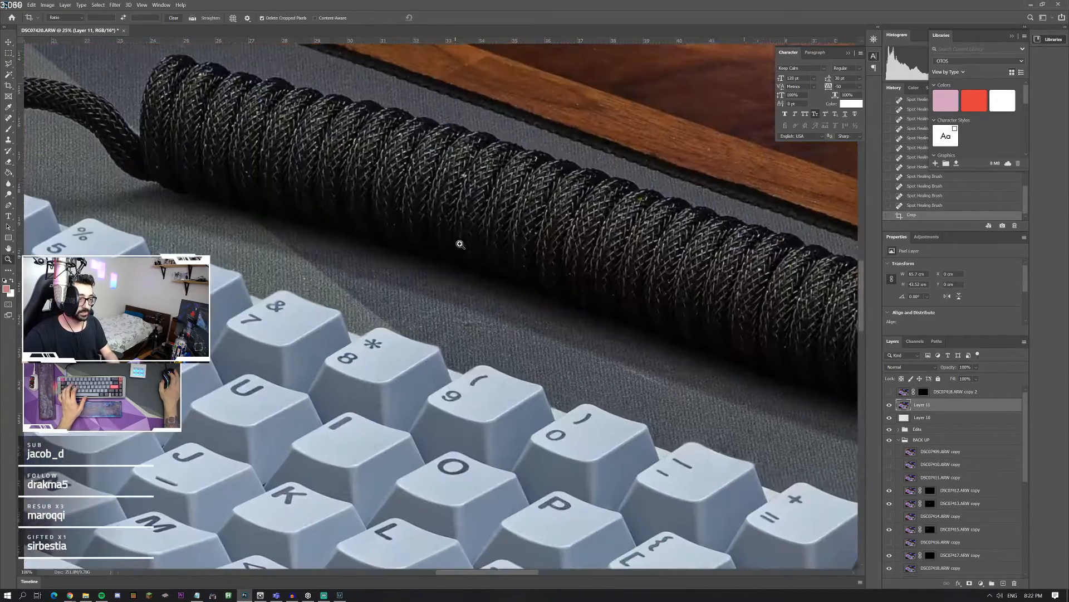
right_click(459, 222)
left_click(472, 231)
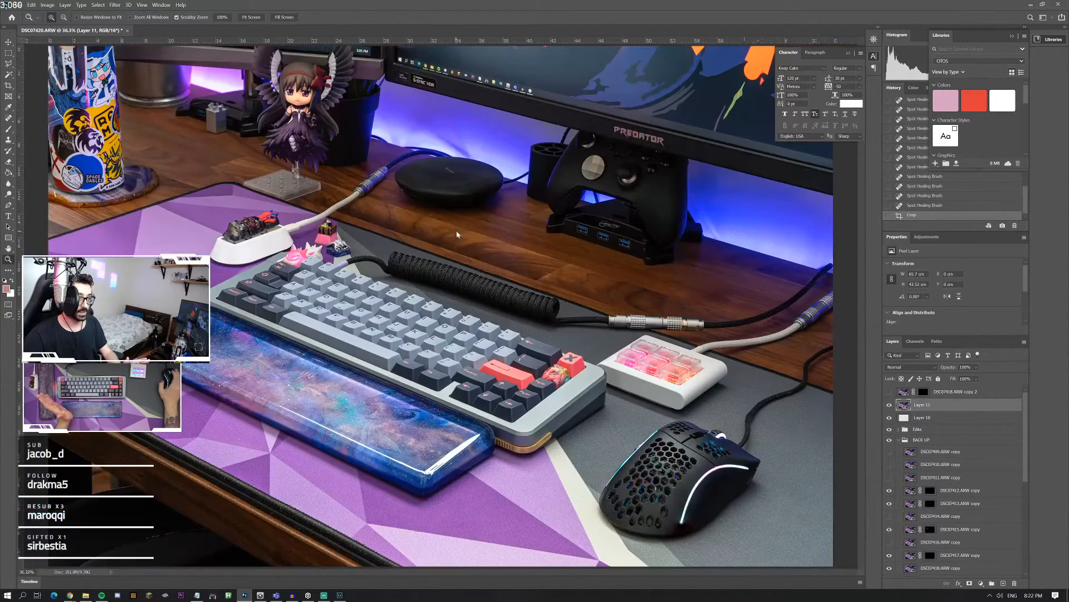
right_click(457, 231)
left_click(479, 268)
right_click(479, 268)
left_click(496, 305)
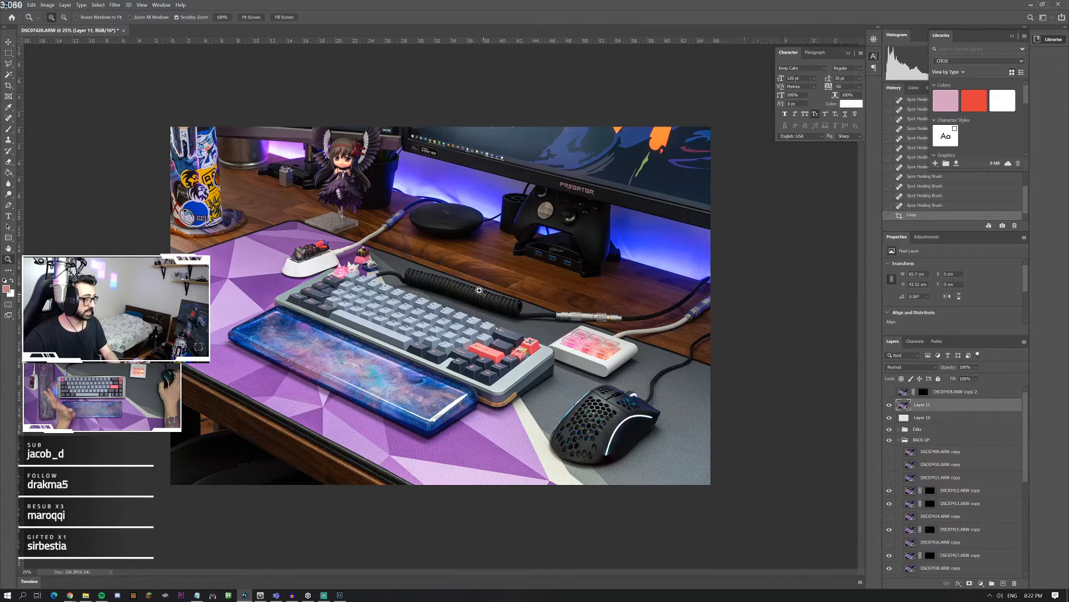
Step: Resize the image to 4000 pixels wide with the resample method set to Automatic
left_click(47, 5)
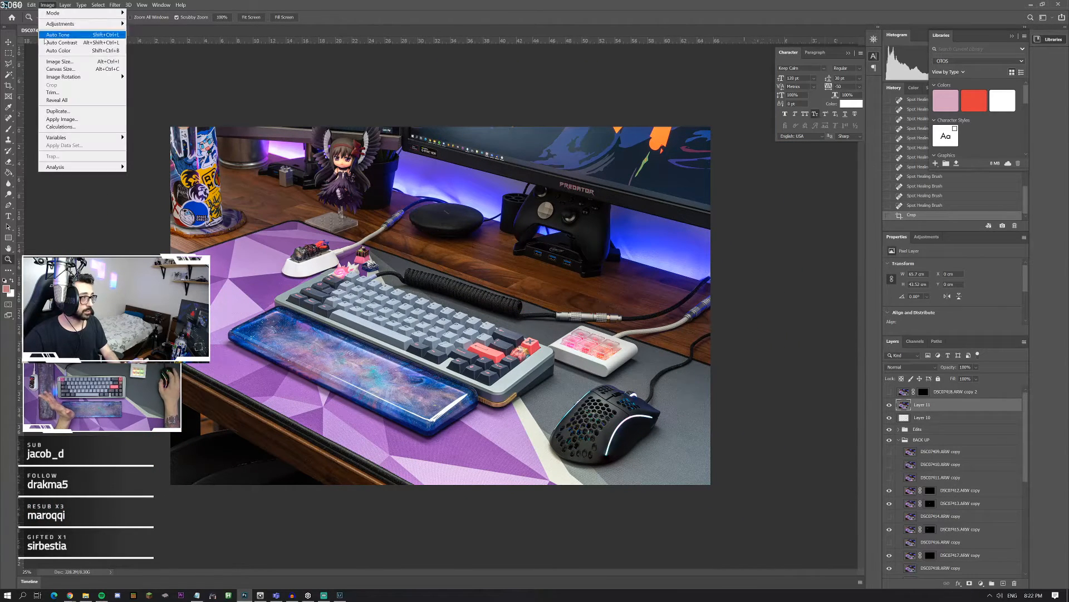
left_click(56, 64)
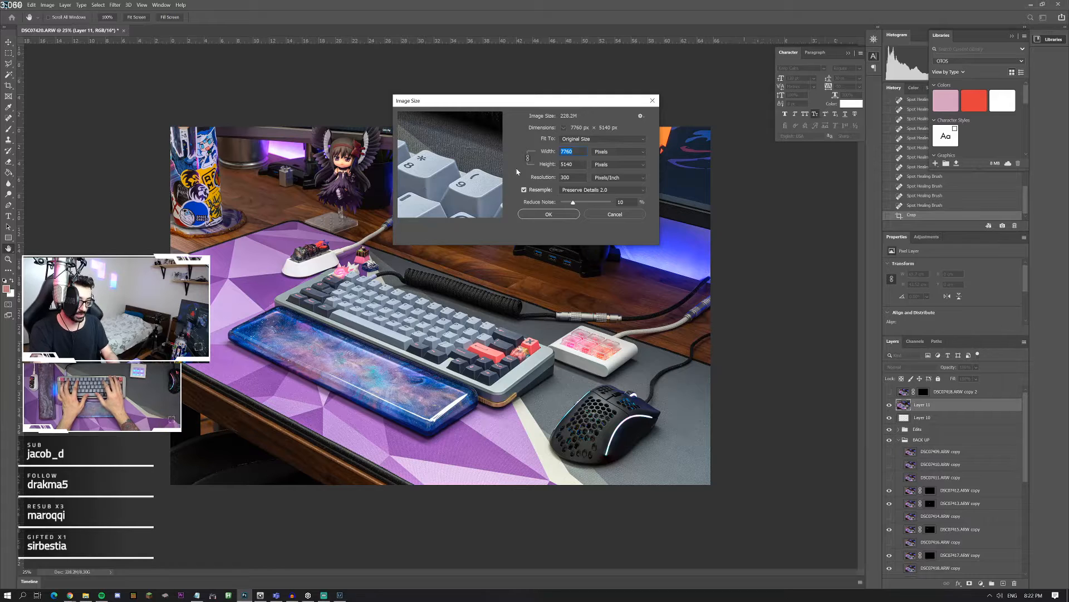
type("4000")
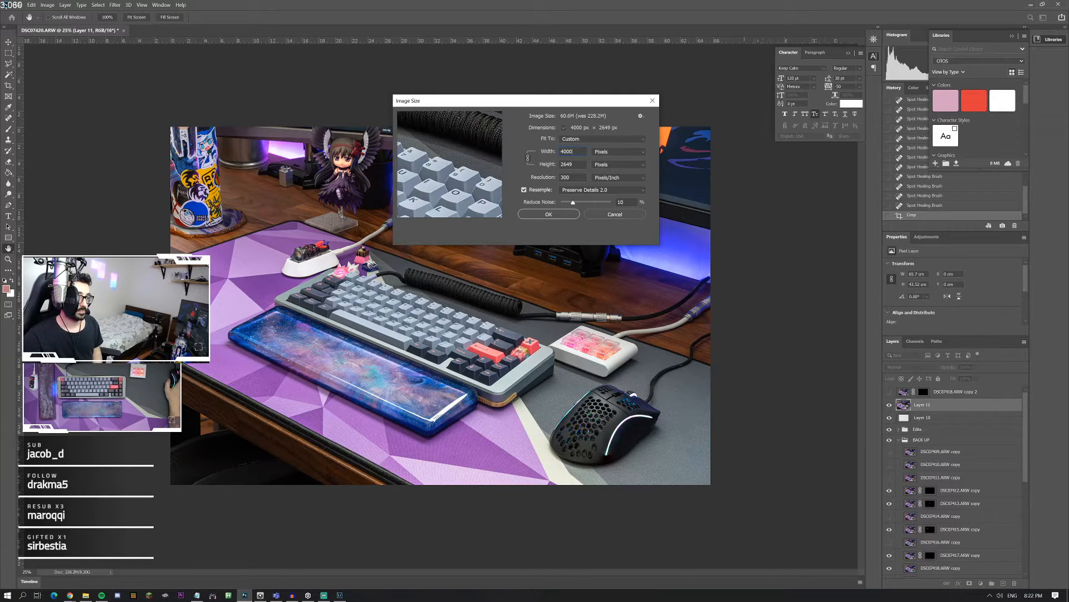
left_click(587, 192)
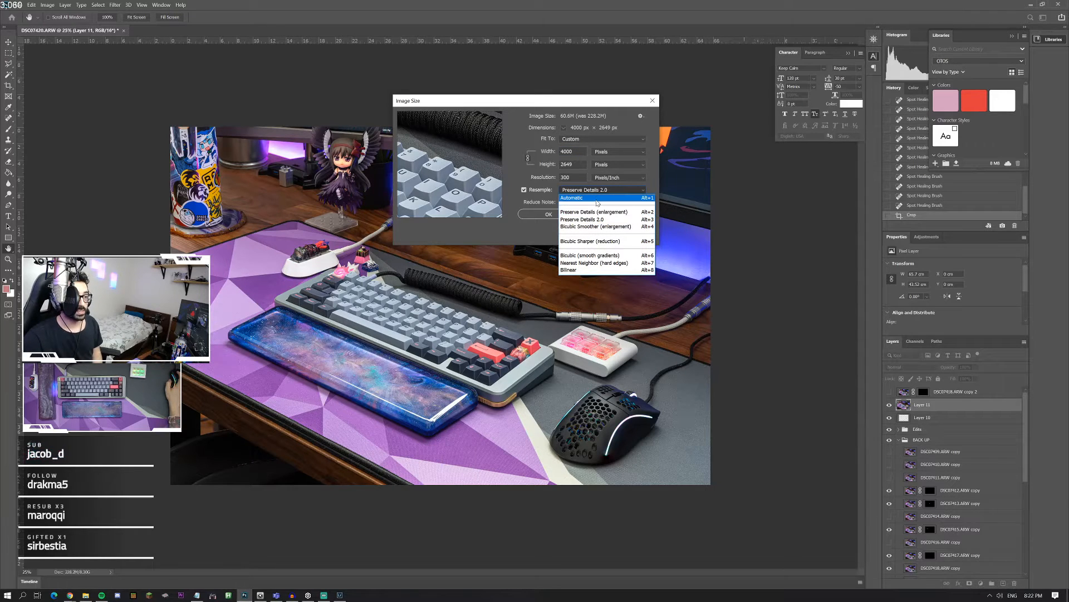
left_click(593, 199)
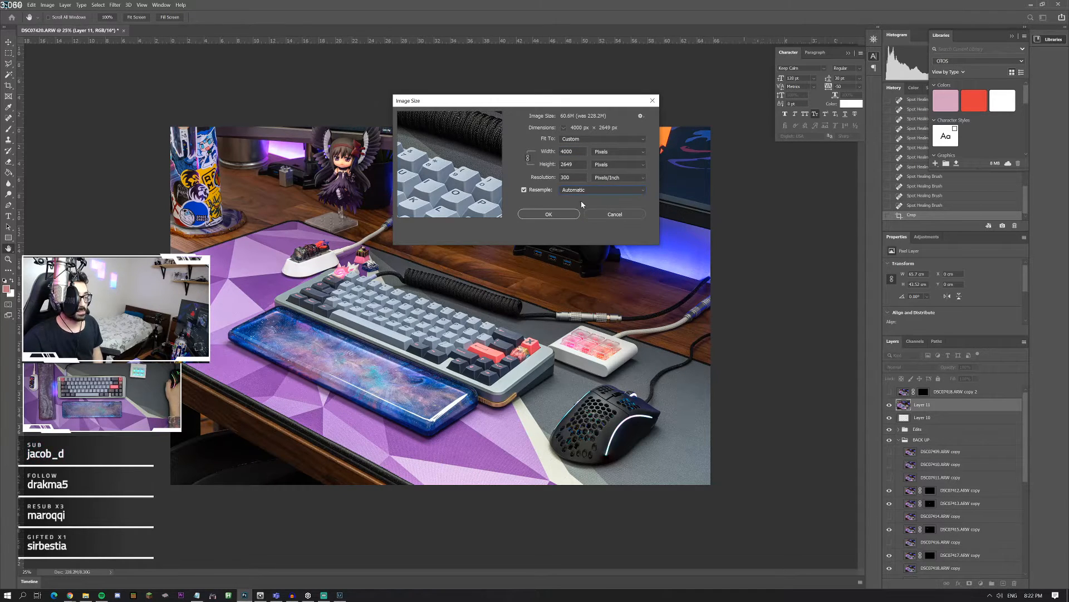
left_click(548, 214)
Step: Export the resized photo for the web as a maximum-quality JPEG at quality 100, saved as DSC07420 in the space65 folder
key("z")
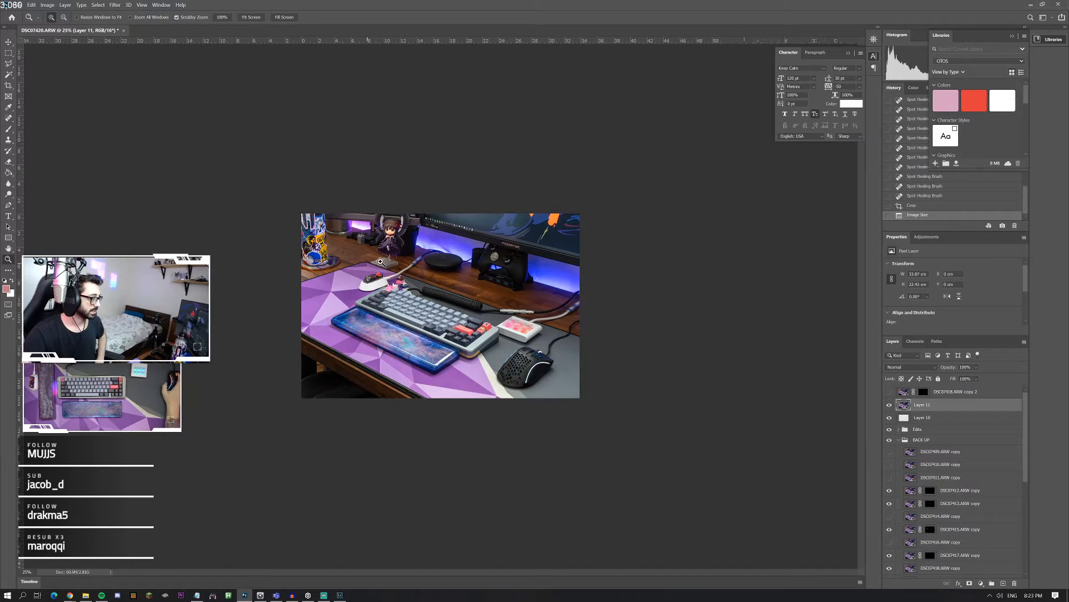
scroll(450, 338, "up", 7)
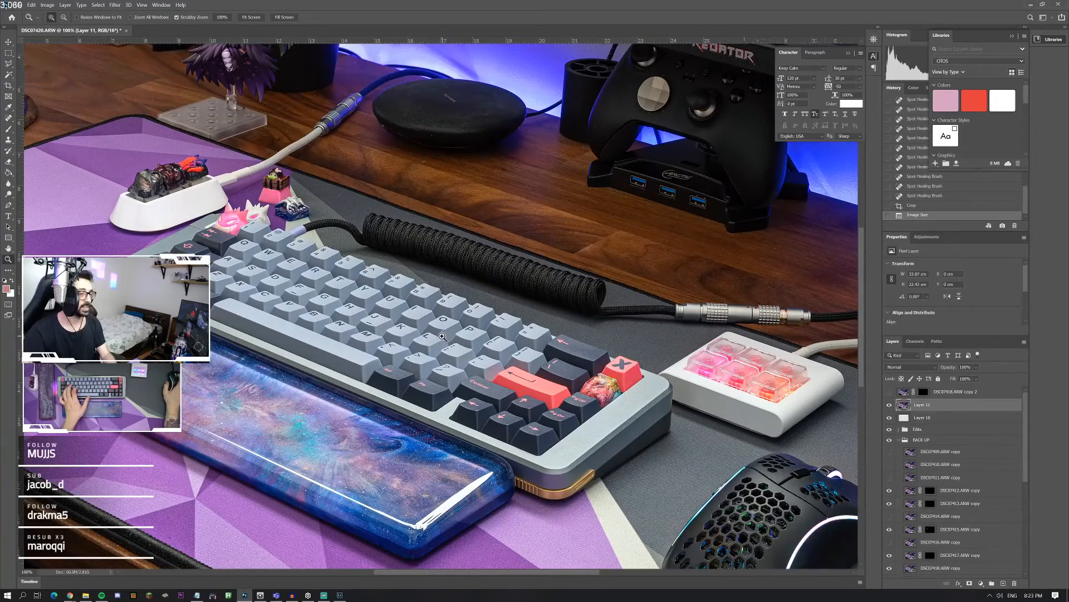
right_click(442, 337)
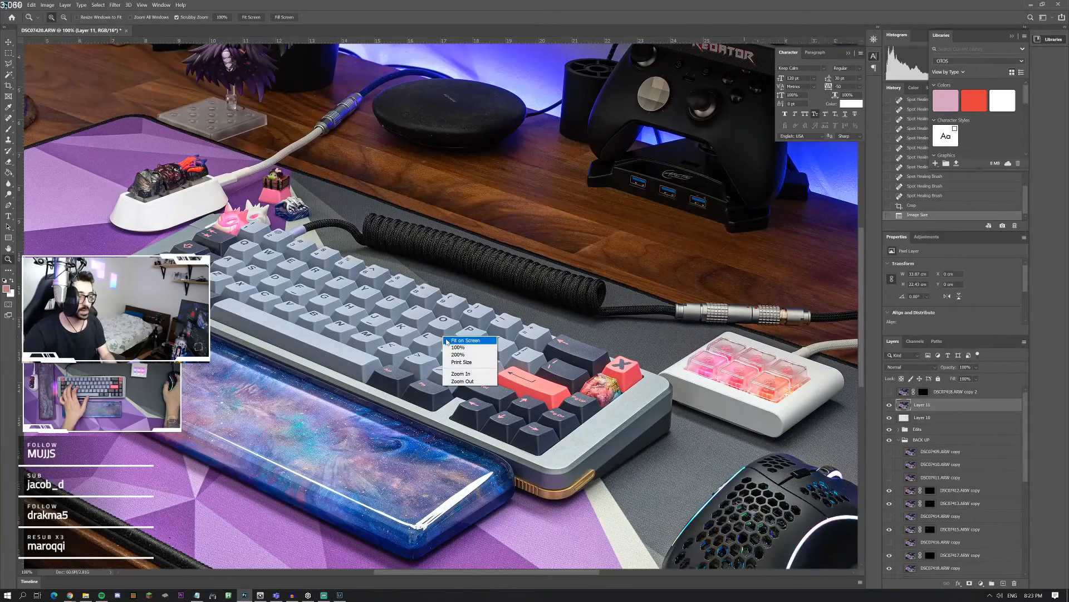
left_click(465, 340)
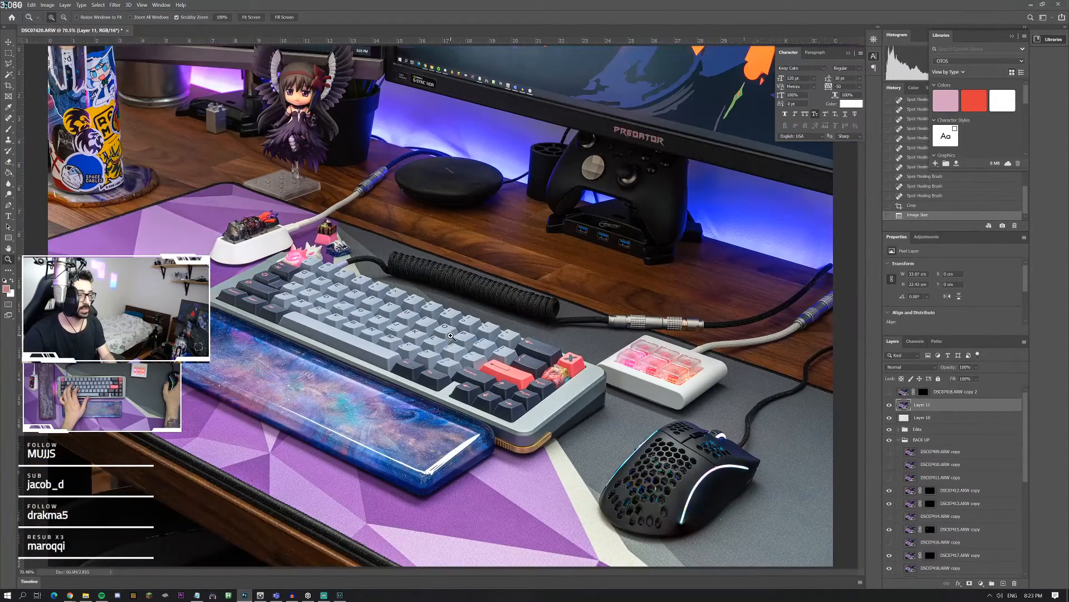
left_click(15, 5)
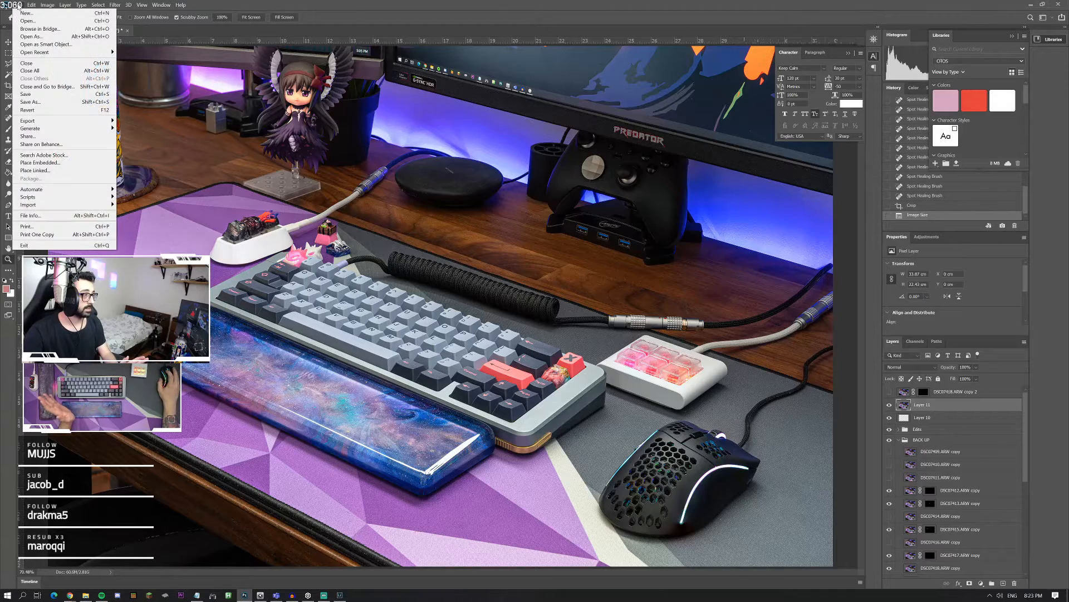
mouse_move(61, 120)
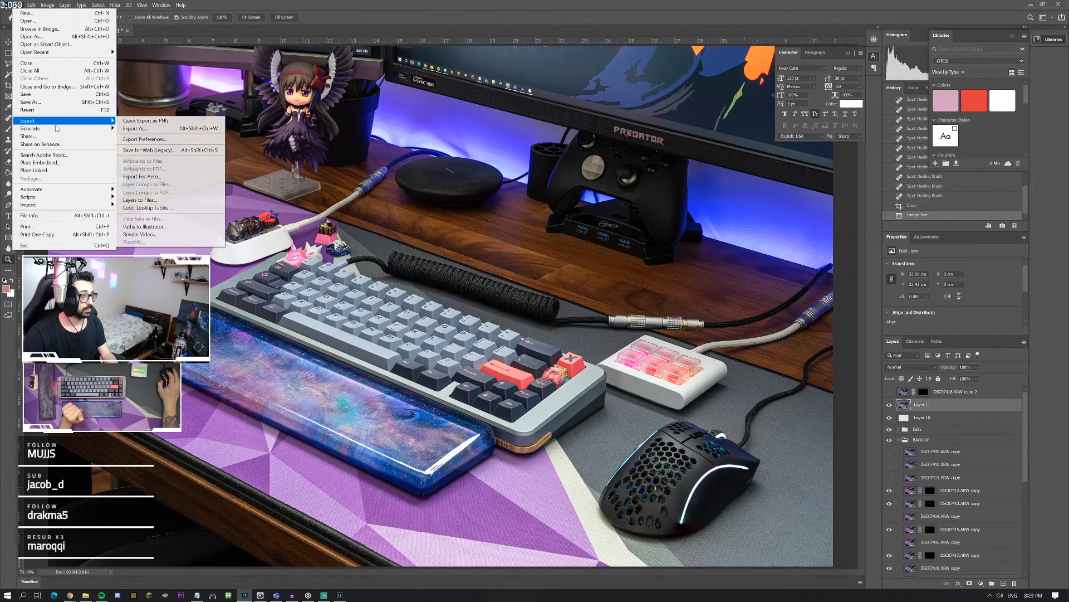
left_click(155, 150)
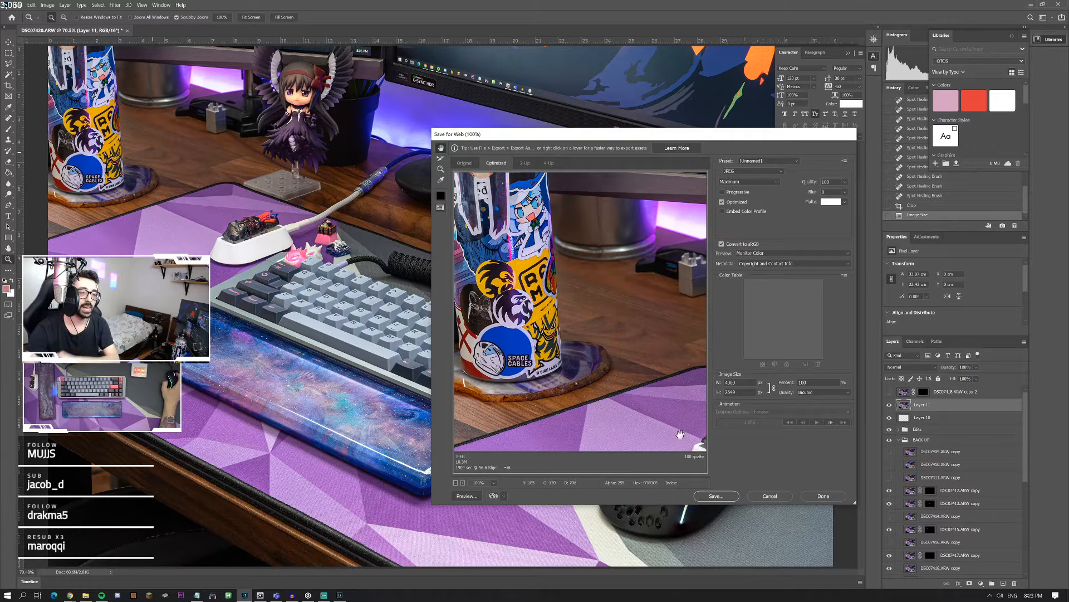
left_click(725, 497)
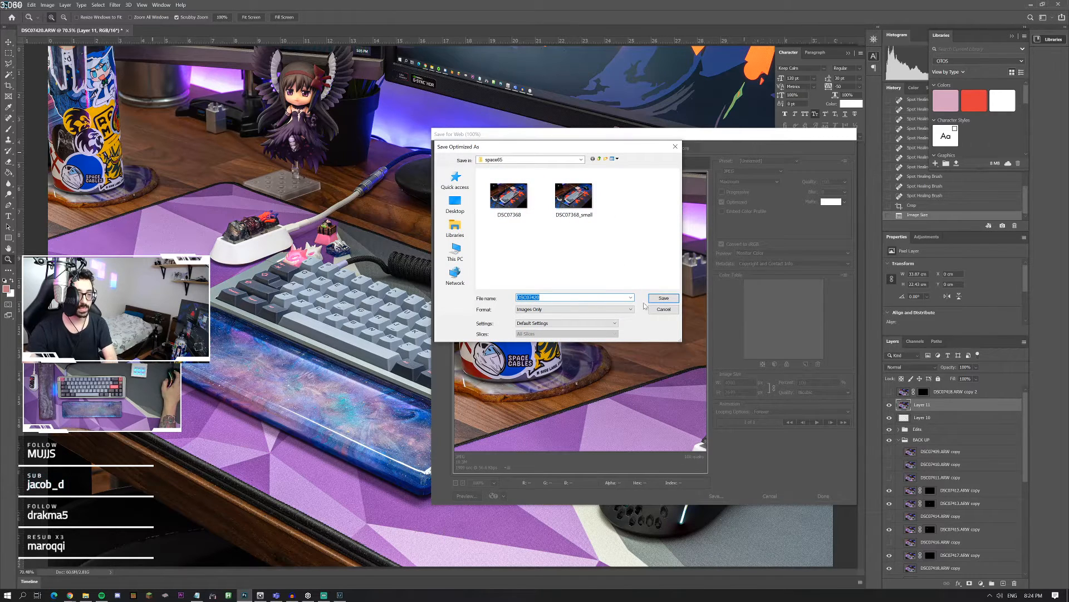
left_click(660, 299)
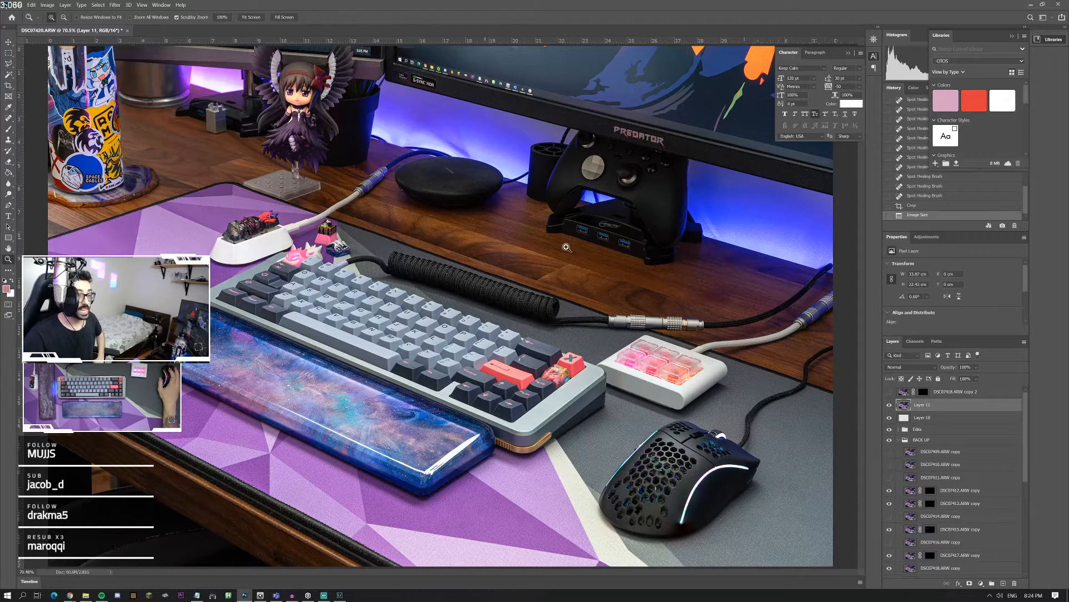
right_click(585, 247)
key("Escape")
right_click(512, 275)
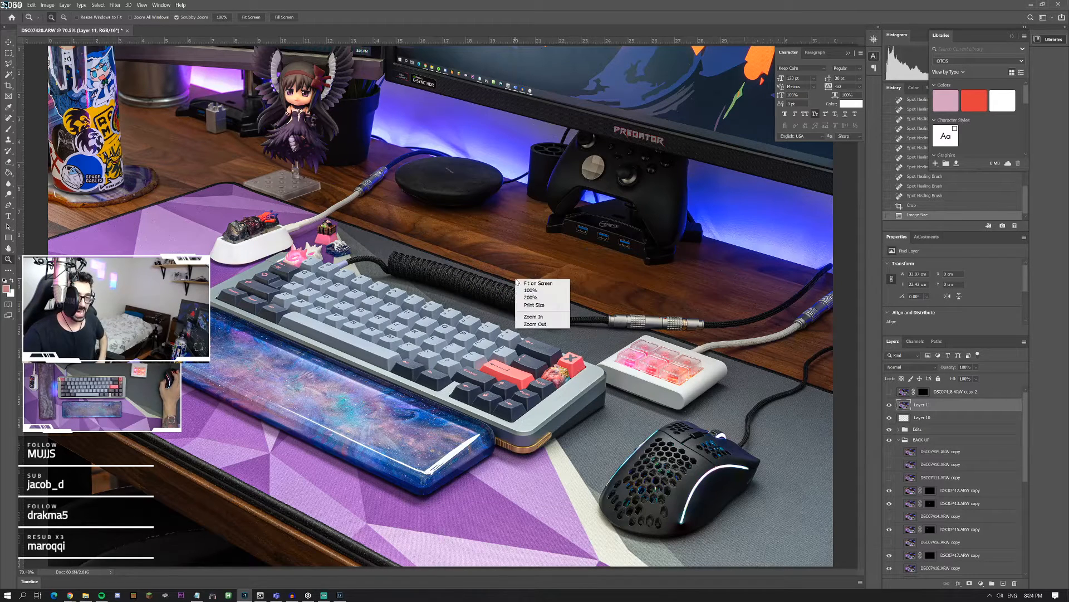
left_click(534, 283)
scroll(929, 507, "down", 5)
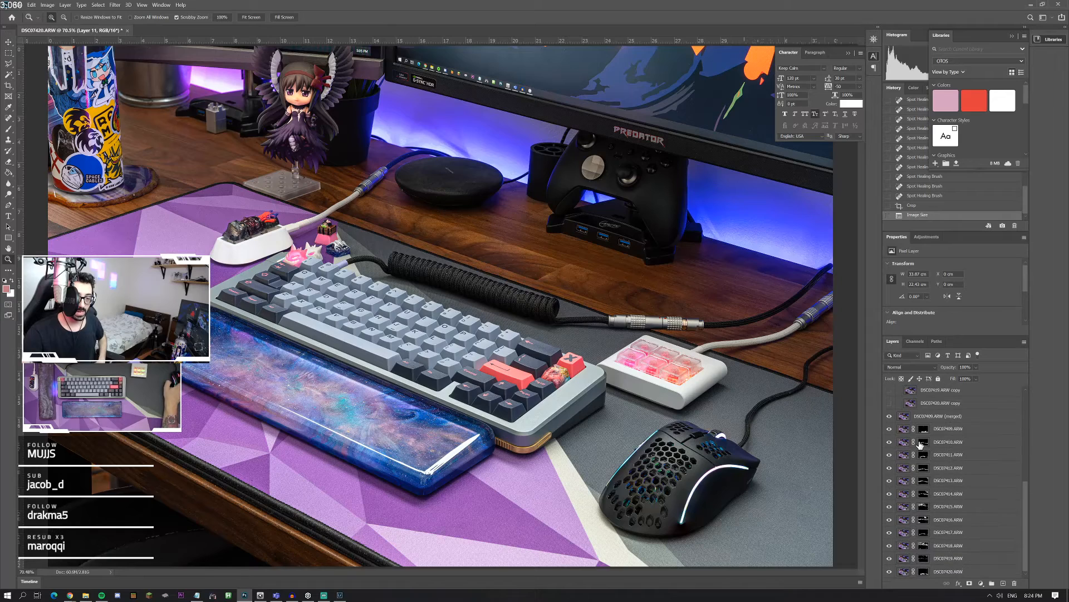
scroll(922, 443, "up", 5)
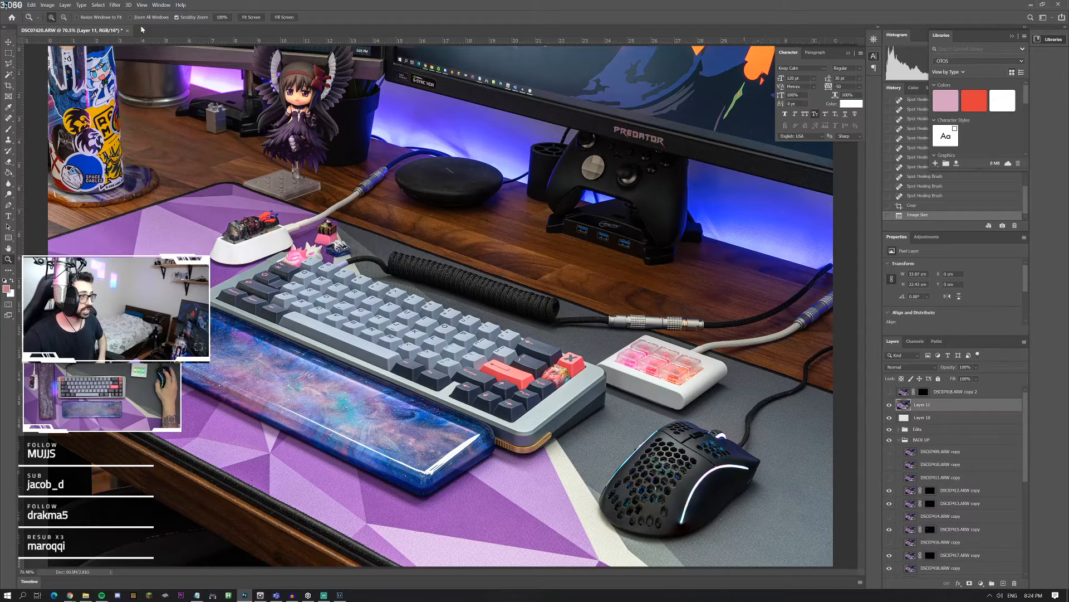
Step: Close the DSC07420.ARW document
left_click(127, 30)
left_click(586, 234)
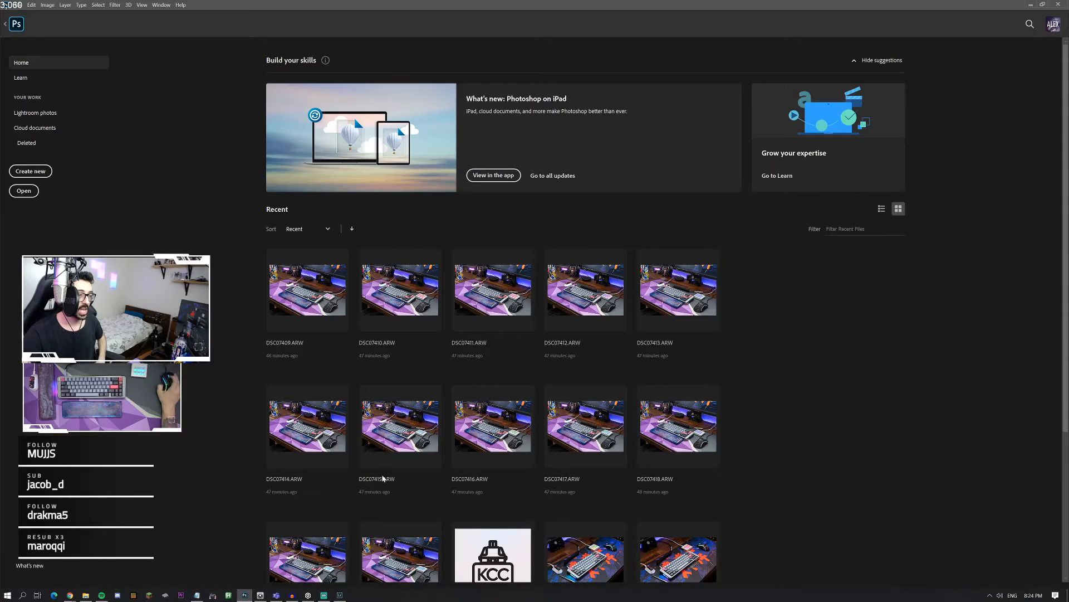
Step: Switch to Lightroom Classic and view the previous photo in the series, DSC07410.ARW, as a whole
left_click(341, 595)
right_click(535, 339)
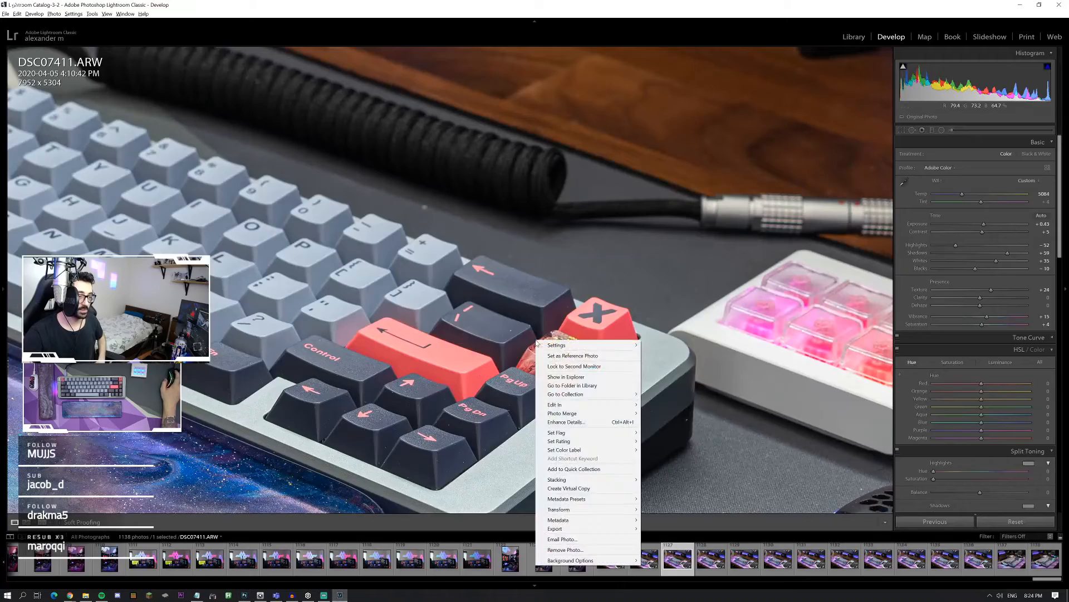
left_click(515, 322)
key("Left")
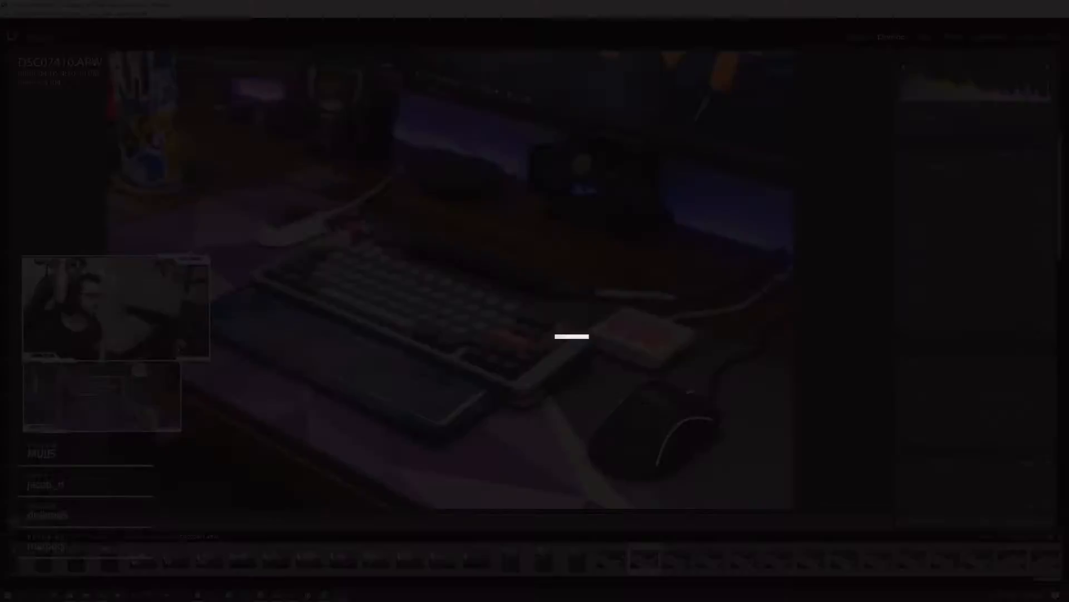
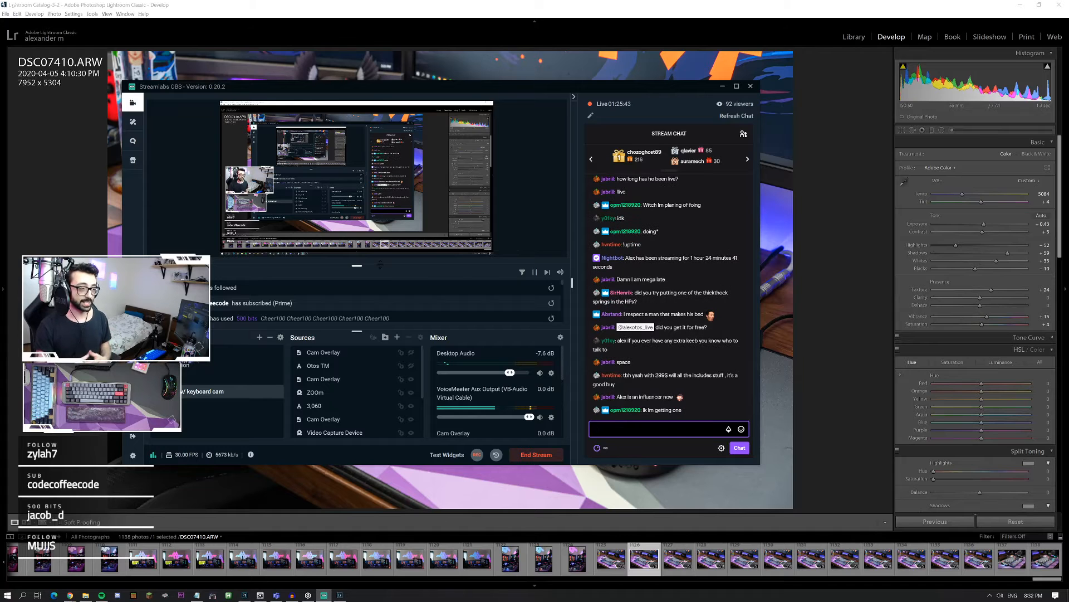
Step: Move the streaming window off the photo and look through the portrait-orientation desk-setup shots, including DSC07407.ARW and DSC07406.ARW
left_click_drag(475, 89, 0, 89)
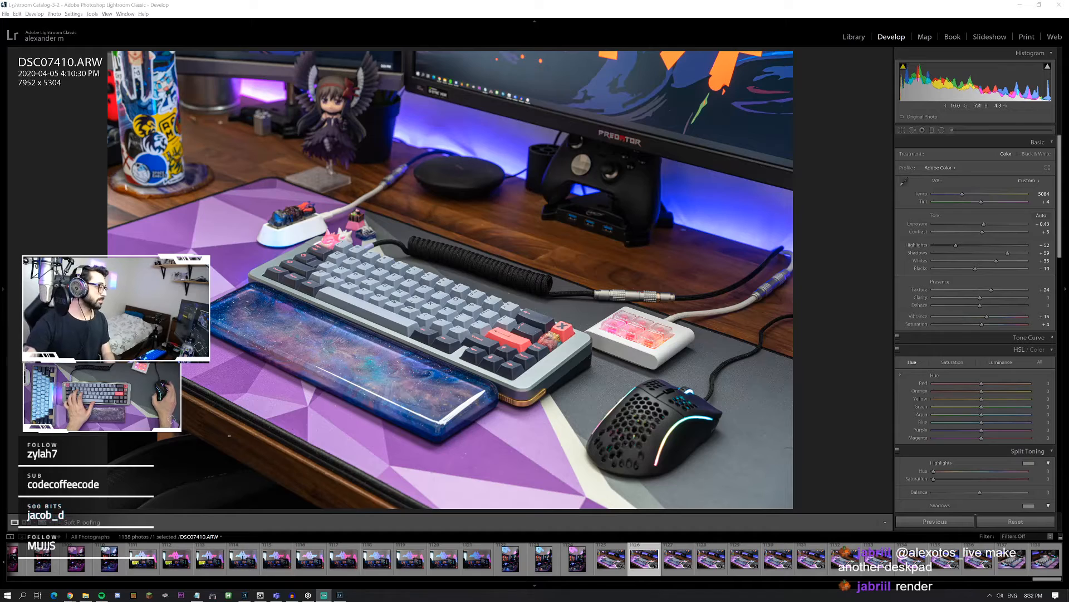
left_click(481, 301)
left_click(464, 366)
left_click(511, 559)
key("Right")
key("Right")
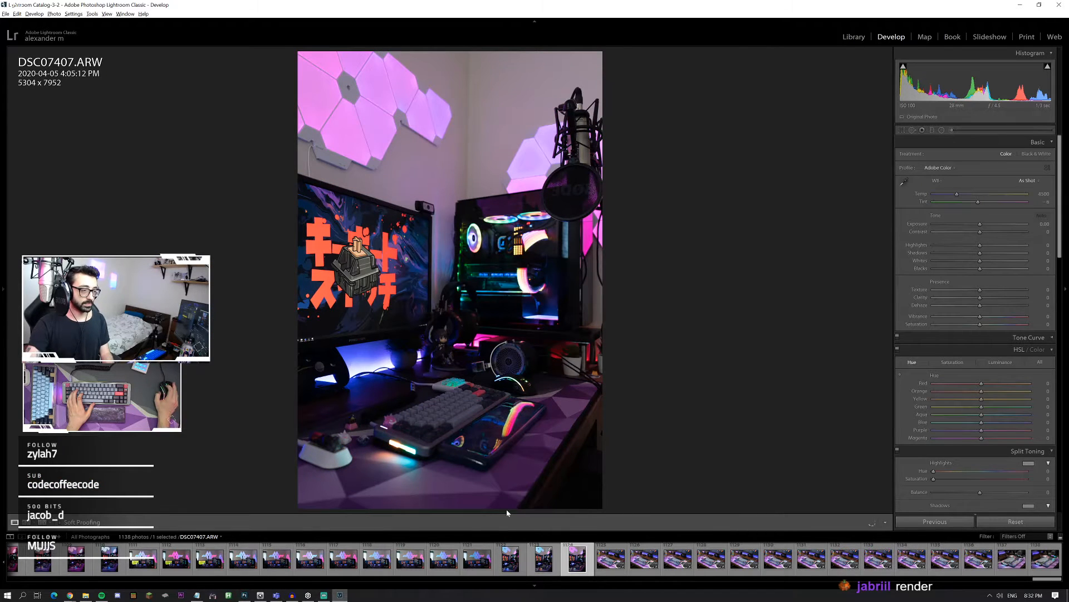
left_click(547, 557)
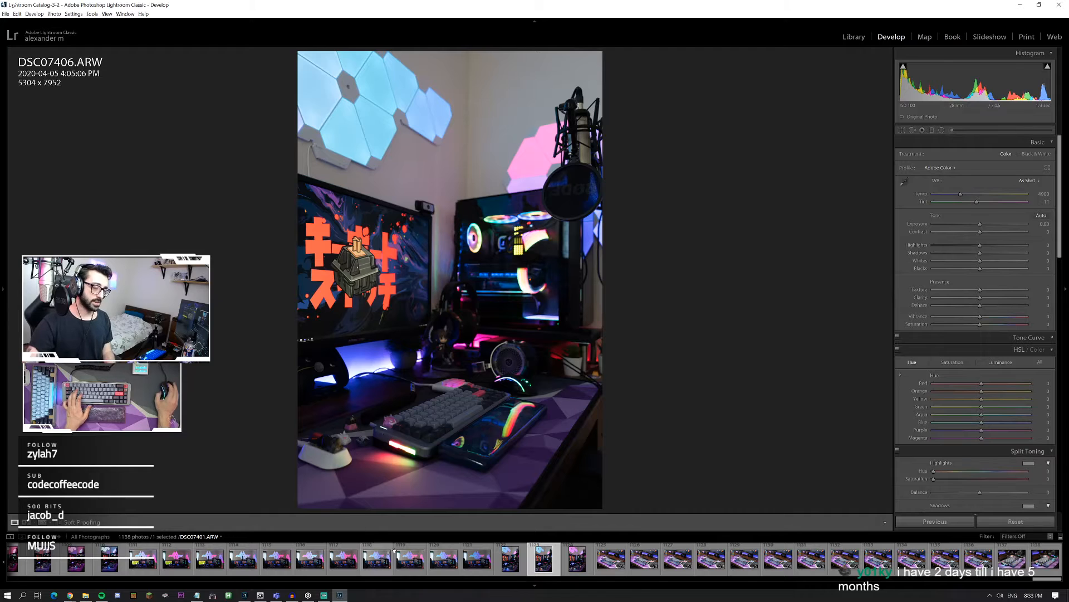
Step: Compare the wide desk-setup shots DSC07400.ARW to DSC07404.ARW and select DSC07404.ARW for editing
left_click(440, 559)
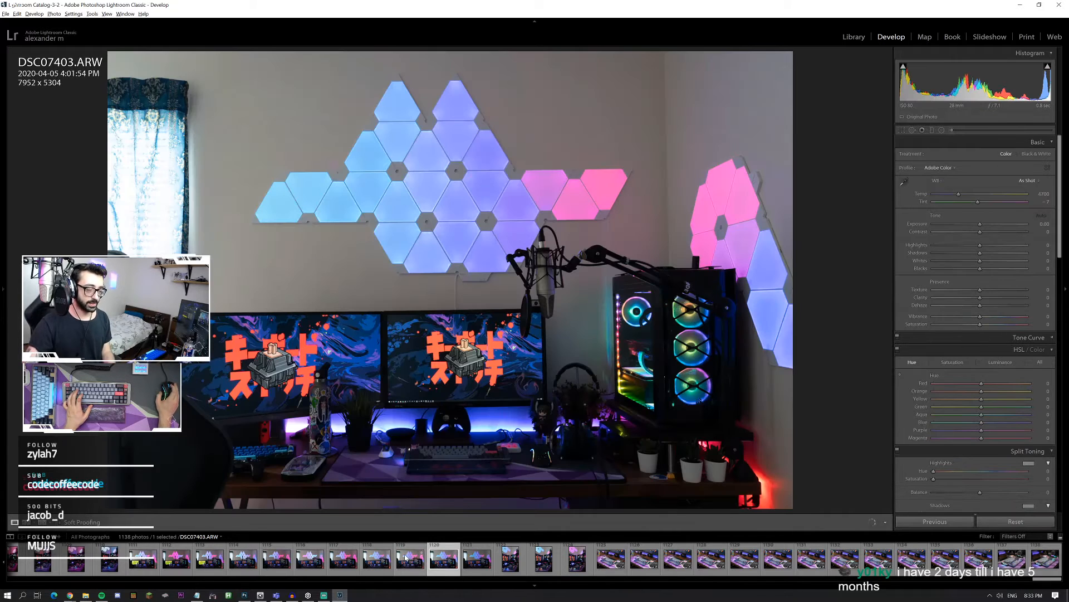
left_click(344, 560)
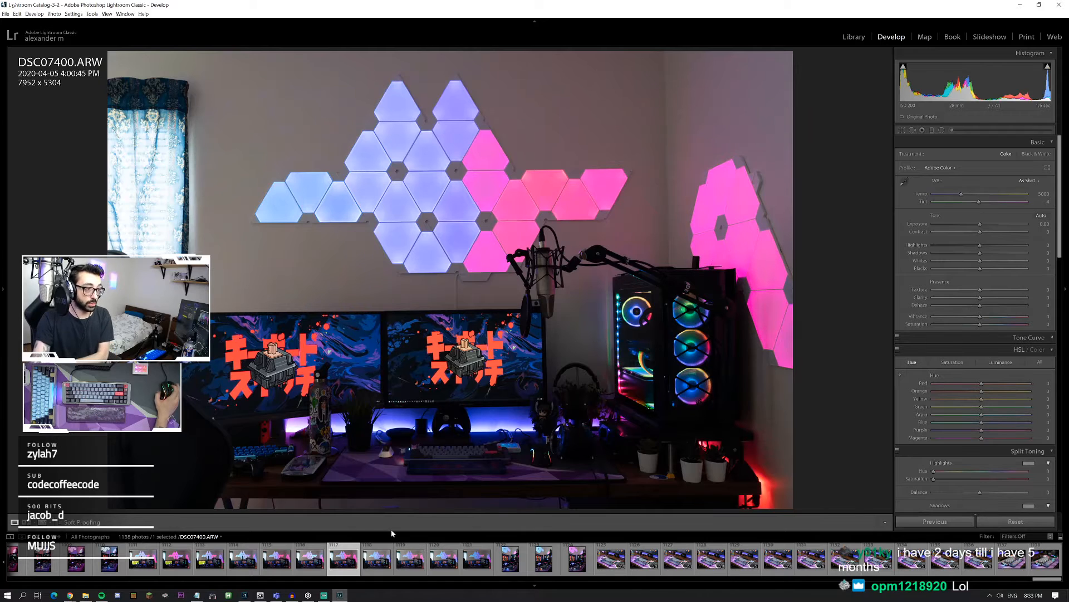
left_click(410, 564)
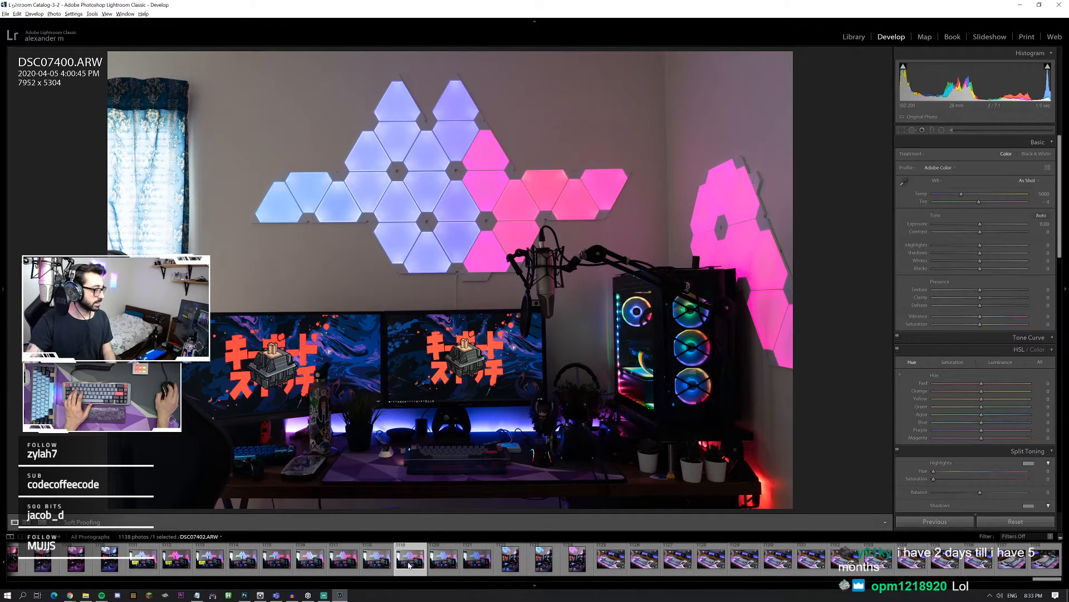
left_click(449, 561)
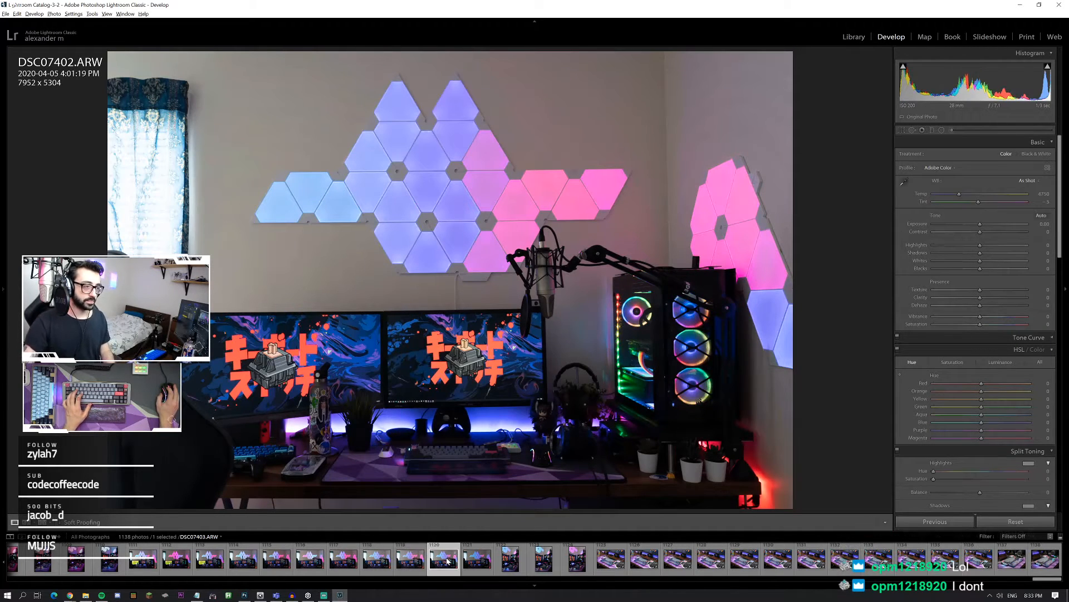
left_click(488, 565)
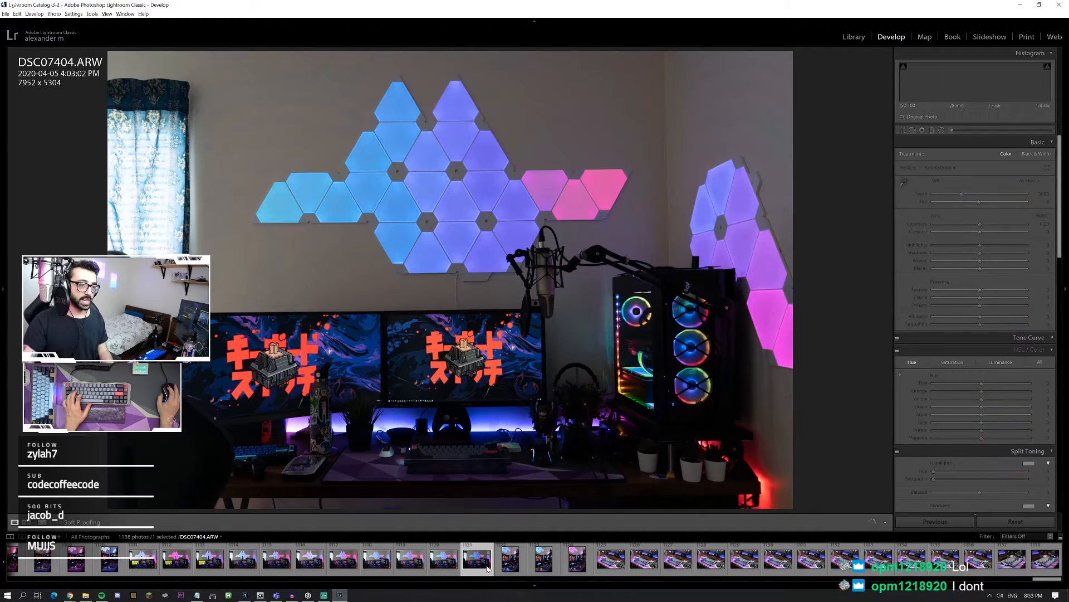
left_click(452, 568)
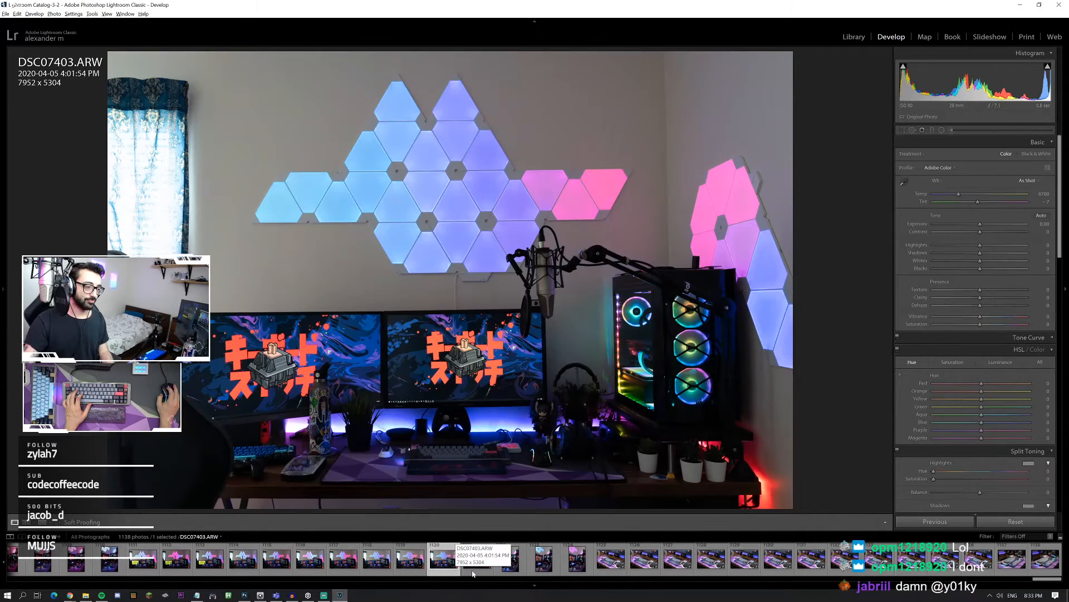
left_click(472, 573)
left_click(471, 572)
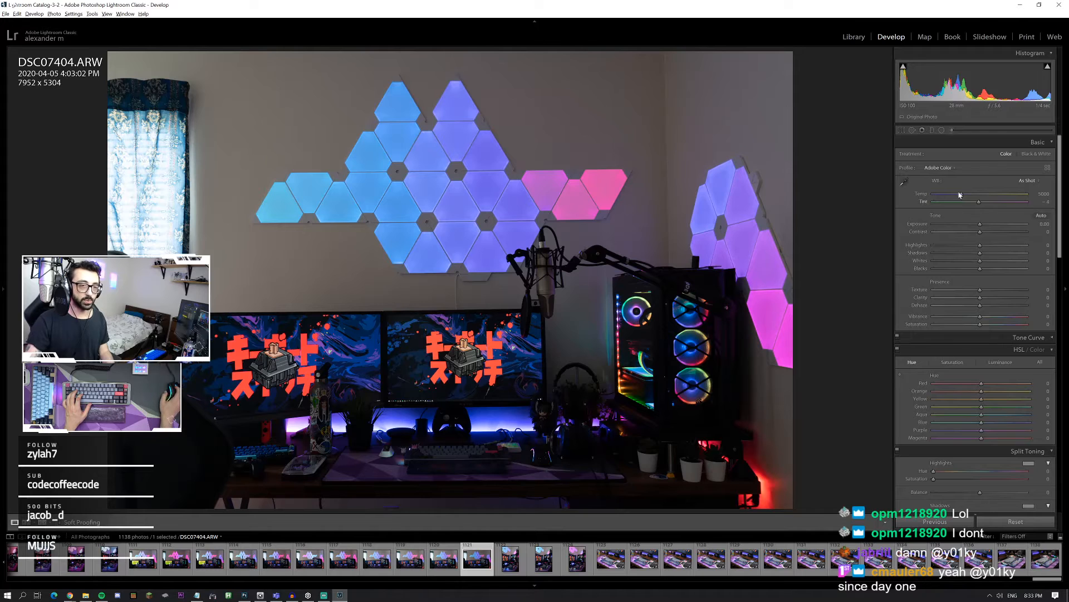
Step: Apply automatic tone to DSC07404.ARW and refine it with exposure +0.66, shadows +80 and vibrance +25
left_click(1039, 216)
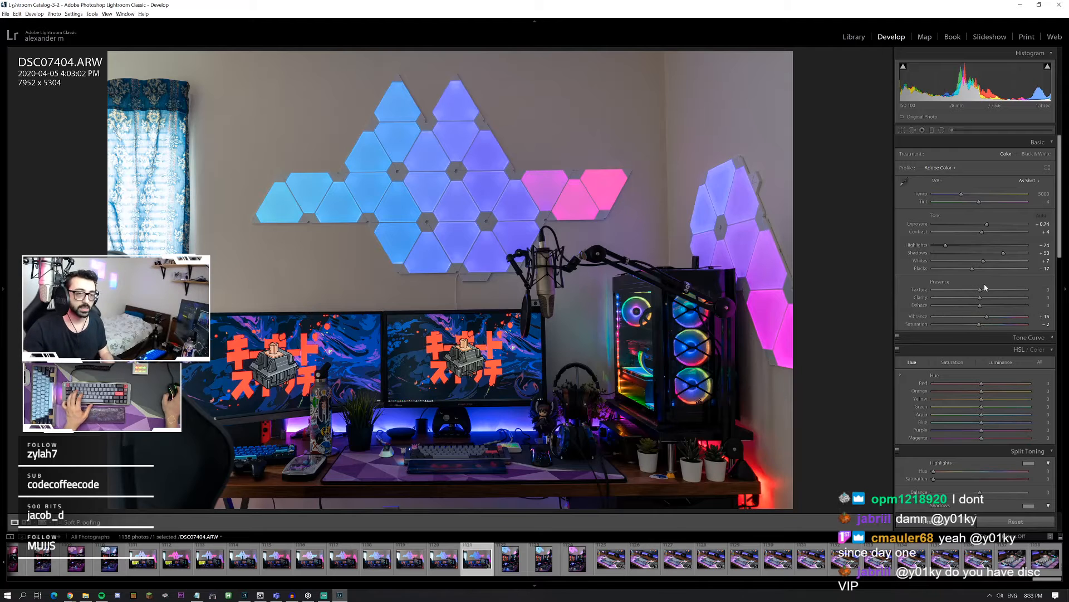
left_click_drag(1004, 254, 1027, 253)
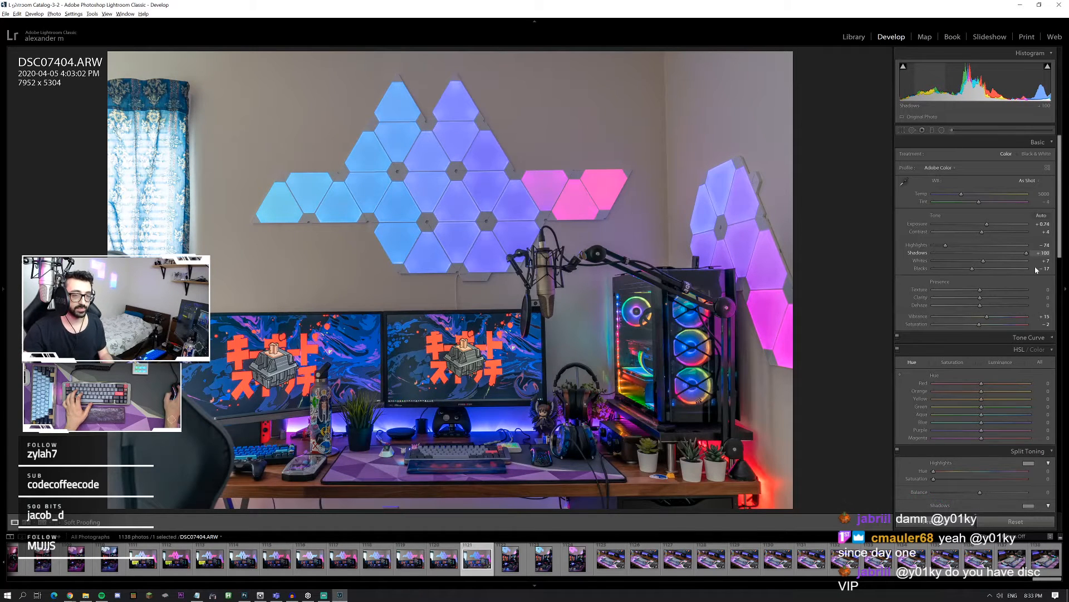
left_click_drag(1025, 259, 945, 247)
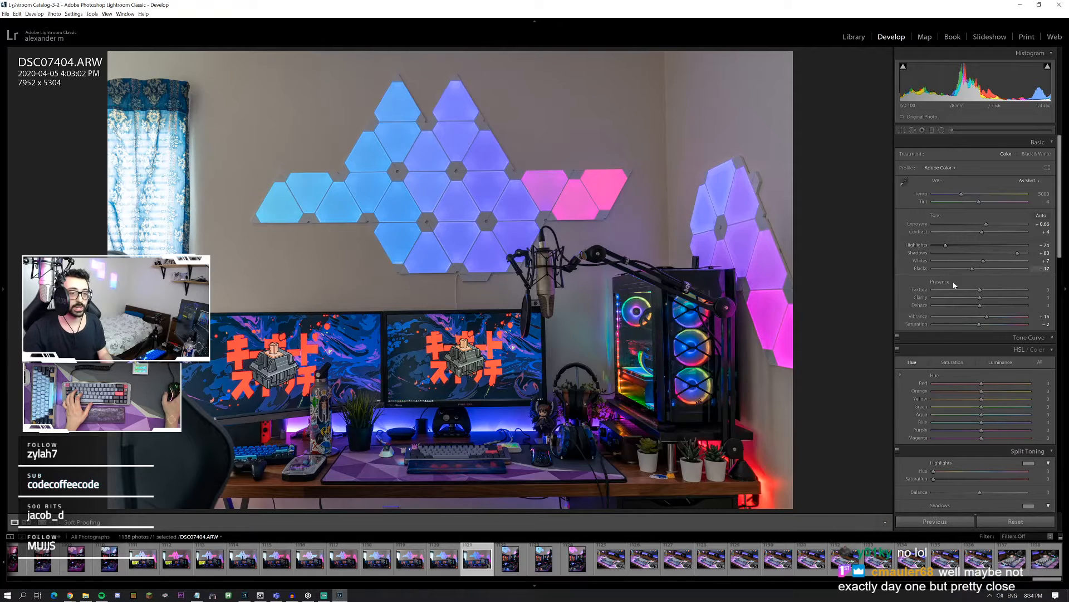
left_click_drag(988, 317, 993, 317)
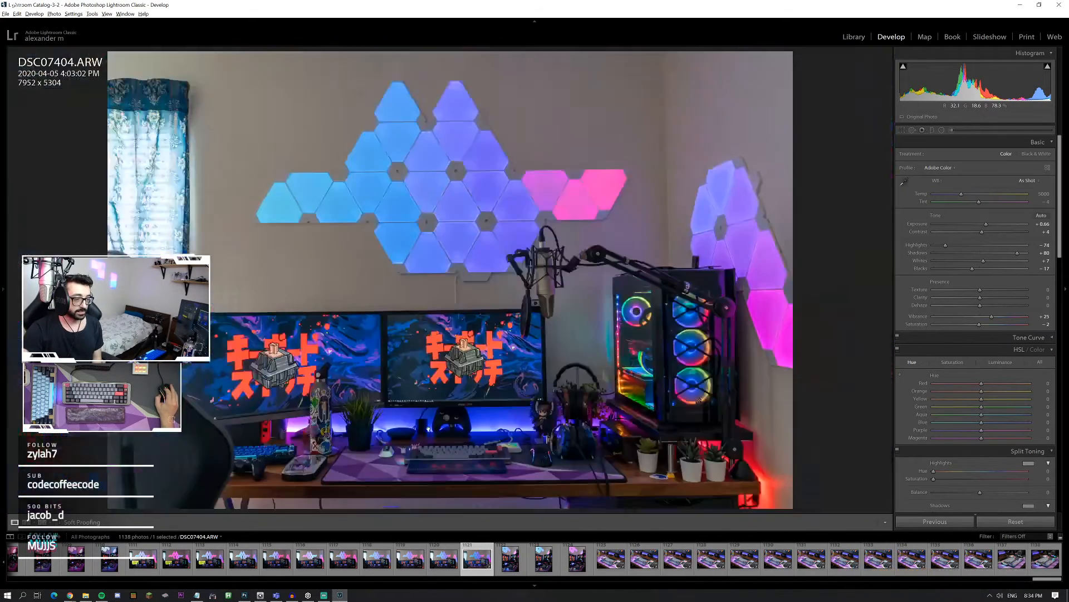
Step: Examine the monitor and wall light panels up close in DSC07404.ARW, and compare the light panels with those in DSC07397.ARW
left_click(487, 418)
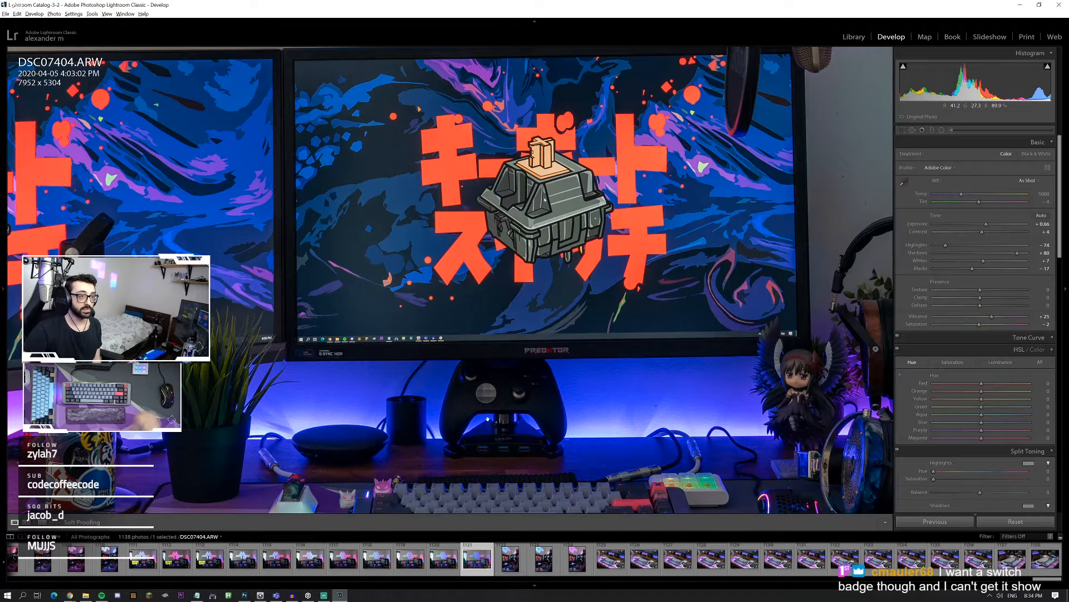
left_click(663, 111)
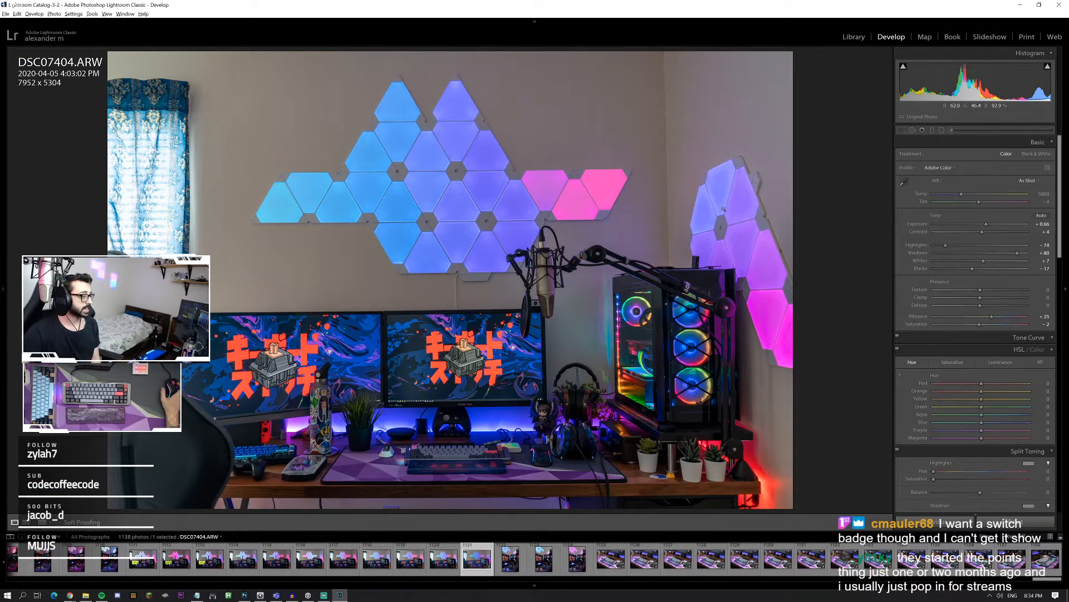
left_click(444, 171)
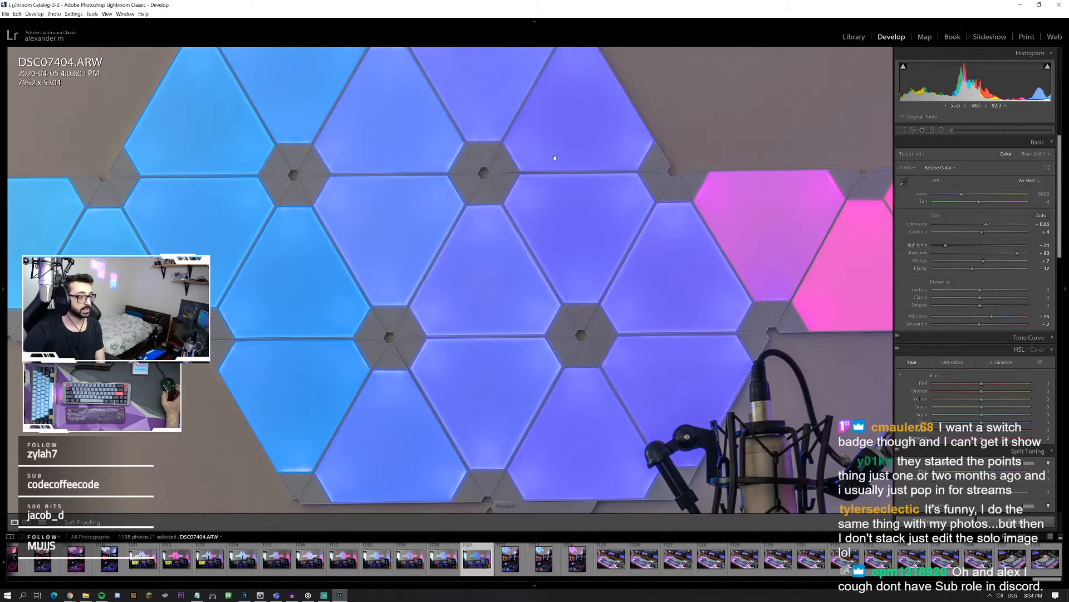
left_click(577, 186)
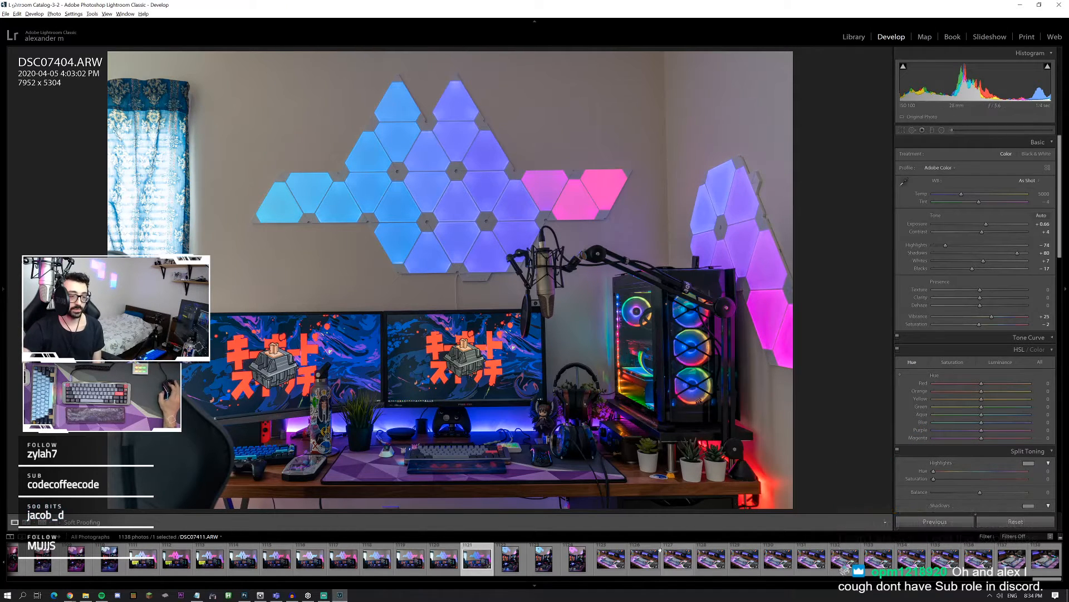
left_click(238, 561)
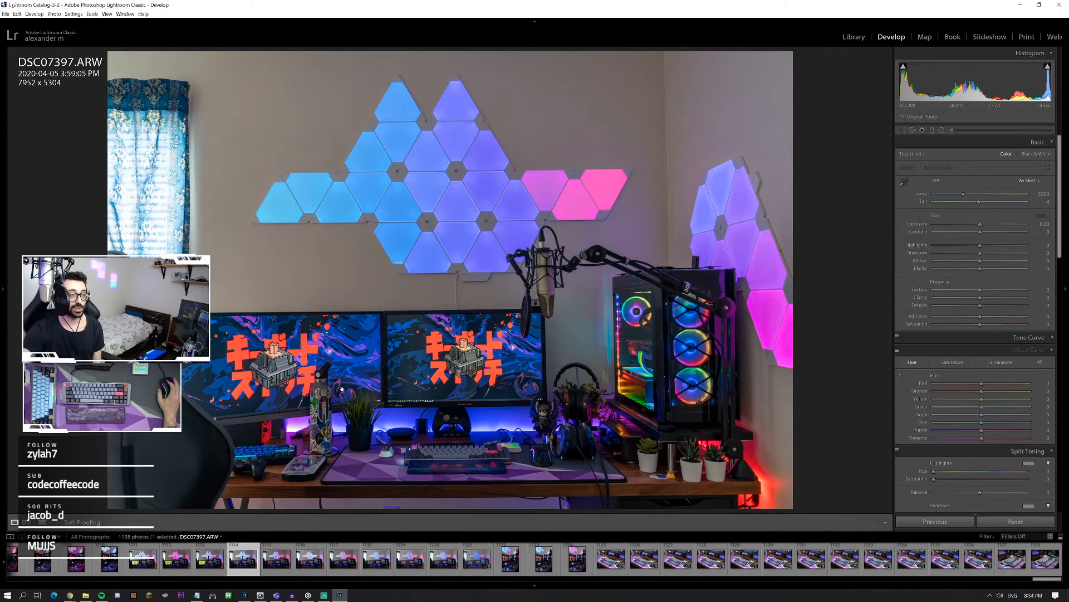
left_click(431, 202)
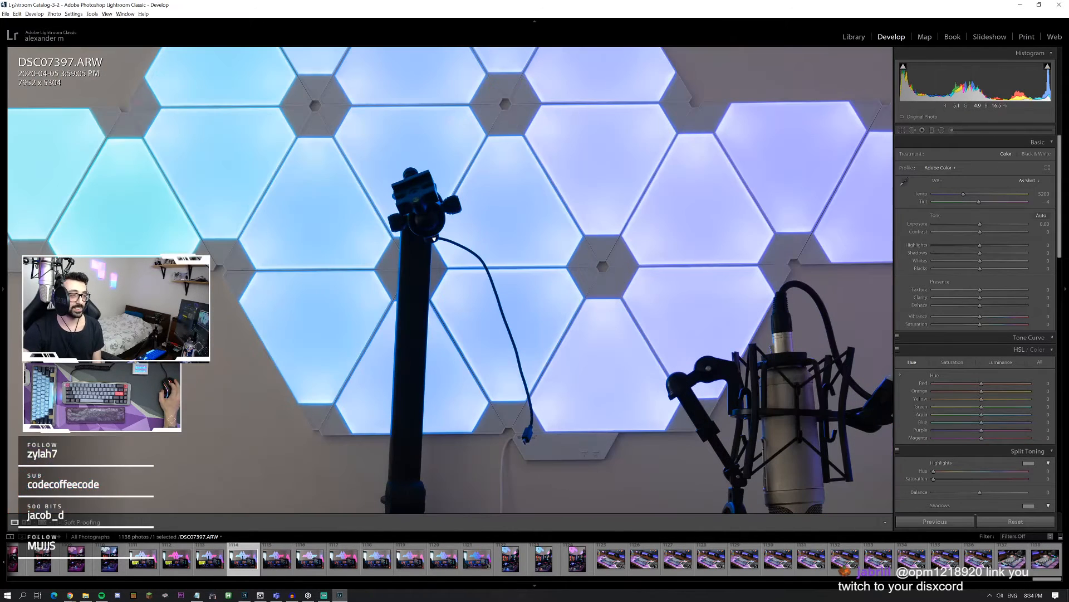
left_click(431, 203)
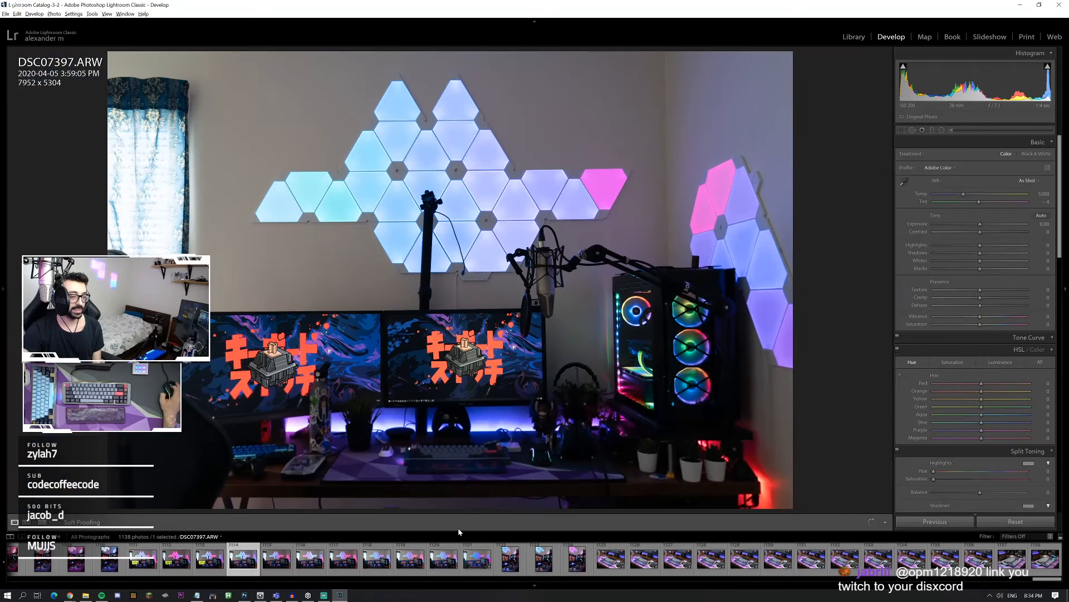
Step: Return to DSC07404.ARW and set its exposure to +1.17 and highlights to -59
left_click(477, 561)
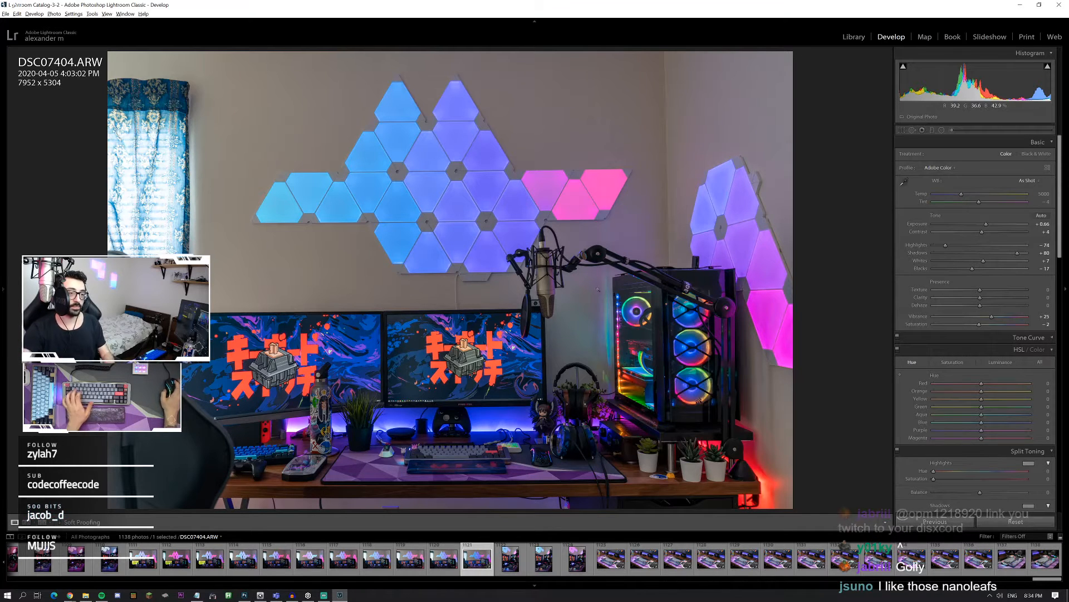
left_click_drag(986, 224, 953, 245)
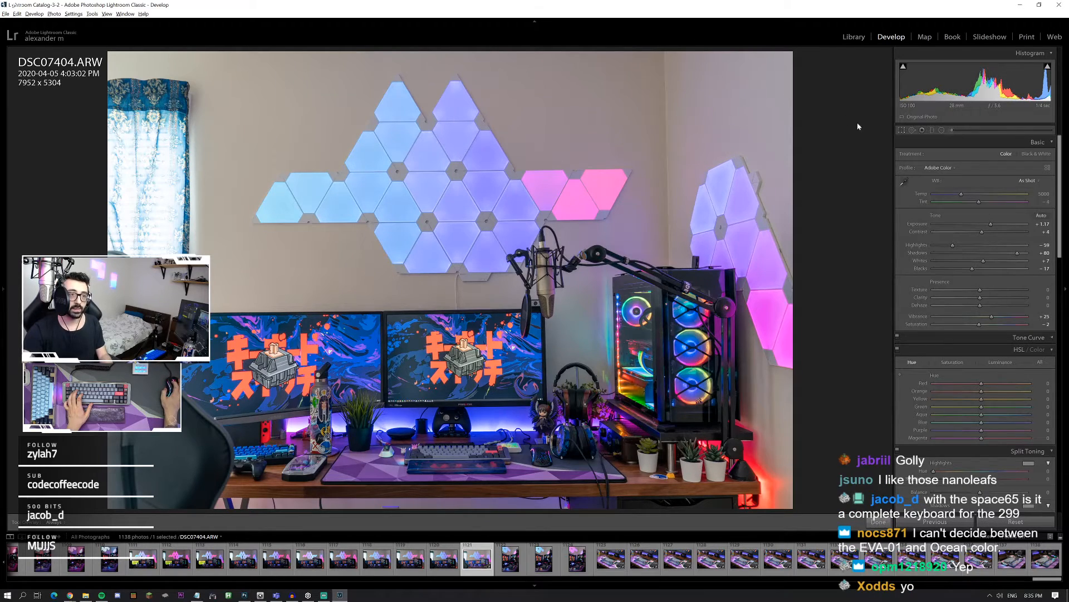
Step: Straighten the photo by rotating the crop about 0.78 degrees, and apply the Auto Upright perspective correction
key("r")
left_click_drag(851, 75, 860, 79)
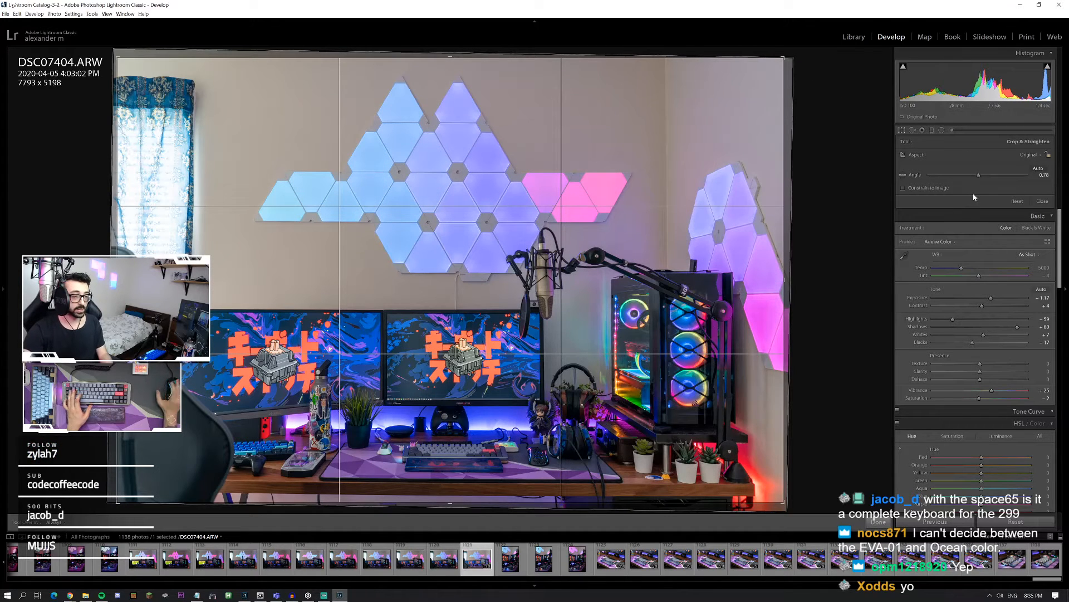
key("Return")
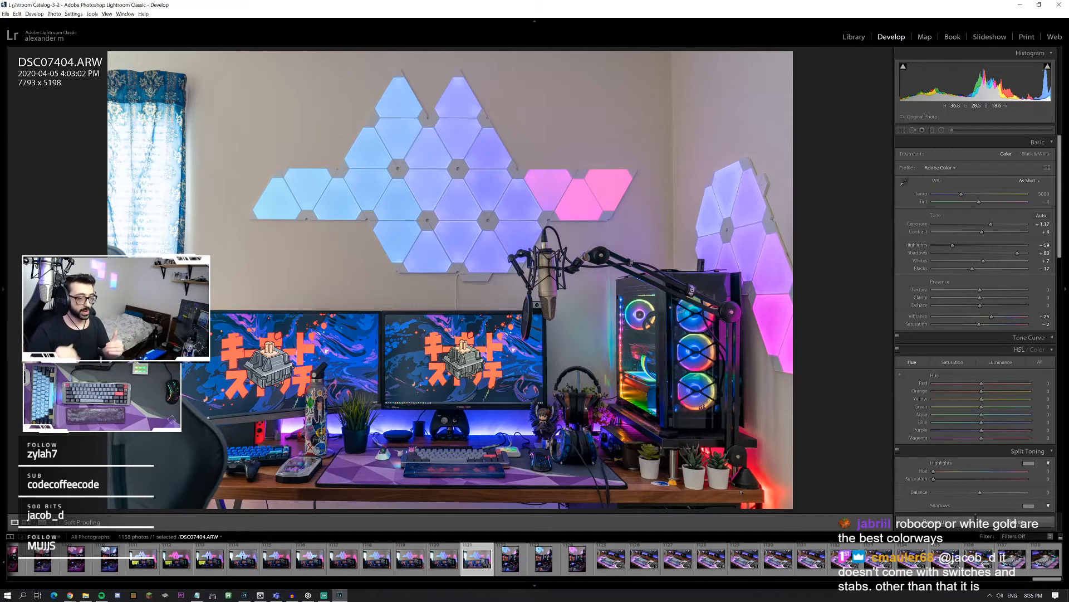
scroll(925, 405, "down", 10)
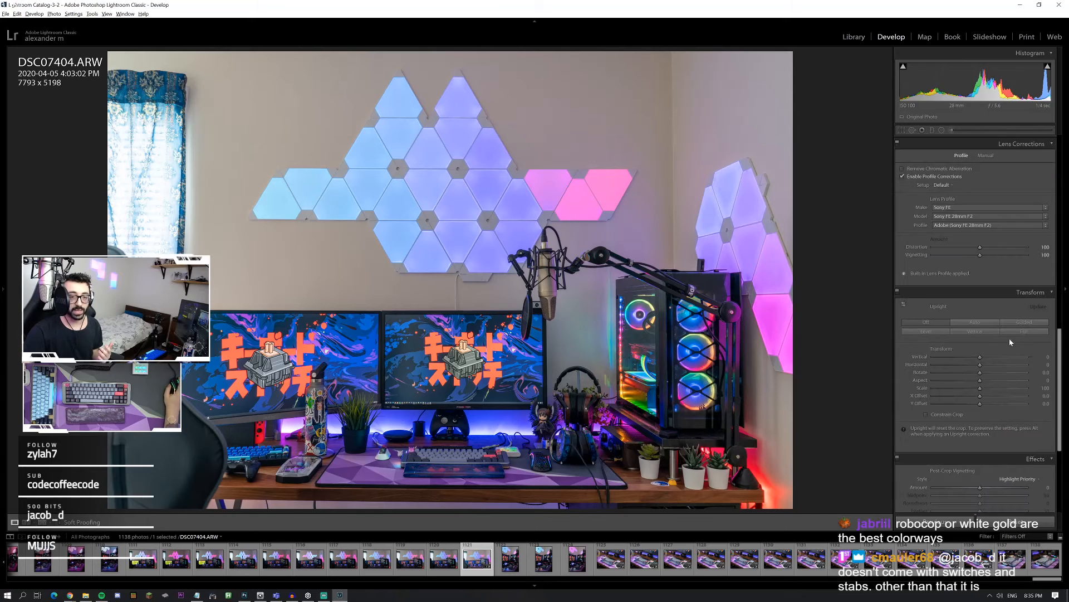
left_click(983, 323)
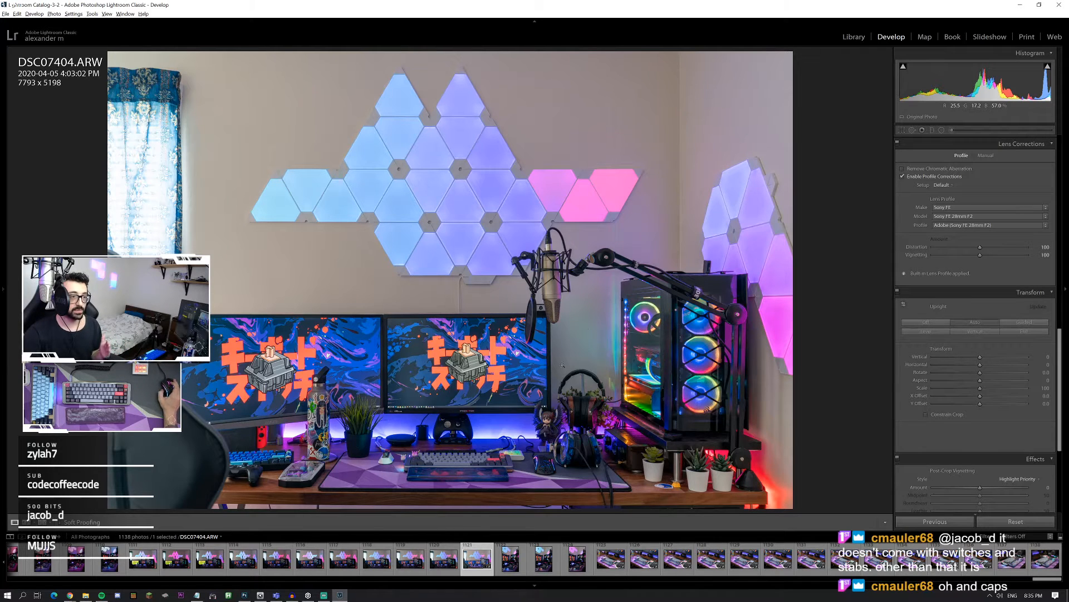
Step: Set the white balance to temperature 5054 and tint +16, and set dehaze to +22
scroll(919, 332, "up", 10)
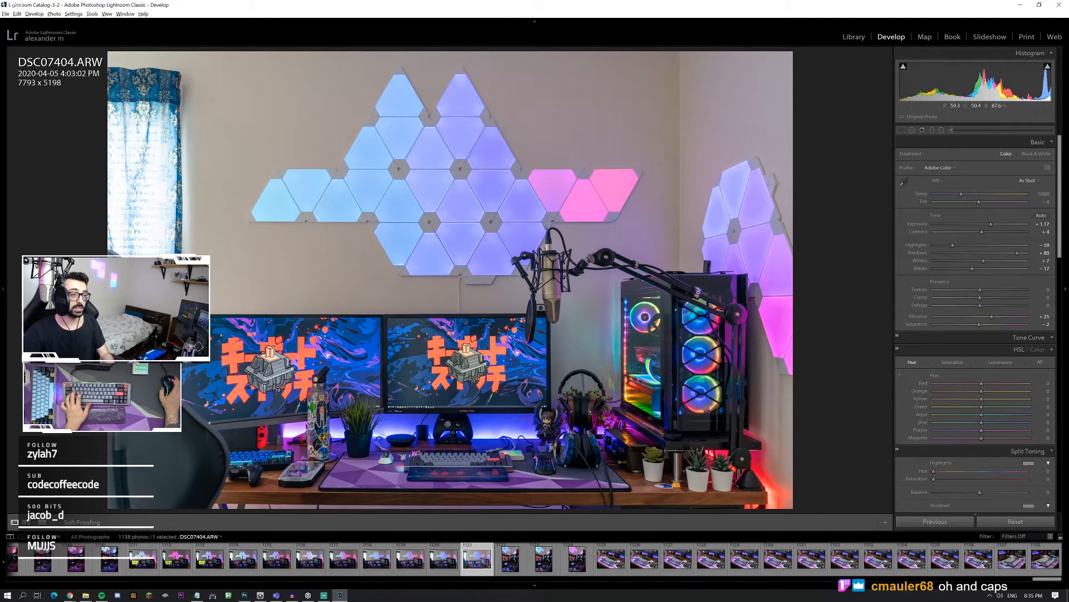
left_click(640, 110)
left_click(538, 198)
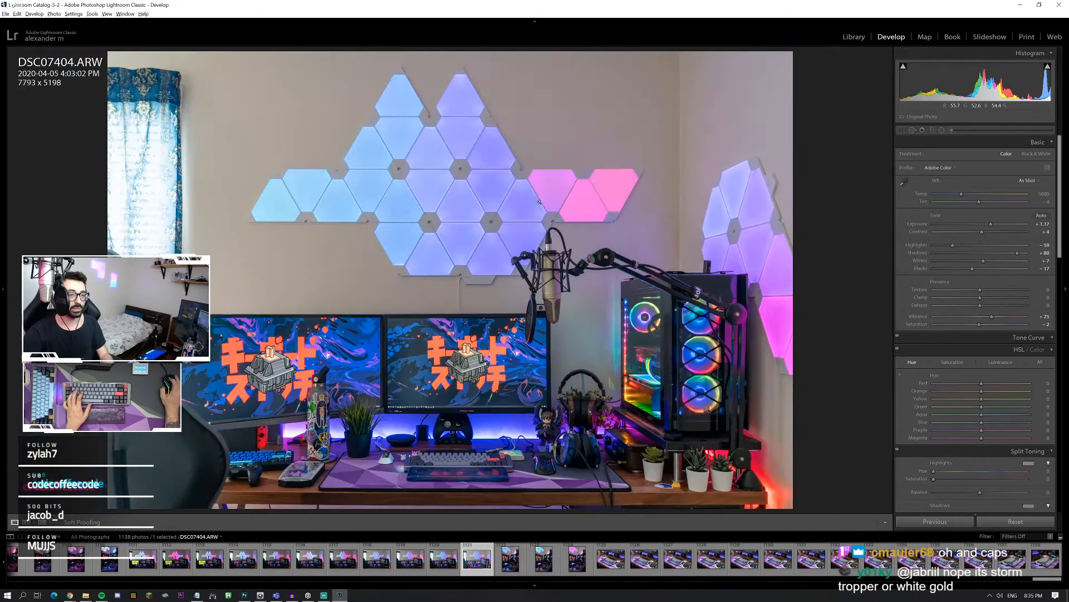
left_click_drag(962, 194, 984, 205)
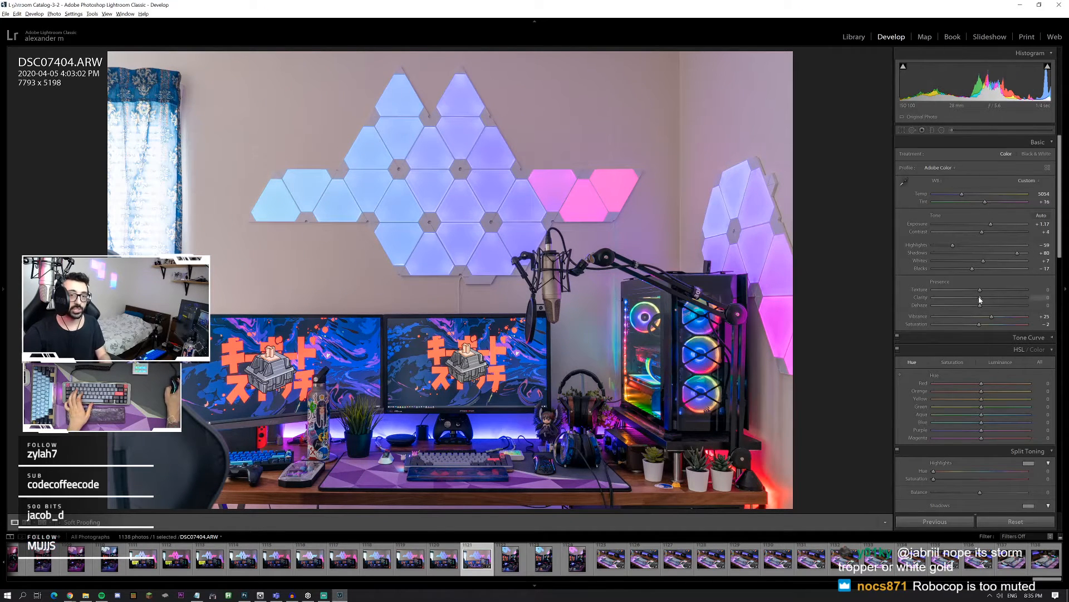
left_click_drag(986, 308, 991, 306)
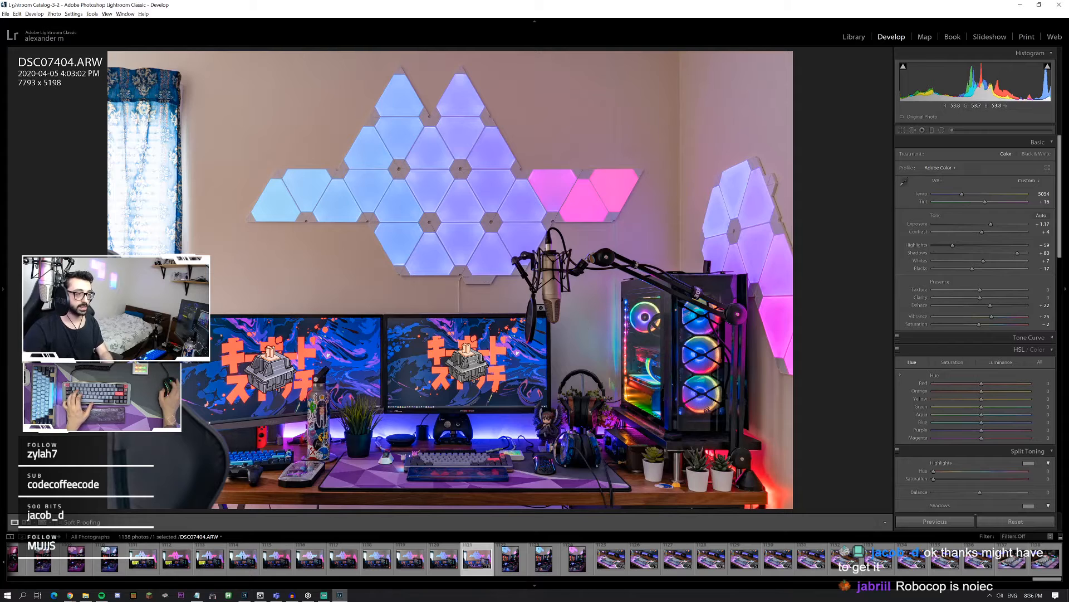
Step: Reset the photo's tint to 0 and fine-tune it to -6
left_click(1043, 202)
type("0")
key("Return")
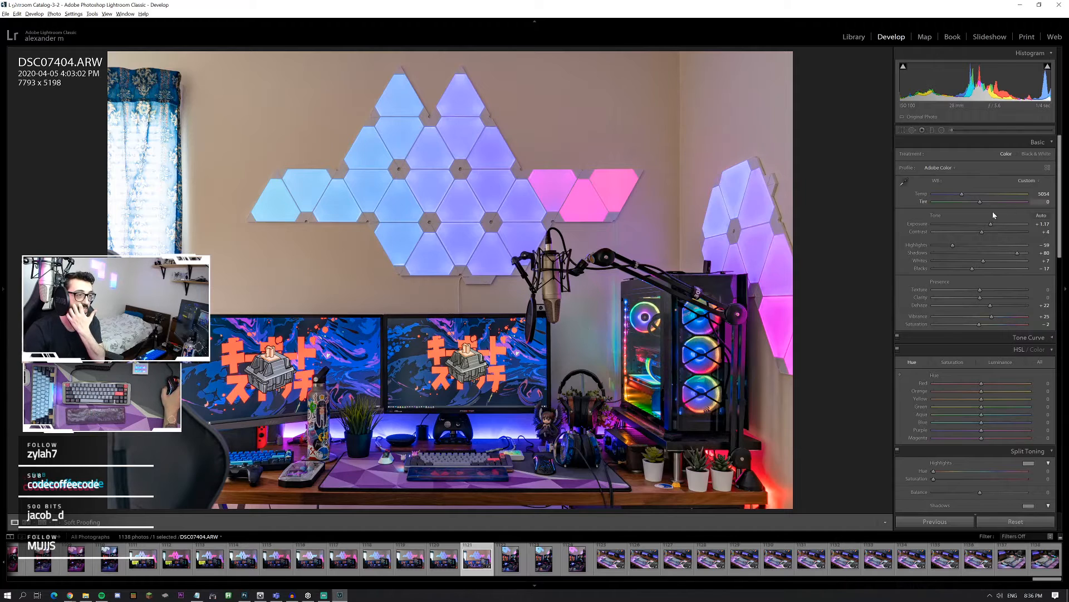
left_click_drag(981, 201, 979, 204)
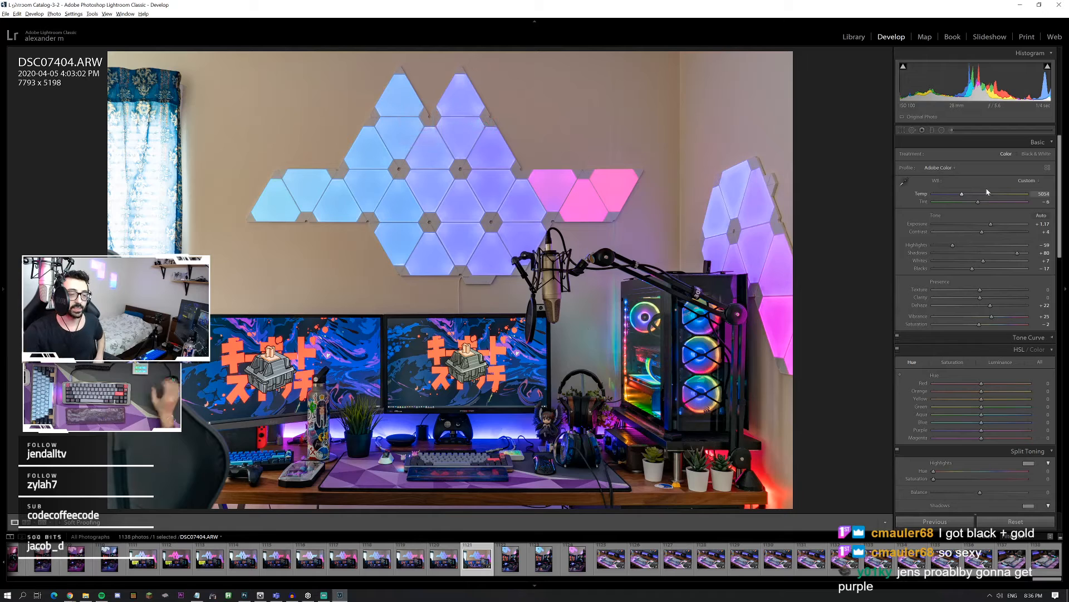
Step: Try the photo's saturation at +100 and bring it back to +1
left_click(986, 325)
left_click_drag(986, 325, 1027, 325)
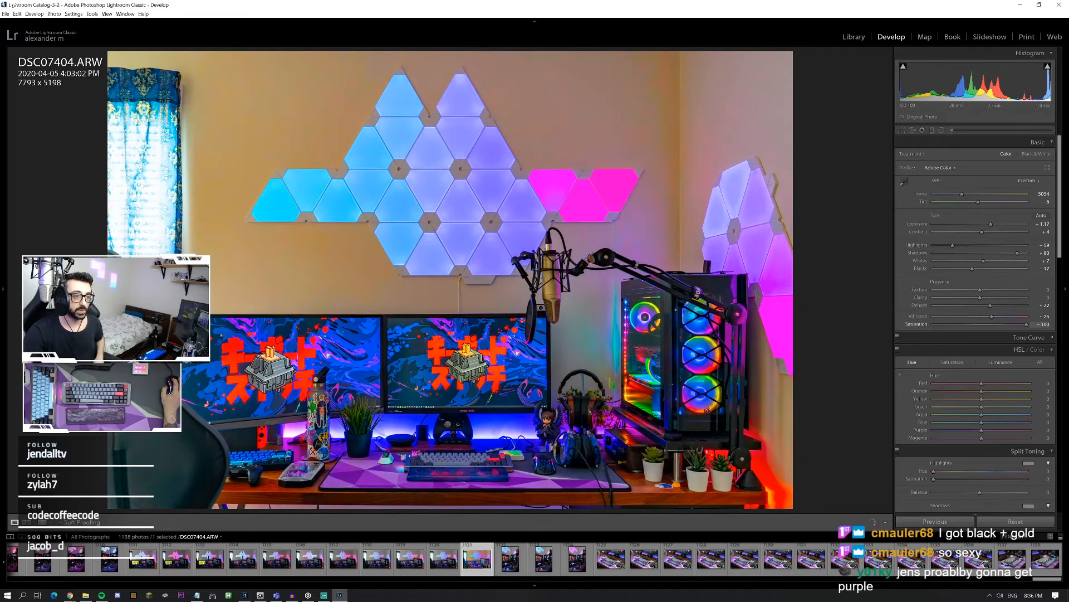
left_click(984, 325)
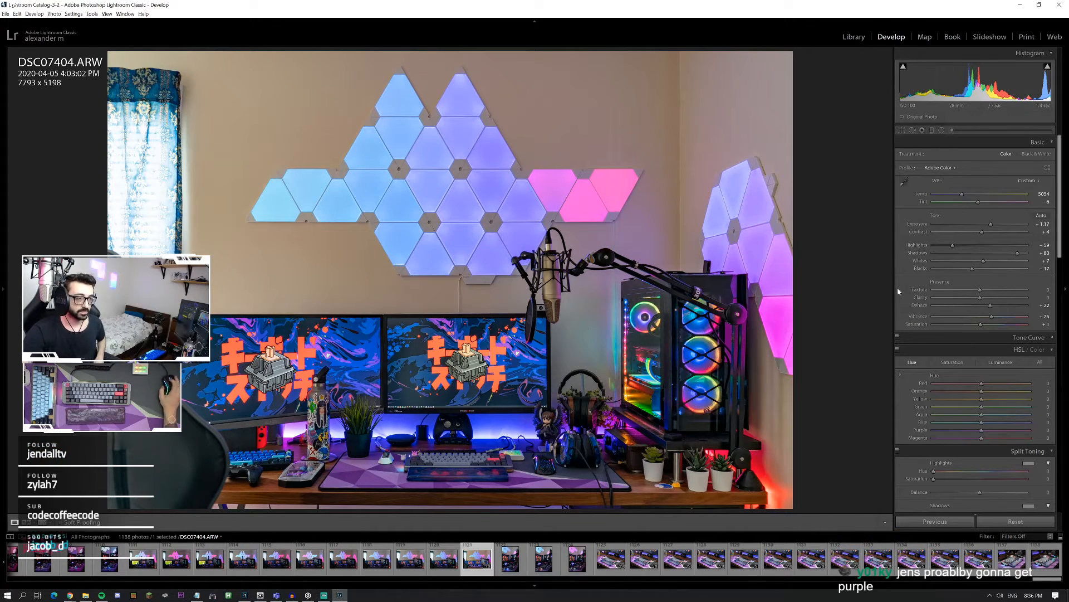
Step: Set the wide desk photo's temperature to 4605, texture to +9 and clarity to +2, and check the keyboard up close
left_click_drag(964, 192, 959, 195)
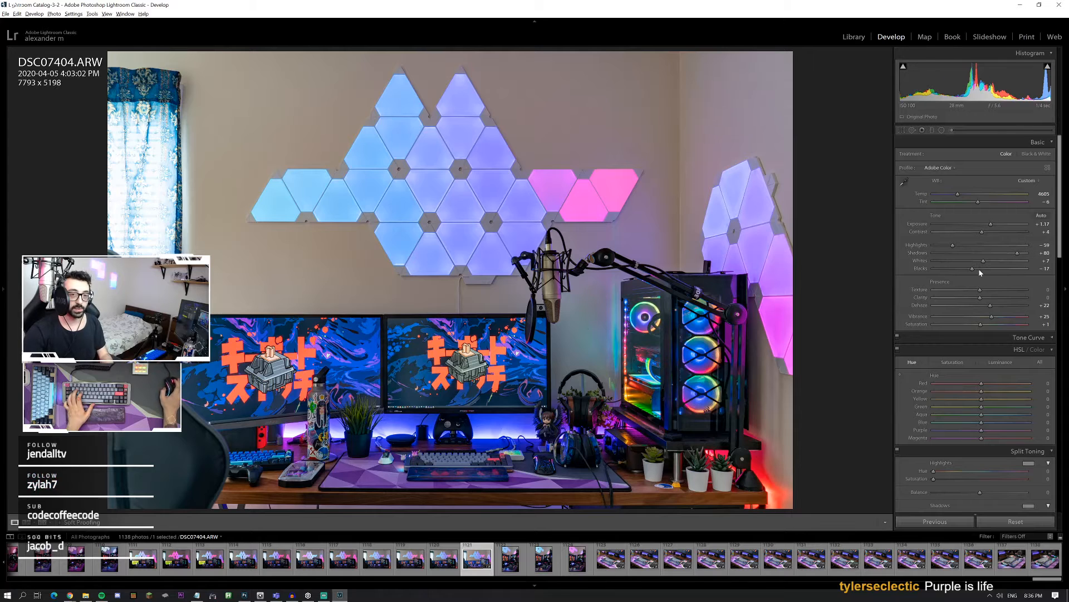
left_click_drag(985, 292, 983, 300)
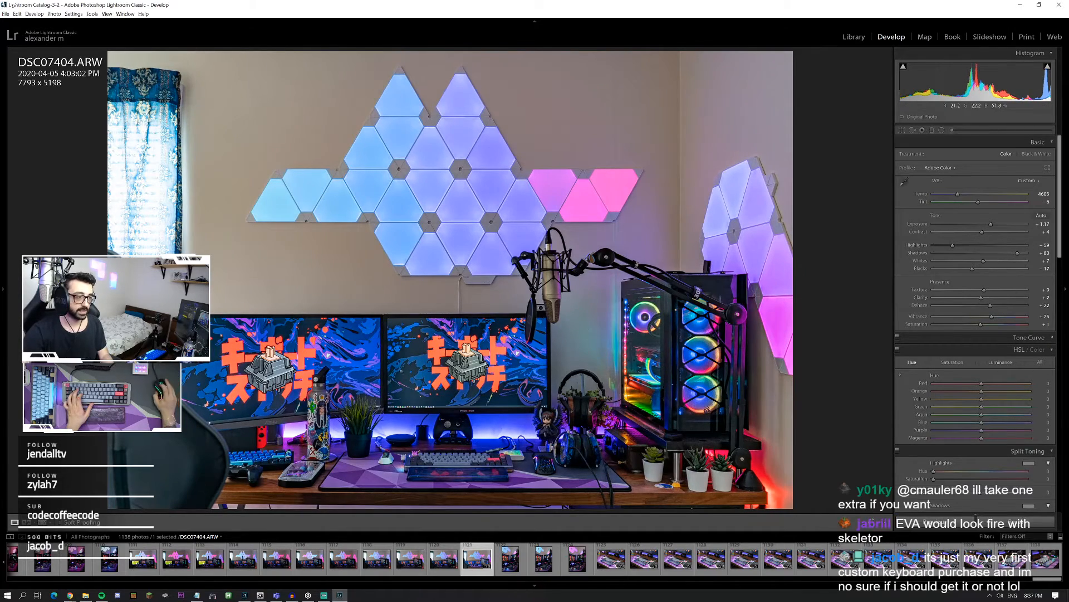
left_click(429, 385)
scroll(434, 385, "down", 5)
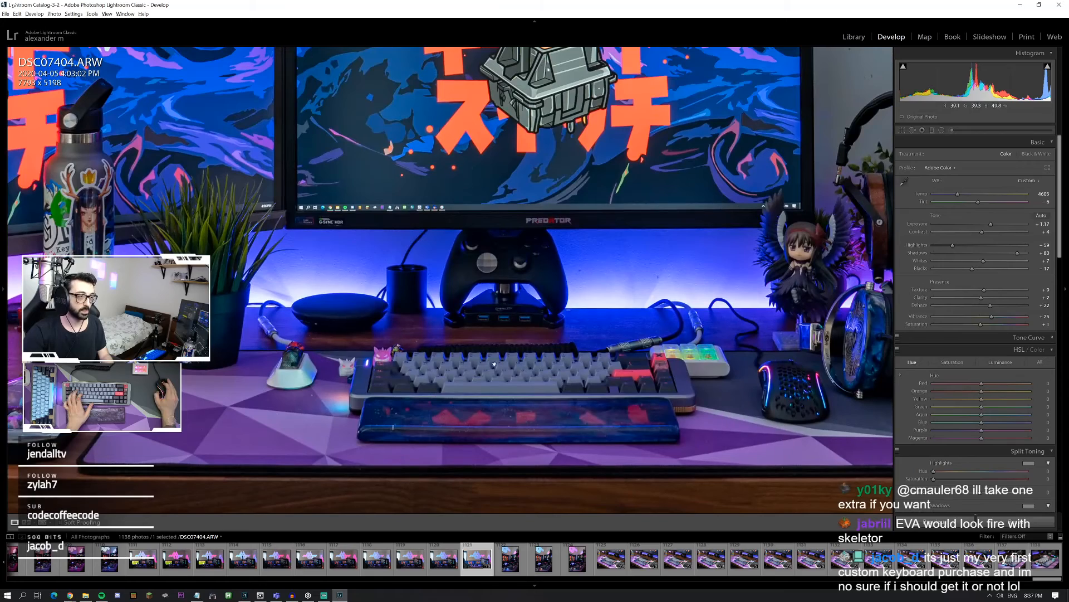
left_click(602, 229)
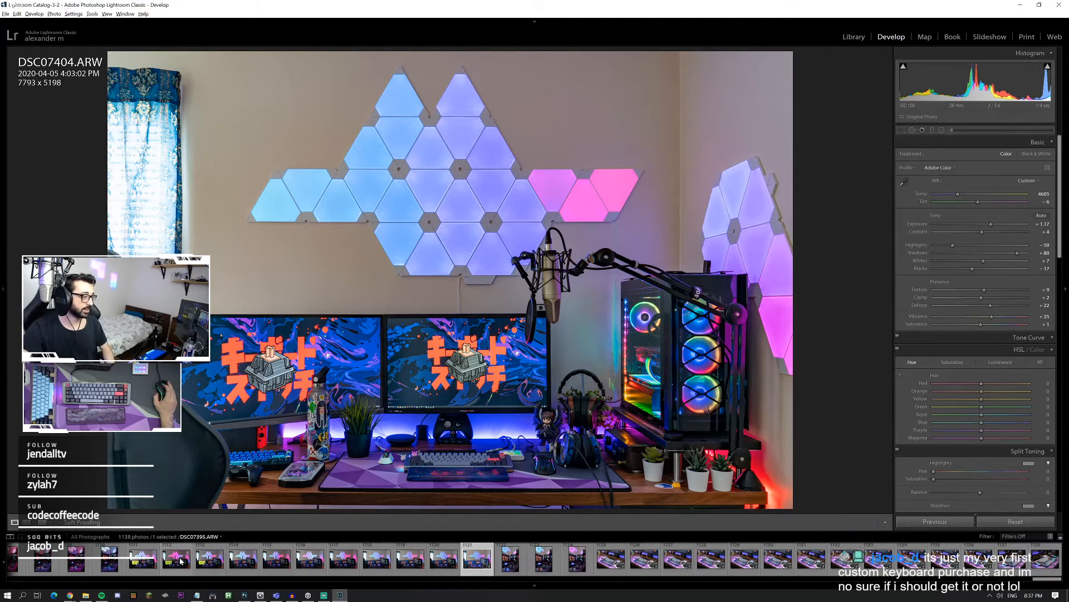
Step: Compare the portrait desk shots DSC07390.ARW to DSC07393.ARW for lighting colours and keyboard detail
scroll(184, 559, "up", 3)
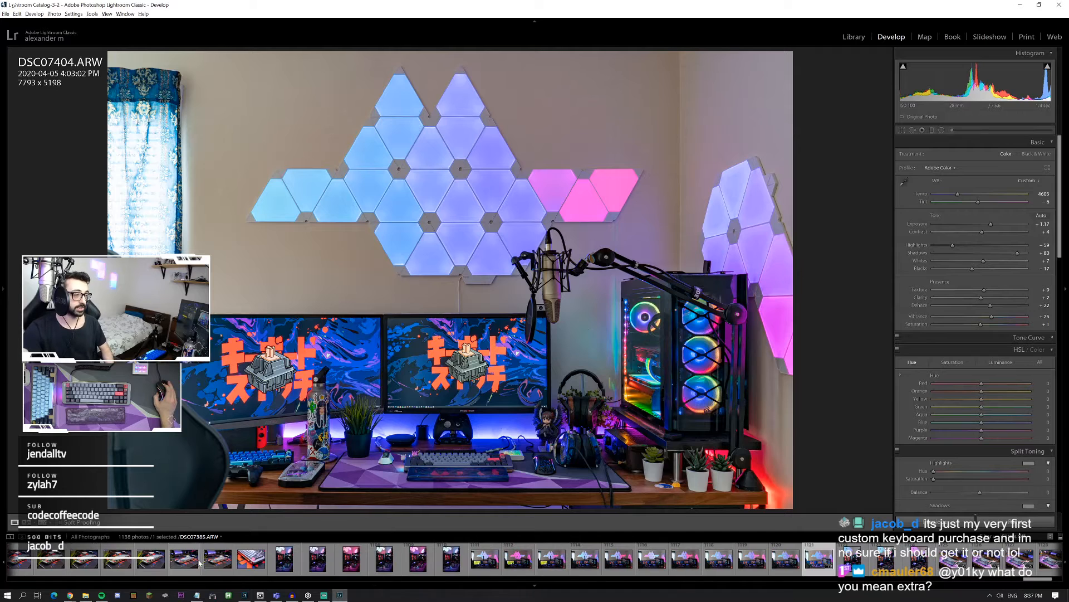
left_click(363, 568)
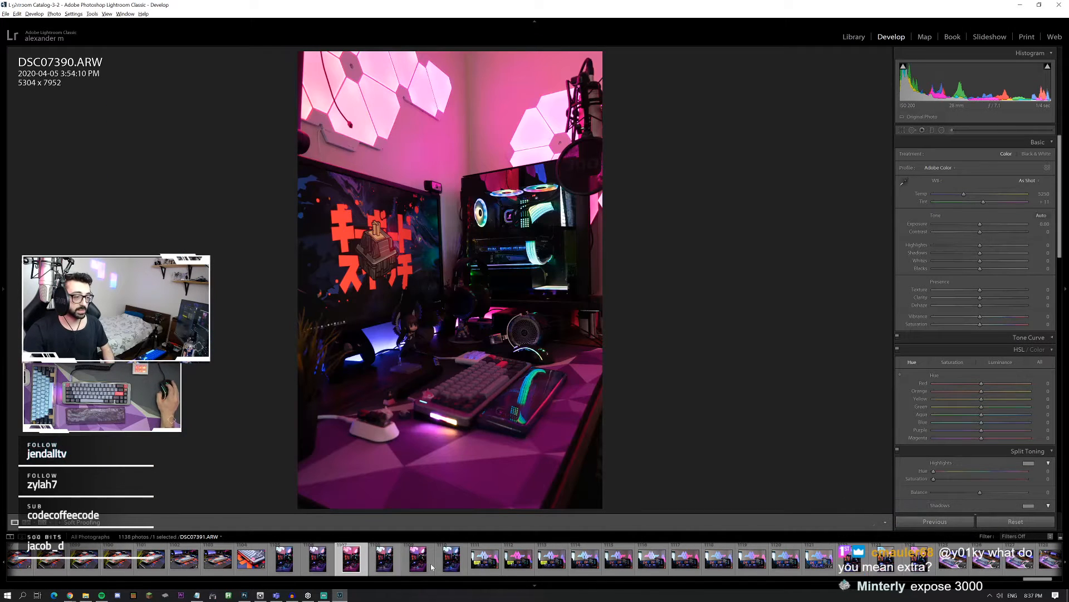
left_click(431, 566)
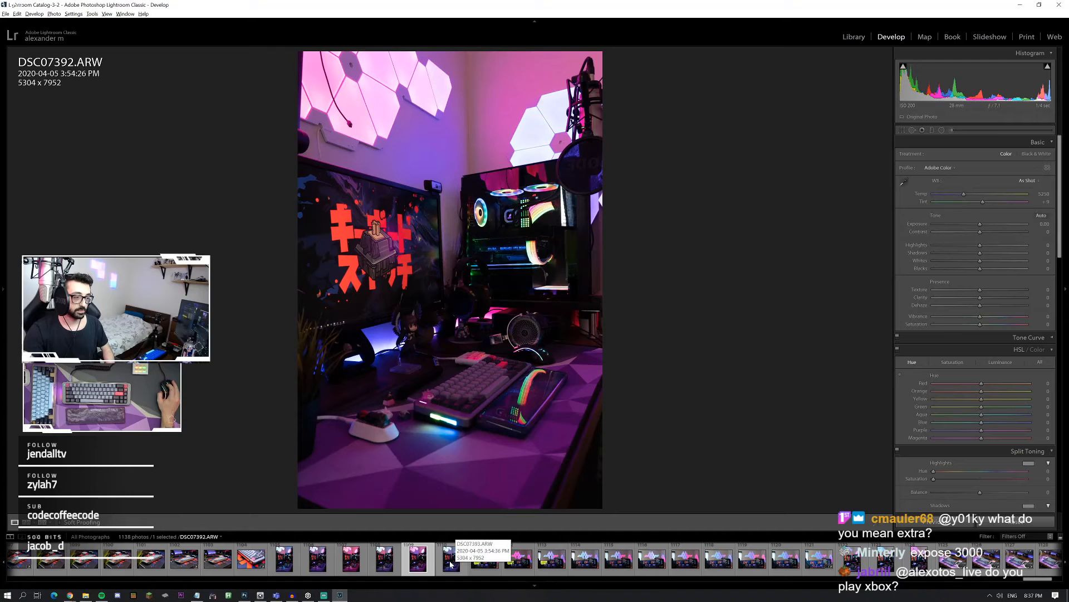
left_click(448, 568)
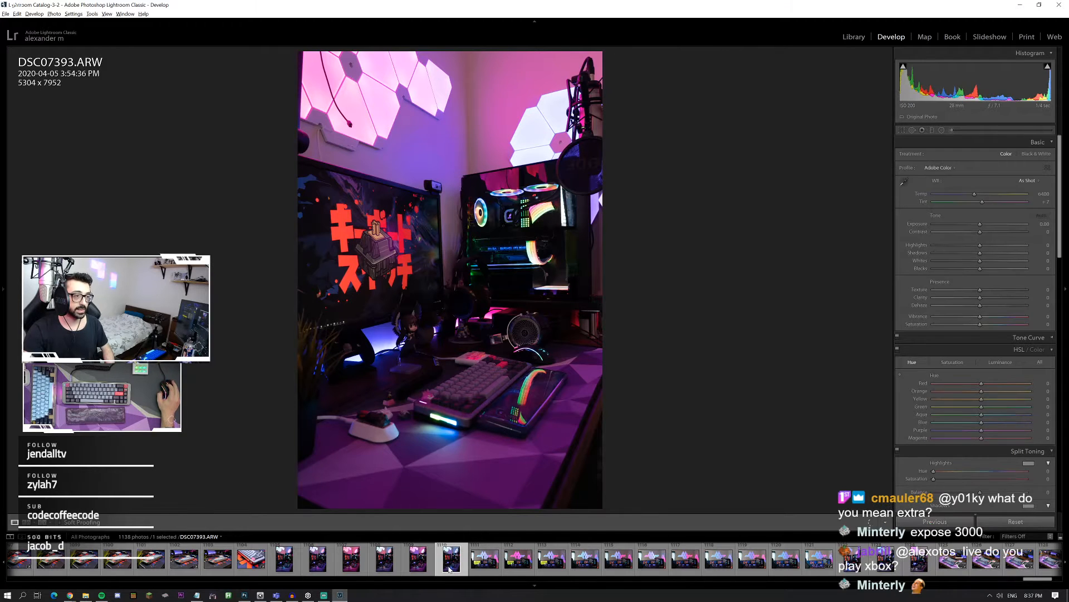
left_click(414, 566)
left_click(385, 566)
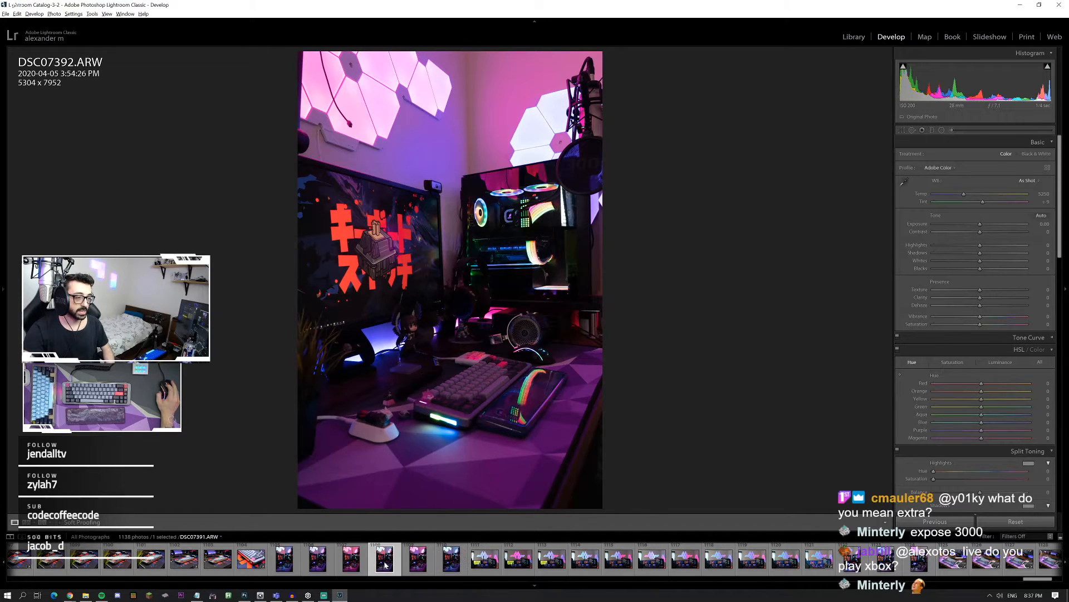
left_click(348, 566)
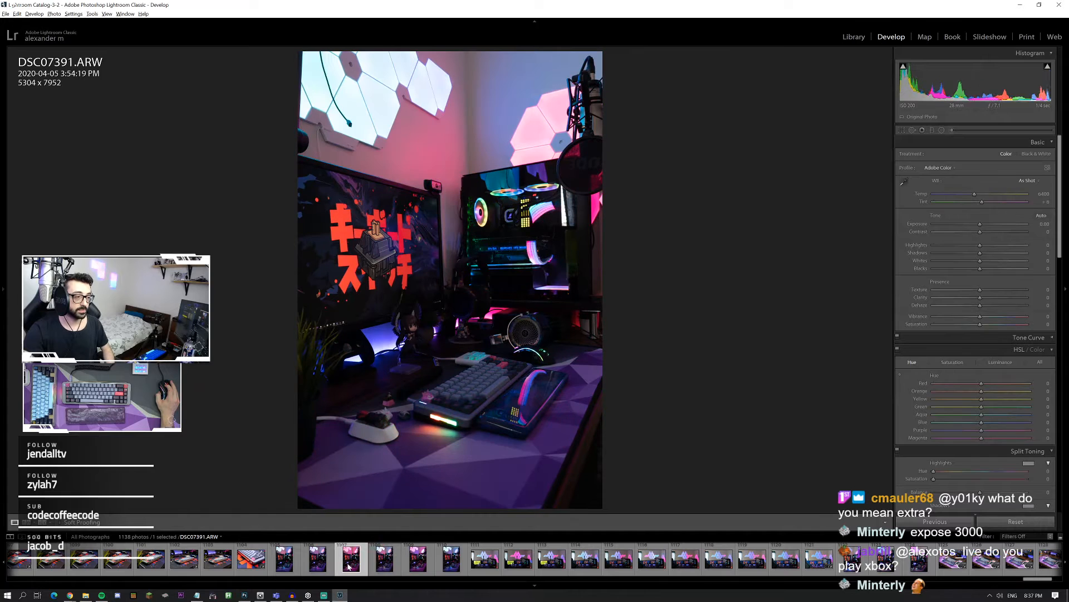
scroll(975, 279, "down", 3)
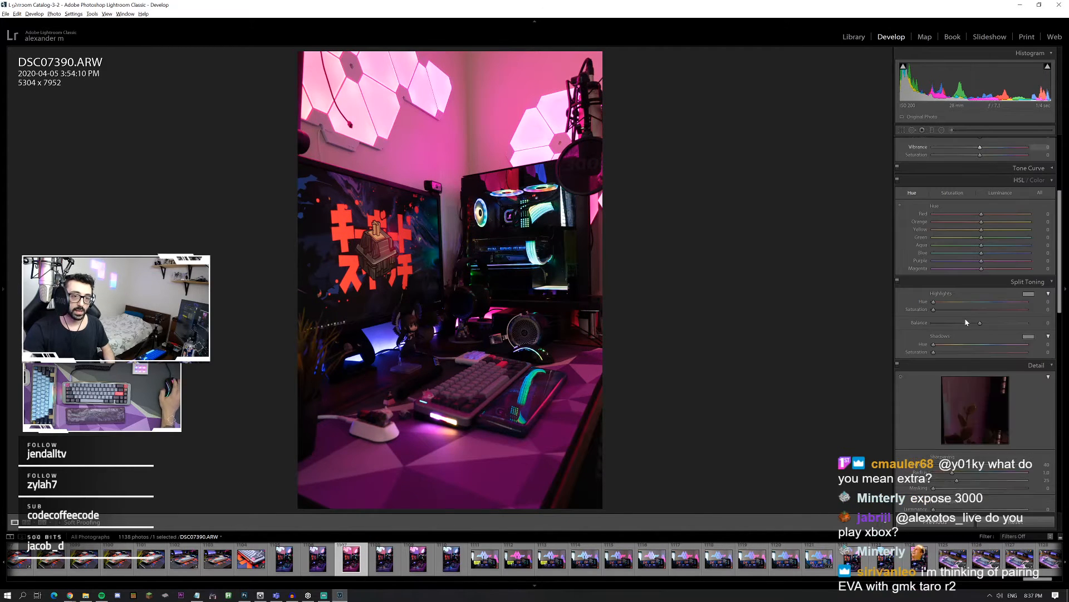
left_click(463, 387)
left_click(463, 387)
Step: Open the portrait photo DSC07388.ARW and inspect its keyboard up close
left_click(284, 559)
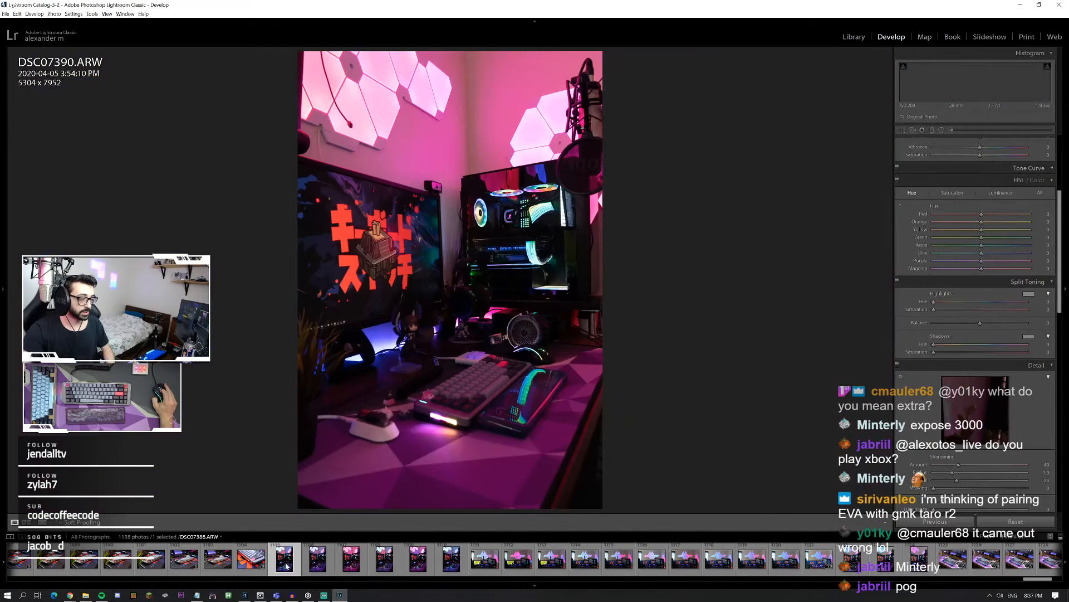
left_click(478, 392)
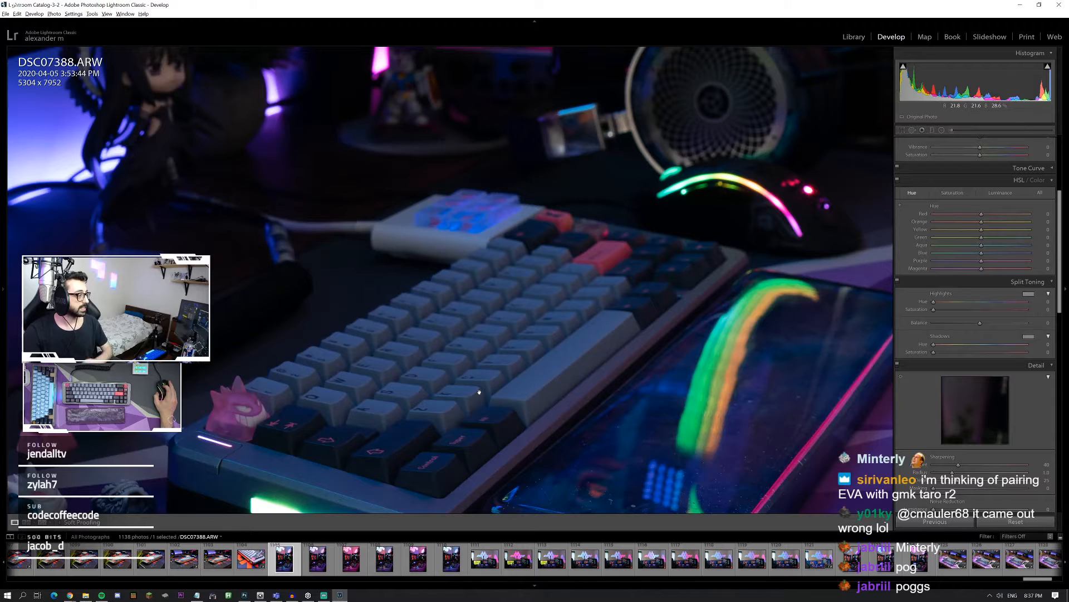
left_click(479, 392)
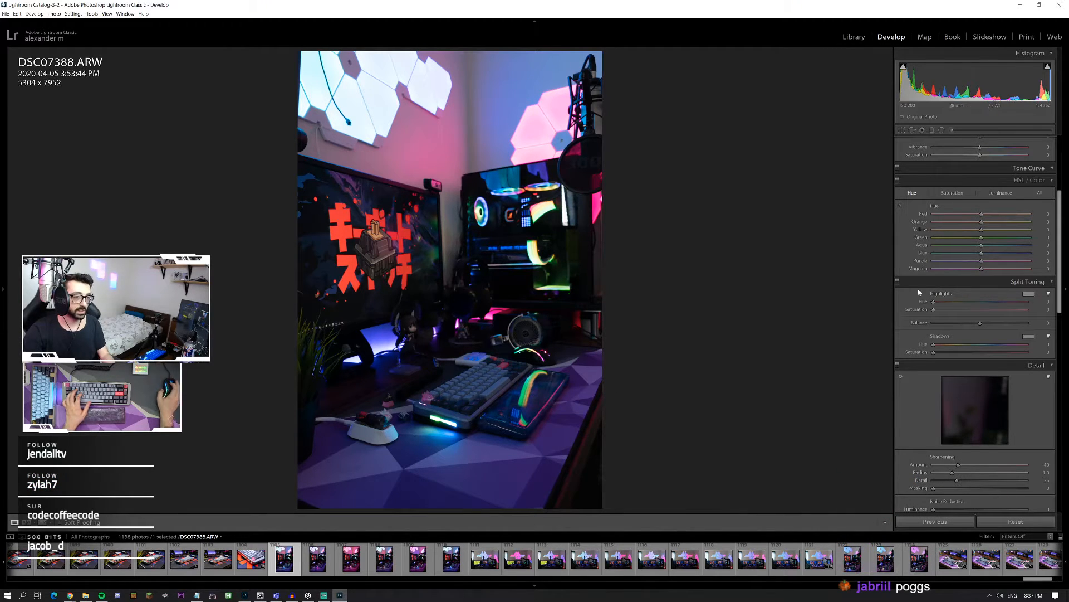
Step: Apply automatic tone to the portrait photo and straighten it by rotating the crop about 3.66 degrees
scroll(1036, 240, "up", 3)
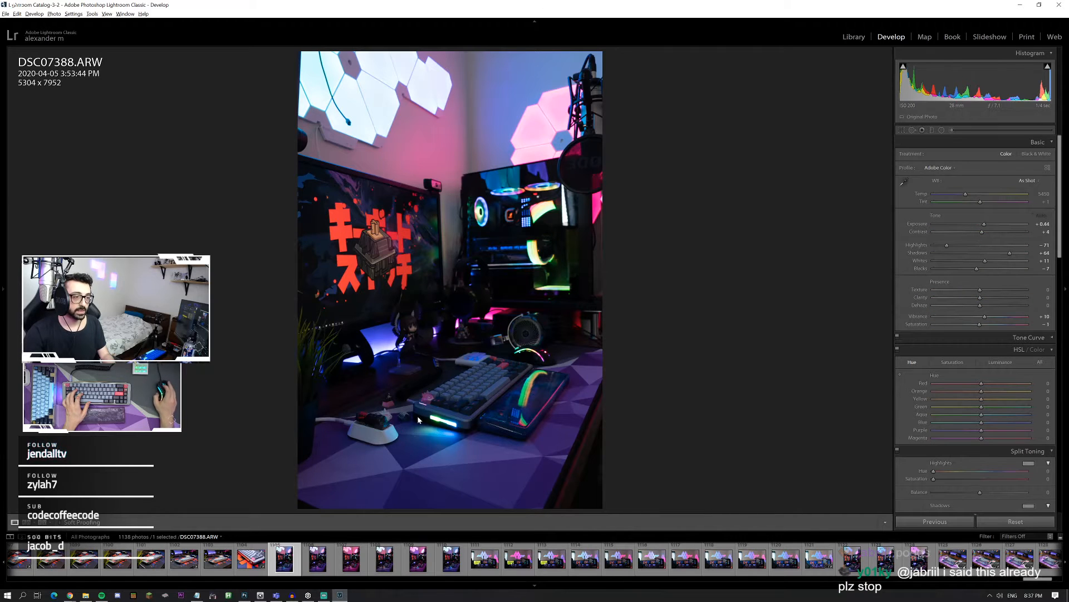
left_click(1041, 217)
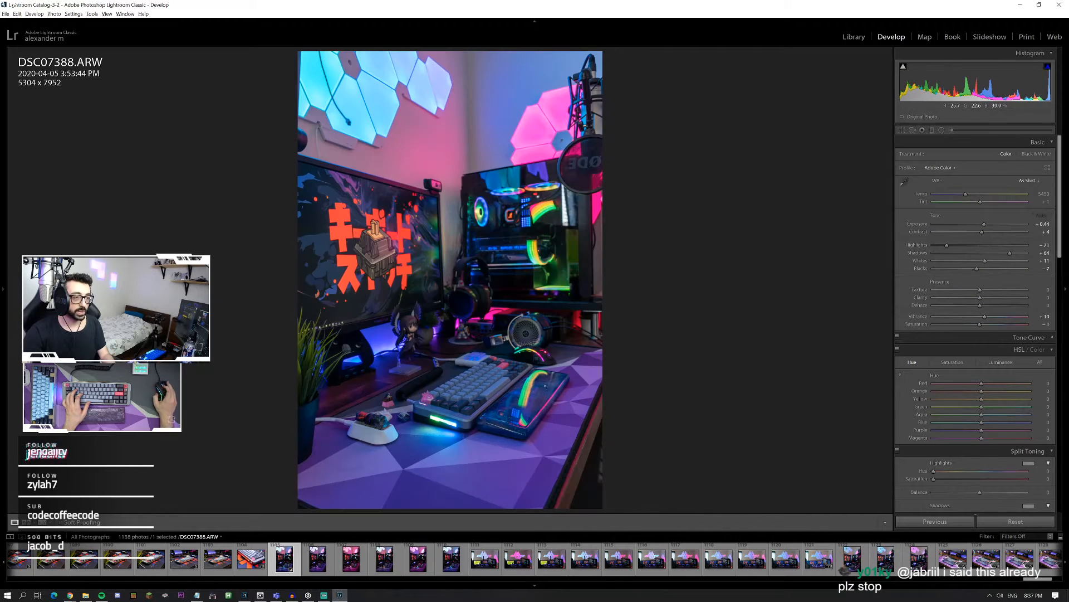
left_click(904, 132)
left_click_drag(724, 178, 730, 189)
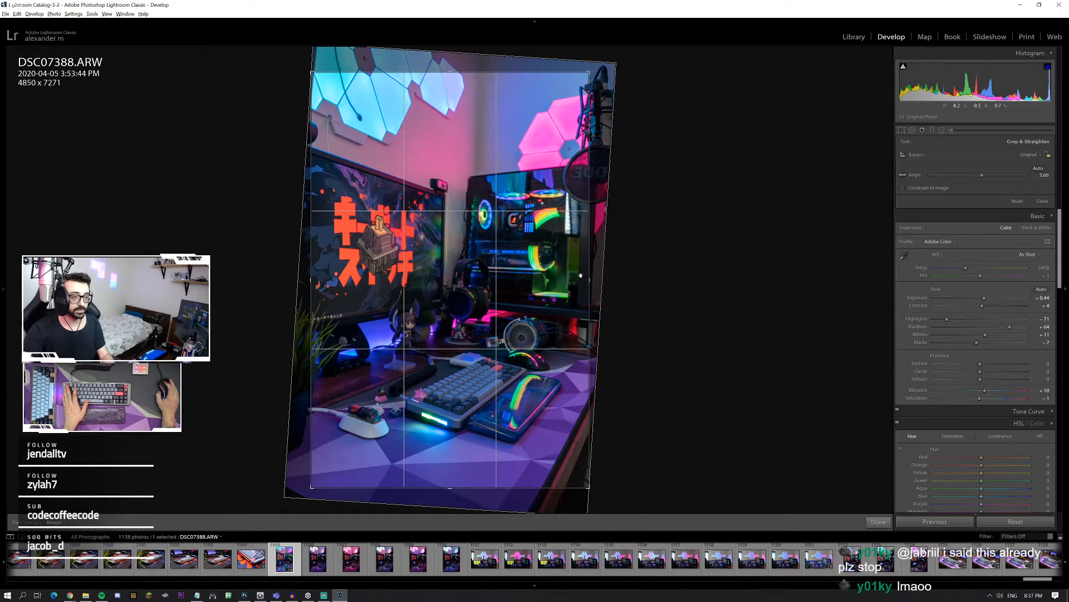
key("r")
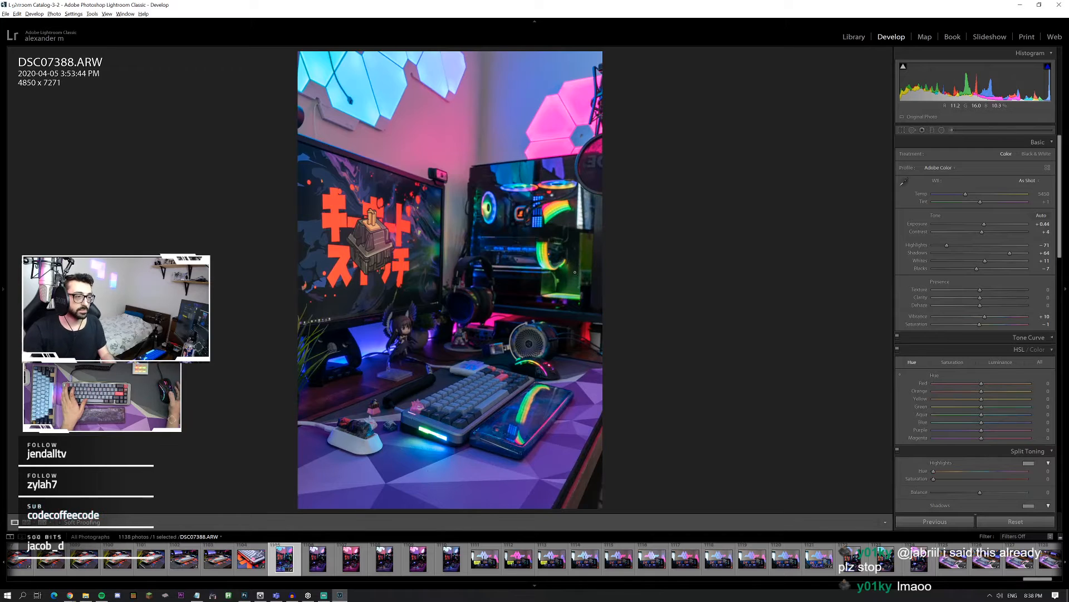
Step: Apply an Upright perspective correction to the portrait photo and check the keyboard at close zoom
scroll(1029, 297, "down", 10)
left_click(974, 247)
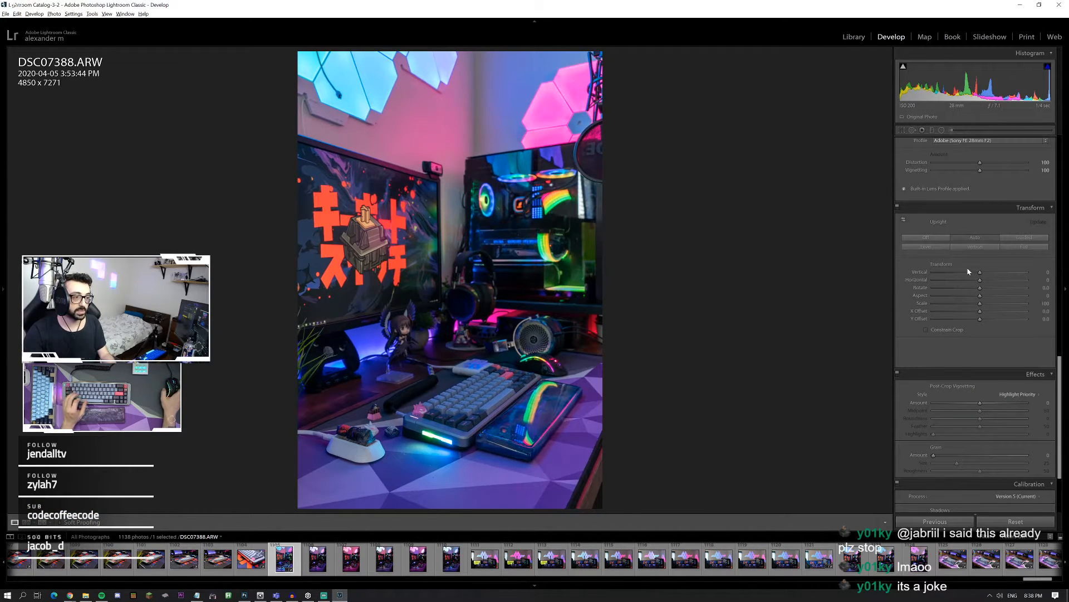
left_click(454, 413)
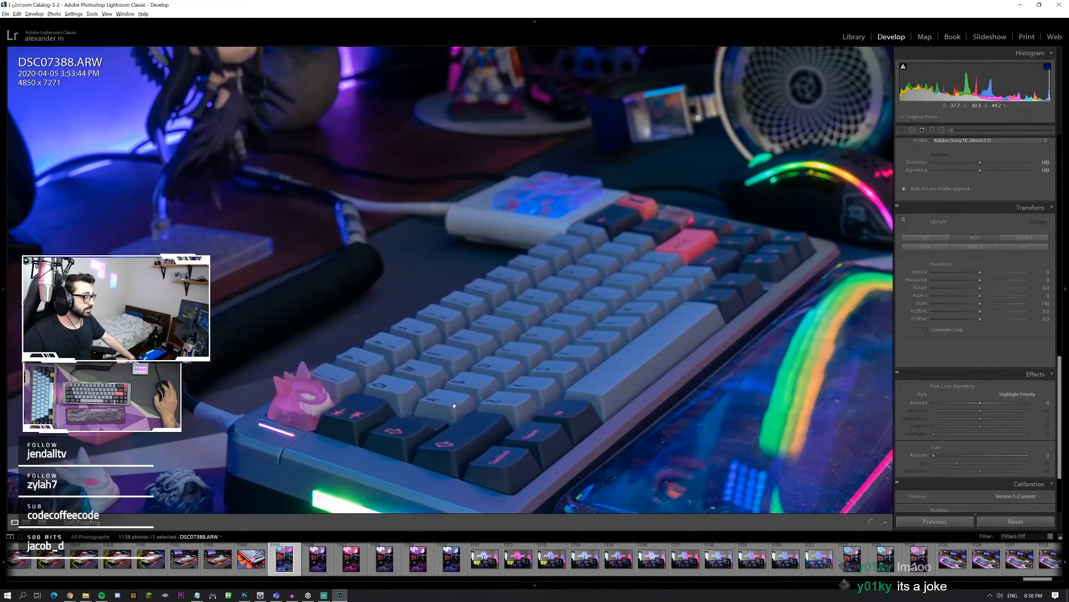
left_click(454, 405)
left_click(475, 416)
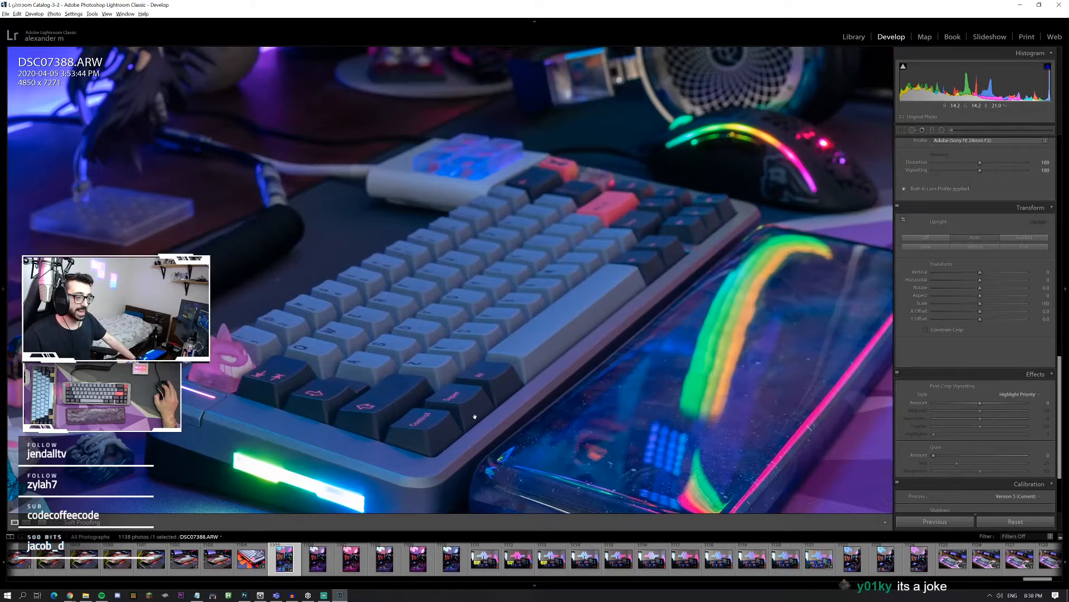
left_click(474, 417)
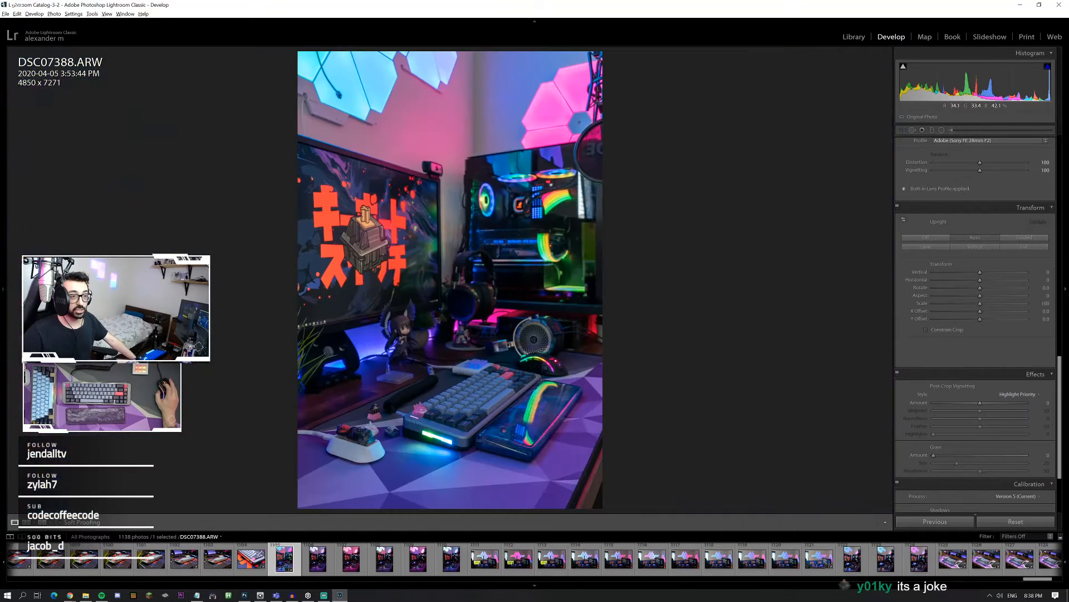
Step: Set the portrait photo's shadows to +86, dehaze to +20, exposure to +0.81 and saturation to +2
scroll(983, 262, "up", 10)
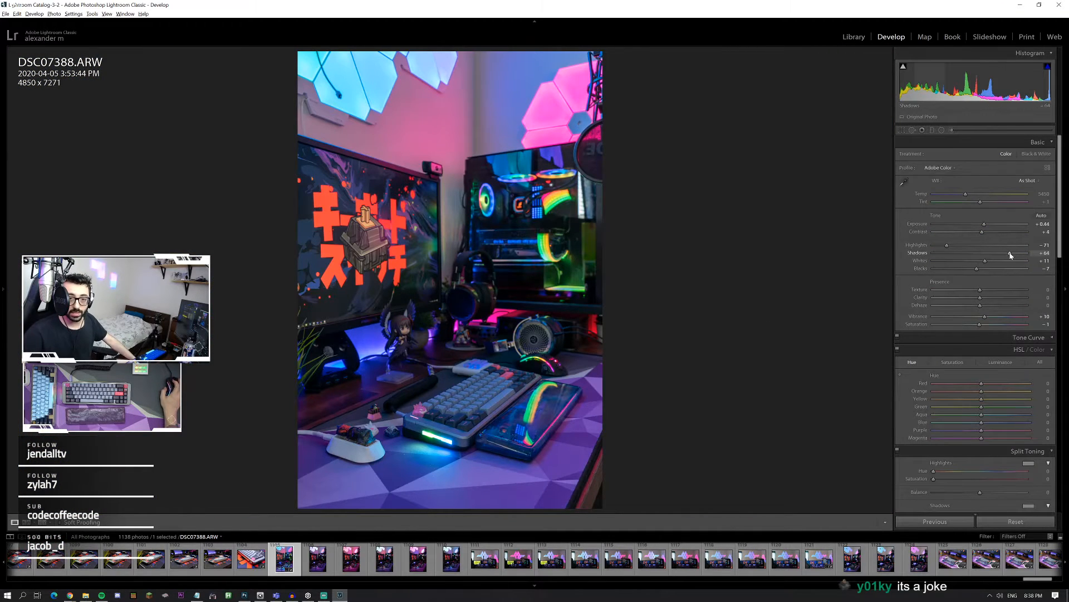
left_click_drag(1010, 253, 1020, 253)
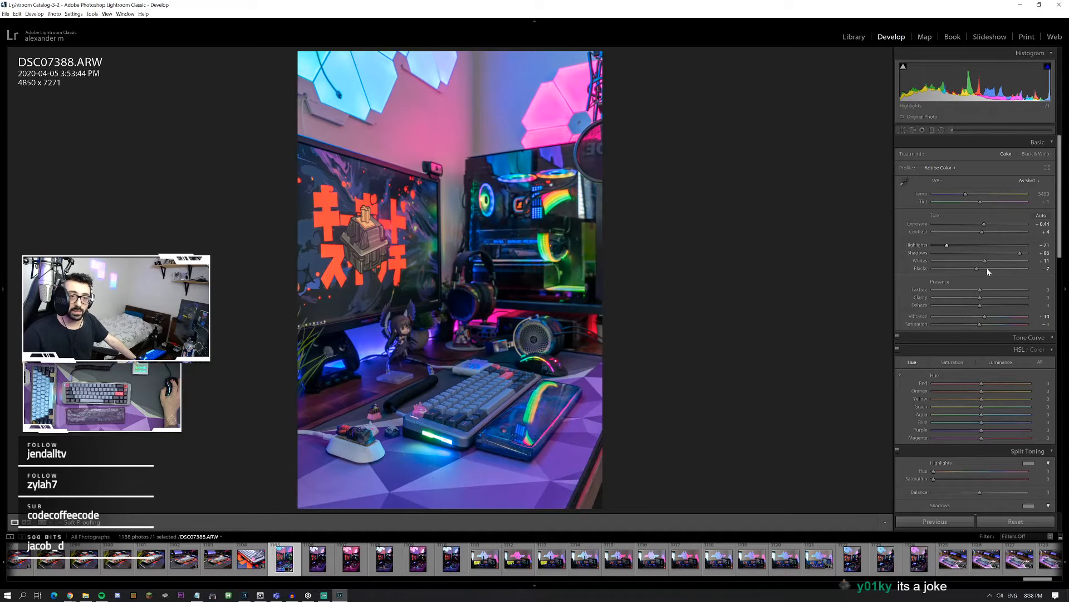
left_click(990, 306)
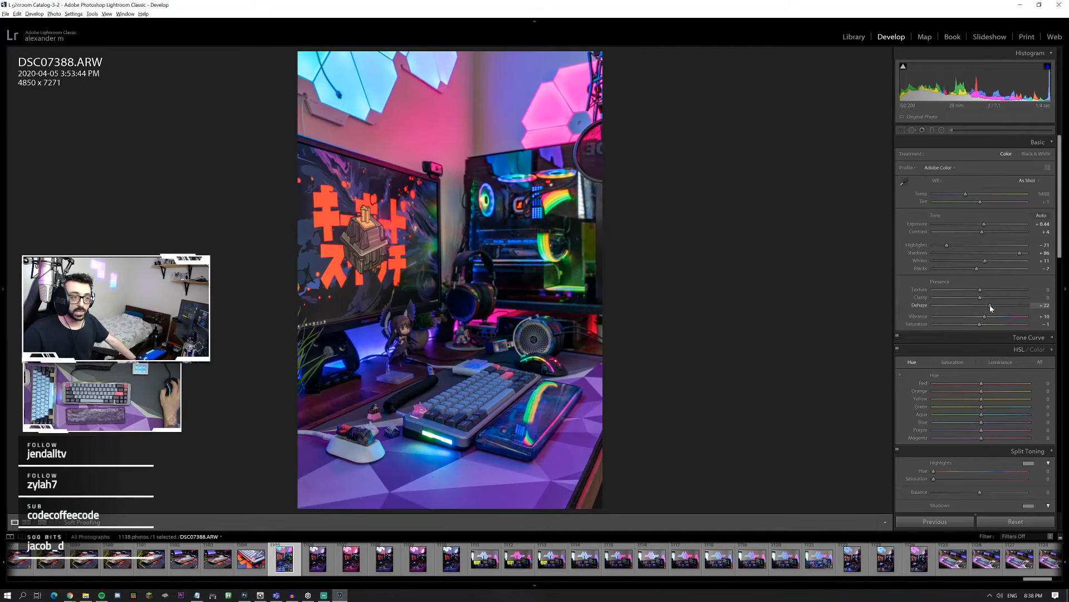
left_click(988, 225)
left_click_drag(987, 225, 987, 224)
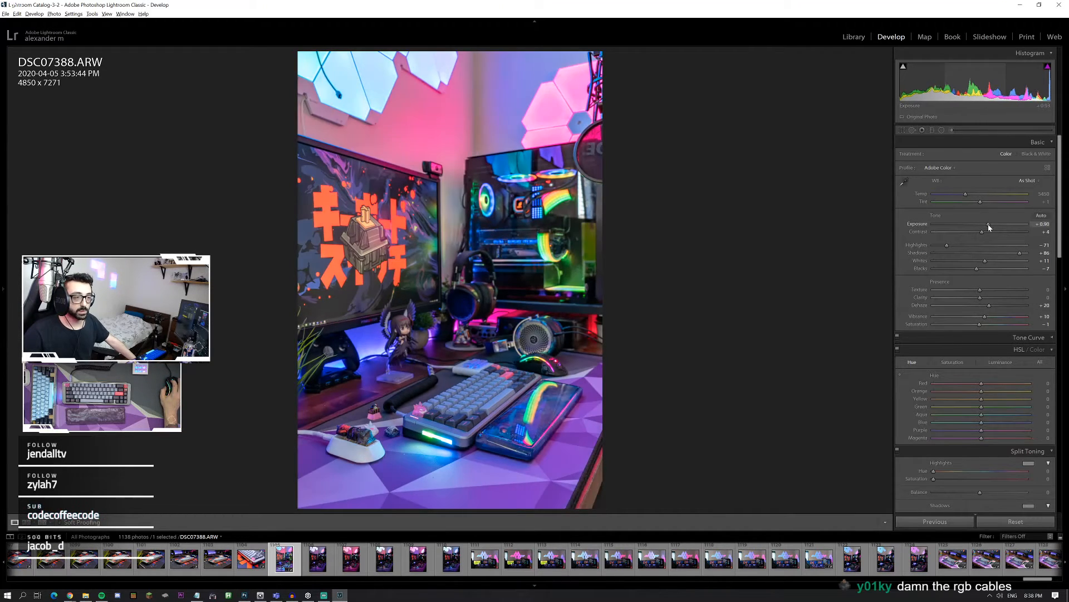
left_click(984, 325)
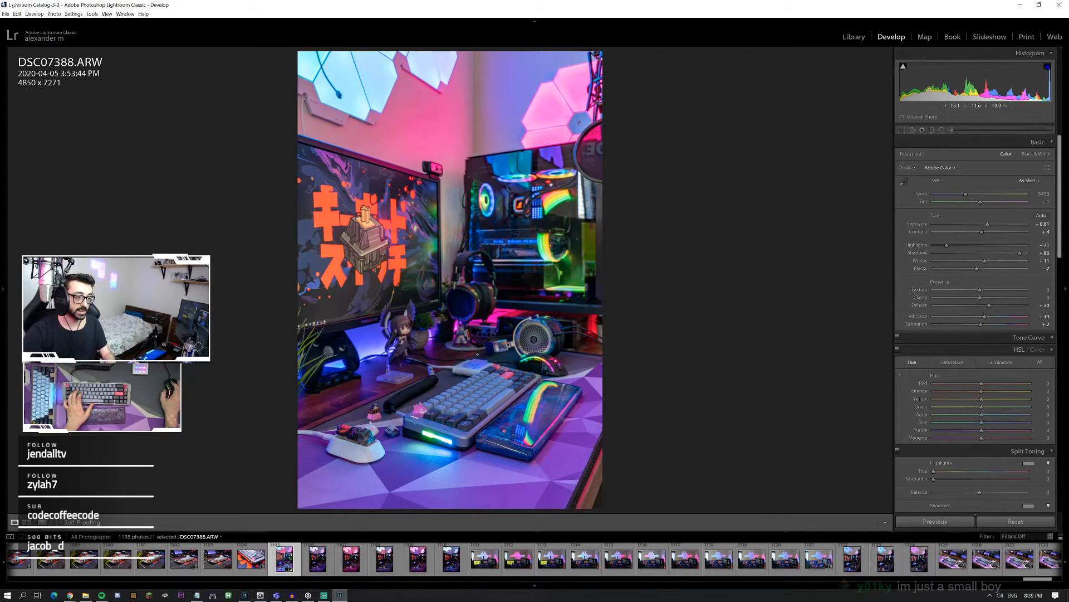
left_click(450, 419)
left_click_drag(450, 419, 461, 296)
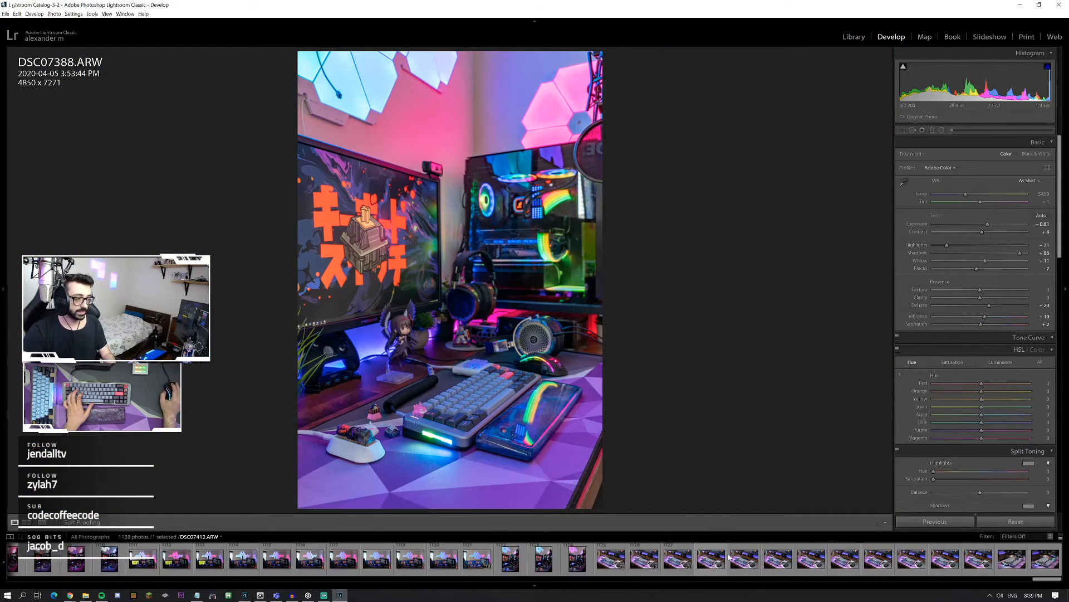
Step: Browse the keyboard close-ups taken on the dark blue and red desk mat and open DSC07380.ARW
left_click(187, 564)
left_click(159, 554)
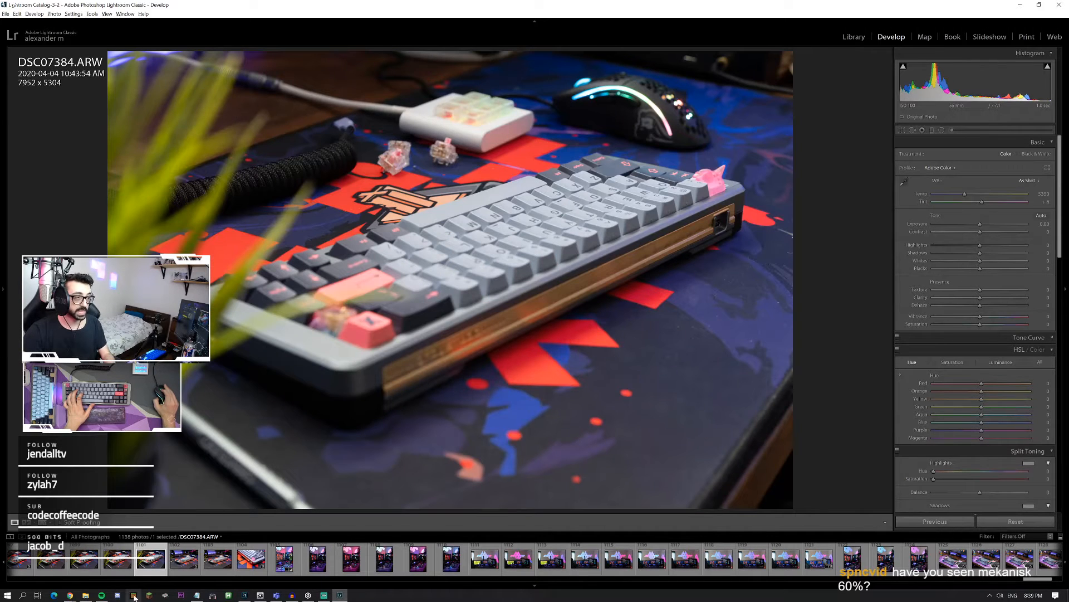
key("Left")
key("Left")
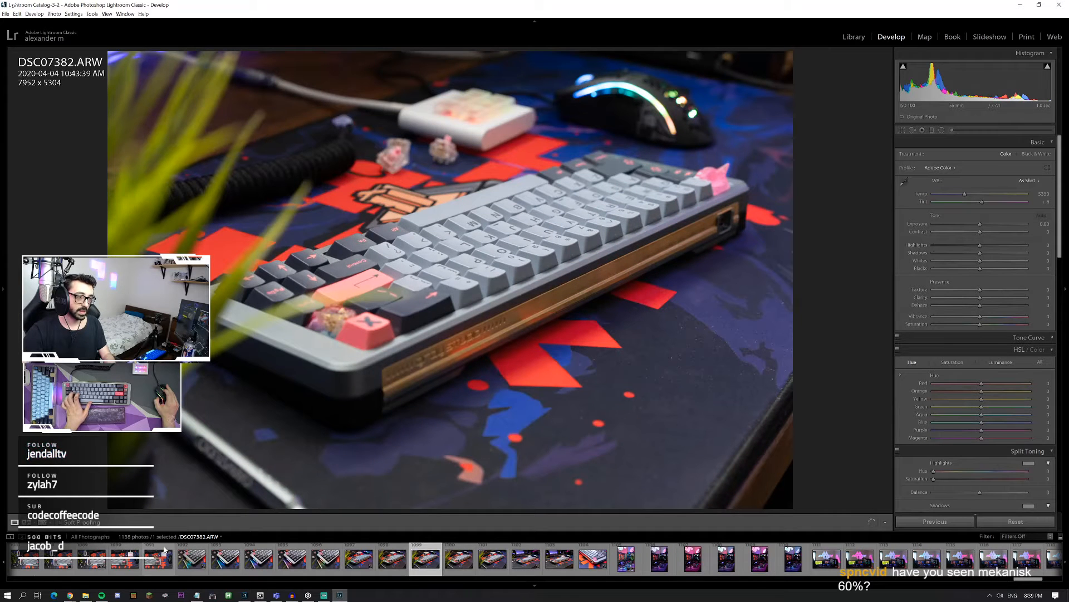
key("Left")
key("Left")
key("Left")
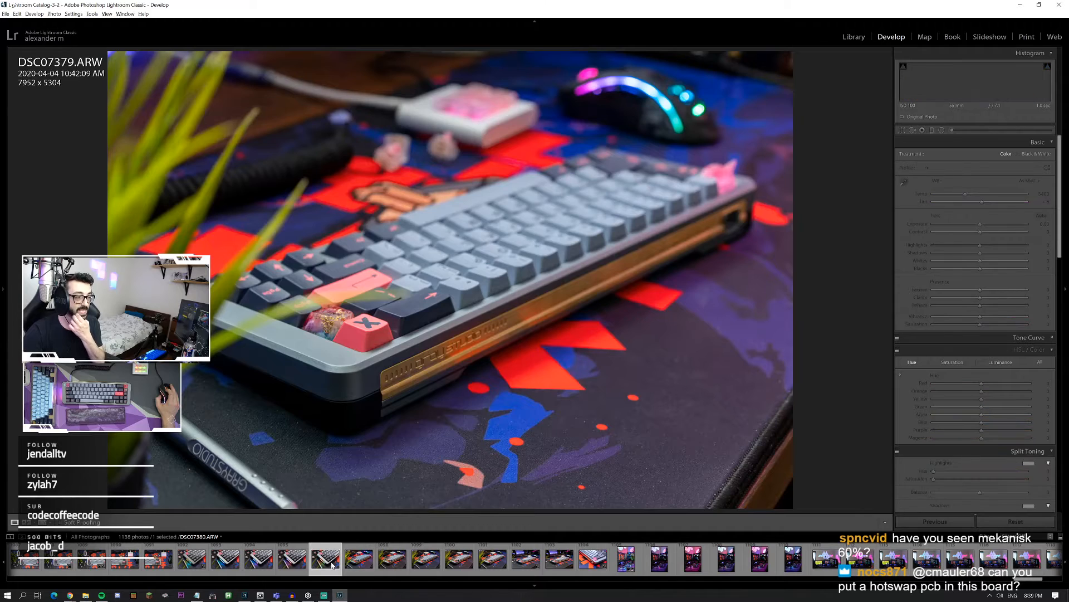
left_click(362, 563)
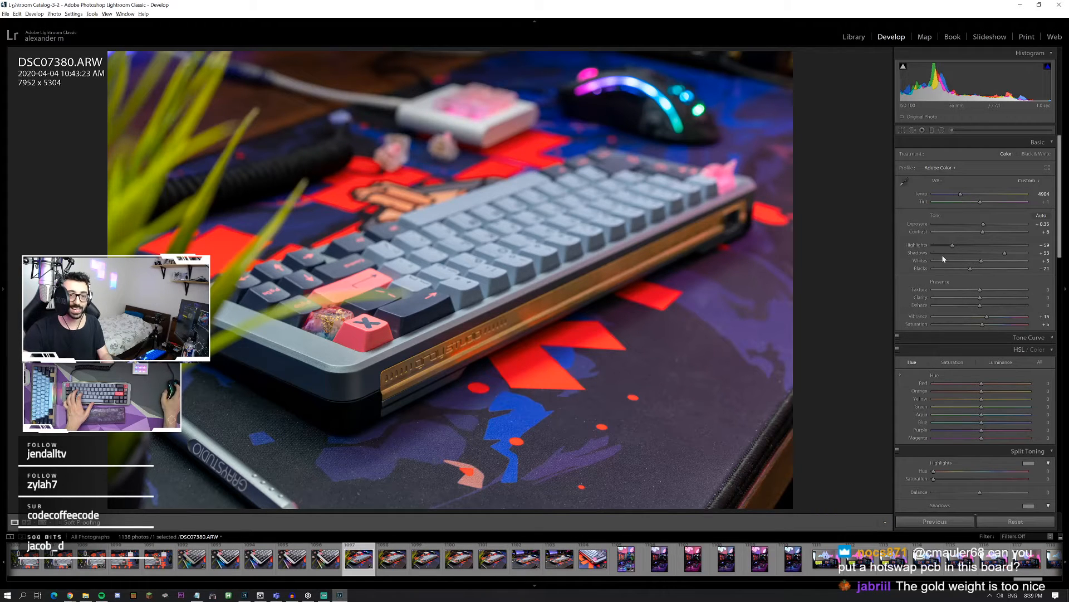
Step: Set the keyboard photo's shadows to +96, contrast to +18 and dehaze to +7
left_click_drag(1005, 253, 1009, 253)
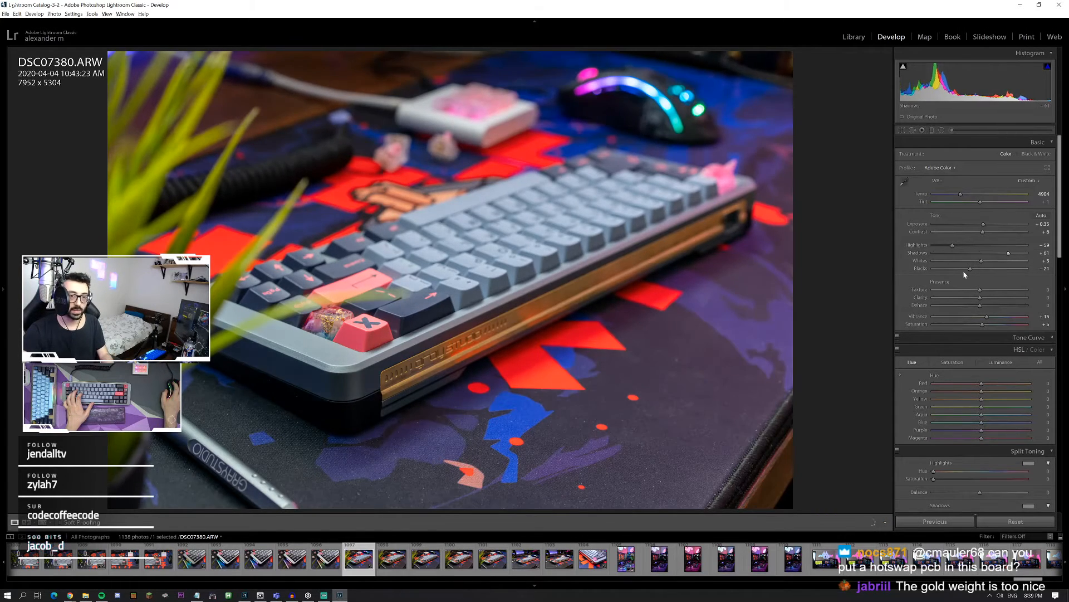
left_click(984, 307)
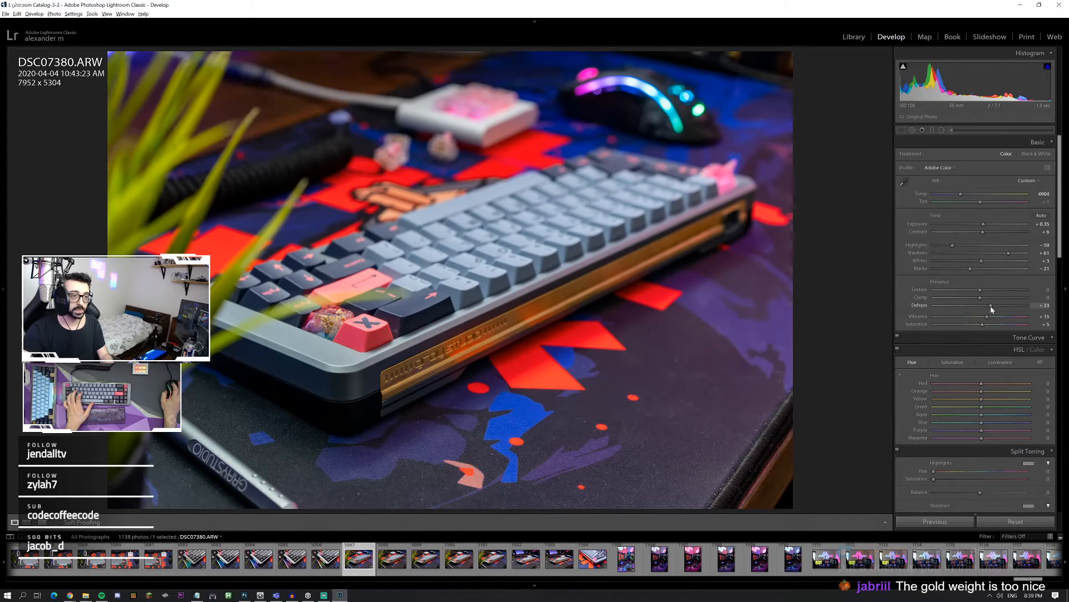
left_click_drag(1009, 254, 996, 236)
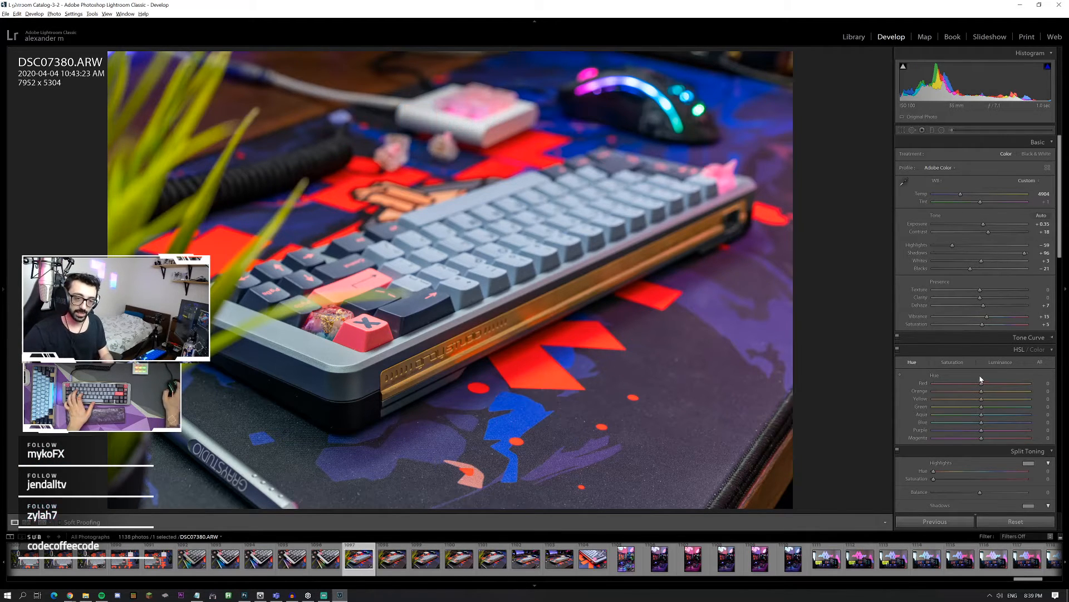
Step: Set the keyboard photo's sharpening amount to 56 and copy its develop settings
scroll(990, 453, "down", 3)
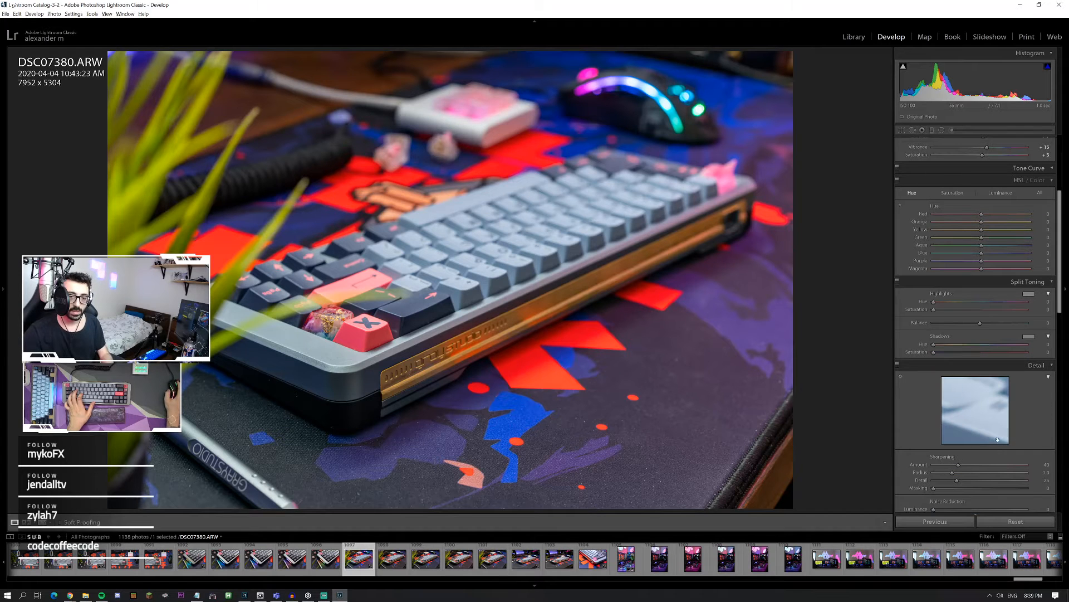
left_click(969, 465)
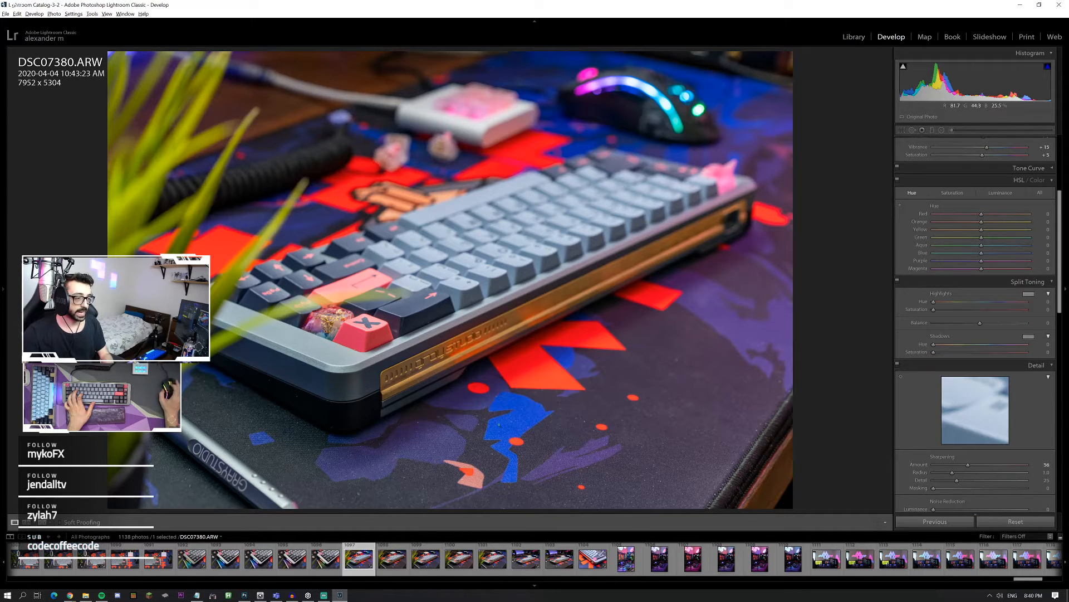
right_click(357, 556)
mouse_move(434, 471)
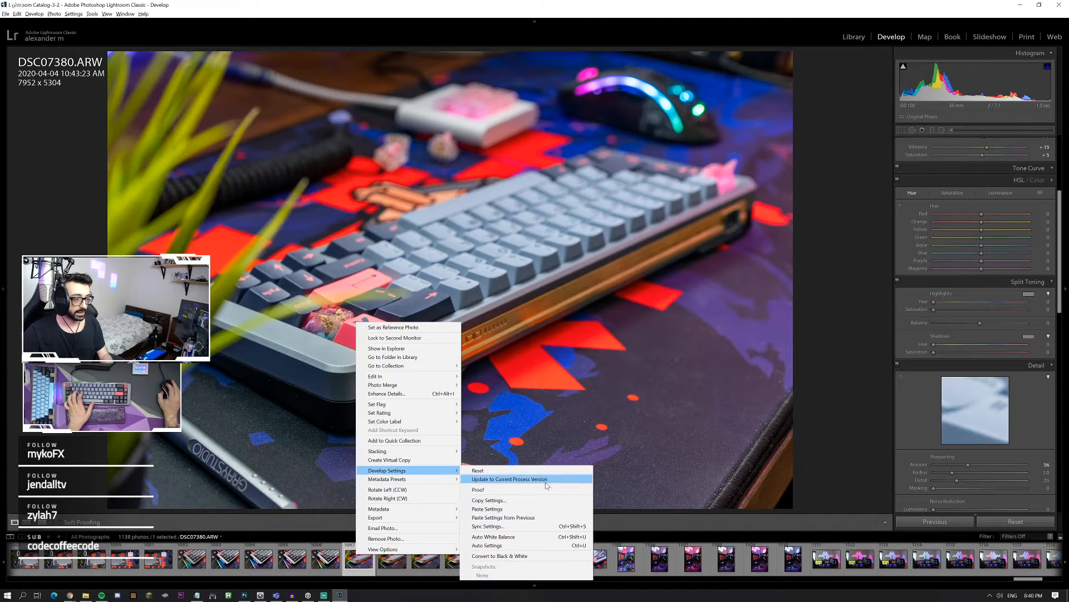
left_click(510, 500)
key("Return")
Step: Select the five keyboard close-ups DSC07380.ARW to DSC07384.ARW and paste the copied develop settings onto them
left_click(497, 561)
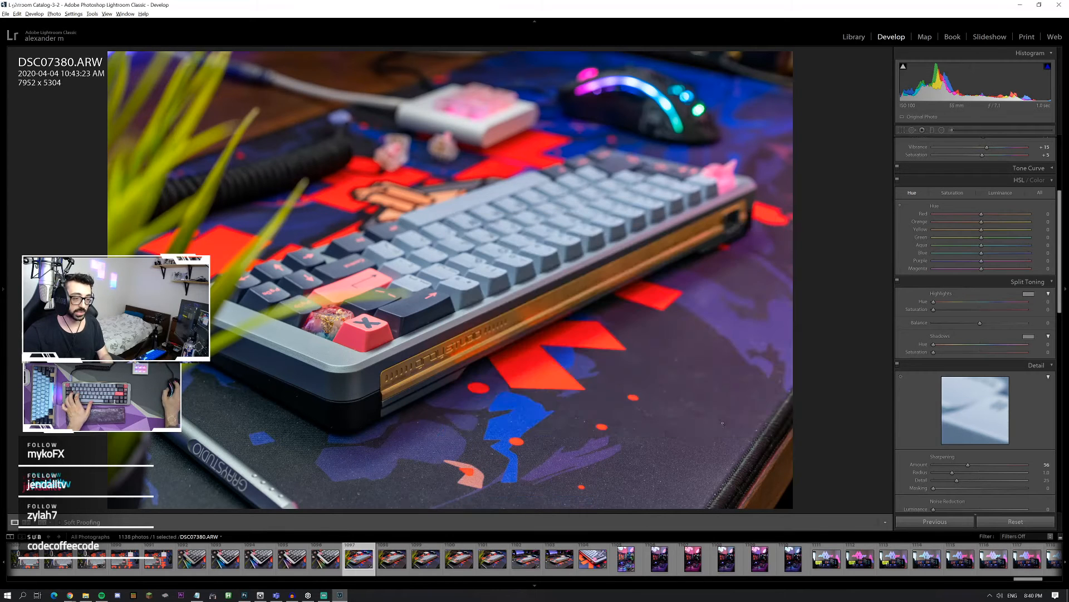
left_click(497, 561, "shift")
right_click(497, 561)
mouse_move(560, 472)
left_click(628, 510)
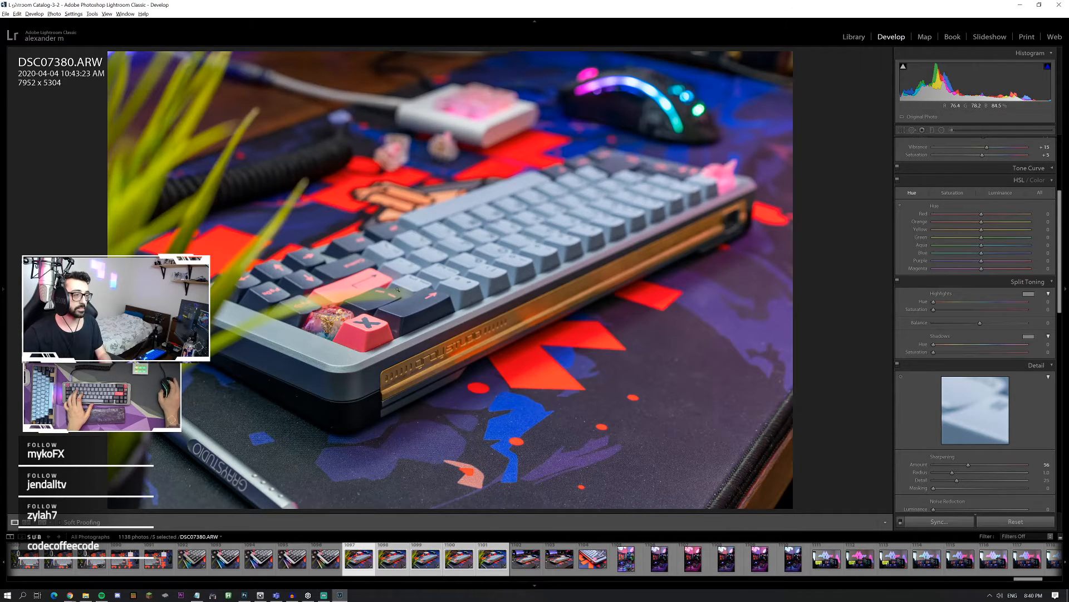
Step: Open the five selected keyboard close-ups as layers of one document in Photoshop
left_click(375, 294)
left_click(245, 354)
right_click(469, 556)
mouse_move(522, 380)
left_click(618, 424)
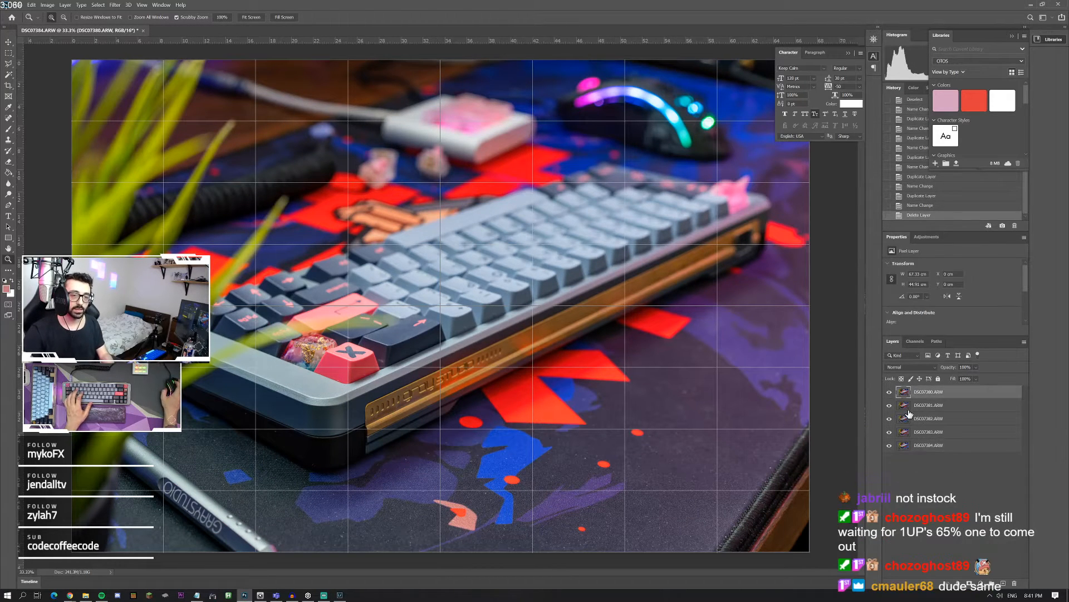
left_click(953, 447, "shift")
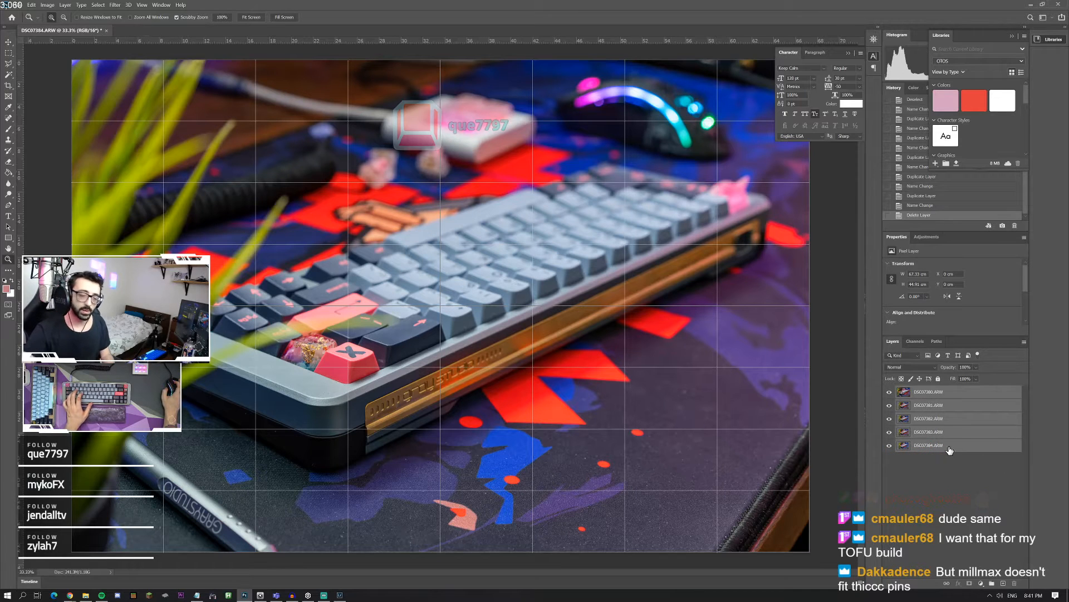
key("ctrl+j")
key("ctrl+g")
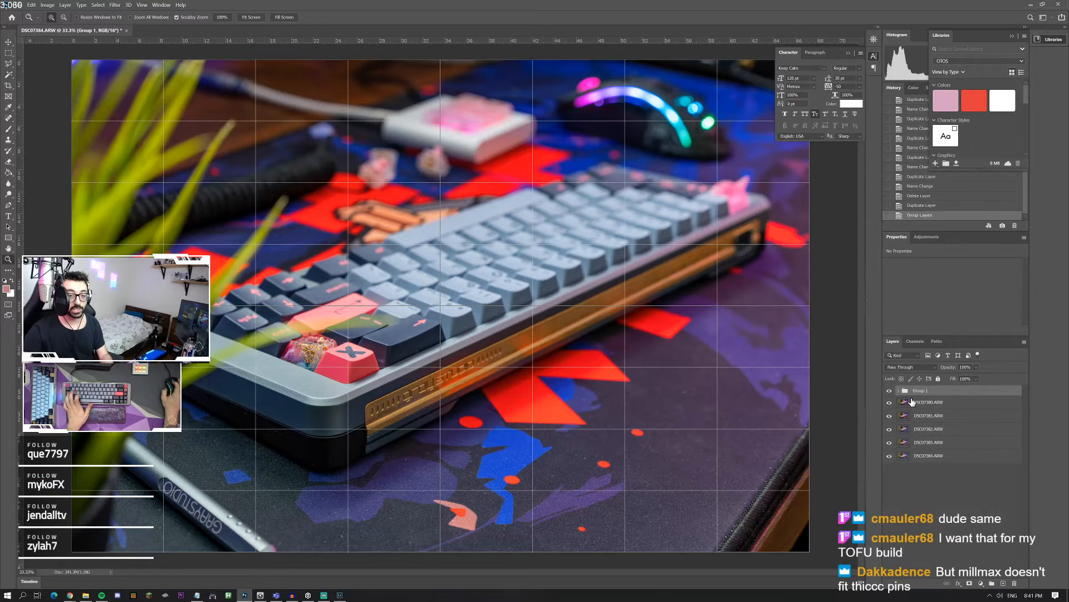
key("ctrl+z")
key("Delete")
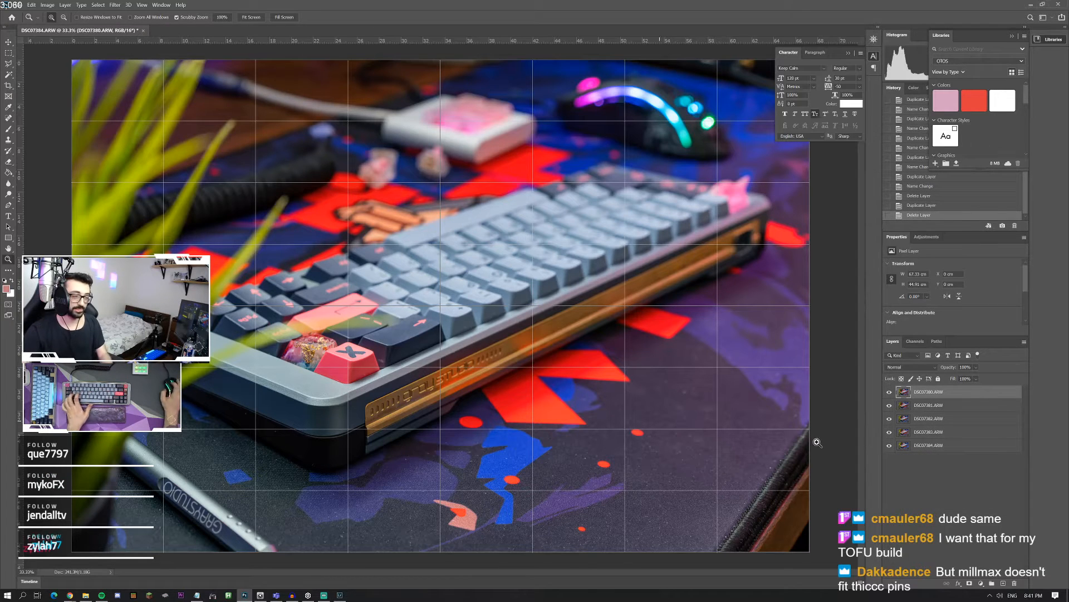
Step: Select all five photo layers and align them with Auto-Align Layers
key("ctrl+alt+a")
left_click(32, 5)
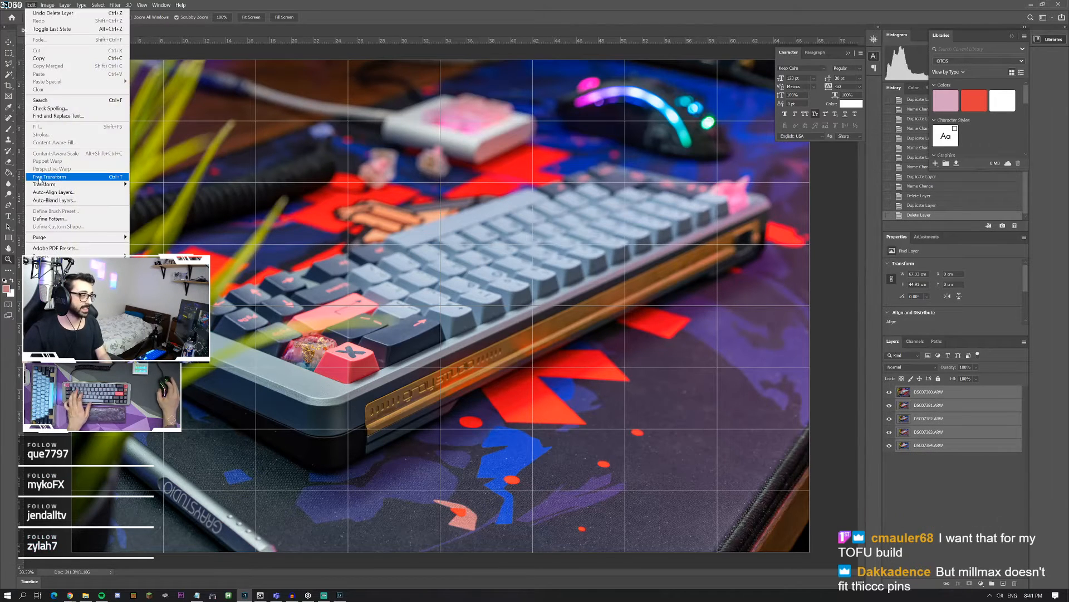
left_click(55, 192)
key("Return")
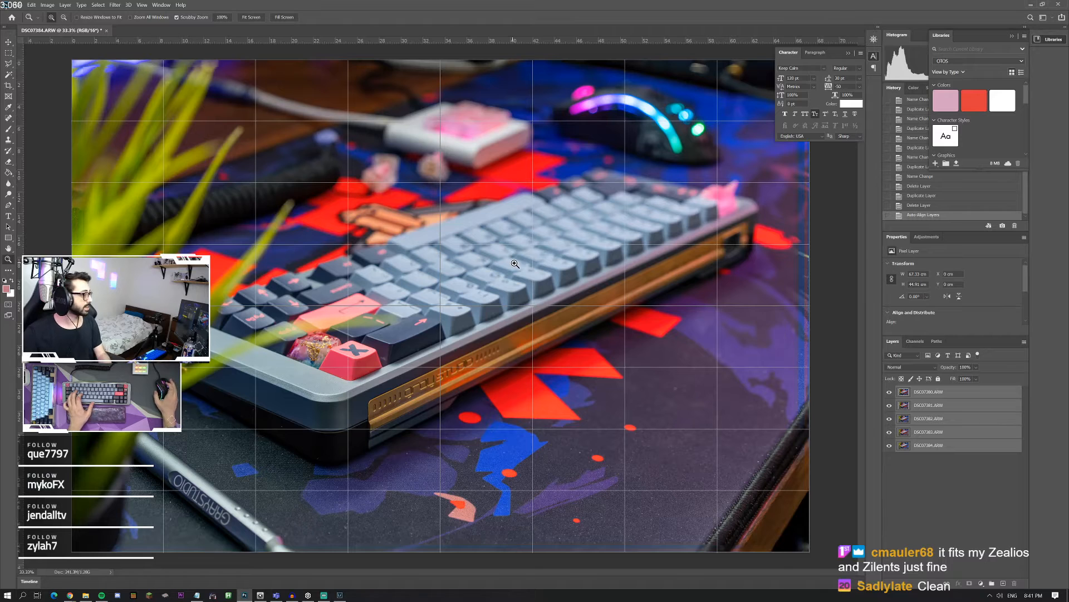
Step: Duplicate the aligned photo layers and group the copies under the name Backup
left_click(348, 329)
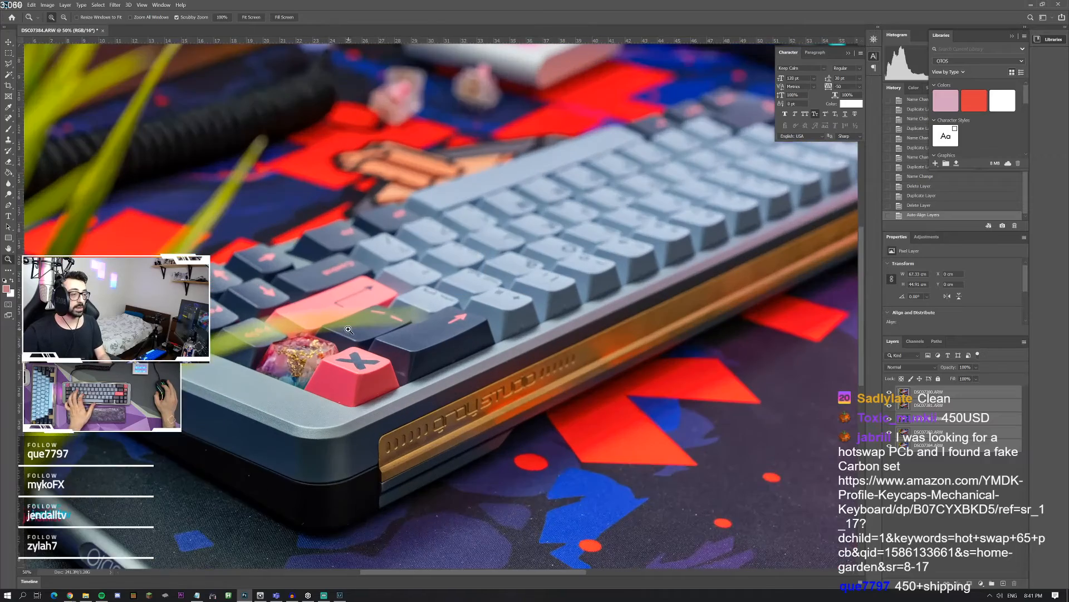
left_click(350, 330)
left_click(352, 331)
right_click(618, 338)
left_click(635, 344)
key("ctrl+j")
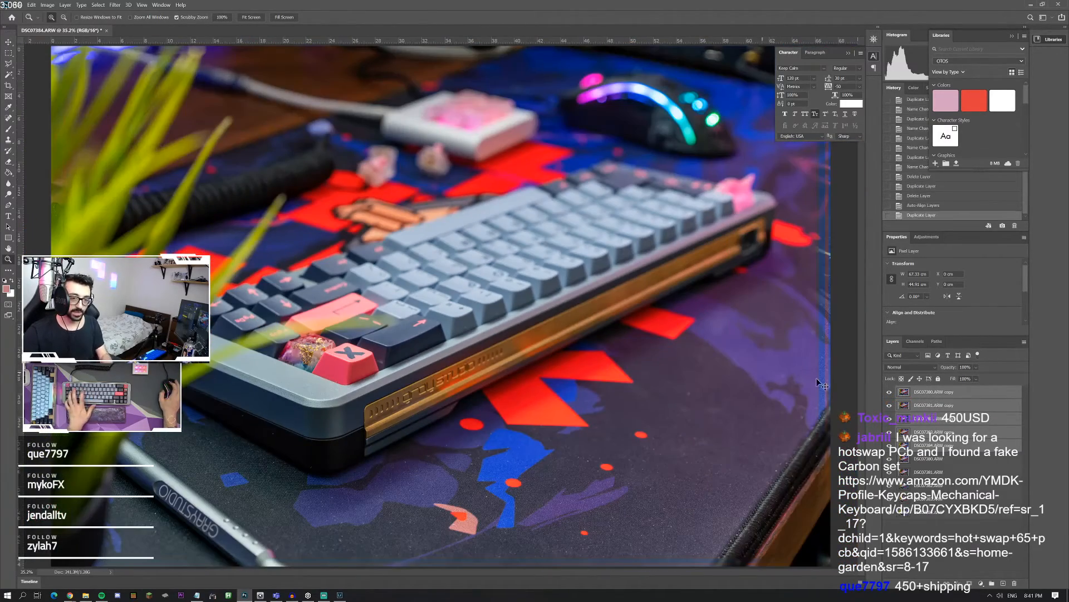
key("ctrl+g")
type("Backup")
key("Return")
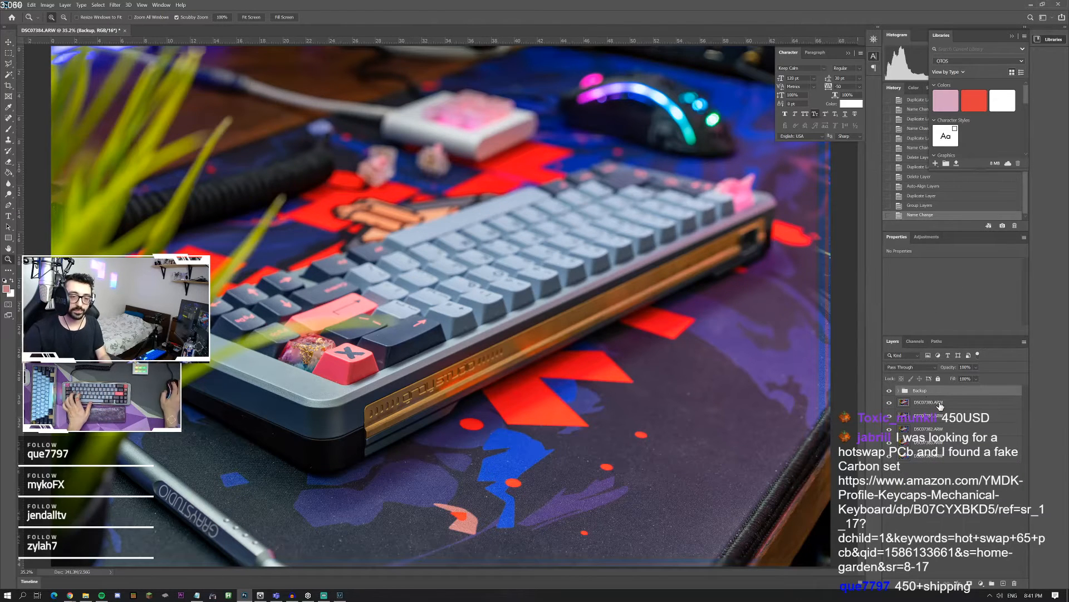
Step: Auto-blend the Backup group and the photo layers using Stack Images with seamless tones and content-aware fill of transparent areas
left_click(941, 402)
left_click(933, 456, "shift")
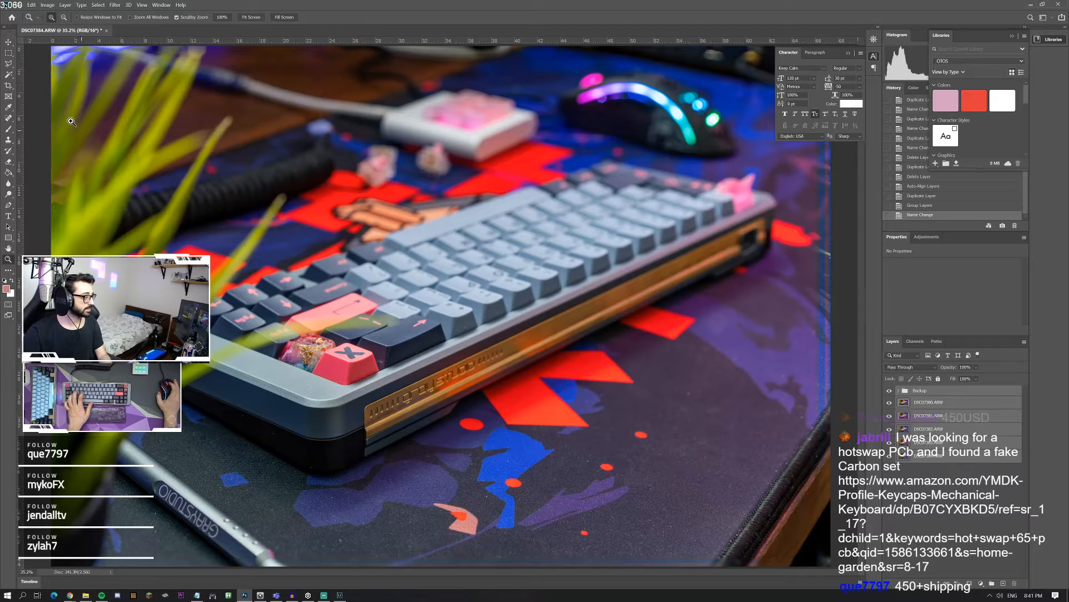
left_click(32, 5)
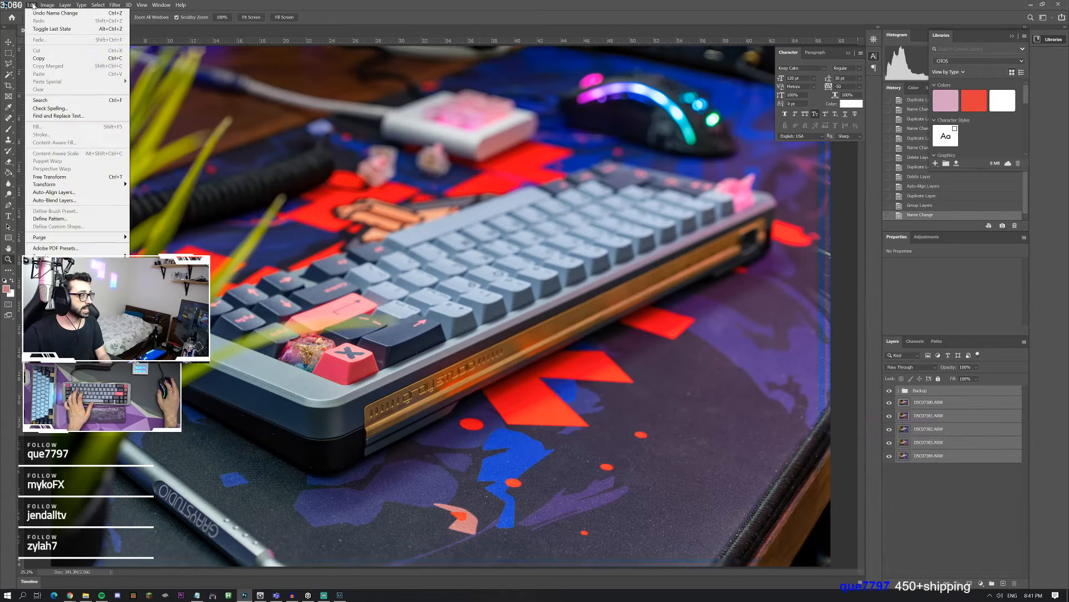
left_click(99, 193)
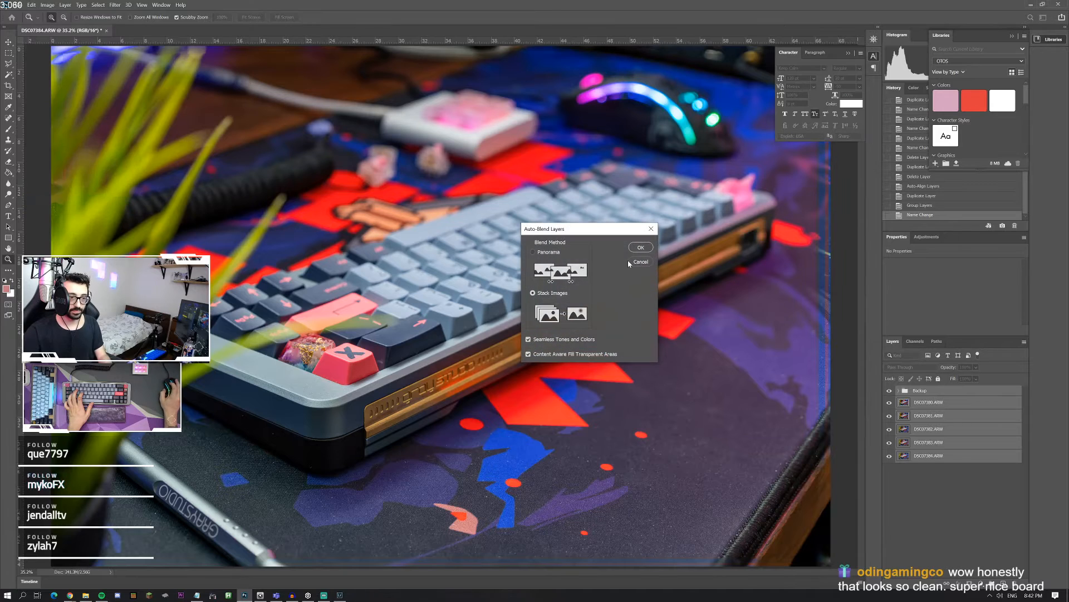
left_click(647, 246)
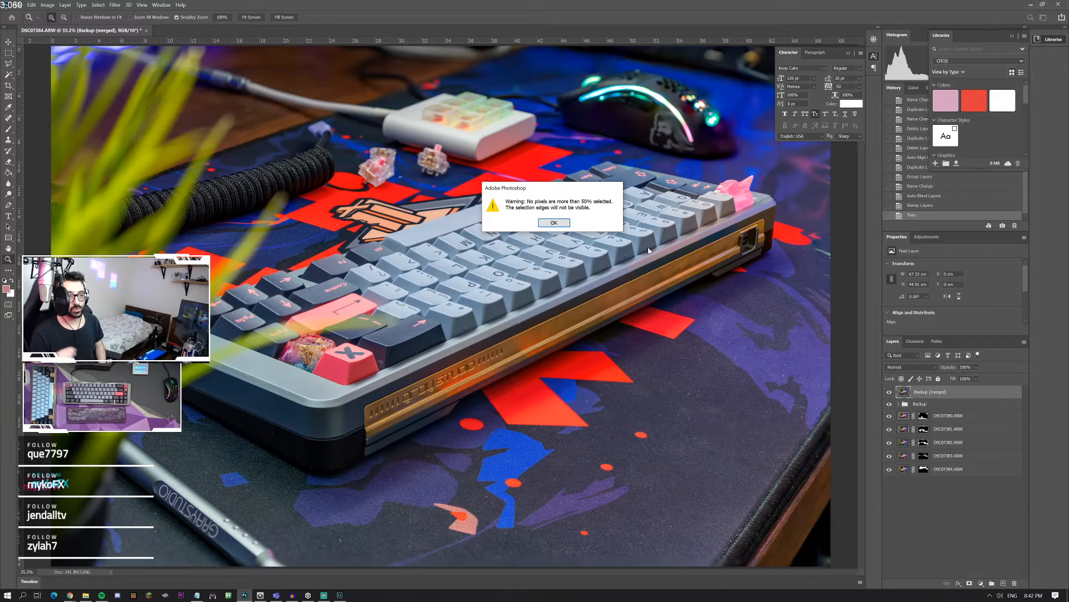
left_click(551, 222)
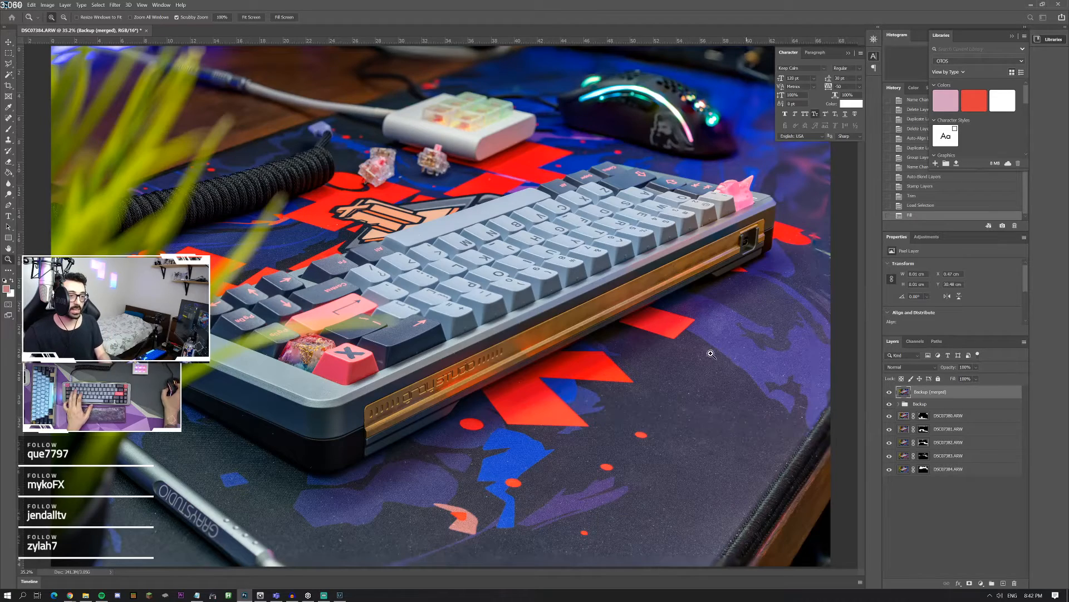
Step: Examine the sharpness of the keyboard's gold side strip and case edge in the blended image
left_click(756, 246)
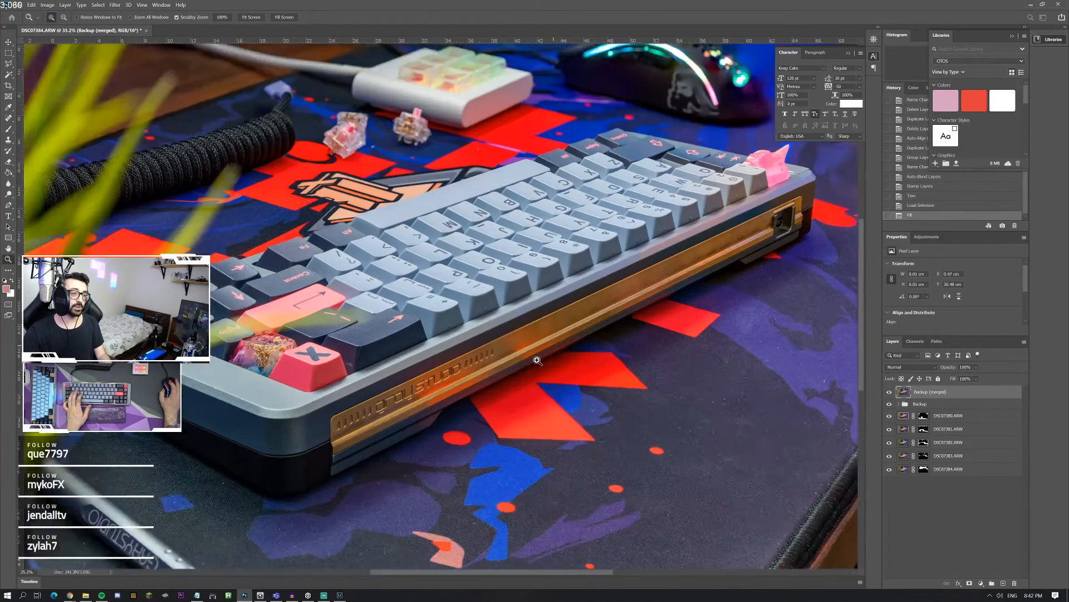
left_click(772, 230)
left_click(772, 229)
left_click(684, 252)
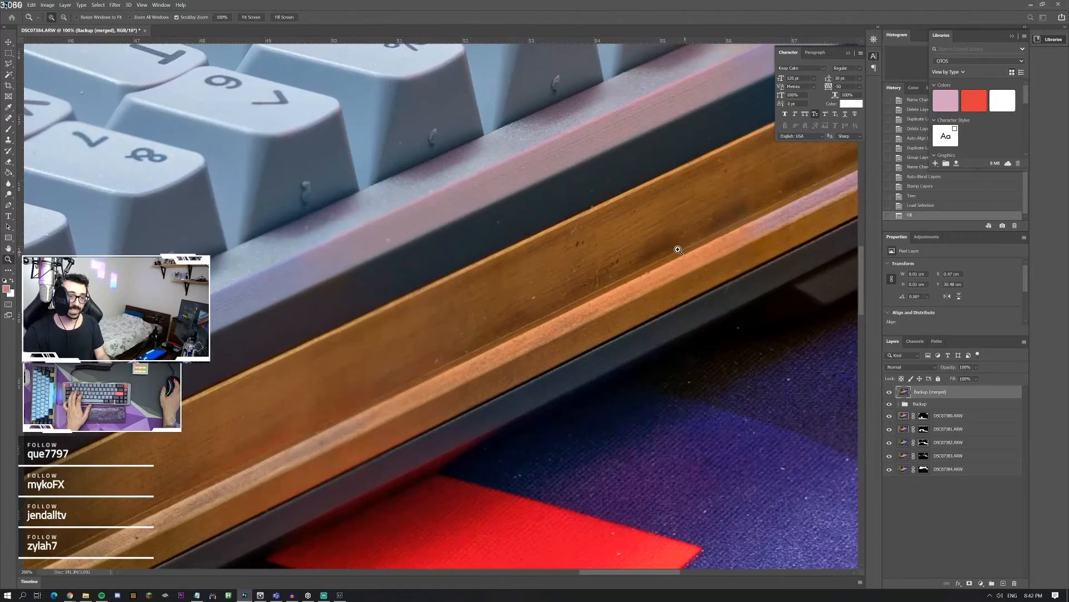
scroll(415, 395, "left", 2)
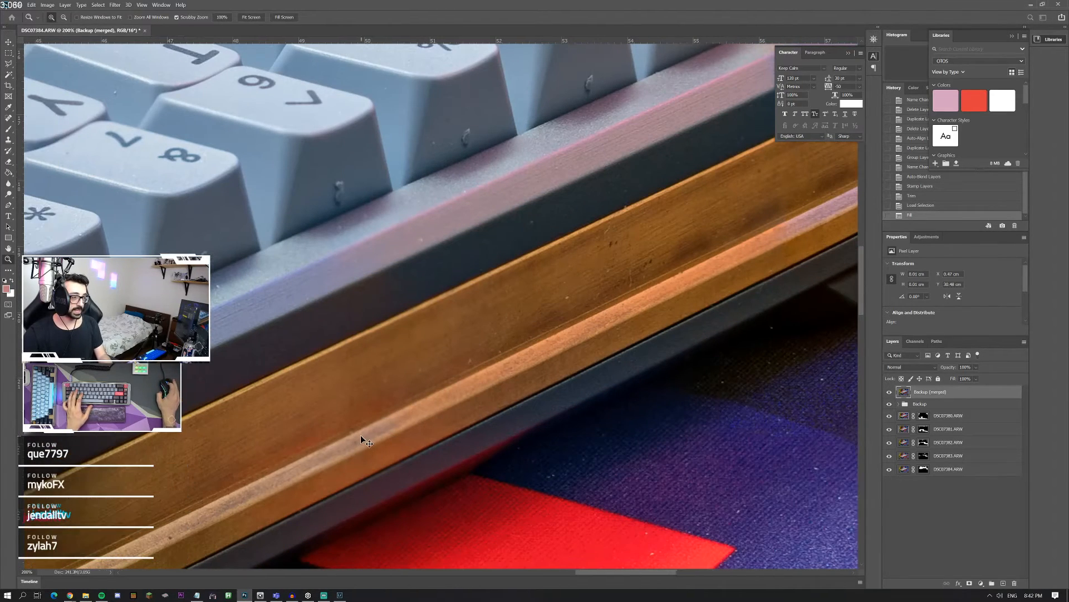
scroll(415, 397, "left", 6)
scroll(415, 397, "down", 4)
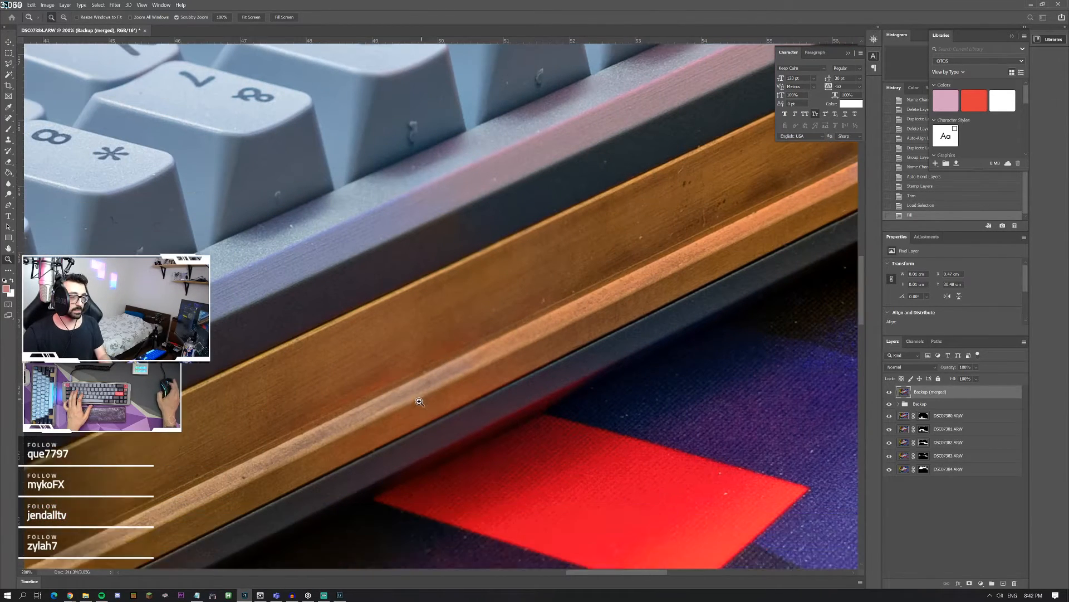
scroll(413, 447, "left", 10)
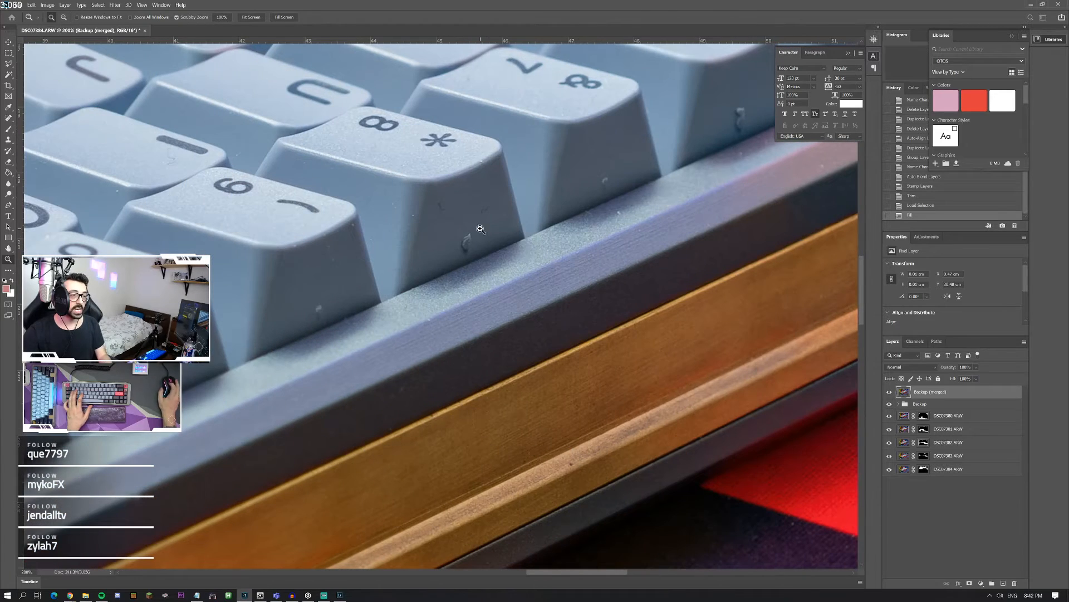
Step: Examine the small moulding mark on the front face of a number-row keycap at pixel level
left_click(481, 229)
left_click(484, 234)
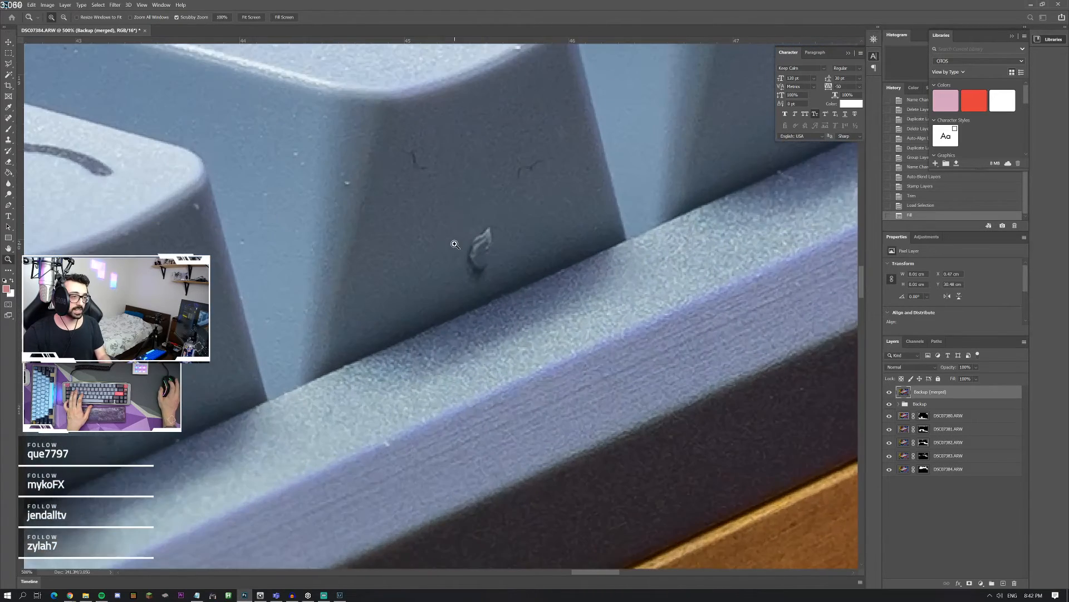
left_click(485, 239)
left_click(489, 244)
left_click(489, 244)
left_click(489, 243)
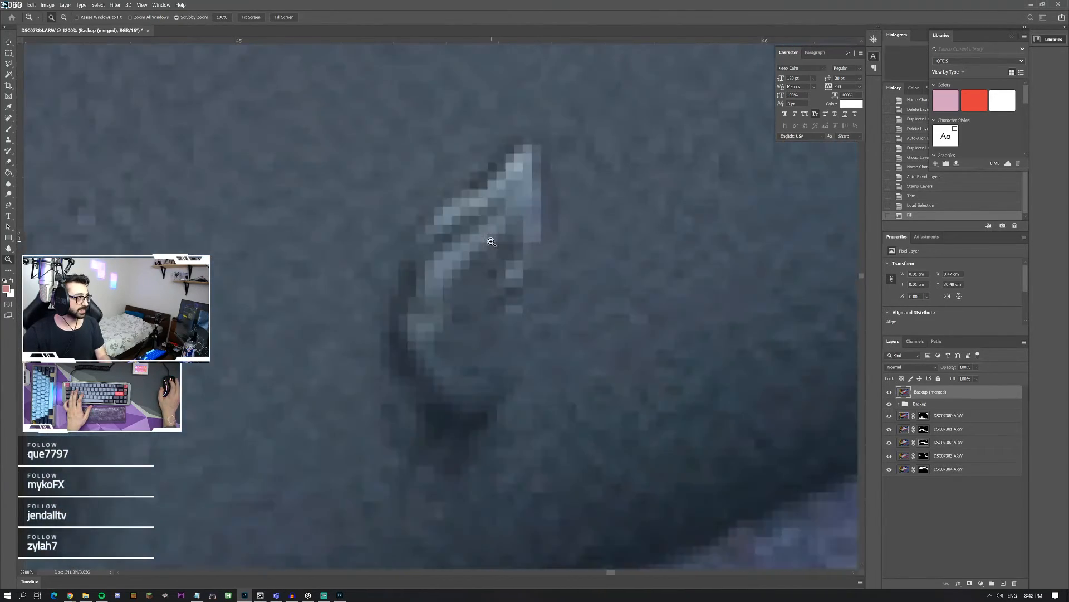
left_click(490, 241)
right_click(491, 243)
left_click(499, 248)
Step: Examine the graystudio engraving on the gold strip in the blended image
left_click(412, 395)
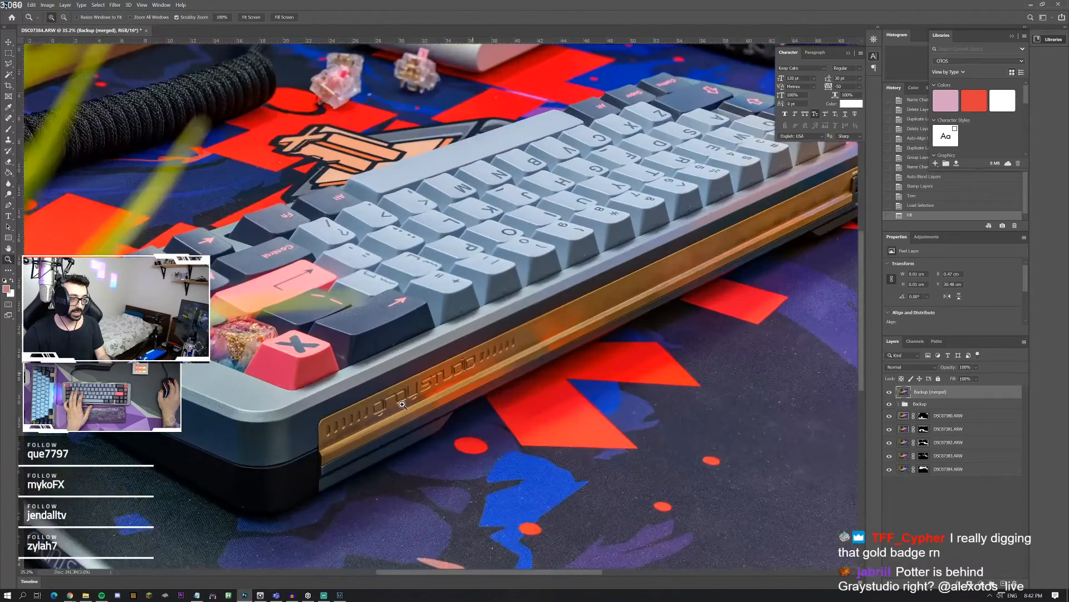
left_click(389, 410)
left_click(370, 418)
left_click(369, 420)
left_click(368, 420)
left_click(388, 422)
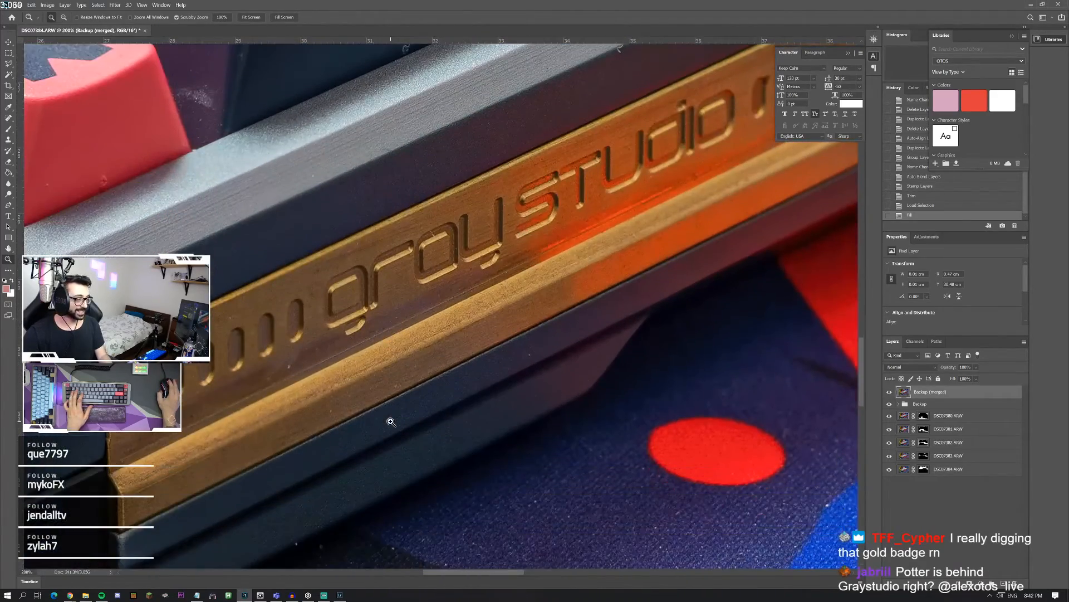
scroll(391, 422, "down", 1)
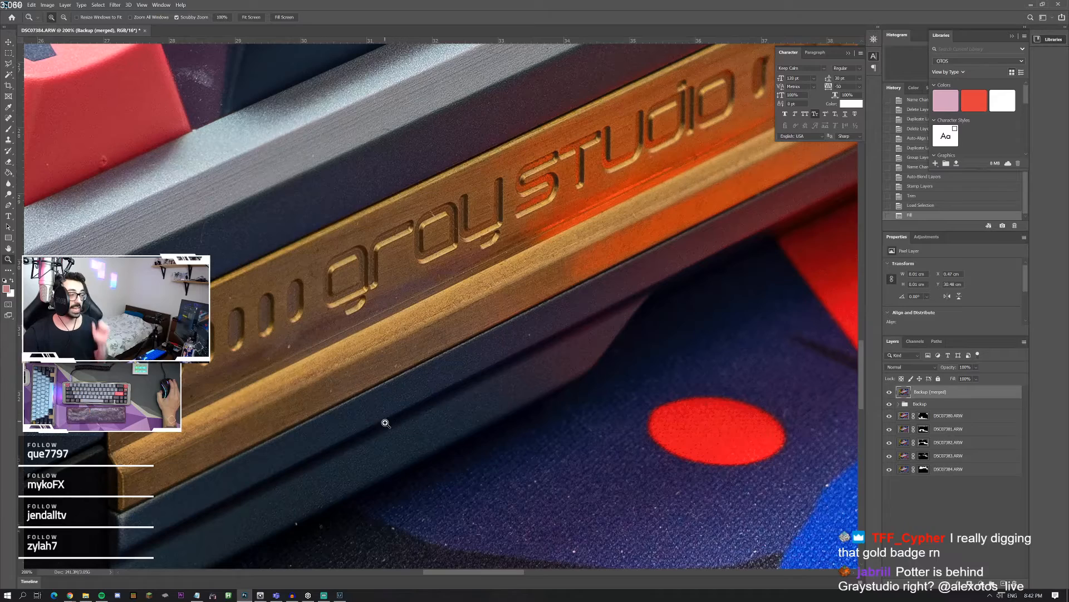
right_click(439, 342)
left_click(449, 347)
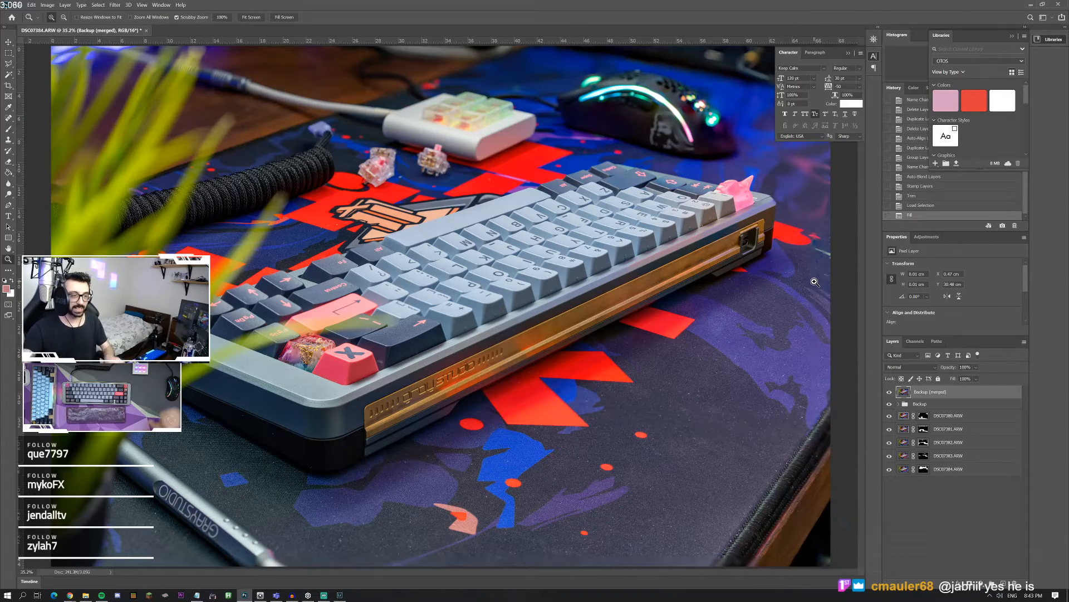
Step: Stamp all visible layers into a new merged layer above Backup (merged)
left_click(309, 373)
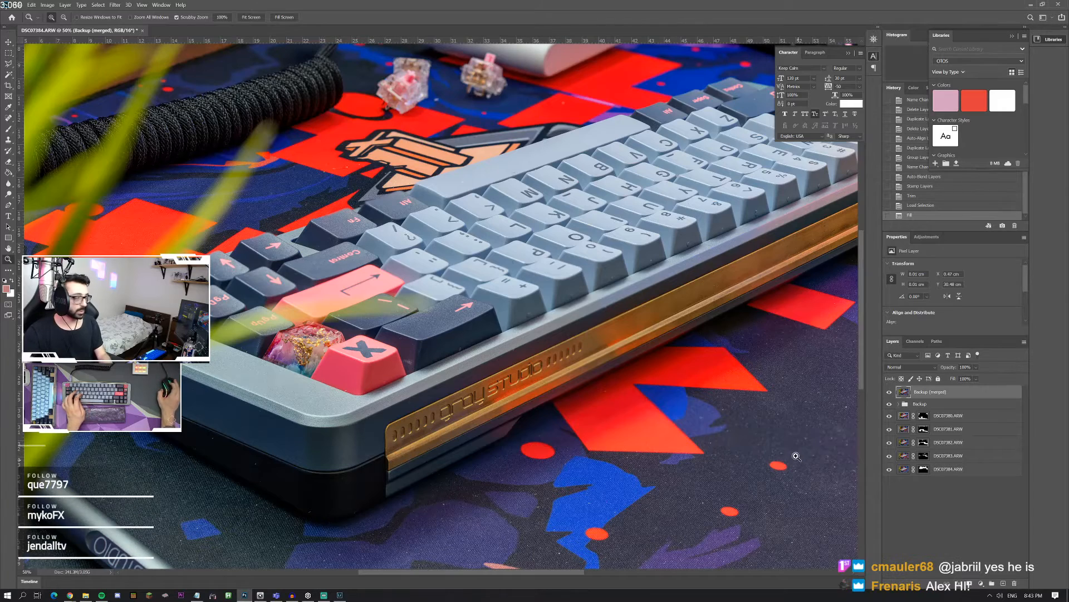
key("ctrl+alt+shift+e")
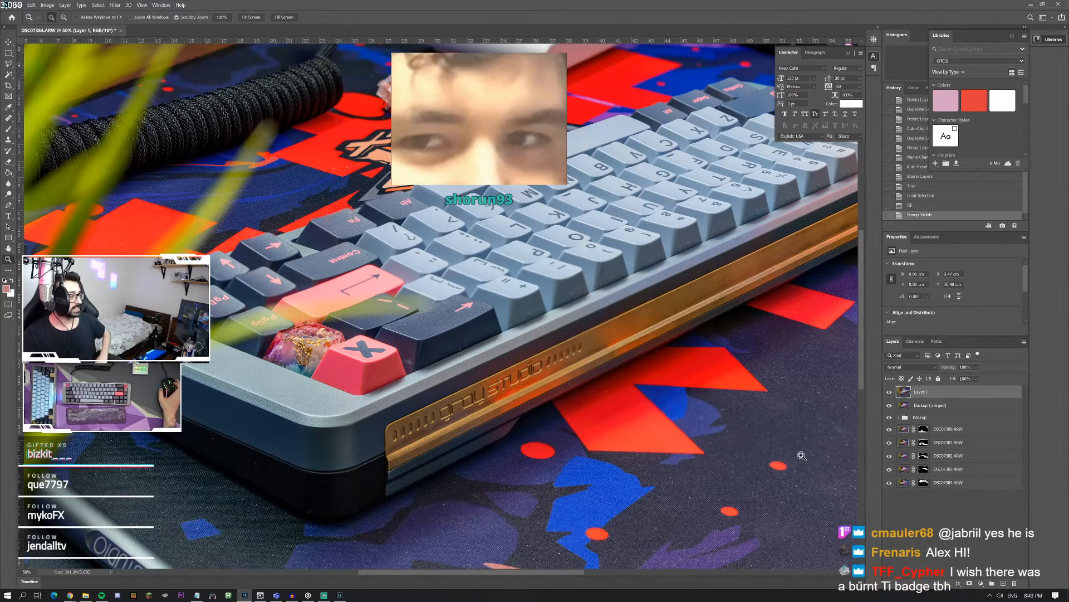